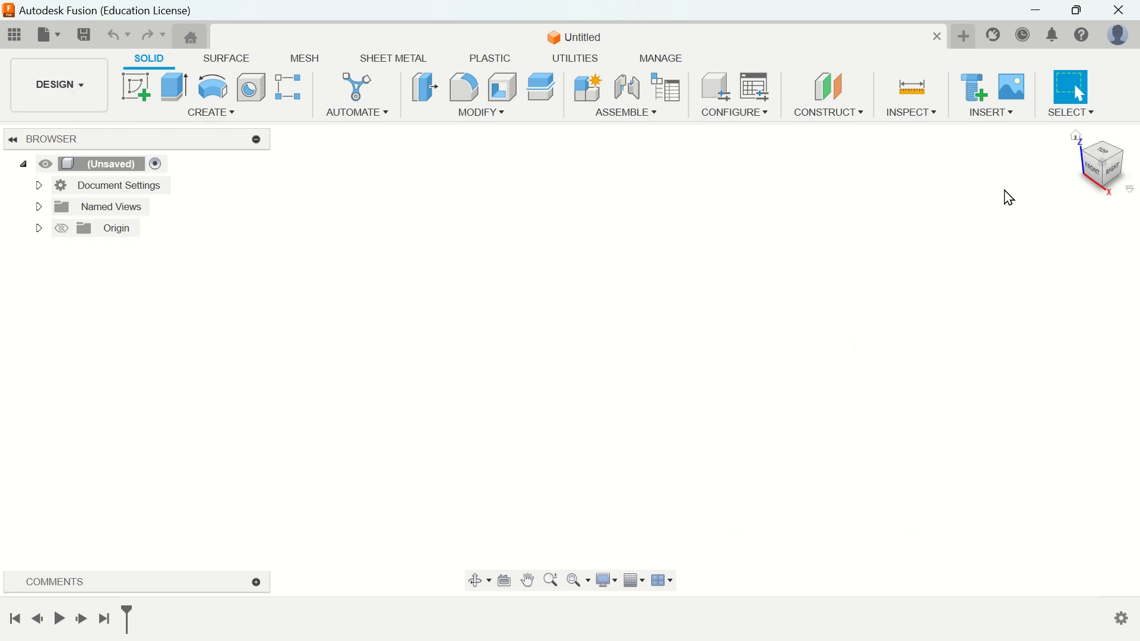
Show the origin planes and sketch a 38 mm diameter circle centred on the origin on the XY plane.
click(62, 229)
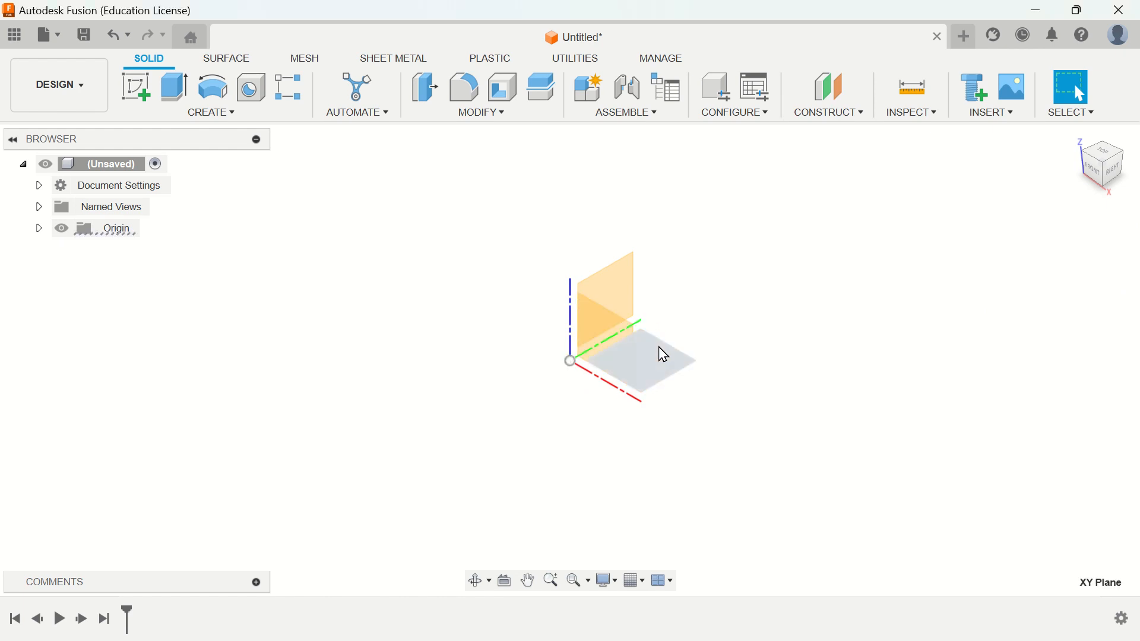
click(669, 370)
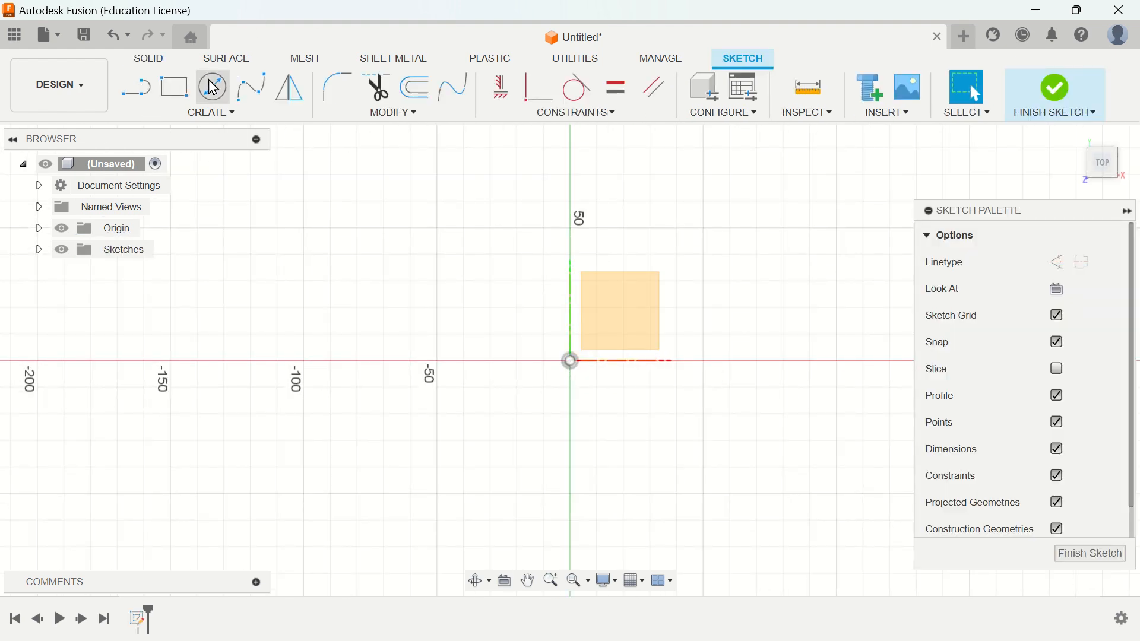
click(214, 86)
click(570, 361)
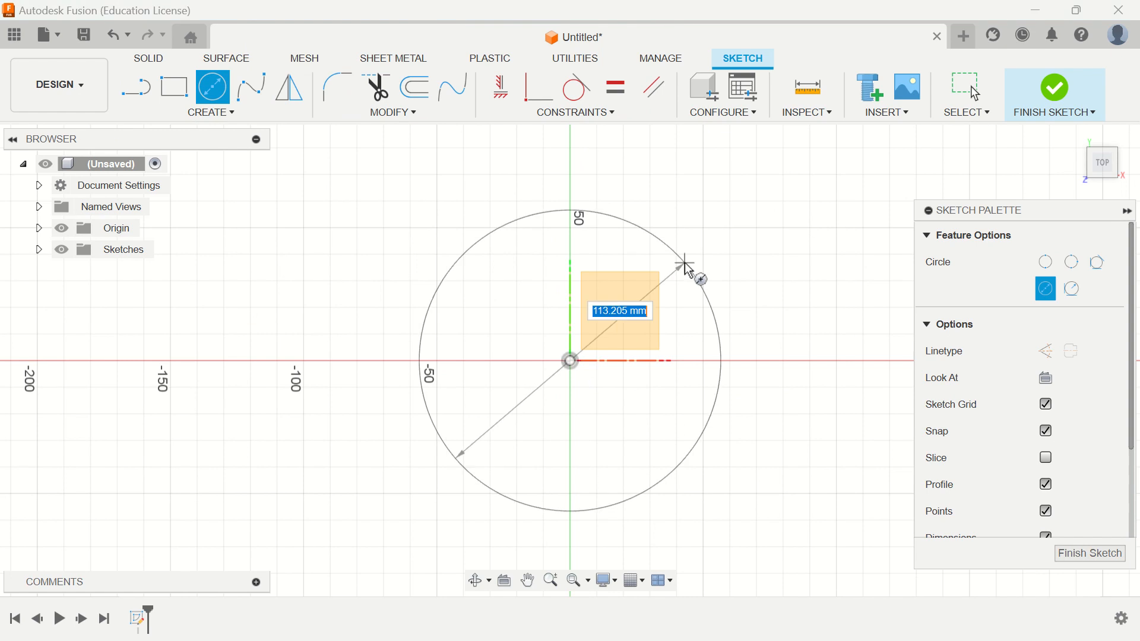
text(38)
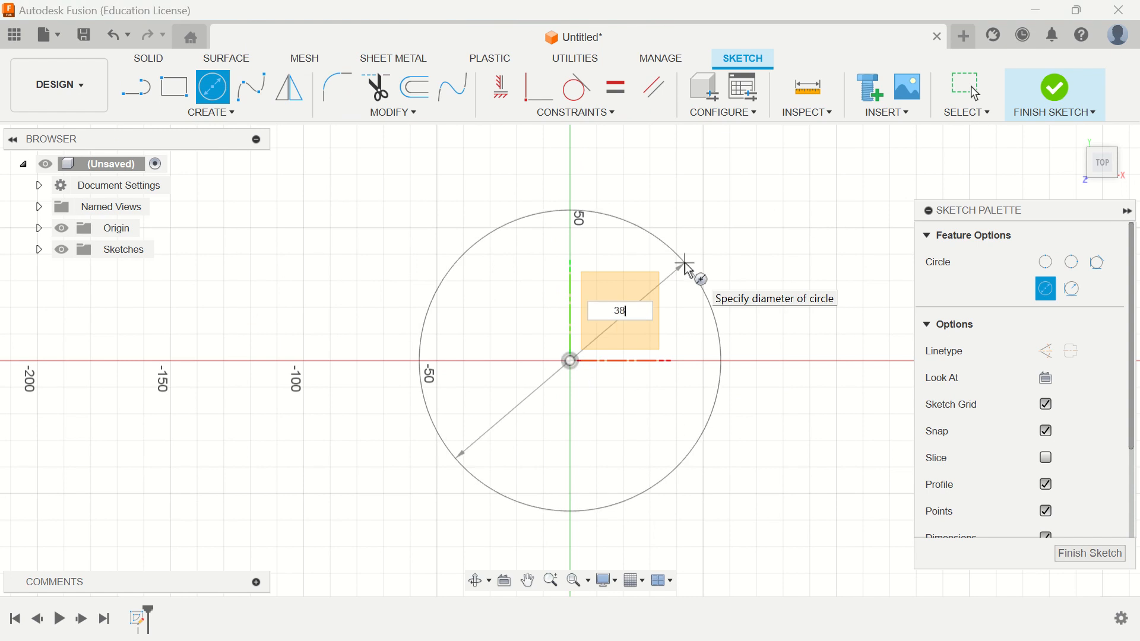
key(Return)
key(Escape)
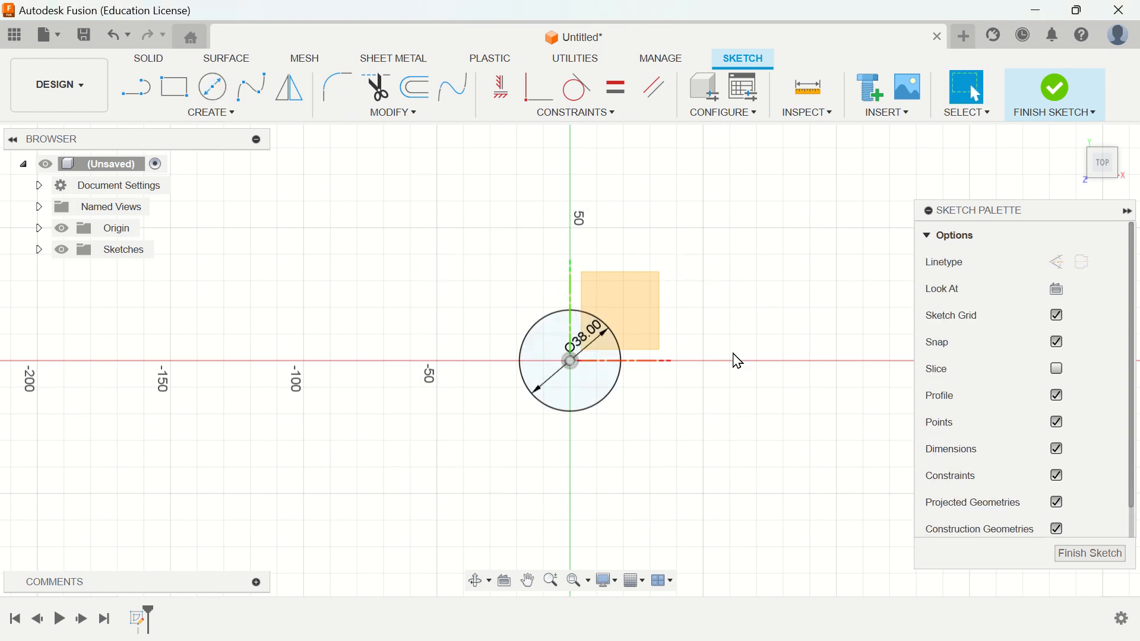
click(1061, 104)
Extrude the circular profile 30 mm as a new body.
click(525, 367)
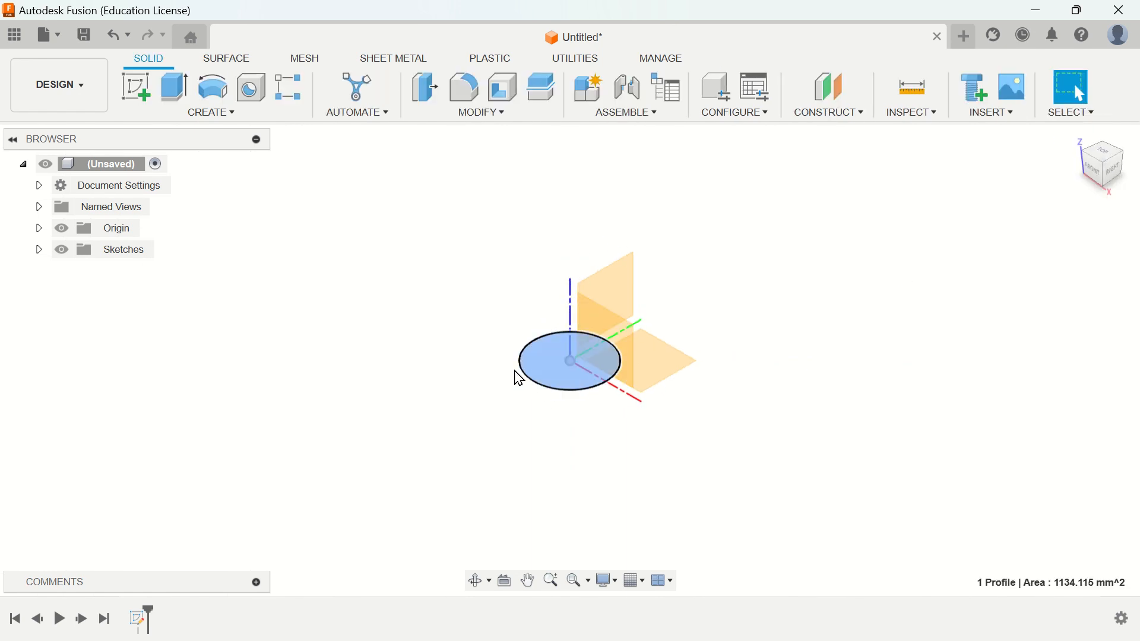
click(174, 88)
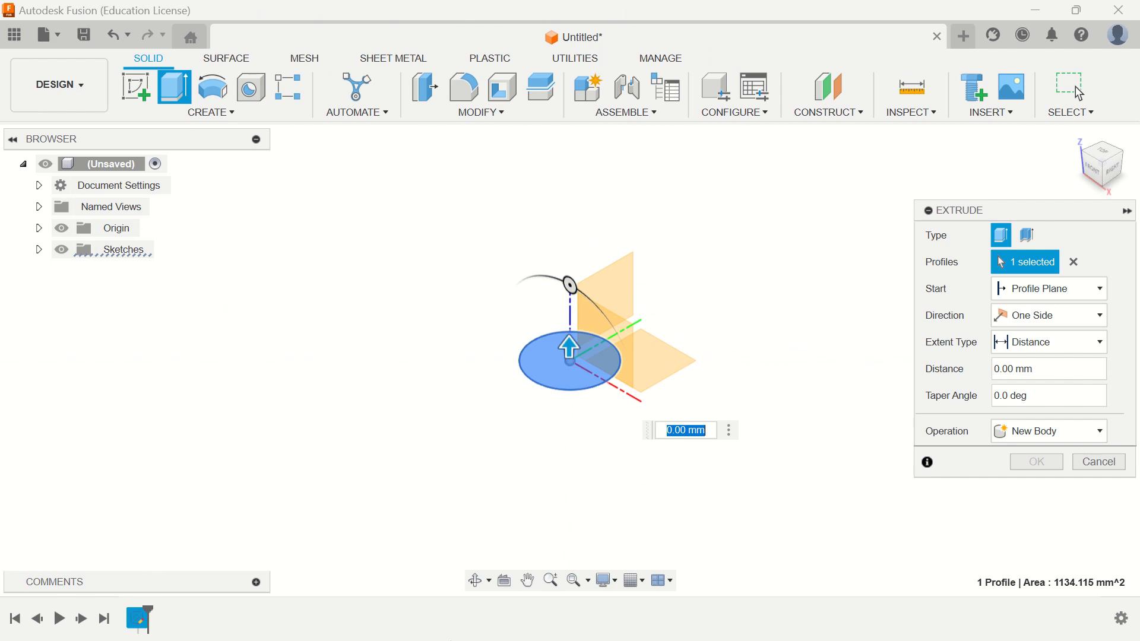
click(1053, 361)
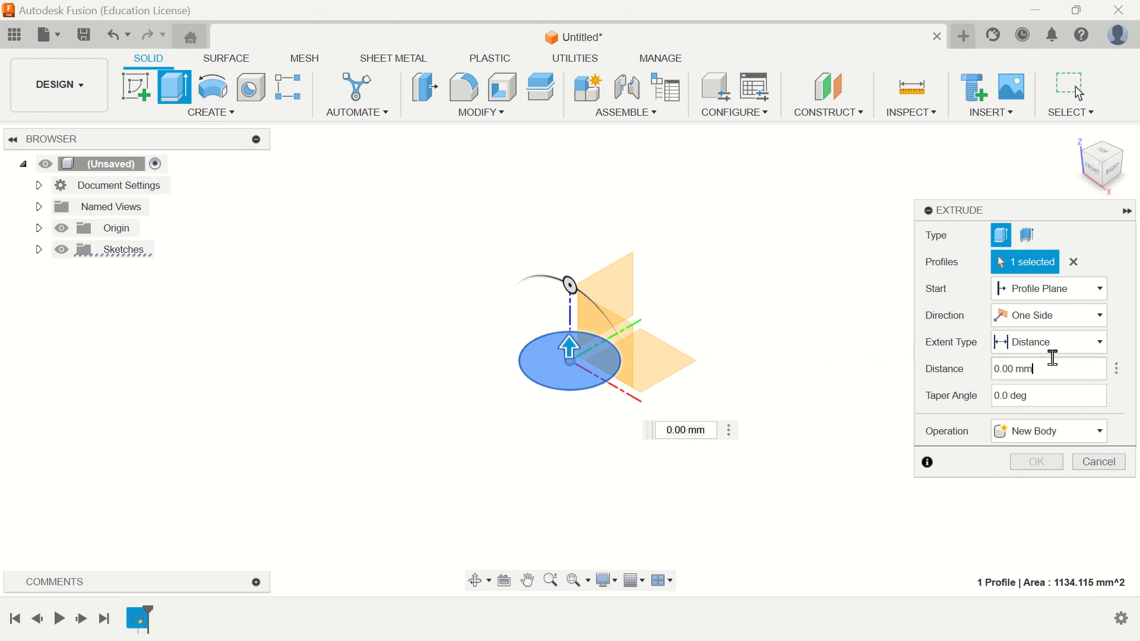
triple_click(1053, 359)
text(30)
key(Return)
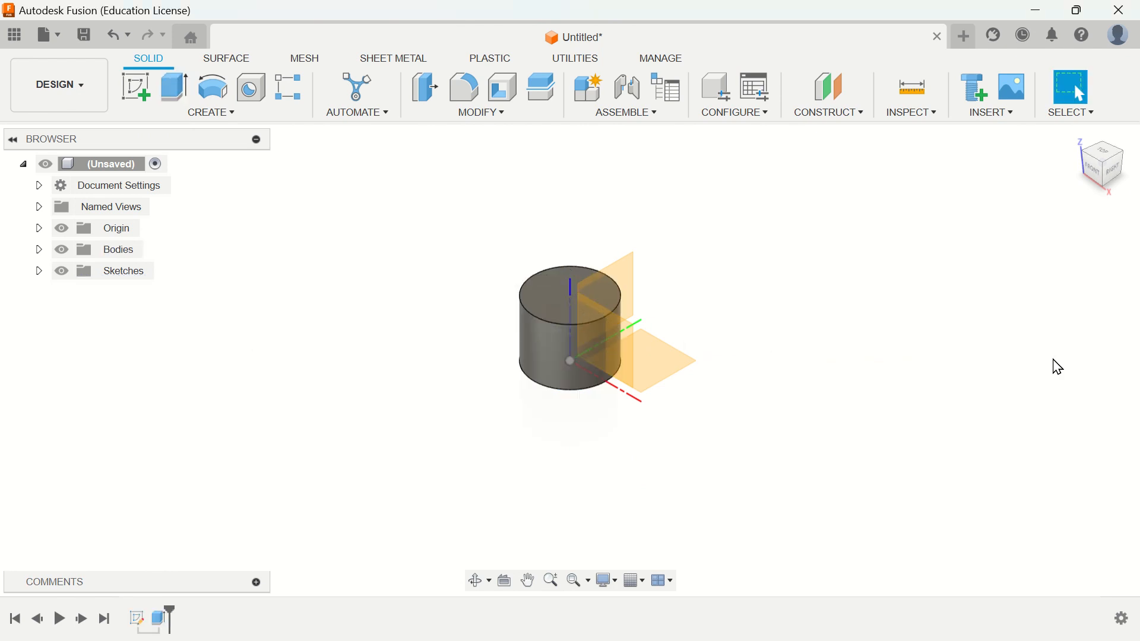
Start a sketch on the cylinder's top face and draw a concentric circle about 26 mm in diameter.
click(543, 296)
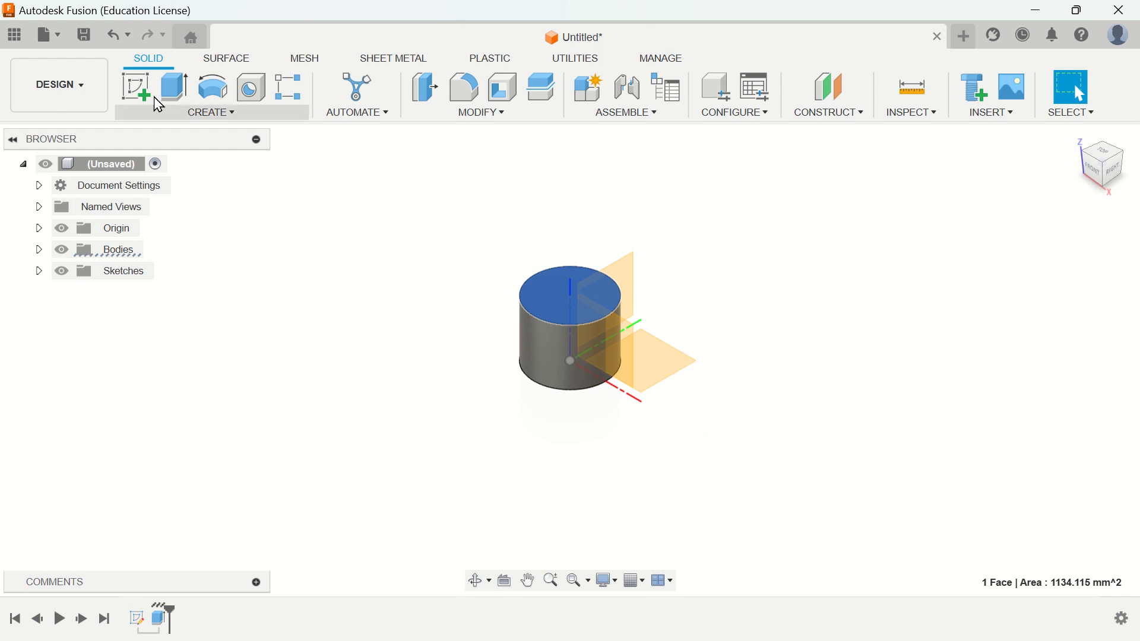
click(134, 86)
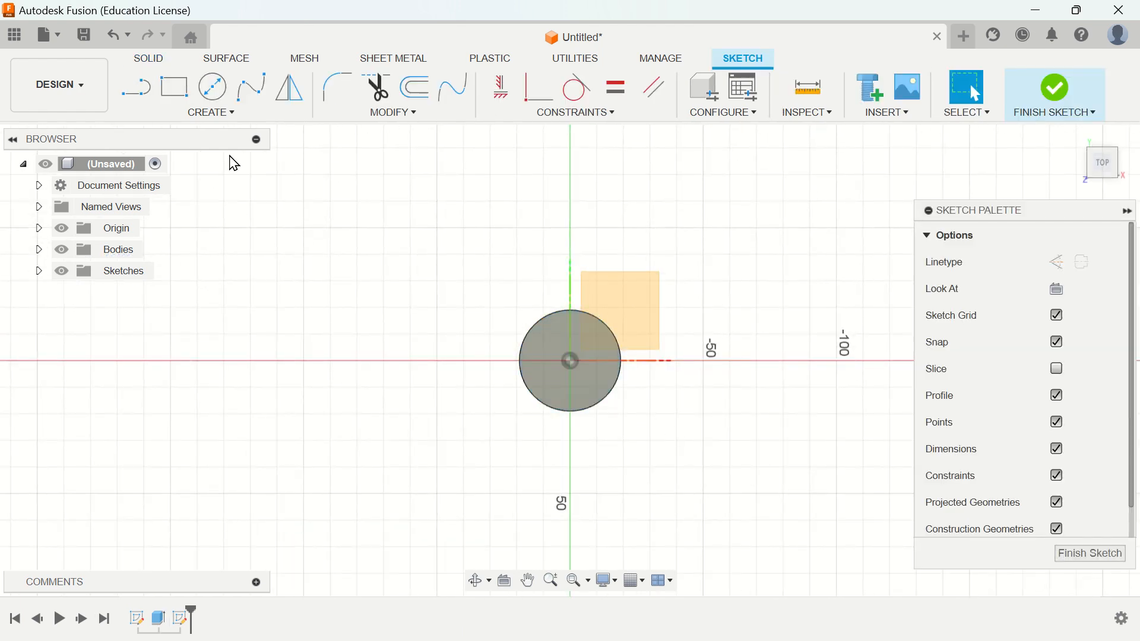
click(212, 87)
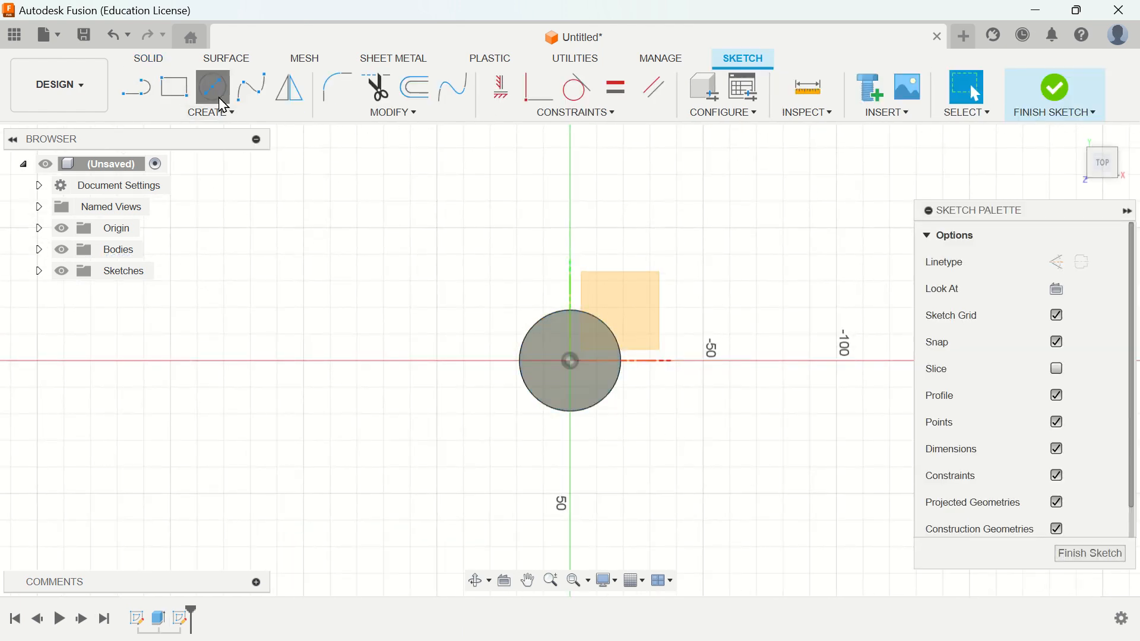
click(574, 359)
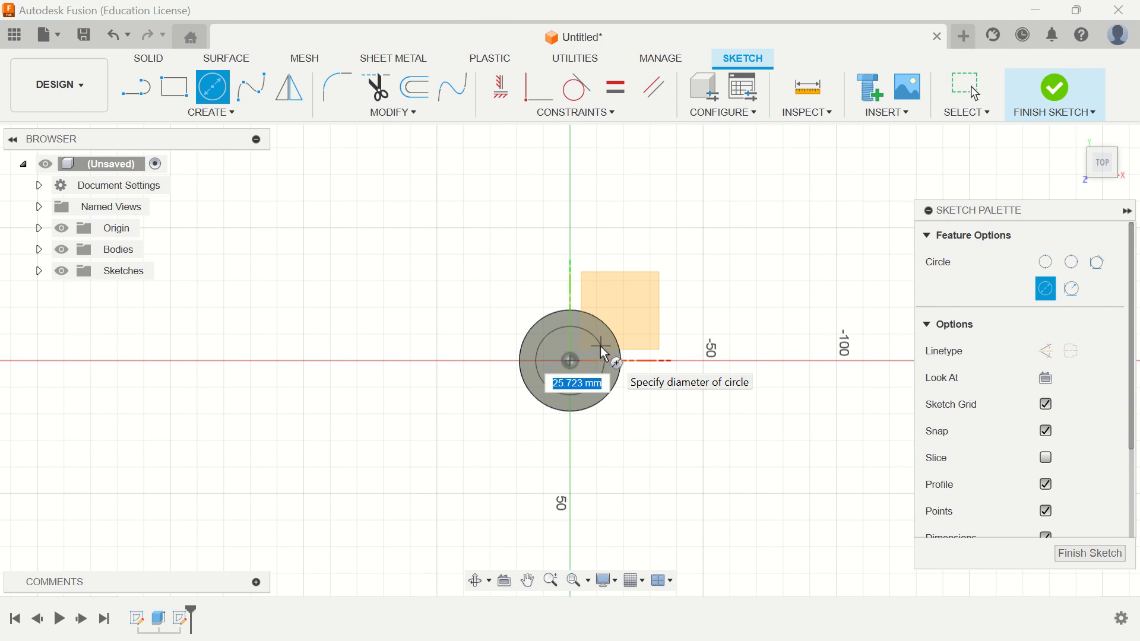
click(603, 354)
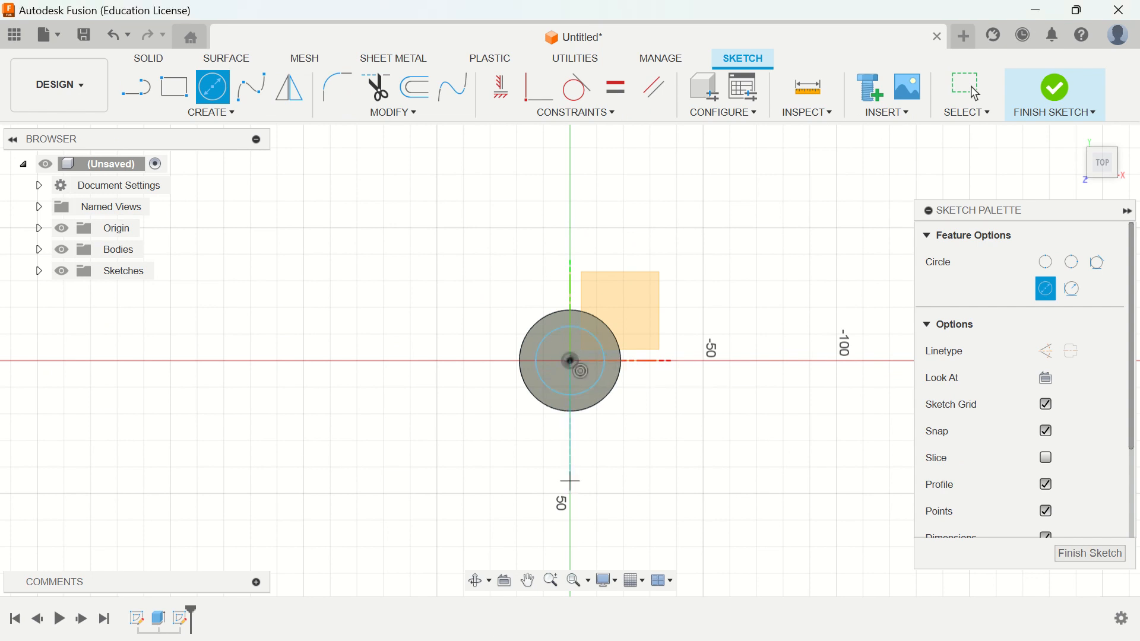
Switch to PowerPoint to check the taper's large-end diameter on the part drawing, and return to Fusion.
key(super)
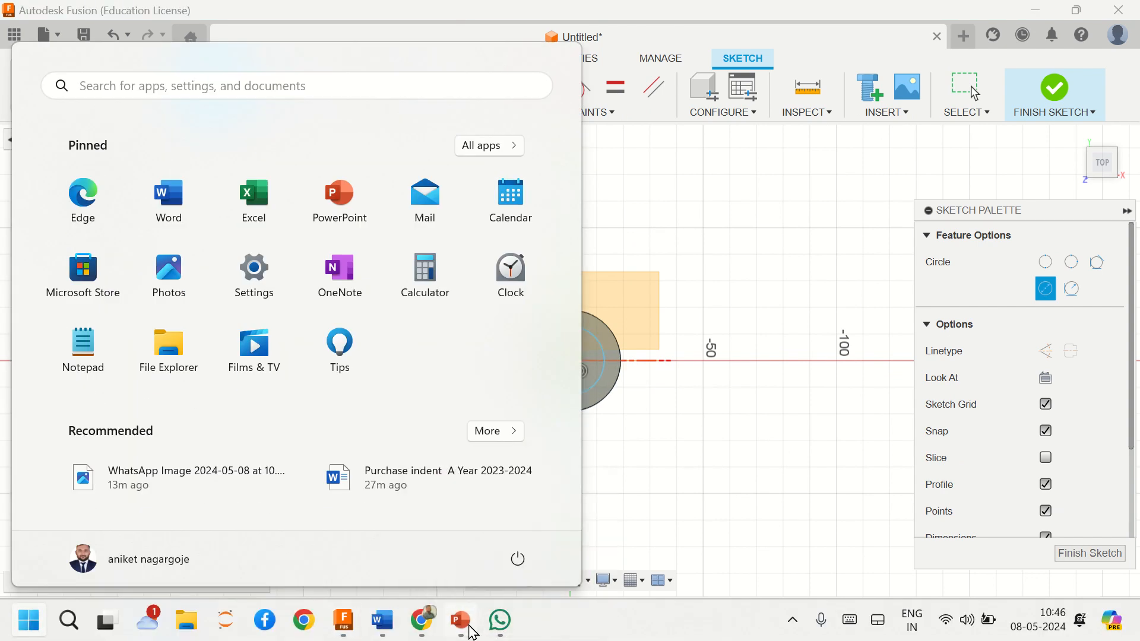
click(462, 617)
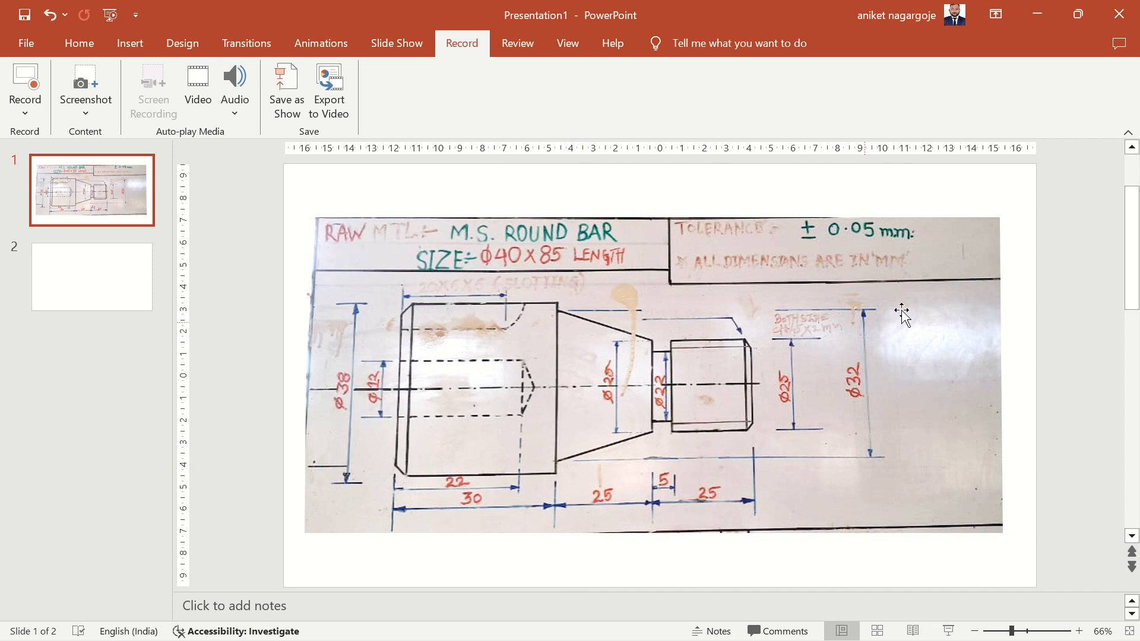
click(1038, 15)
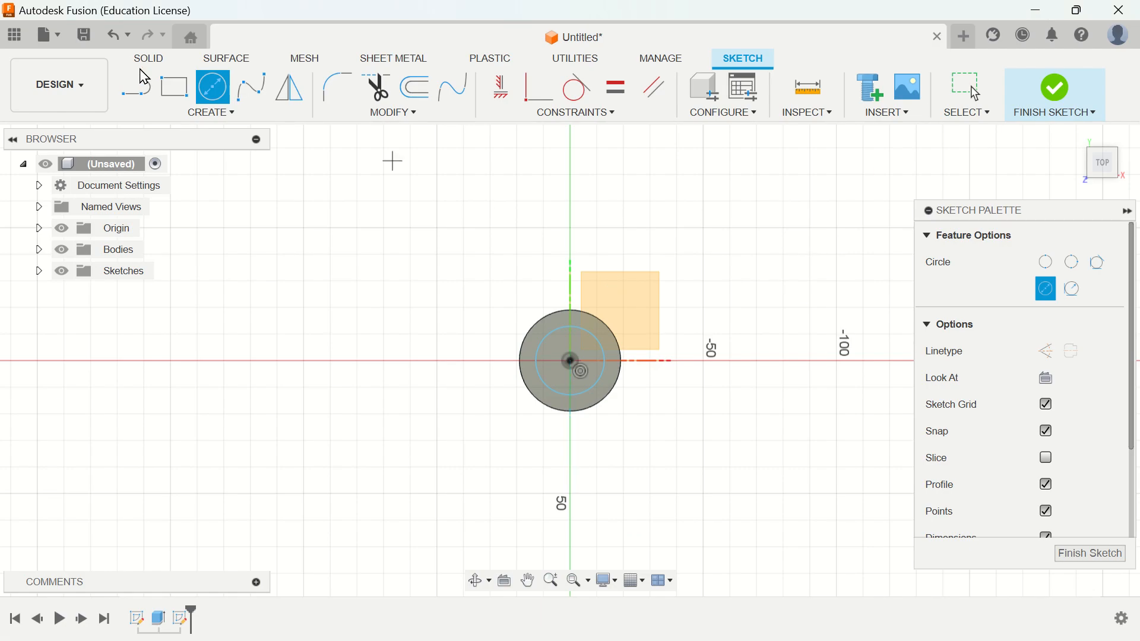
Dimension the circle on the top face to a 32 mm diameter and finish the sketch.
key(d)
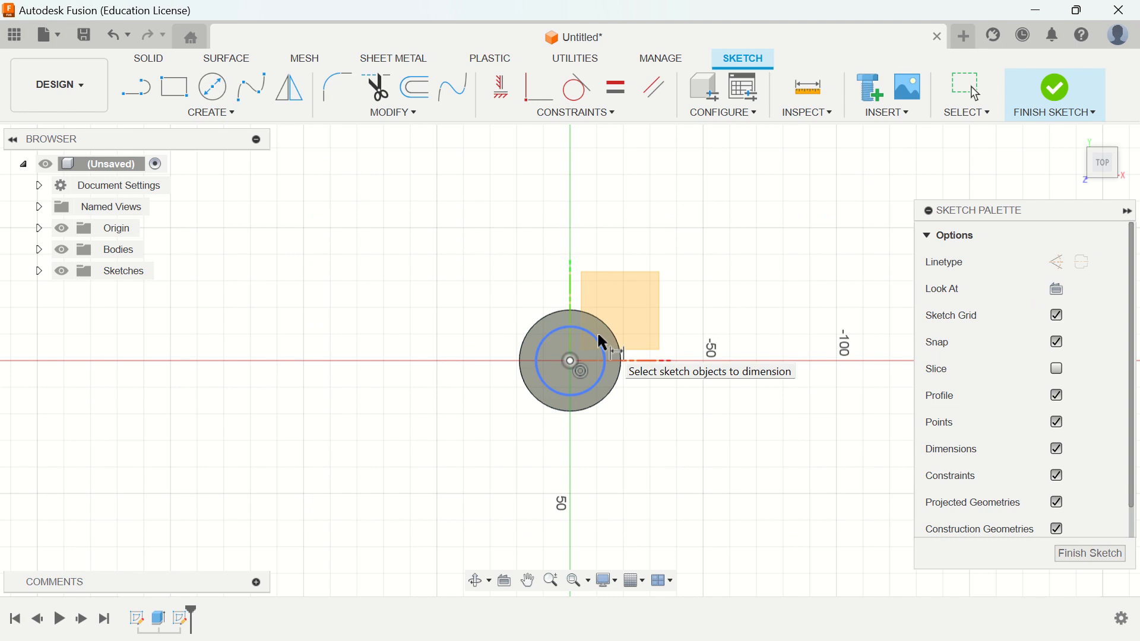
click(597, 347)
click(827, 230)
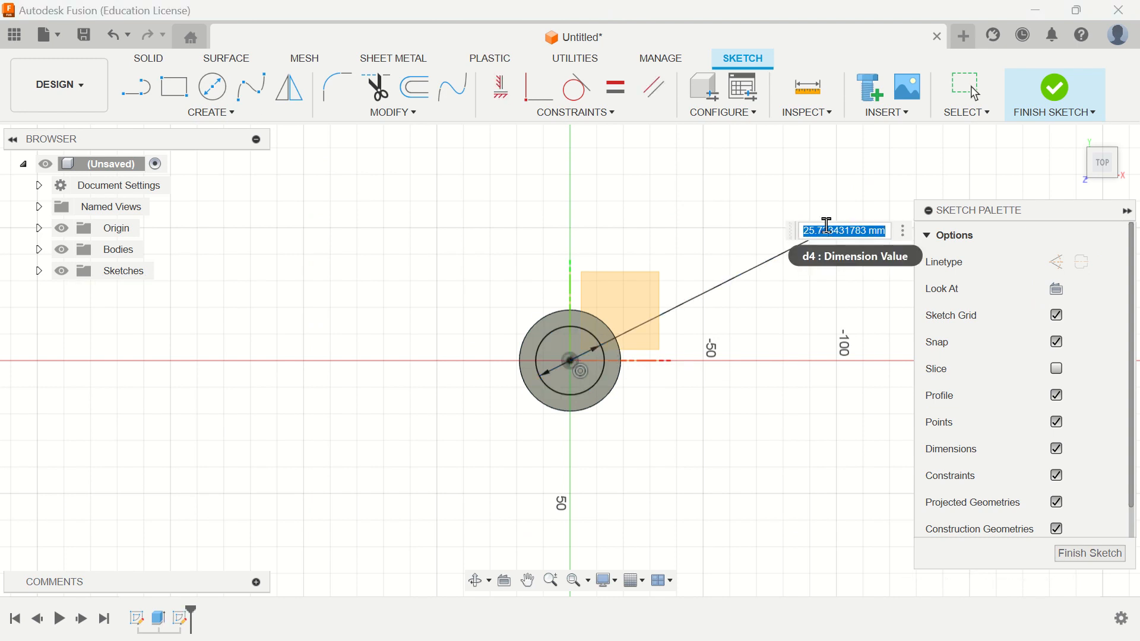
text(32)
key(Return)
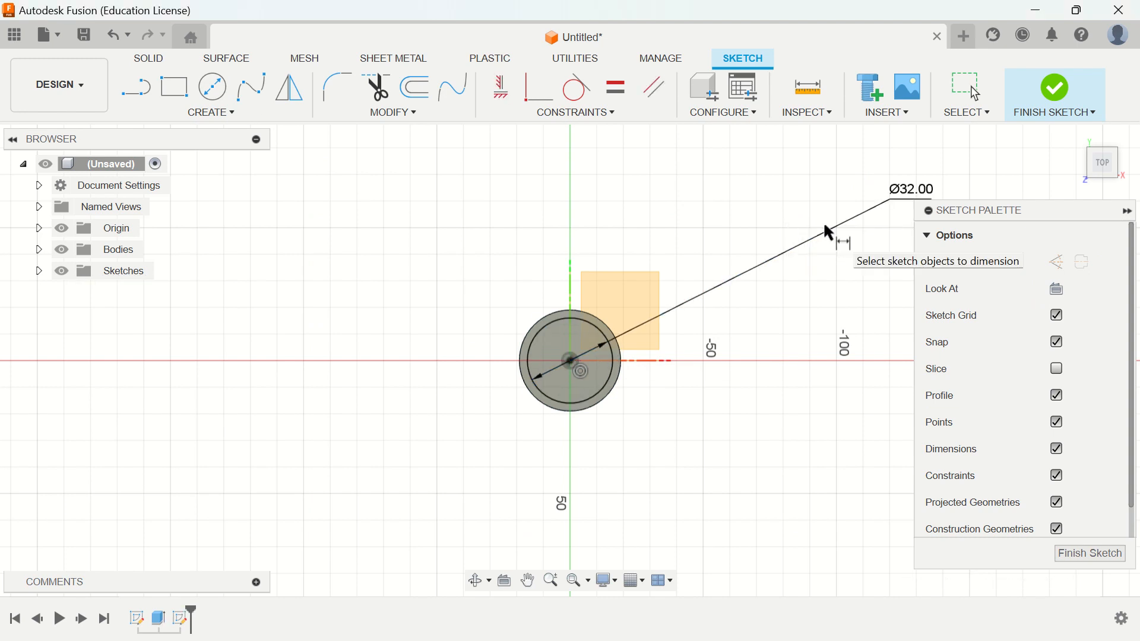
click(1036, 100)
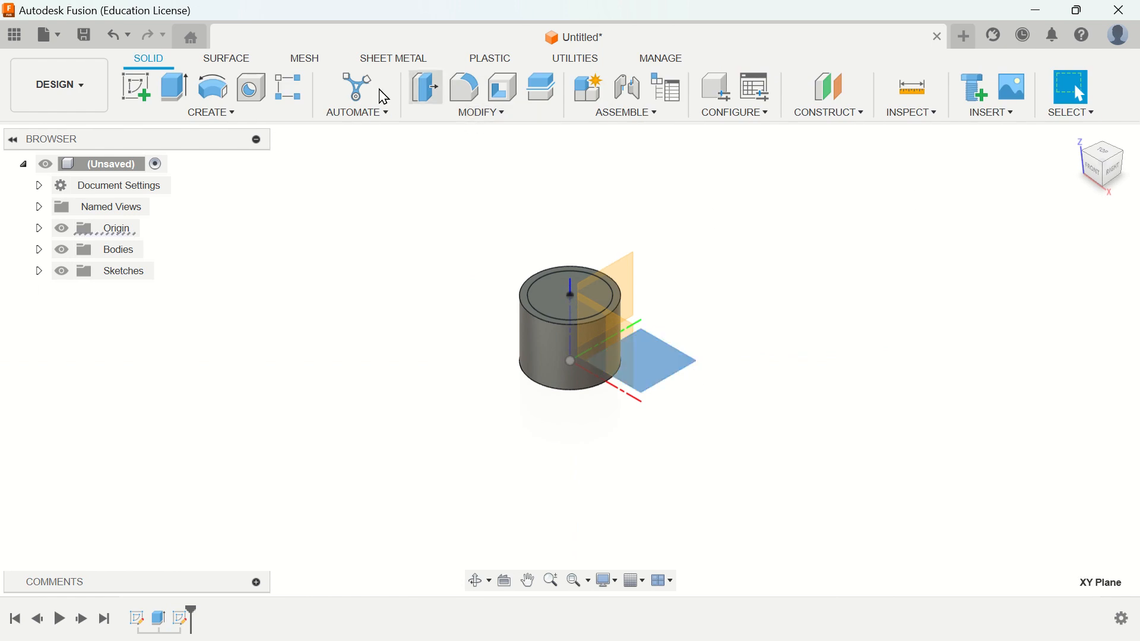
click(293, 112)
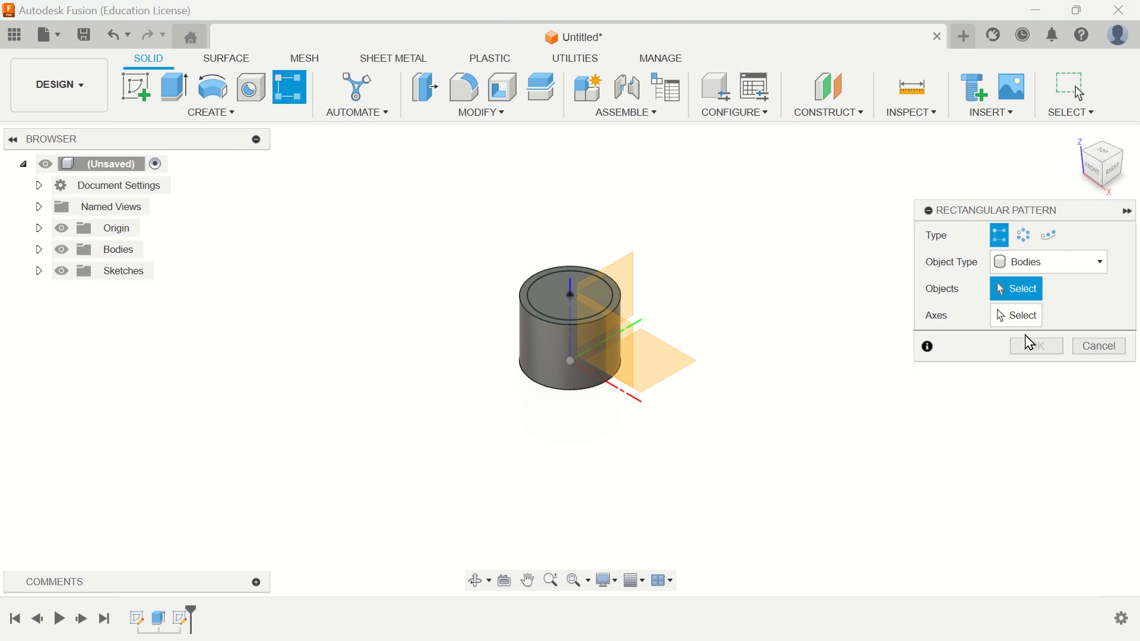
click(1088, 351)
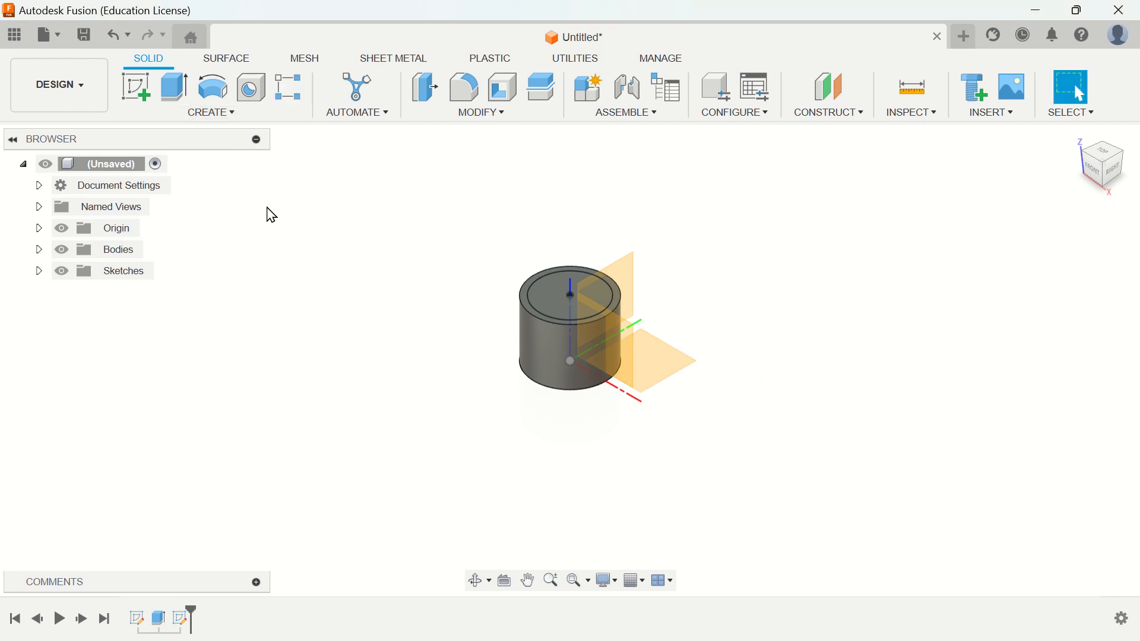
click(222, 115)
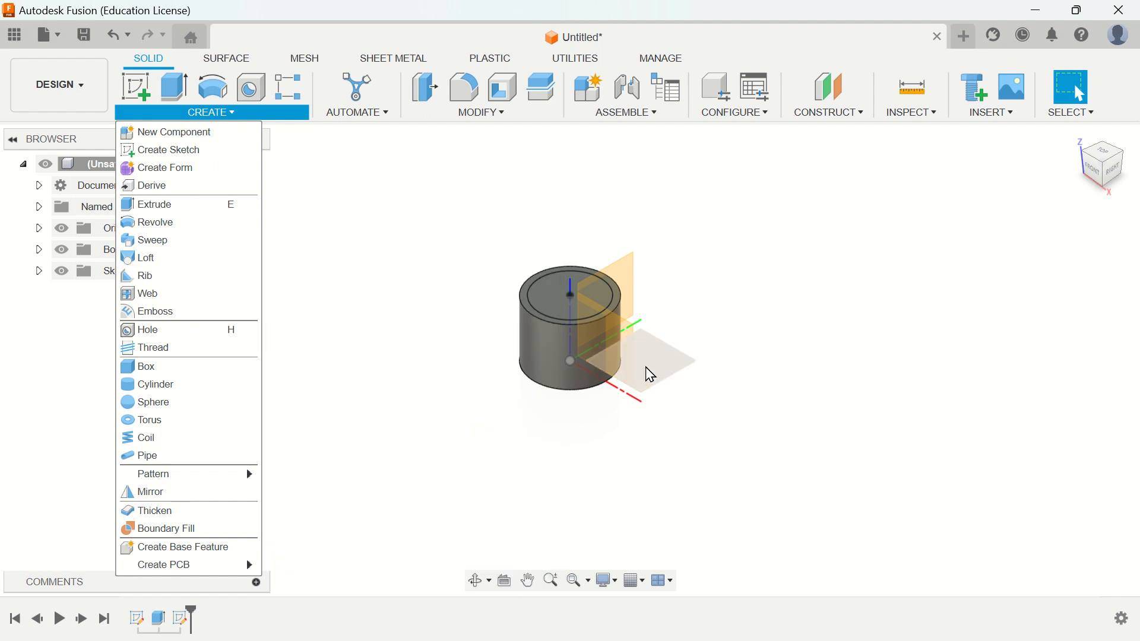
click(850, 116)
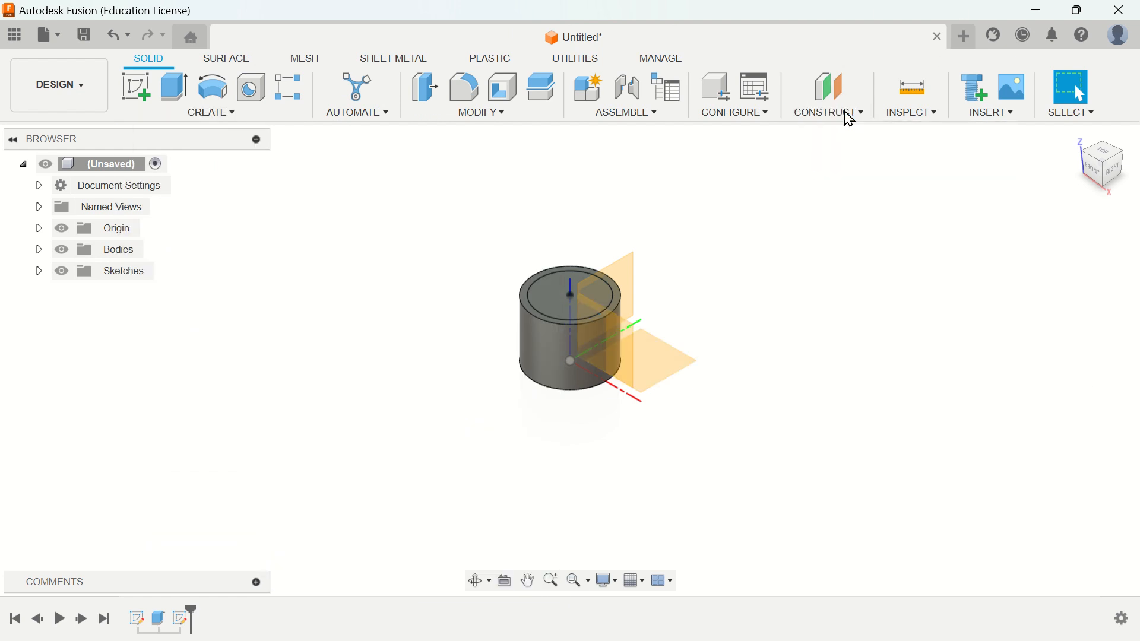
Create a construction plane offset 25 mm above the cylinder's top face, checking the taper length against the part drawing in PowerPoint.
click(850, 117)
click(854, 131)
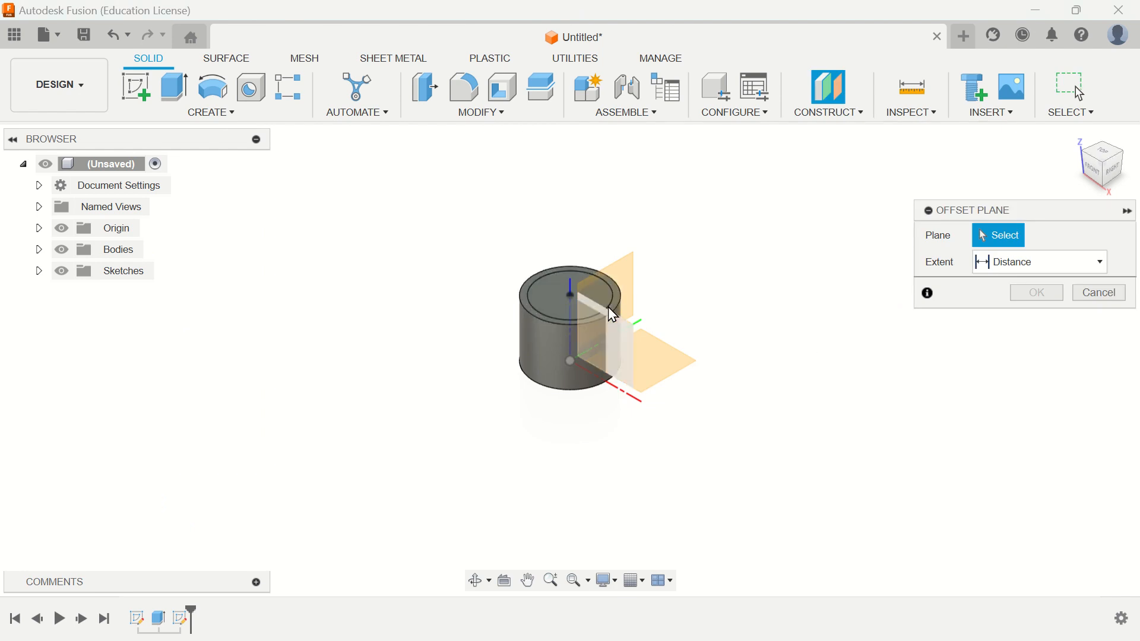
click(541, 285)
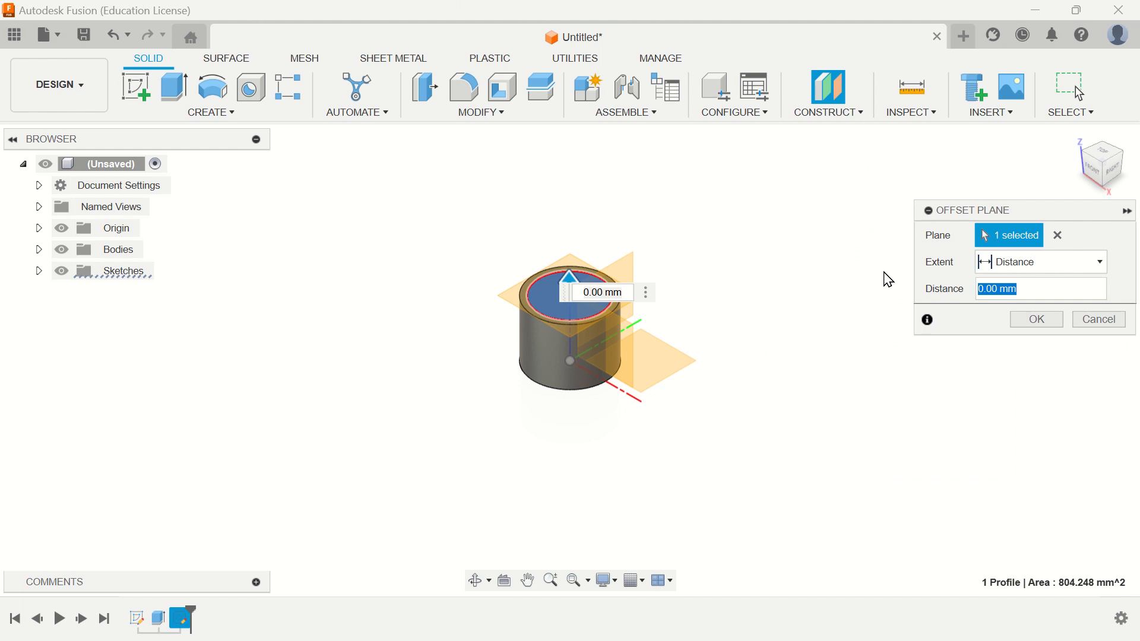
text(25)
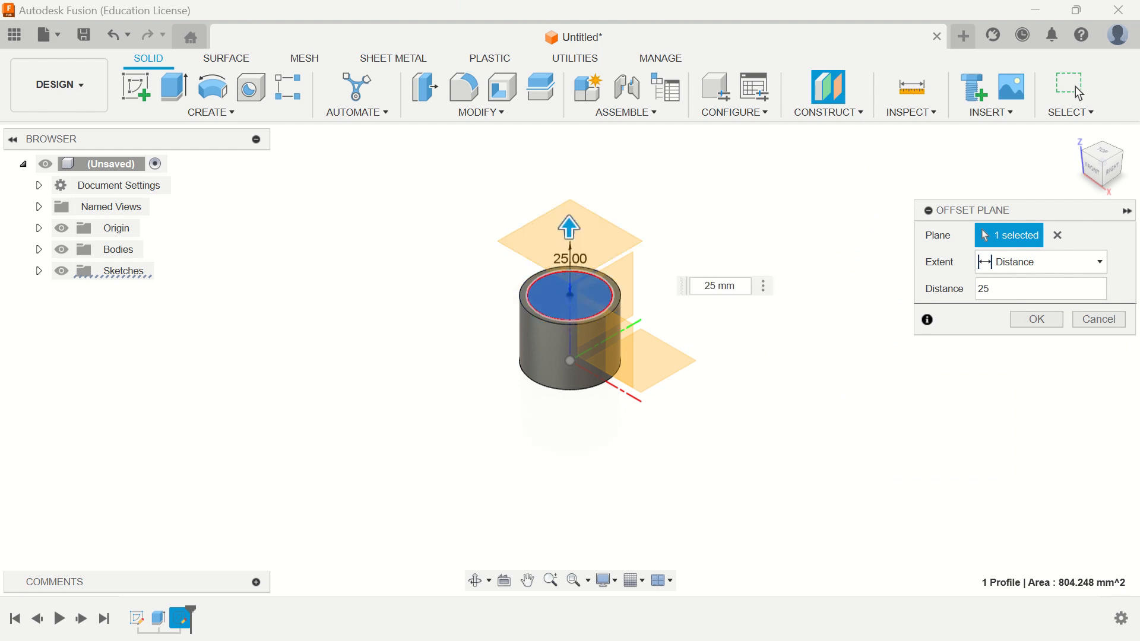
key(super)
click(463, 623)
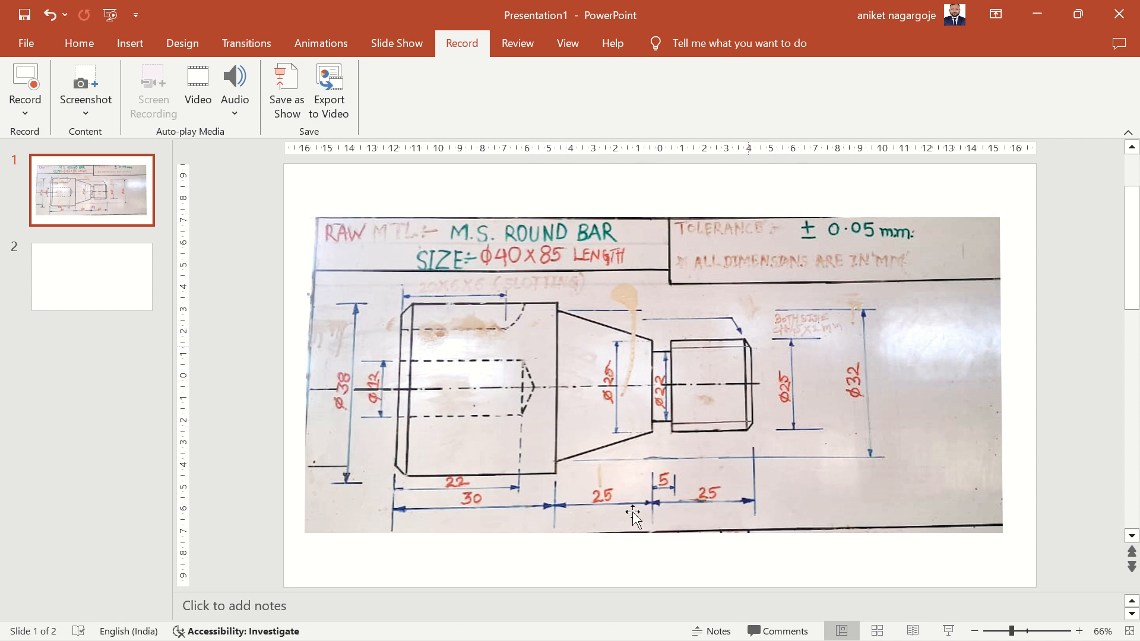
click(1037, 15)
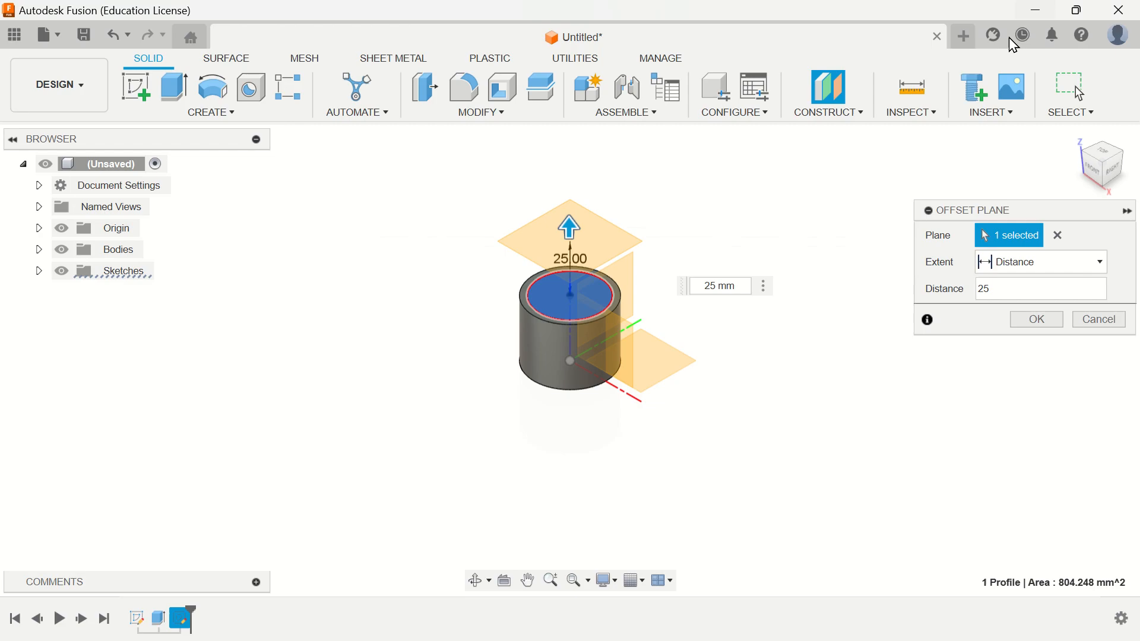
click(1026, 322)
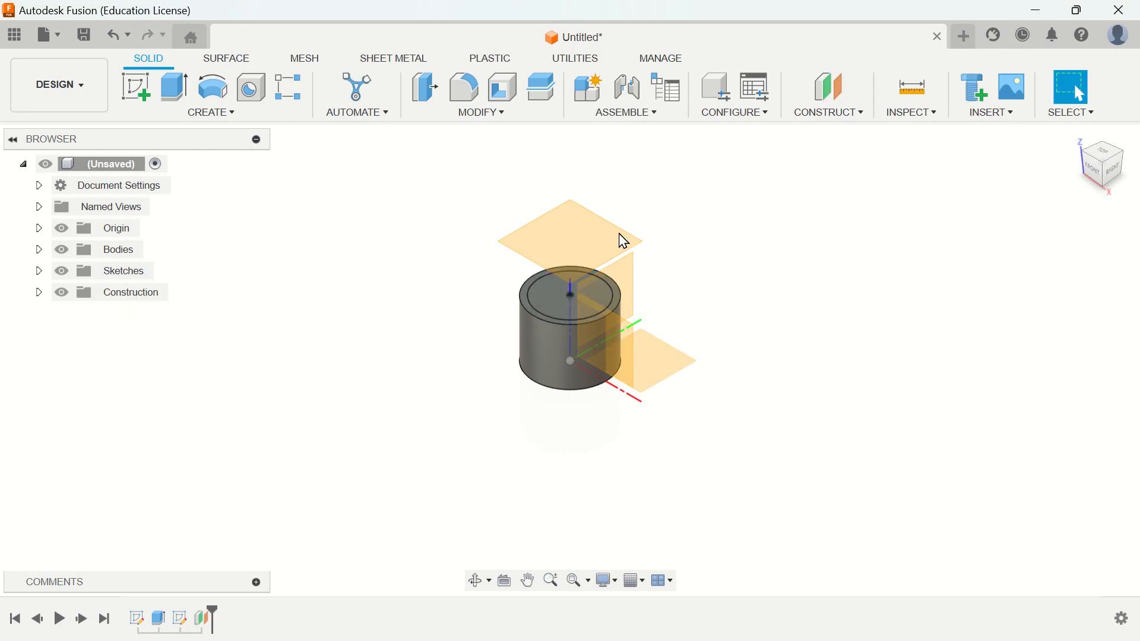
Start a sketch on the offset plane and draw a 25 mm diameter circle centred on the origin.
click(562, 247)
click(142, 101)
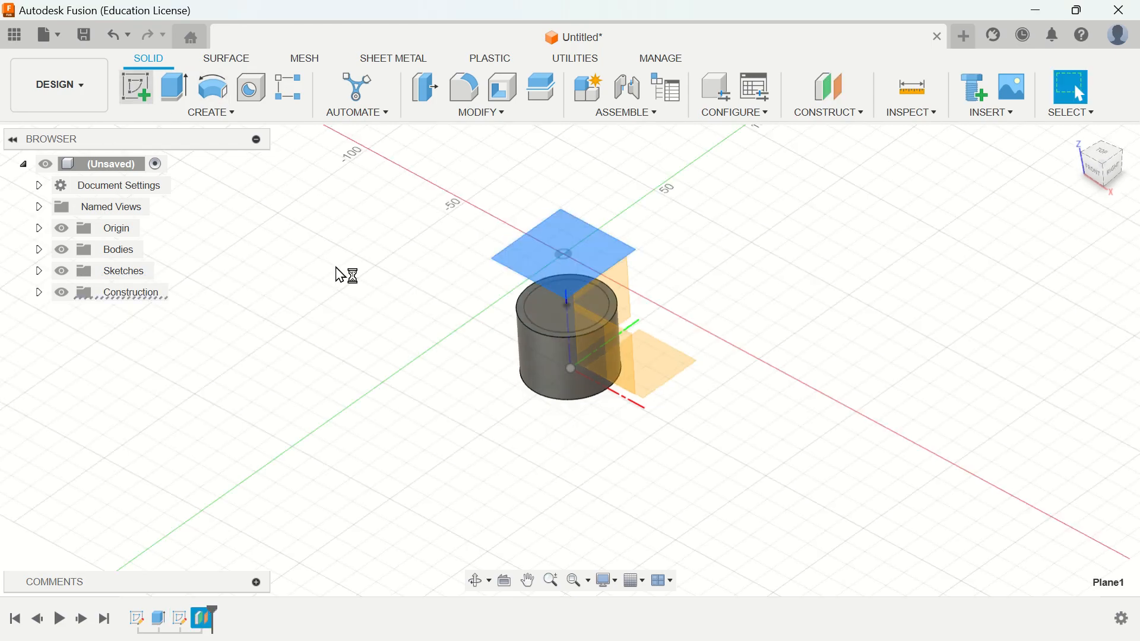
click(218, 93)
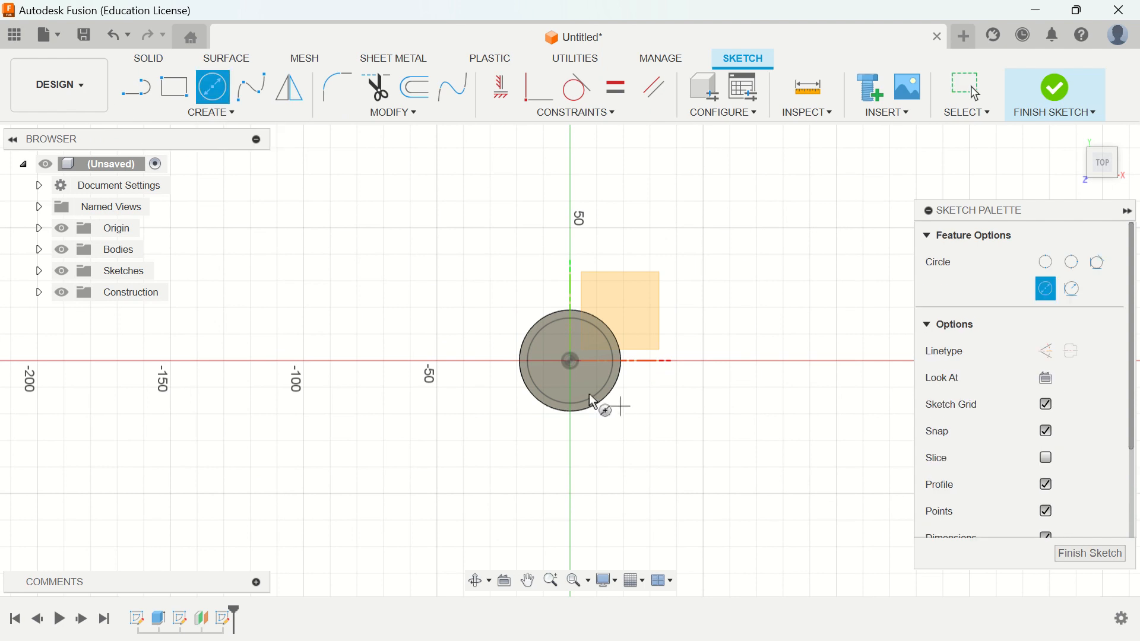
click(570, 361)
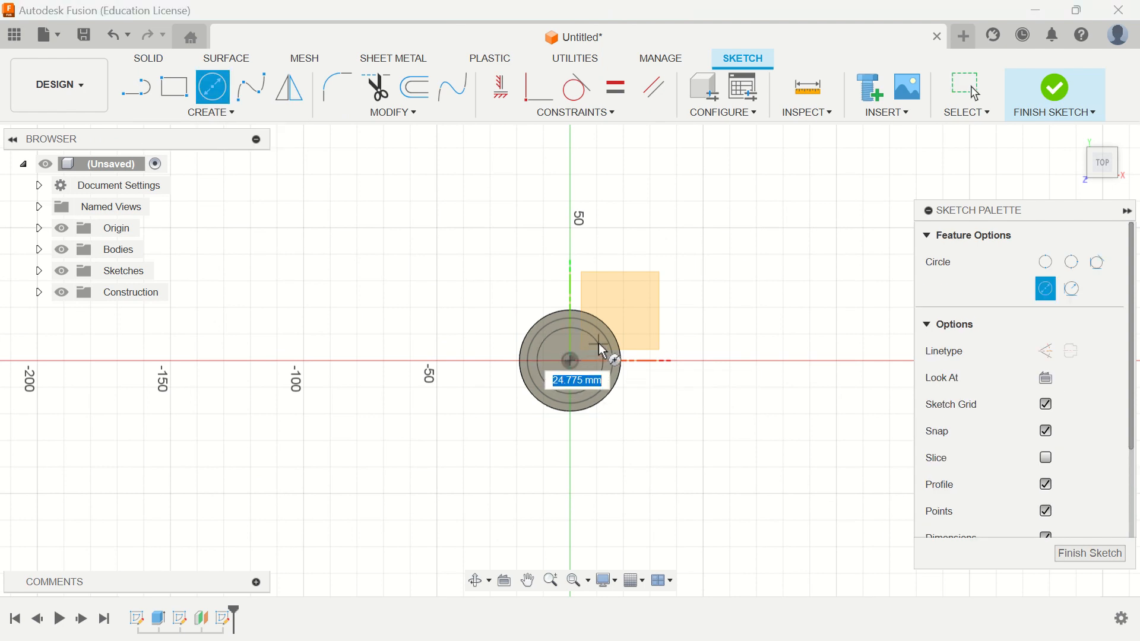
text(25)
key(Return)
key(Escape)
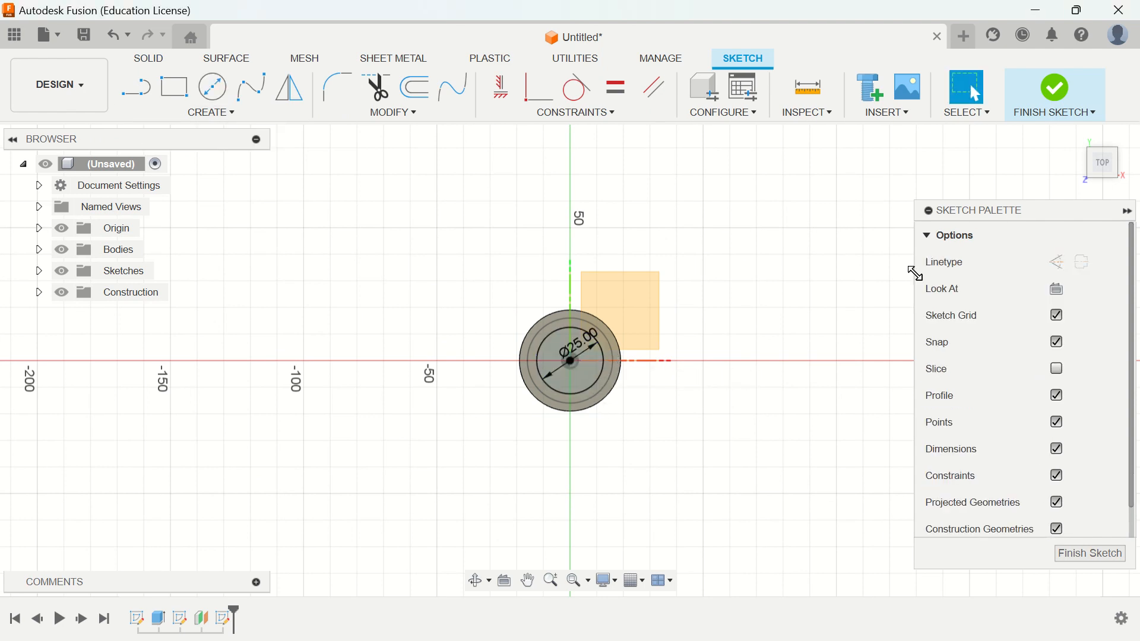
Finish the sketch and loft a solid from the 32 mm circle on the cylinder to the 25 mm circle on the offset plane.
click(1043, 101)
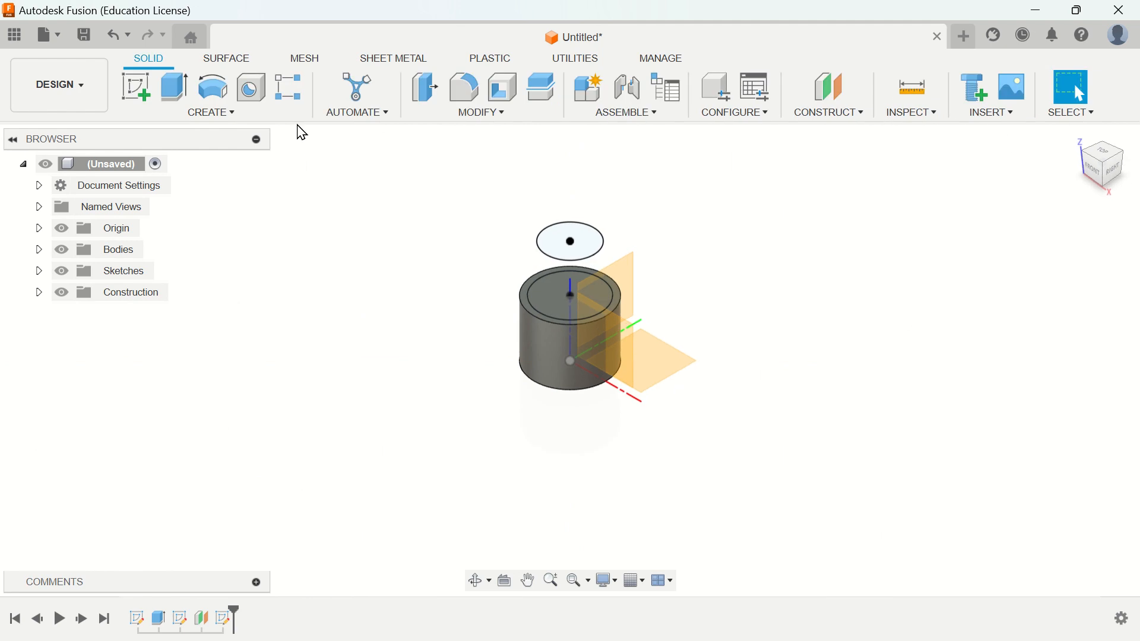
click(233, 114)
click(178, 259)
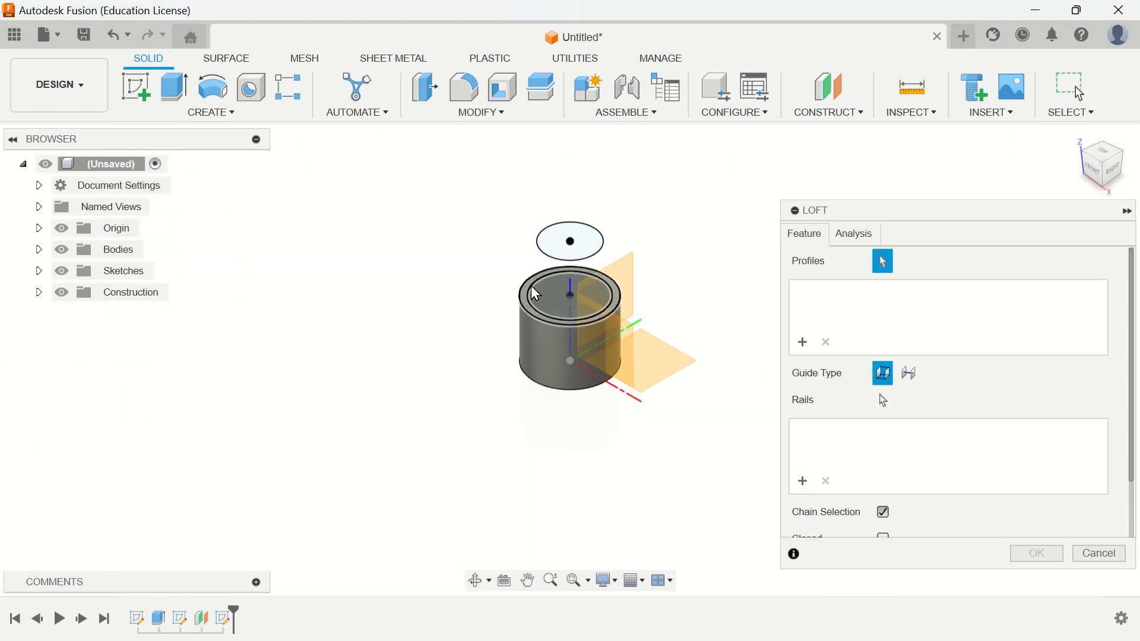
click(567, 268)
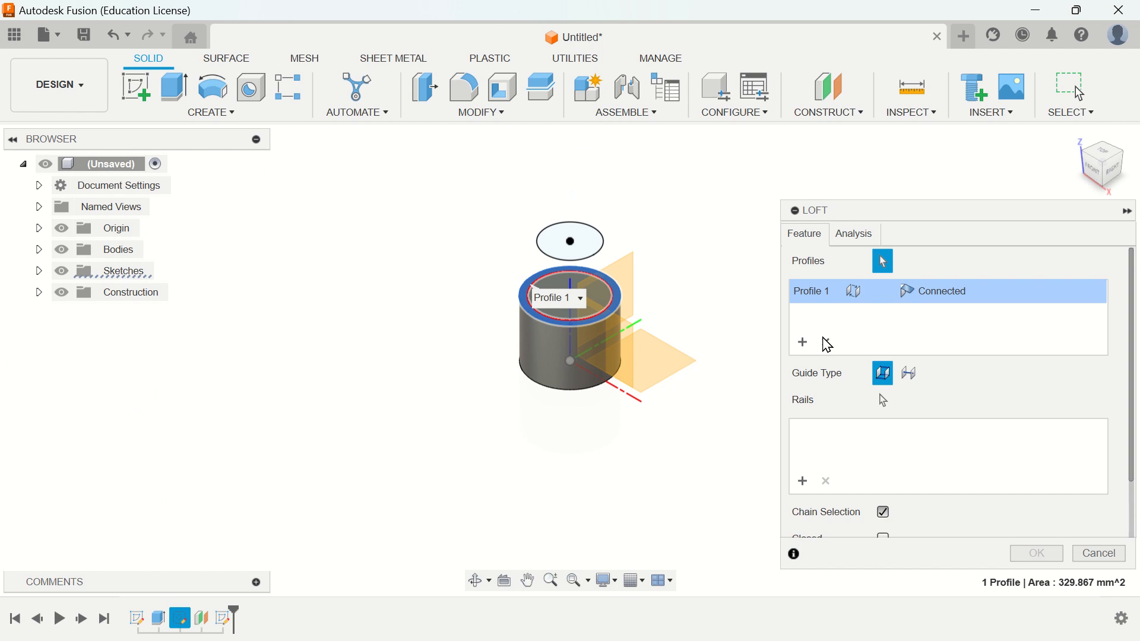
click(826, 342)
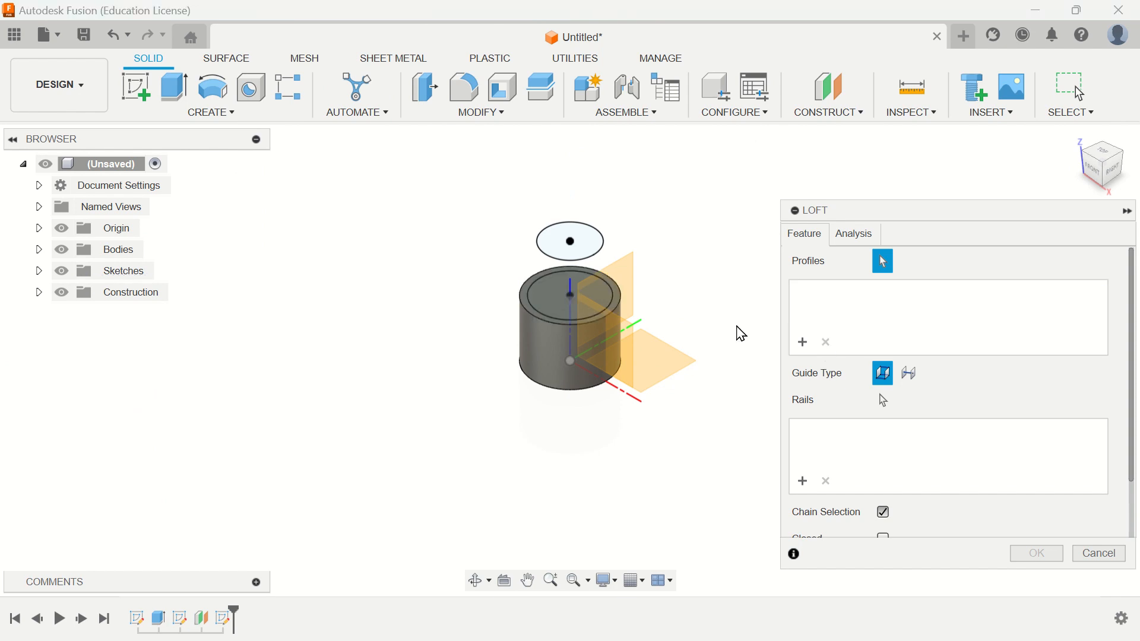
click(558, 283)
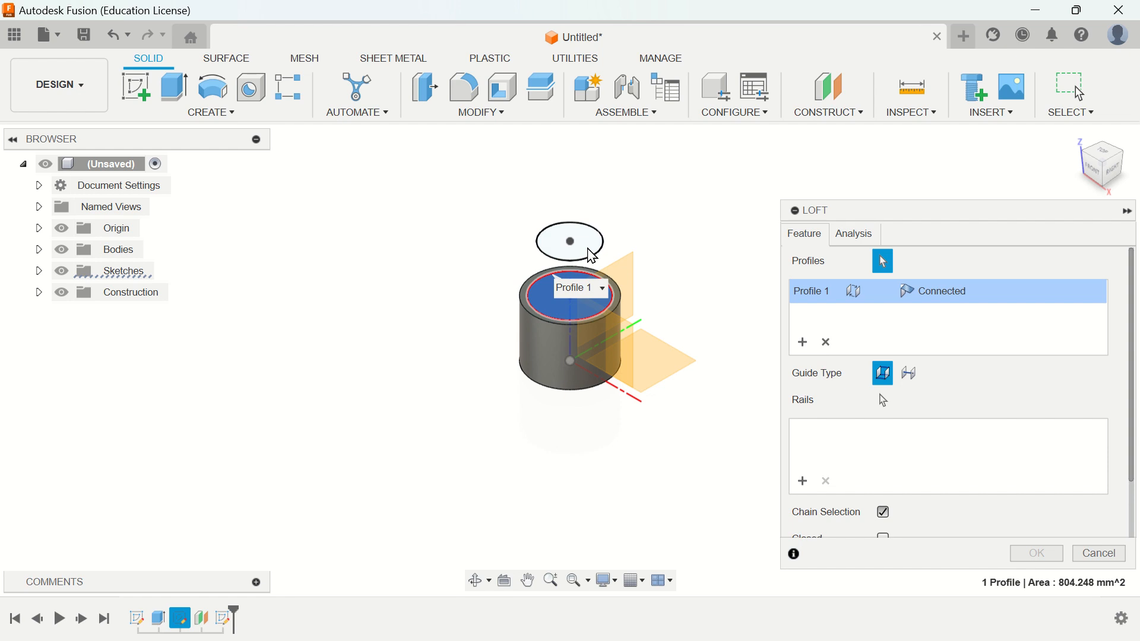
click(588, 248)
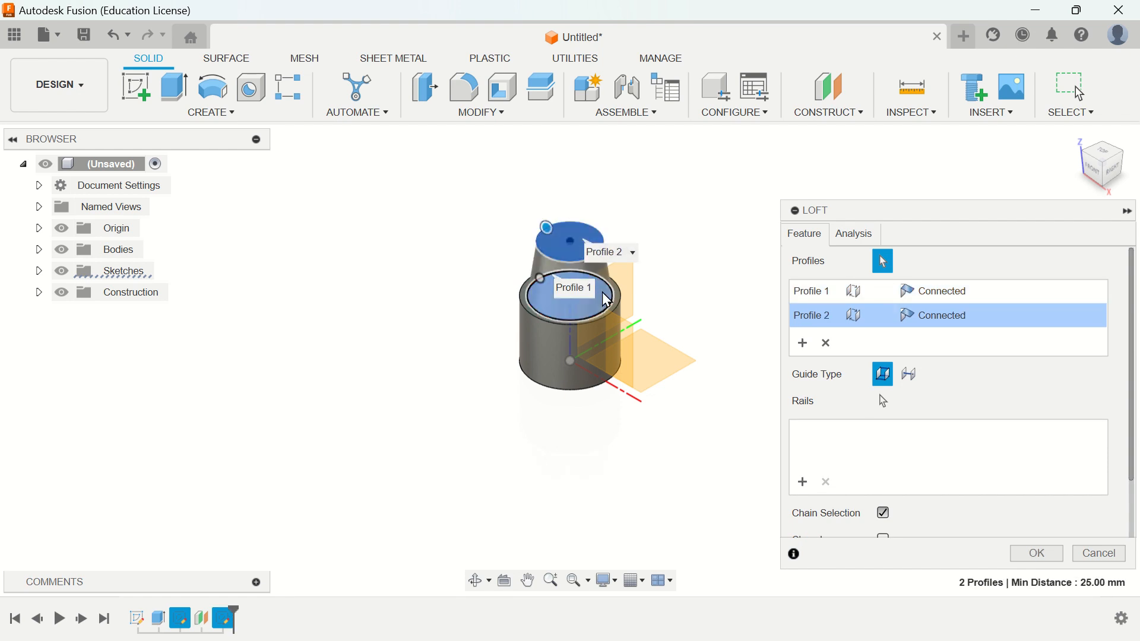
click(1036, 555)
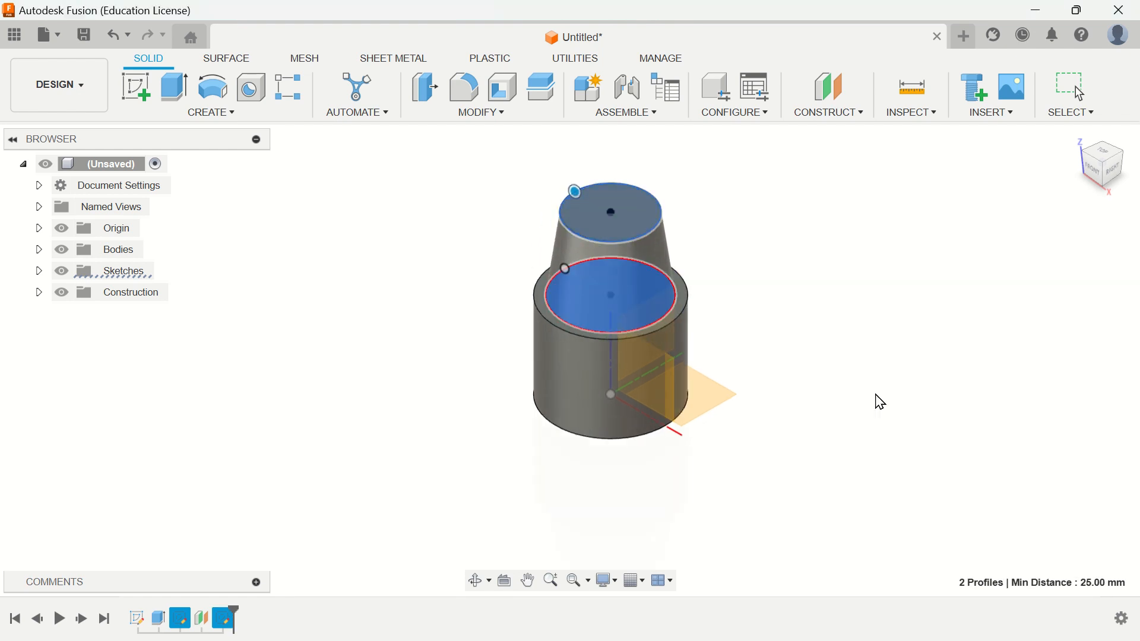
Select the taper's small end face, check the neck dimensions on the part drawing in PowerPoint, and return to Fusion.
click(607, 197)
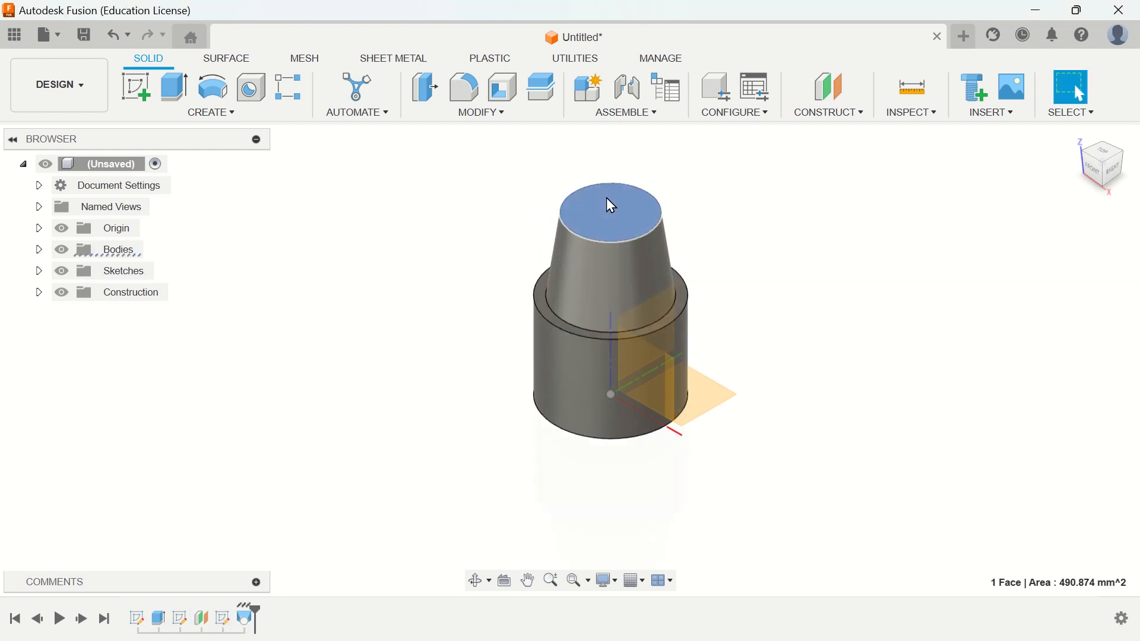
key(super)
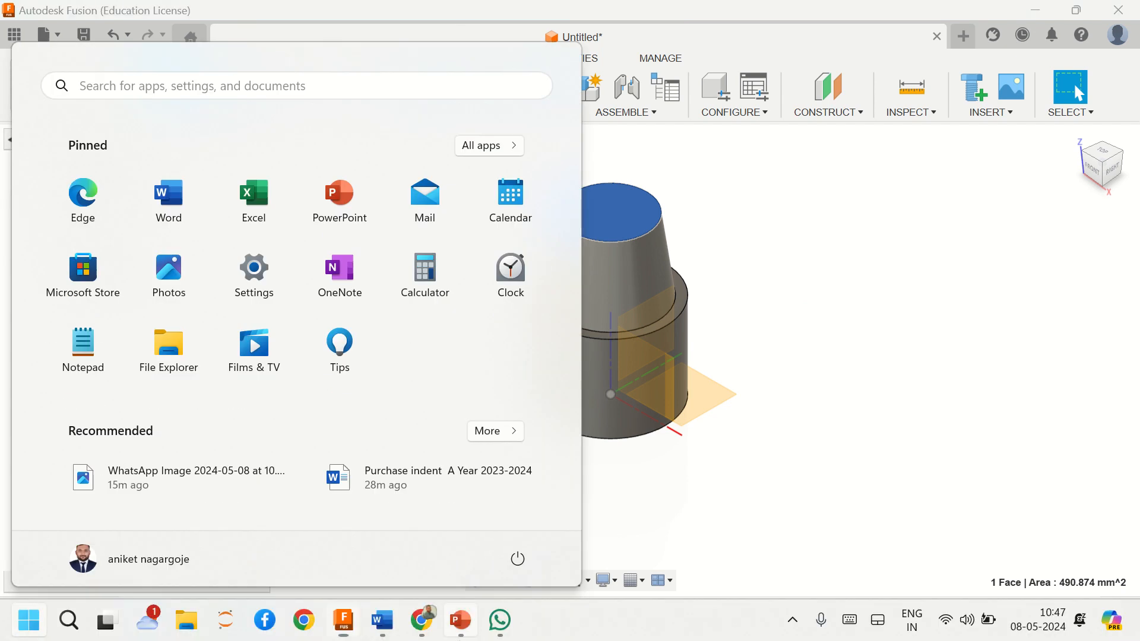
click(466, 624)
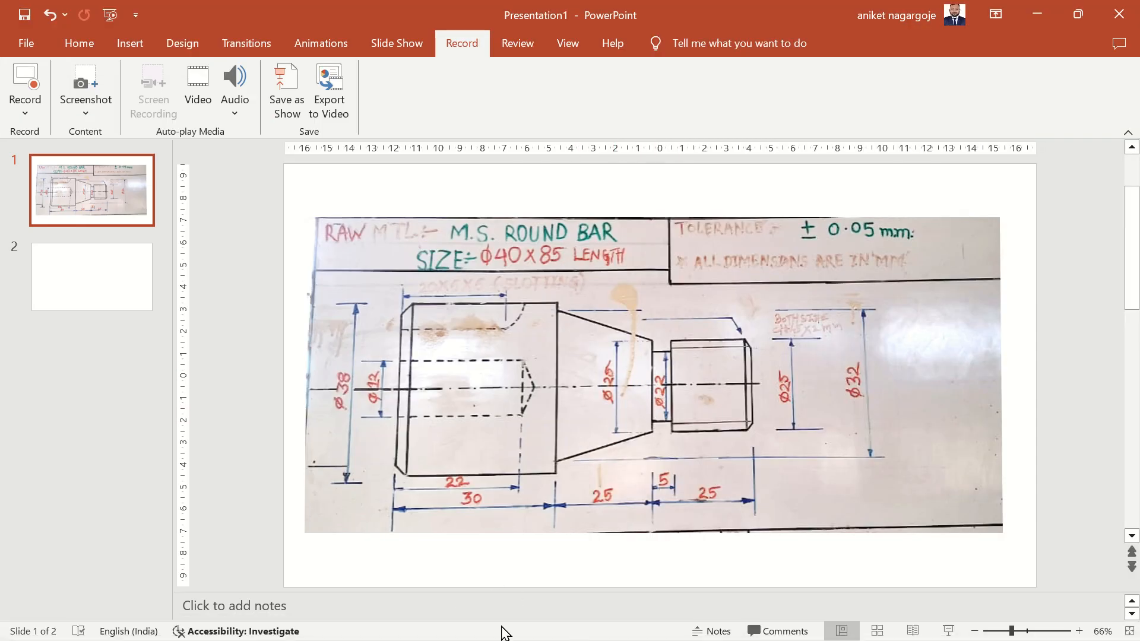
click(1037, 13)
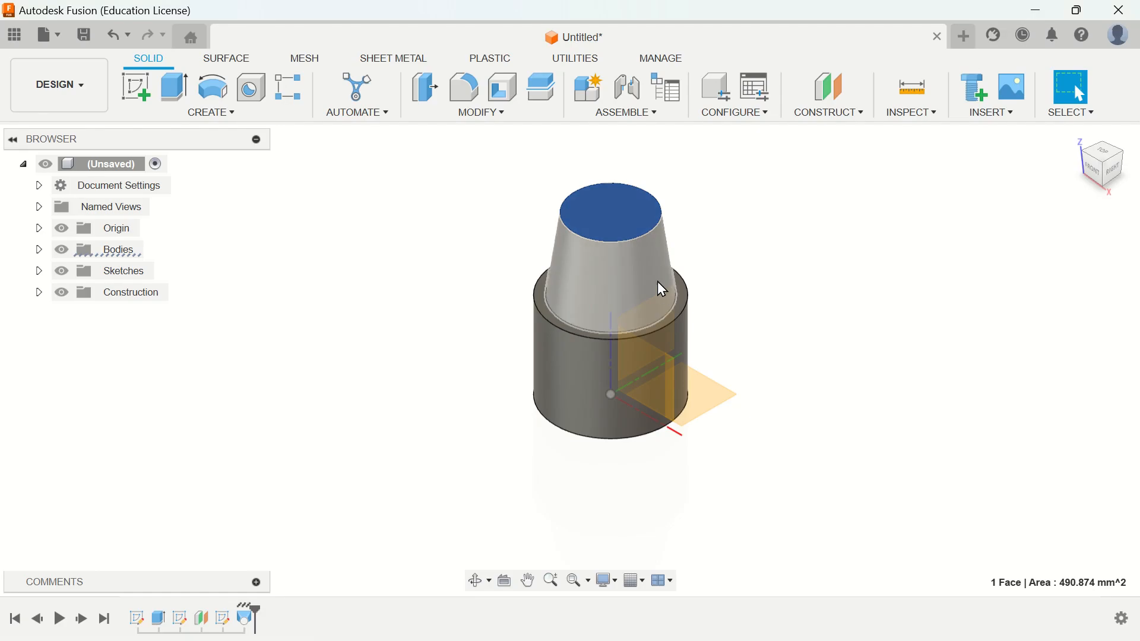
Sketch a 22 mm diameter circle centred on the taper's small end face and finish the sketch.
click(135, 87)
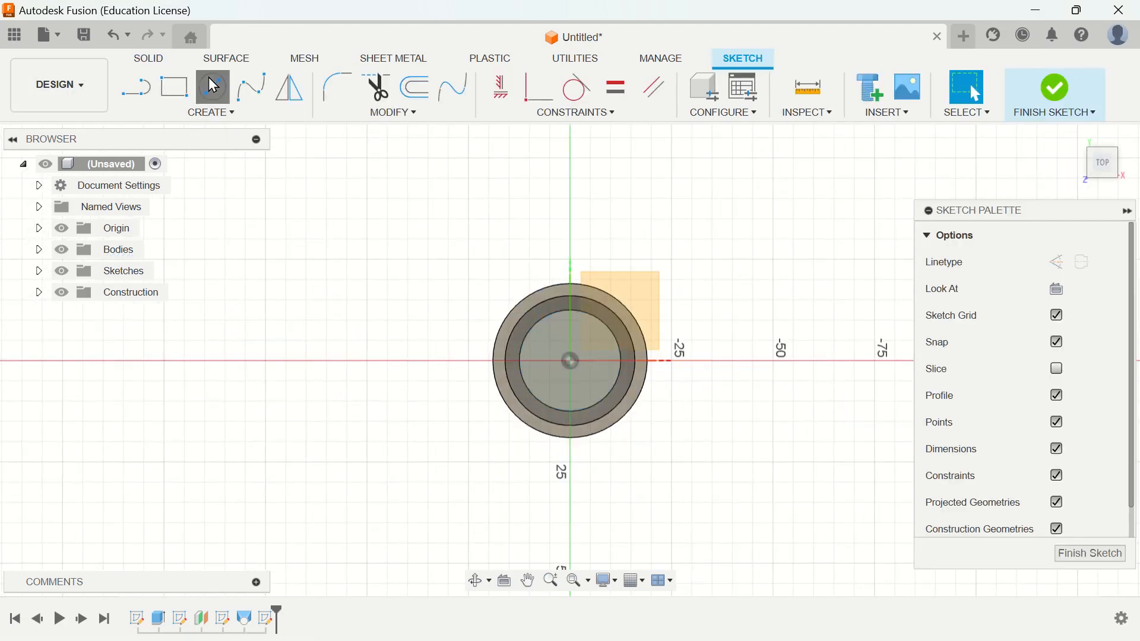
click(212, 87)
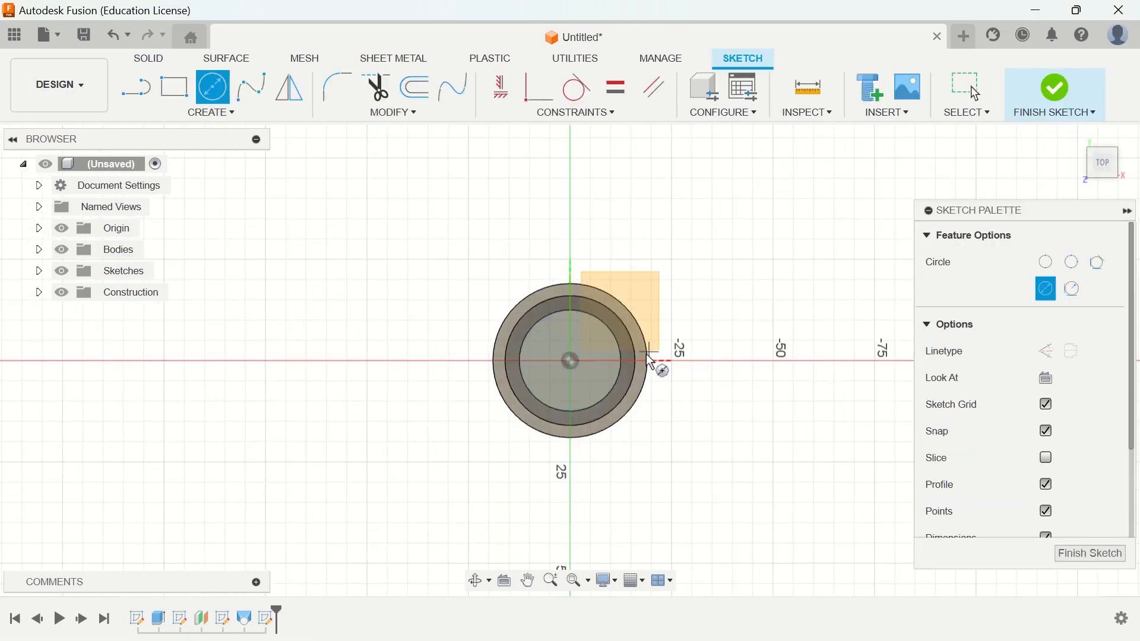
click(570, 360)
text(22)
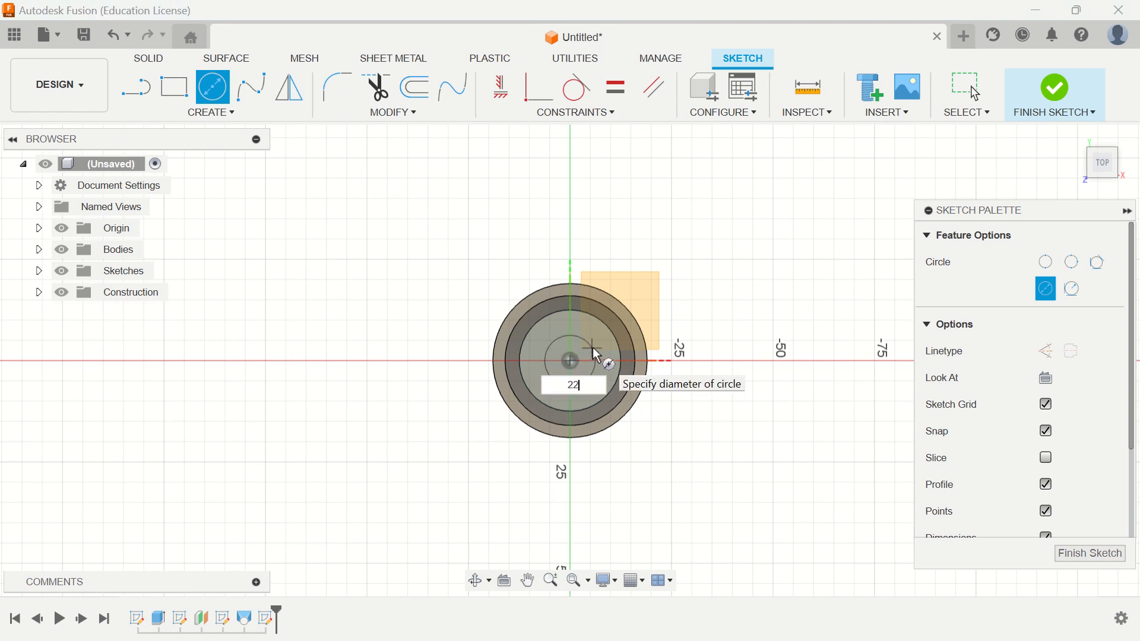
key(Return)
click(1056, 89)
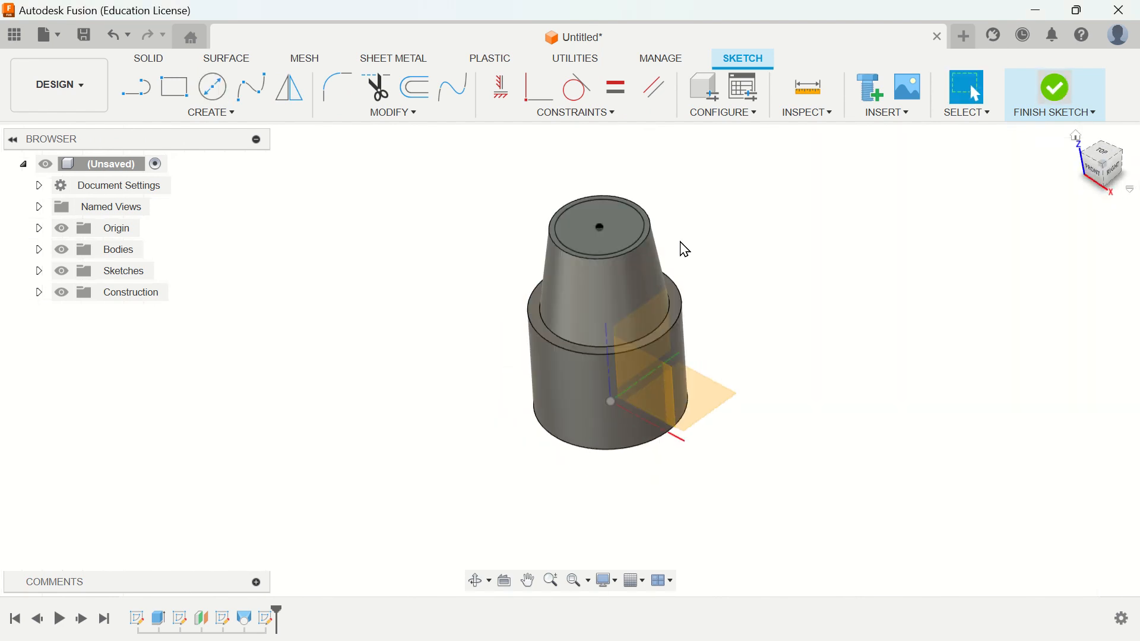
Extrude the 22 mm circle 5 mm upward, joined to the body, to form the neck.
click(597, 241)
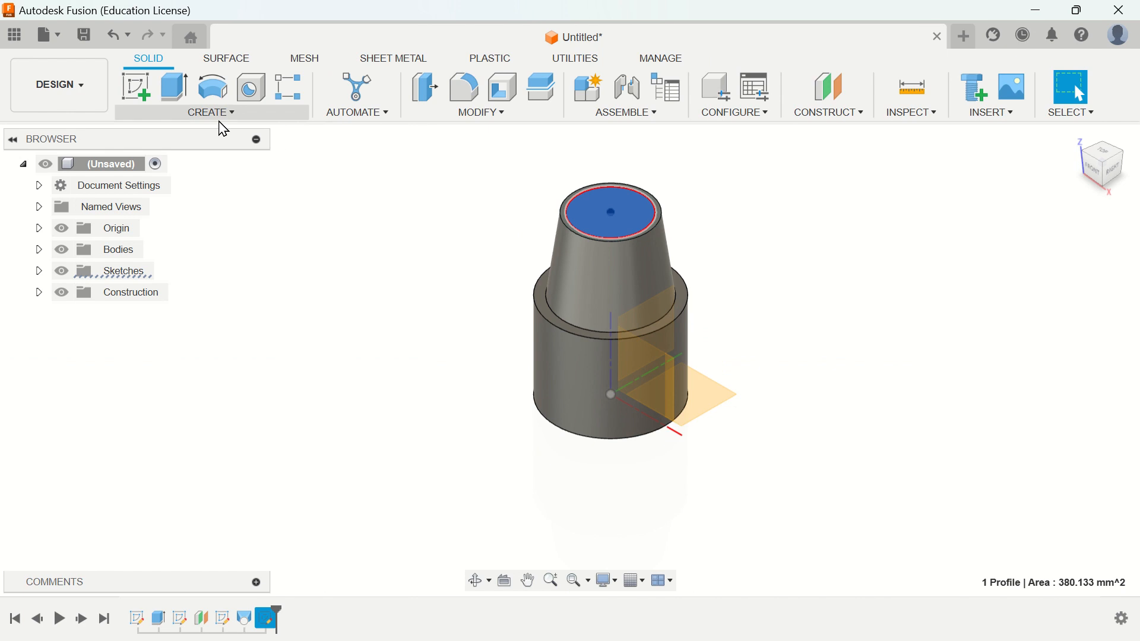
click(174, 88)
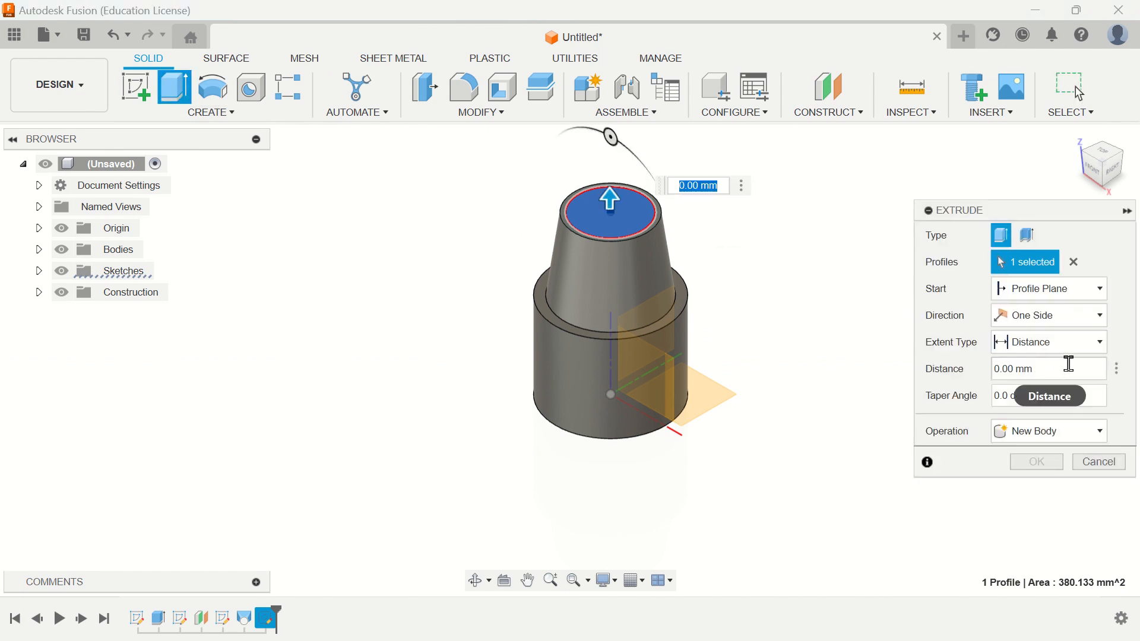
click(1069, 364)
text(5)
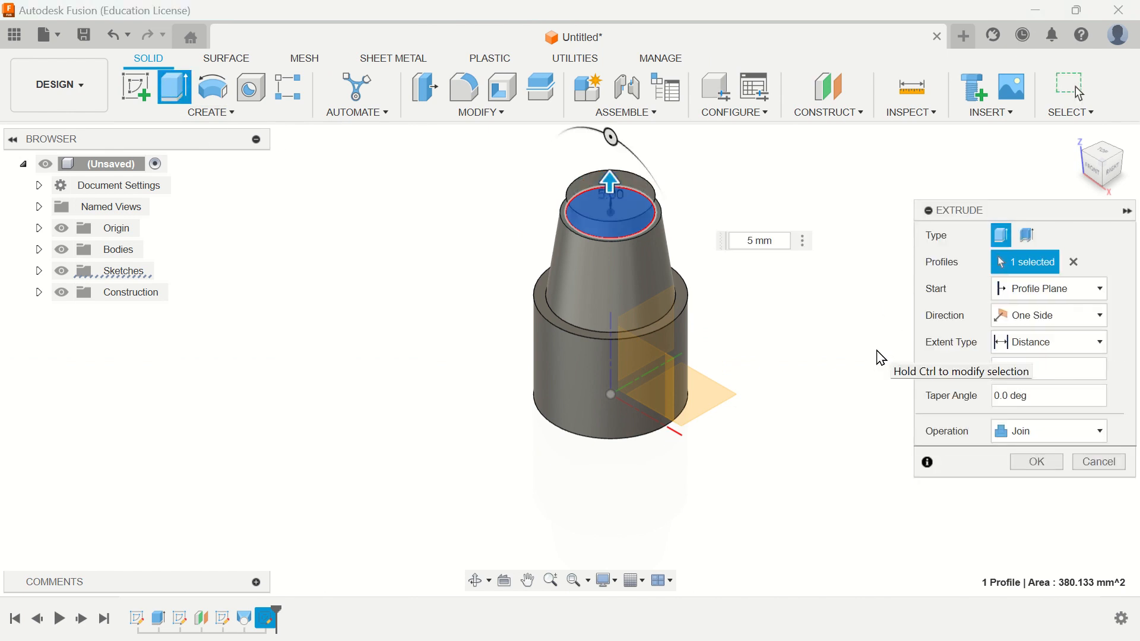
key(Return)
Sketch a 25 mm diameter circle centred on the neck's top face and finish the sketch.
click(608, 193)
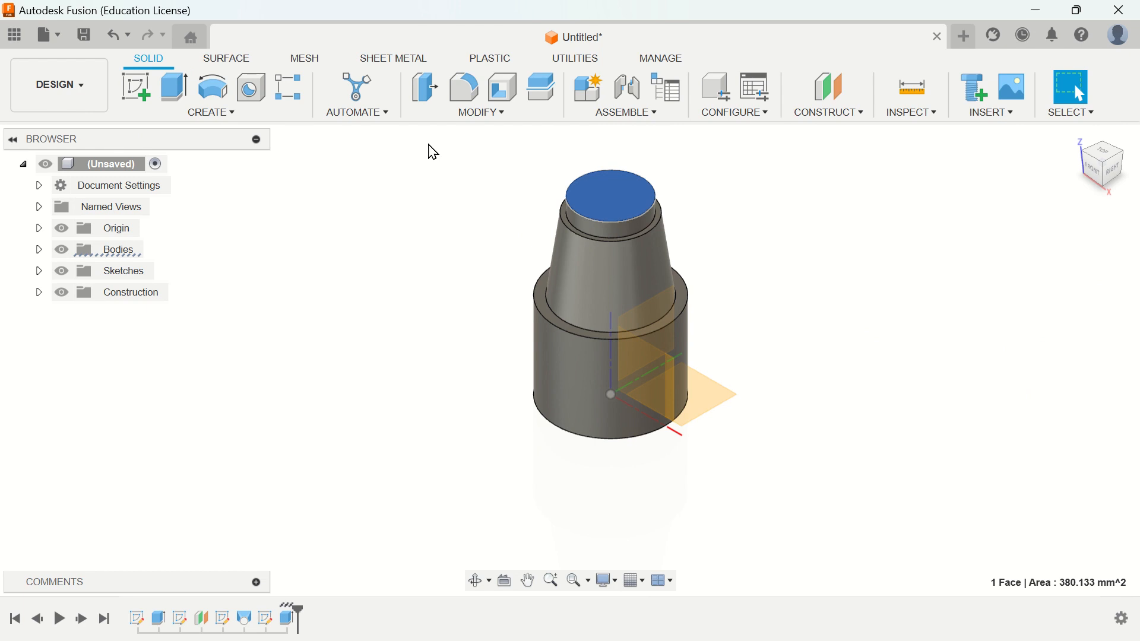
click(129, 97)
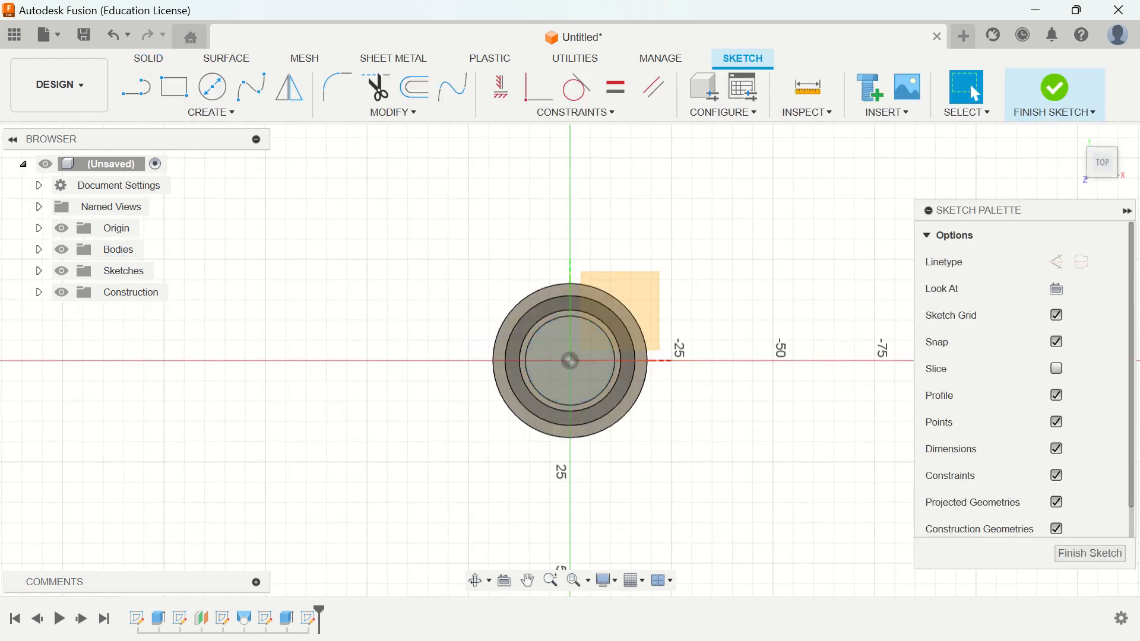
click(212, 87)
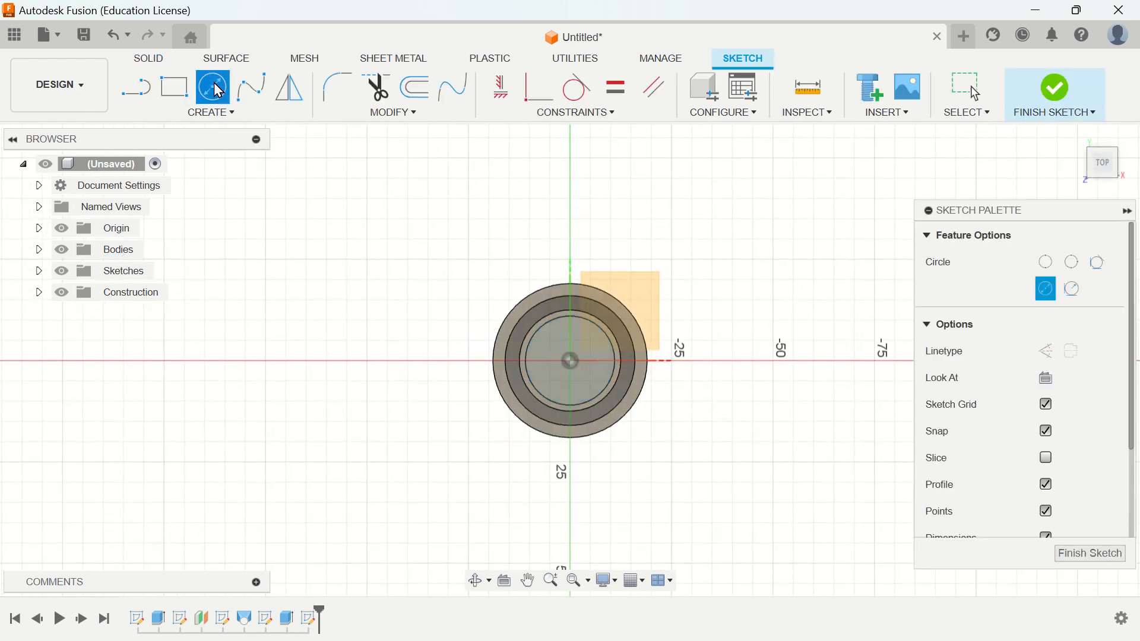
click(571, 362)
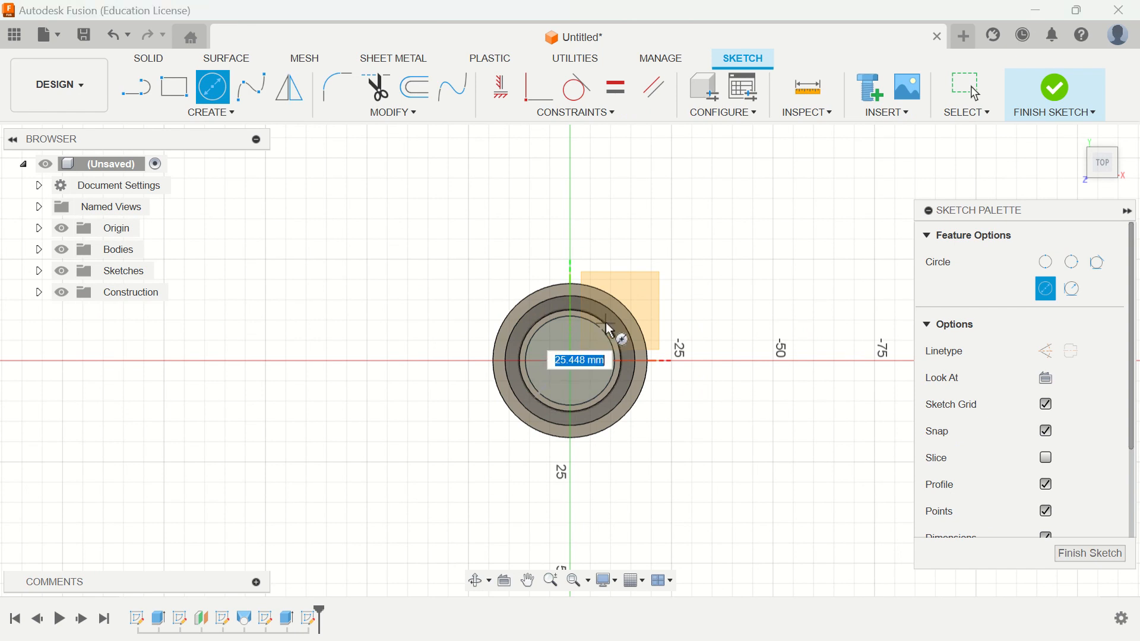
text(25)
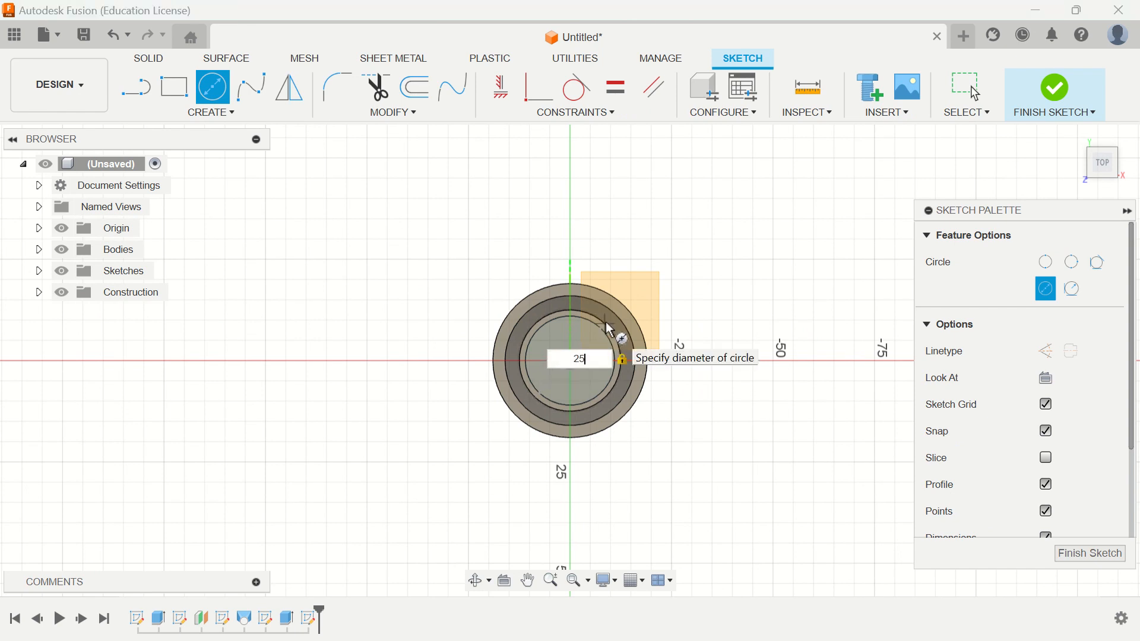
key(Return)
key(Escape)
click(1055, 91)
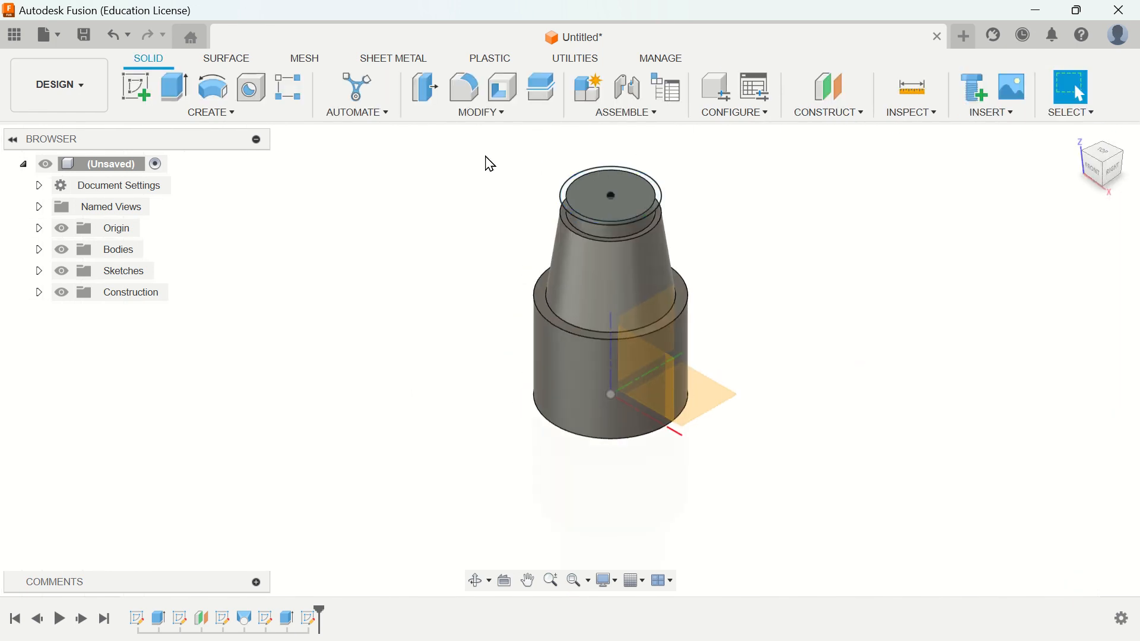
Extrude both the inner disc and the outer ring of the 25 mm circle 25 mm upward from the neck.
click(185, 99)
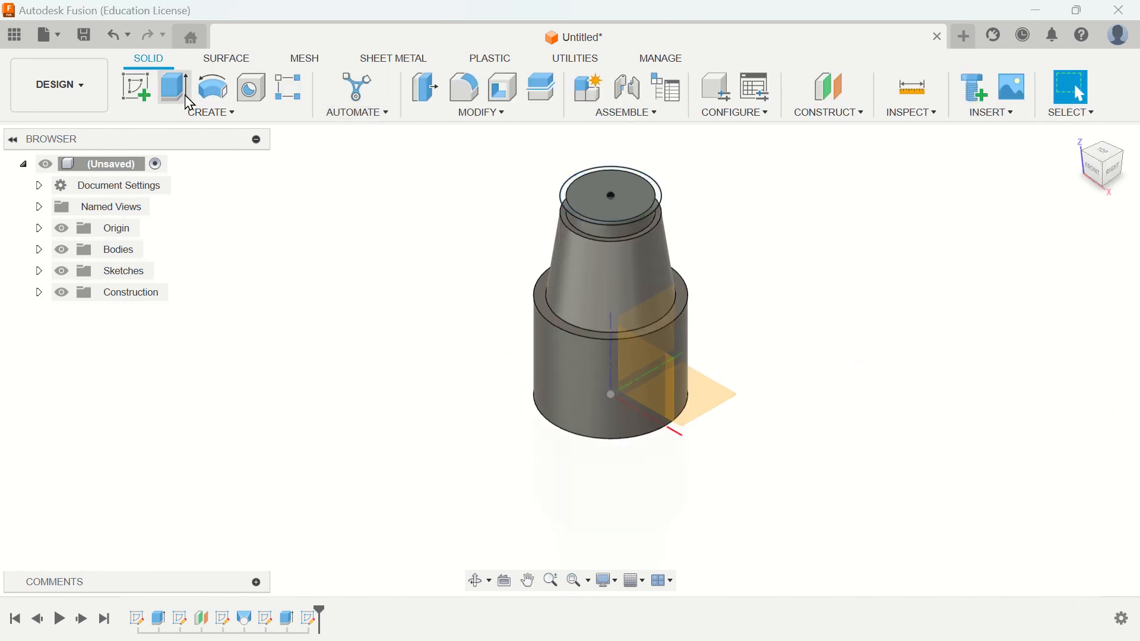
scroll(655, 184, up, 5)
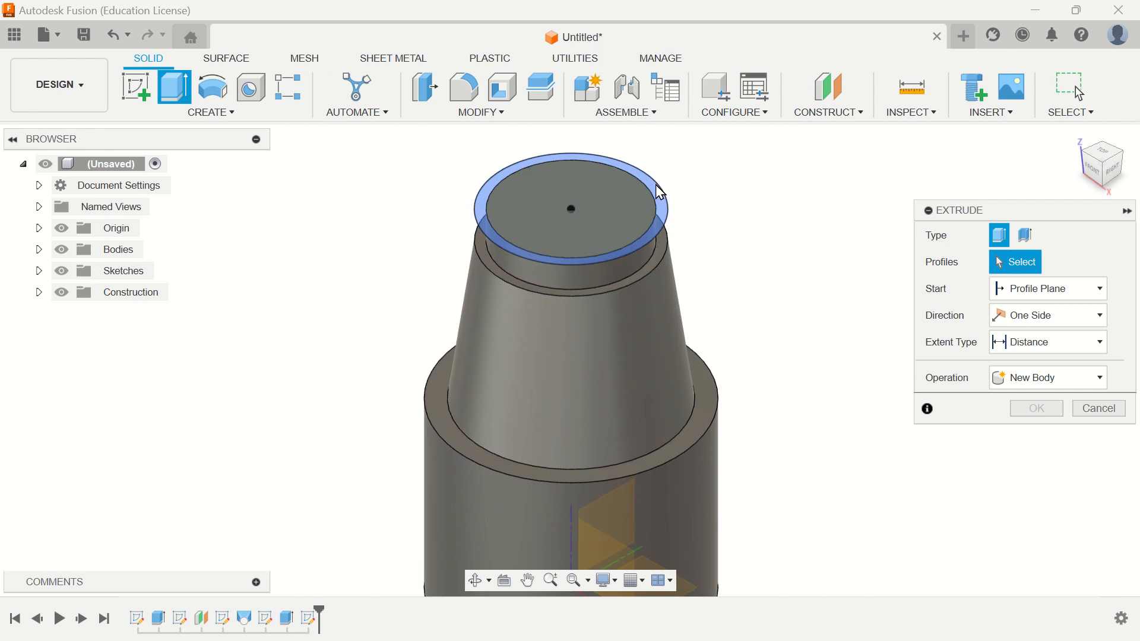
click(639, 202)
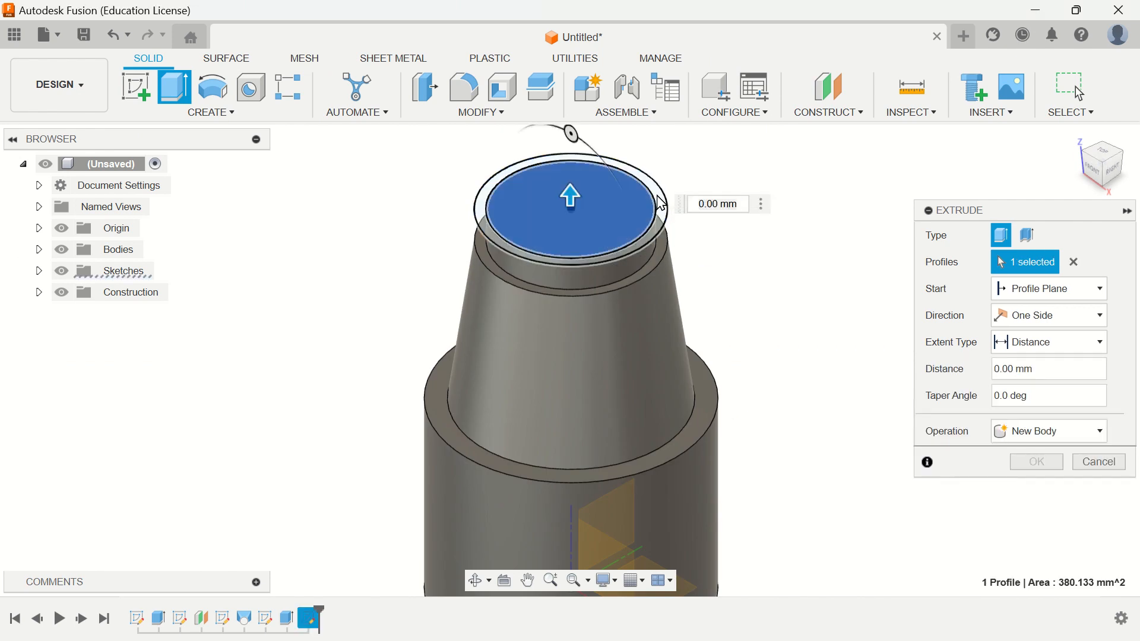
click(663, 204)
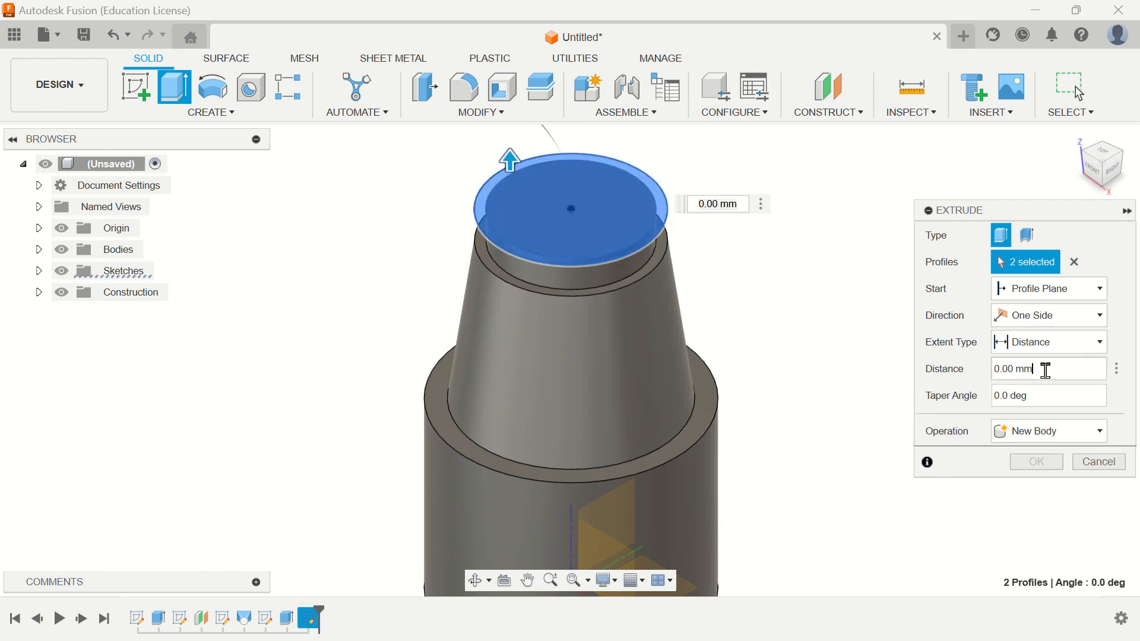
click(1043, 369)
text(25)
key(Return)
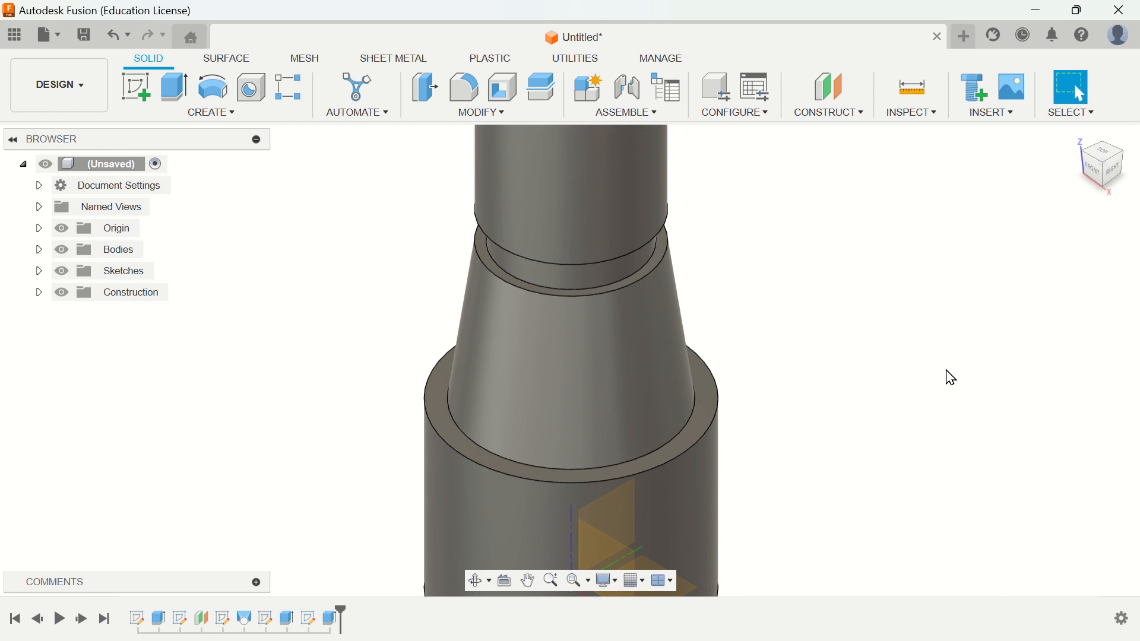
scroll(791, 295, down, 2)
scroll(791, 294, down, 2)
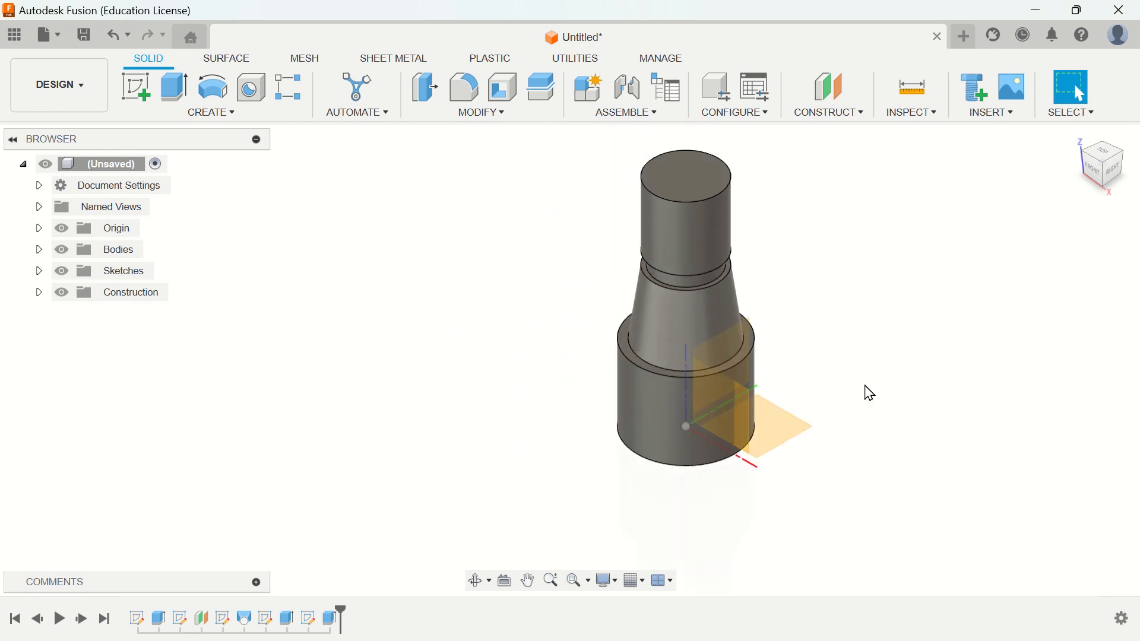
Start a simple hole centred on the bottom face of the 38 mm cylinder, 22 mm deep and 12 mm in diameter.
click(1108, 192)
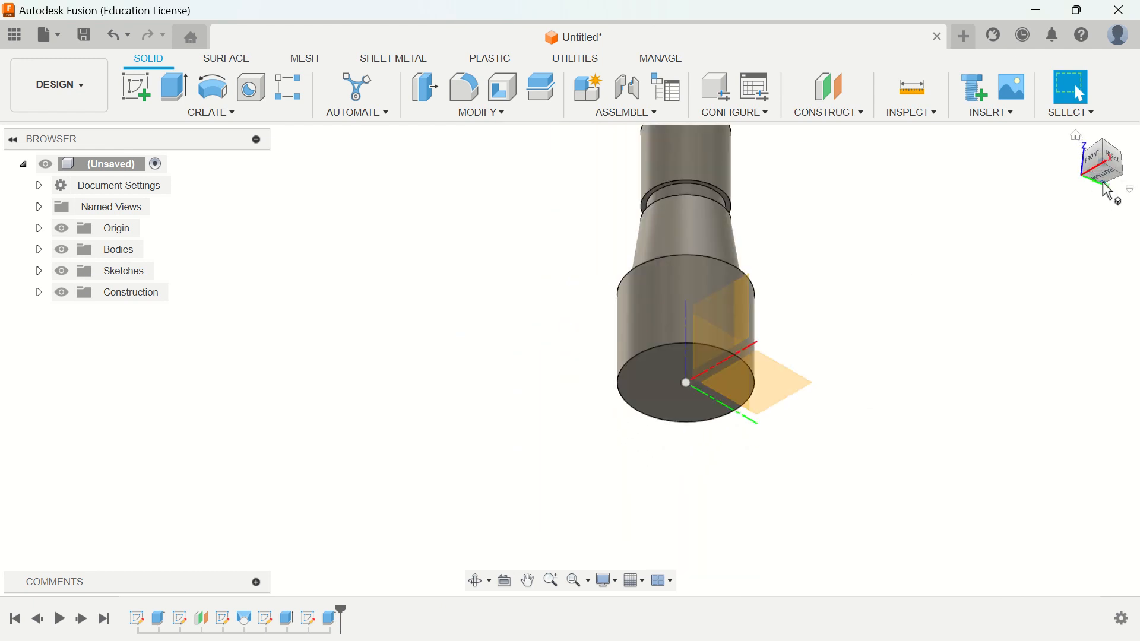
click(669, 386)
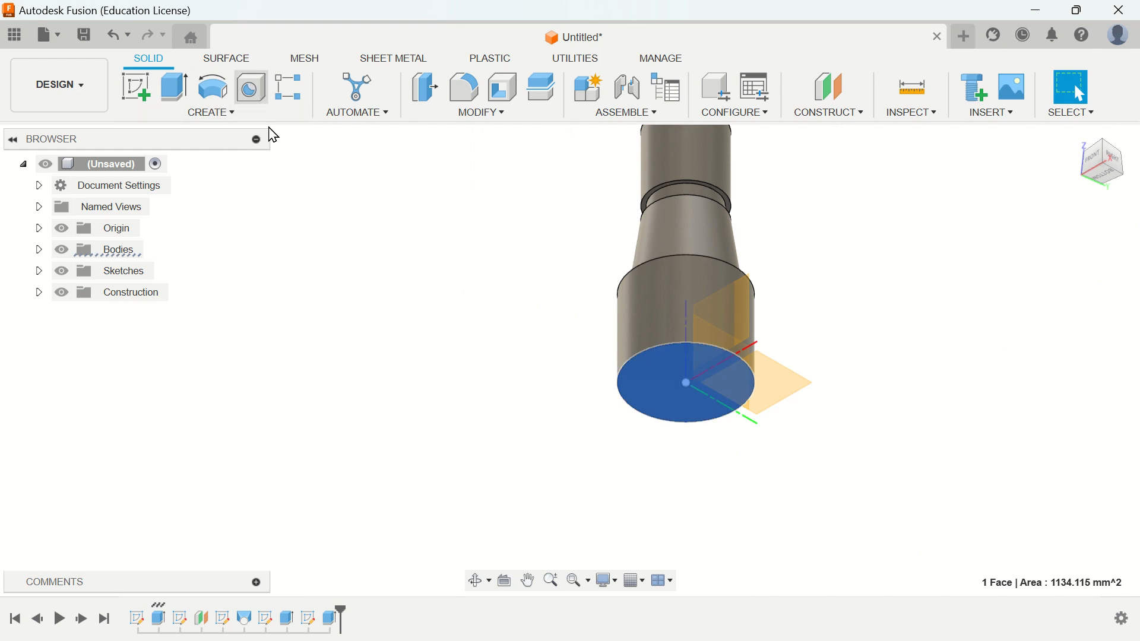
key(h)
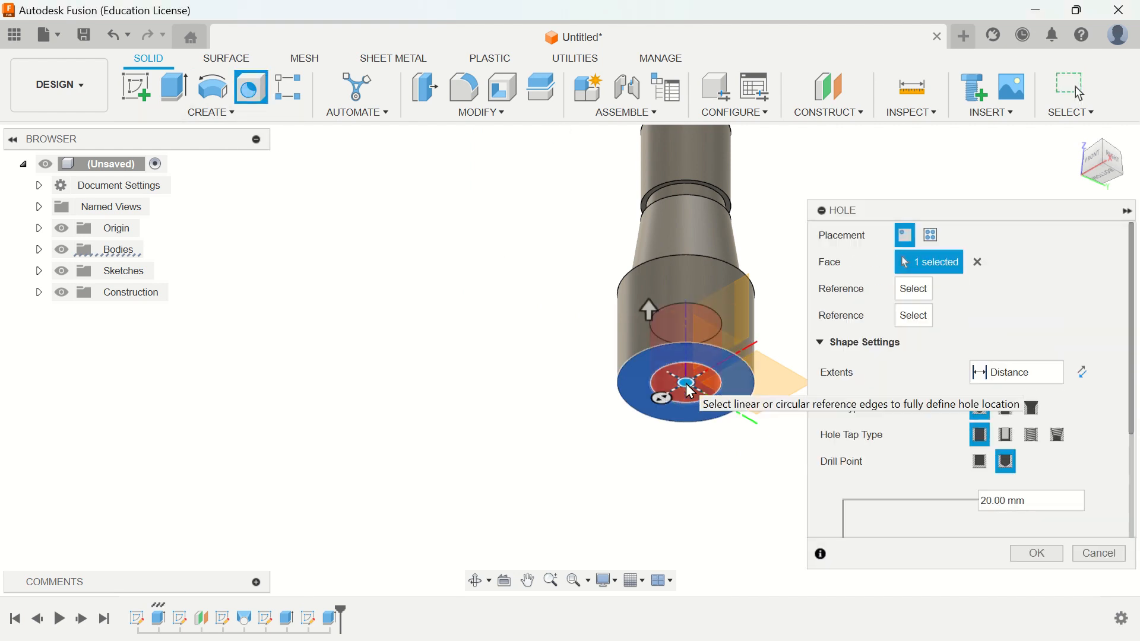
scroll(1025, 465, down, 5)
click(1019, 347)
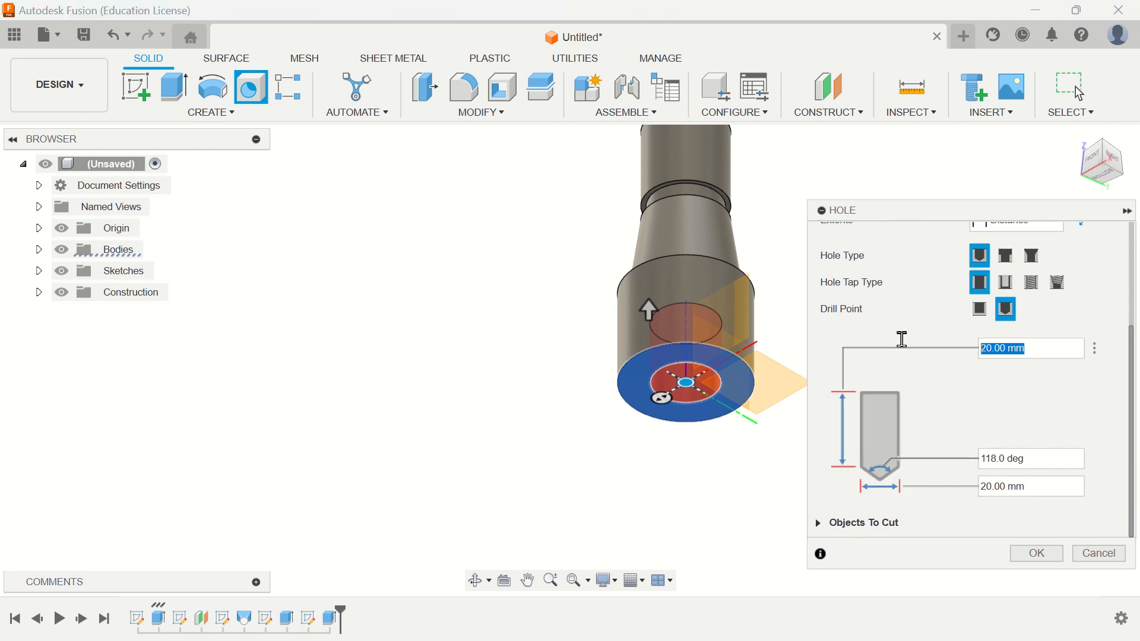
text(22)
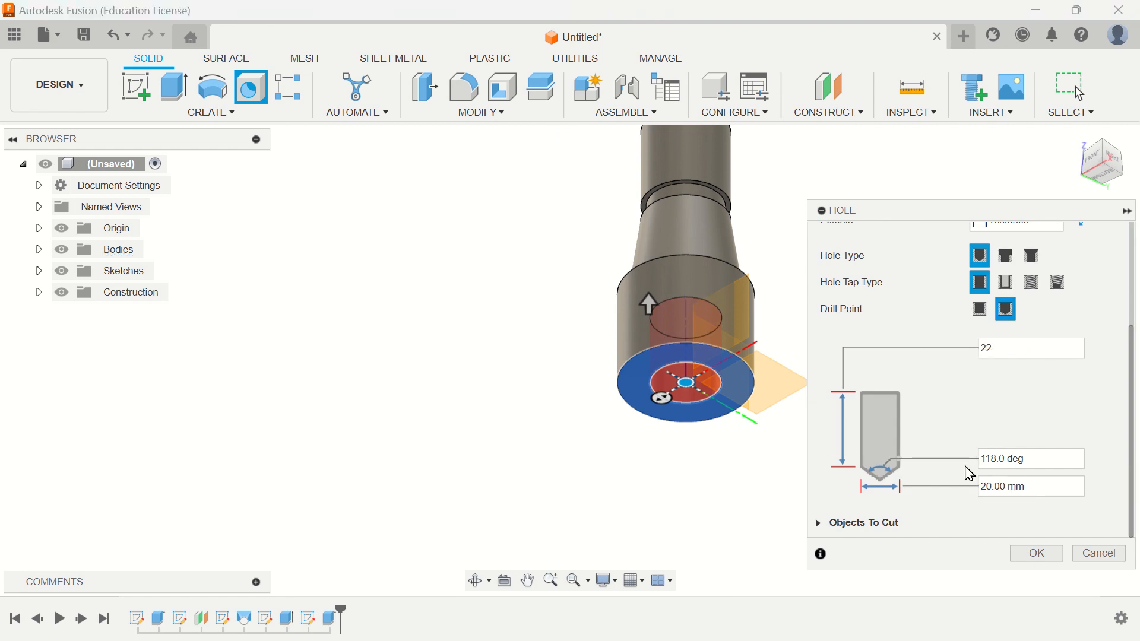
drag(1035, 491, 977, 491)
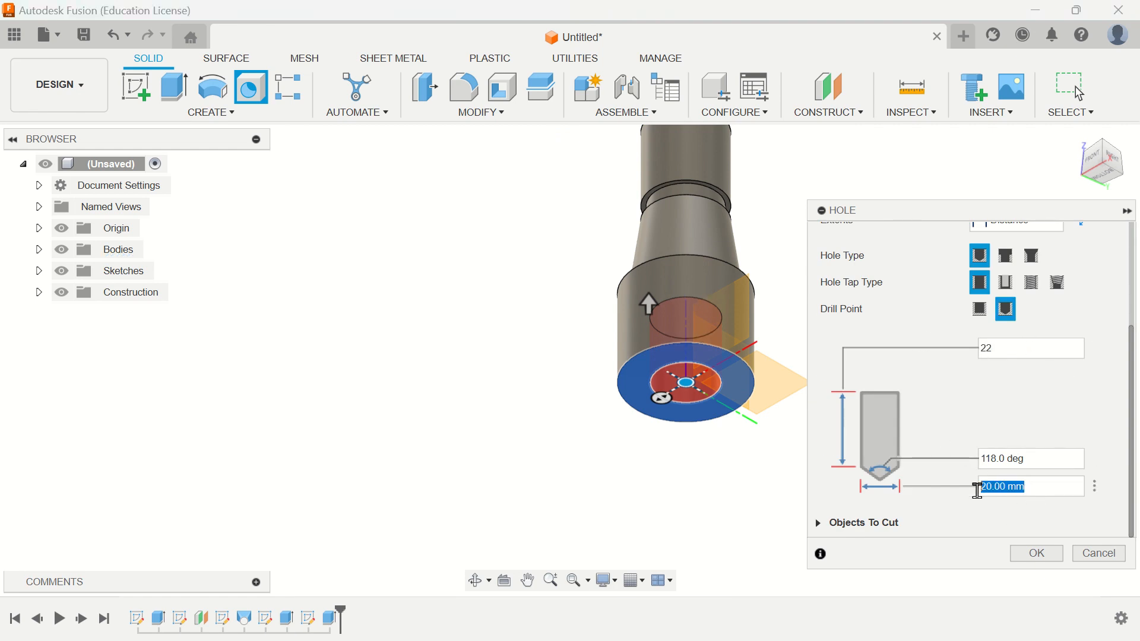
text(12)
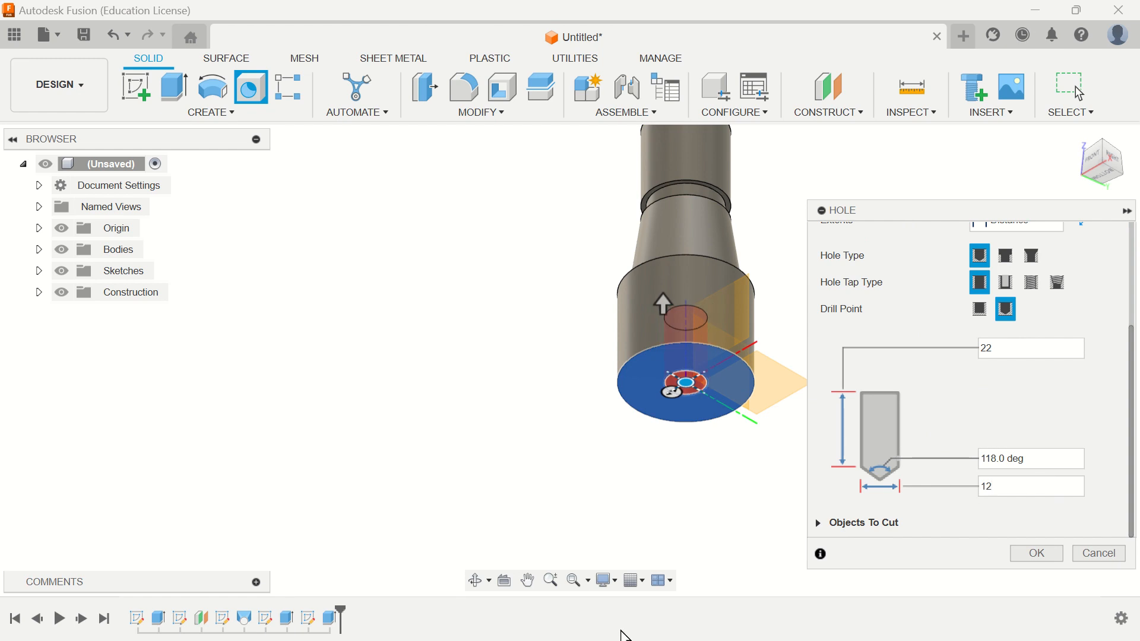
Check the blind hole against the PowerPoint drawing, return to Fusion and create the hole with a flat drill point.
key(super)
click(452, 620)
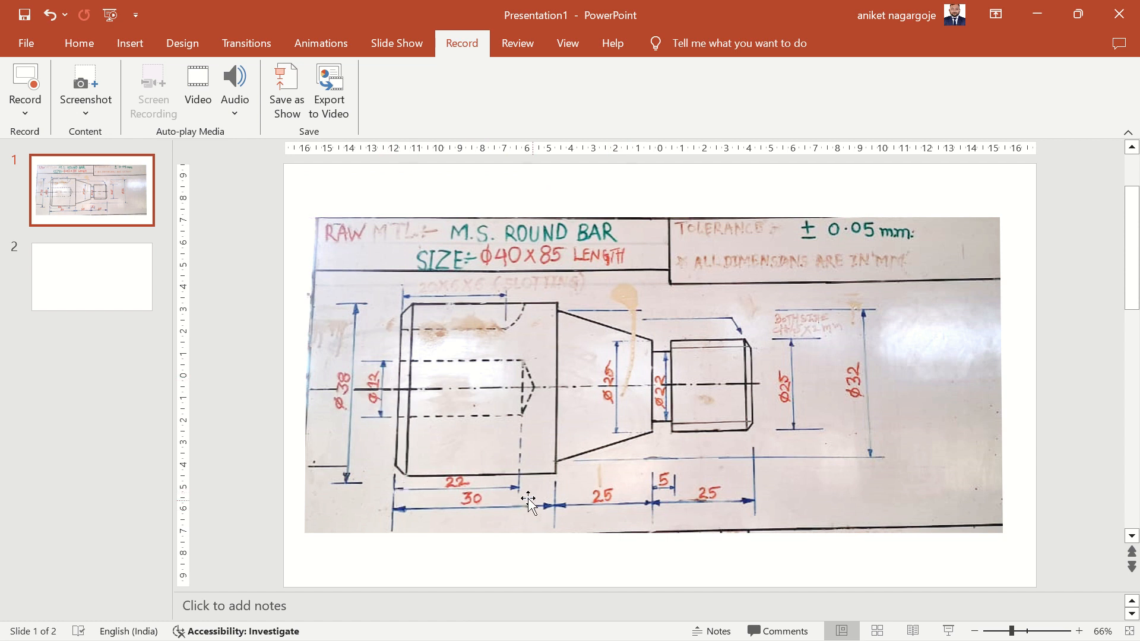
click(1040, 18)
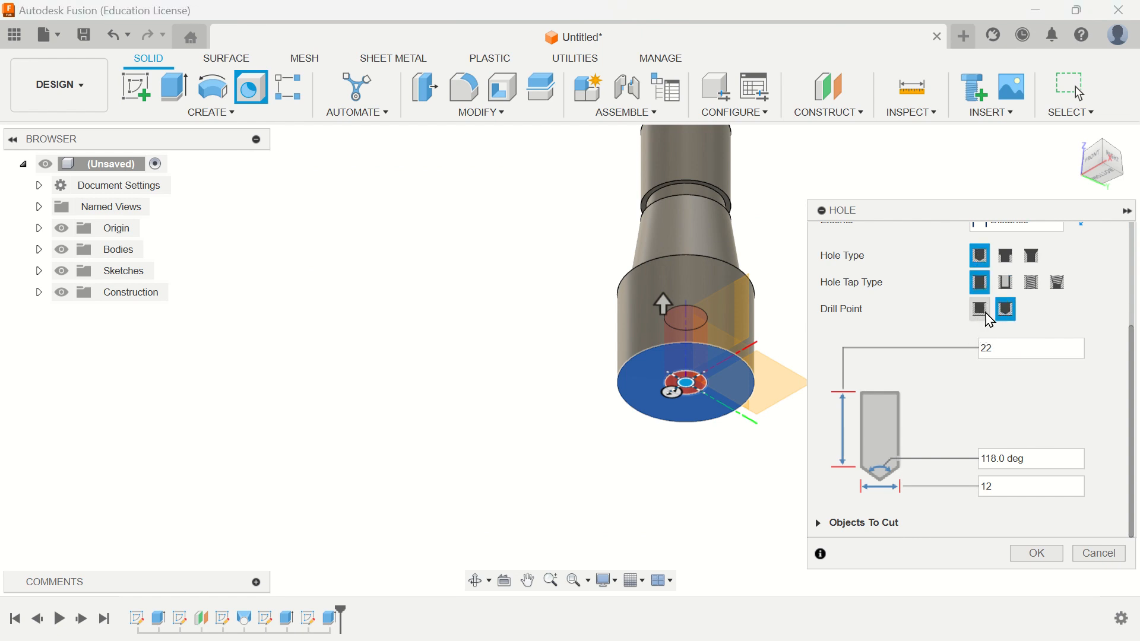
click(986, 318)
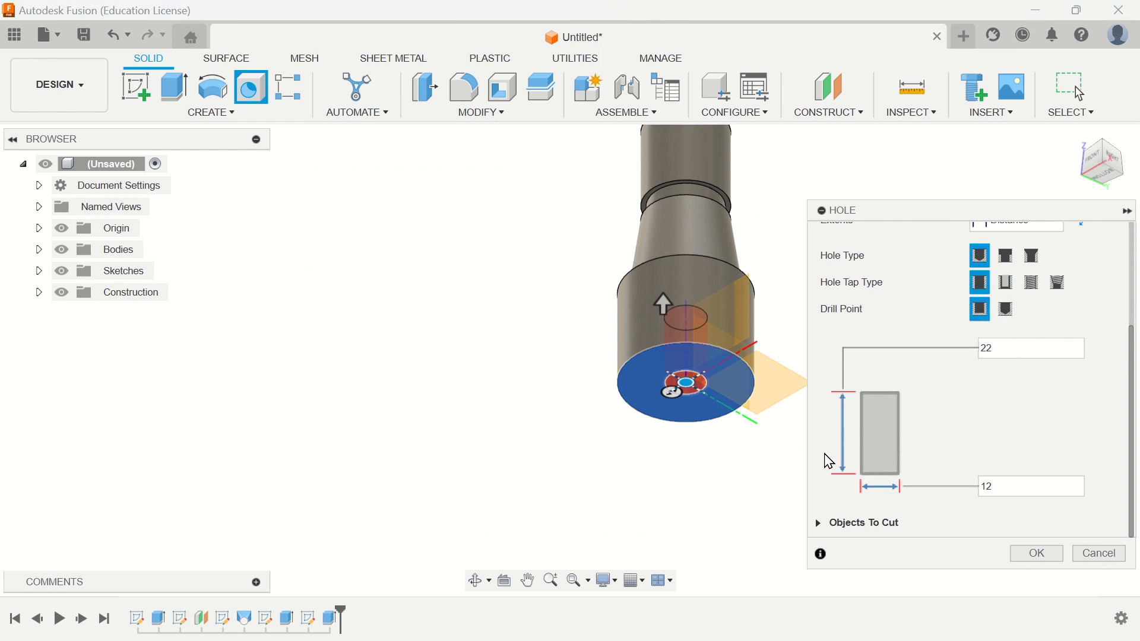
click(1035, 555)
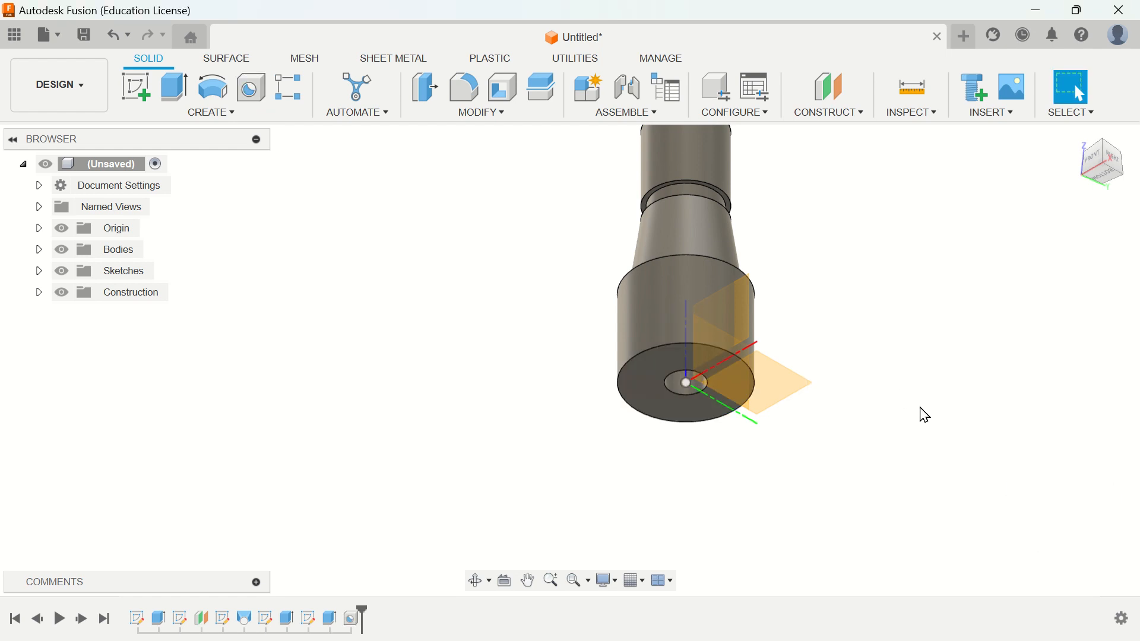
Return to the home view and save the design as "Turning Workpiece" in Admin Project.
mouse_move(1090, 146)
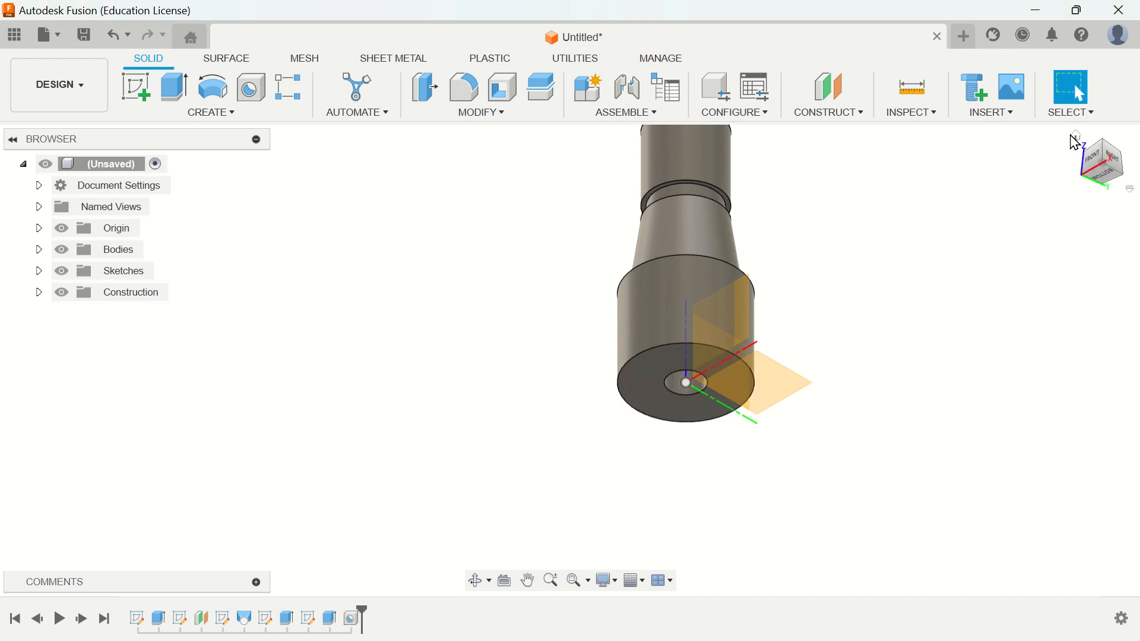
click(1077, 137)
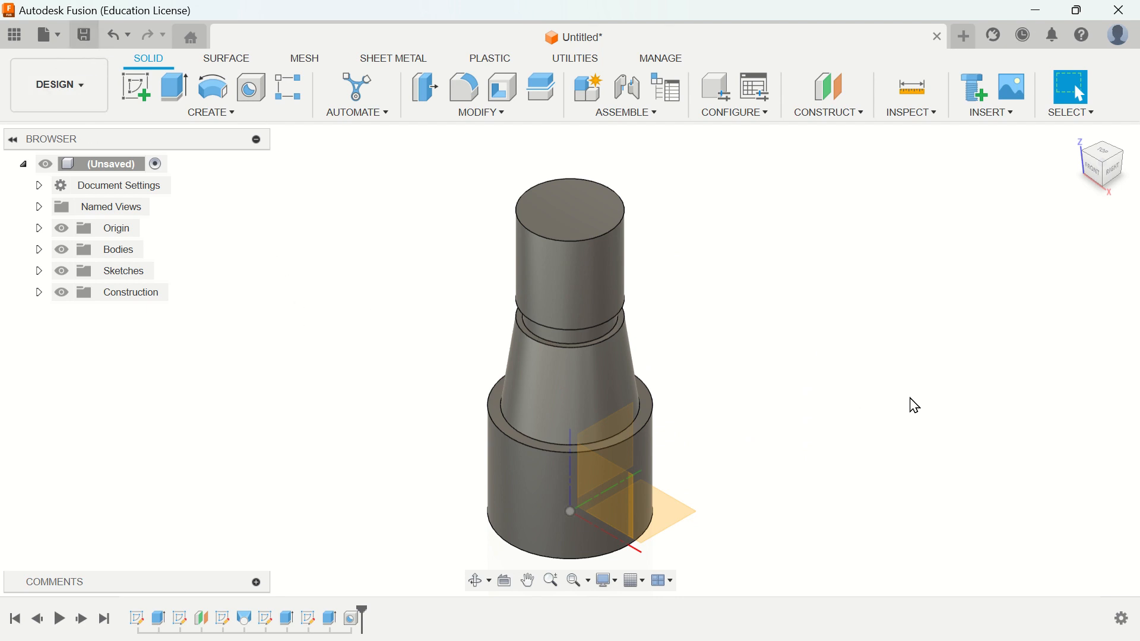
key(ctrl+s)
text(Turning Workpiece)
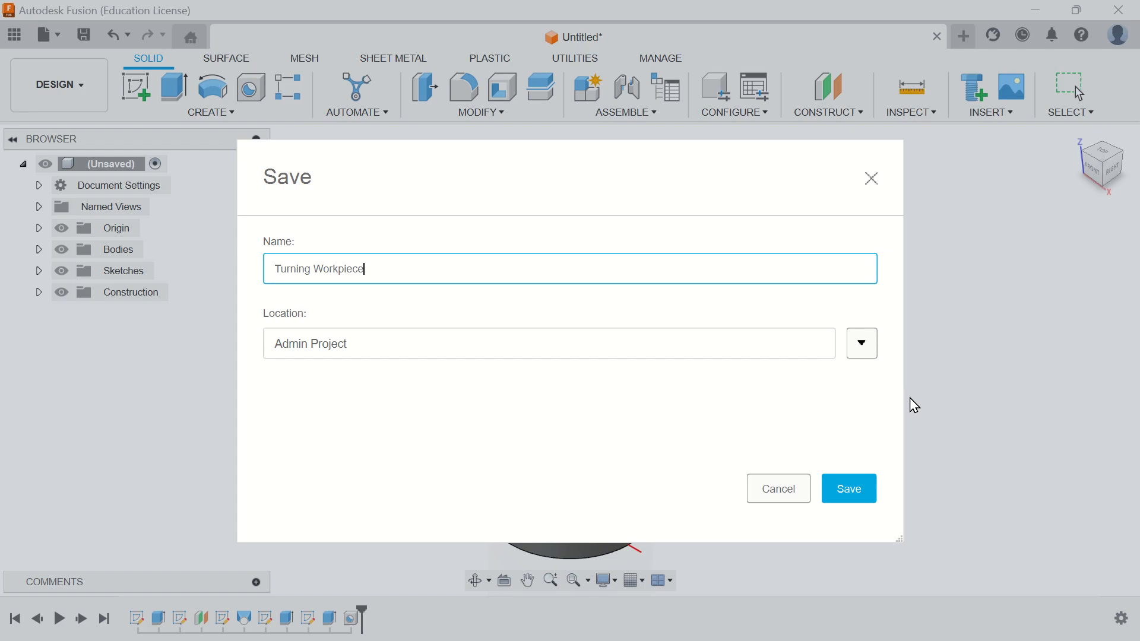
key(Return)
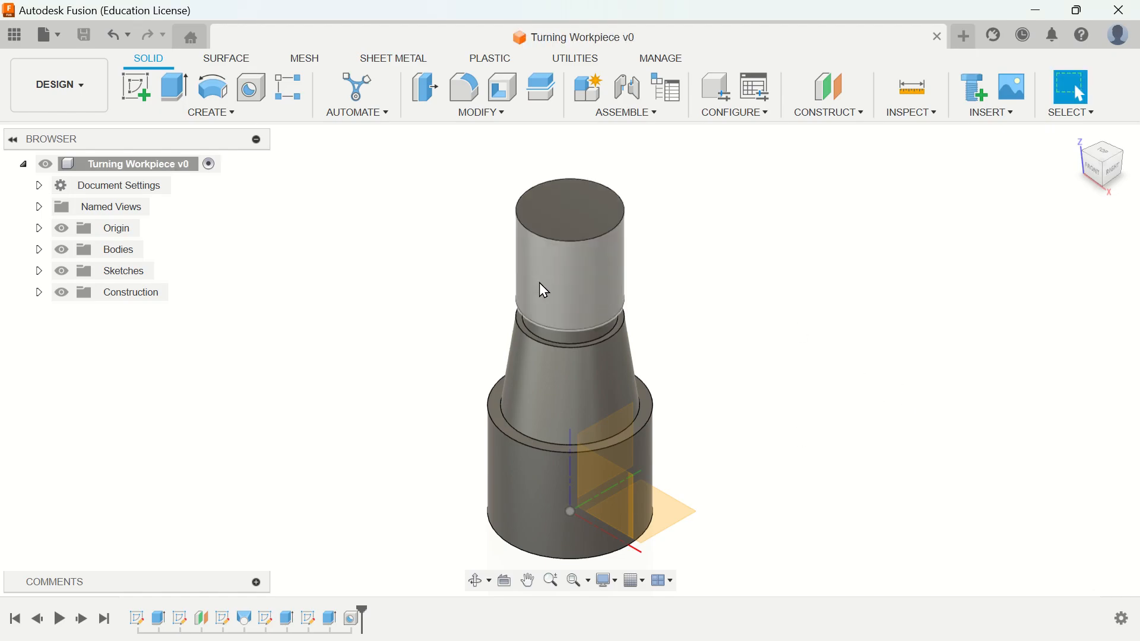
click(62, 88)
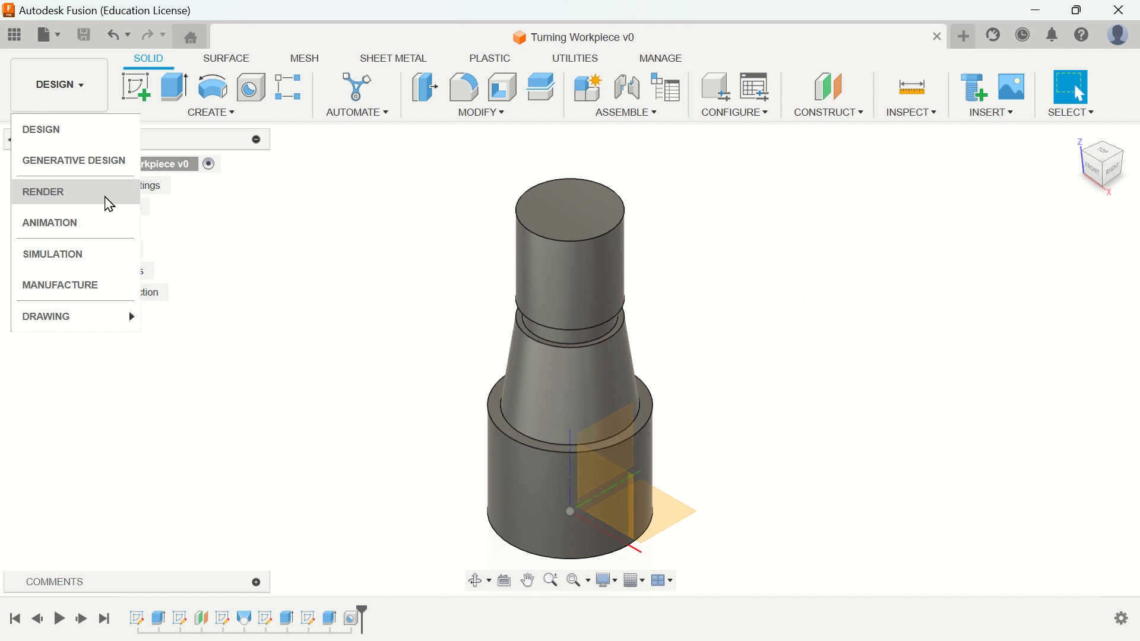
click(102, 292)
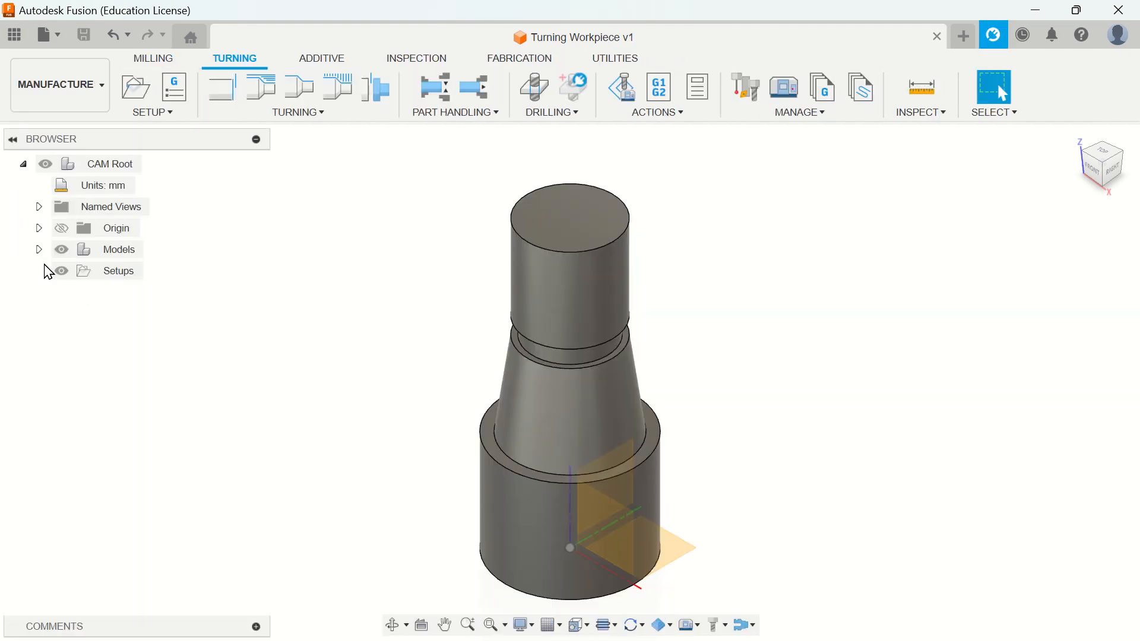
click(40, 251)
click(41, 252)
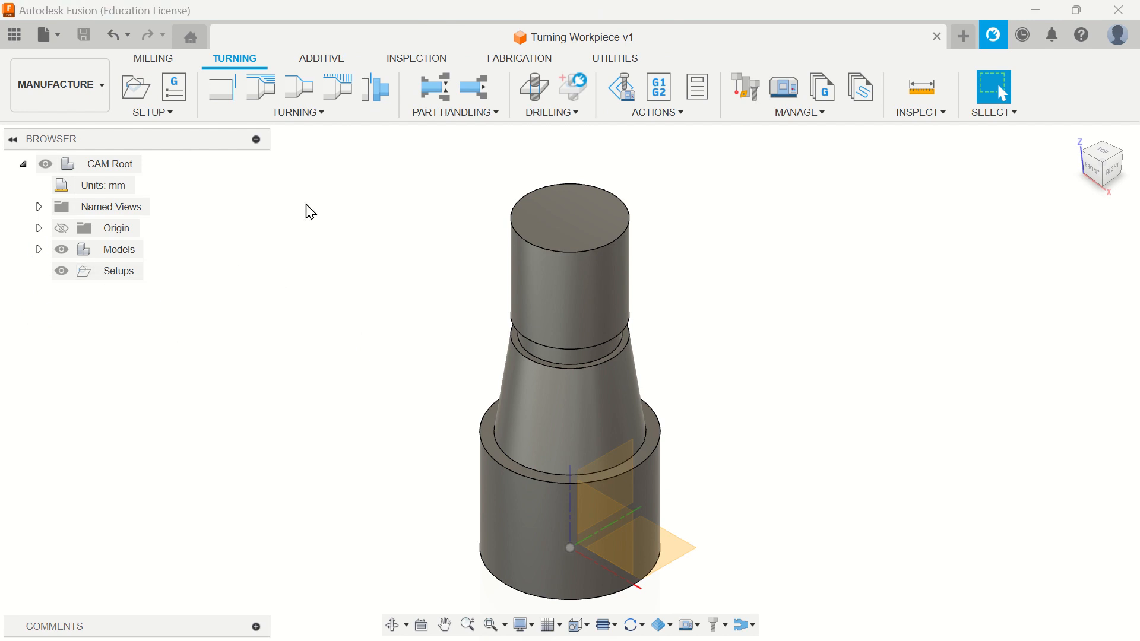
click(139, 97)
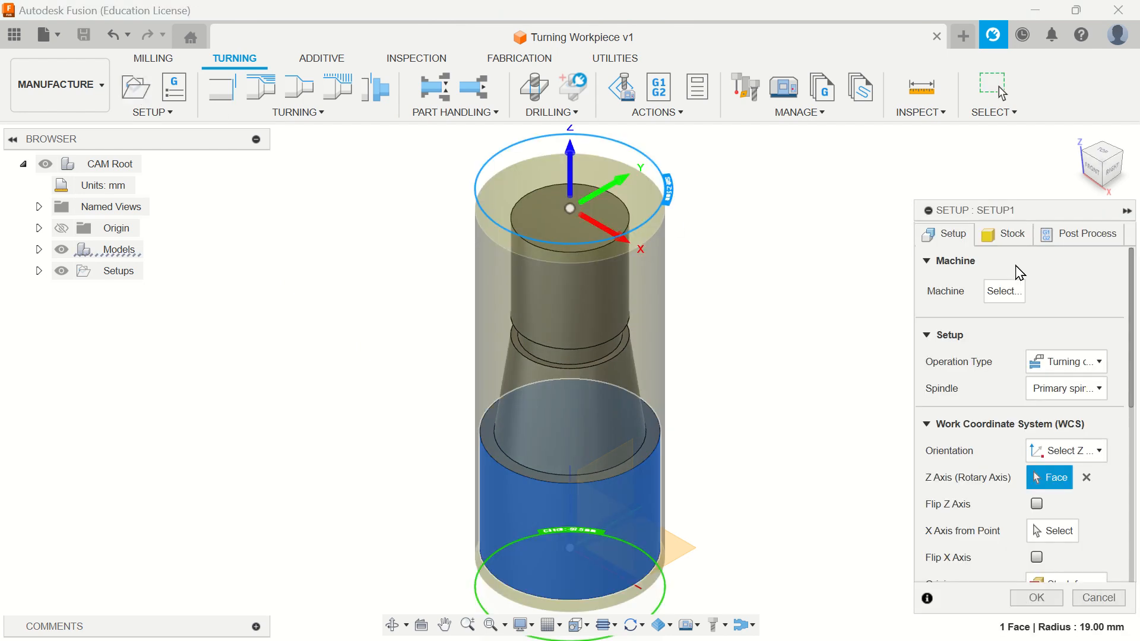
click(1011, 234)
drag(1022, 220, 941, 119)
drag(991, 240, 920, 243)
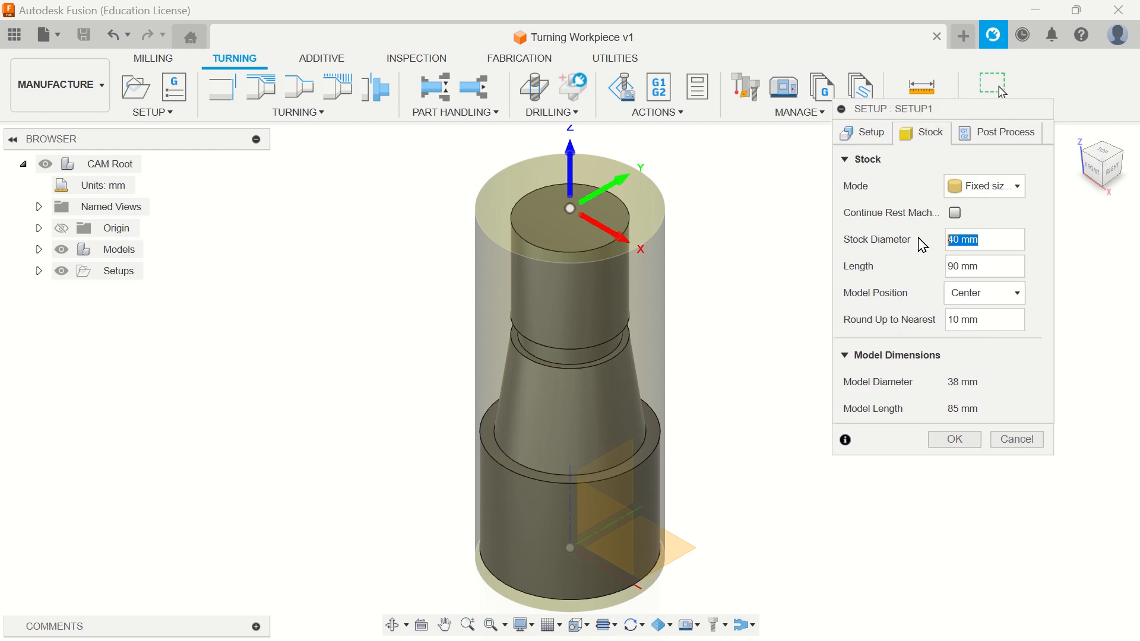
drag(988, 265, 947, 261)
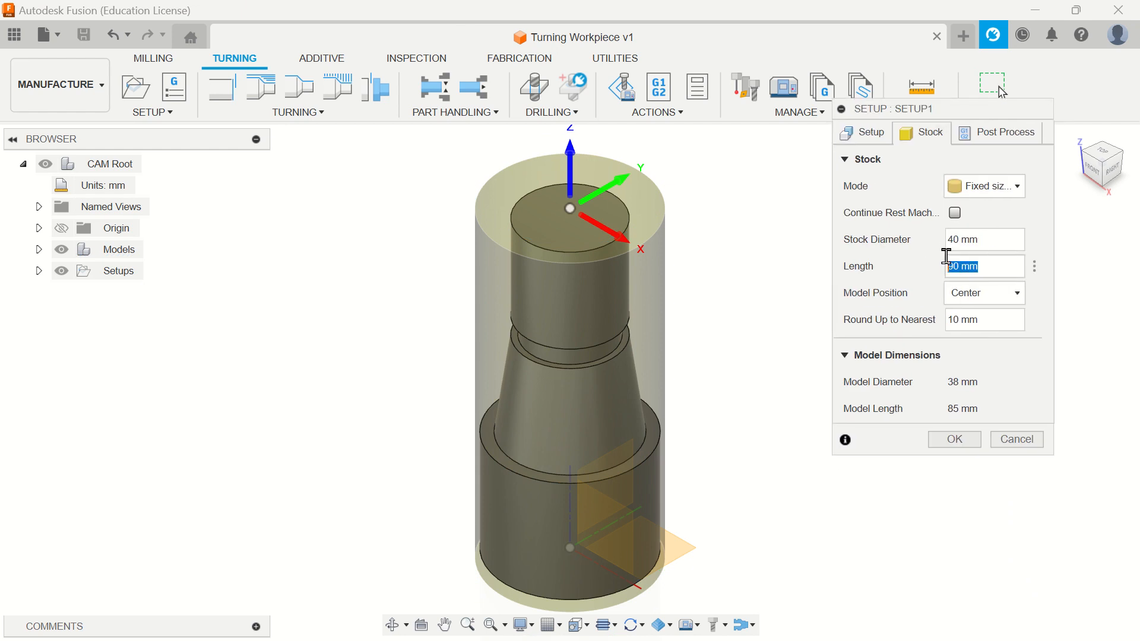
text(85)
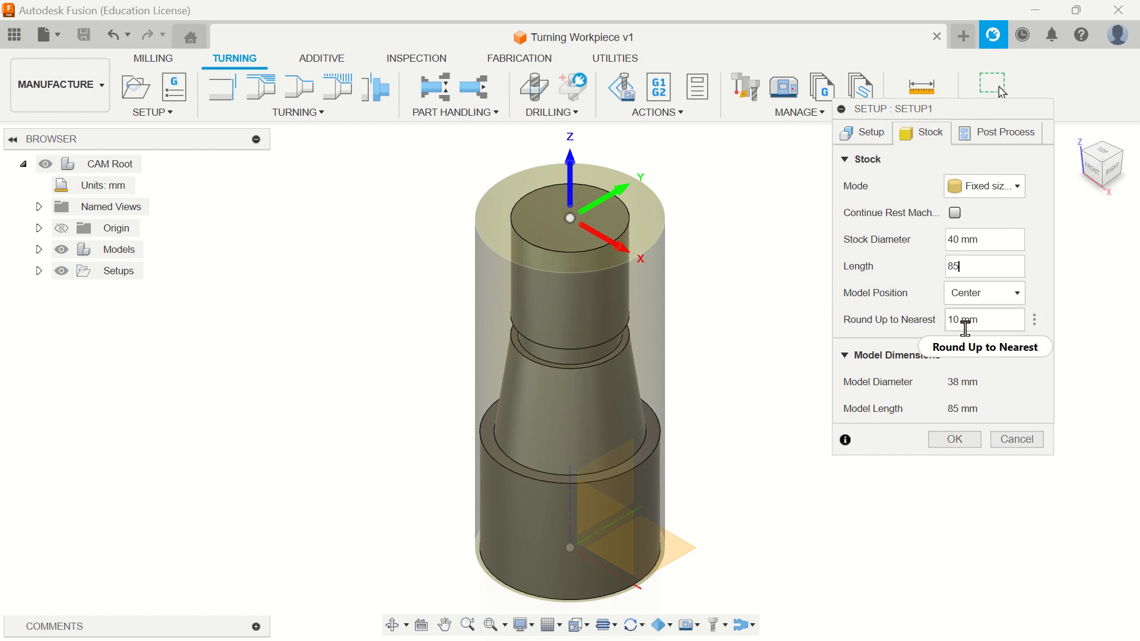
click(1098, 171)
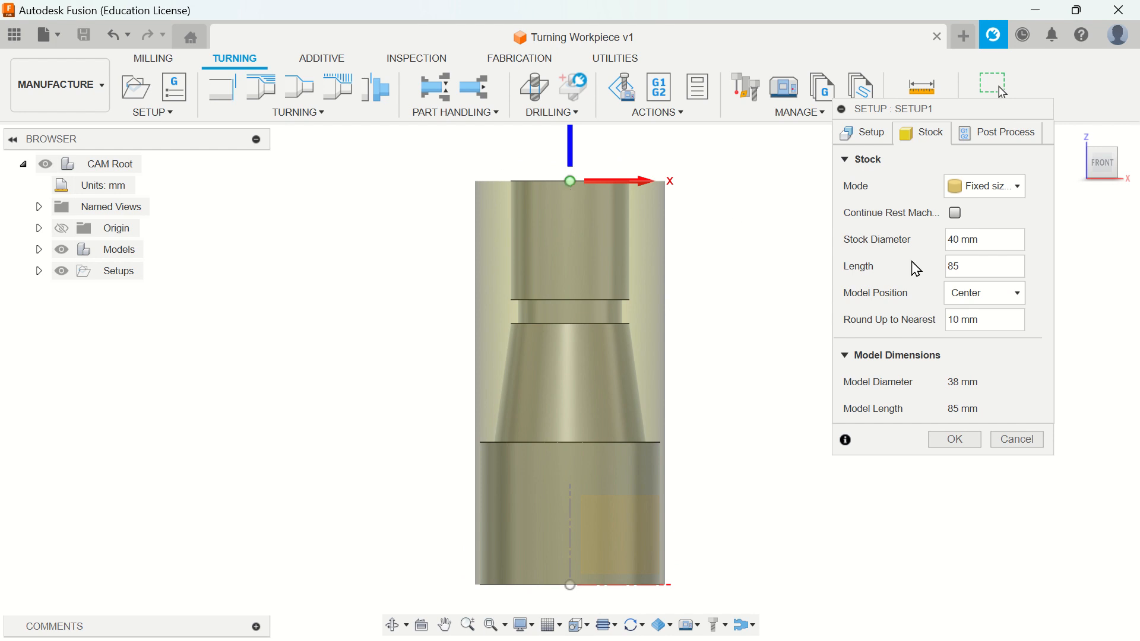
click(974, 273)
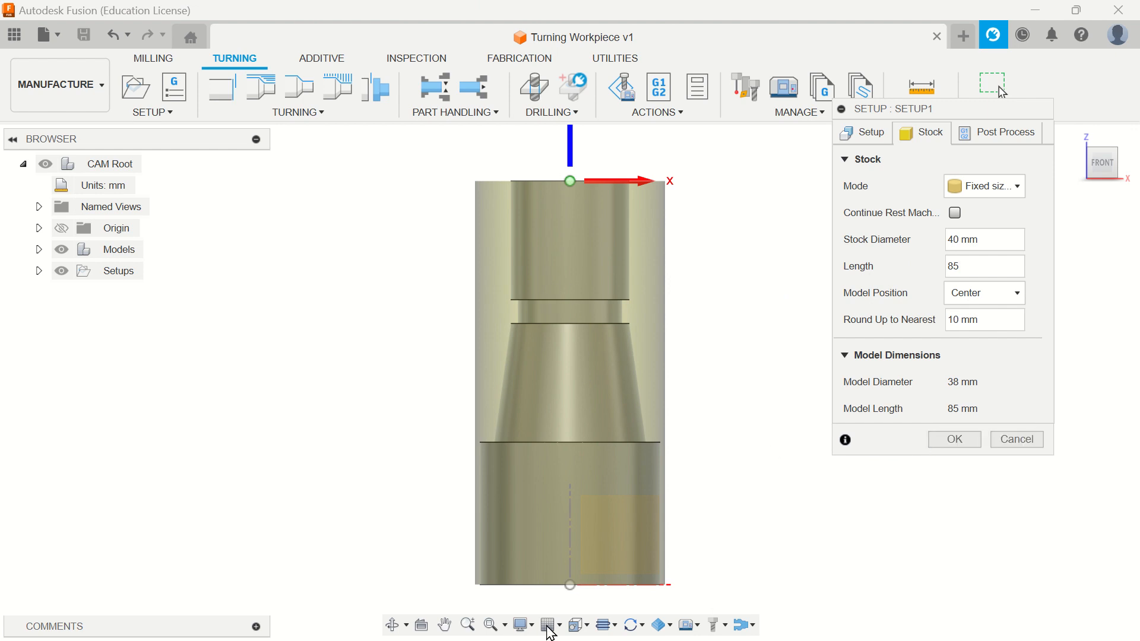
click(1035, 445)
Return to the Design workspace and set the extrusion distance of the upper 25 mm diameter section to 20 mm.
click(61, 84)
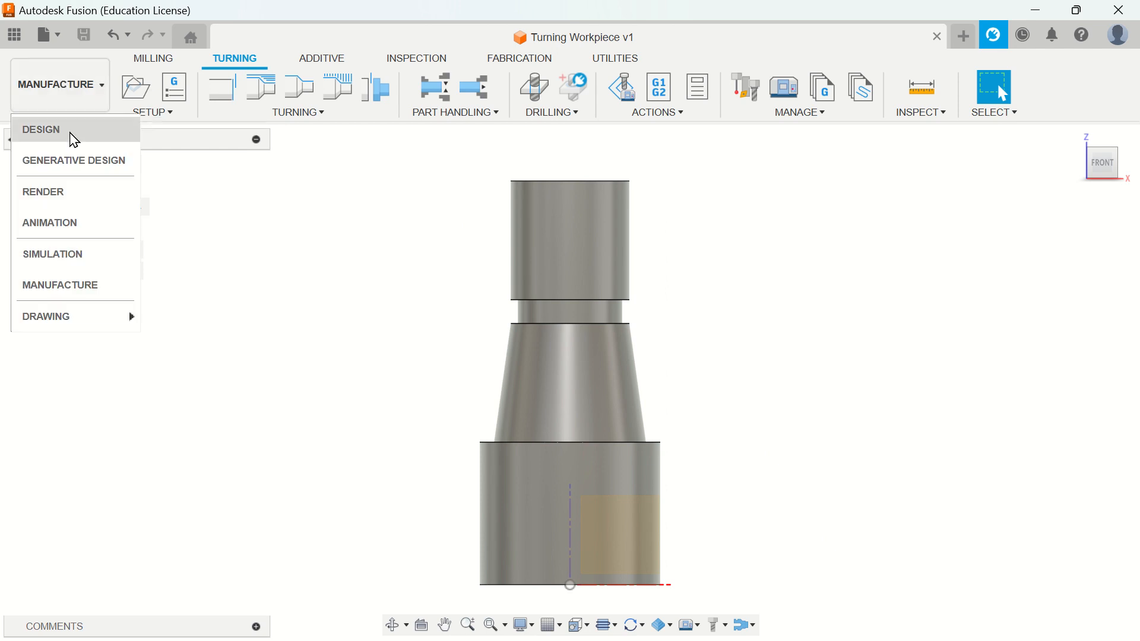
click(68, 132)
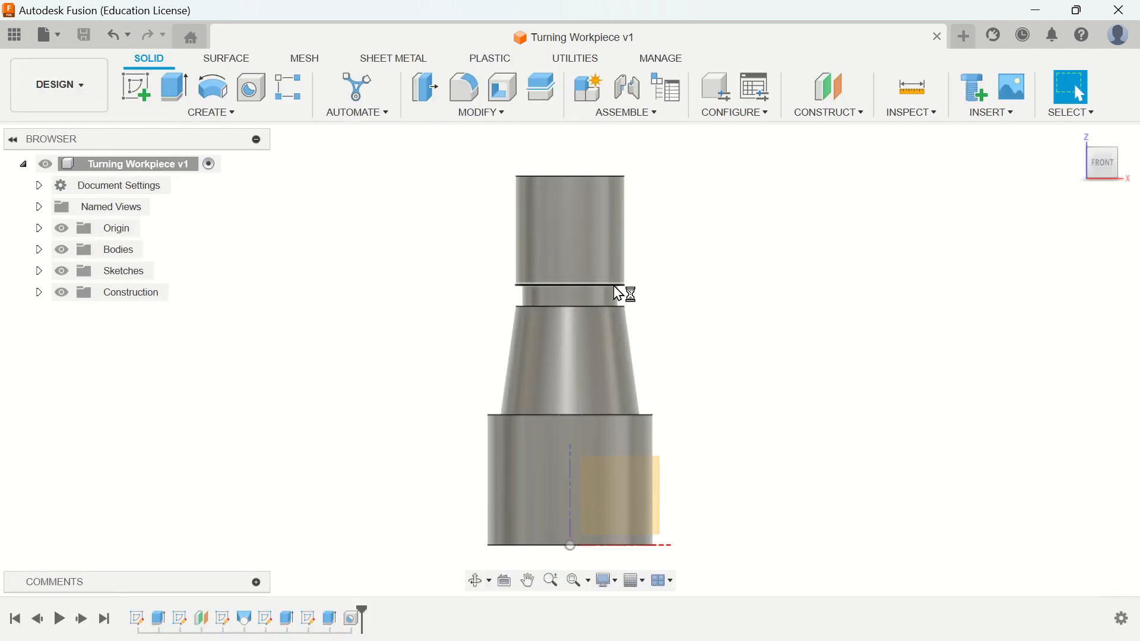
click(607, 237)
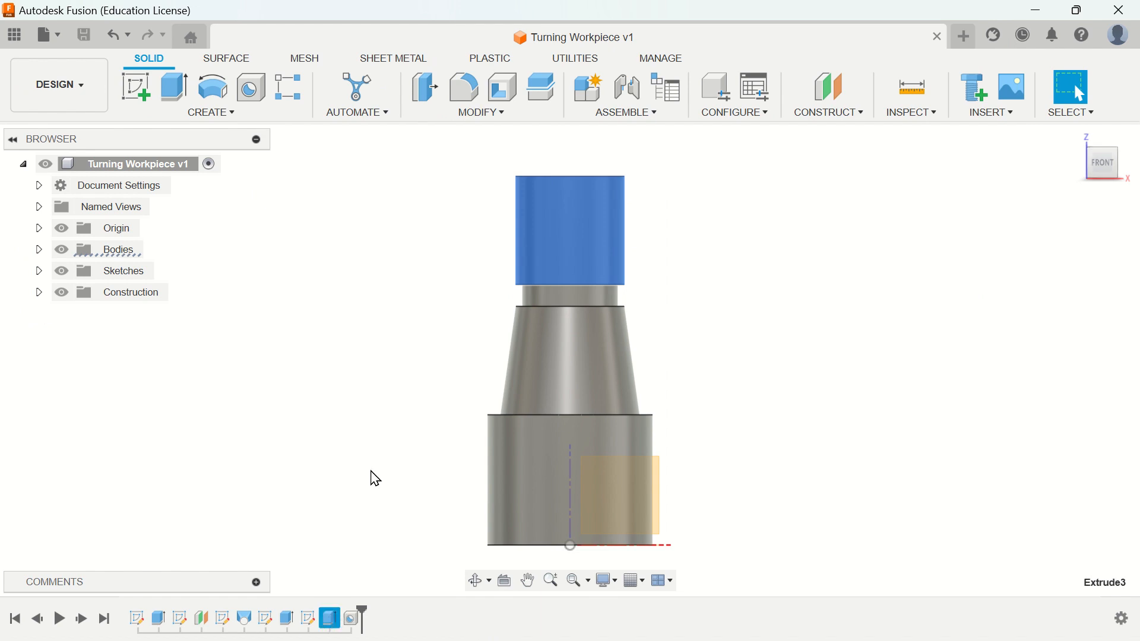
right_click(330, 619)
click(381, 447)
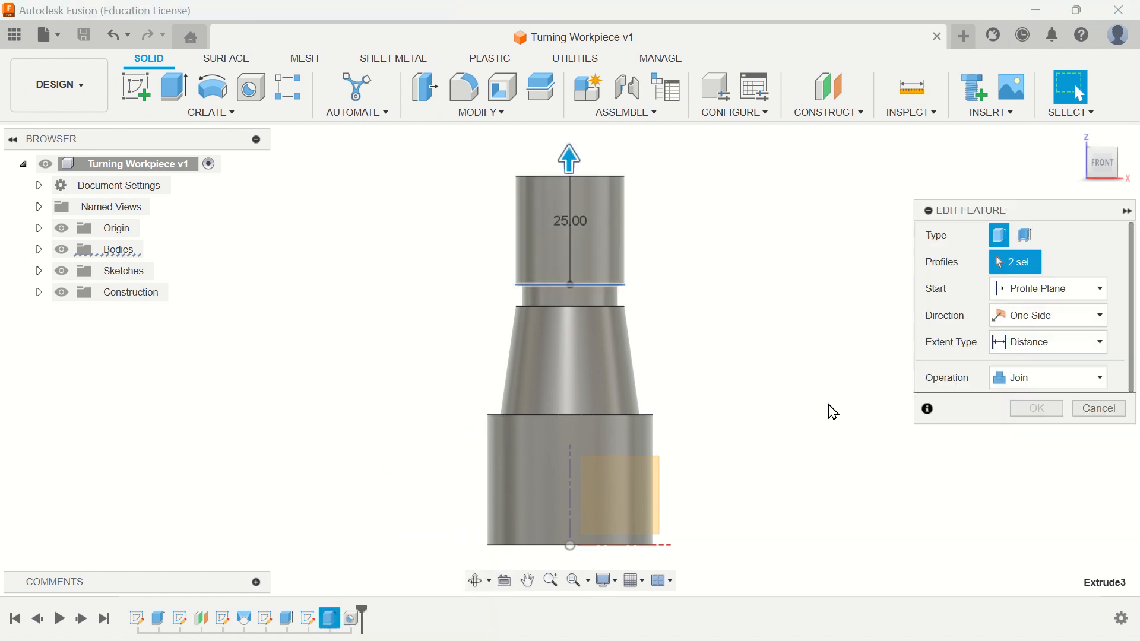
drag(1041, 373, 974, 376)
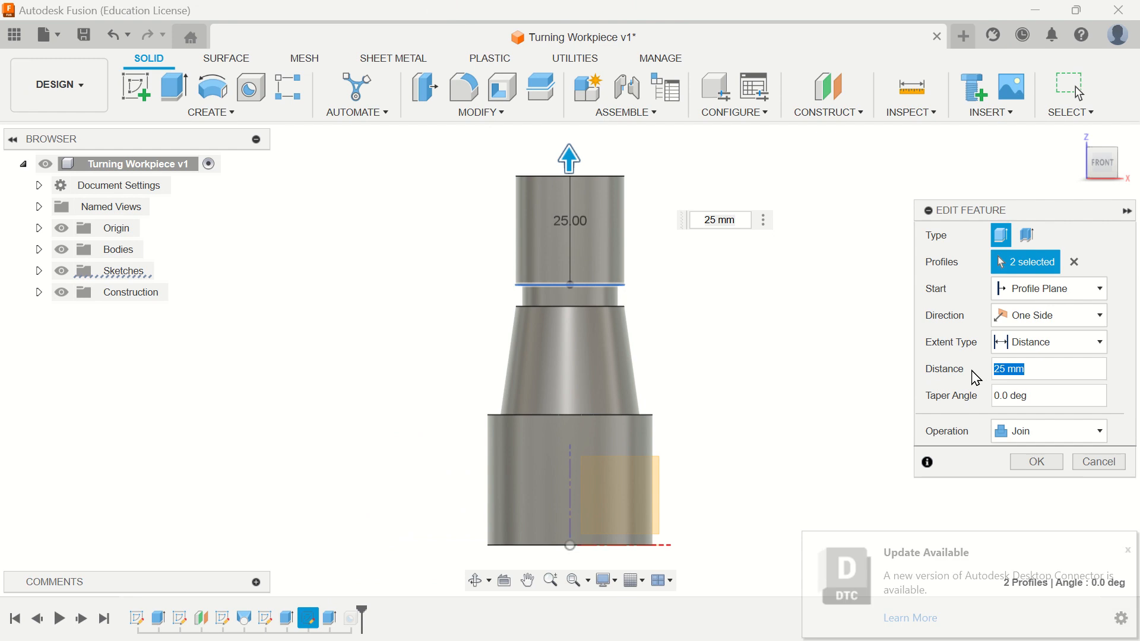
text(20)
click(1044, 466)
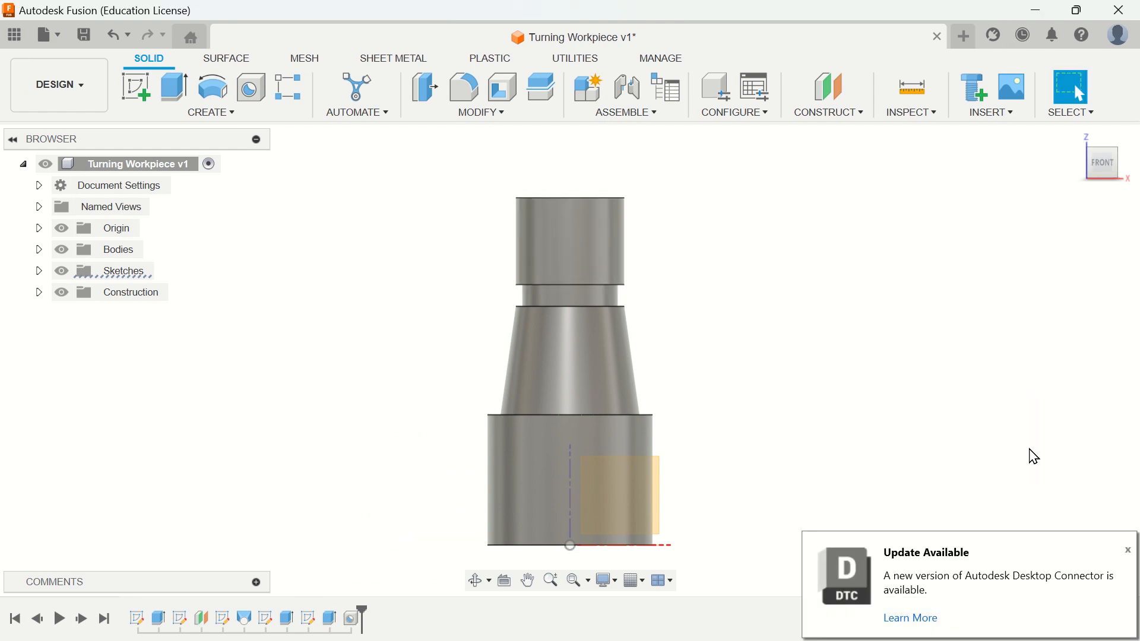
Switch to the Manufacture workspace, start a new turning setup and set its fixed-size stock length to 85 mm.
click(92, 92)
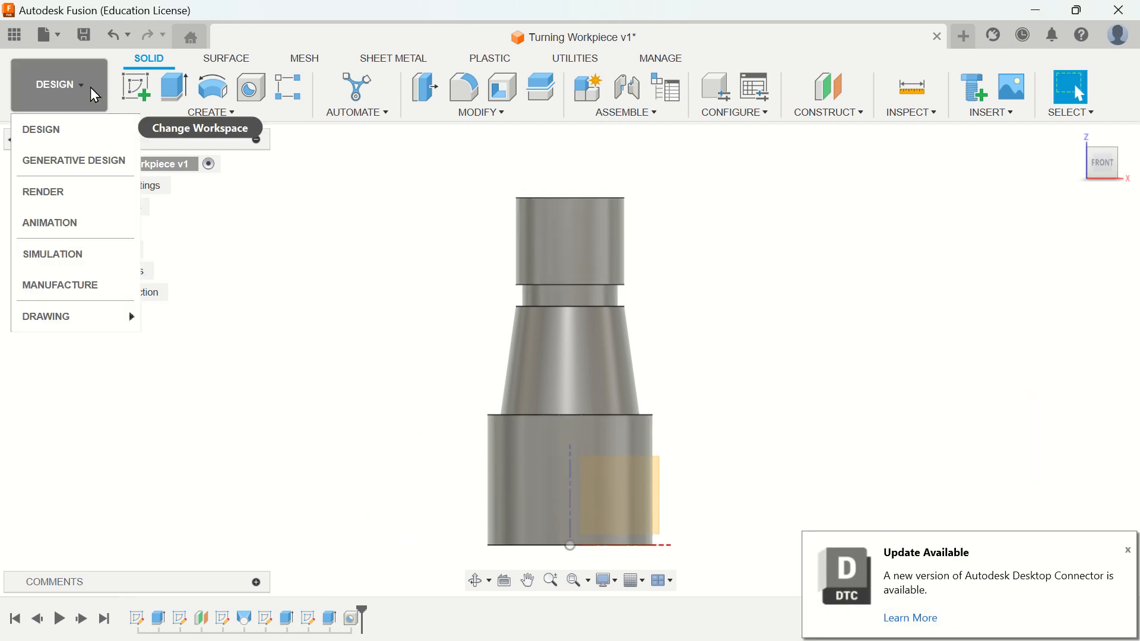
click(102, 292)
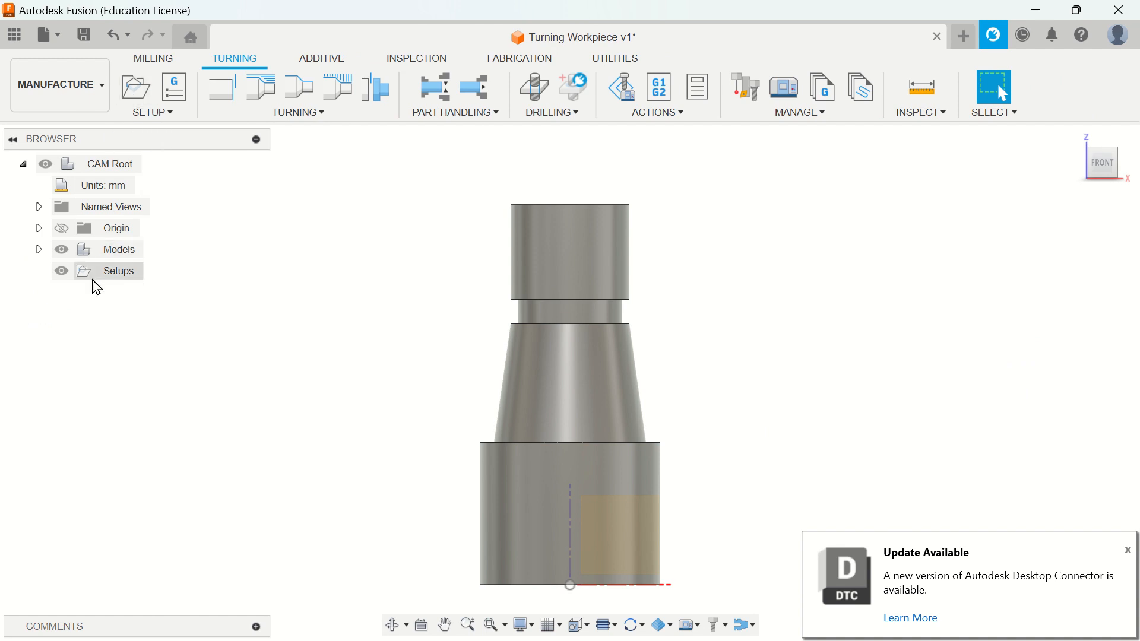
click(118, 94)
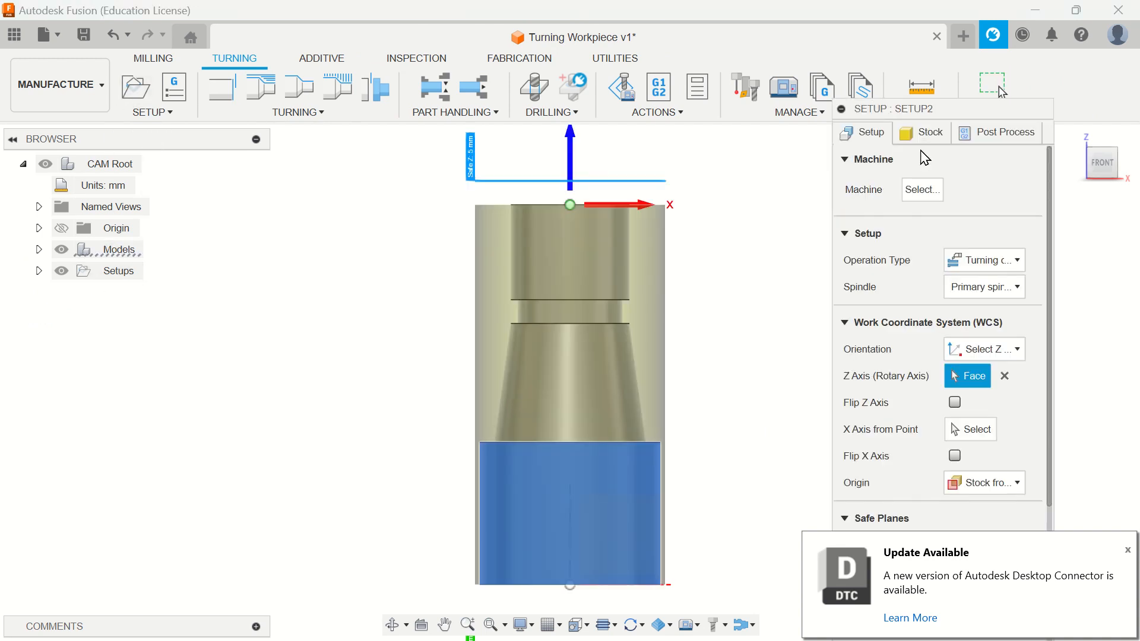
click(925, 134)
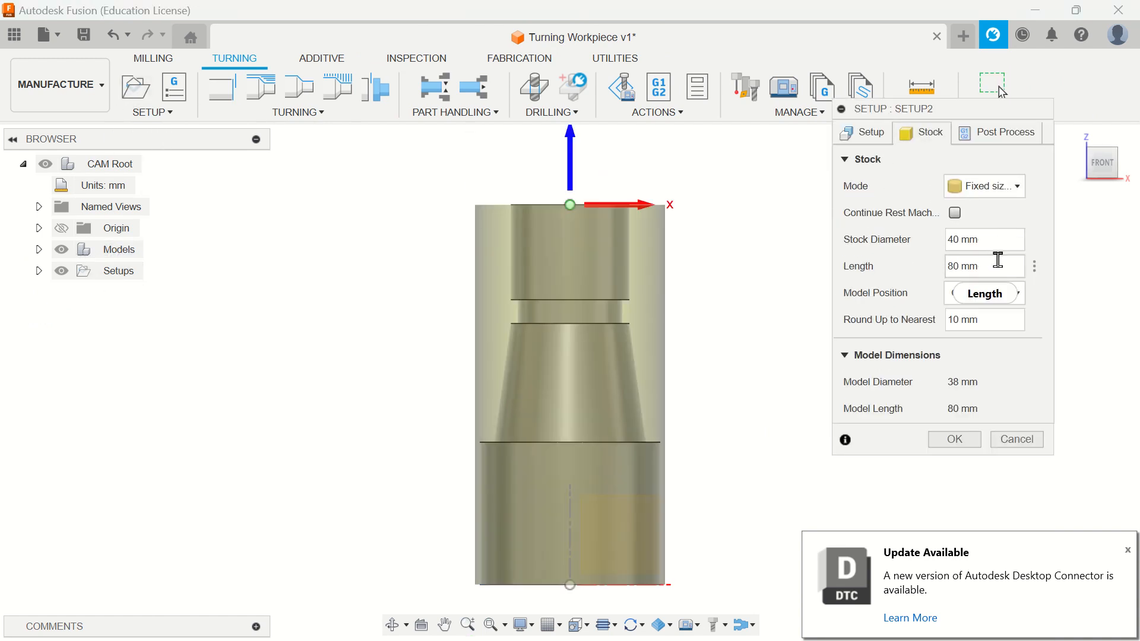
drag(990, 266, 912, 260)
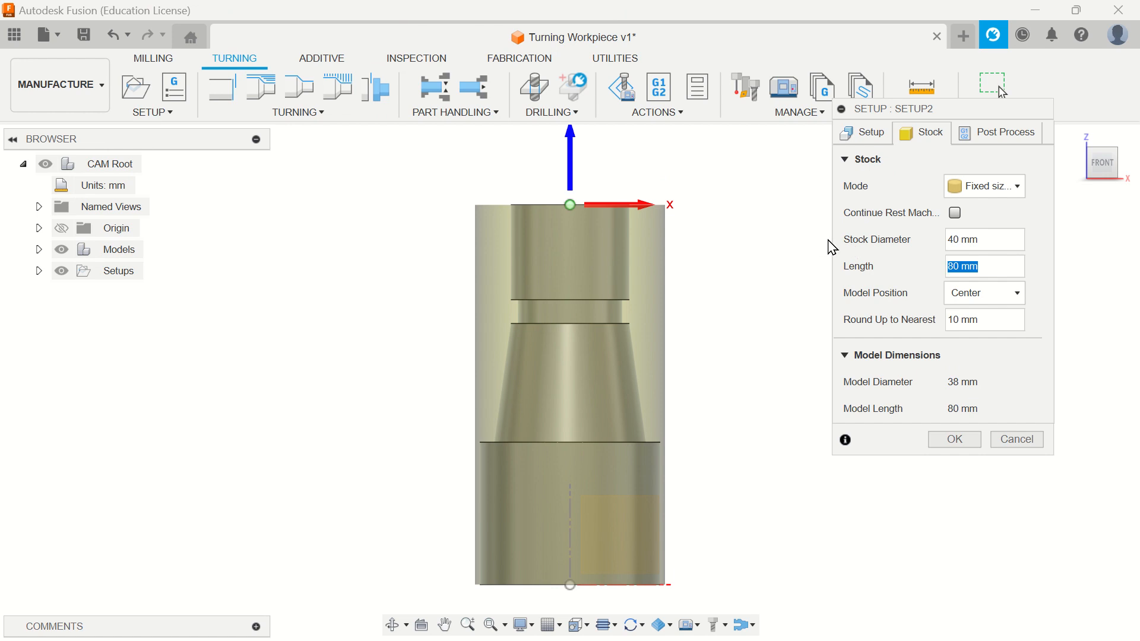
text(85)
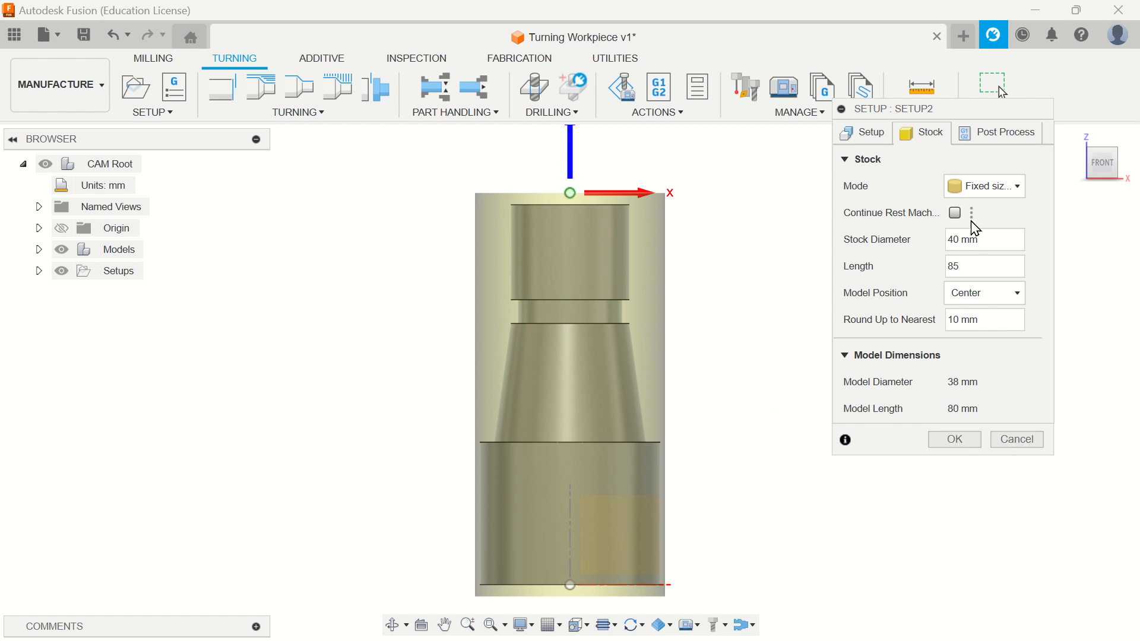
Set the setup's operation type to Turning or mill/turn and its spindle to the primary spindle.
click(863, 133)
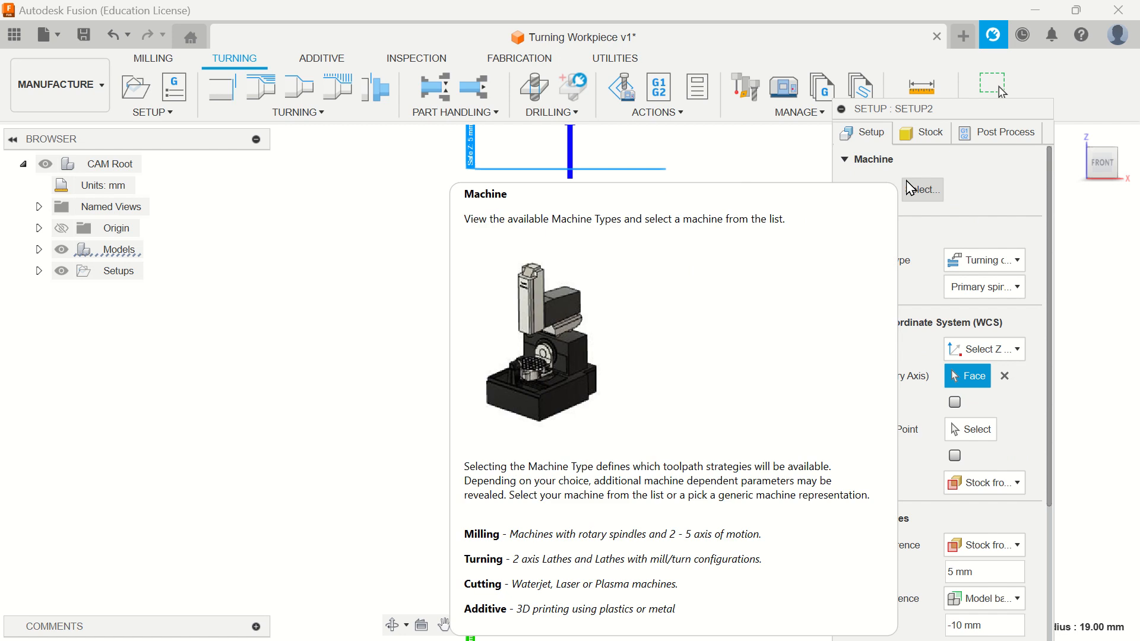
click(1008, 260)
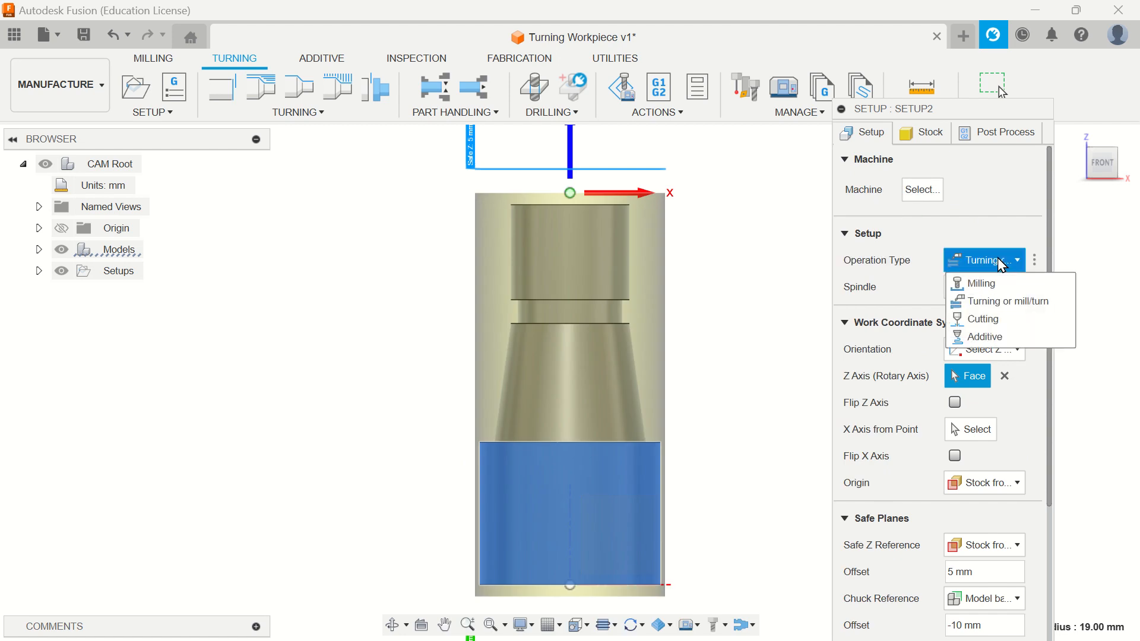
click(1036, 302)
click(1008, 292)
click(1003, 310)
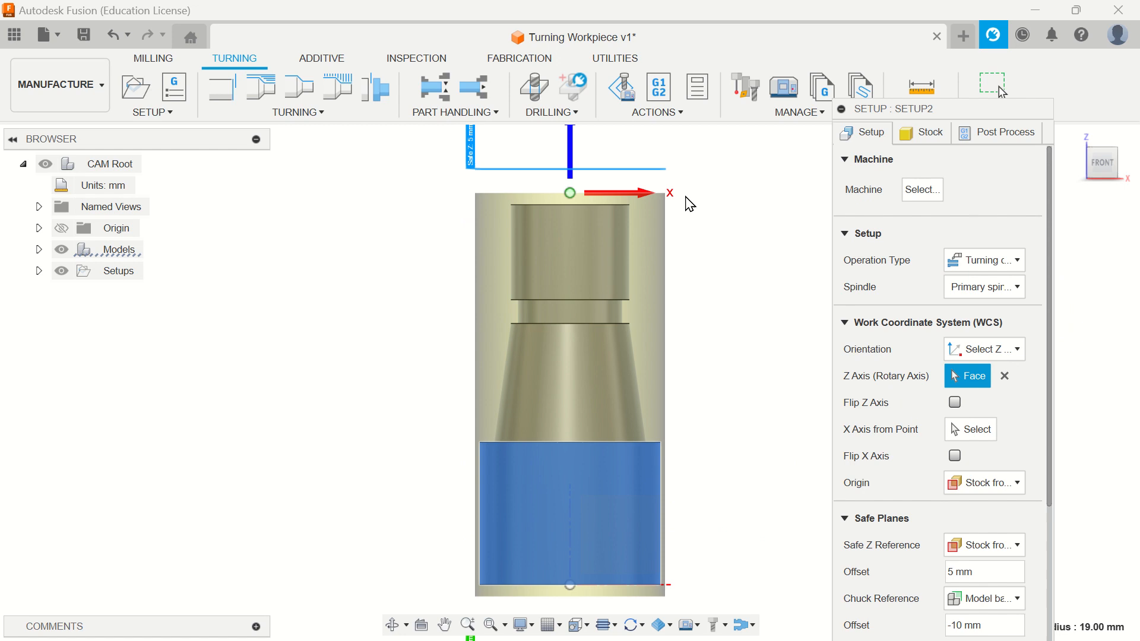
Examine the work coordinate axes, origin and safe planes on the stock from the home and front views.
scroll(745, 344, down, 3)
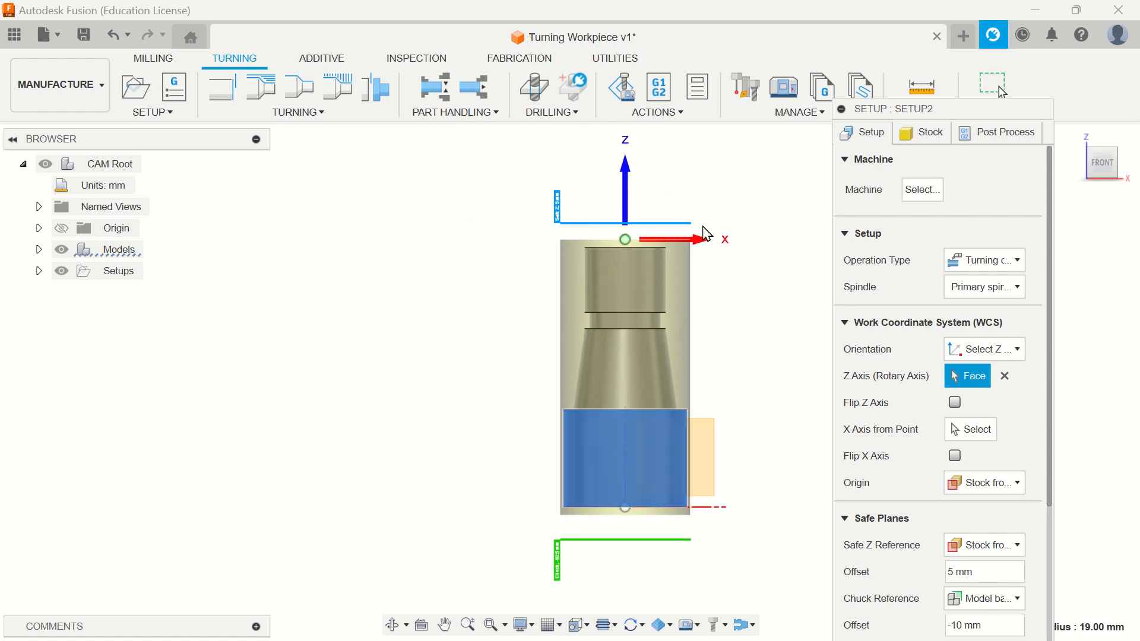
click(1088, 134)
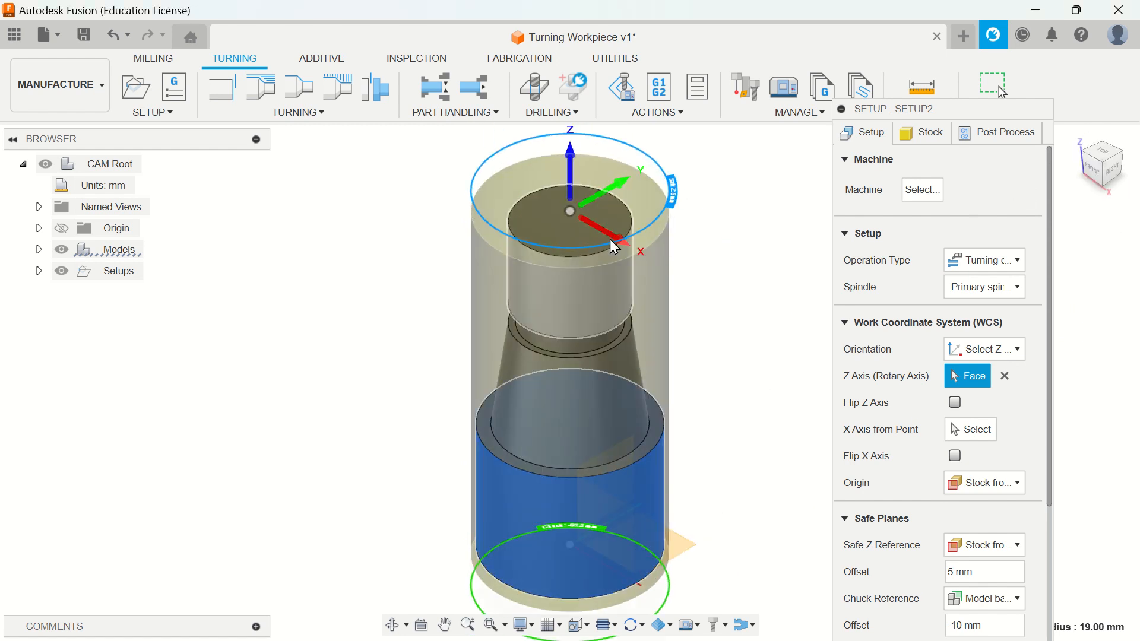
click(1092, 172)
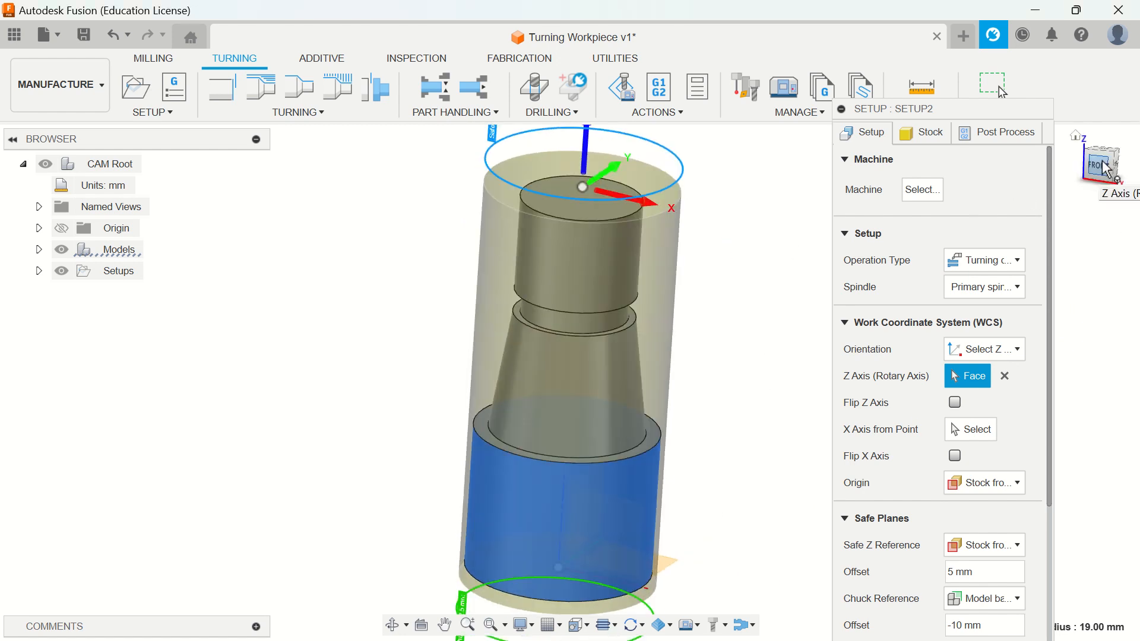
middle_drag(659, 256, 682, 411)
scroll(664, 347, up, 5)
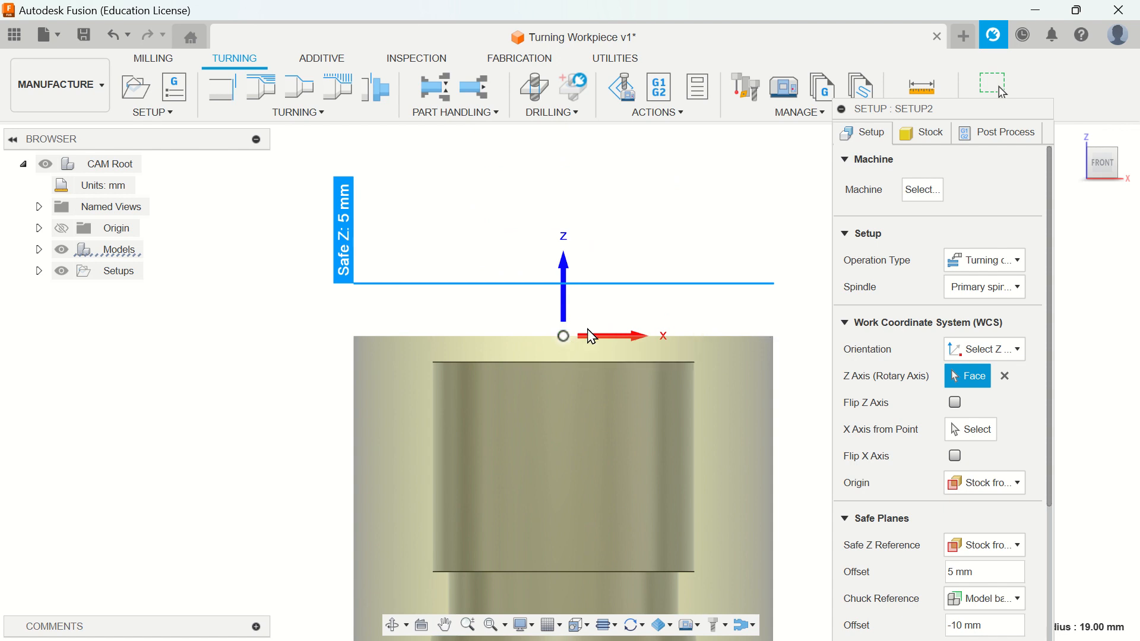
click(1076, 137)
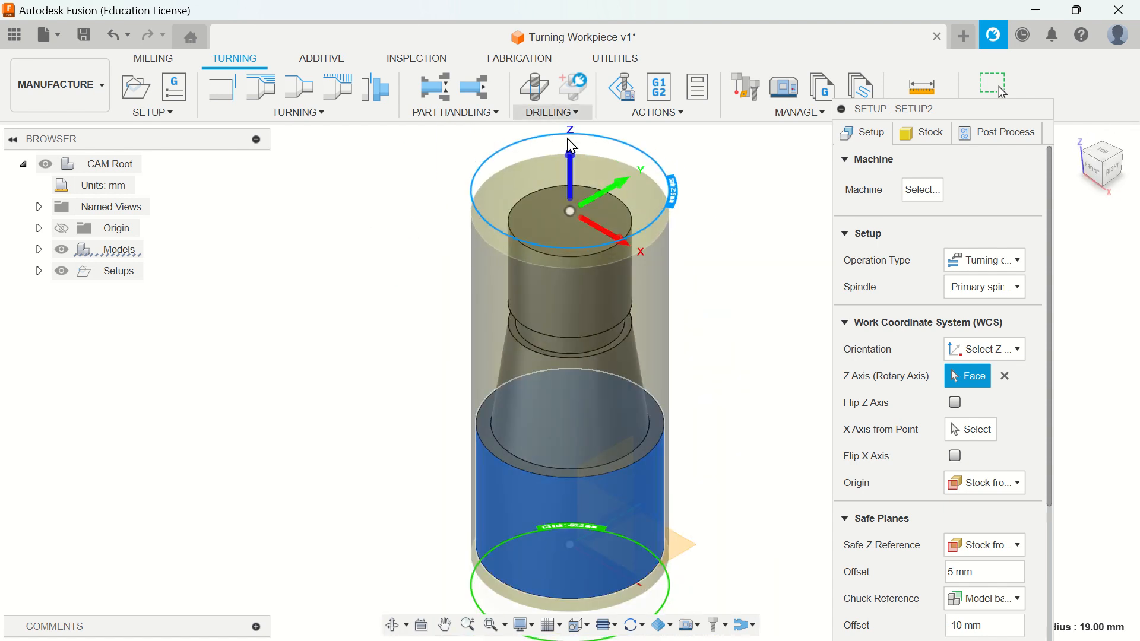
click(1092, 171)
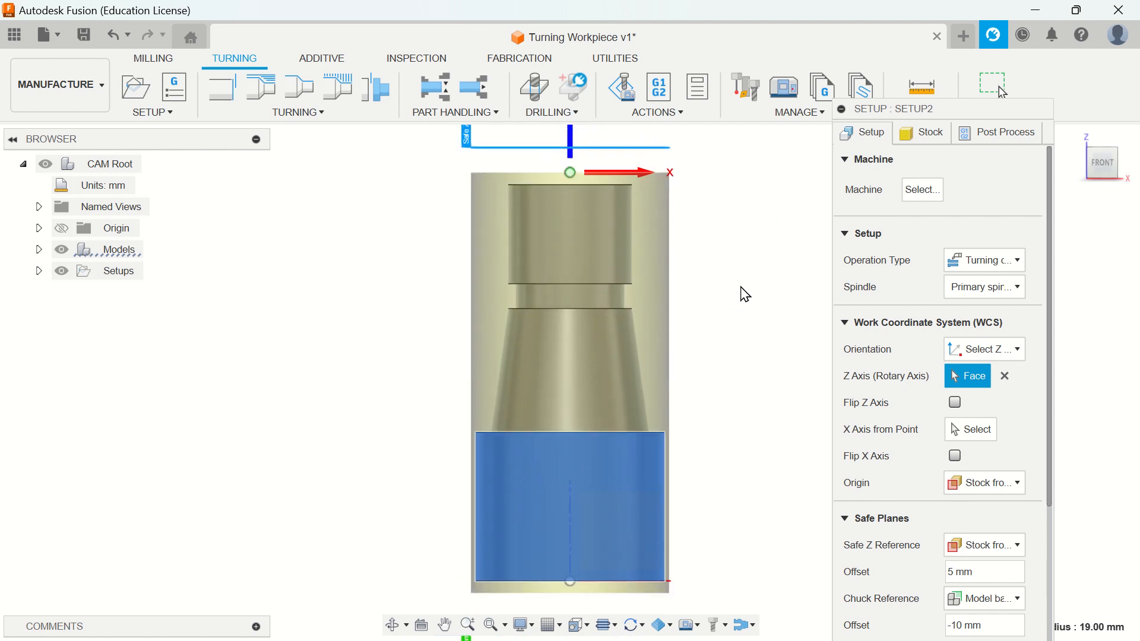
middle_drag(755, 409, 759, 497)
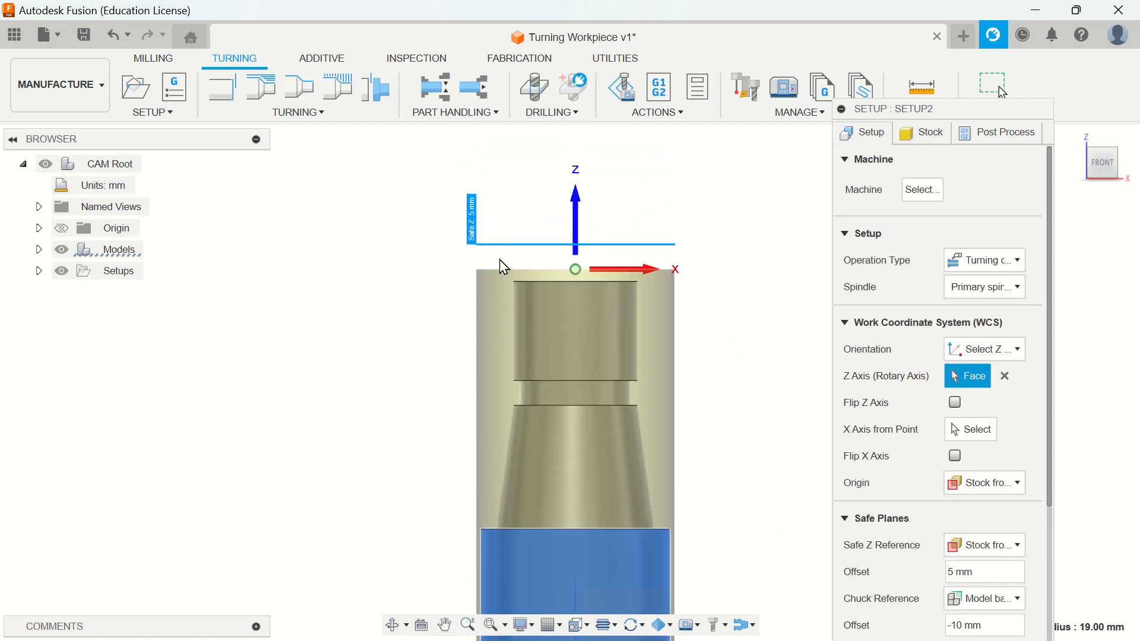
scroll(930, 355, down, 3)
scroll(720, 366, down, 2)
scroll(720, 366, up, 3)
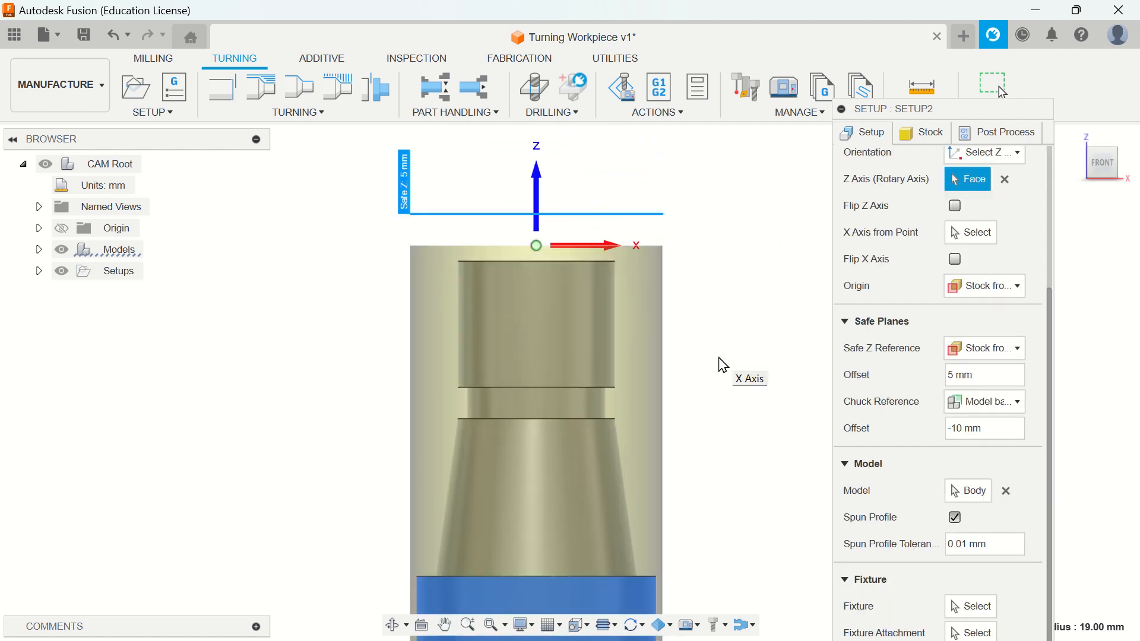
scroll(720, 366, down, 5)
scroll(706, 593, up, 4)
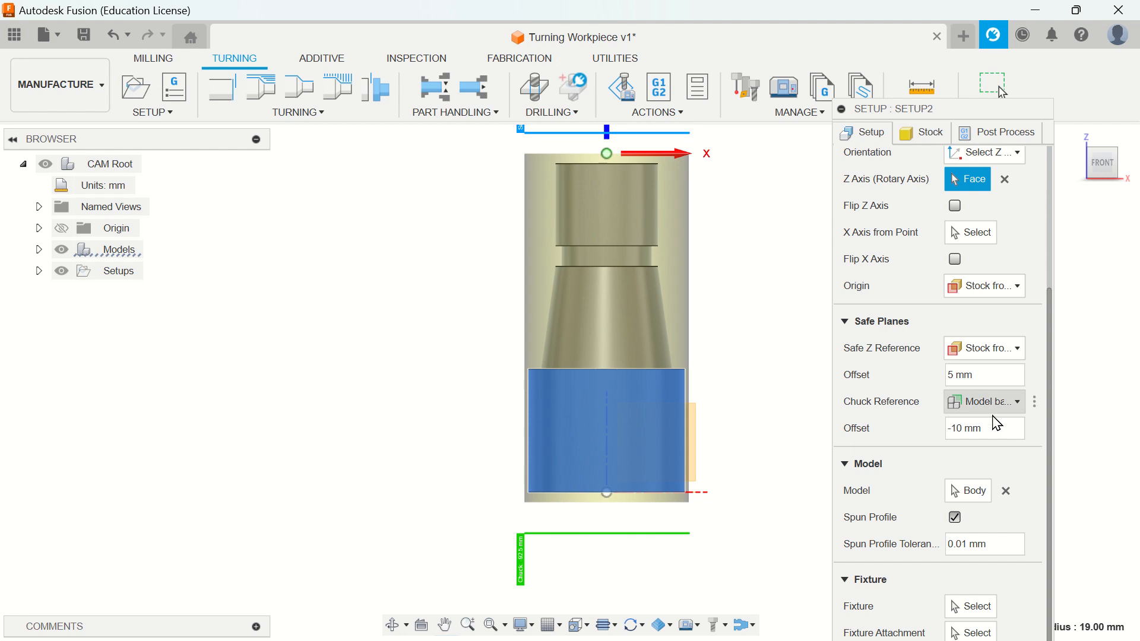
Set the chuck reference offset to 20 mm, then check the stock and post-process settings and create the setup.
click(947, 430)
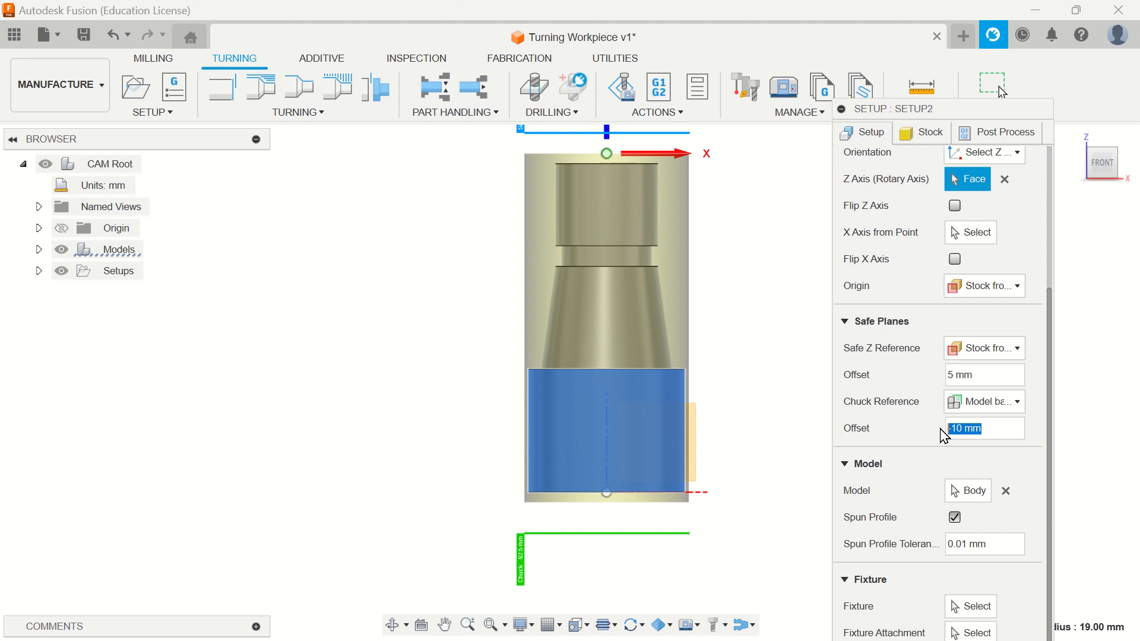
text(20)
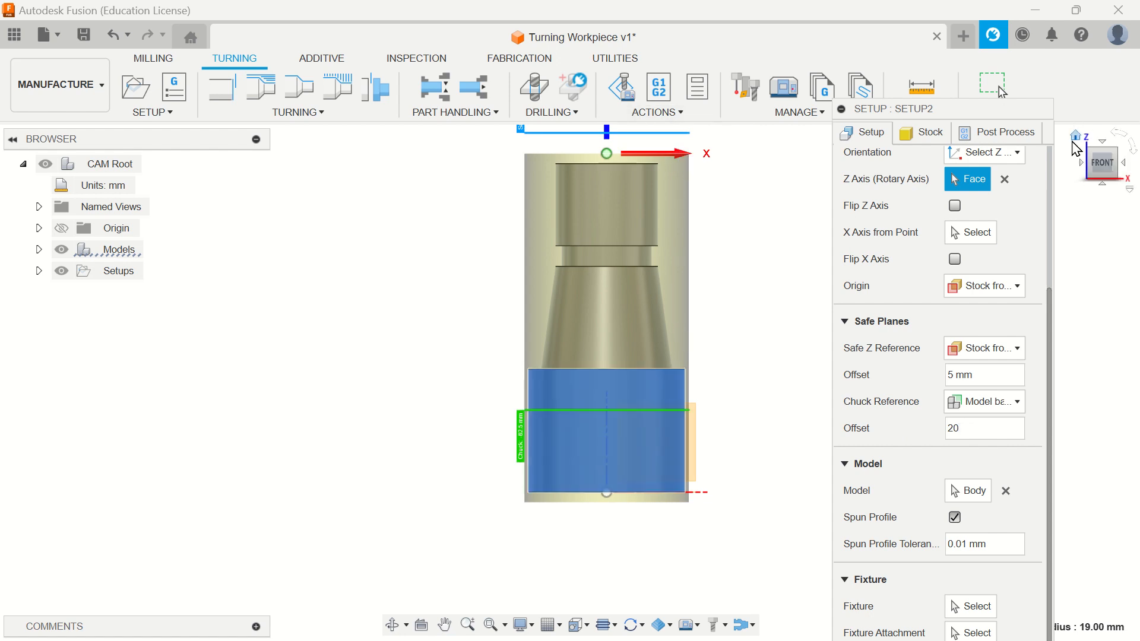
click(1076, 137)
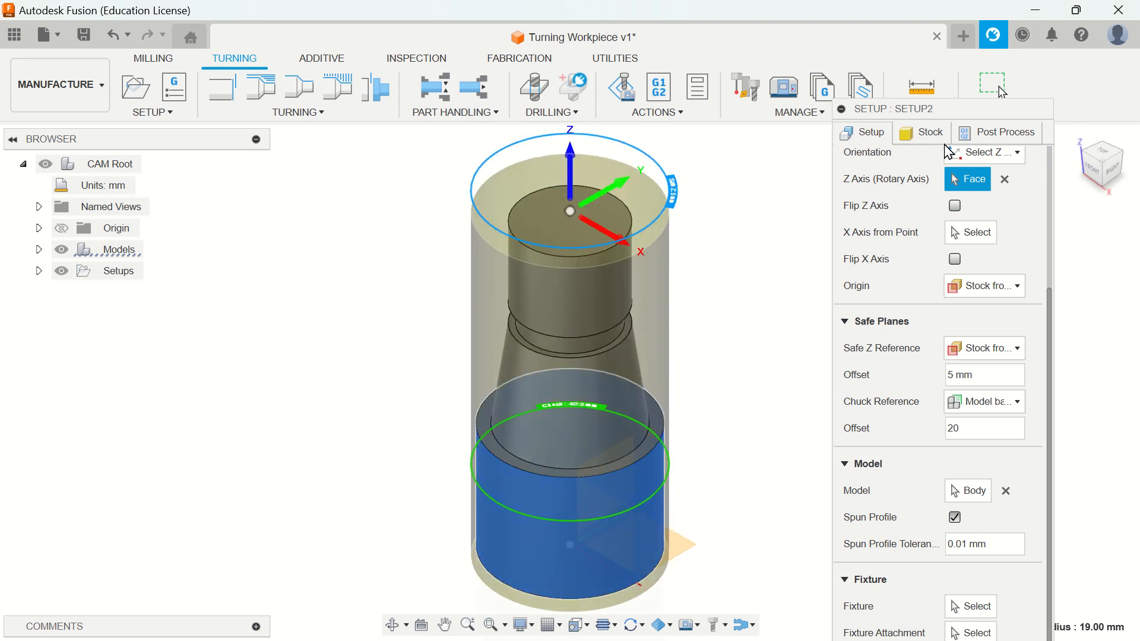
drag(947, 108, 915, 11)
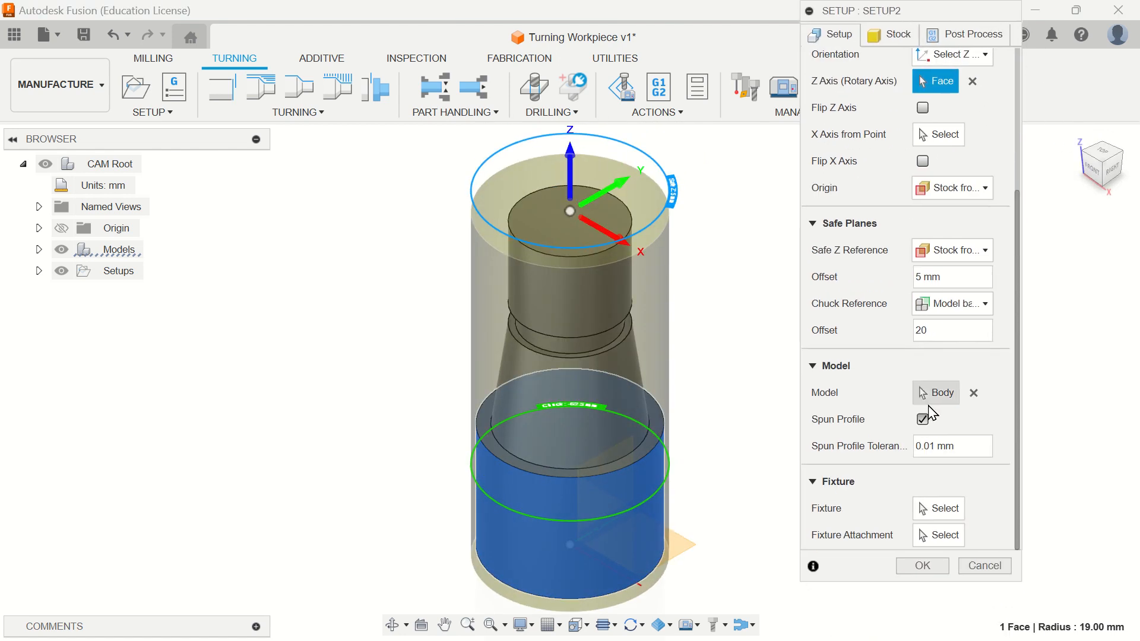
click(890, 34)
click(957, 37)
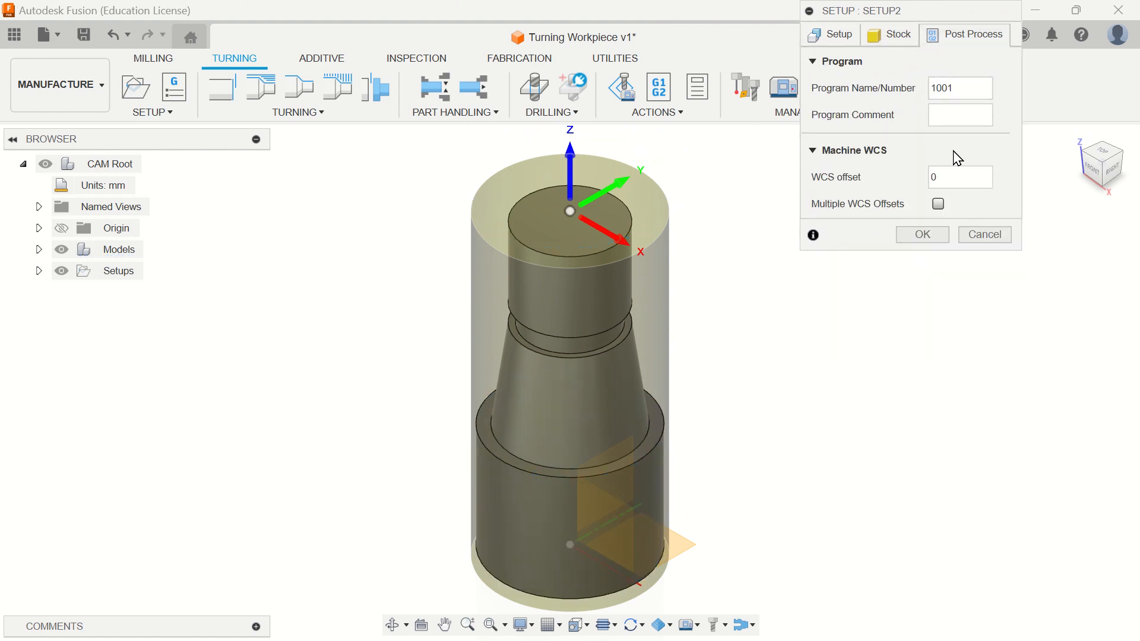
click(911, 236)
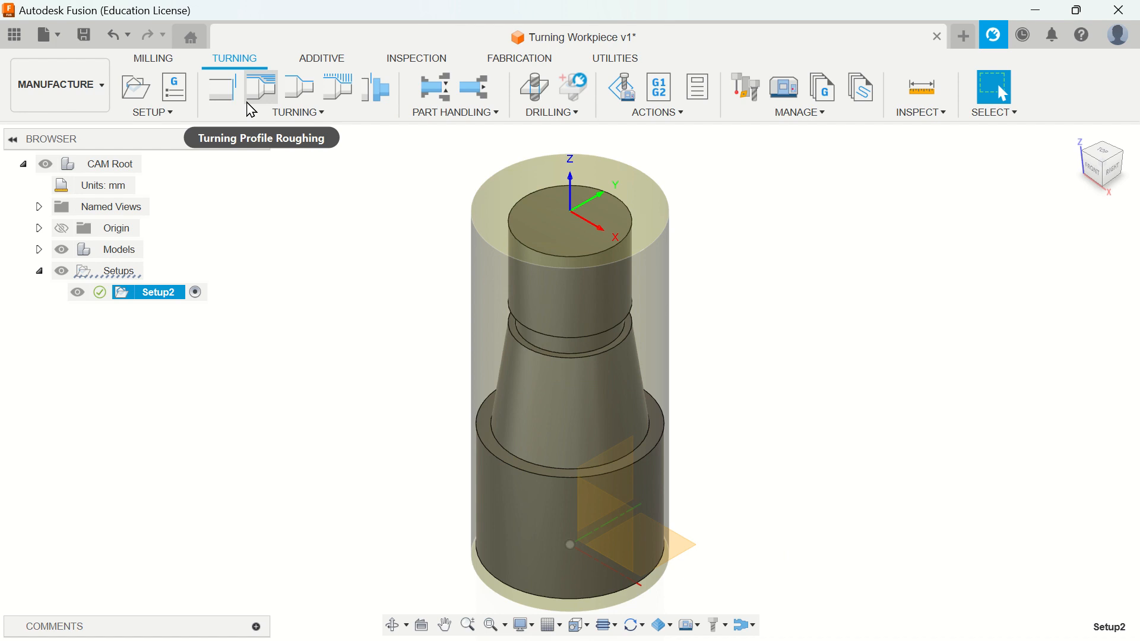
Start a turning Face operation with the general turning tool CNMT09T308 - DCLN-R from the Turning Tools (Metric) library.
click(225, 99)
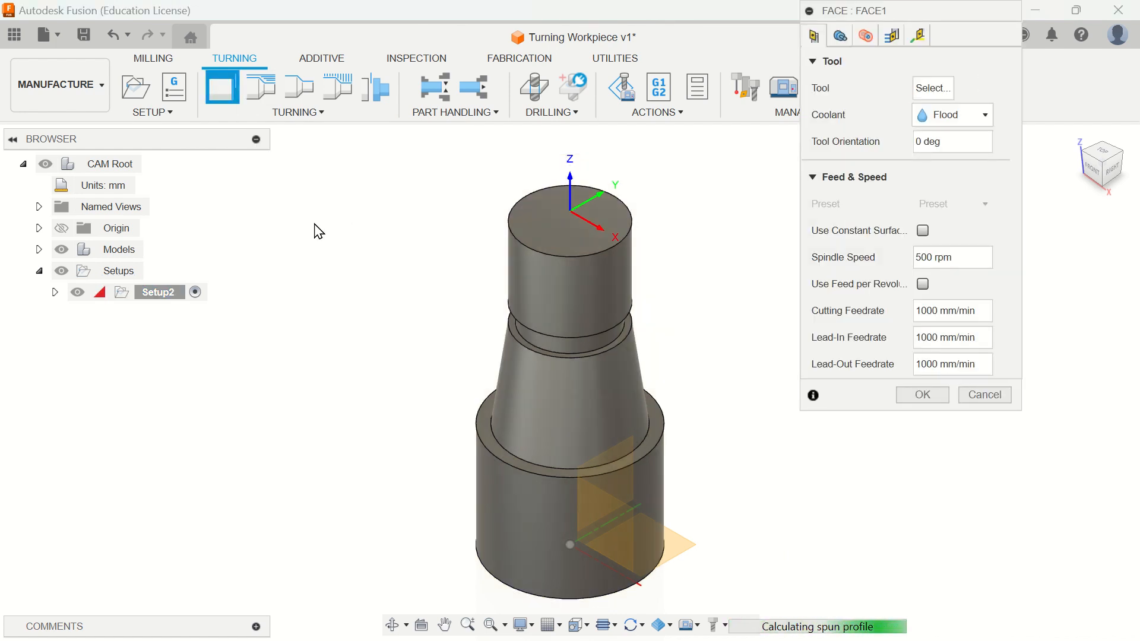
click(932, 88)
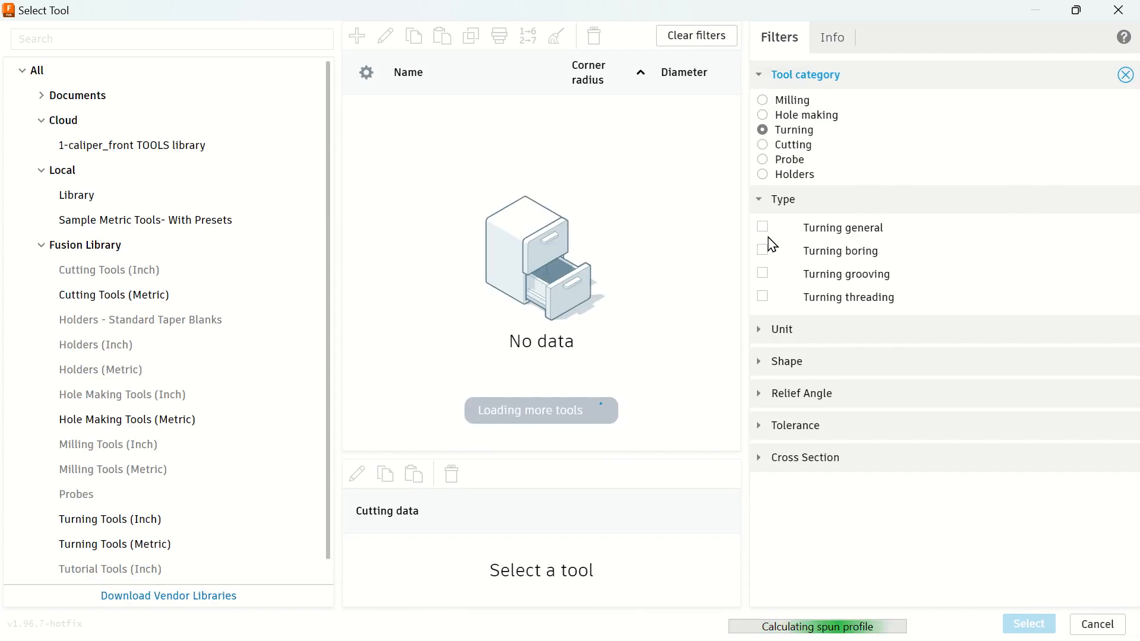
click(764, 228)
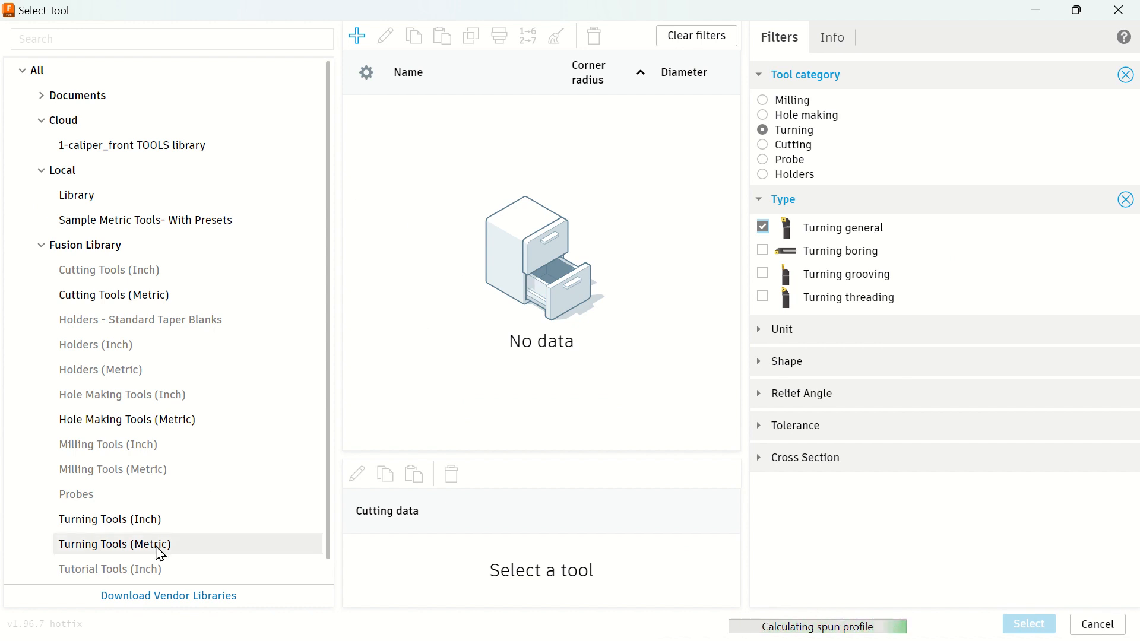
click(85, 551)
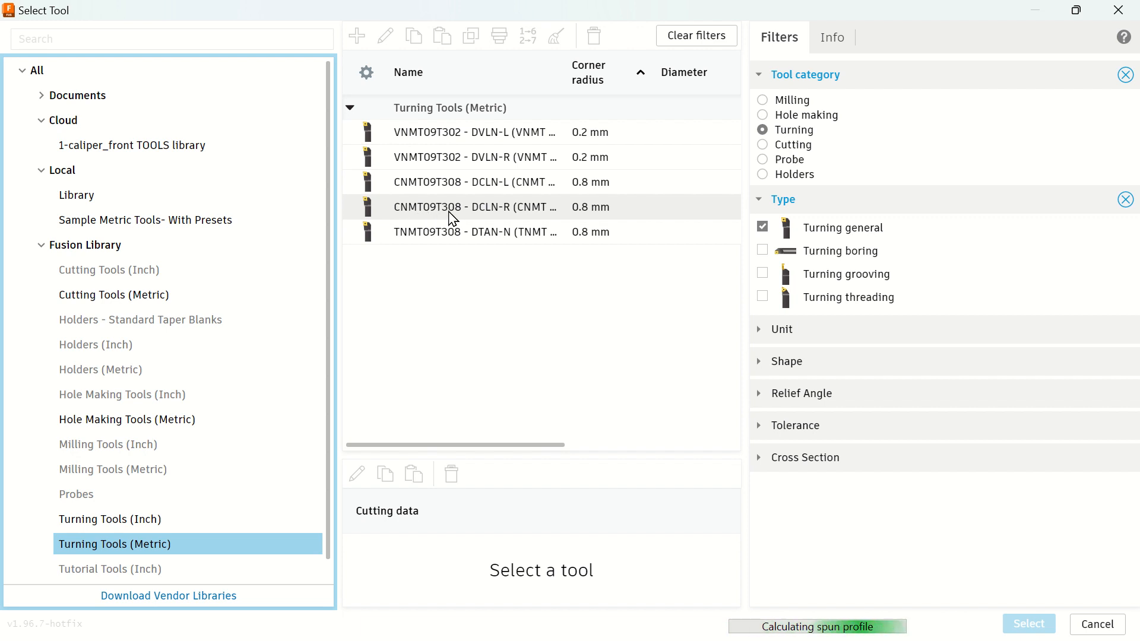
click(508, 210)
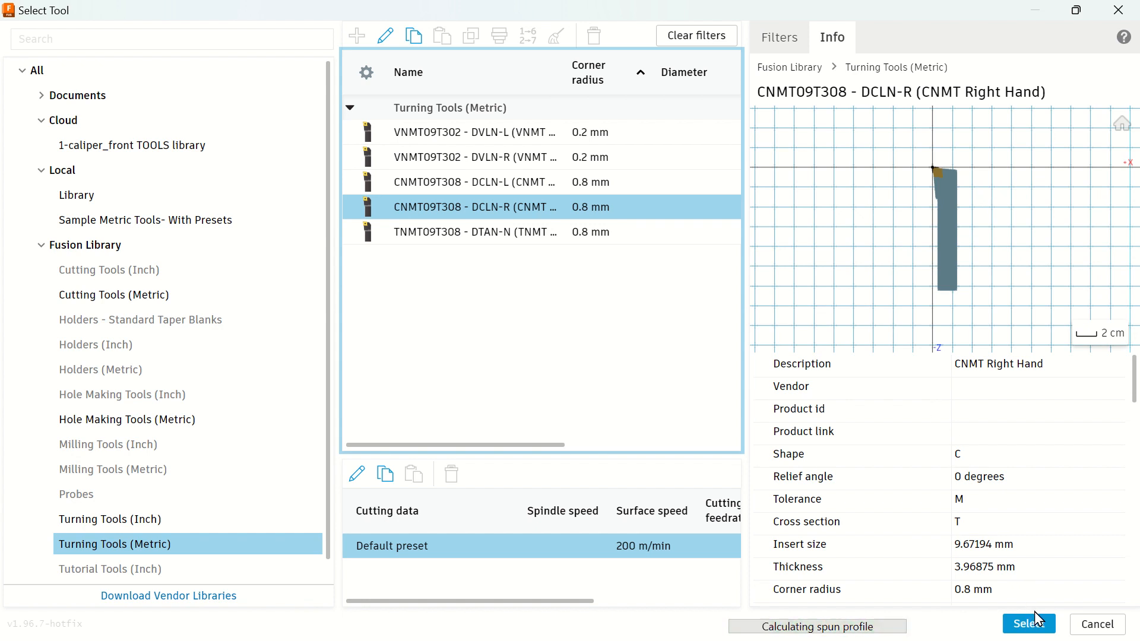
click(1042, 623)
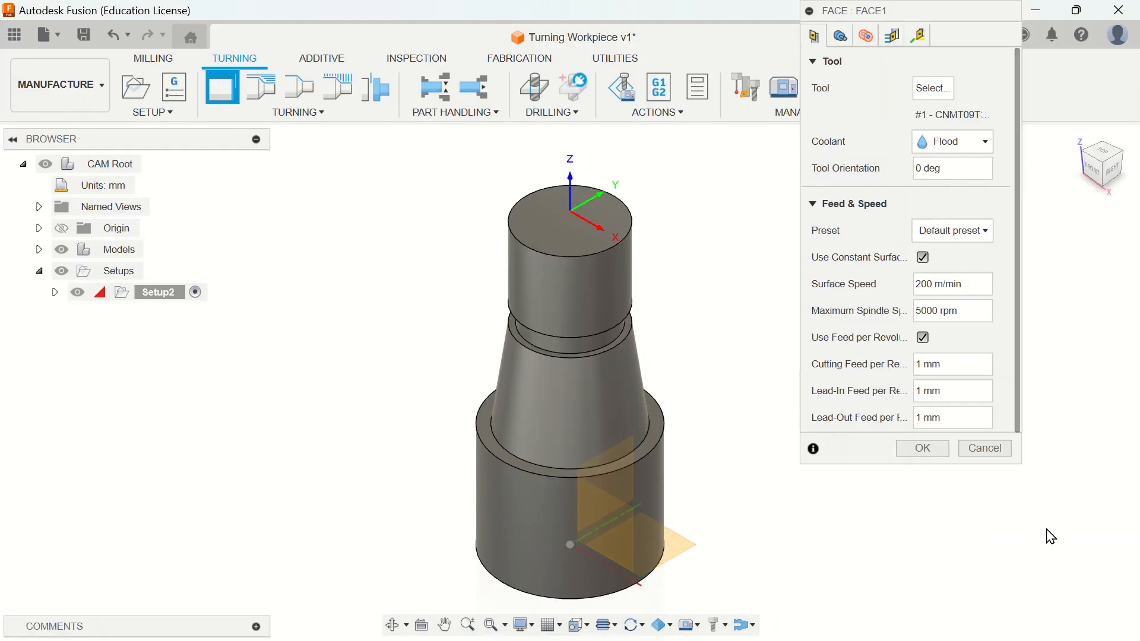
Enable multiple passes with a 1 mm stepover and finishing passes with one 1 mm stepover for the Face operation.
click(1098, 172)
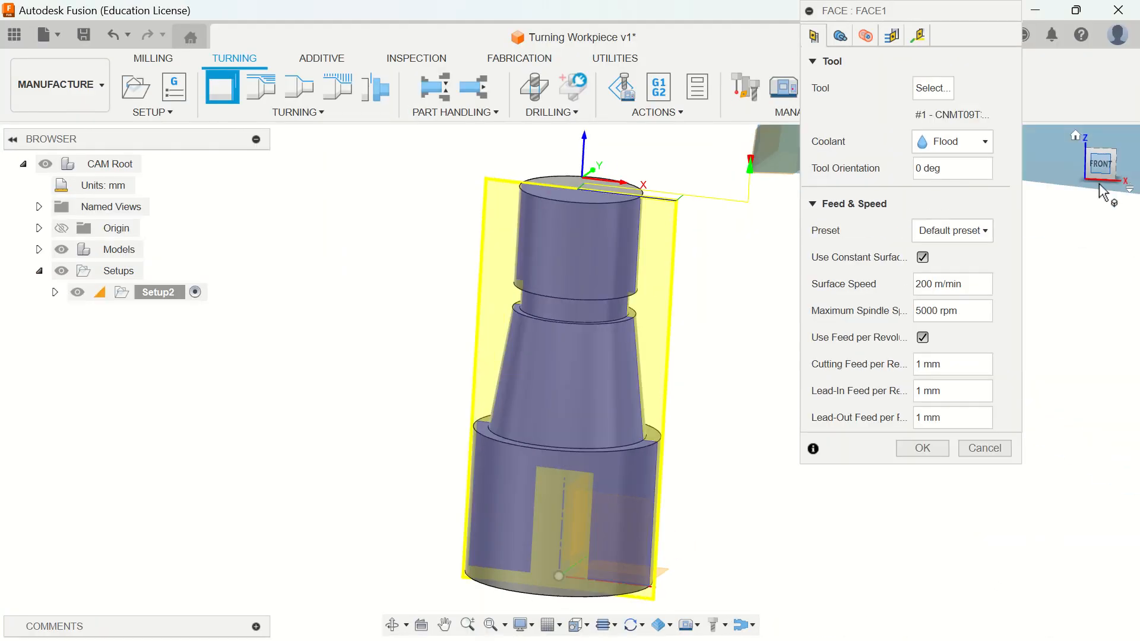
middle_drag(720, 291, 495, 299)
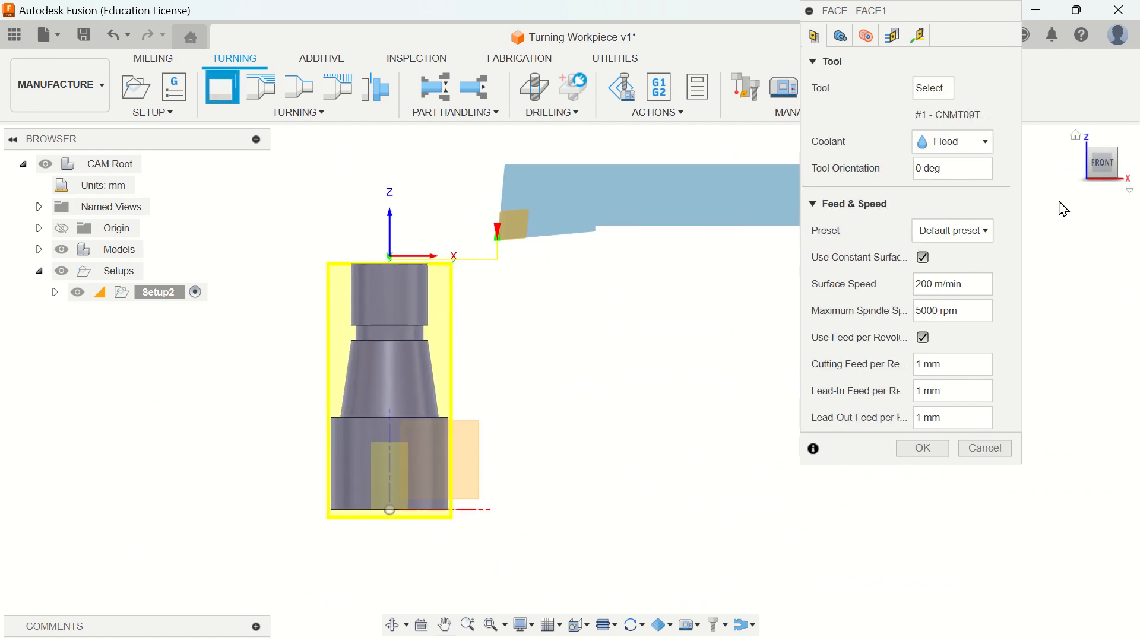
click(841, 37)
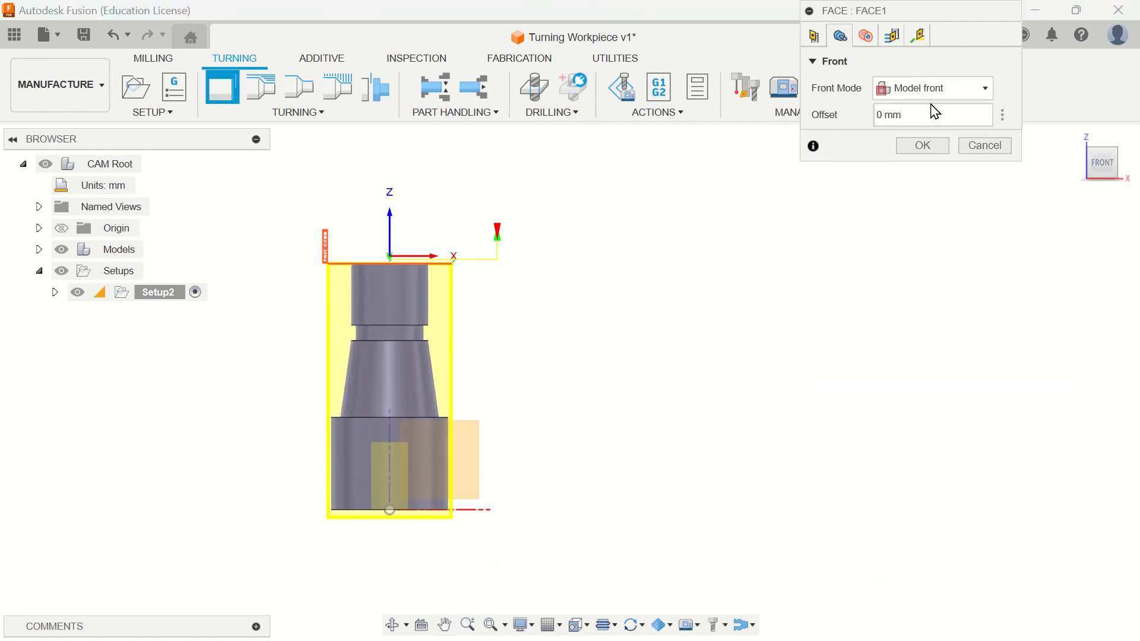
click(866, 36)
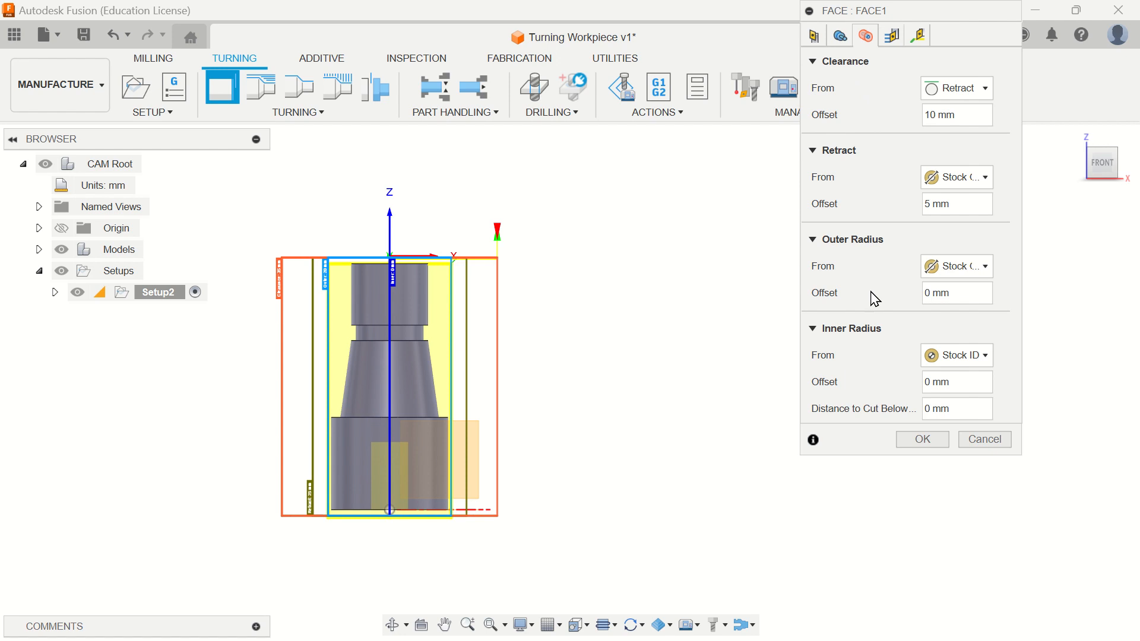
click(893, 39)
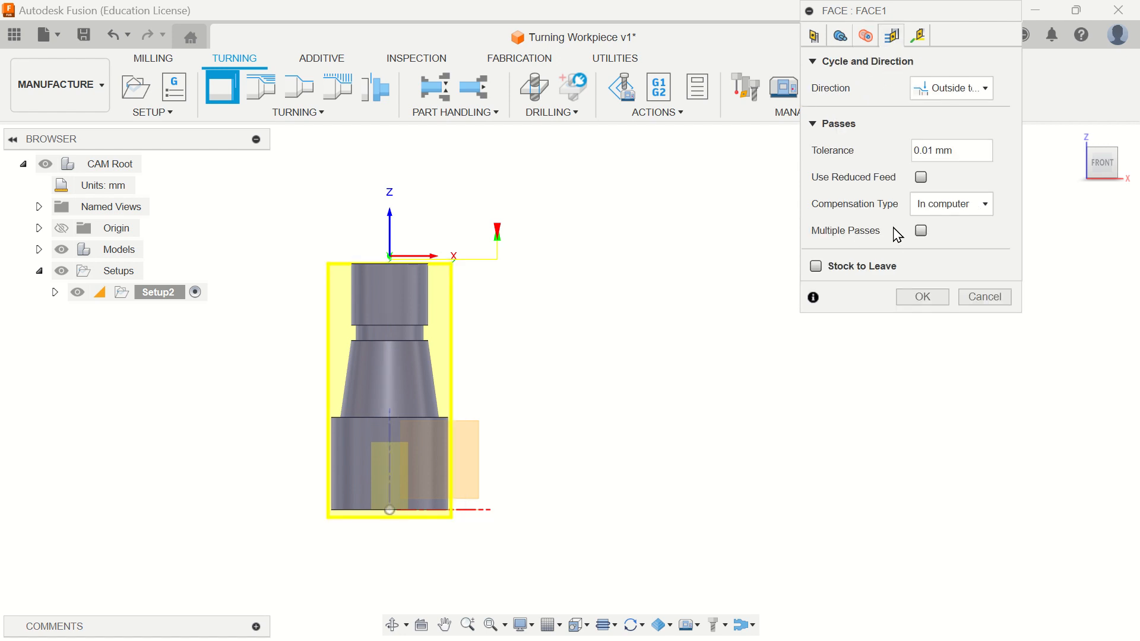
click(920, 231)
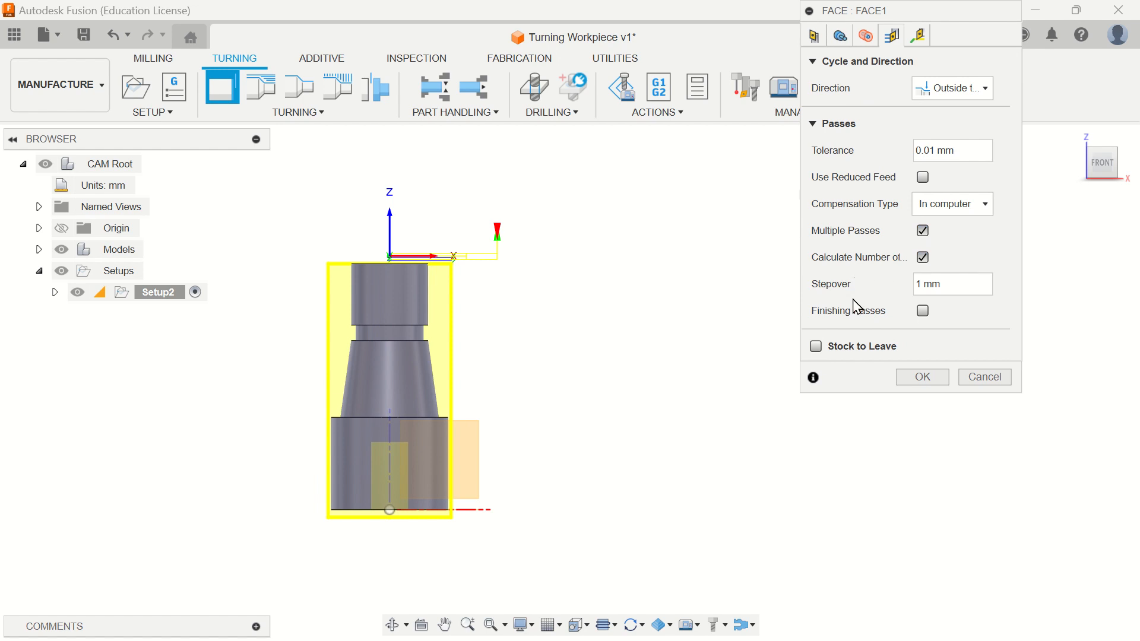
click(923, 310)
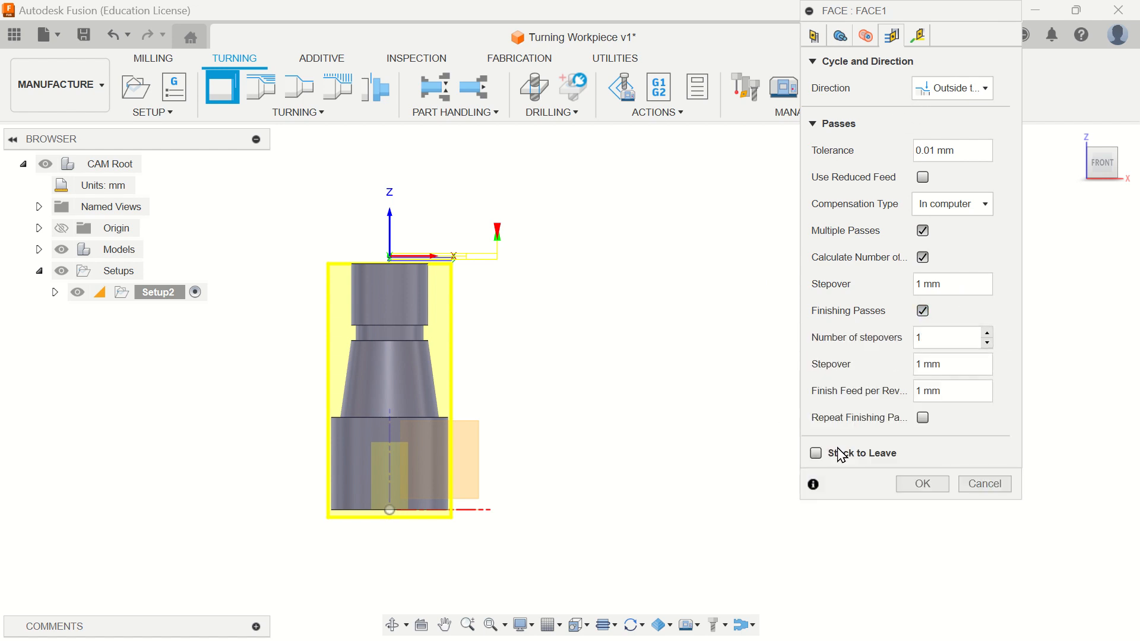
Check the stock-to-leave and linking settings of the Face operation and create its toolpath.
mouse_move(842, 455)
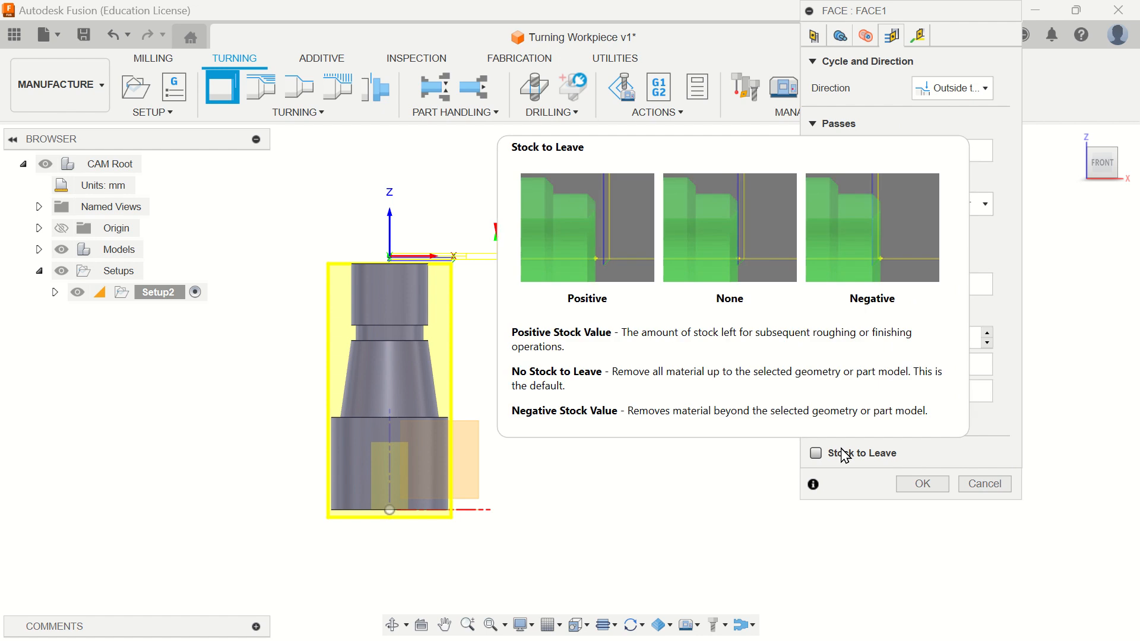
click(919, 36)
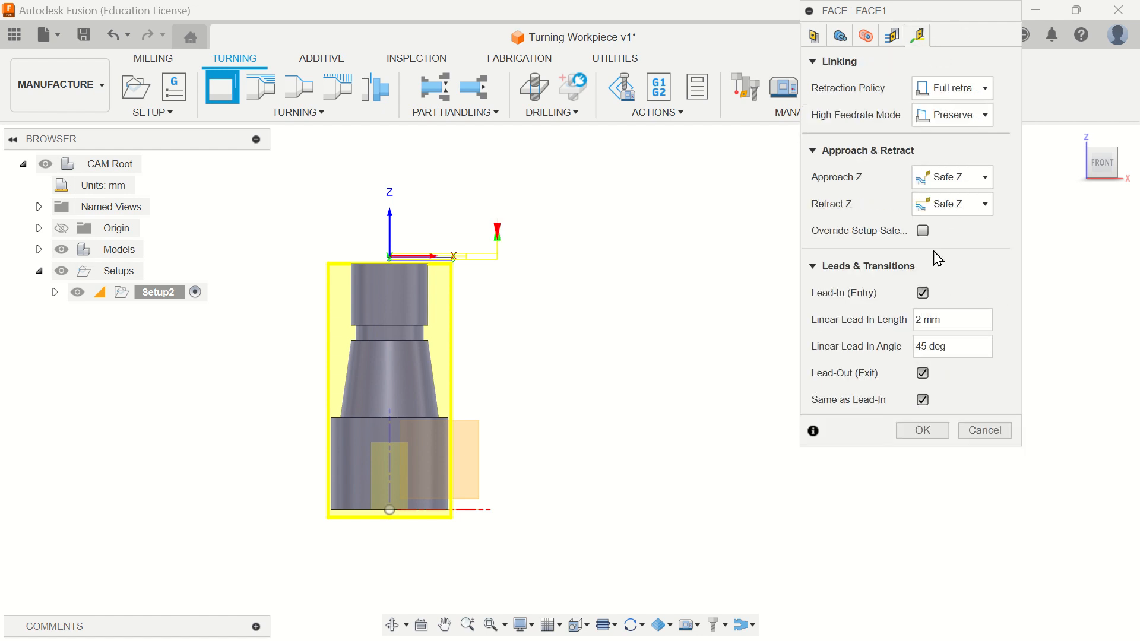
click(921, 429)
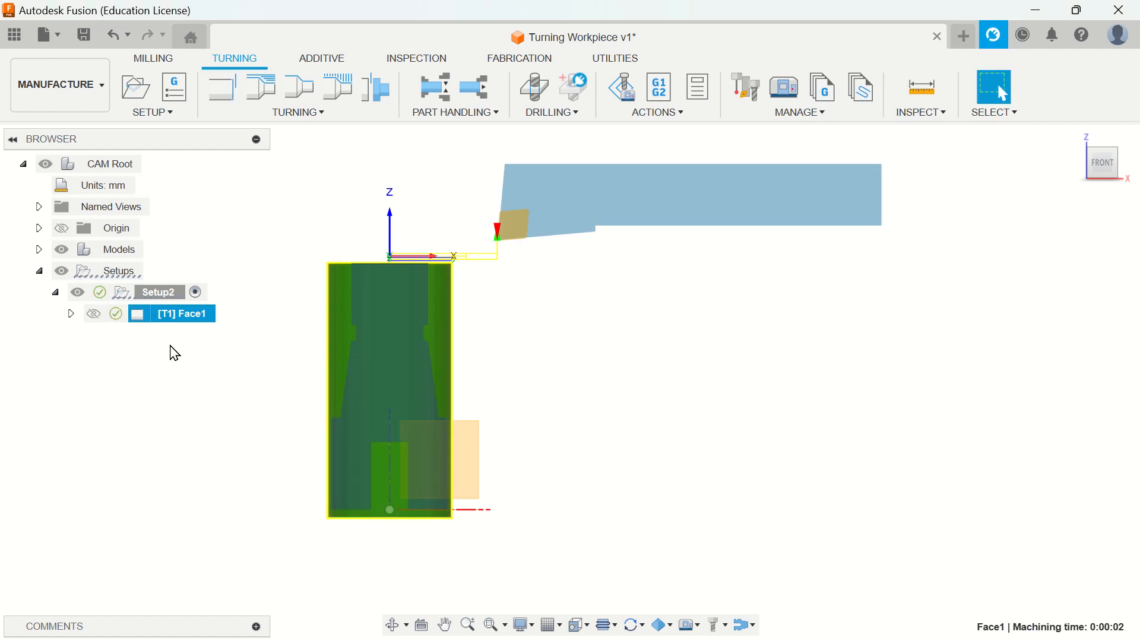
Simulate the Face1 toolpath on the stock and exit the simulation.
right_click(199, 320)
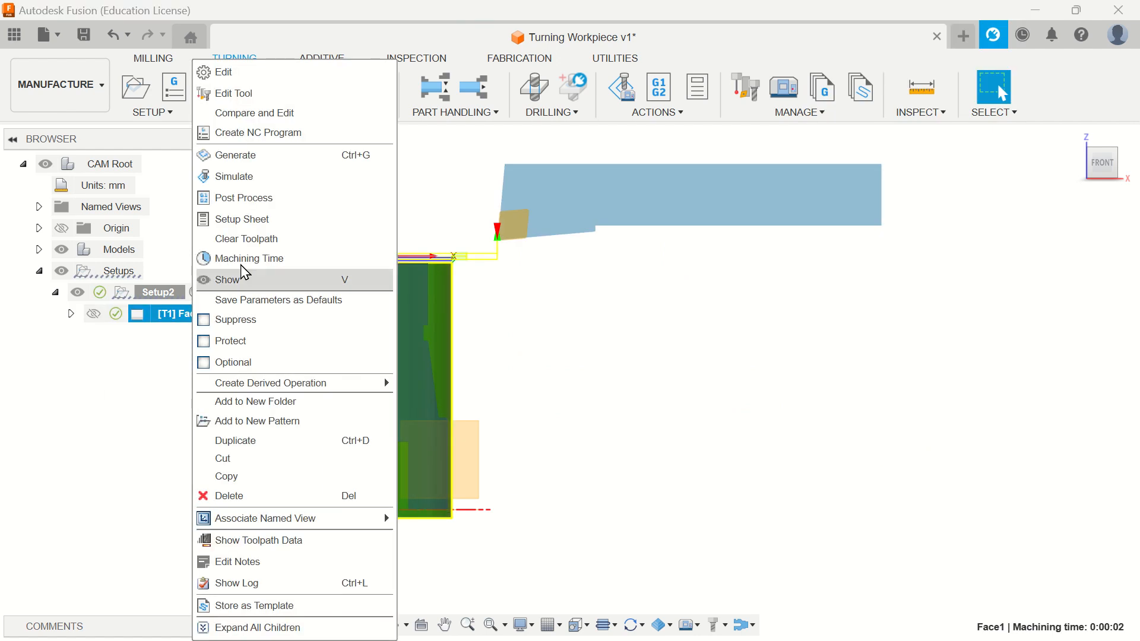
click(252, 178)
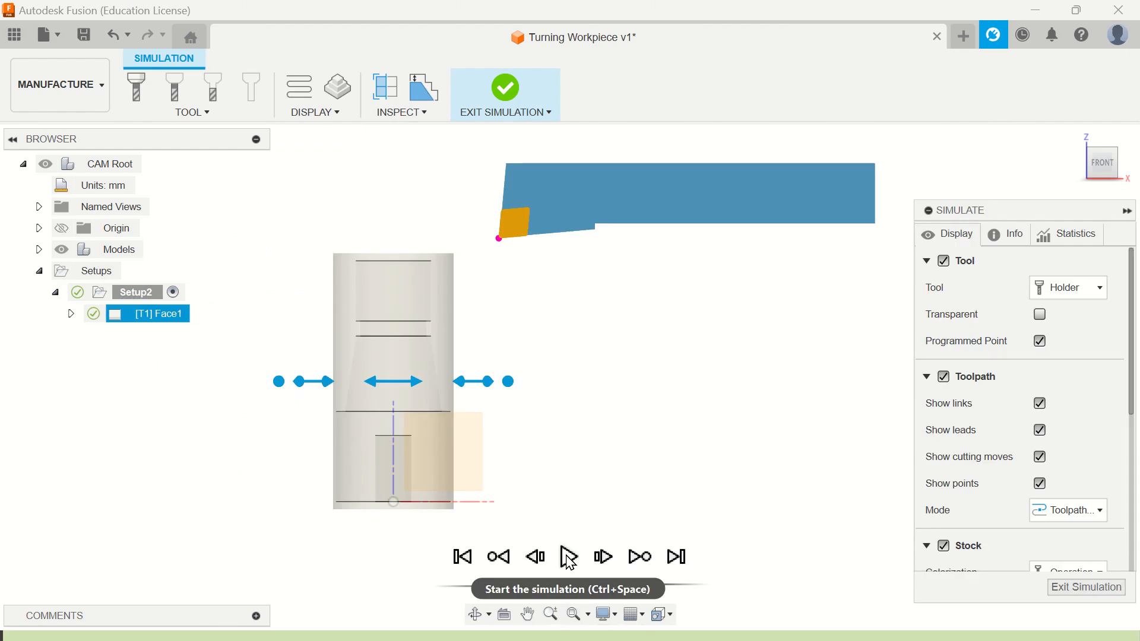
click(570, 558)
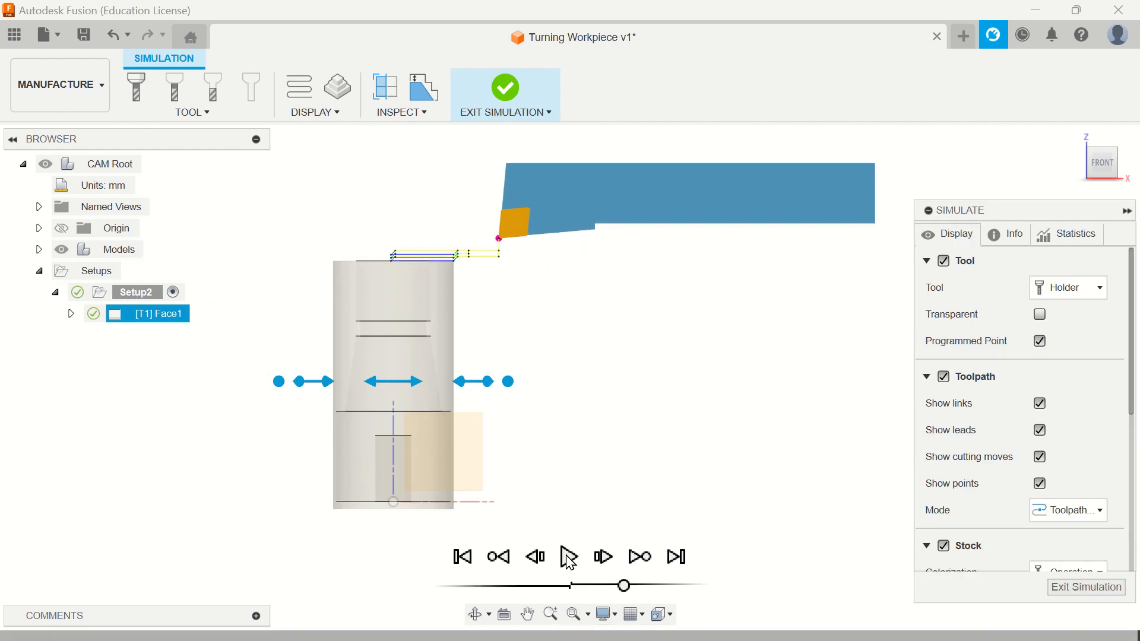
click(1059, 587)
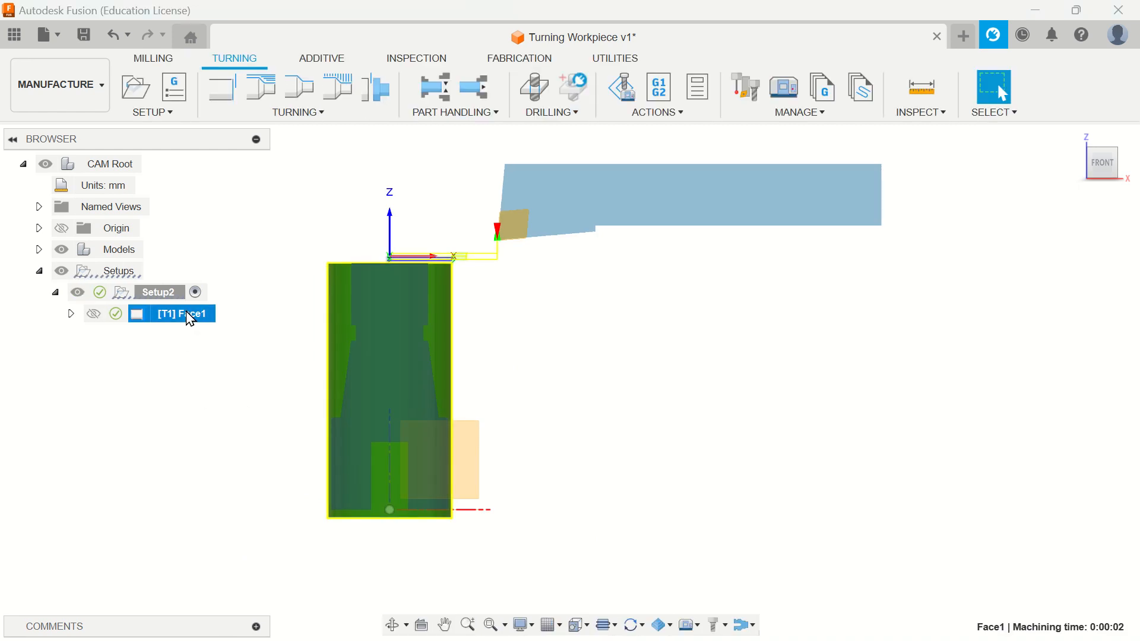
Reopen the Face1 operation, review its geometry, radii and the cutting direction options, and accept the existing settings.
right_click(190, 316)
click(271, 18)
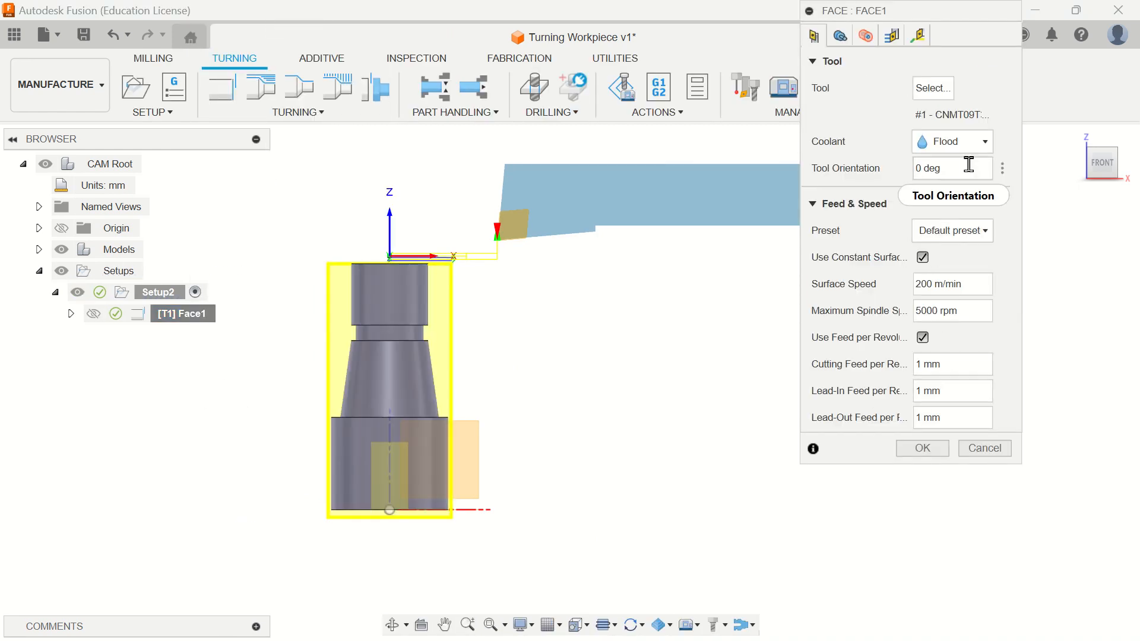
click(841, 37)
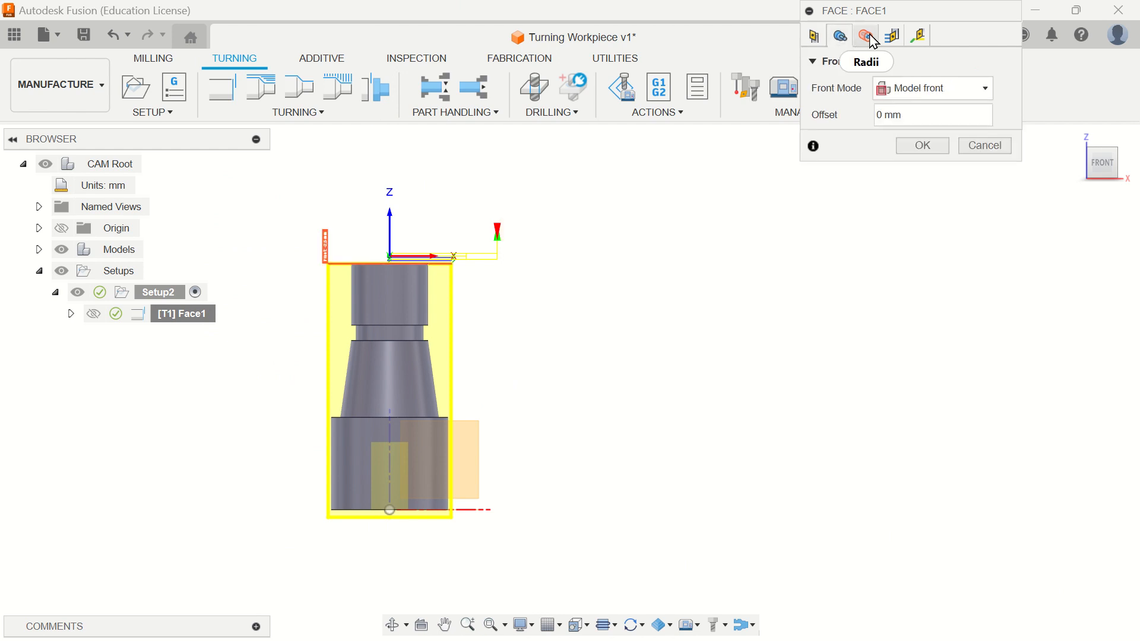
click(866, 36)
click(891, 36)
click(929, 88)
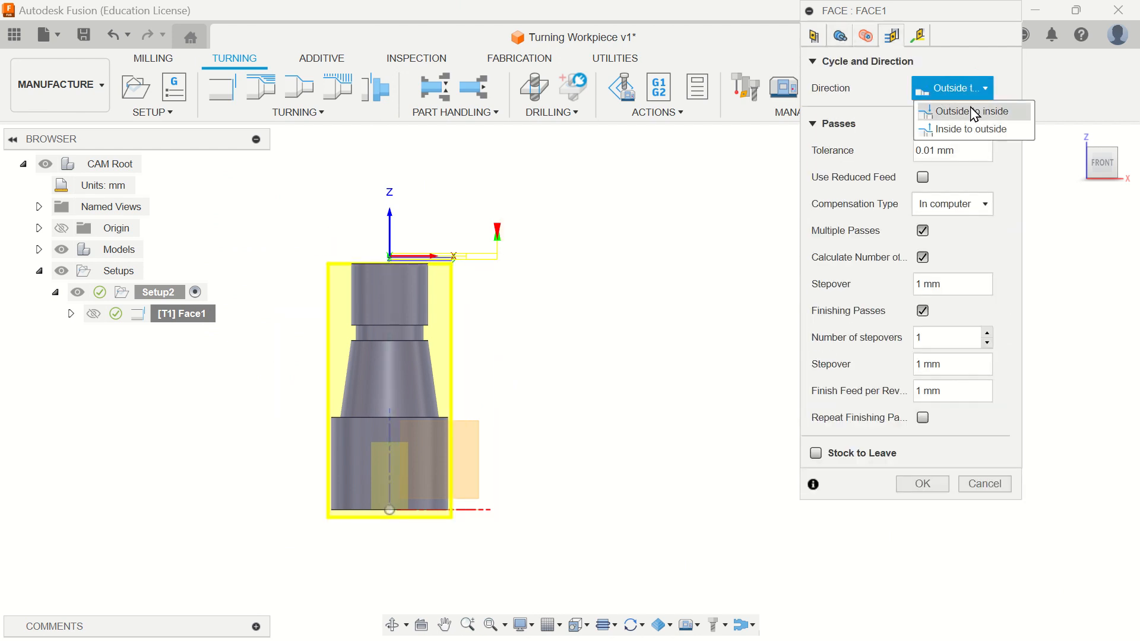
click(958, 85)
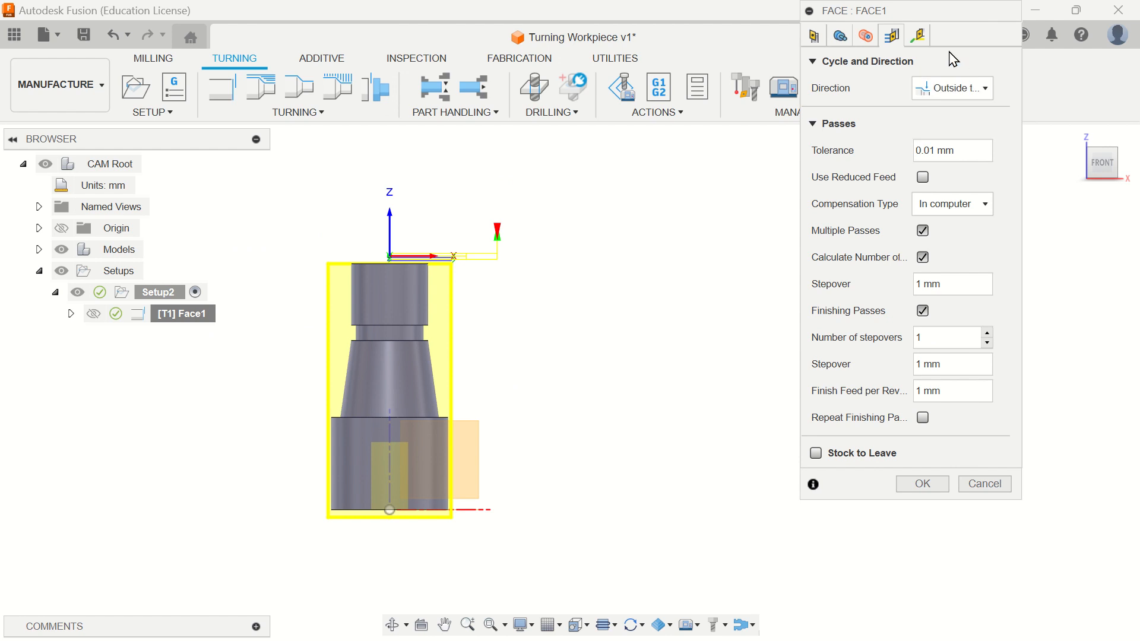
click(923, 482)
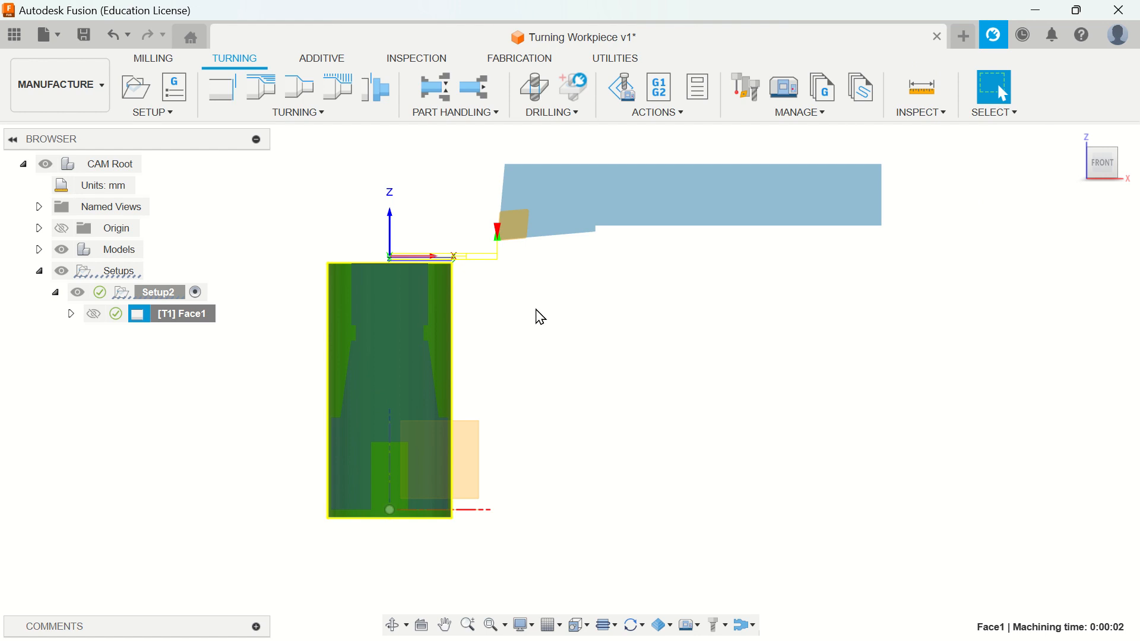
Start a Turning Profile Roughing operation on the workpiece and check its outside turning mode, tool and feed settings.
scroll(329, 300, up, 4)
scroll(809, 508, down, 2)
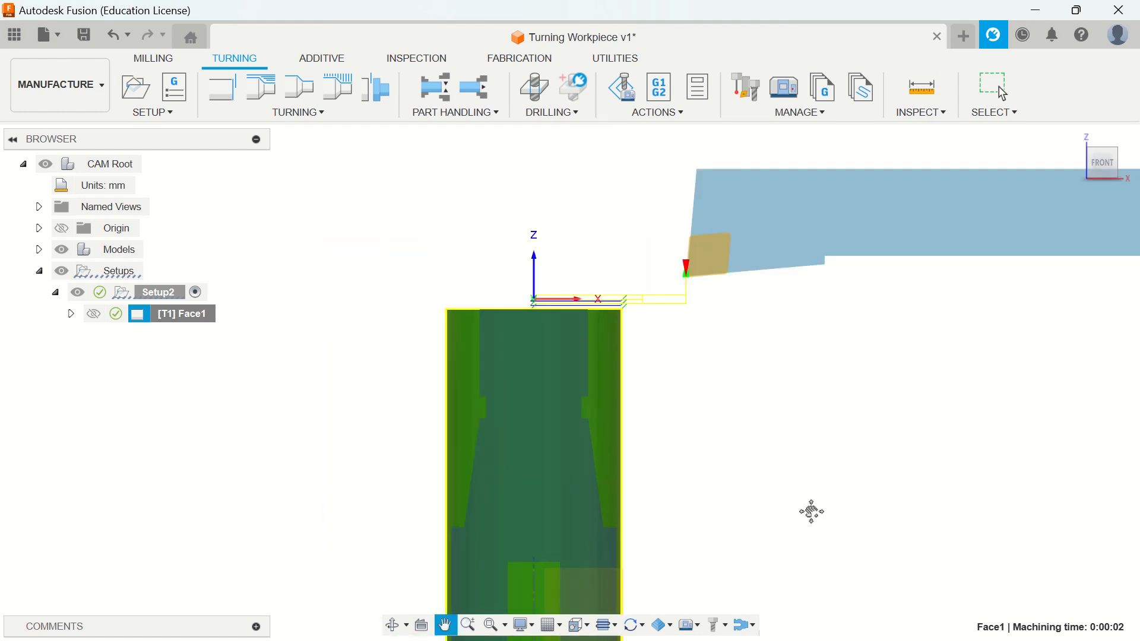
middle_drag(809, 509, 849, 315)
click(299, 112)
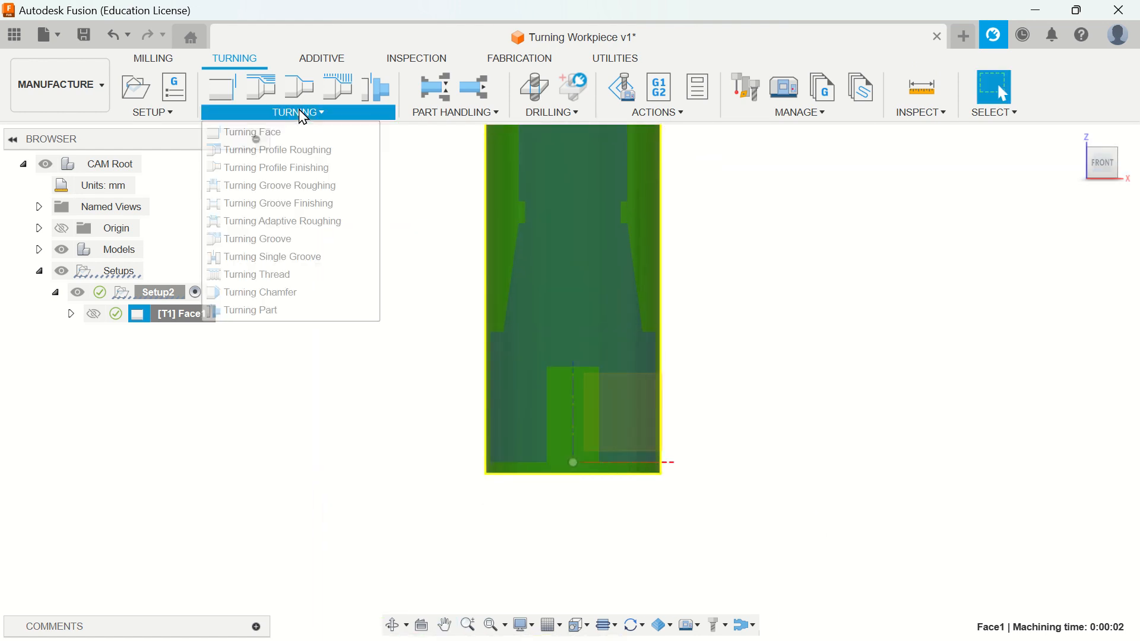
click(303, 150)
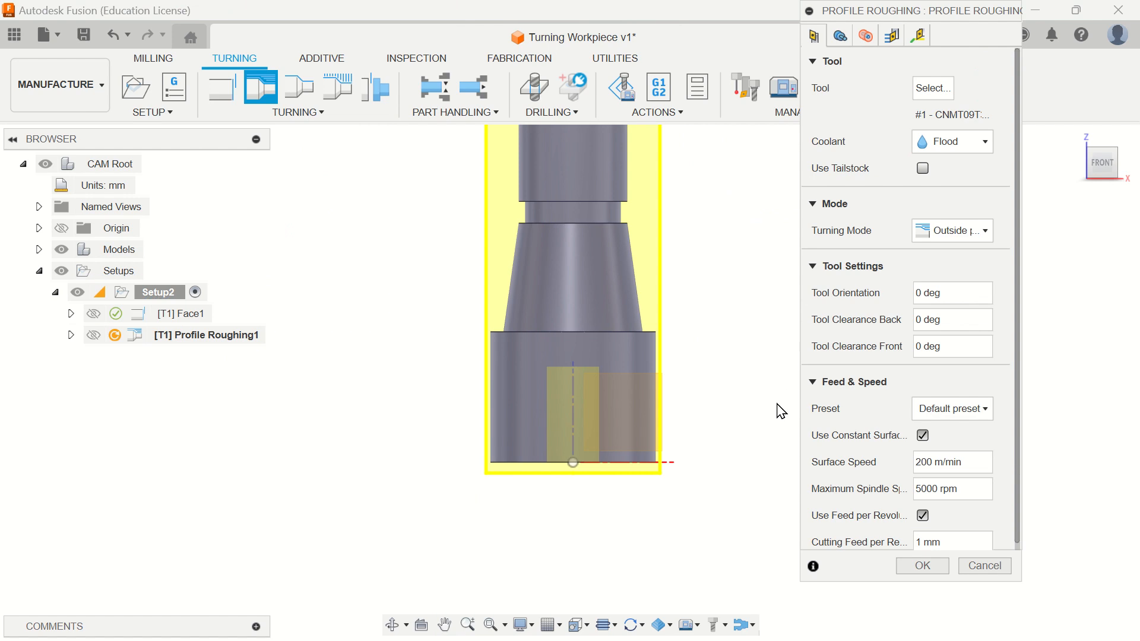
scroll(765, 408, down, 2)
middle_drag(751, 407, 679, 447)
scroll(673, 448, down, 1)
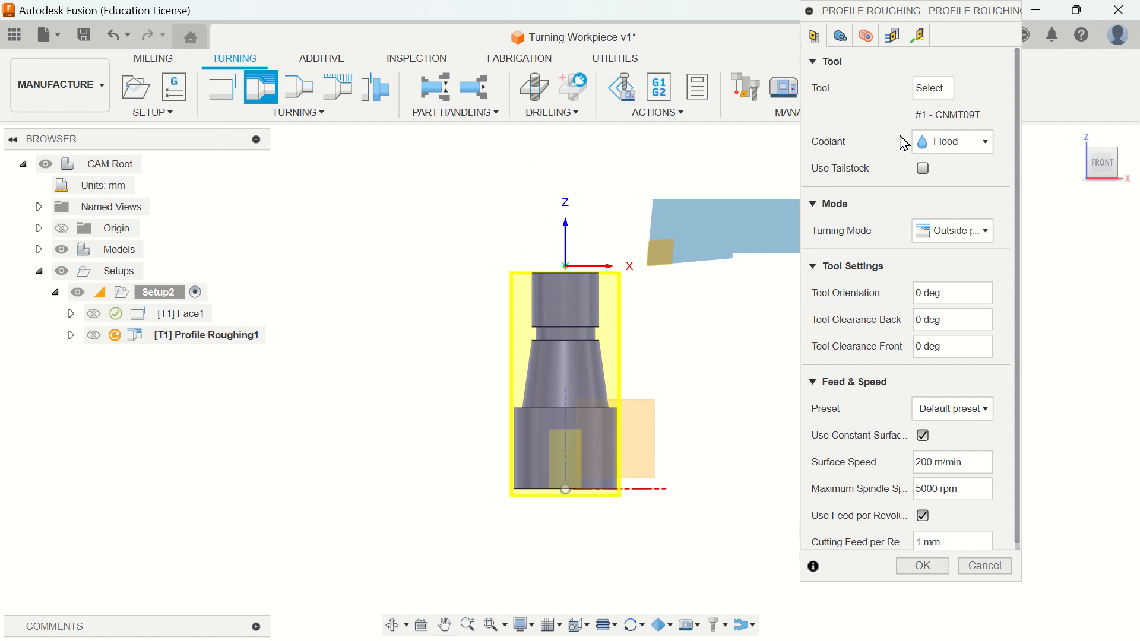
click(927, 235)
click(933, 236)
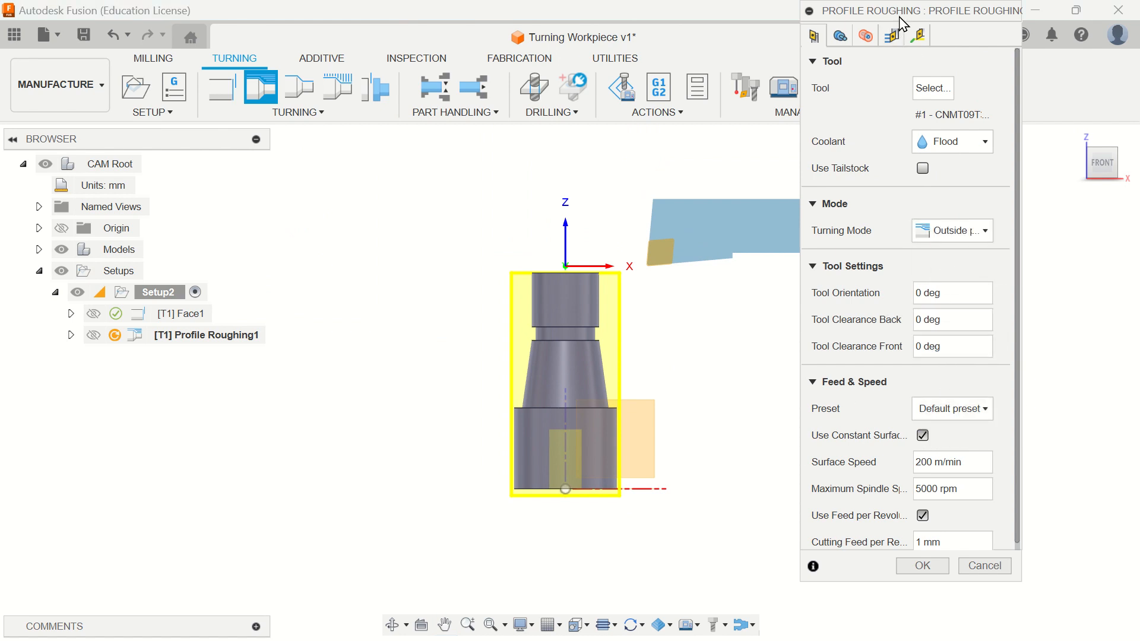
drag(895, 13, 893, 4)
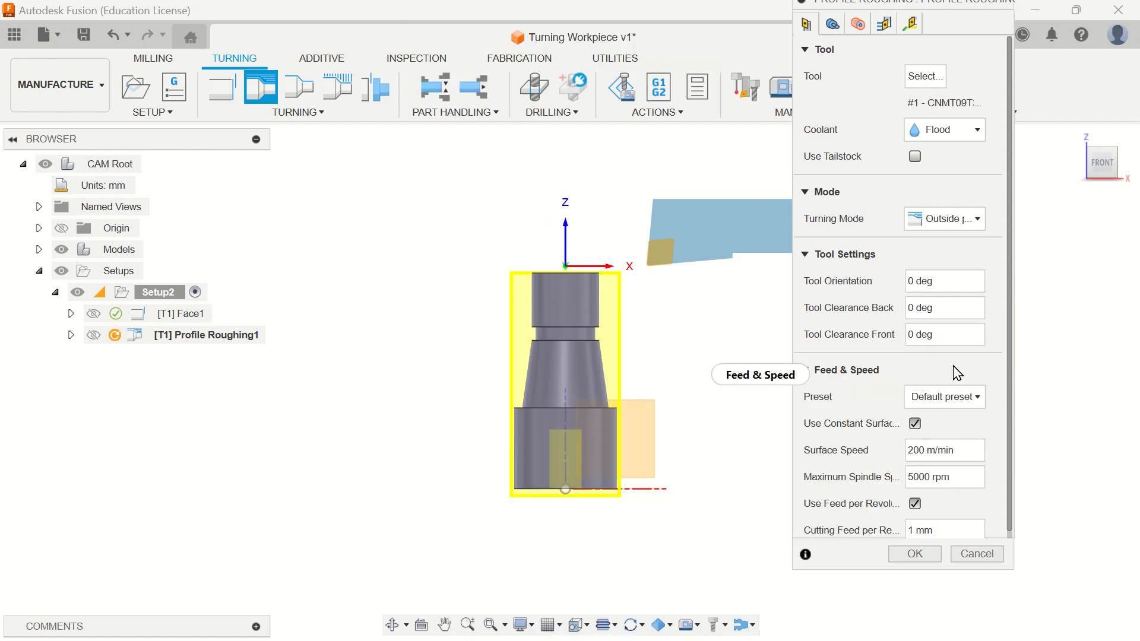
mouse_move(957, 373)
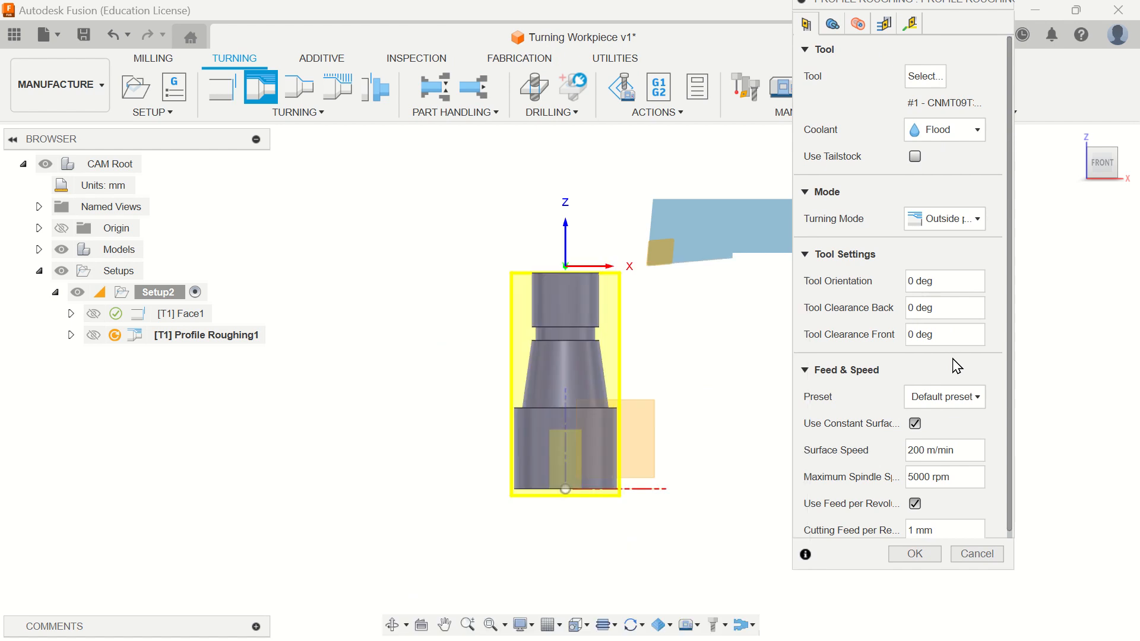
Set the roughing's back boundary by selection to the annular shoulder face above the large cylinder.
click(833, 25)
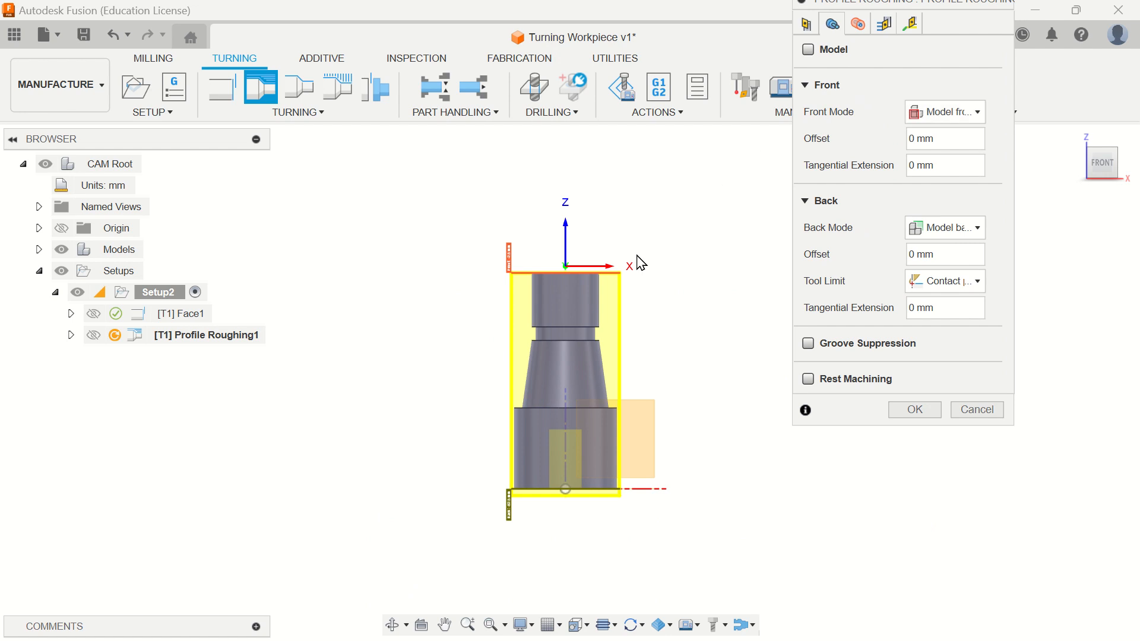
scroll(567, 269, up, 5)
scroll(712, 427, down, 3)
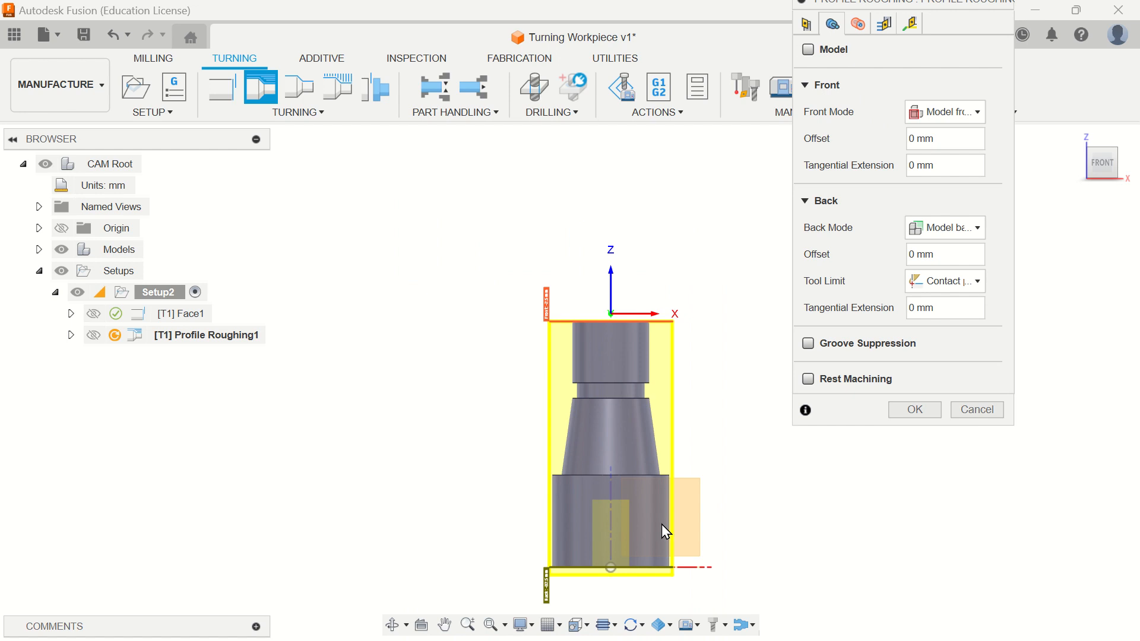
click(932, 229)
click(929, 225)
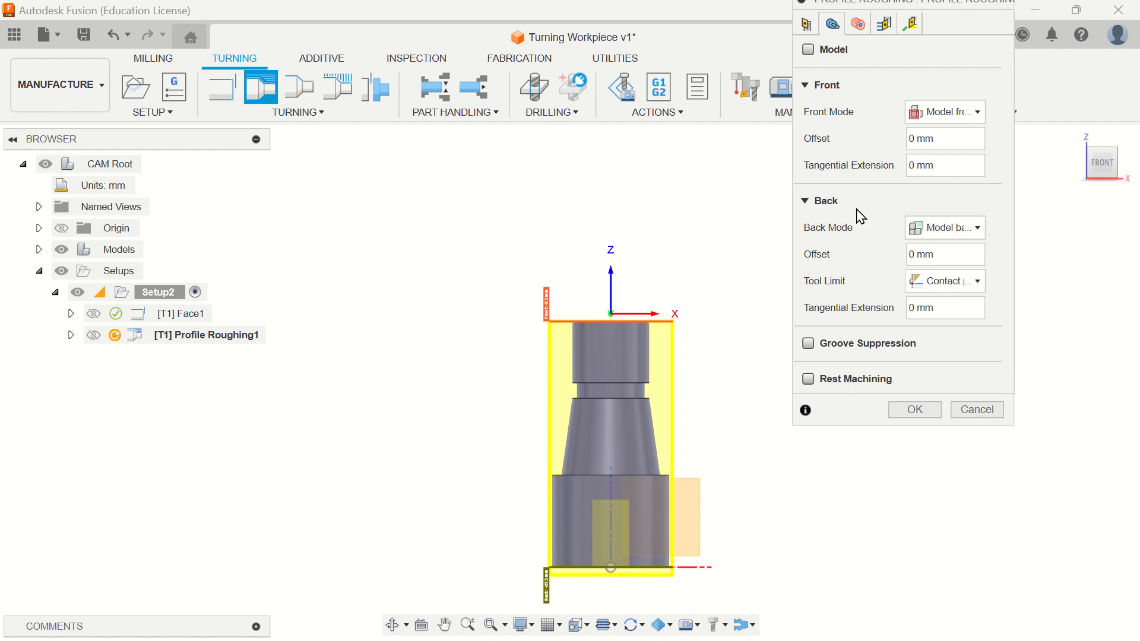
click(942, 228)
click(935, 302)
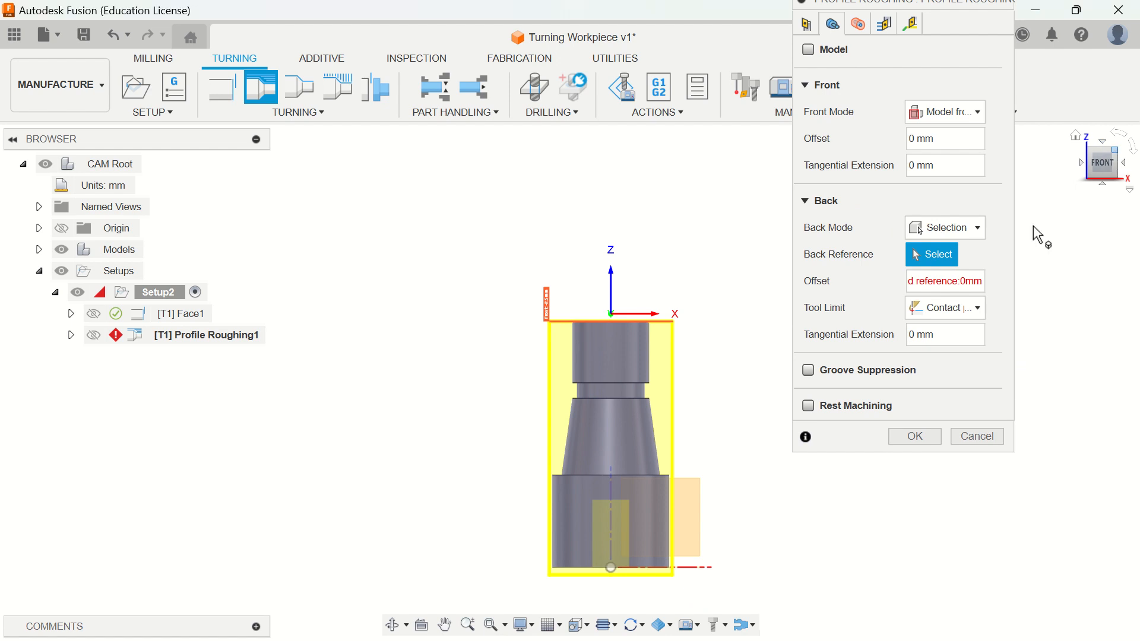
scroll(514, 479, up, 5)
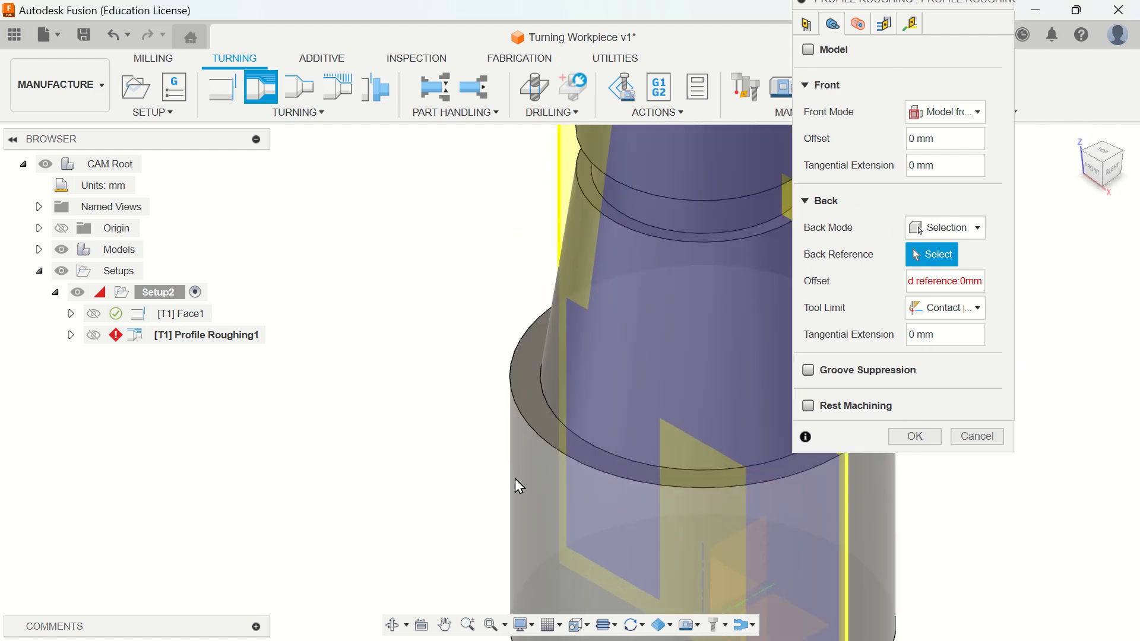
click(525, 389)
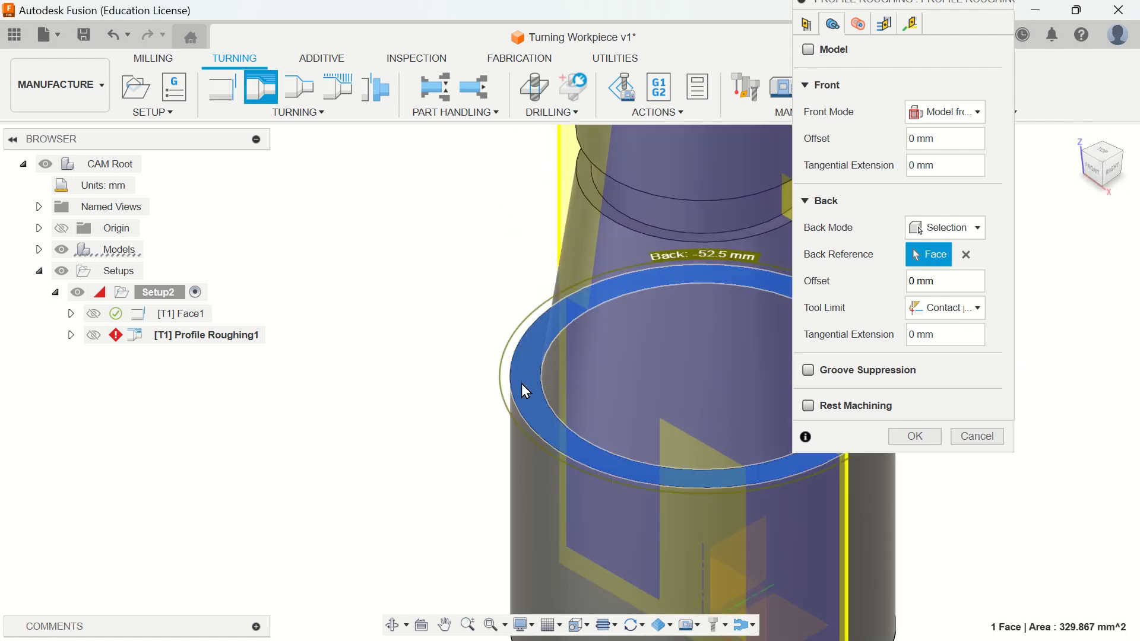
scroll(525, 390, down, 5)
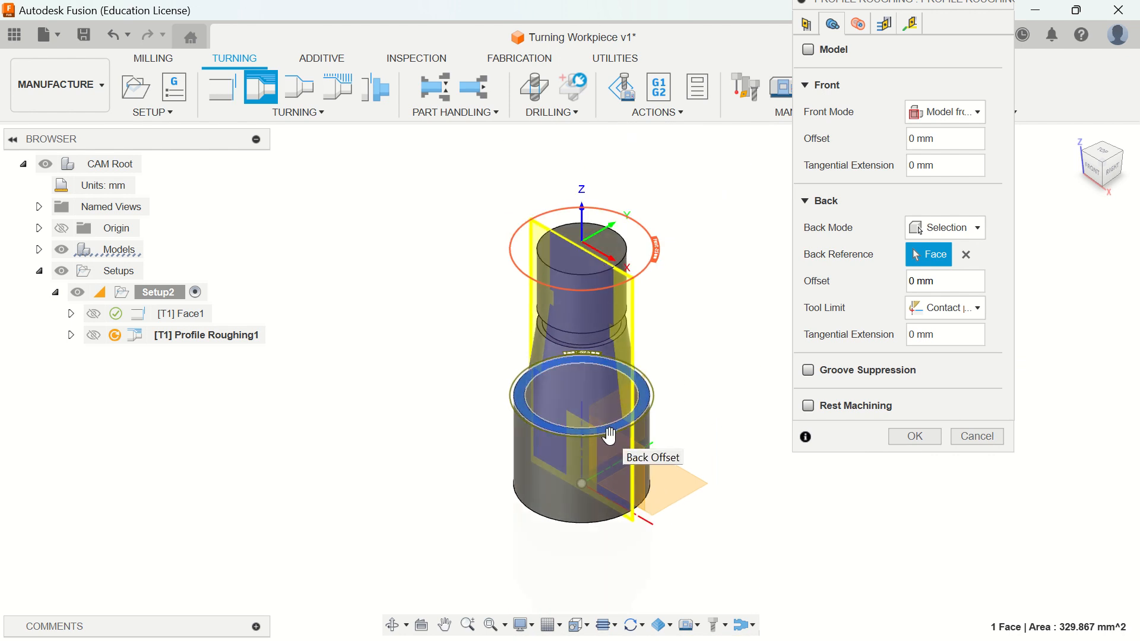
Enable groove suppression for the profile roughing and select the narrow groove's cylindrical face as the suppression surface.
click(811, 374)
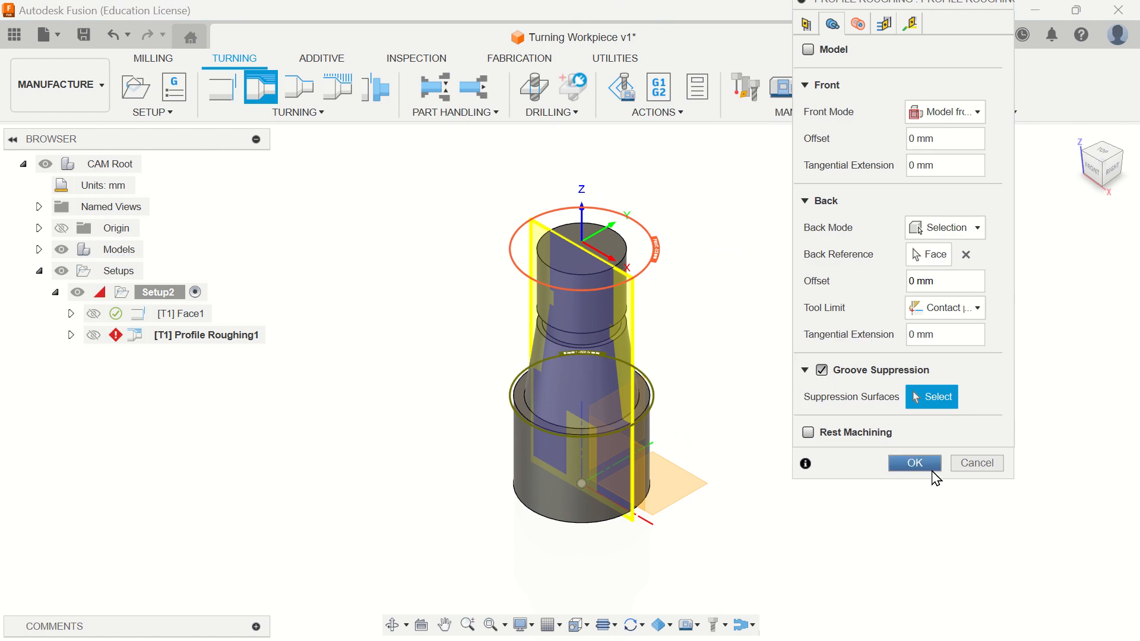
click(1095, 175)
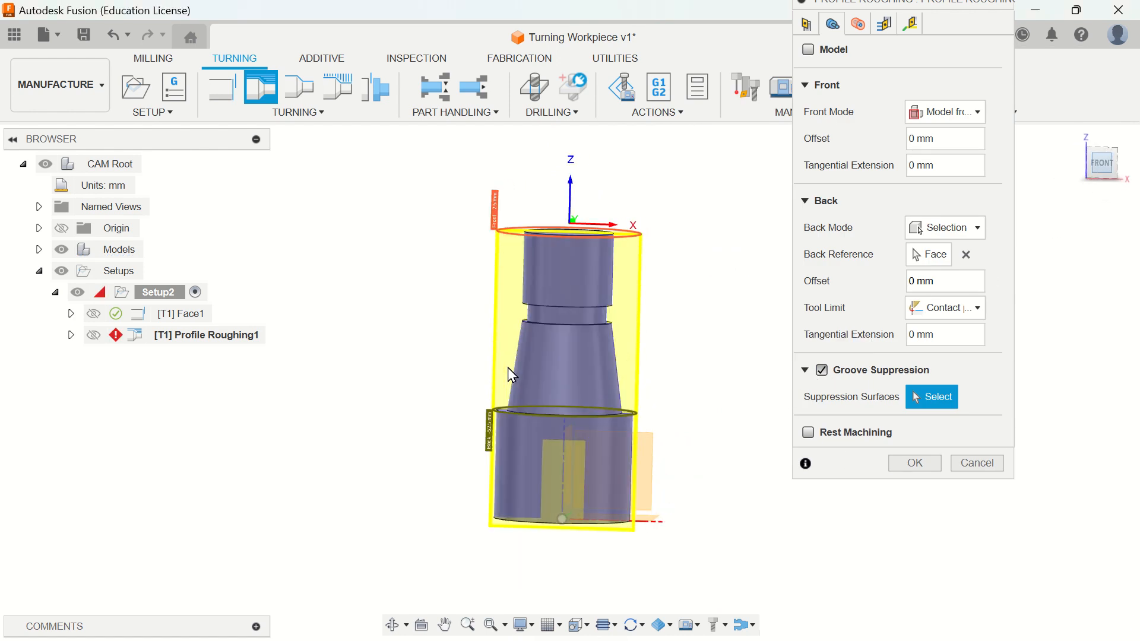
scroll(544, 319, up, 5)
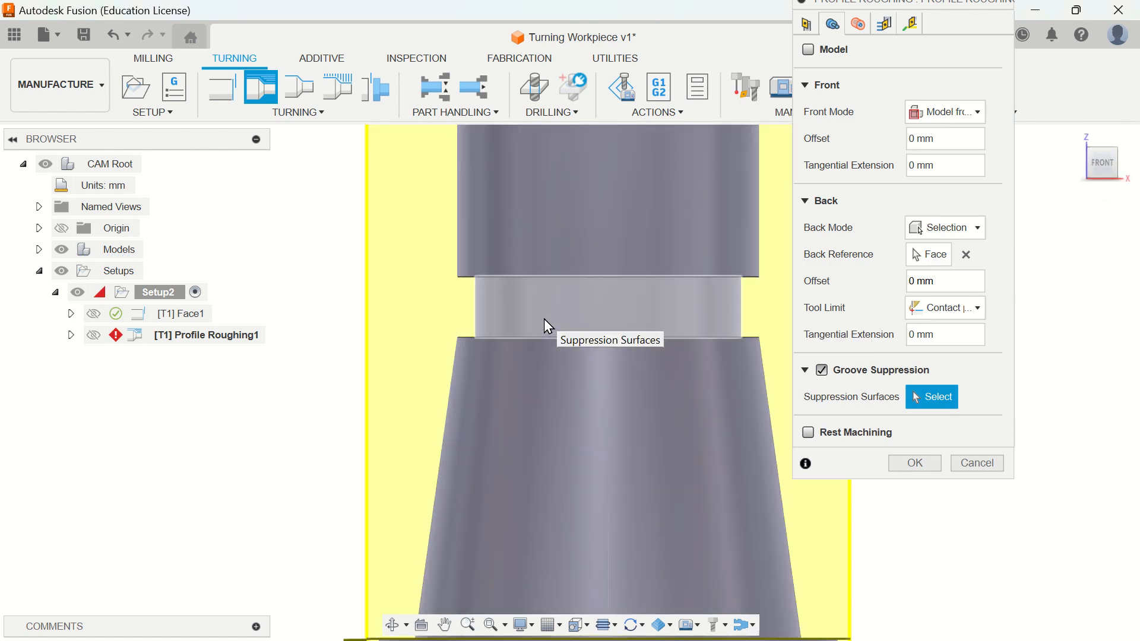
click(543, 319)
scroll(544, 319, down, 5)
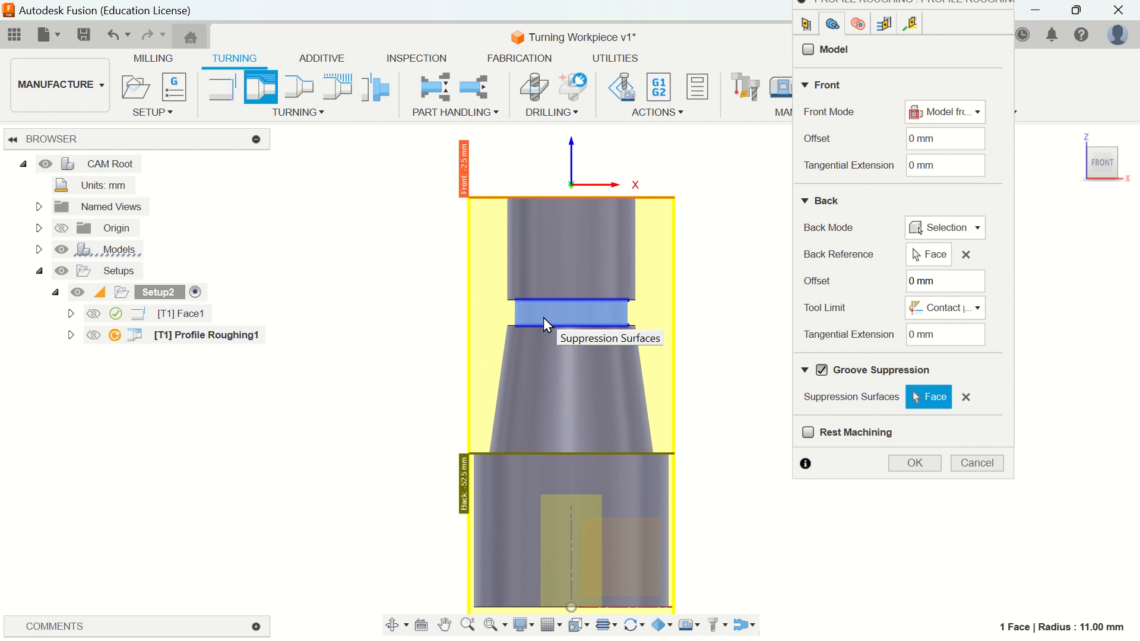
Check the roughing's radii, keep horizontal passes from front to back, and set grooving to Don't allow grooving.
click(858, 25)
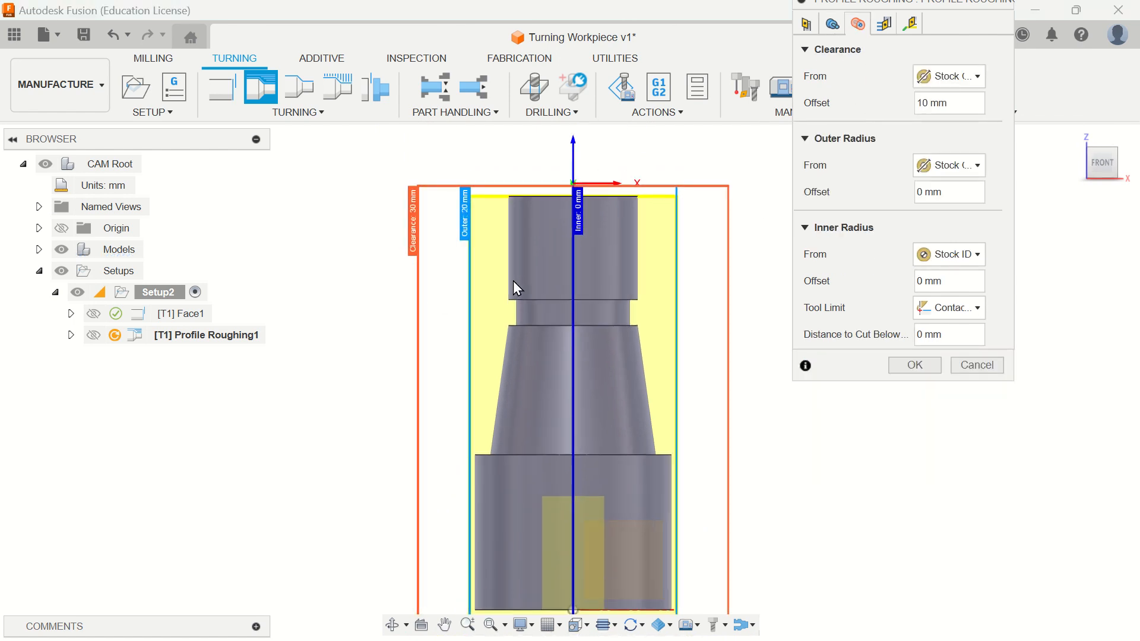
scroll(512, 281, down, 3)
scroll(516, 314, up, 2)
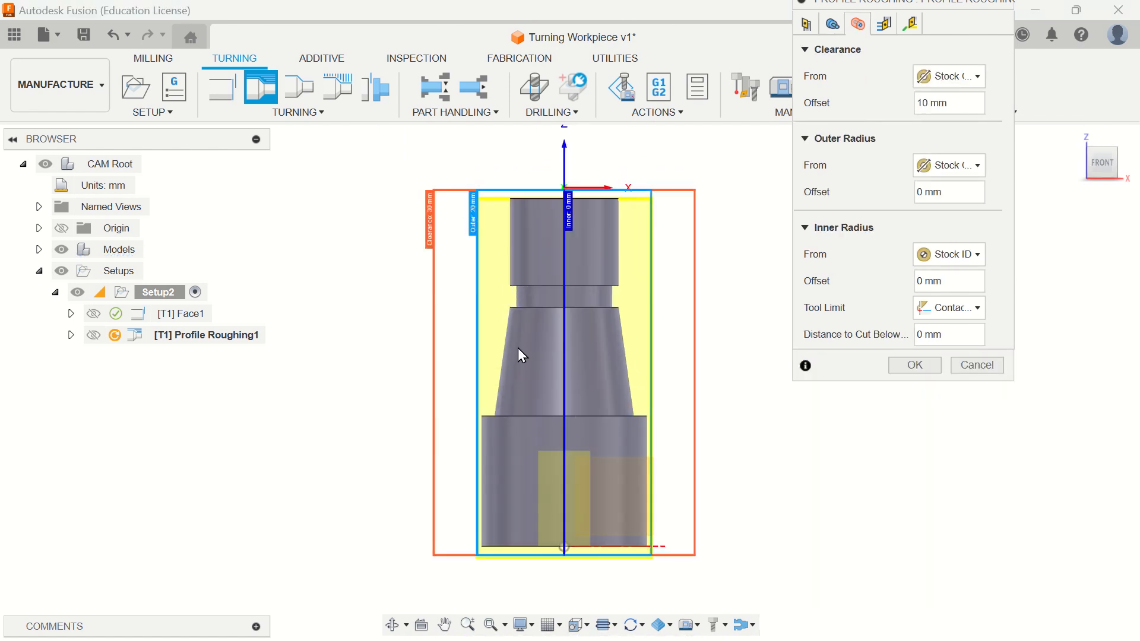
click(885, 24)
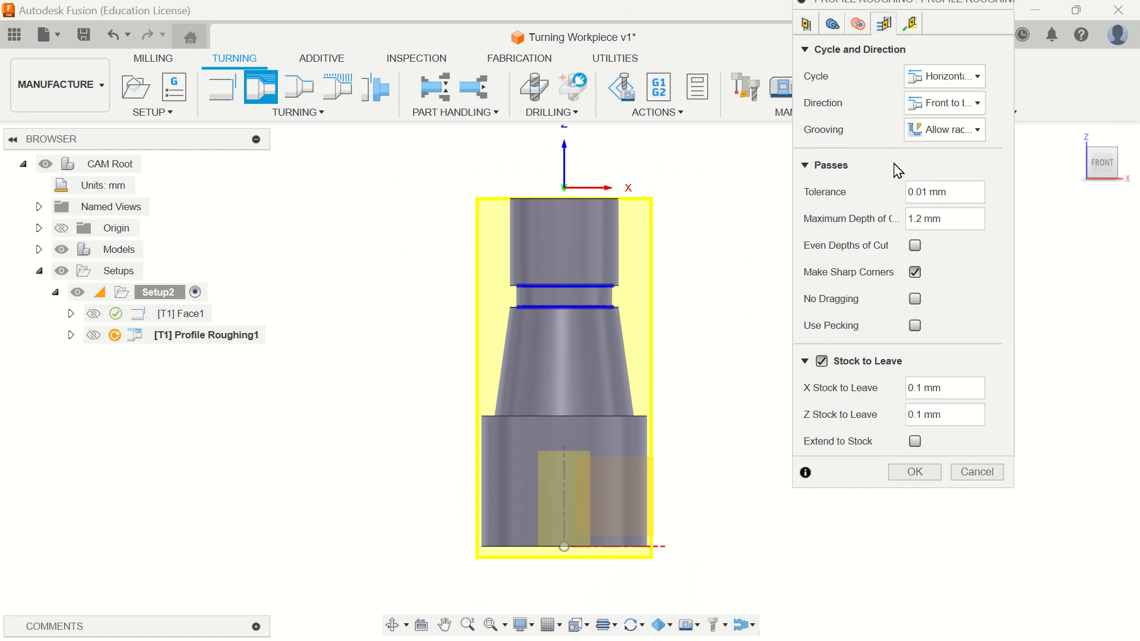
click(943, 78)
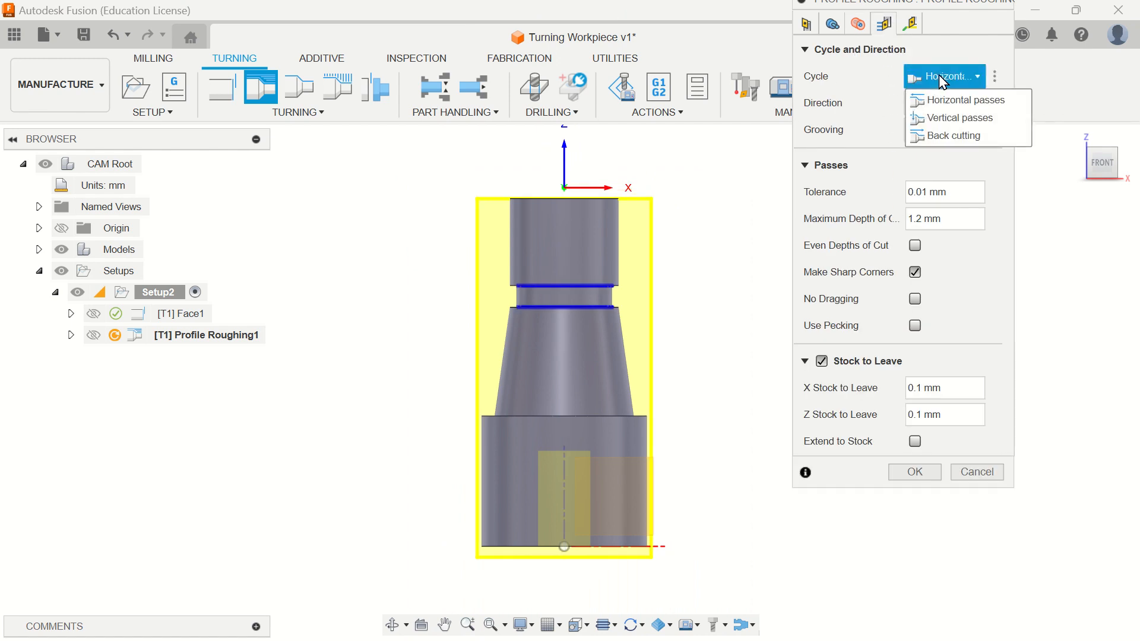
click(949, 100)
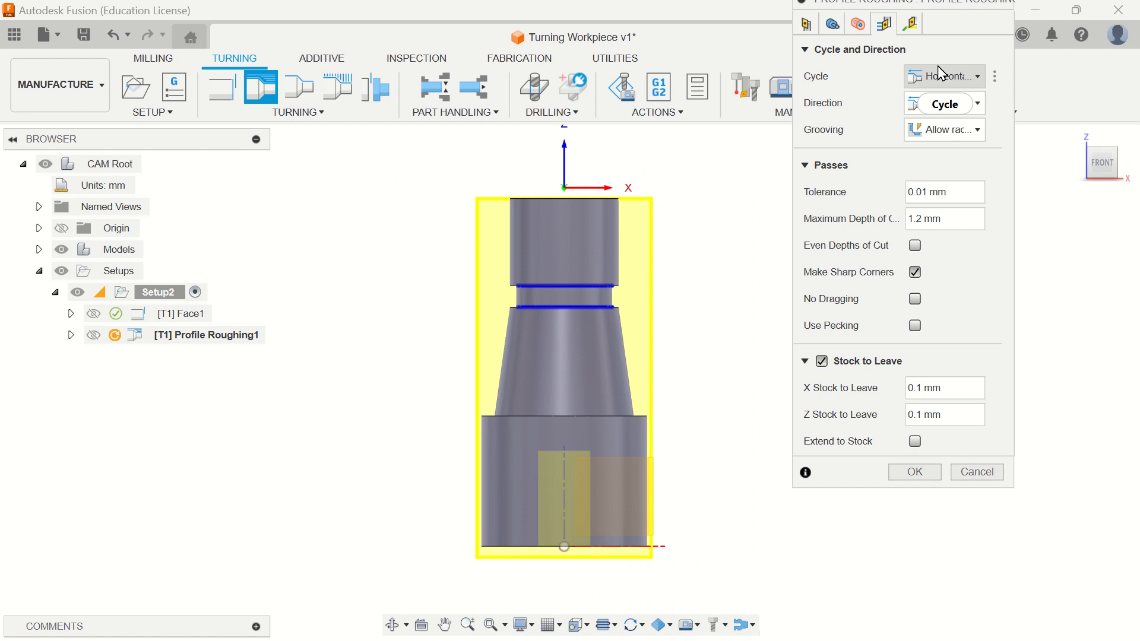
click(944, 77)
click(947, 100)
click(942, 106)
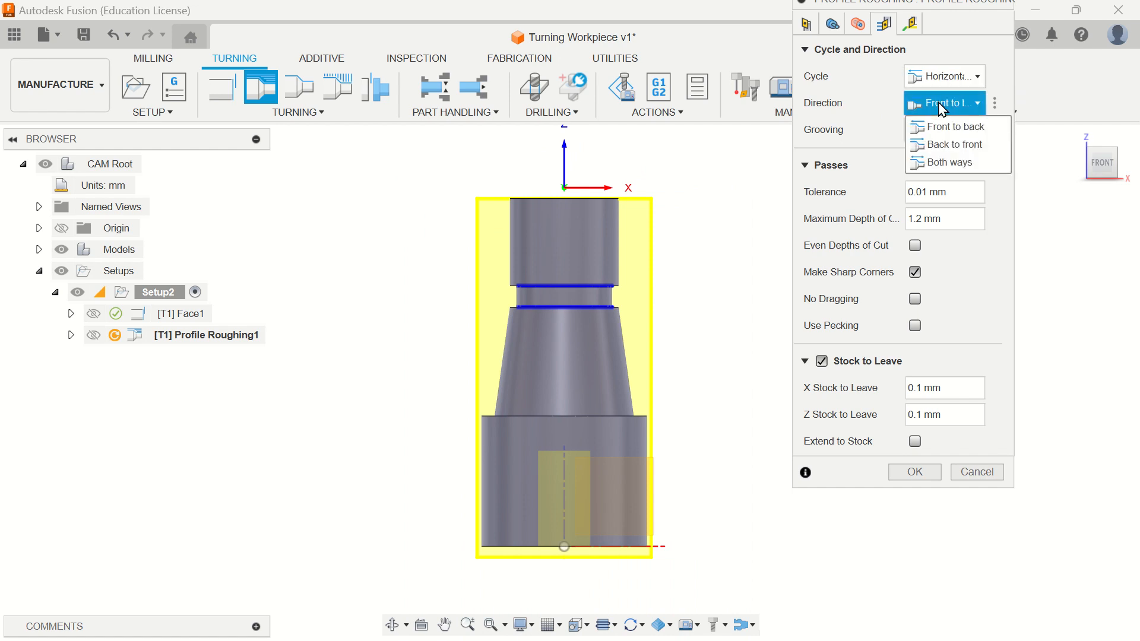
click(943, 109)
click(940, 128)
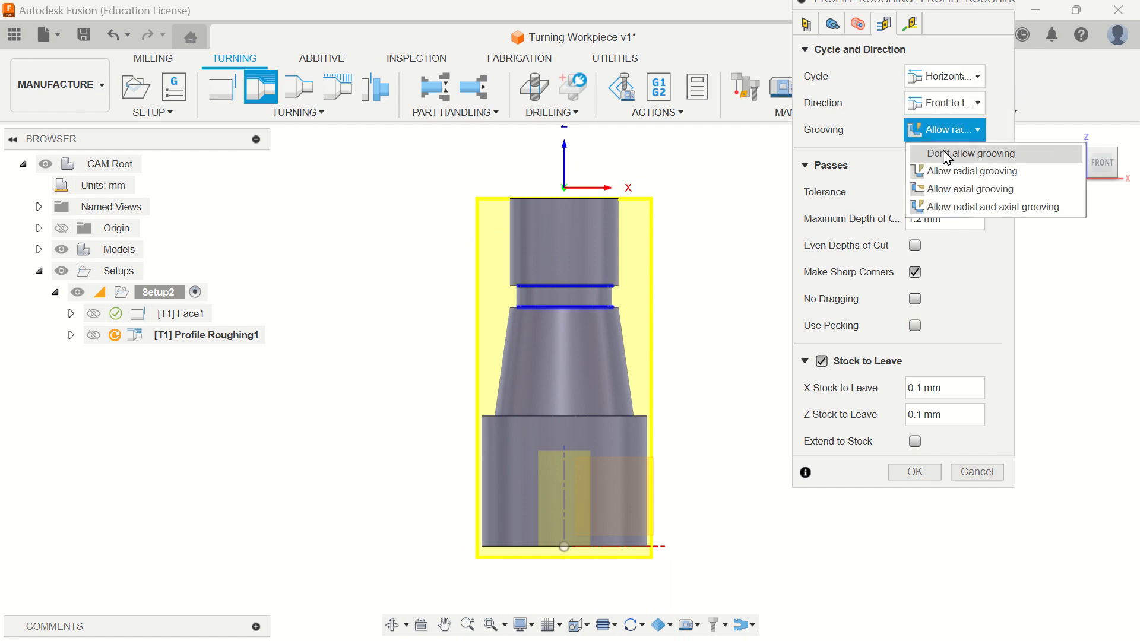
click(948, 156)
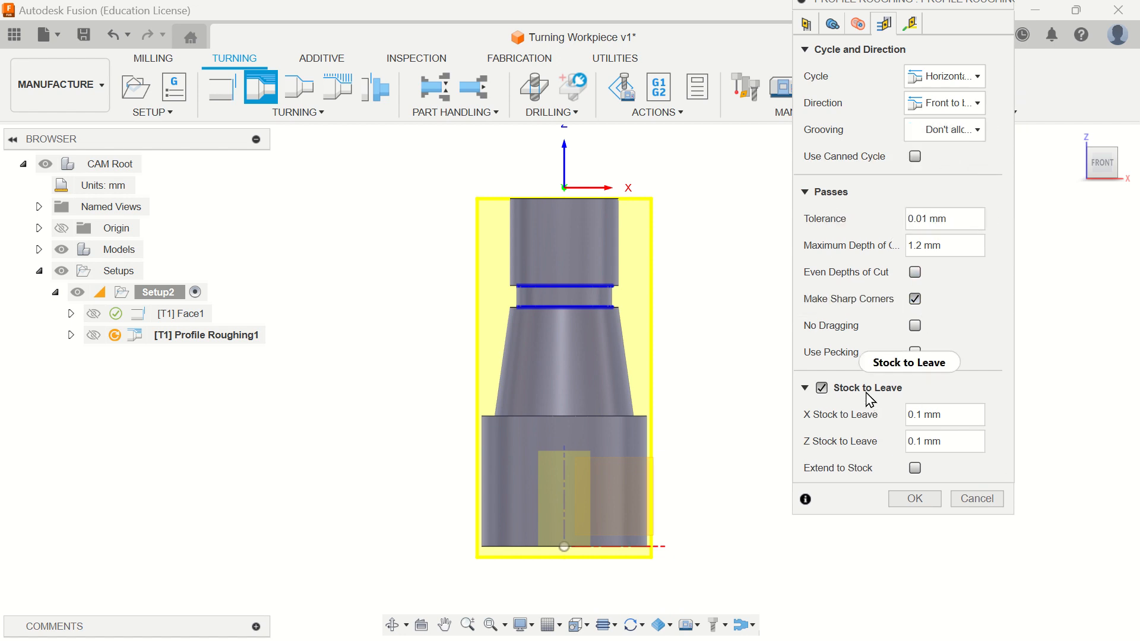
Check the roughing's stock-to-leave and linking settings, and accept the operation to generate its toolpath.
scroll(513, 178, up, 3)
scroll(601, 261, down, 2)
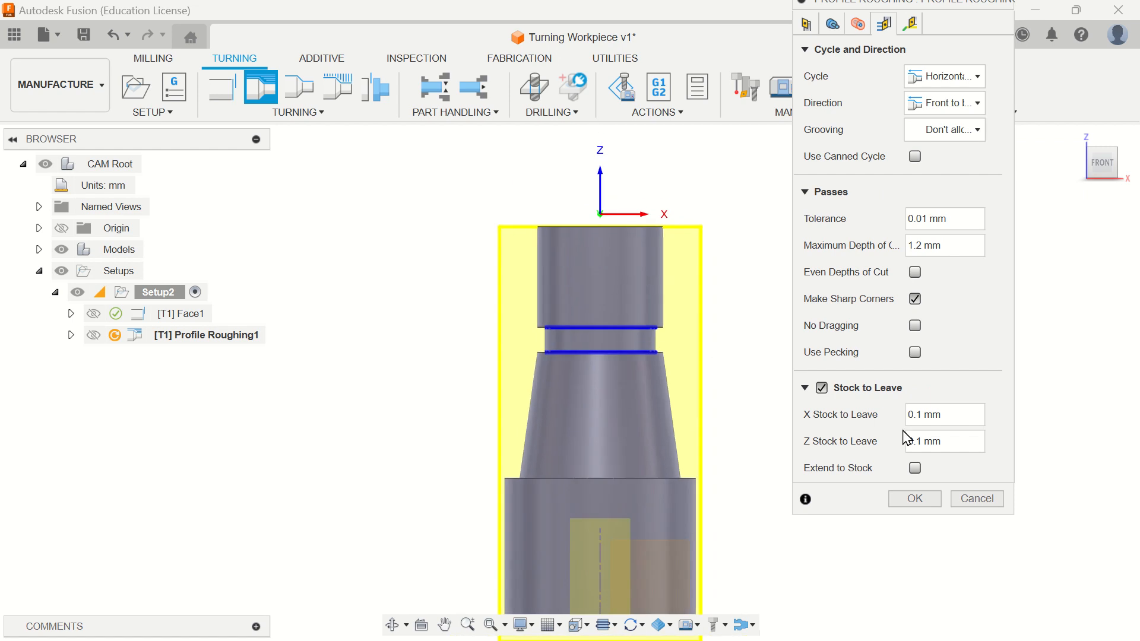
mouse_move(950, 422)
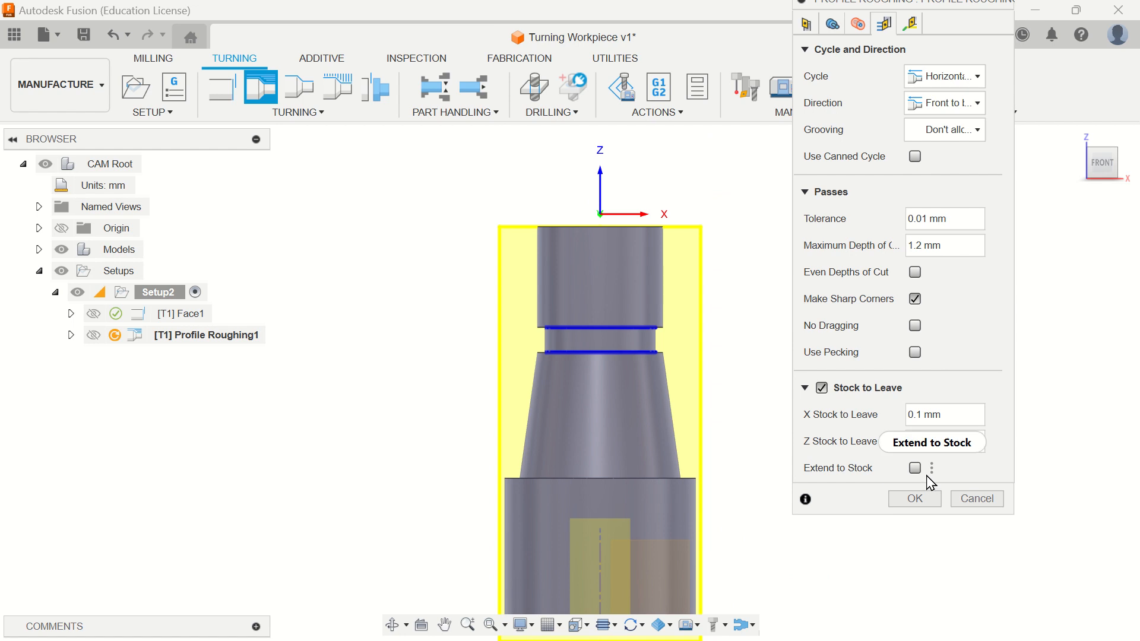
click(910, 24)
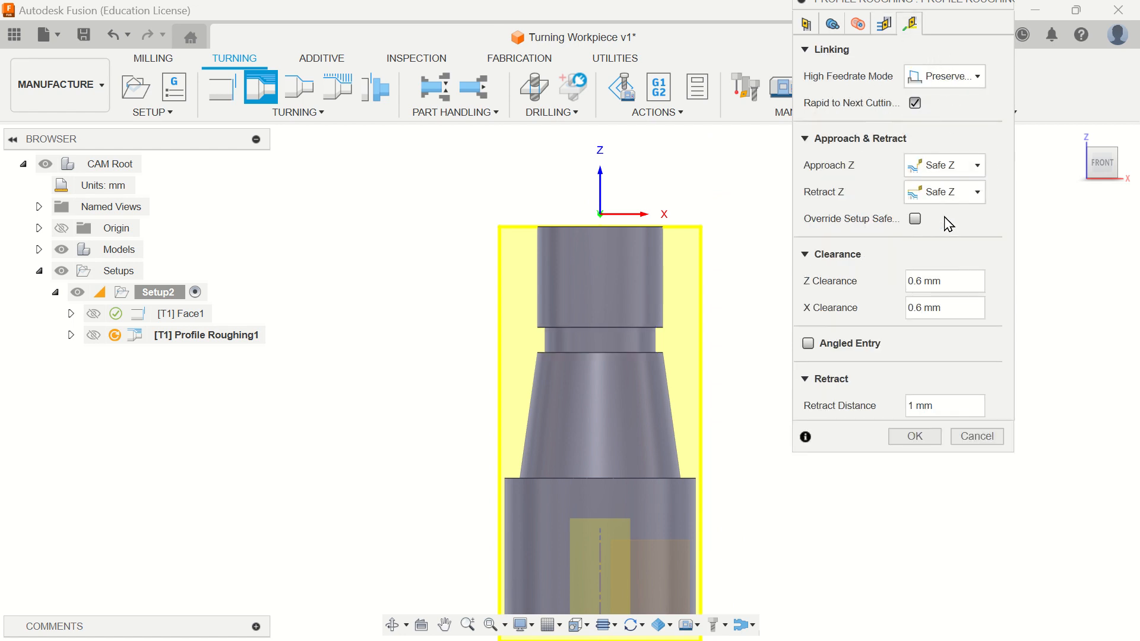
click(915, 436)
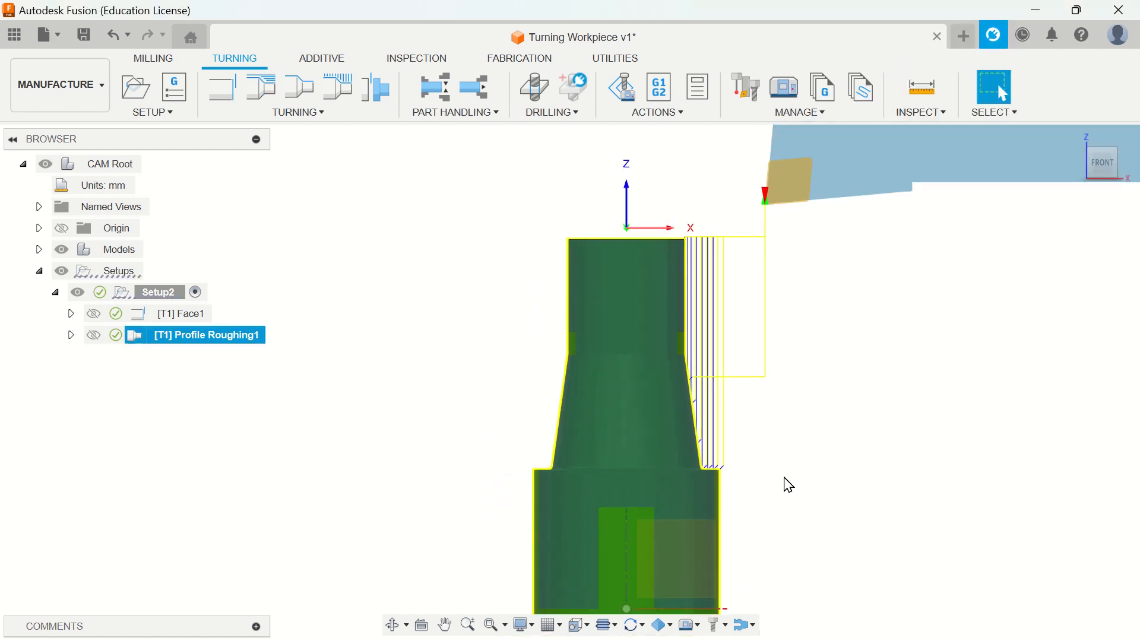
Inspect the Profile Roughing1 toolpath, play its simulation on the stock and exit the simulation.
scroll(784, 481, up, 2)
scroll(784, 482, down, 1)
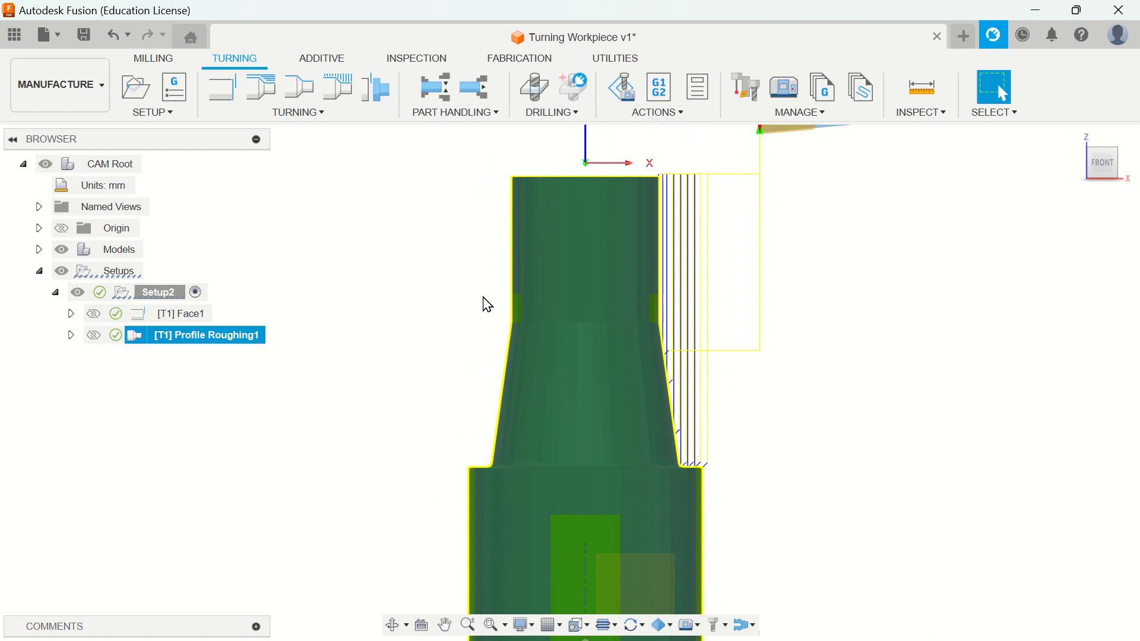
click(1082, 145)
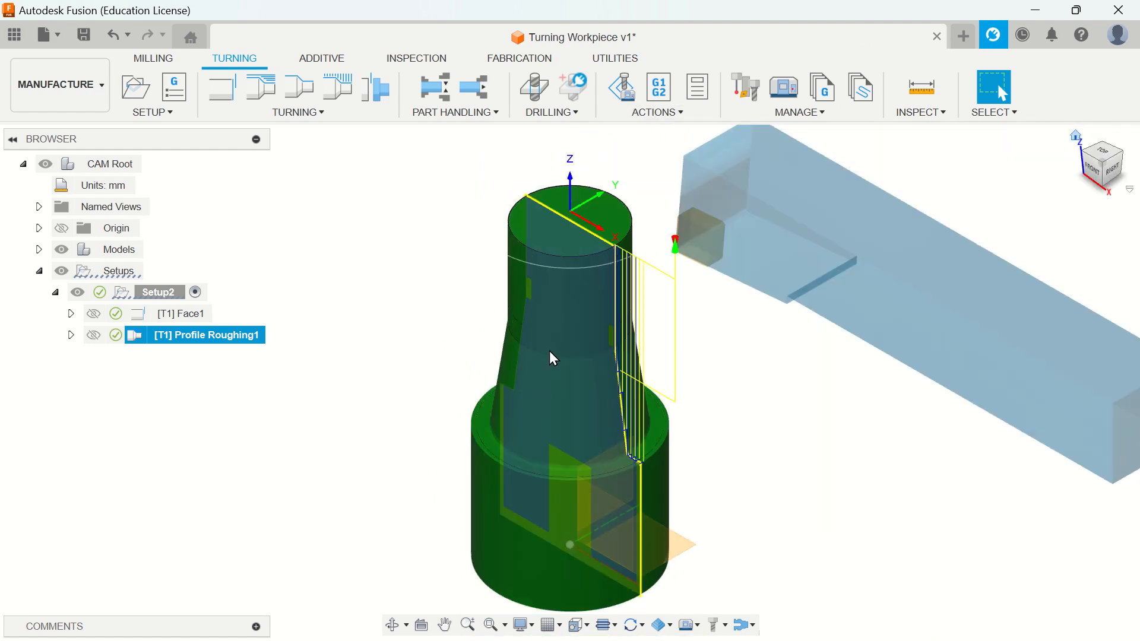
right_click(234, 338)
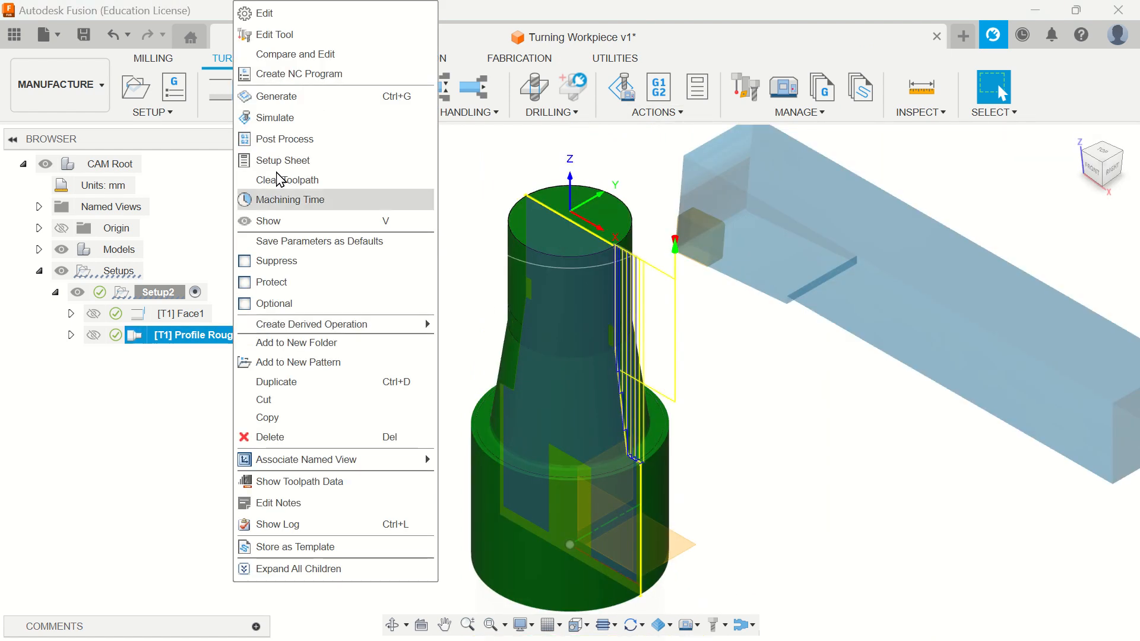
click(284, 127)
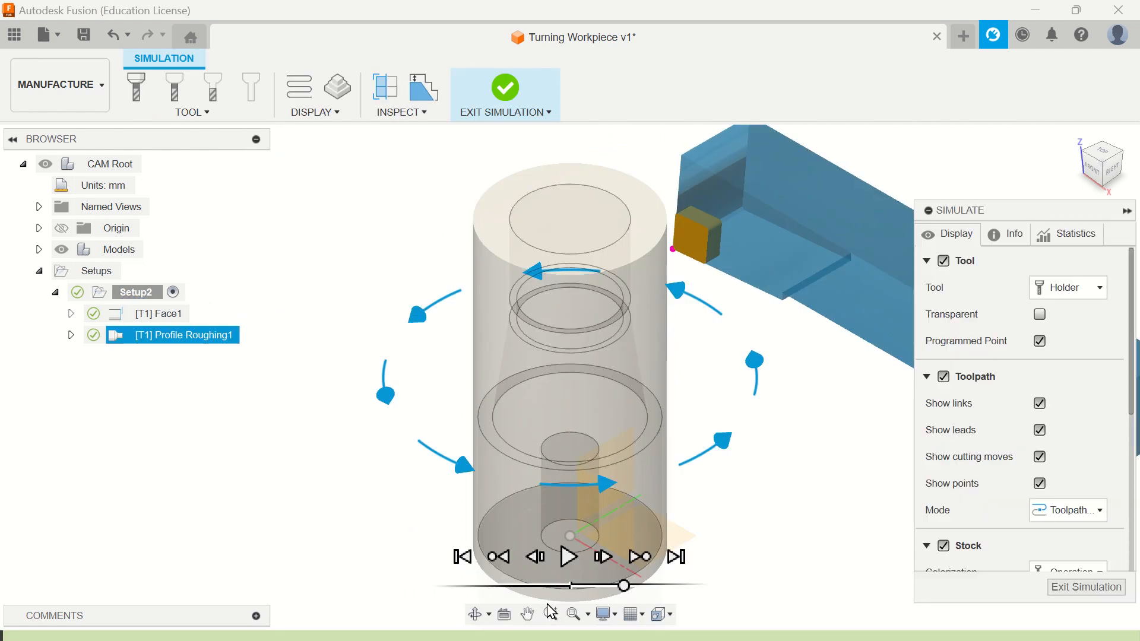
click(569, 556)
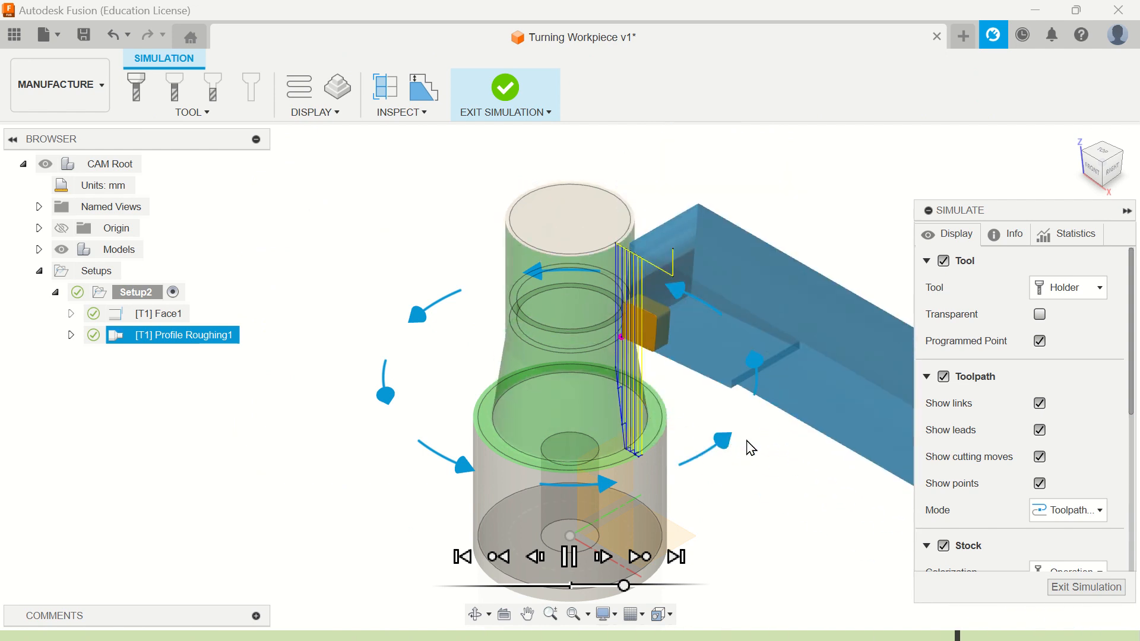
click(1065, 587)
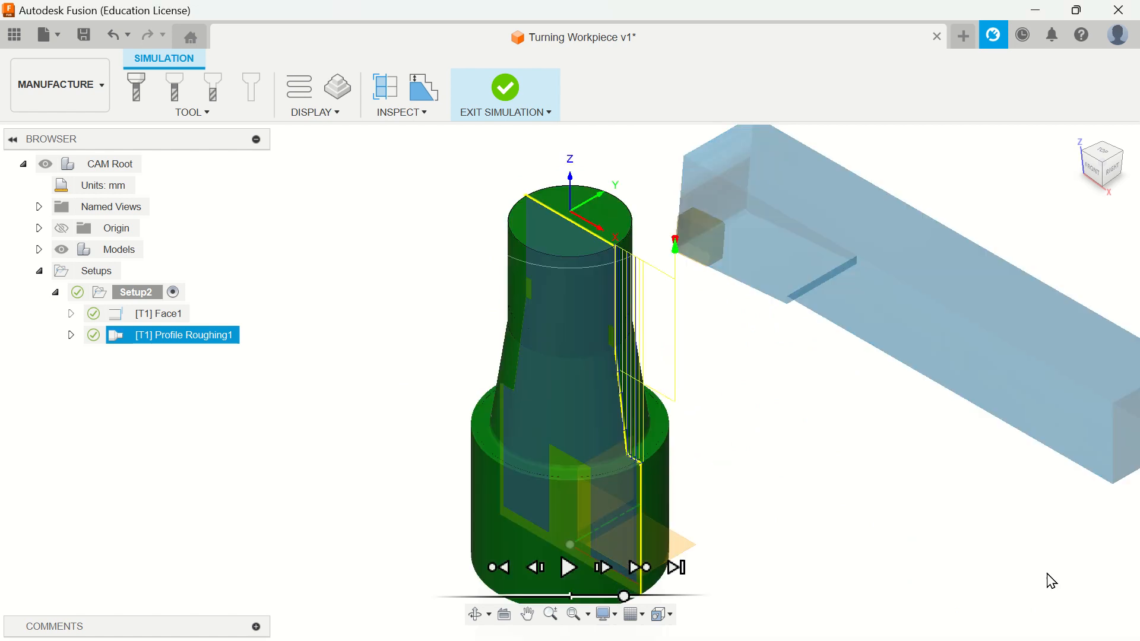
Create a Turning Profile Finishing operation derived from Profile Roughing1.
right_click(197, 336)
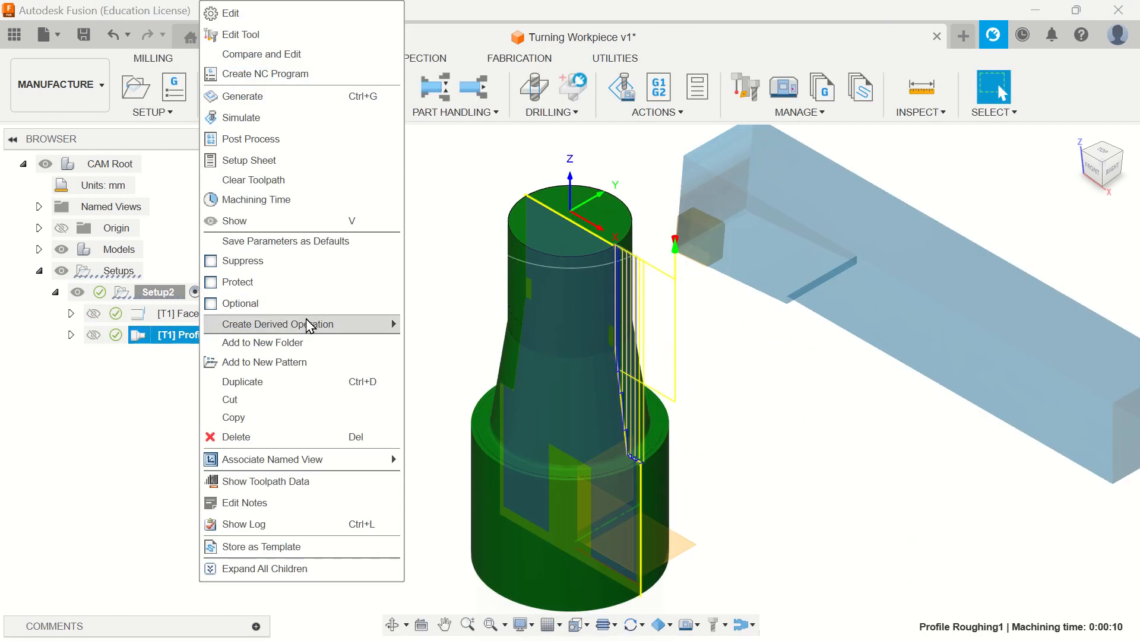
mouse_move(309, 325)
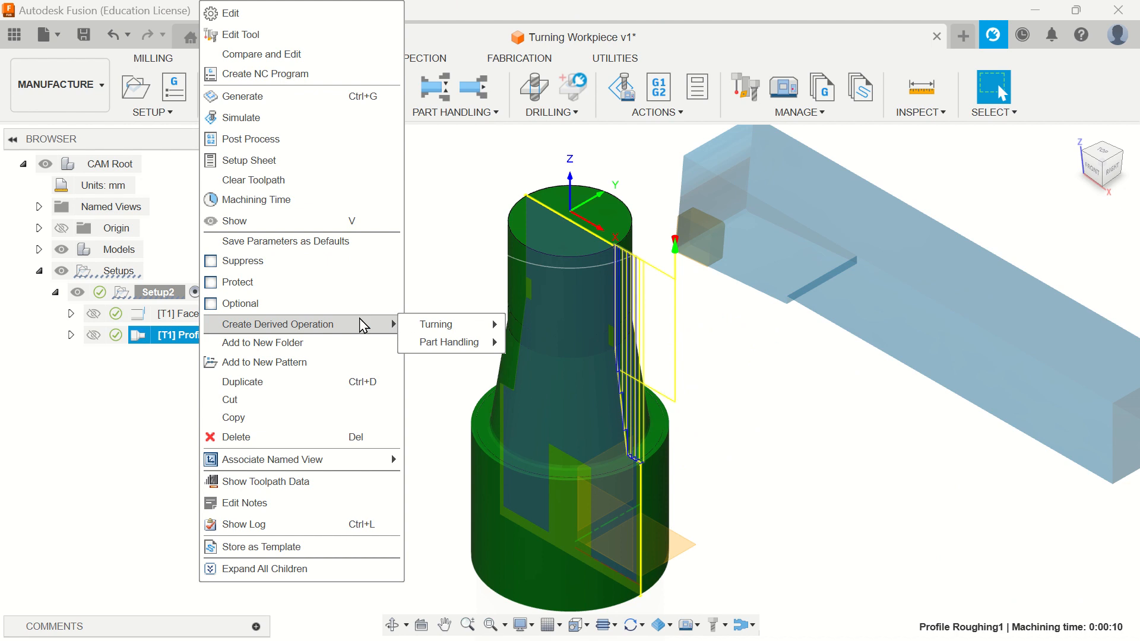
click(179, 340)
right_click(181, 343)
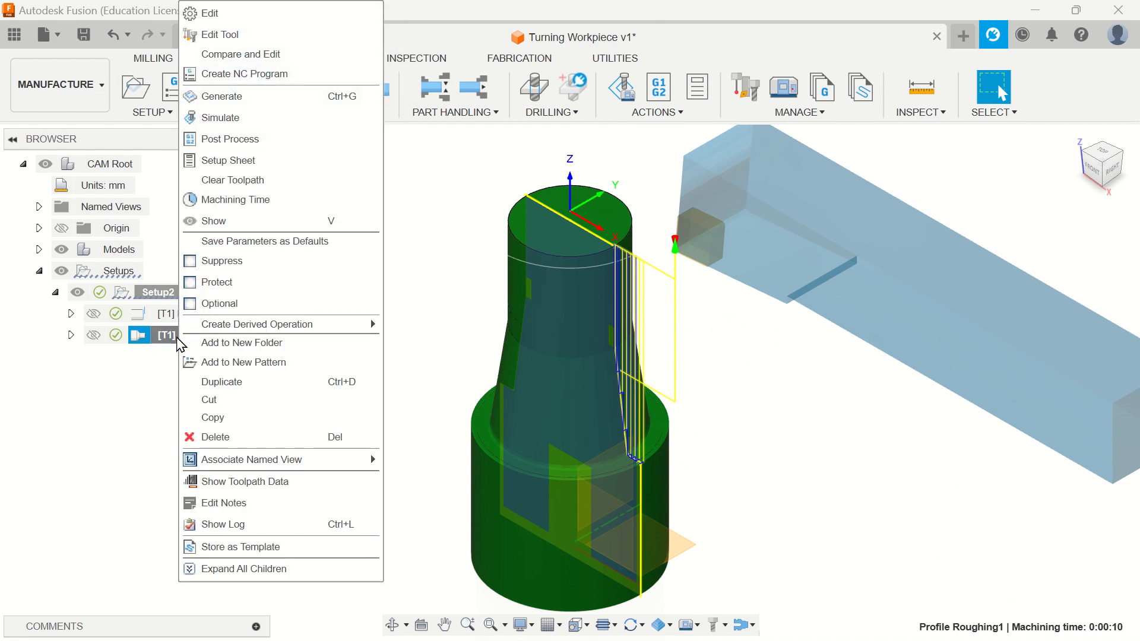
mouse_move(232, 325)
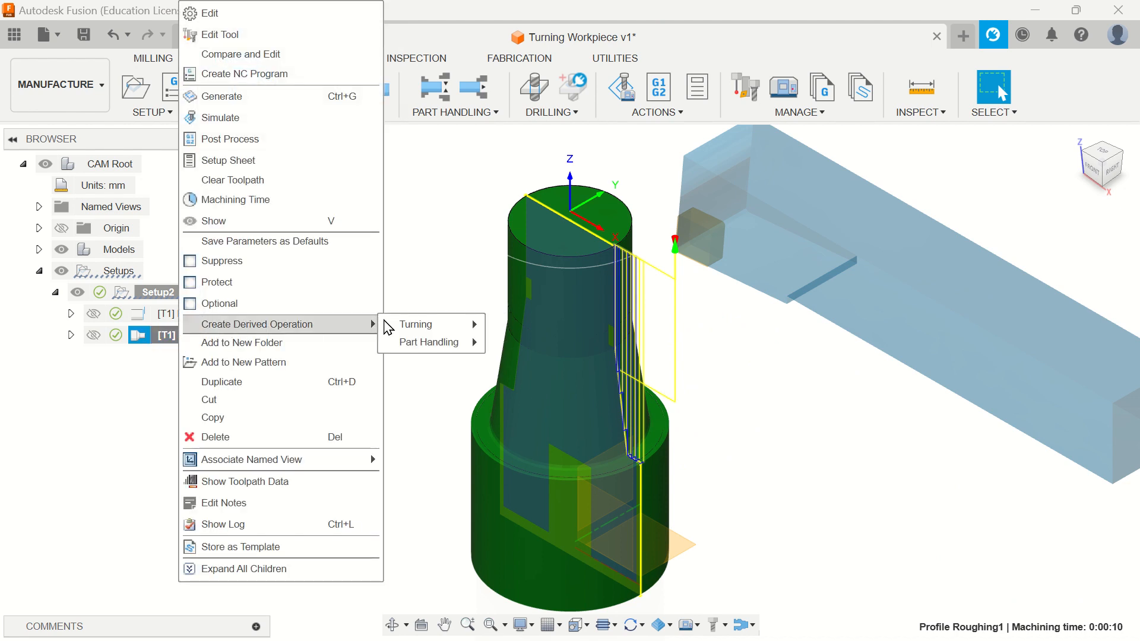
mouse_move(416, 324)
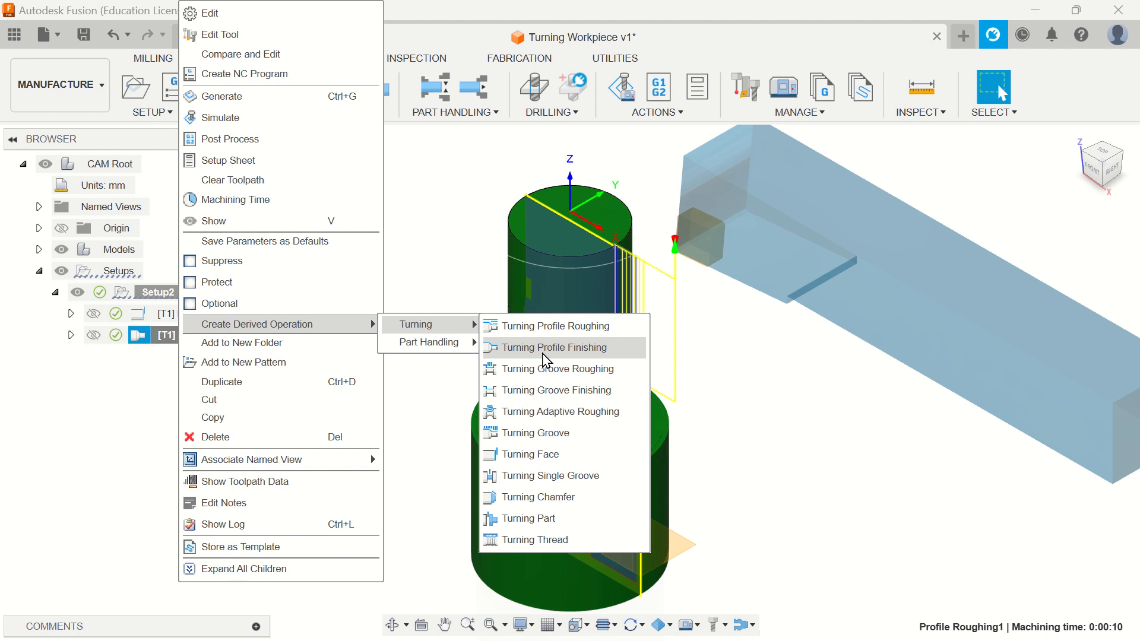
click(561, 349)
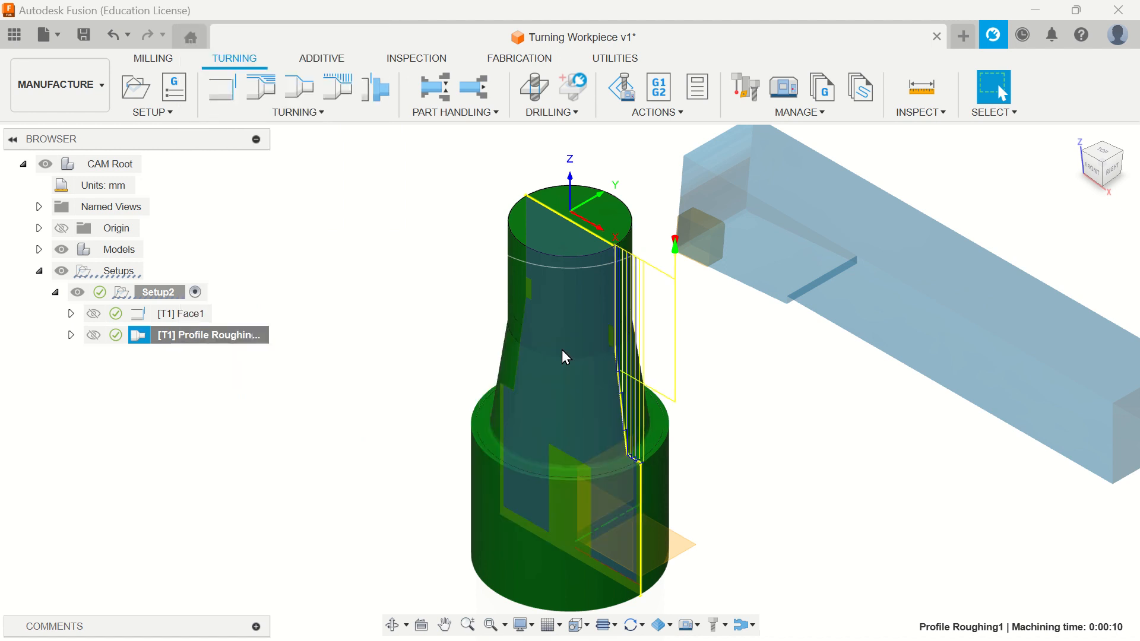
drag(706, 334, 313, 27)
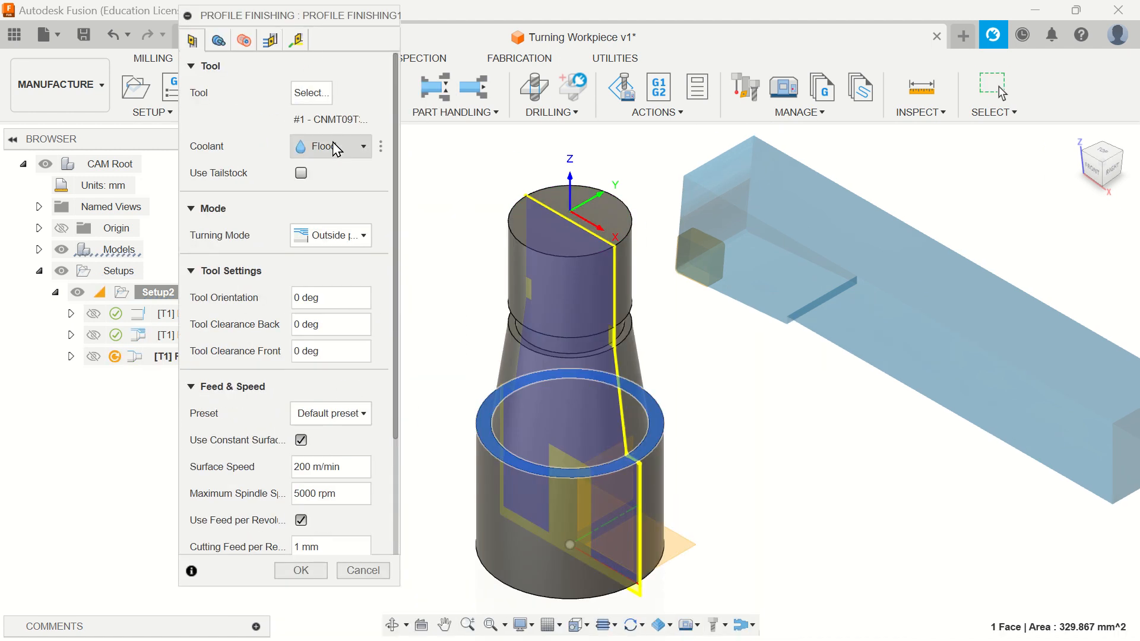
Review the finishing's inherited geometry, radii and passes, and turn off its lead-in and lead-out.
click(219, 42)
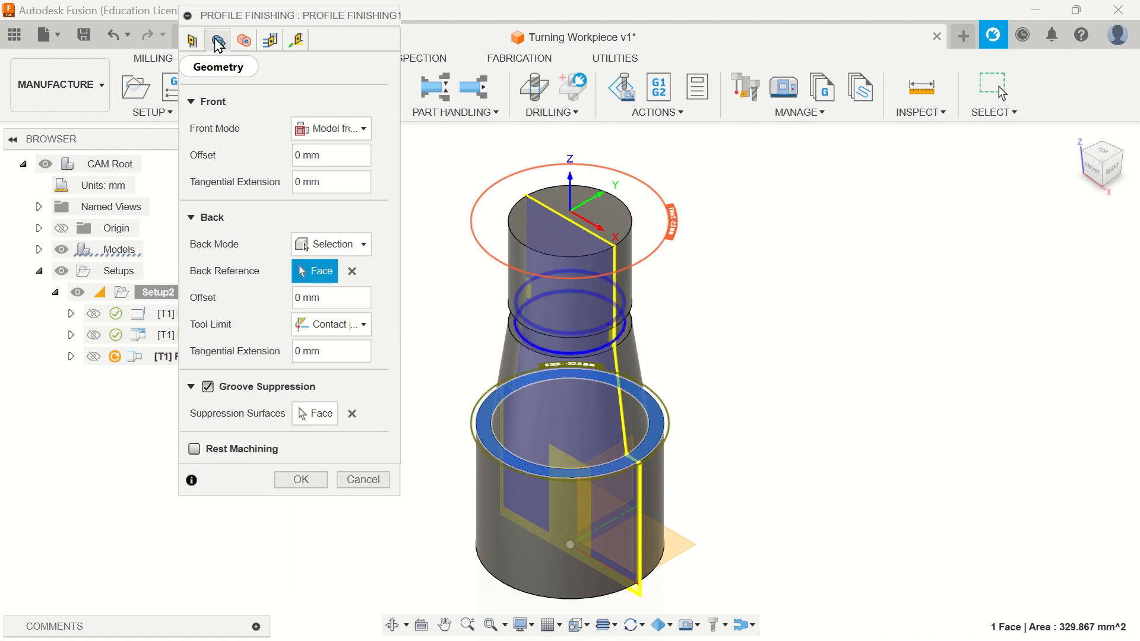
click(245, 43)
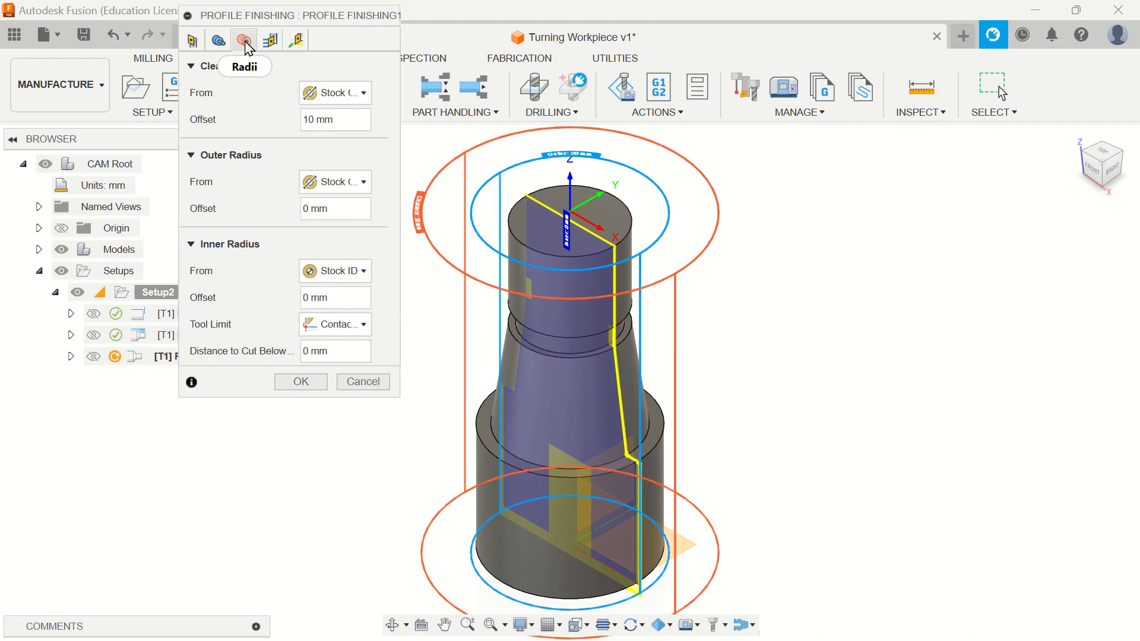
click(270, 41)
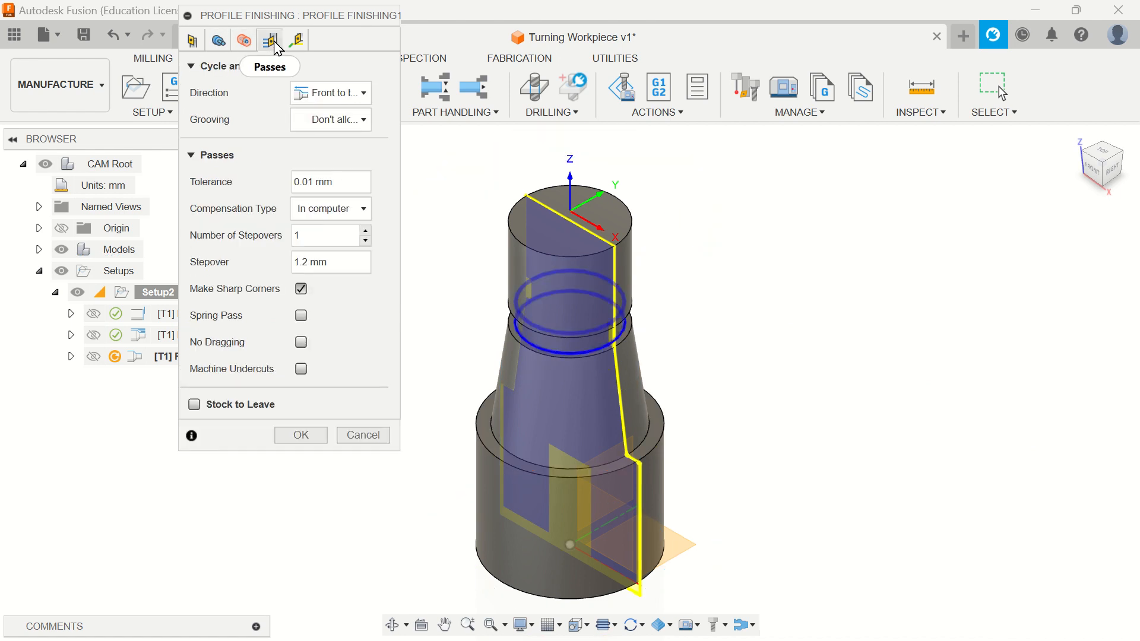
click(298, 43)
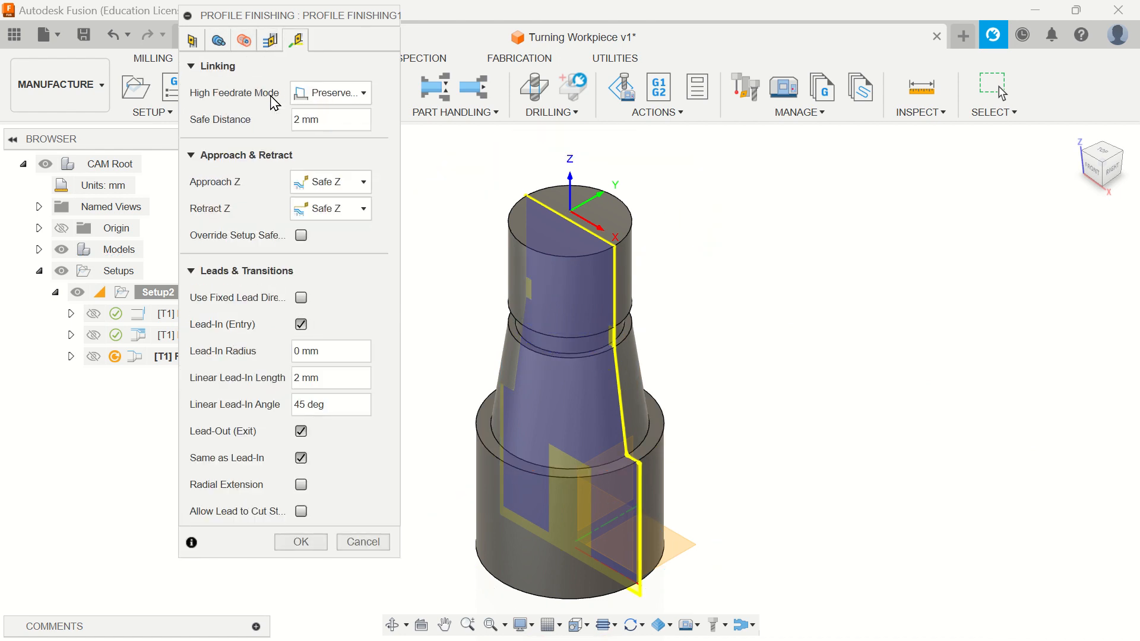
click(301, 325)
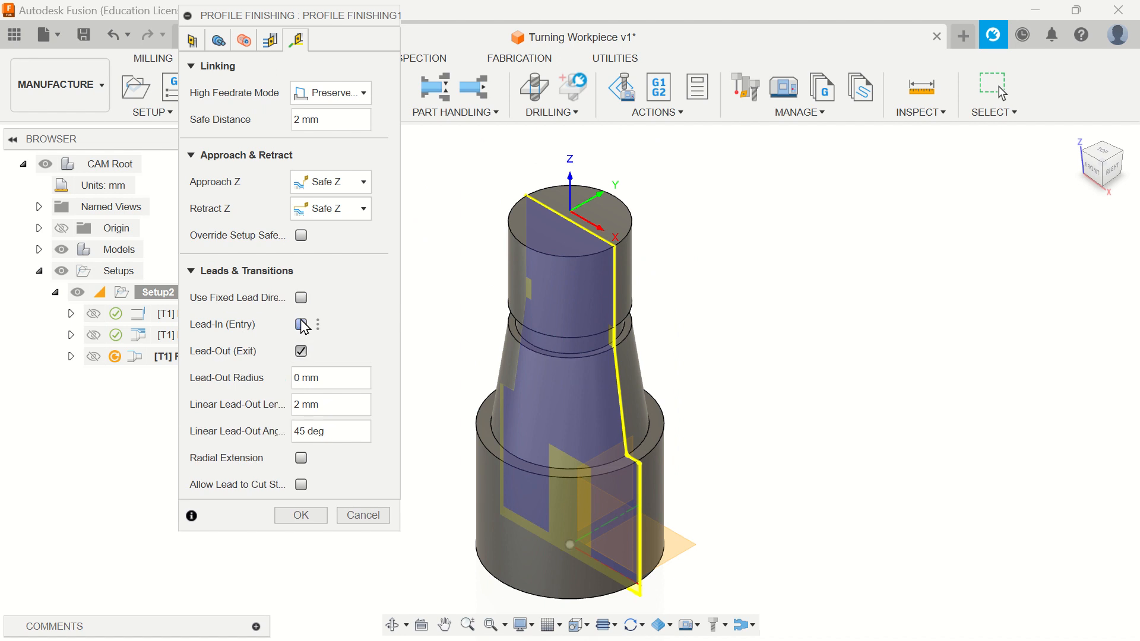
click(301, 351)
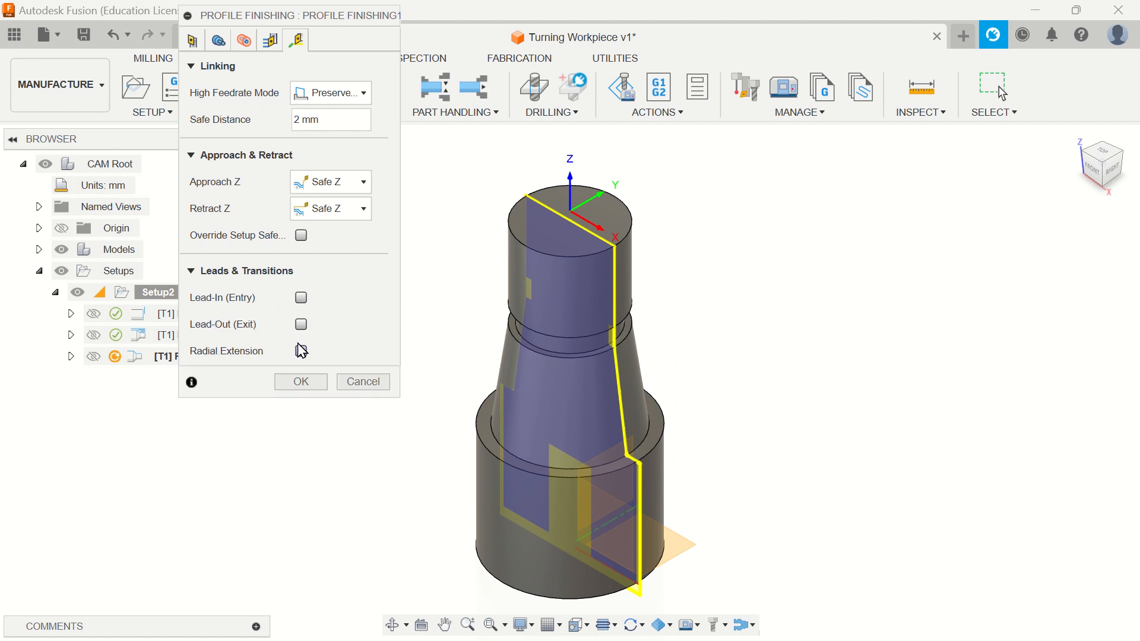
Accept the Profile Finishing1 operation to generate its toolpath, play its simulation and exit the simulation.
click(300, 381)
click(244, 358)
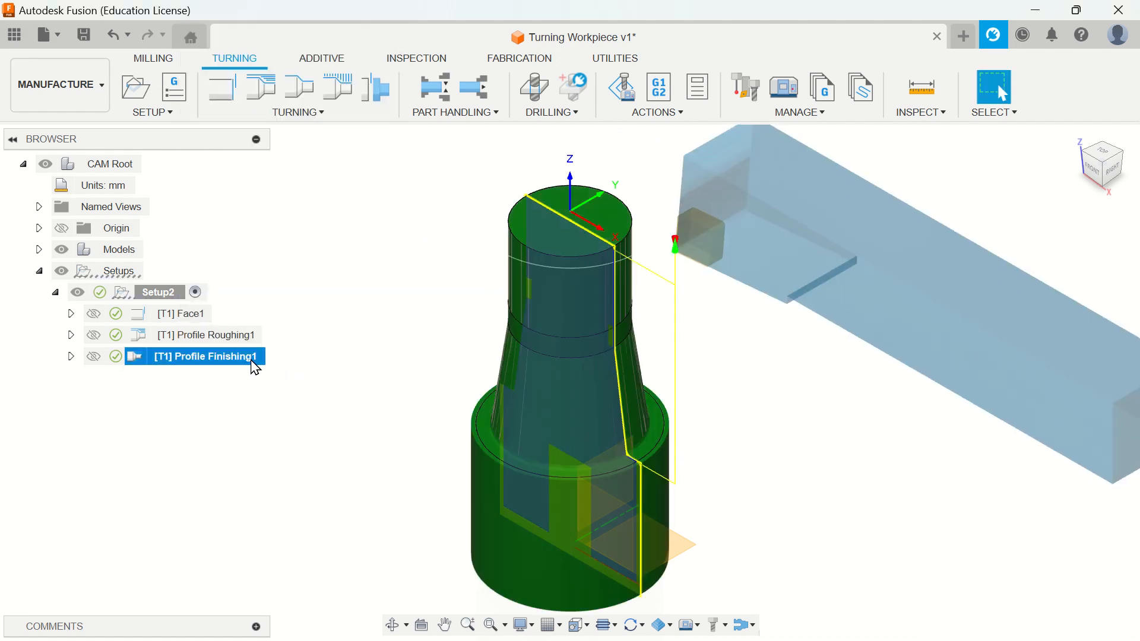
right_click(241, 363)
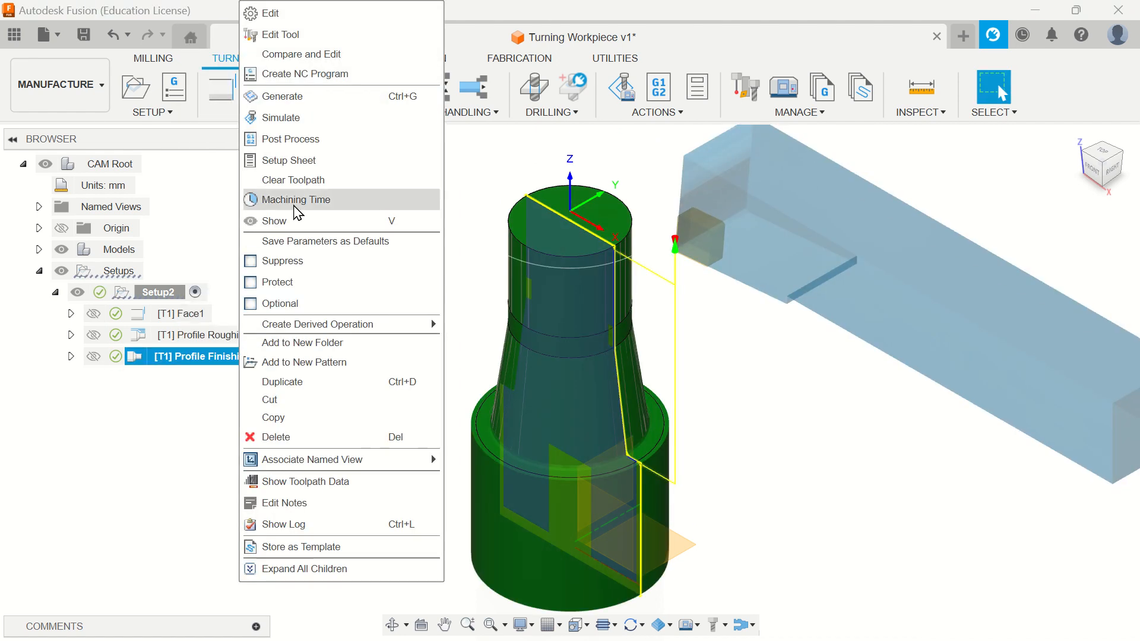
click(294, 117)
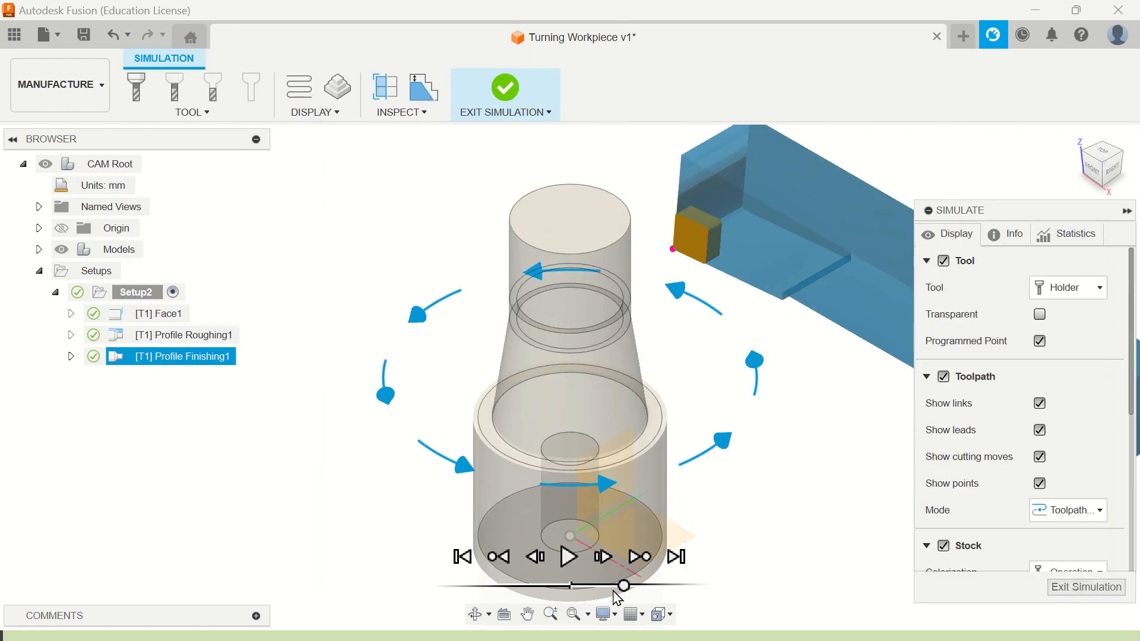
click(568, 557)
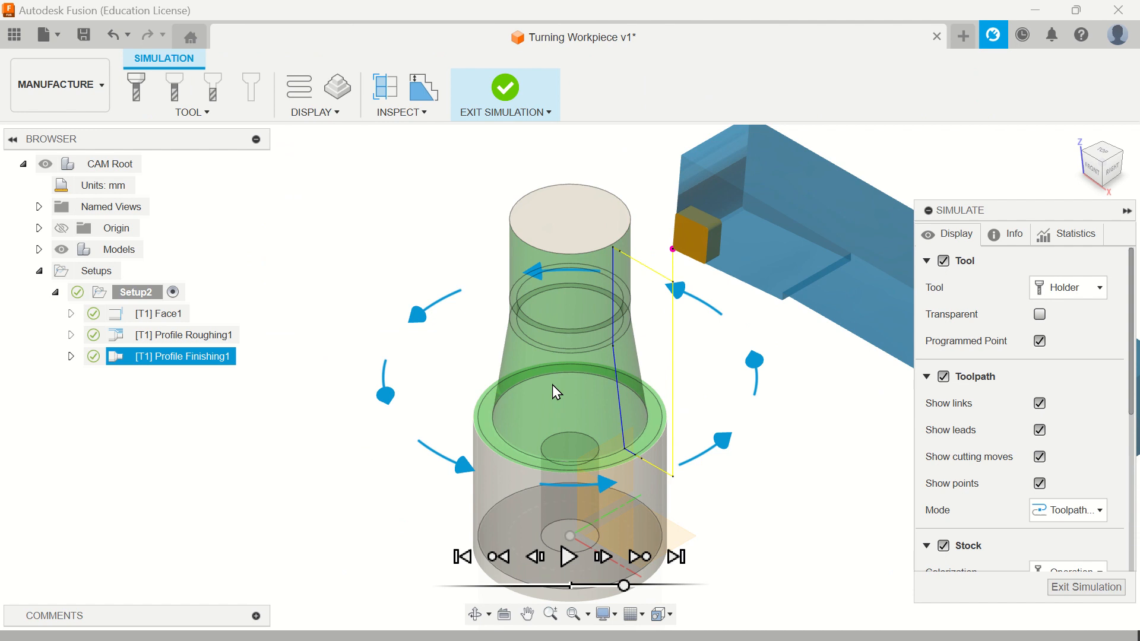
click(1082, 589)
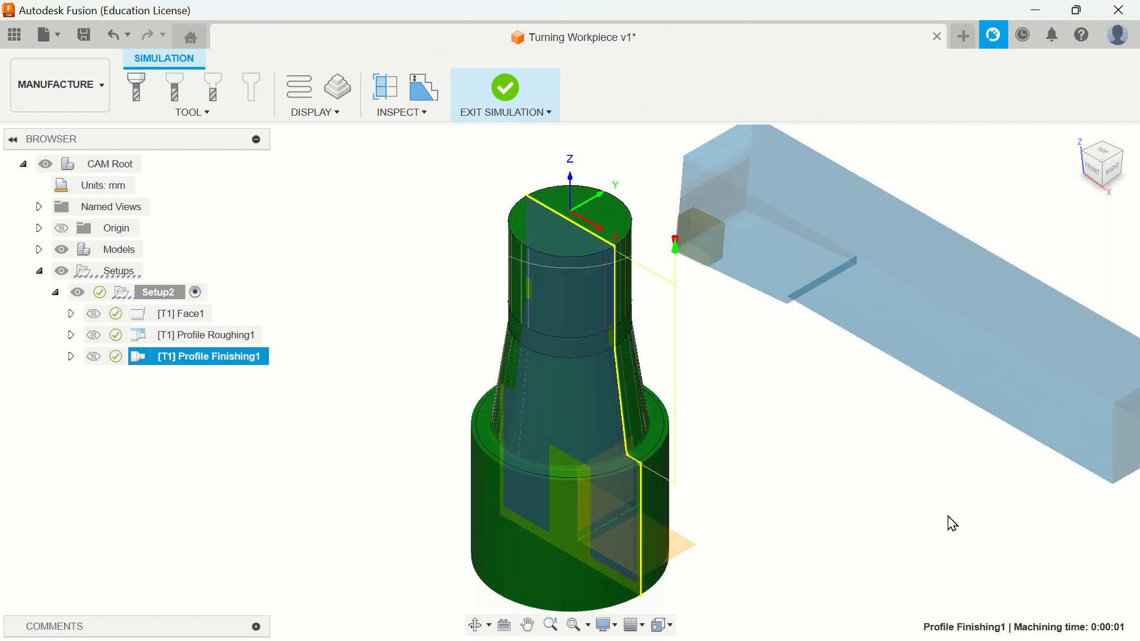
Inspect the finishing toolpath along the groove and taper in the front view.
click(1094, 180)
scroll(617, 297, up, 5)
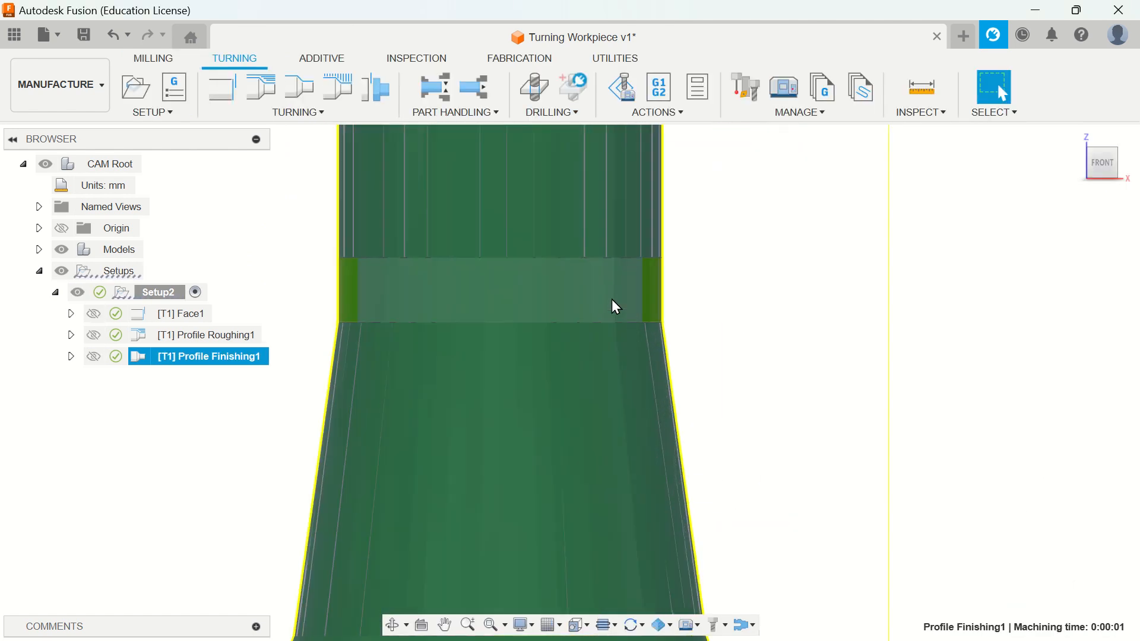
scroll(616, 306, up, 3)
scroll(675, 291, down, 6)
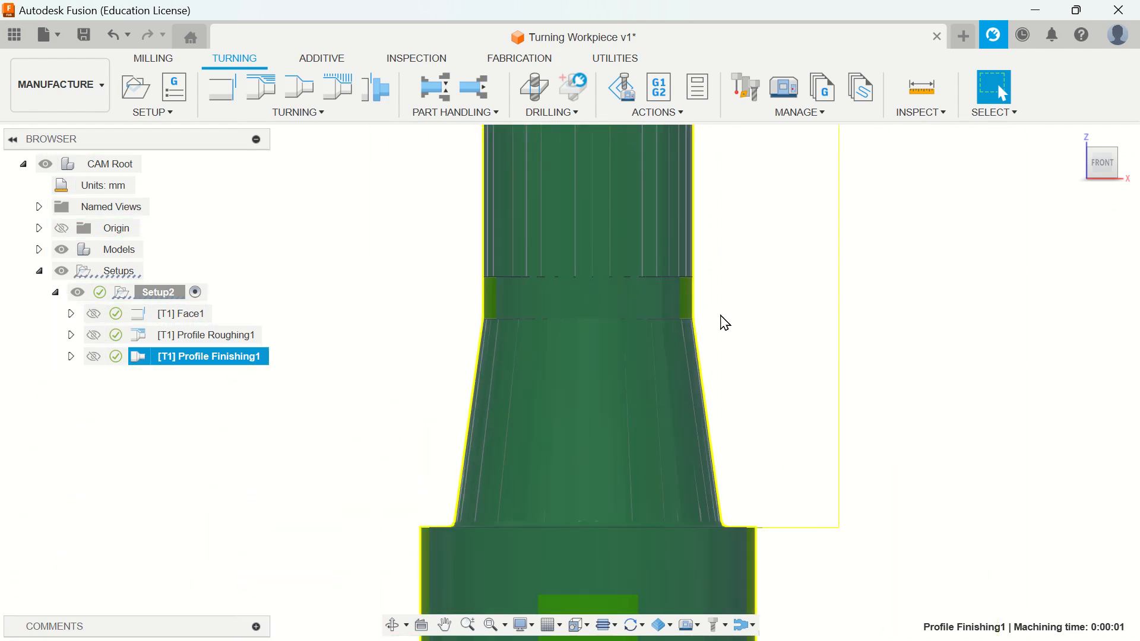
scroll(724, 323, down, 3)
scroll(829, 315, down, 2)
middle_drag(825, 414, 717, 381)
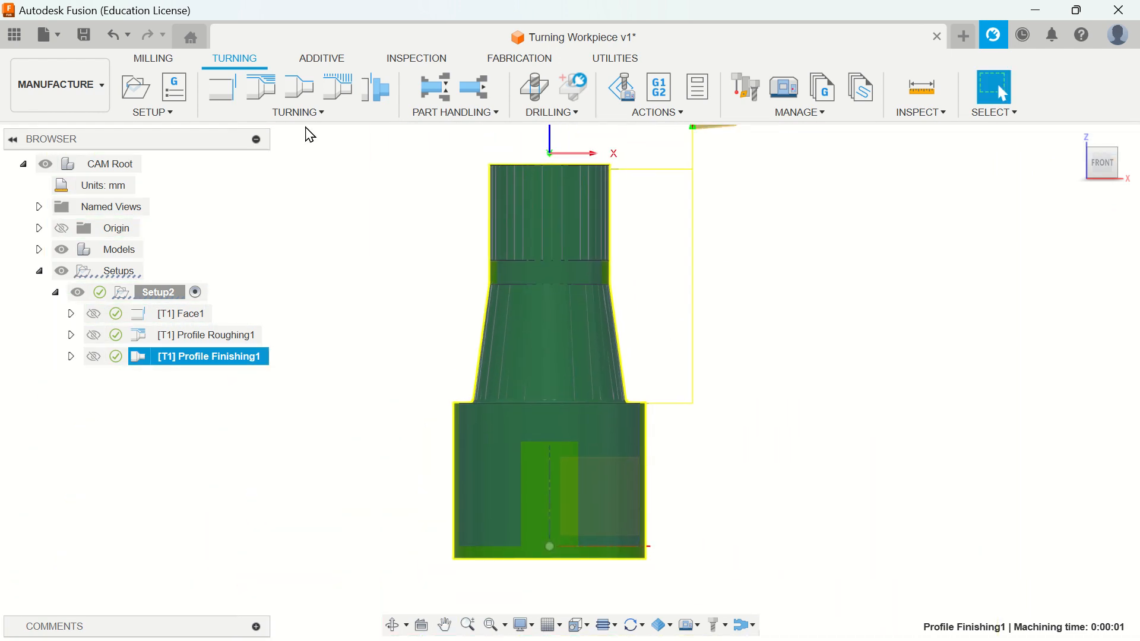
Create a Turning Groove Roughing operation using the OD Grooving tool with 0.8 mm corner radius from Turning Tools (Metric).
click(305, 115)
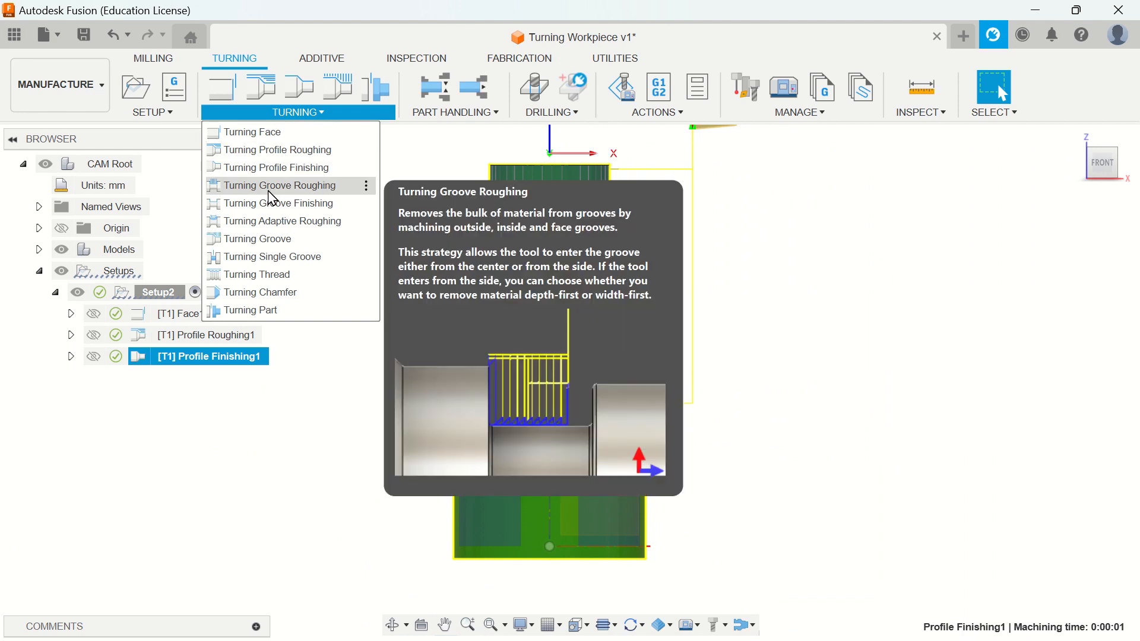
click(263, 192)
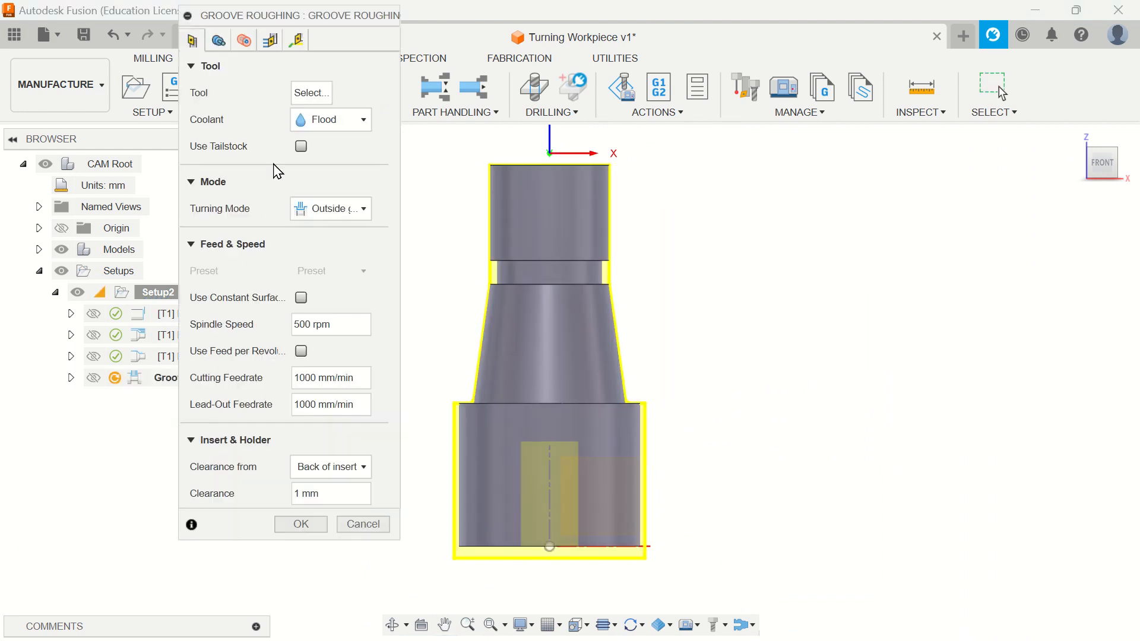
click(307, 95)
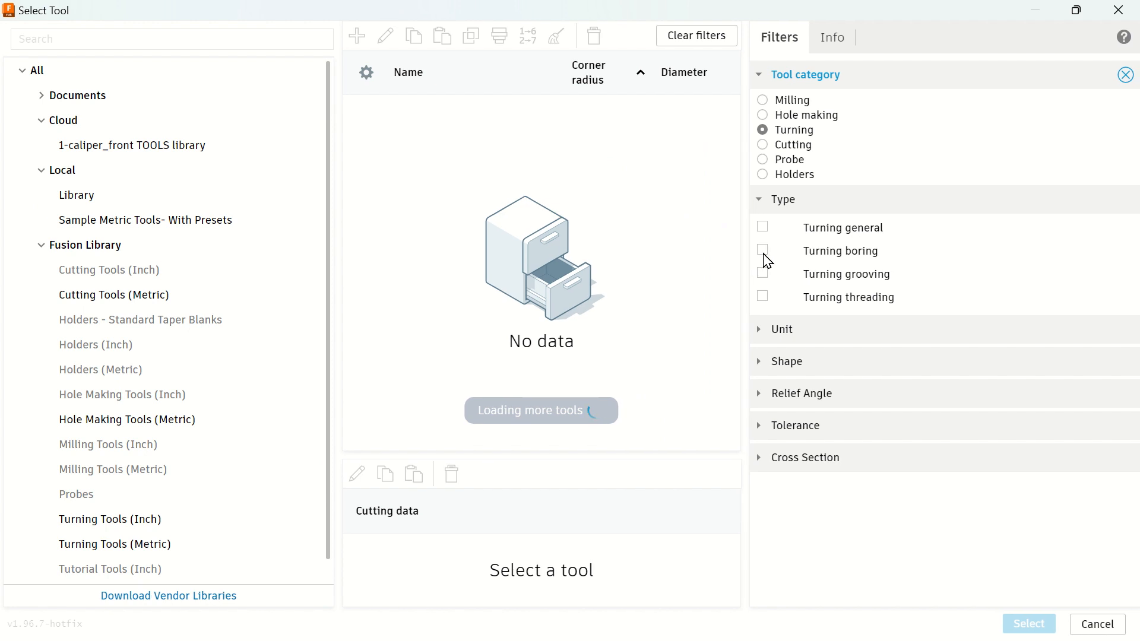
click(764, 274)
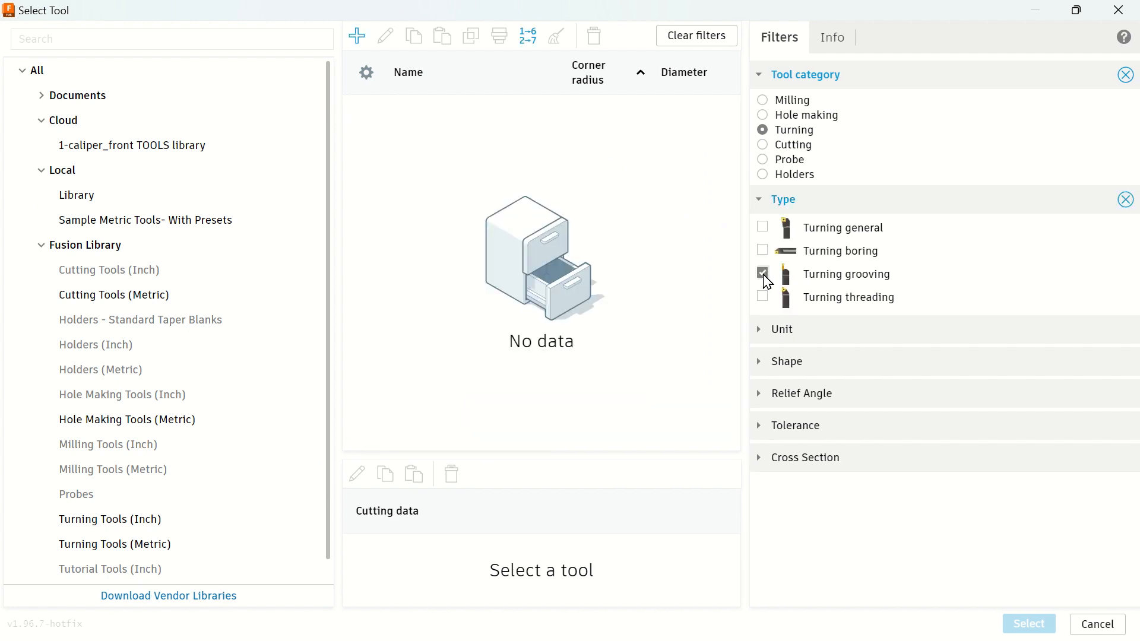
click(90, 543)
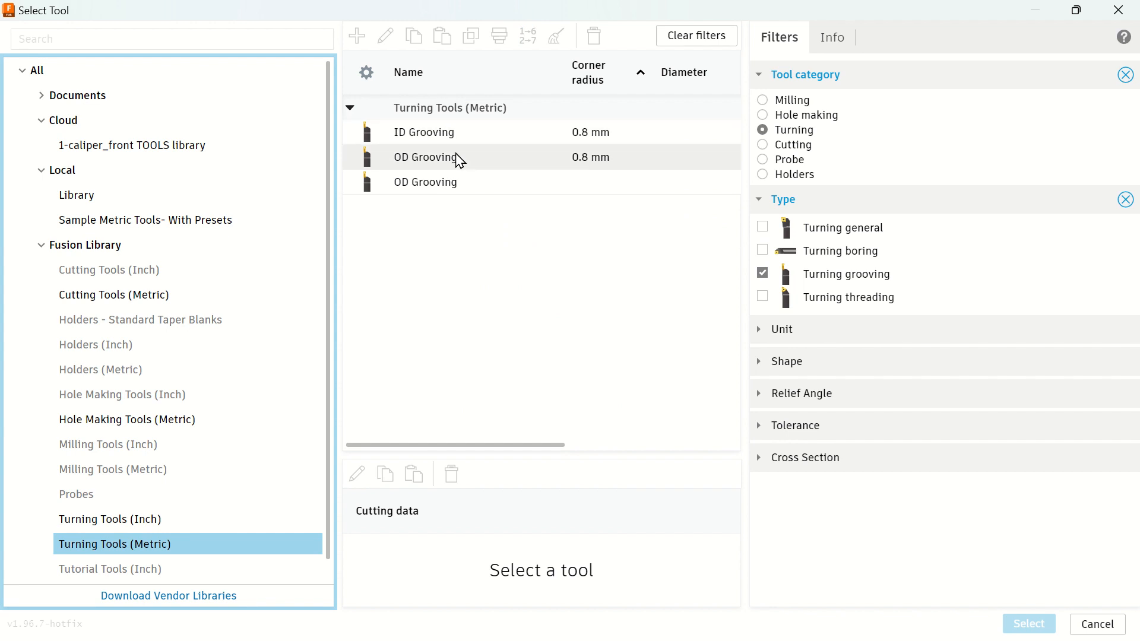
click(460, 159)
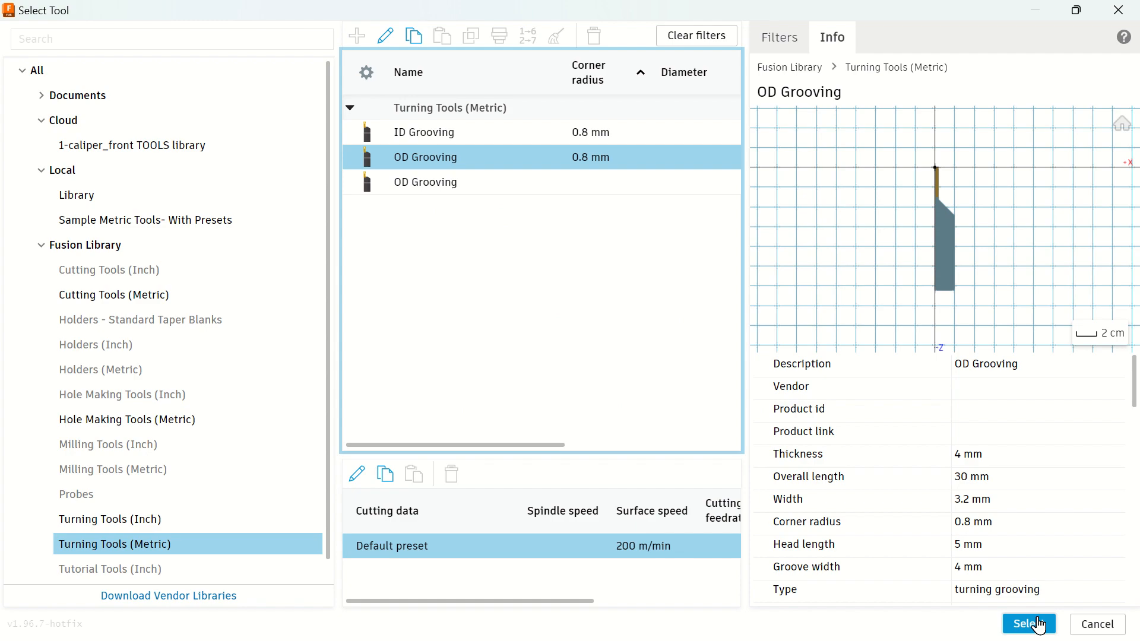
click(1038, 624)
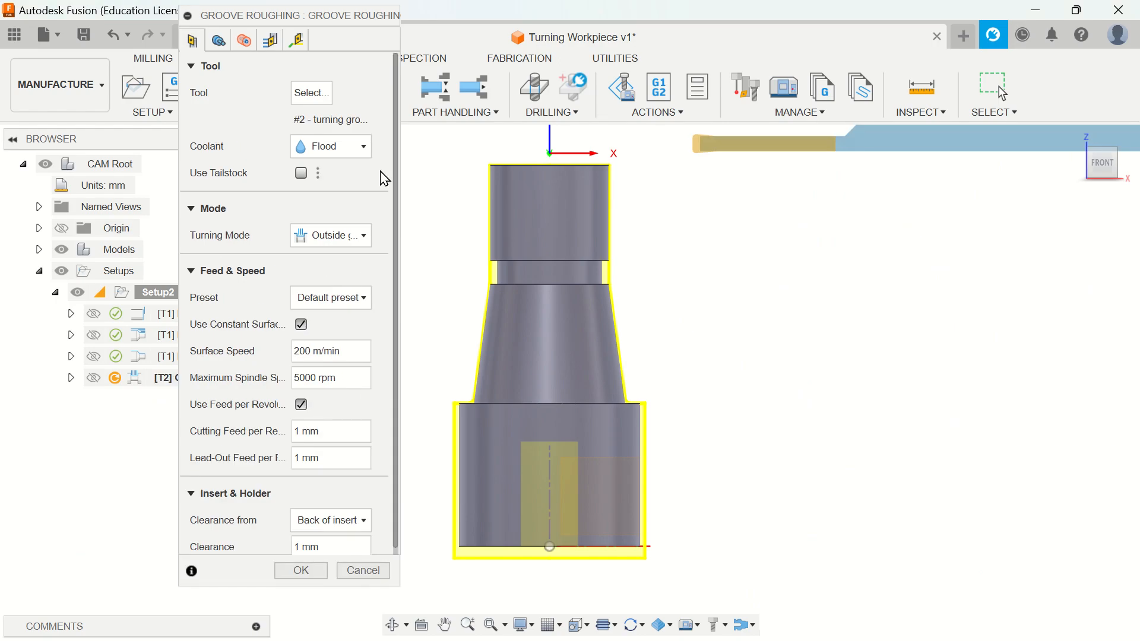
Set the groove roughing's turning mode to Outside grooving and keep the default feed and speed preset.
click(343, 236)
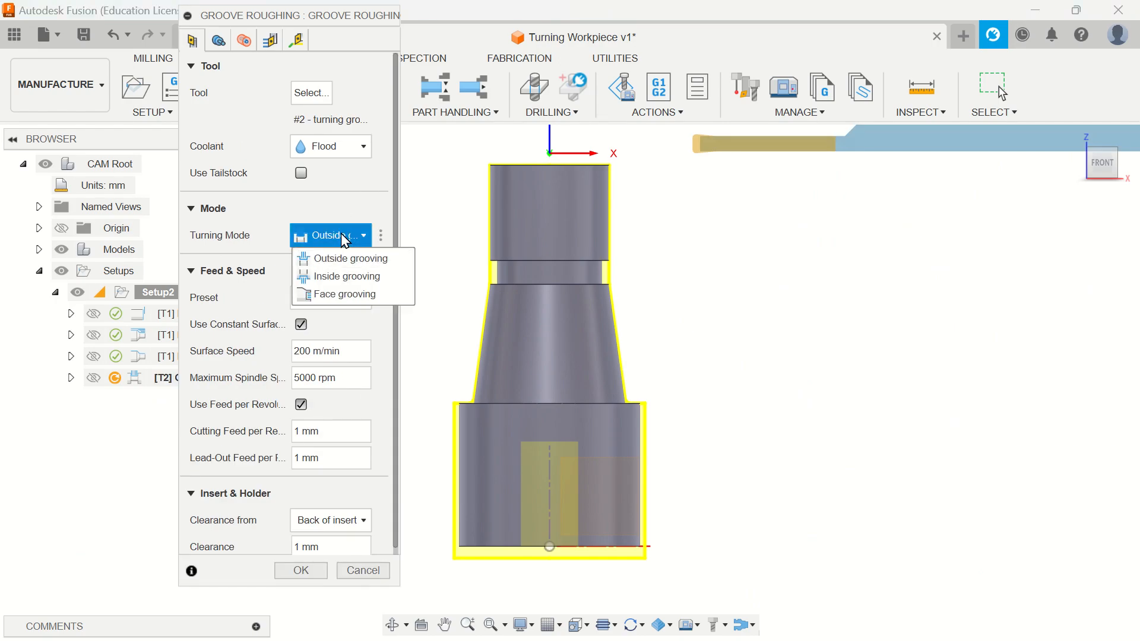
click(366, 258)
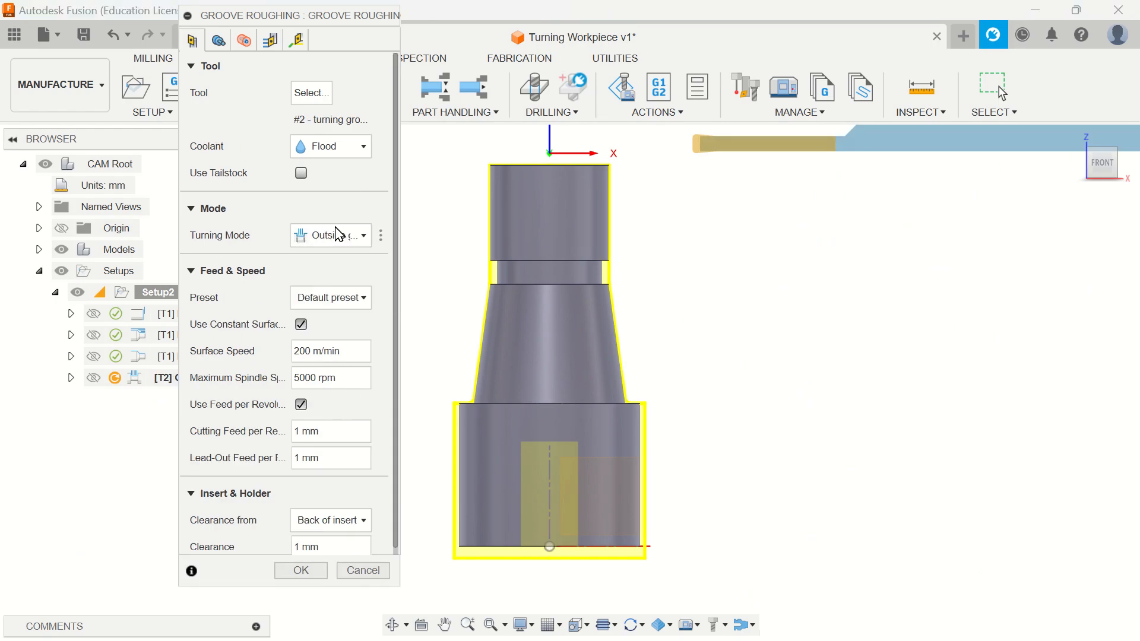
scroll(326, 440, down, 1)
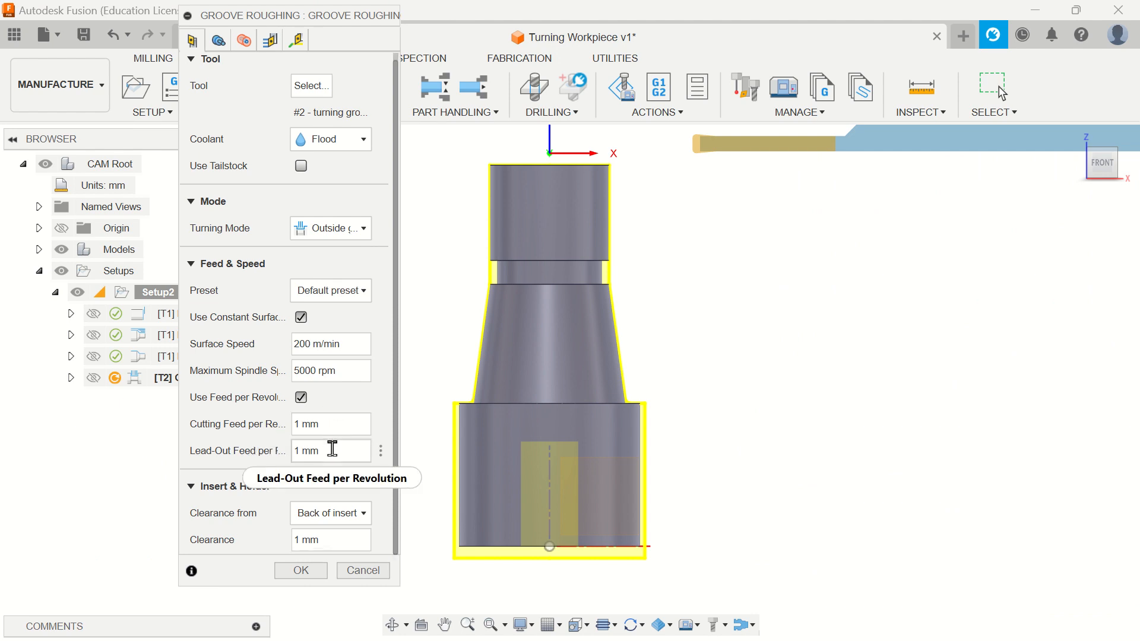
click(339, 288)
click(339, 289)
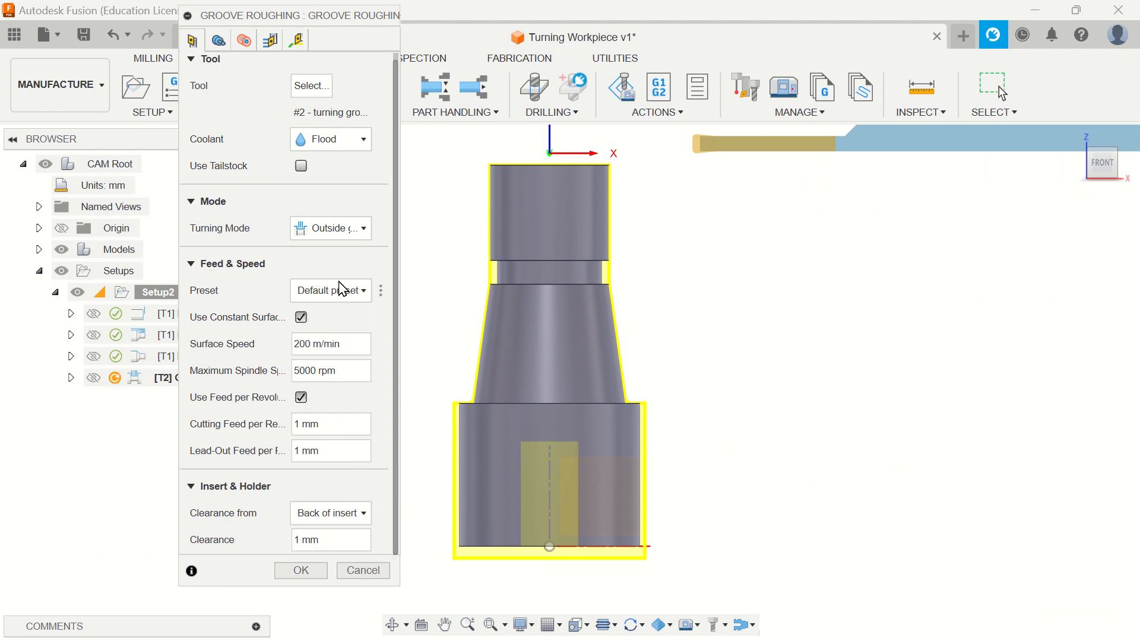
Set the groove roughing's back boundary to Selection, using the ring-shaped groove face at the top of the taper.
click(219, 41)
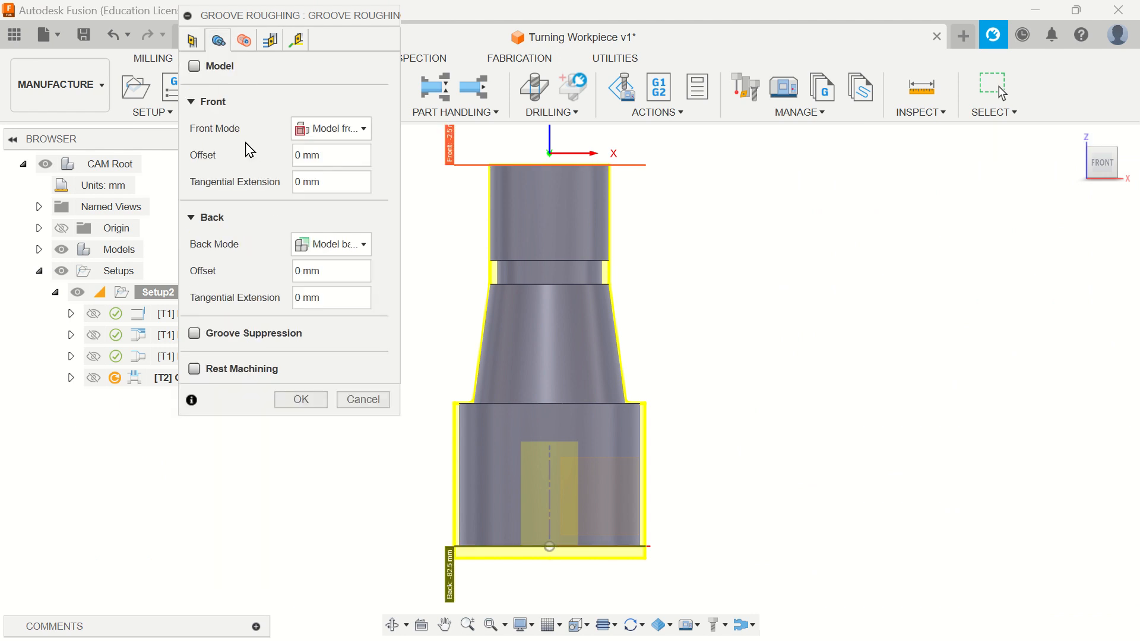
scroll(573, 268, up, 2)
middle_drag(603, 316, 725, 369)
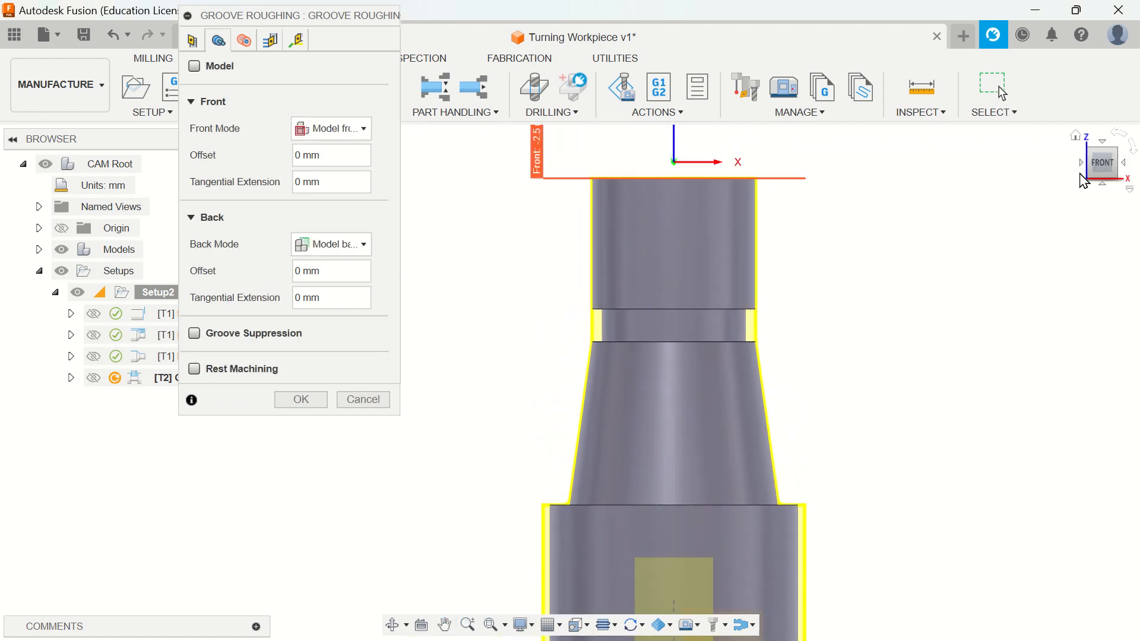
click(1078, 137)
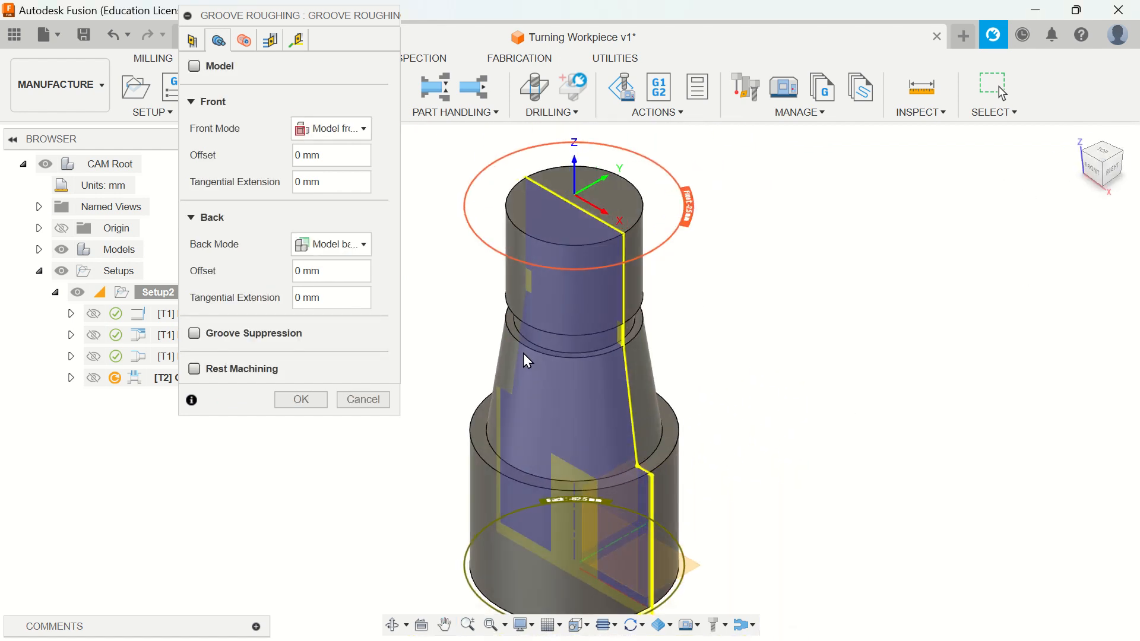
scroll(516, 338, up, 4)
click(331, 244)
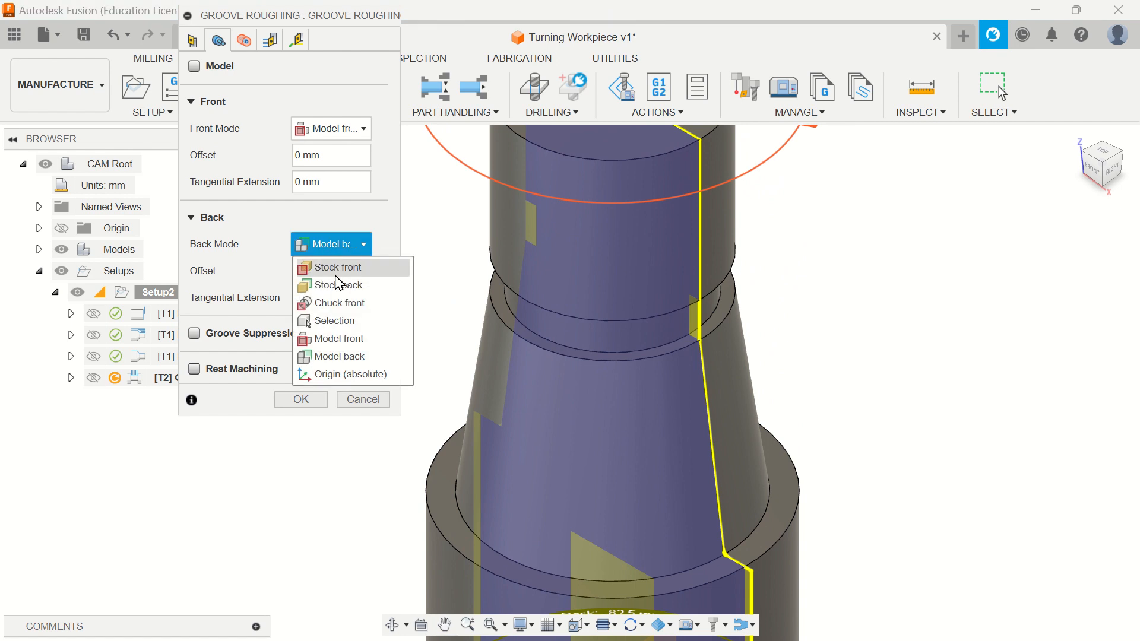
click(332, 321)
scroll(490, 305, up, 3)
click(504, 294)
scroll(699, 400, down, 5)
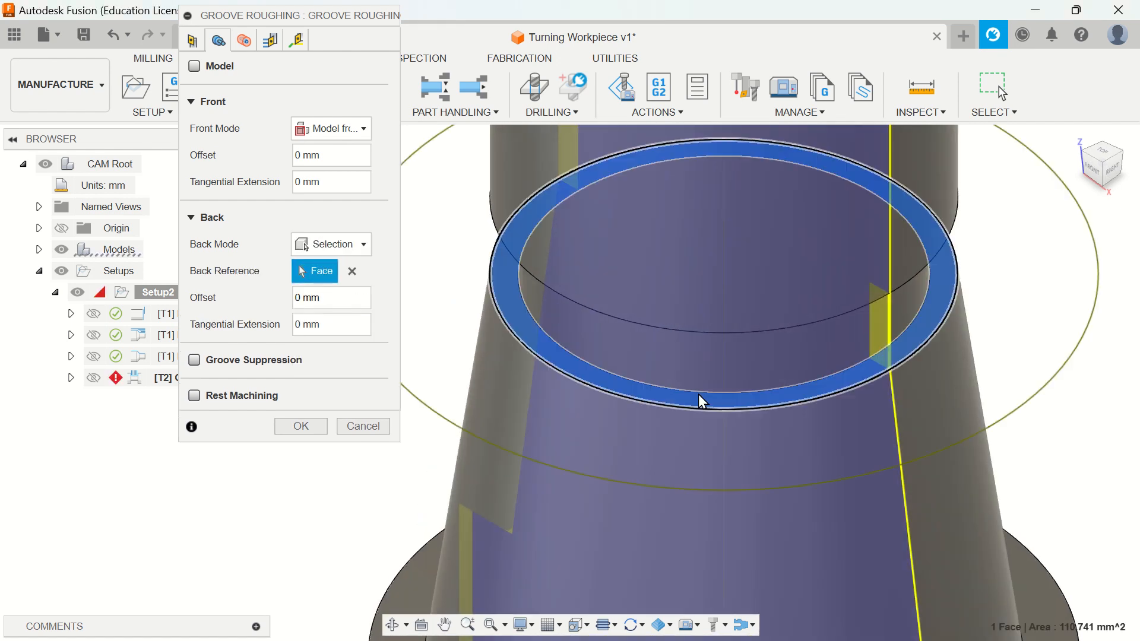
Set the front boundary to Selection, using the opposite groove wall, and check both boundaries in the front view.
click(1105, 191)
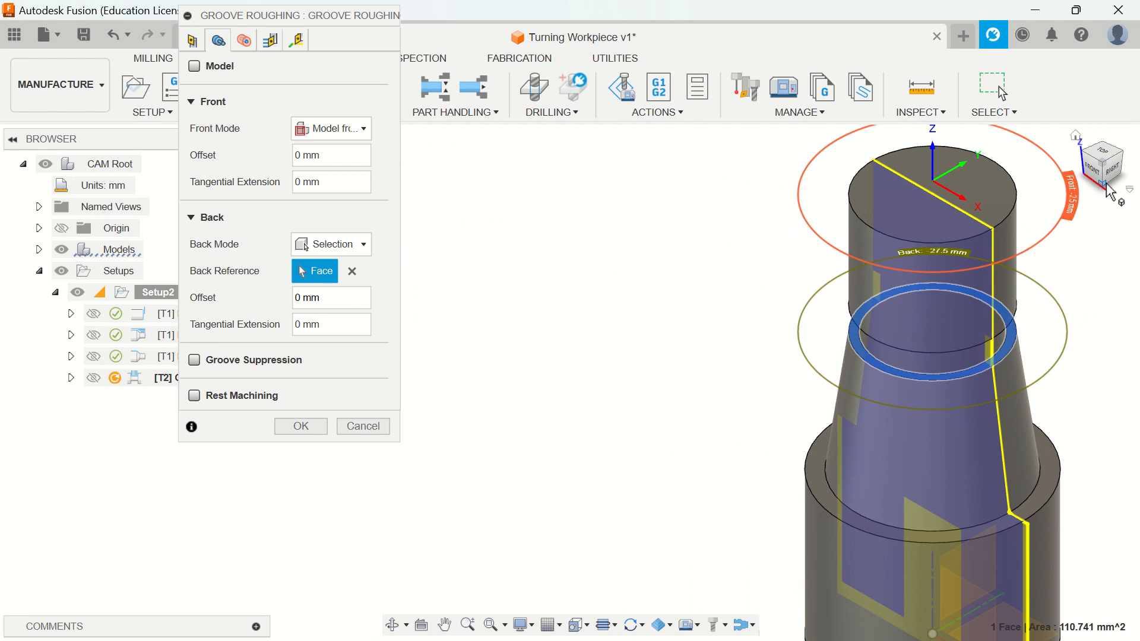
drag(1094, 169, 945, 477)
scroll(696, 236, up, 5)
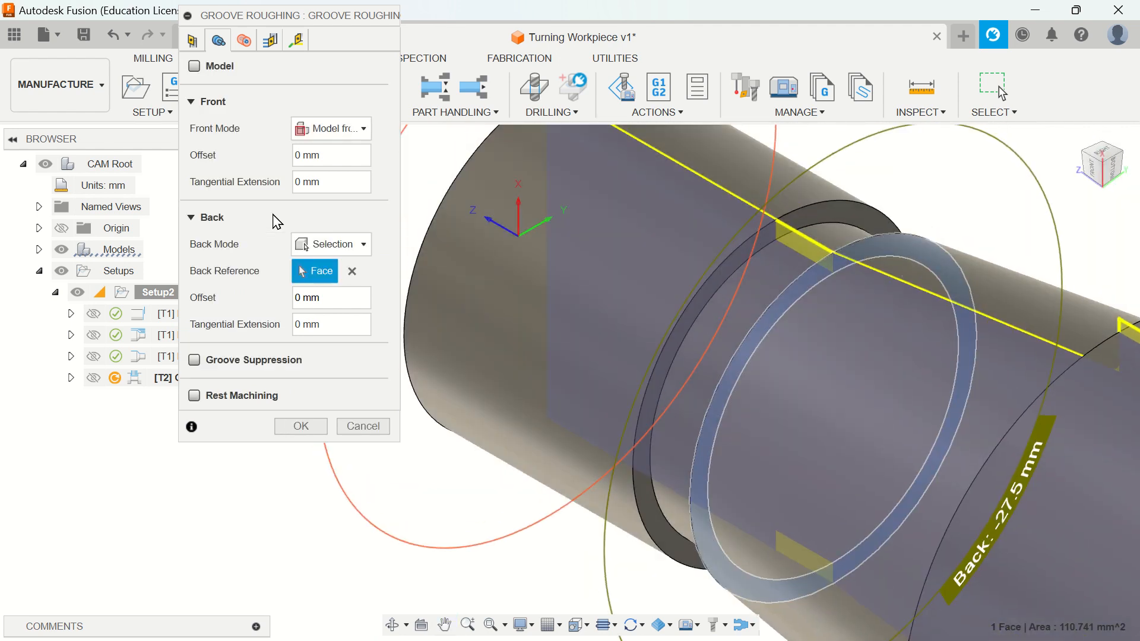
click(329, 128)
click(315, 204)
scroll(734, 293, up, 3)
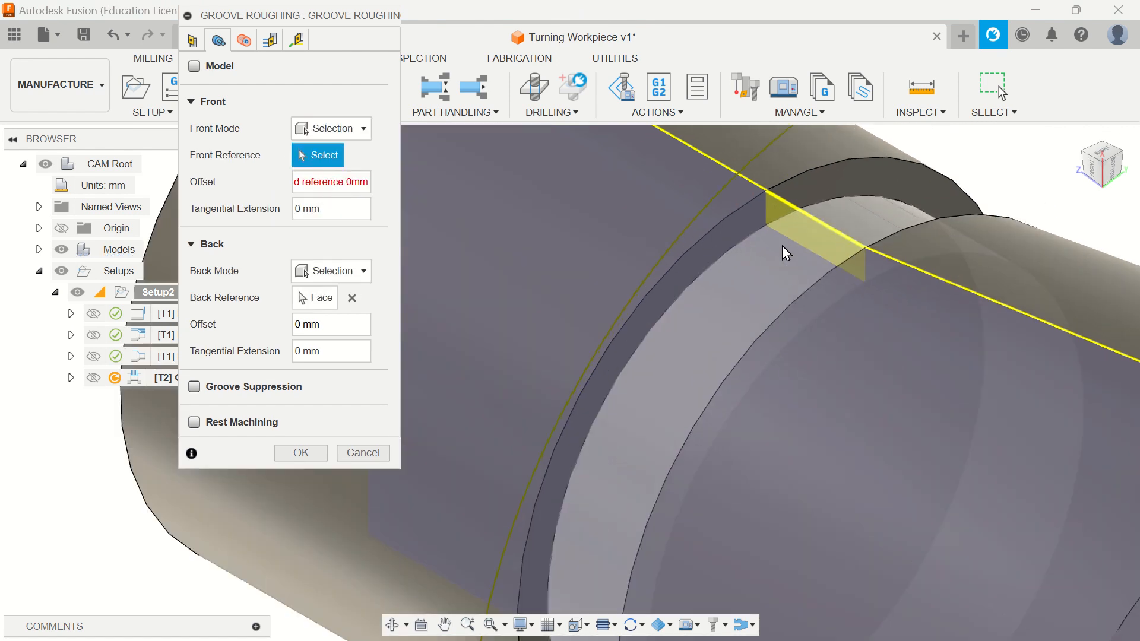
click(746, 236)
scroll(987, 184, down, 2)
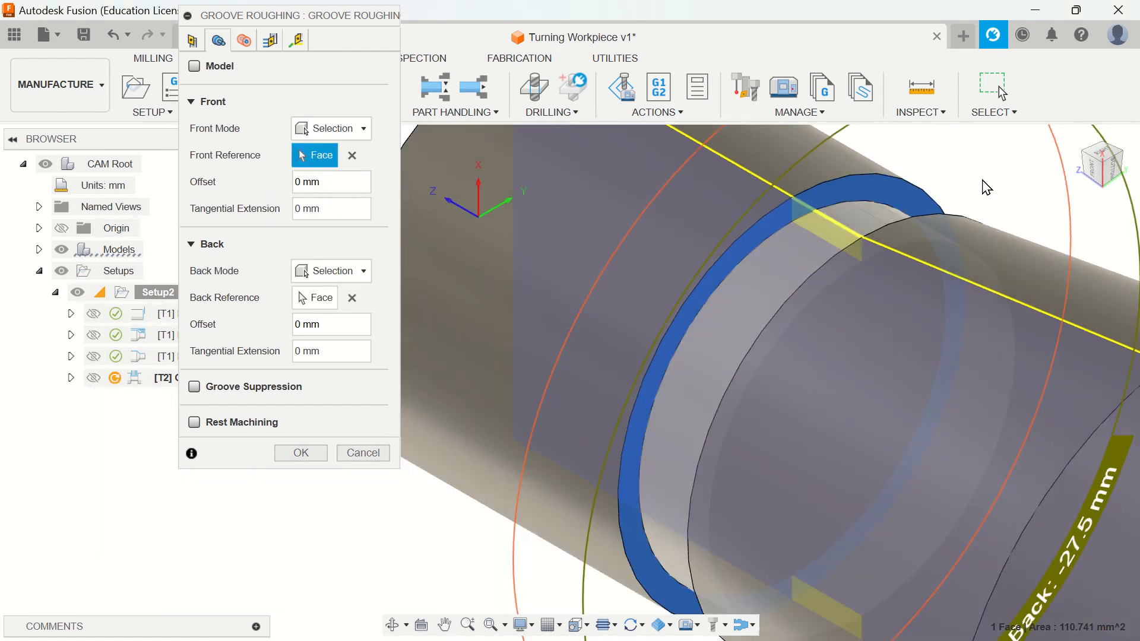
click(1076, 138)
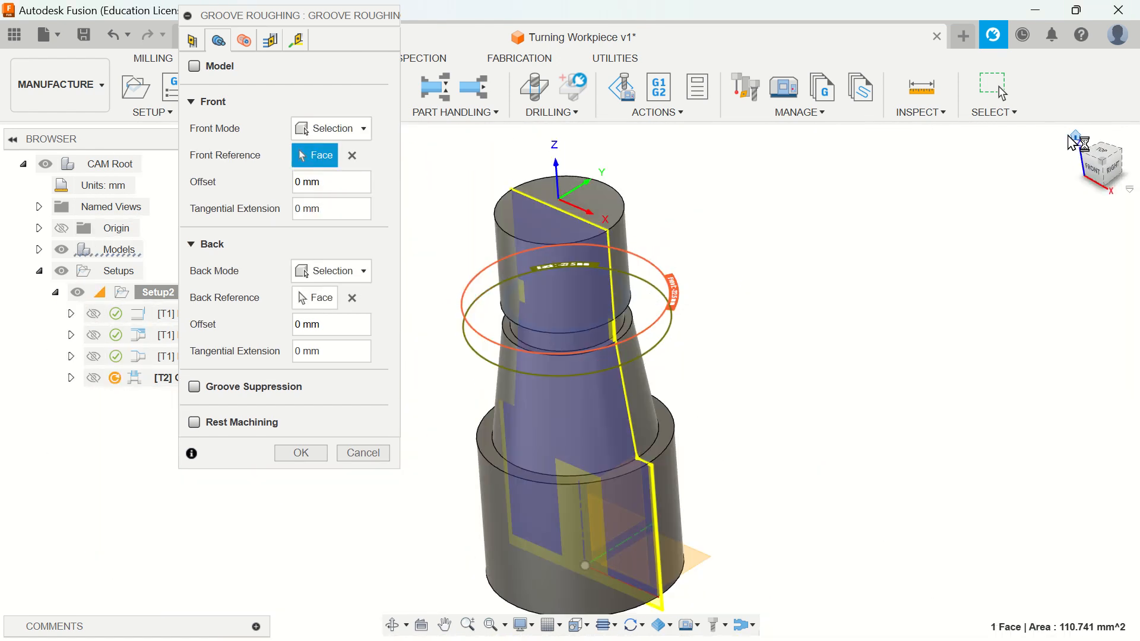
click(1095, 179)
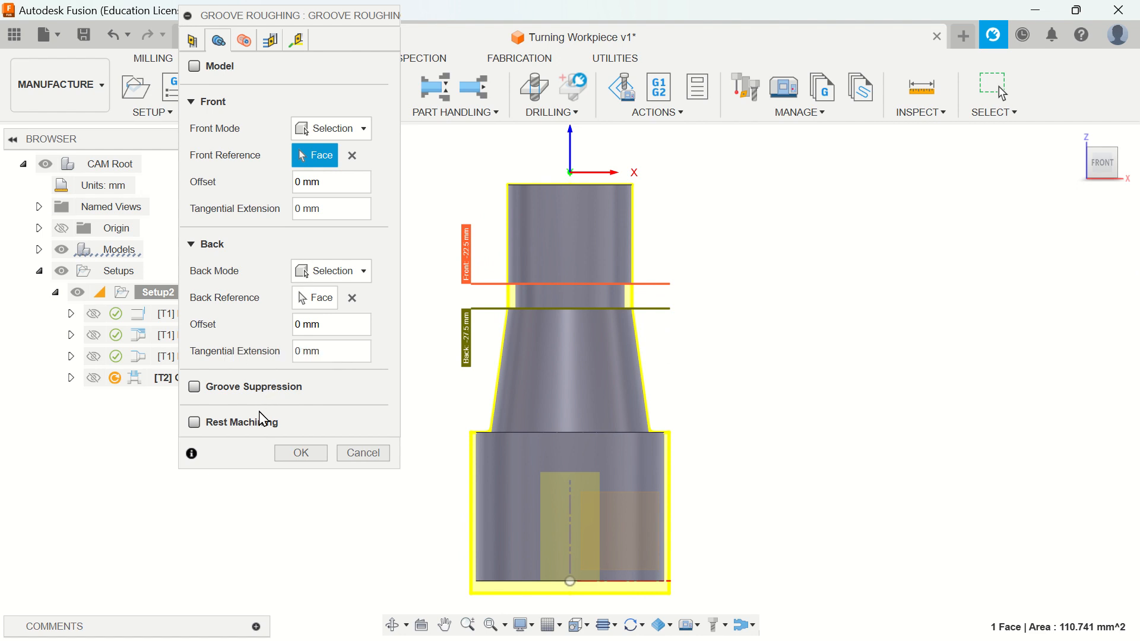
Check the groove roughing's radii, choose Side tool entry with Depth first order, and review the direction and linking settings.
click(243, 41)
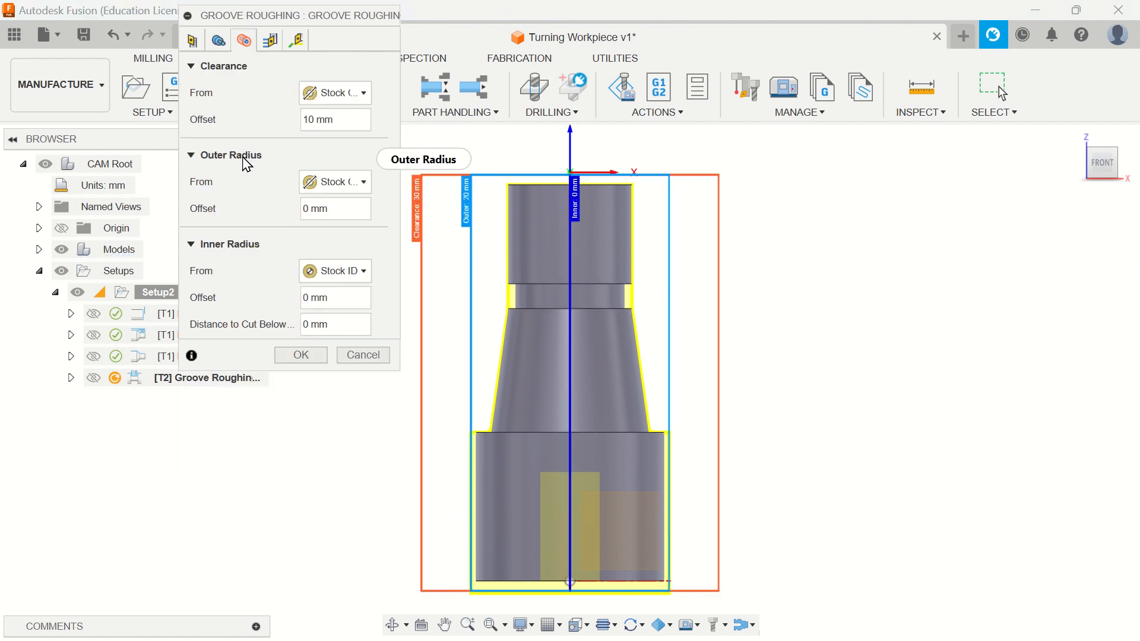
click(271, 43)
click(348, 86)
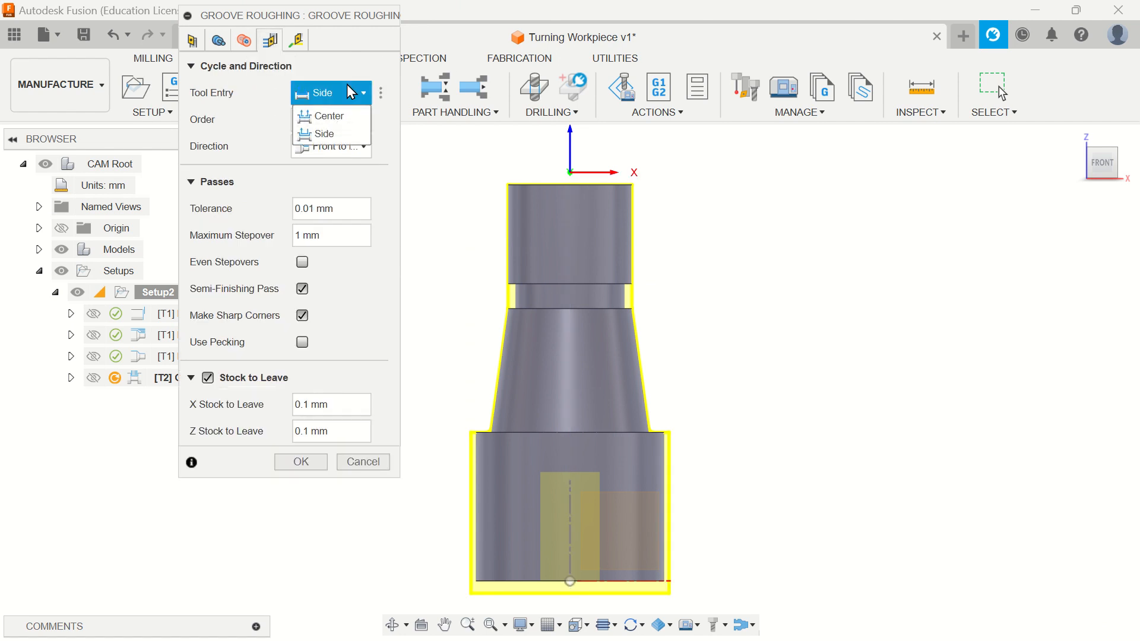
click(329, 135)
click(320, 126)
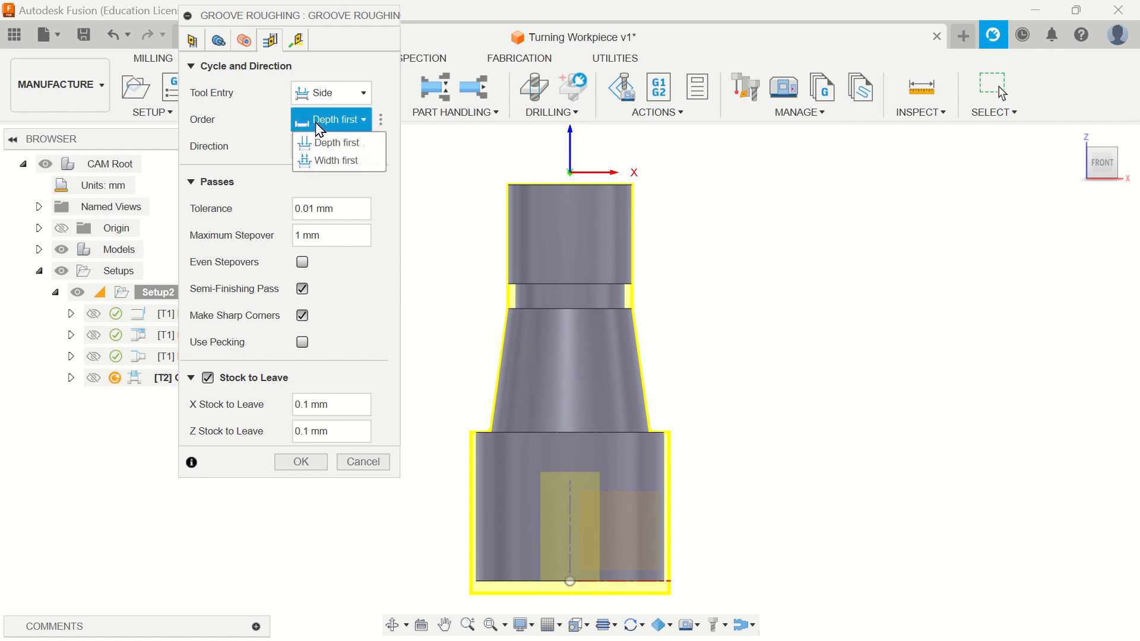
click(319, 125)
click(321, 149)
click(319, 151)
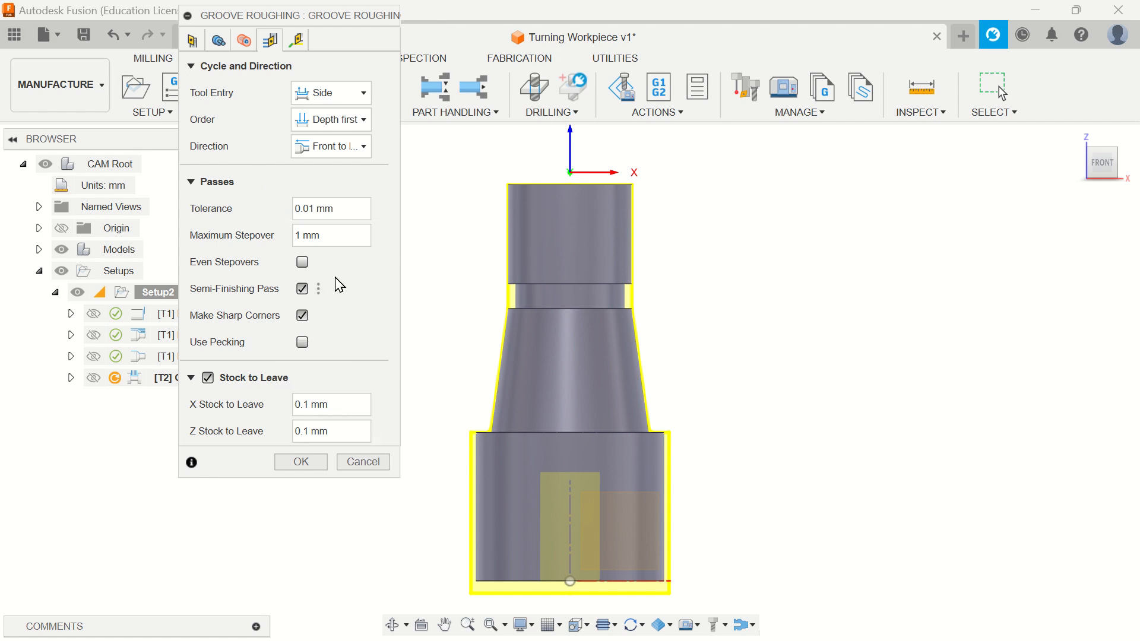
click(296, 39)
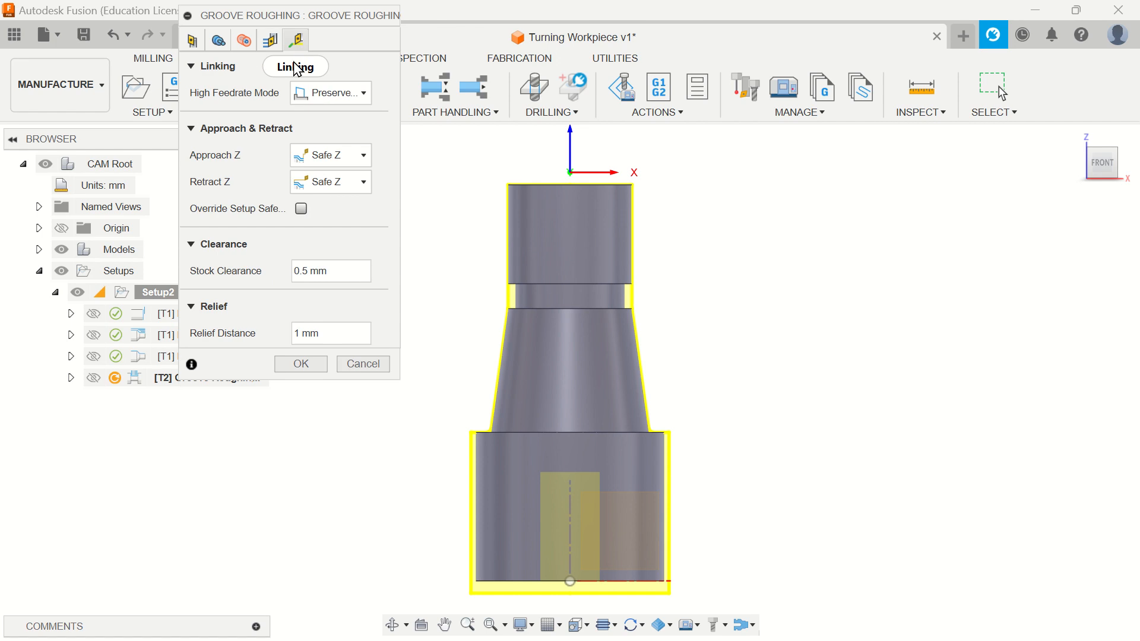
Generate the groove roughing toolpath, simulate the cut once, and exit the simulation.
click(301, 364)
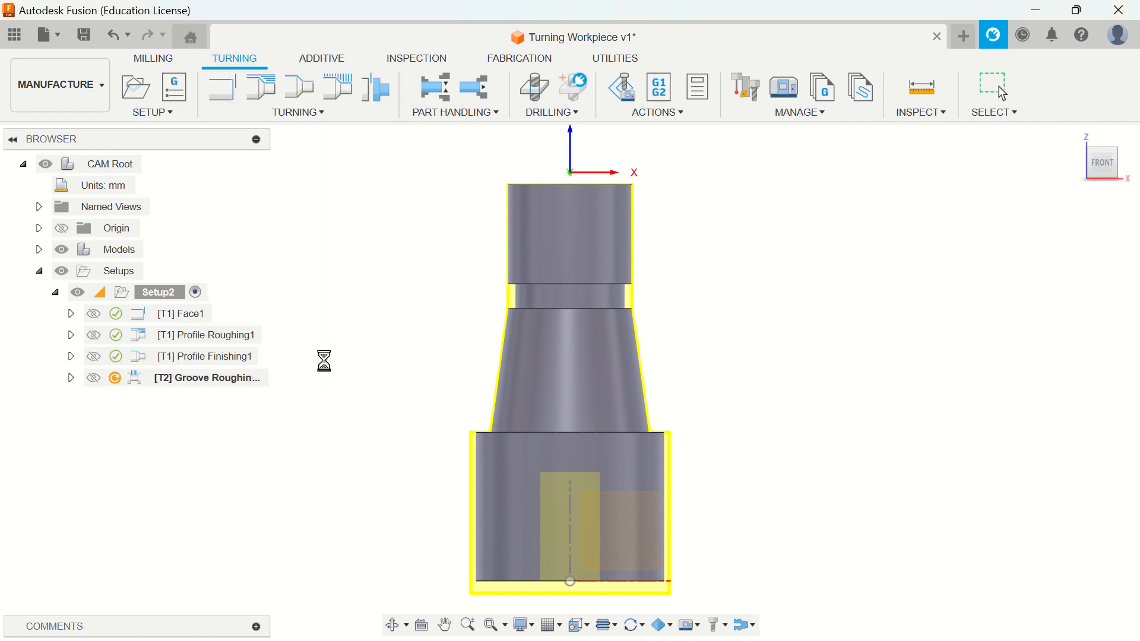
right_click(264, 376)
click(326, 129)
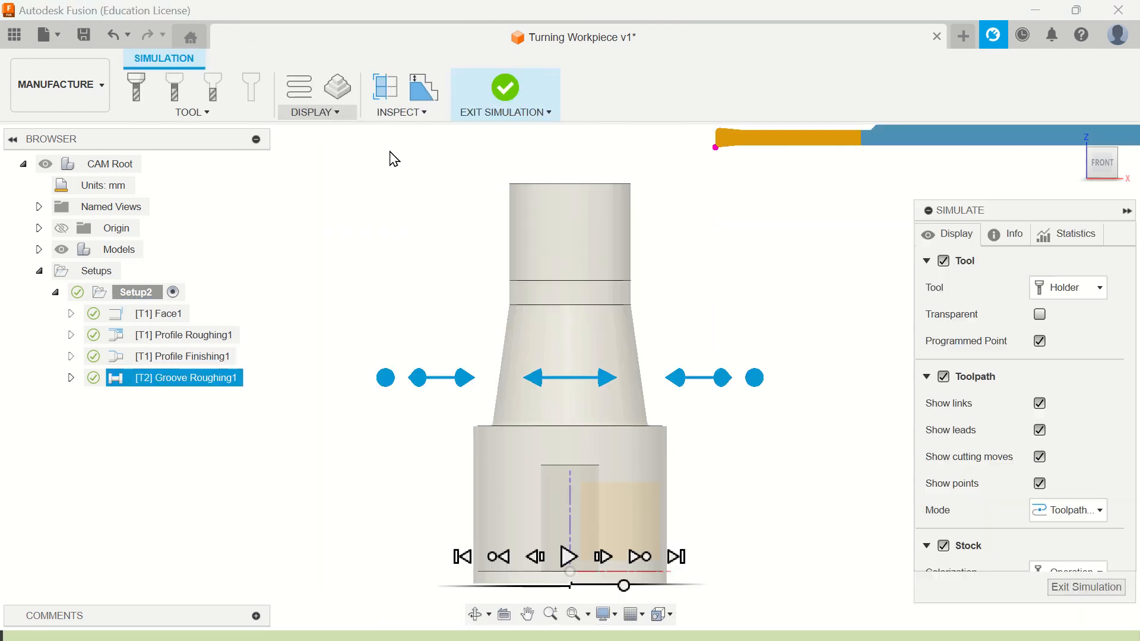
click(563, 557)
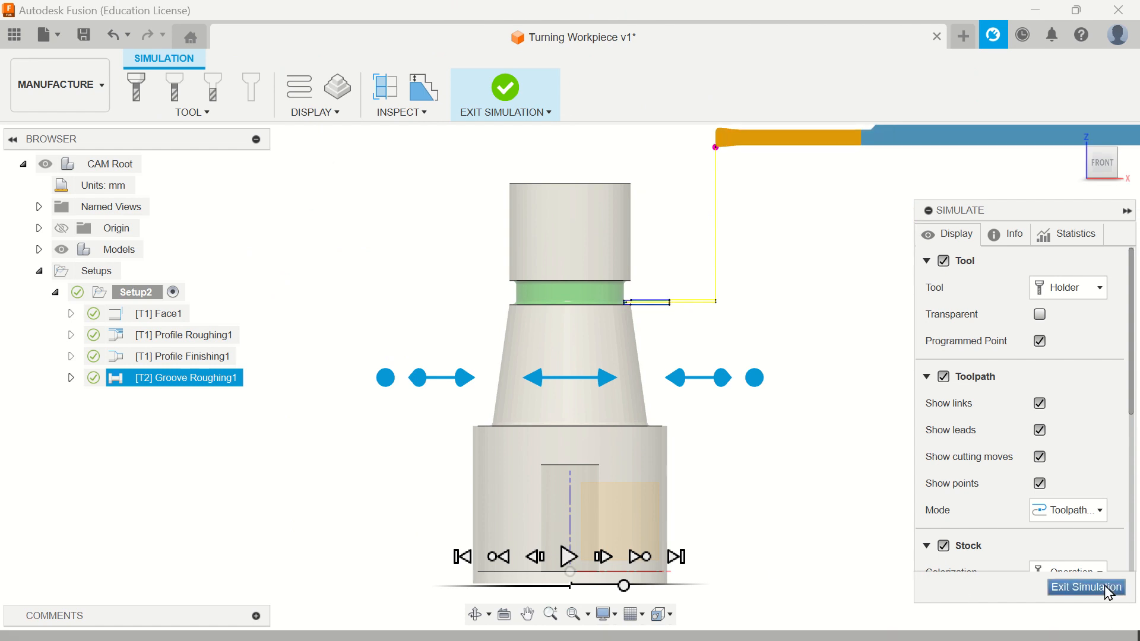
click(1086, 587)
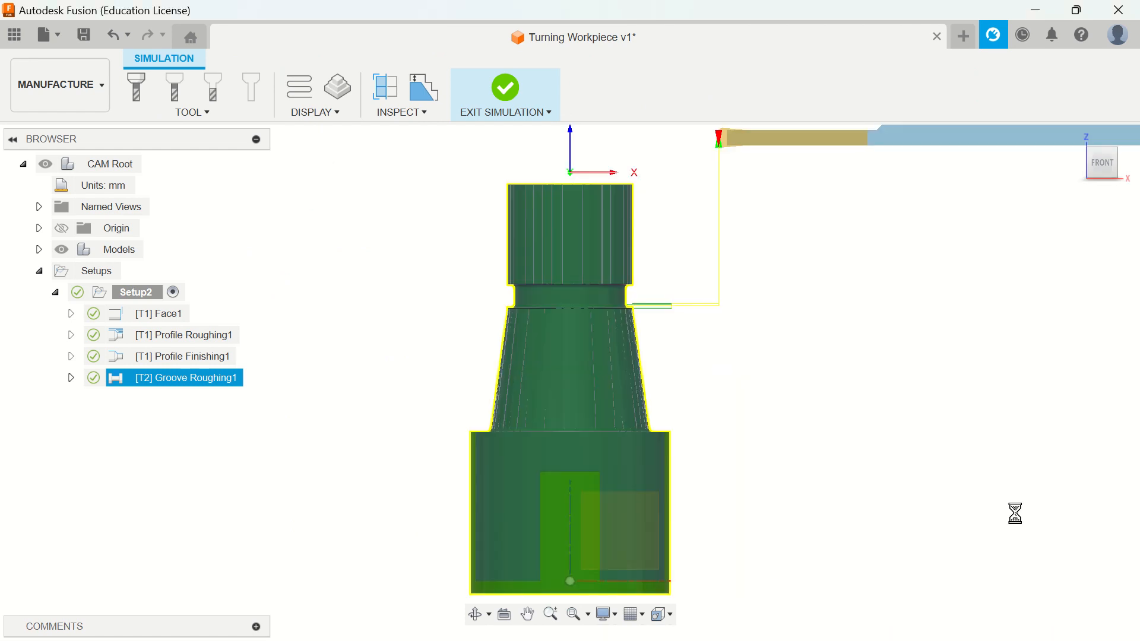
Derive a Turning Groove Finishing operation from the groove roughing and review its geometry, radii and passes settings.
right_click(186, 379)
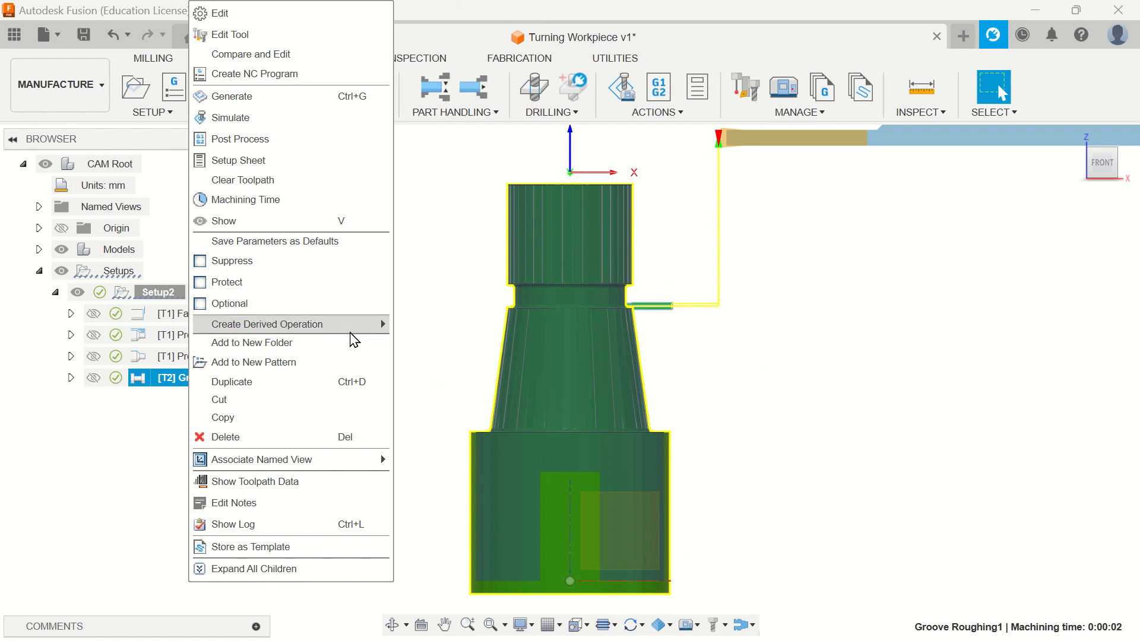
mouse_move(355, 332)
mouse_move(433, 324)
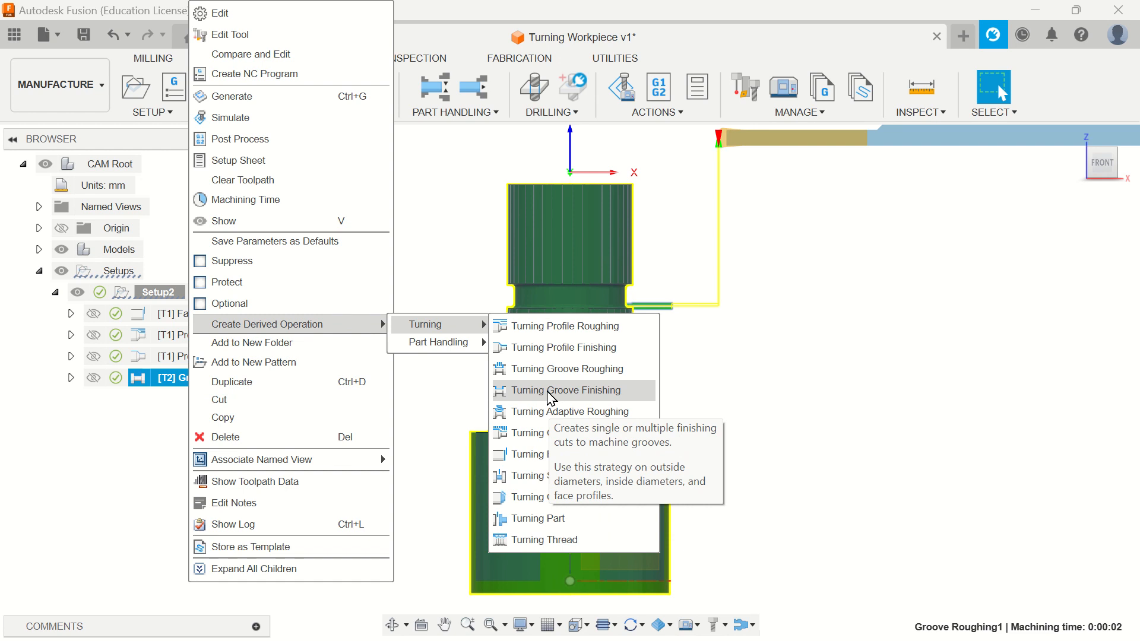
click(552, 392)
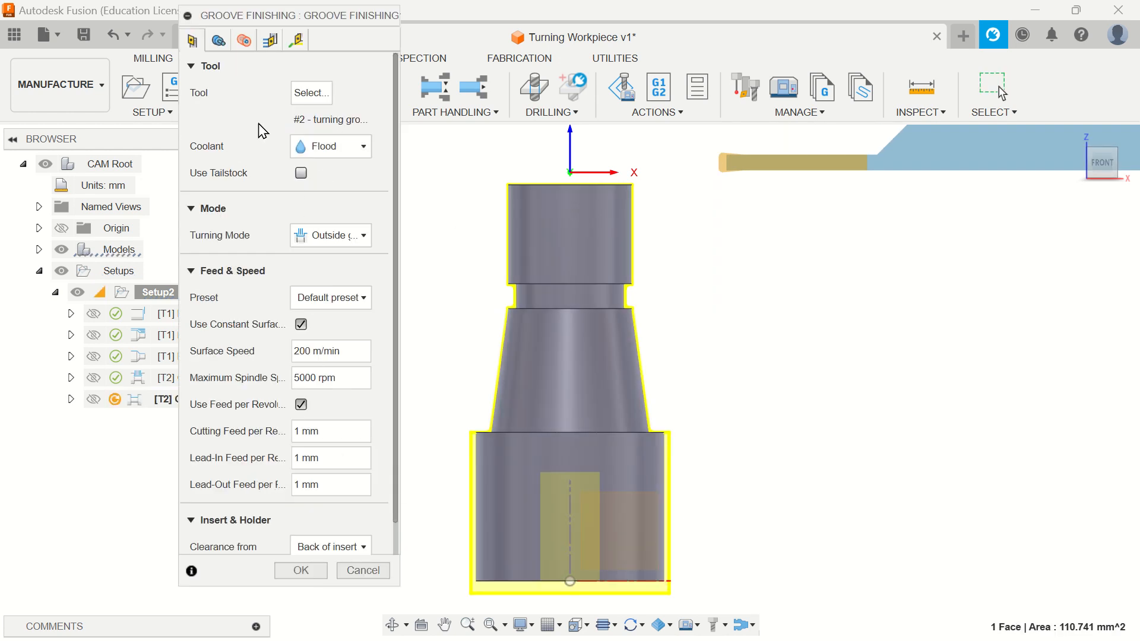
click(220, 40)
click(245, 41)
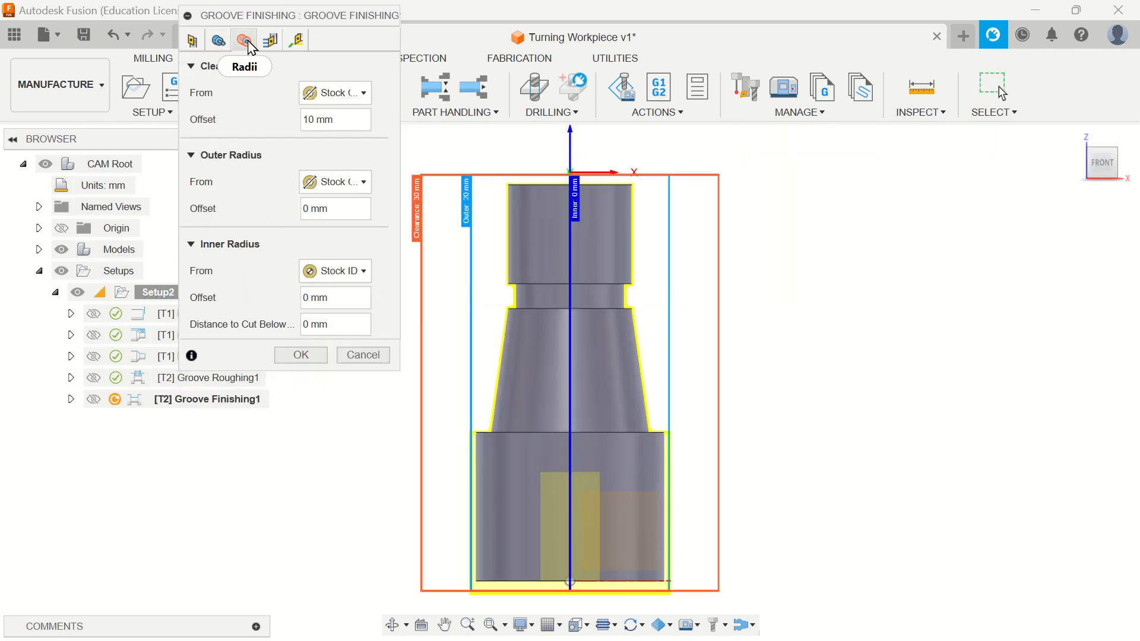
click(277, 46)
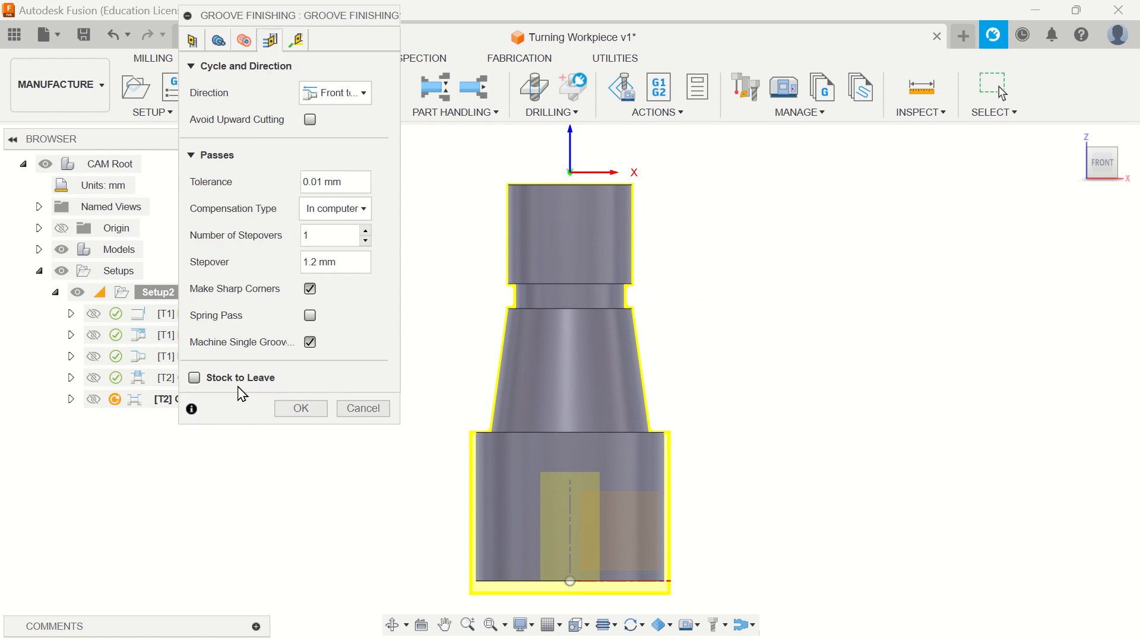
Turn off lead-in and lead-out for the groove finishing and generate its toolpath.
click(300, 40)
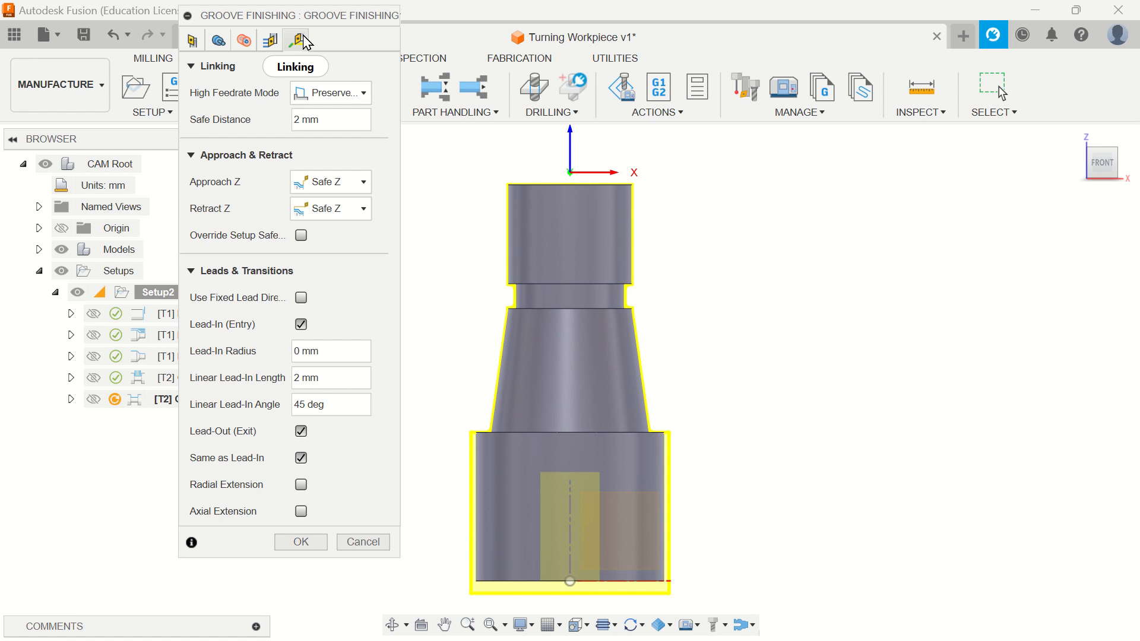
click(301, 324)
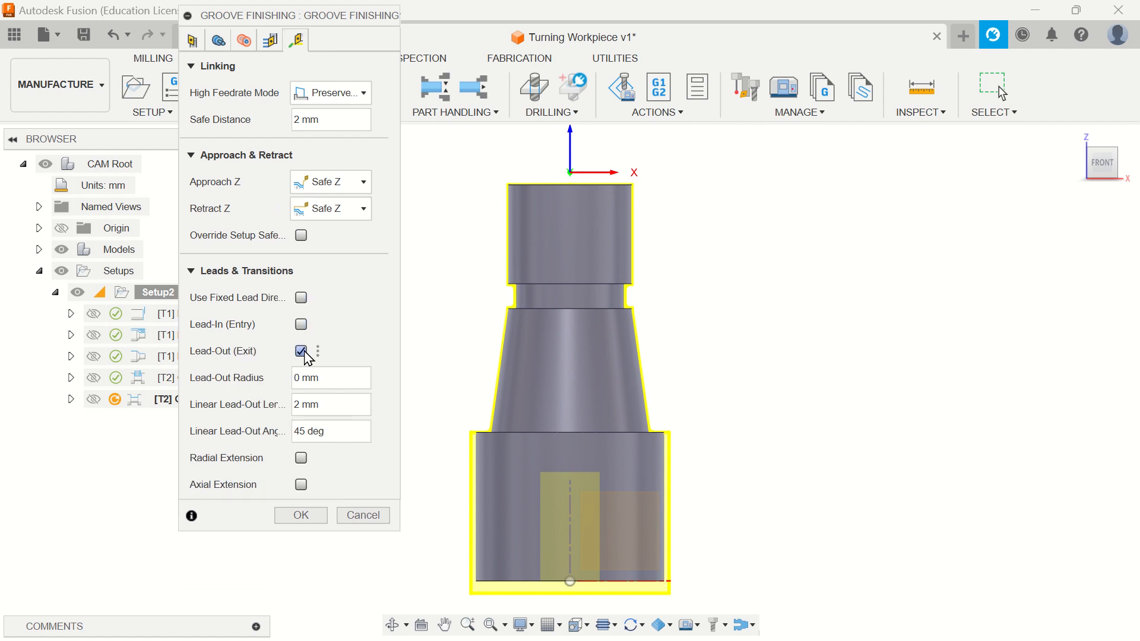
click(301, 351)
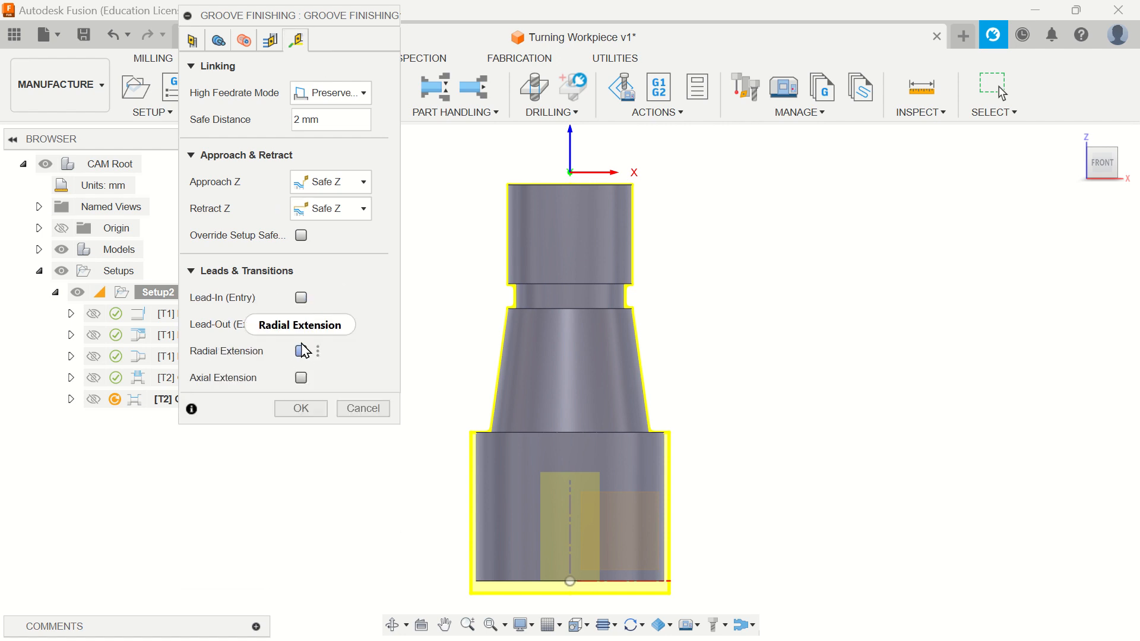
click(301, 409)
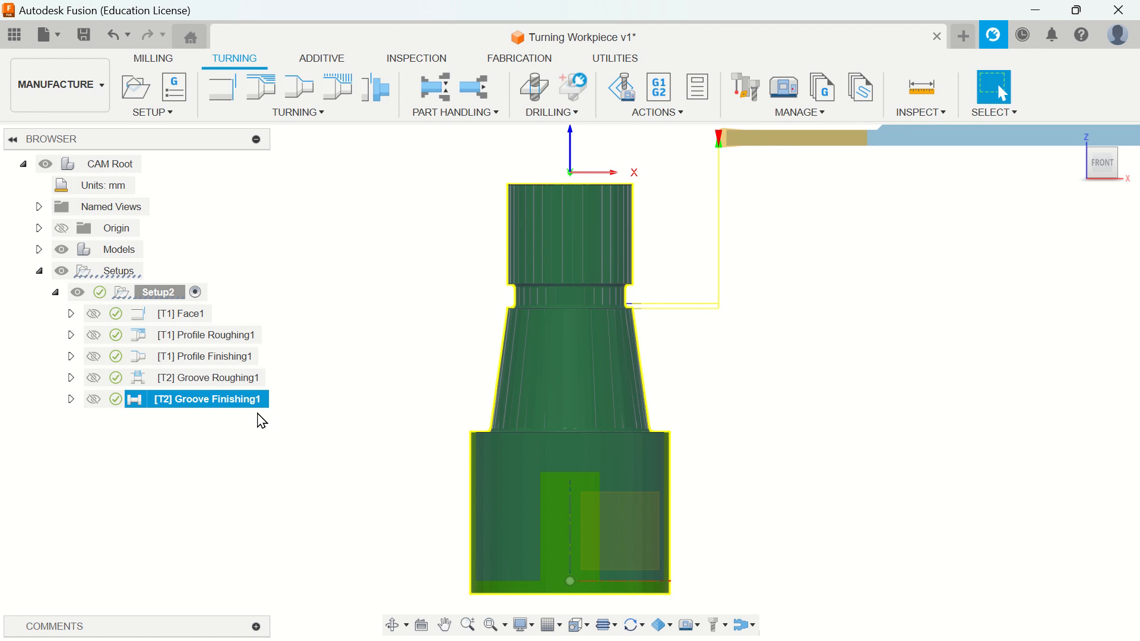
Simulate the groove finishing operation and exit the simulation.
right_click(246, 402)
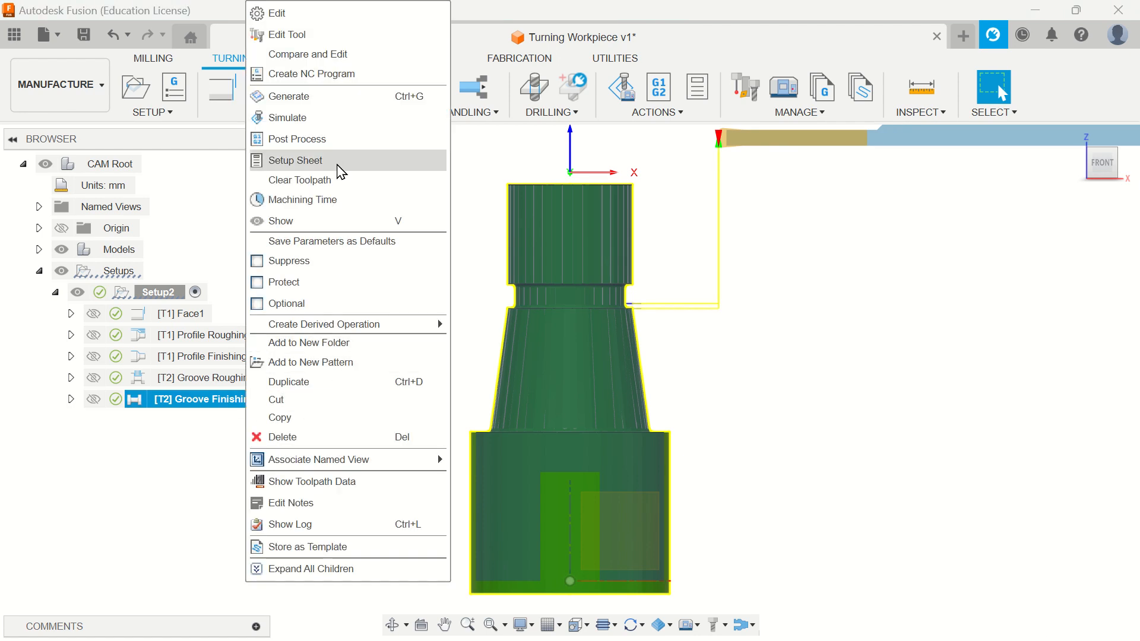
click(338, 121)
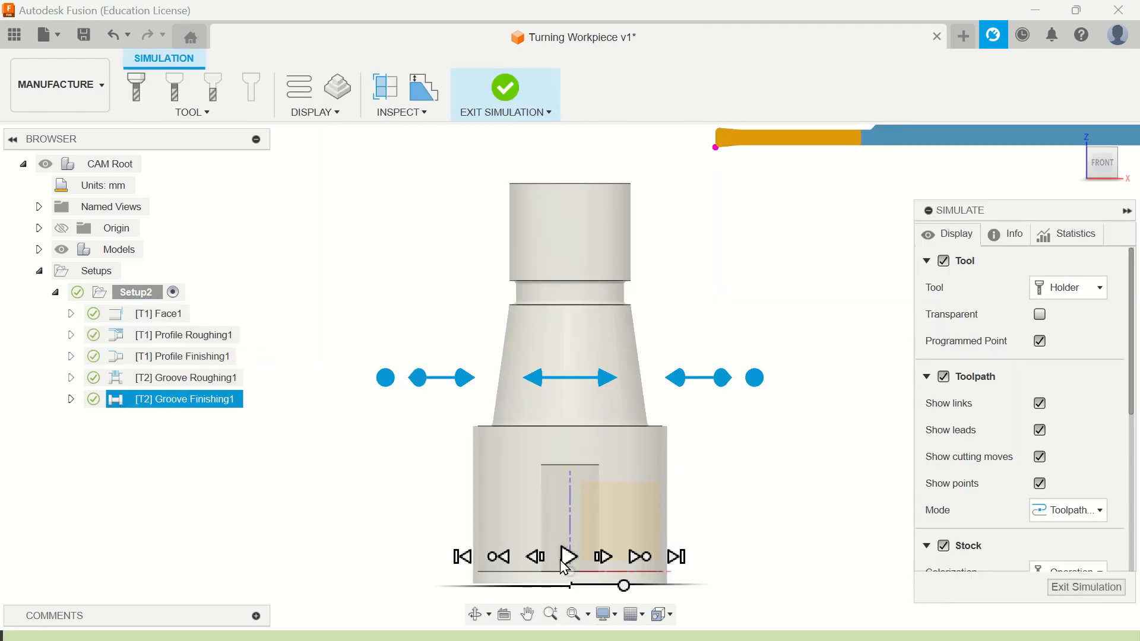
click(569, 556)
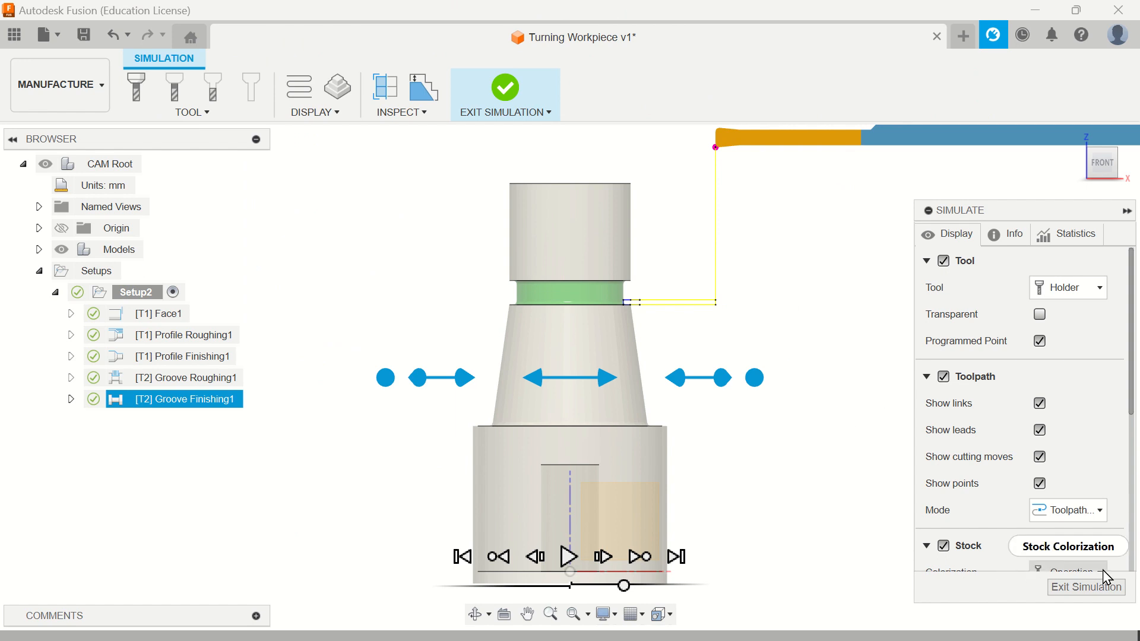
click(1086, 587)
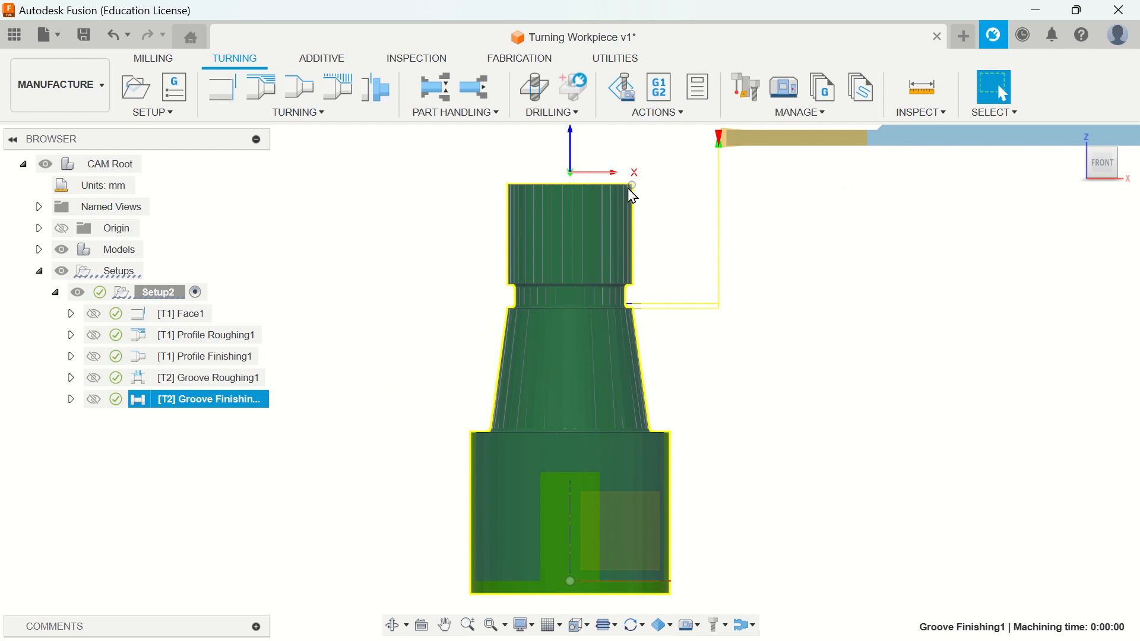
Start a Turning Chamfer operation and check its turning mode and coolant options.
click(331, 116)
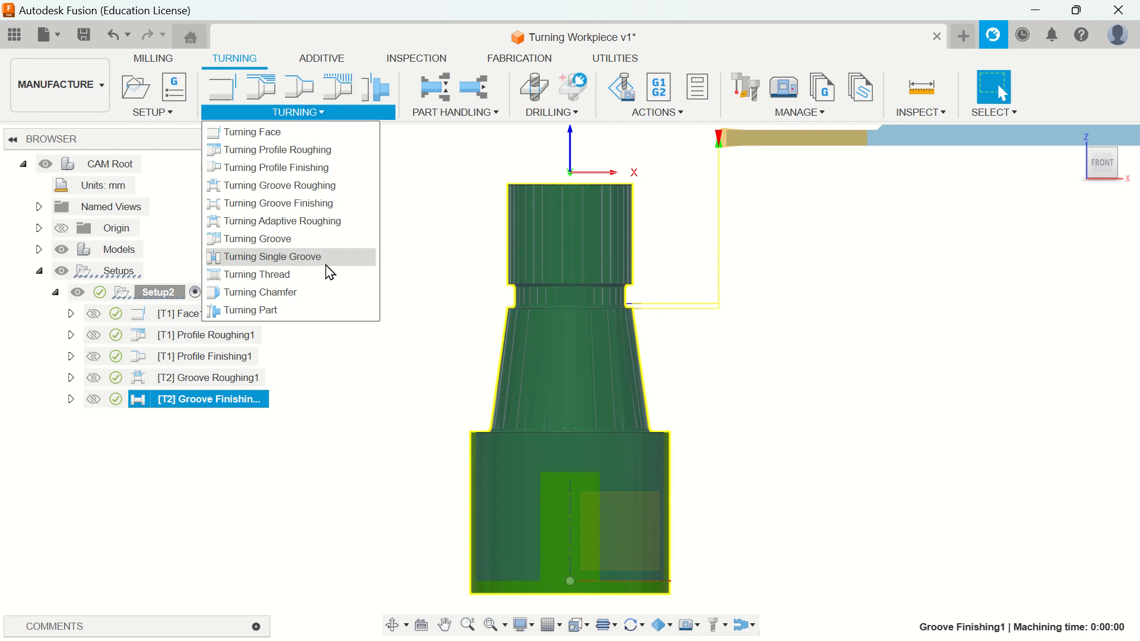
click(327, 293)
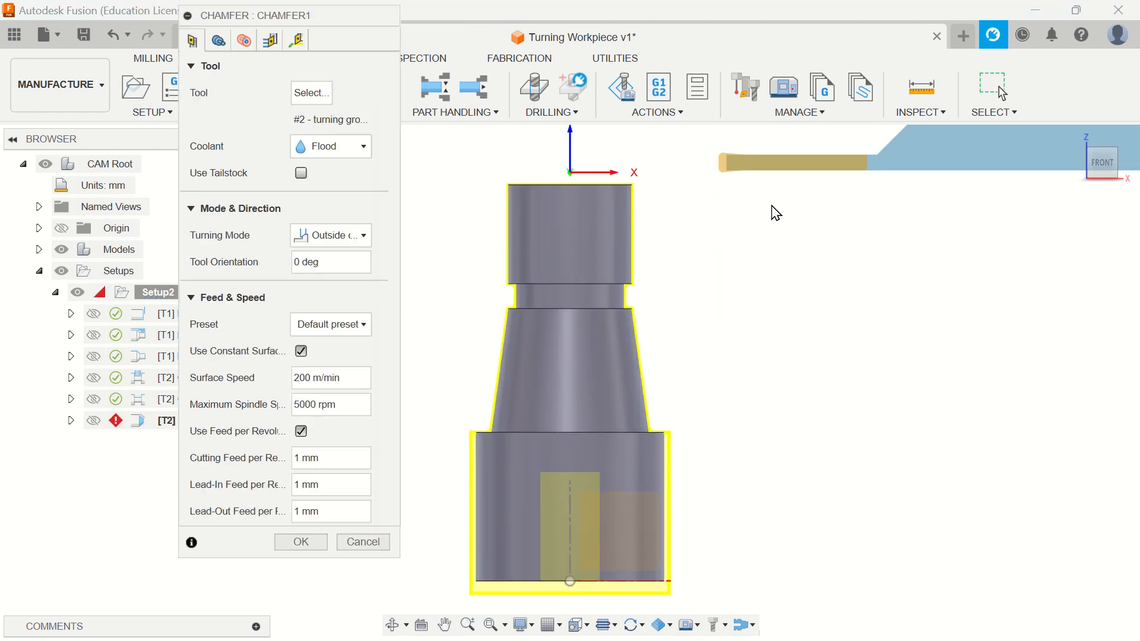
click(349, 235)
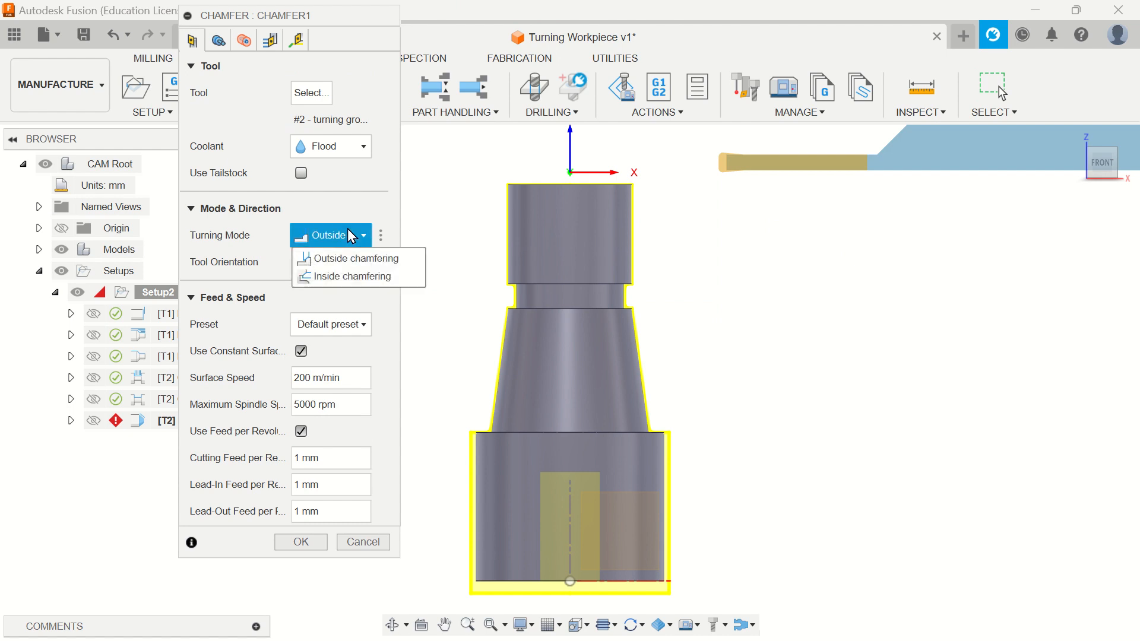
click(356, 153)
click(359, 151)
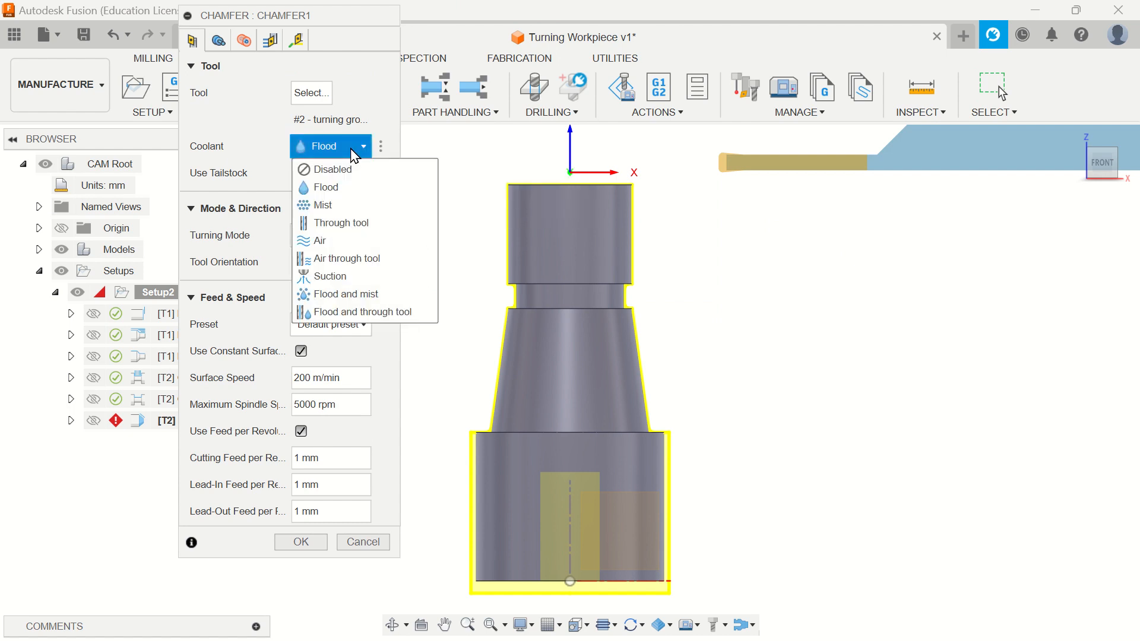
Filter the tools to Turning general and assign tool 1, CNMT09T308 - DCLN-R, to the chamfer operation.
click(328, 93)
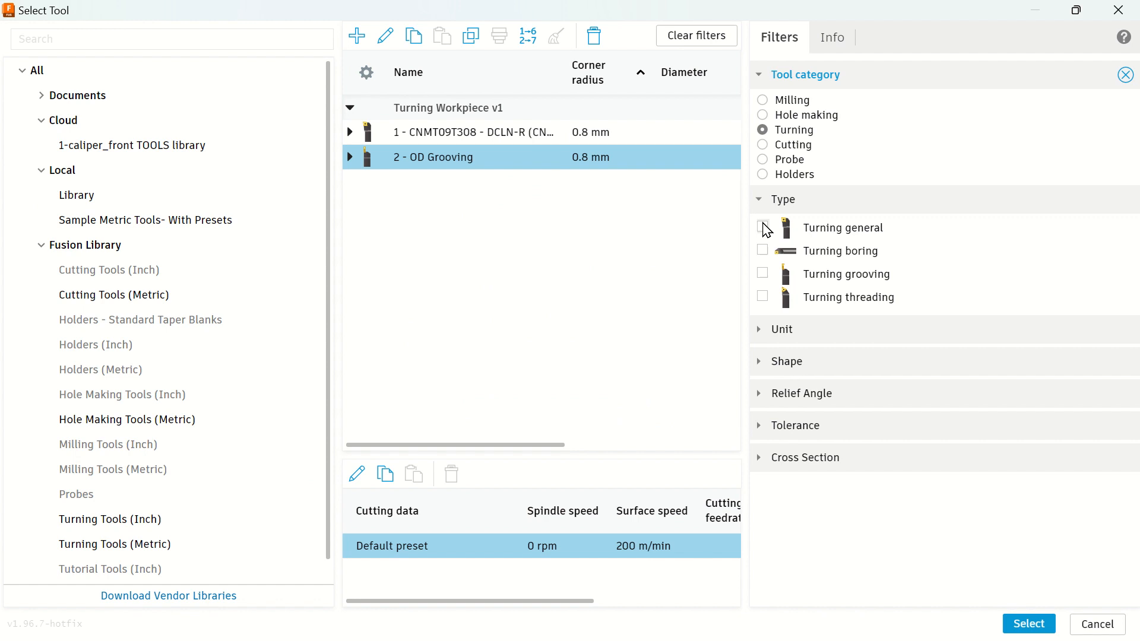
click(764, 228)
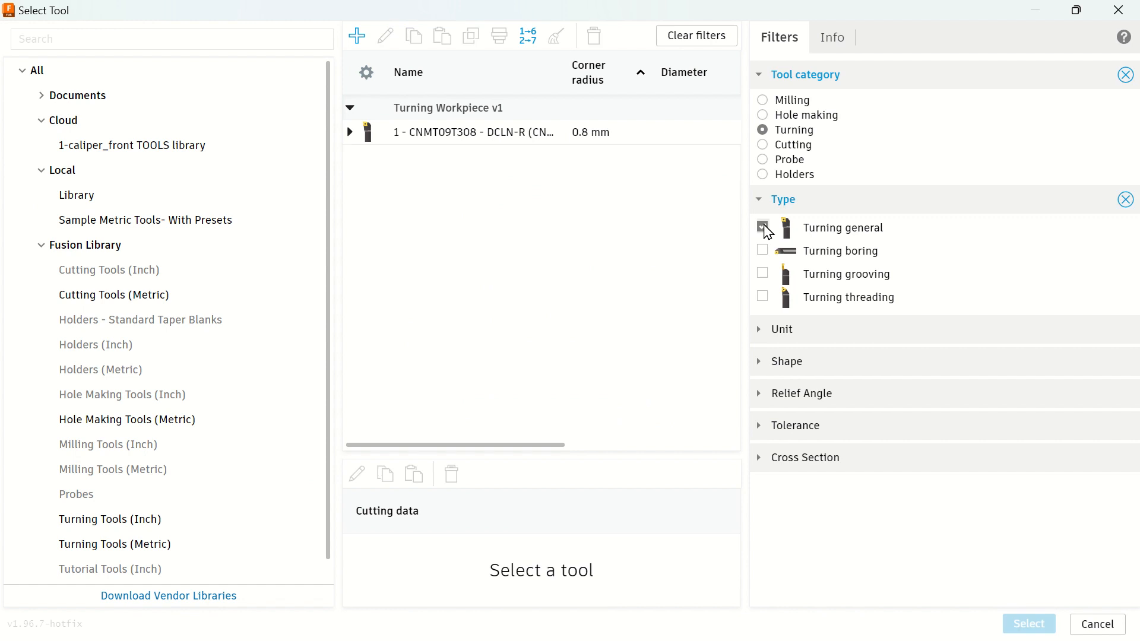
click(497, 136)
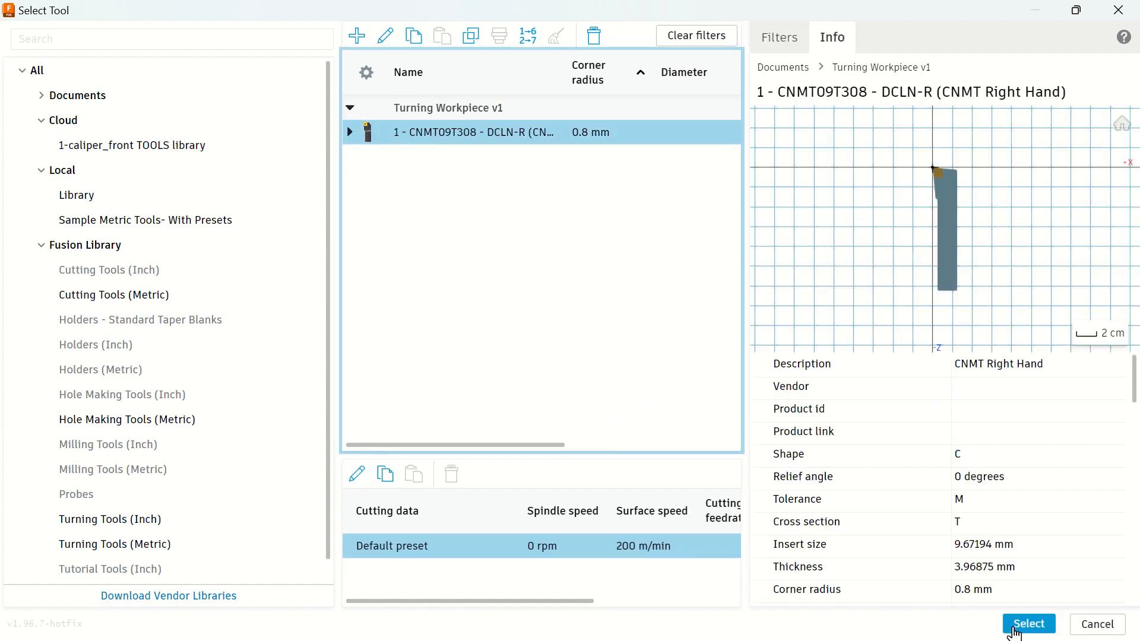
click(1015, 627)
Select the circular end edge of the upper cylinder as the chamfer geometry and check the radii settings.
scroll(774, 400, down, 2)
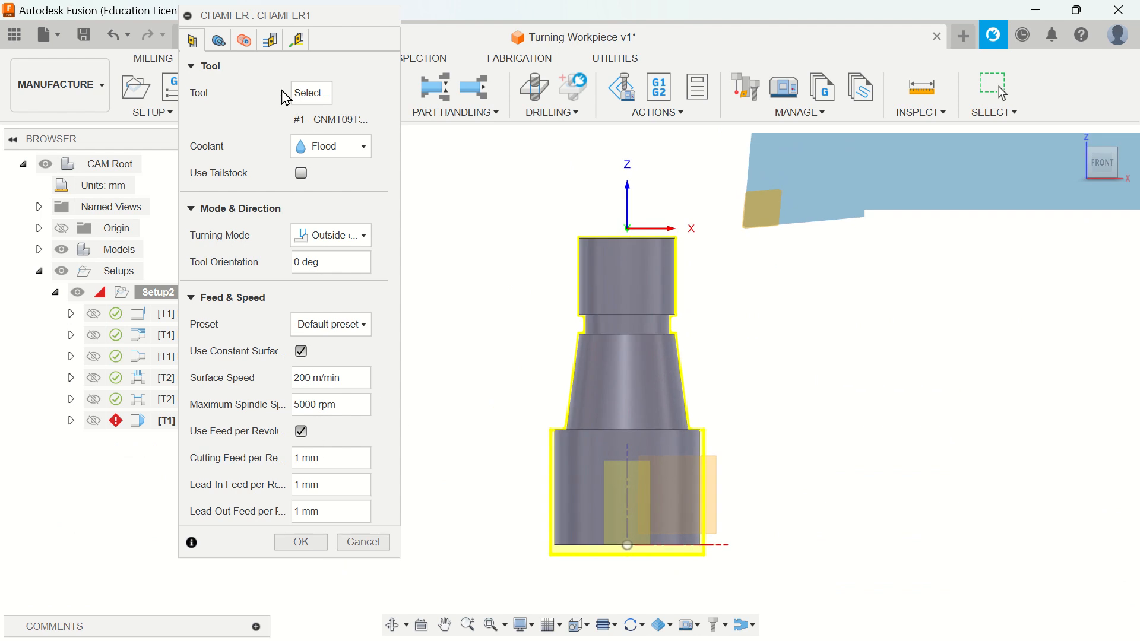
click(218, 41)
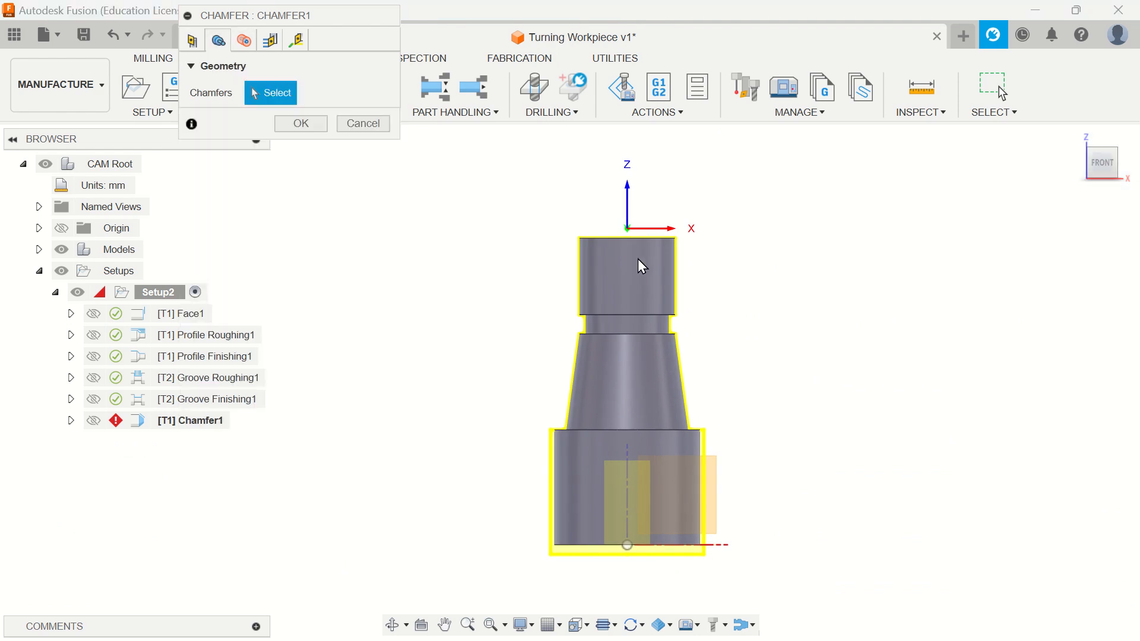
click(618, 239)
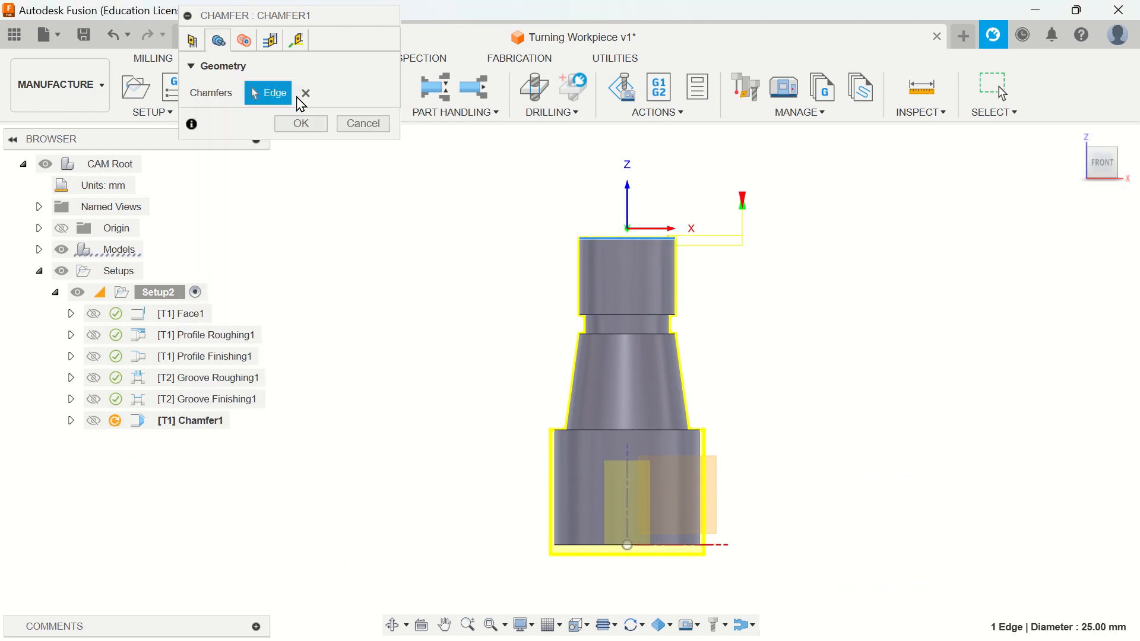
click(244, 40)
Check the chamfer size on the part drawing in PowerPoint and set the operation's chamfer width to 2 mm.
click(270, 40)
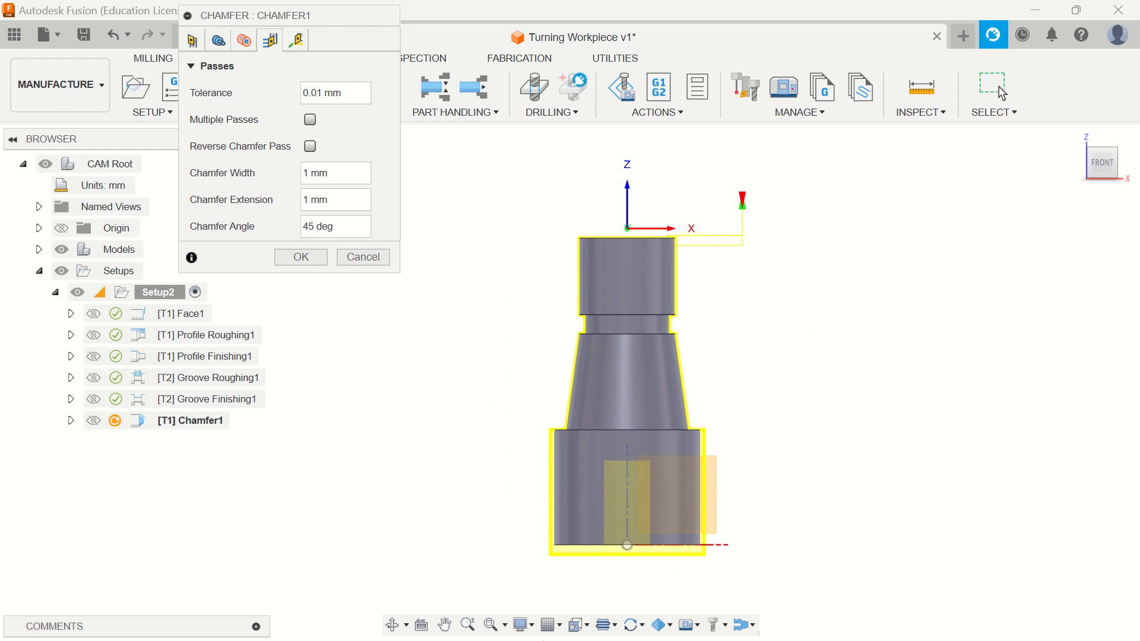
key(super)
click(464, 627)
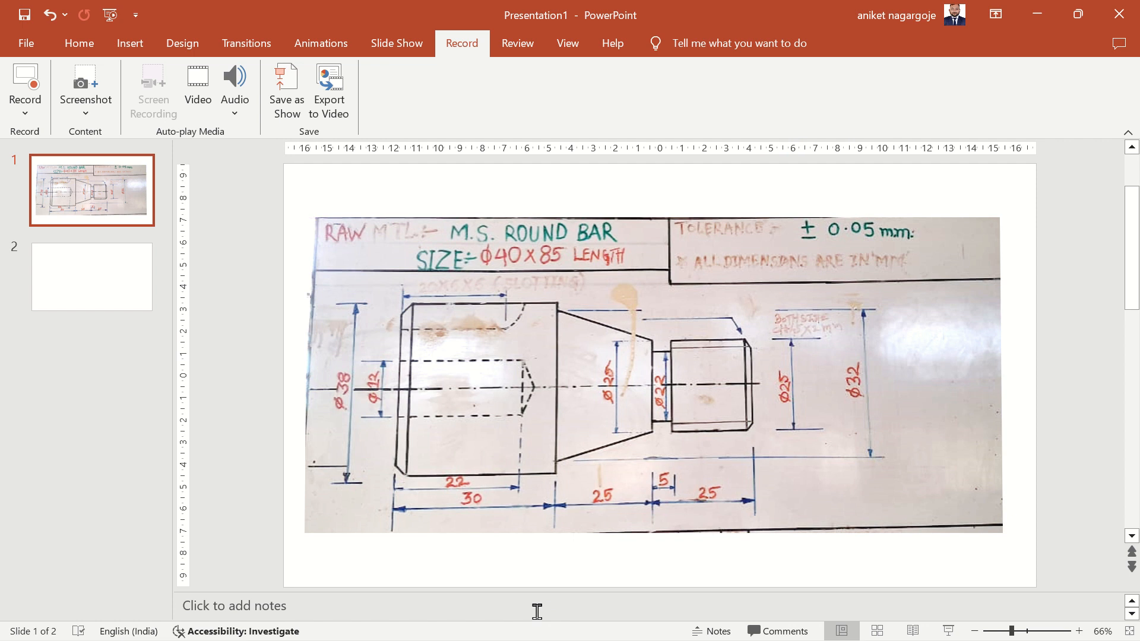
click(1036, 15)
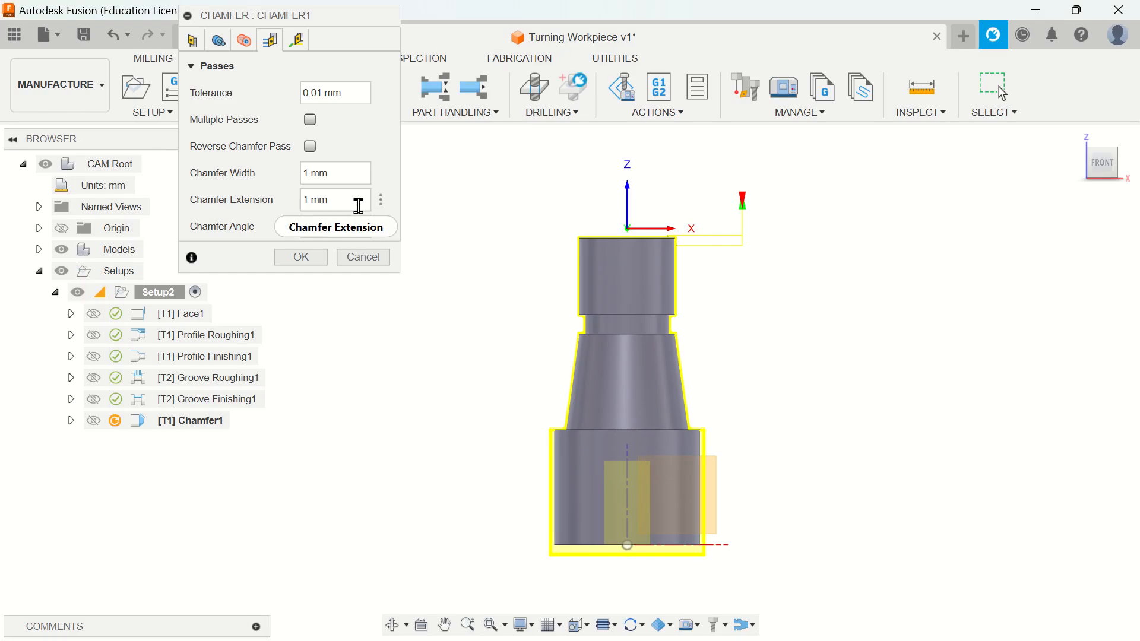
click(350, 173)
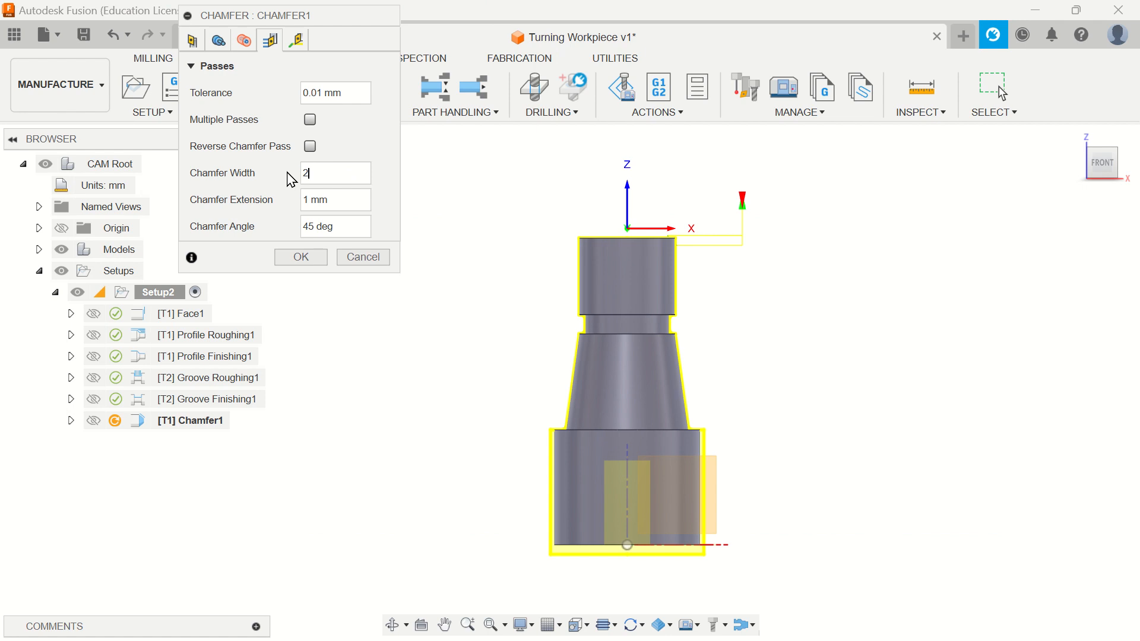
Inspect the chamfer toolpath preview at the cylinder's end edge and review the chamfer extension and linking settings.
scroll(677, 213, up, 3)
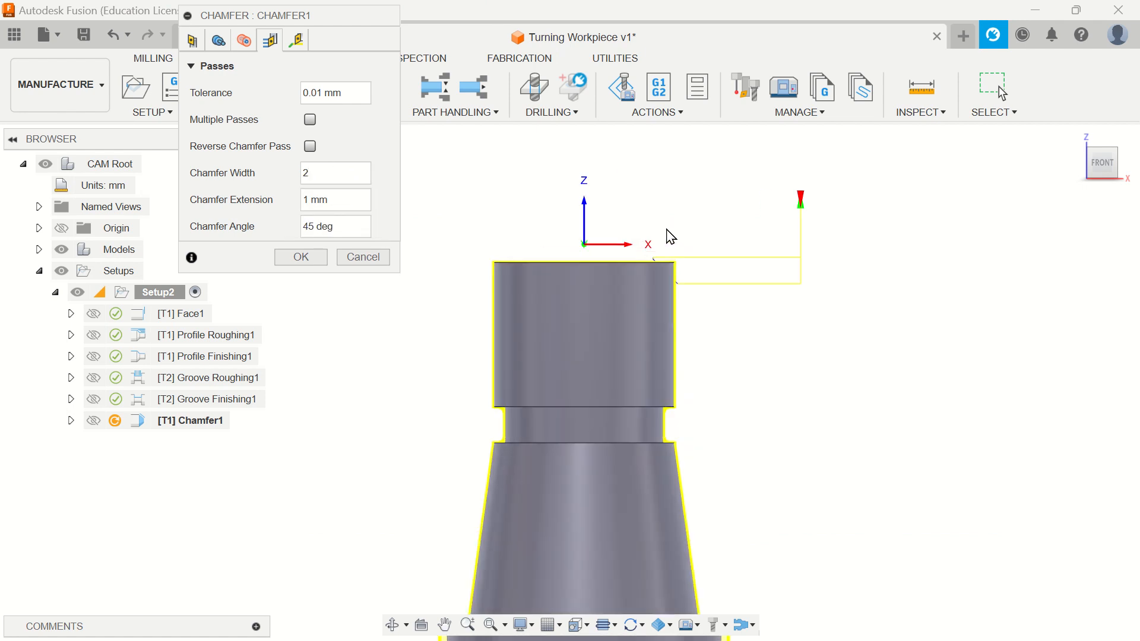
scroll(652, 268, up, 5)
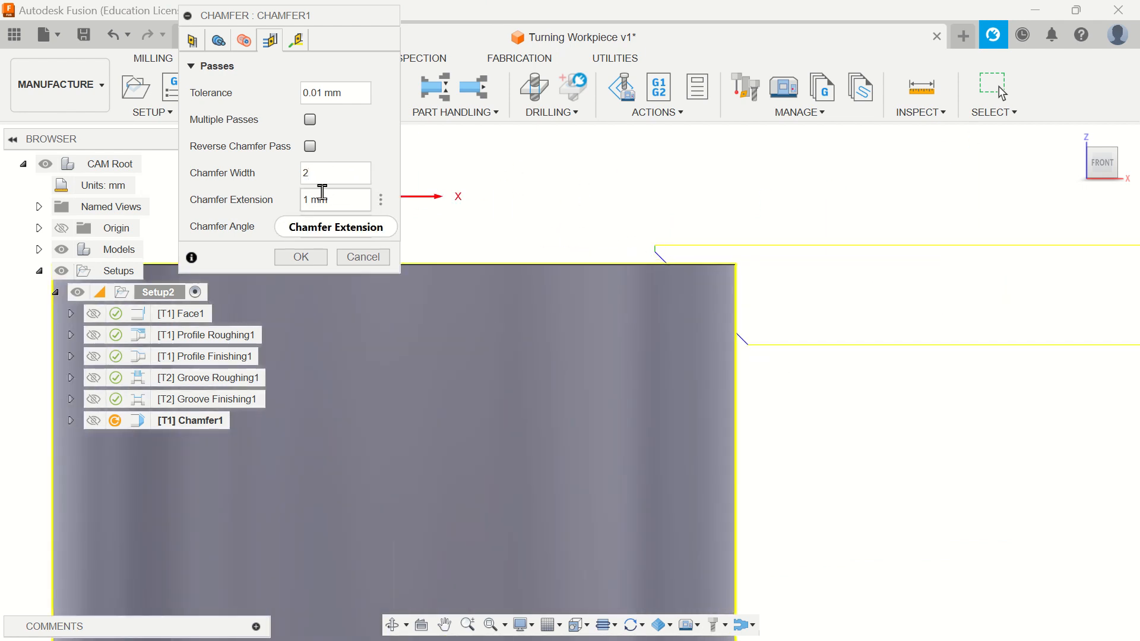
mouse_move(344, 197)
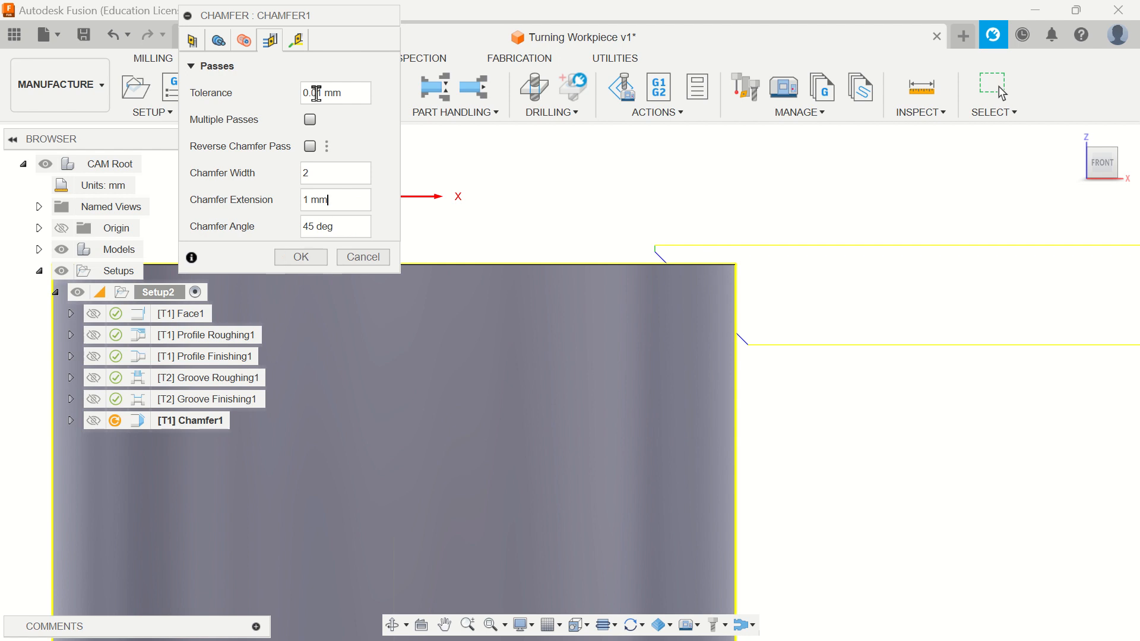
click(297, 40)
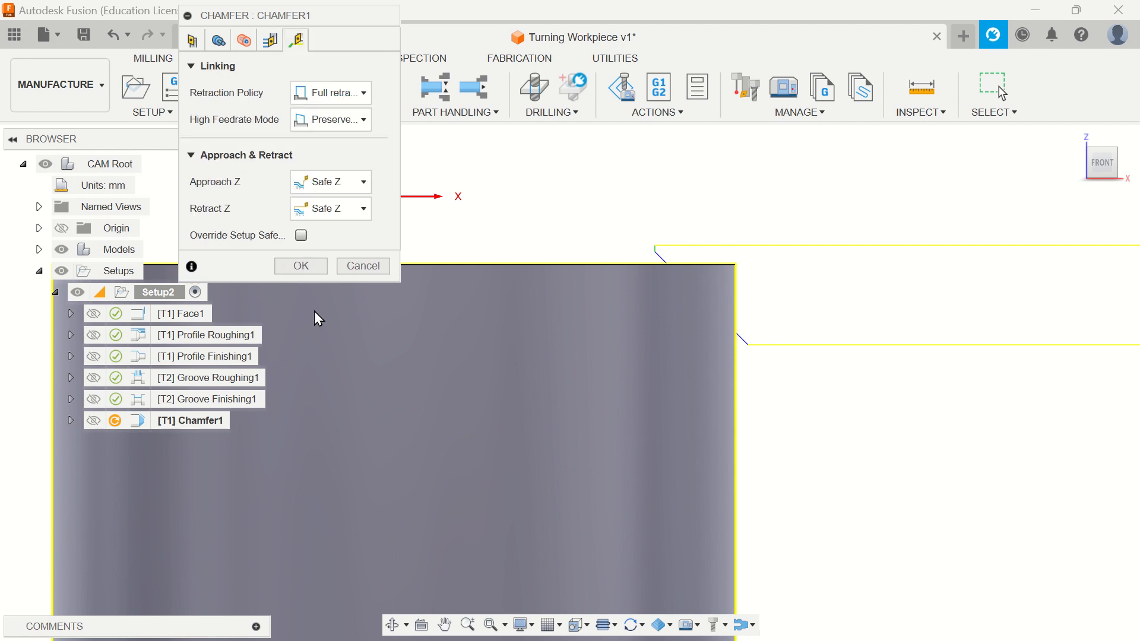
Accept the chamfer operation, simulate its toolpath at the cylinder's end edge, and exit the simulation.
click(301, 265)
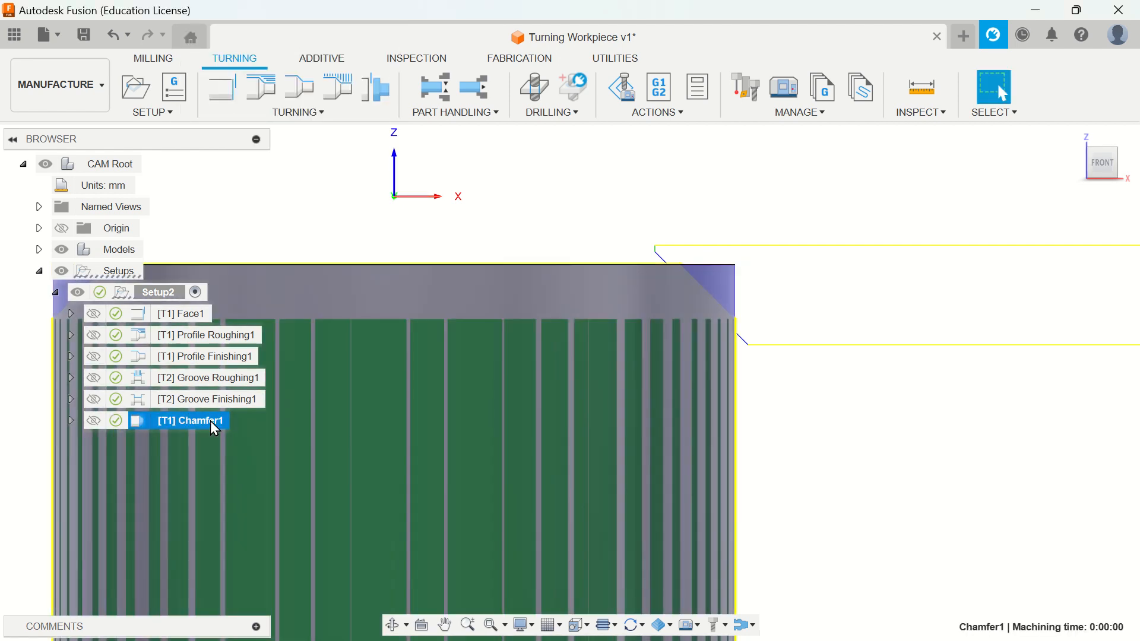
right_click(211, 422)
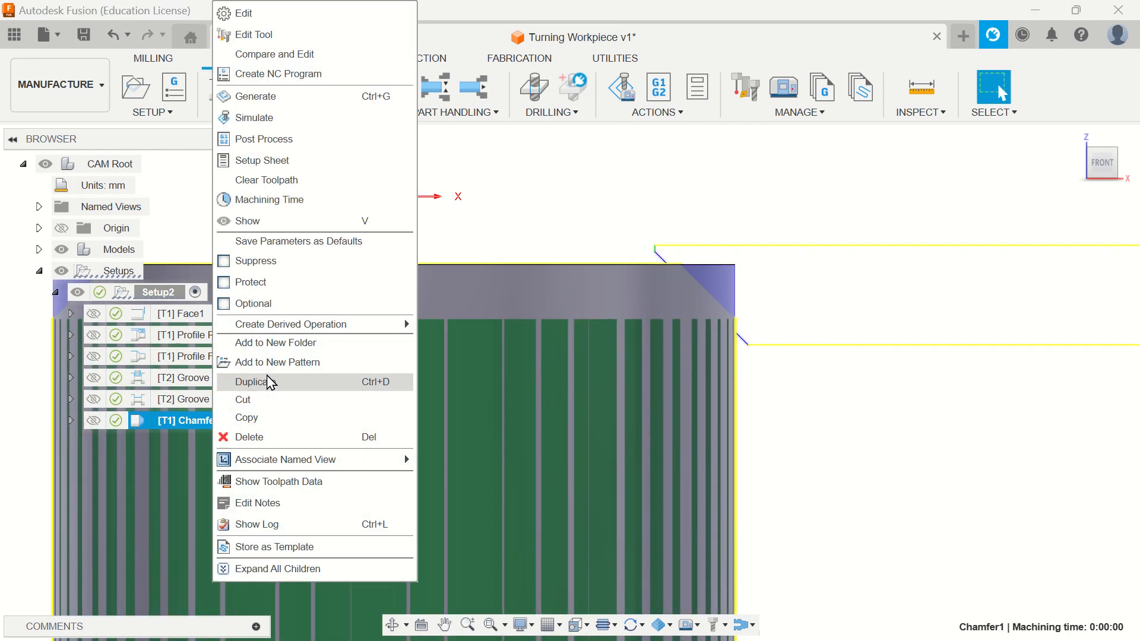
click(313, 118)
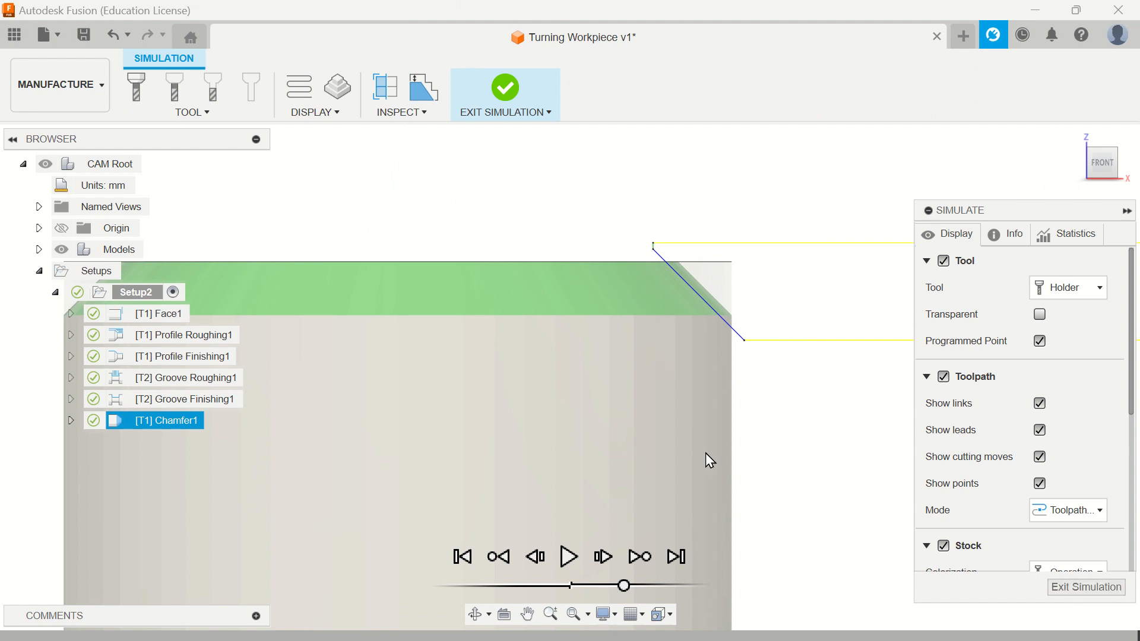
click(1067, 587)
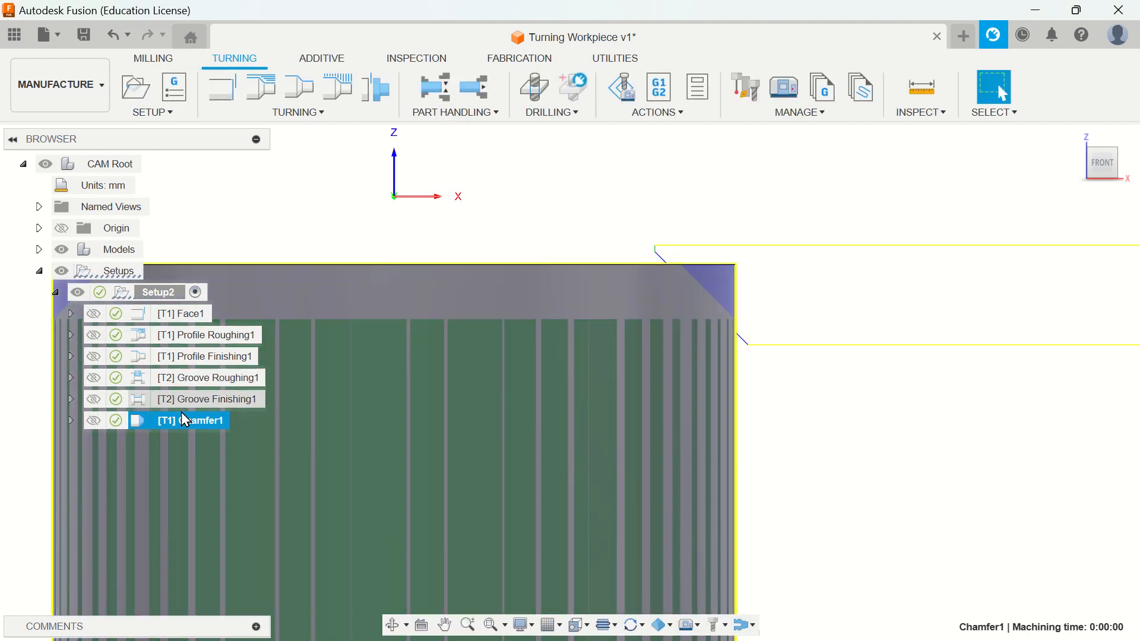
Edit the chamfer operation to cut in multiple passes with a 0.5 mm stepover.
right_click(185, 422)
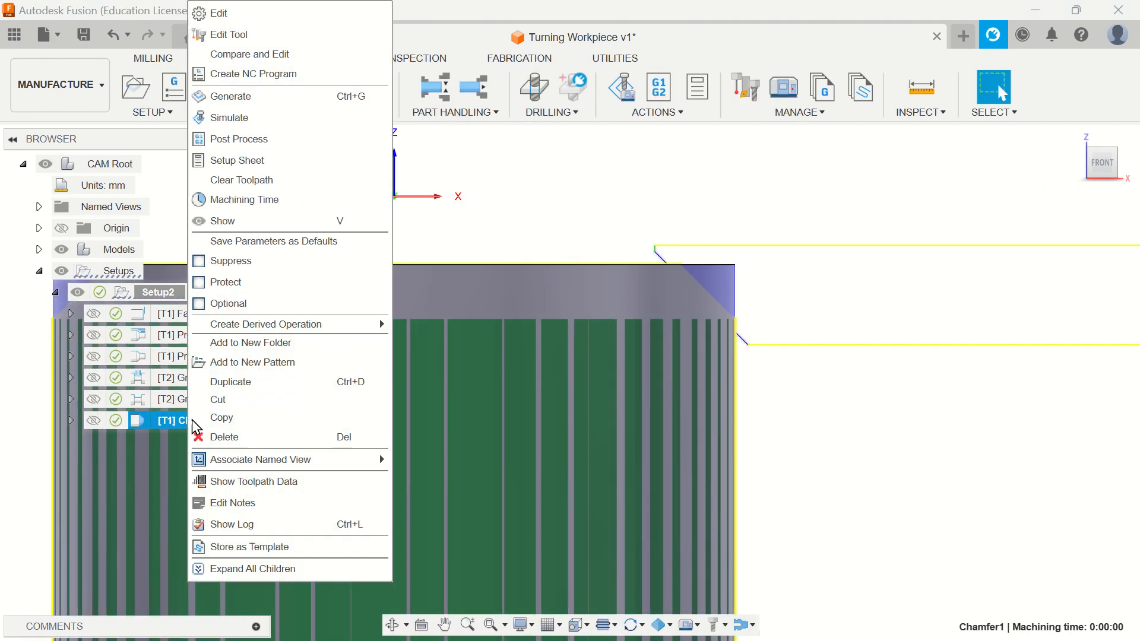
click(229, 17)
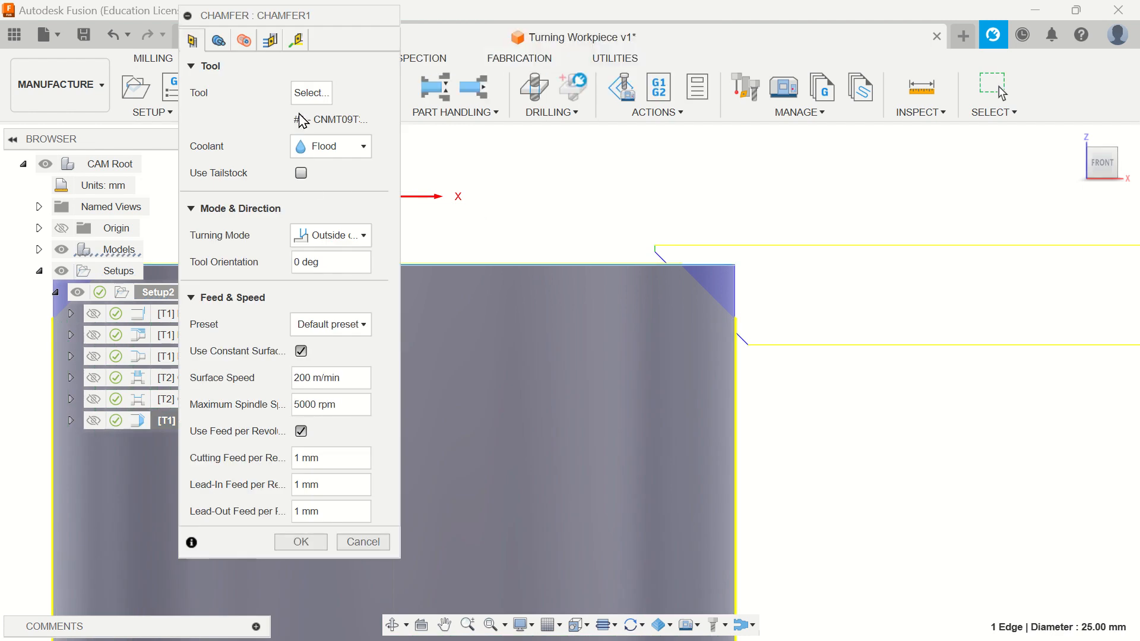
click(270, 40)
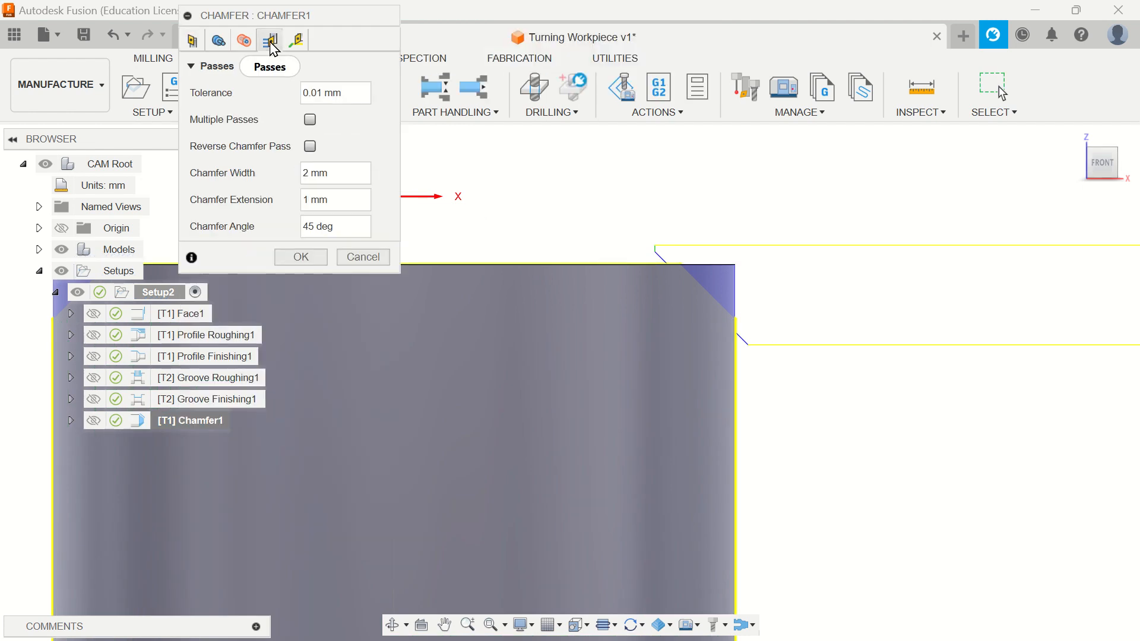
click(310, 120)
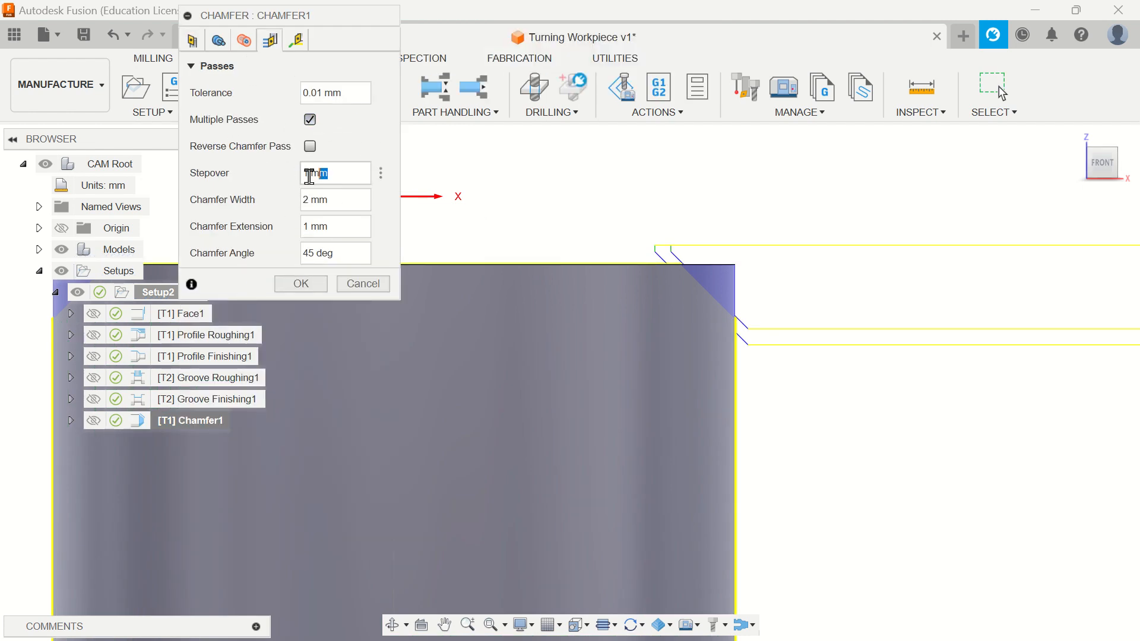
drag(310, 176, 298, 182)
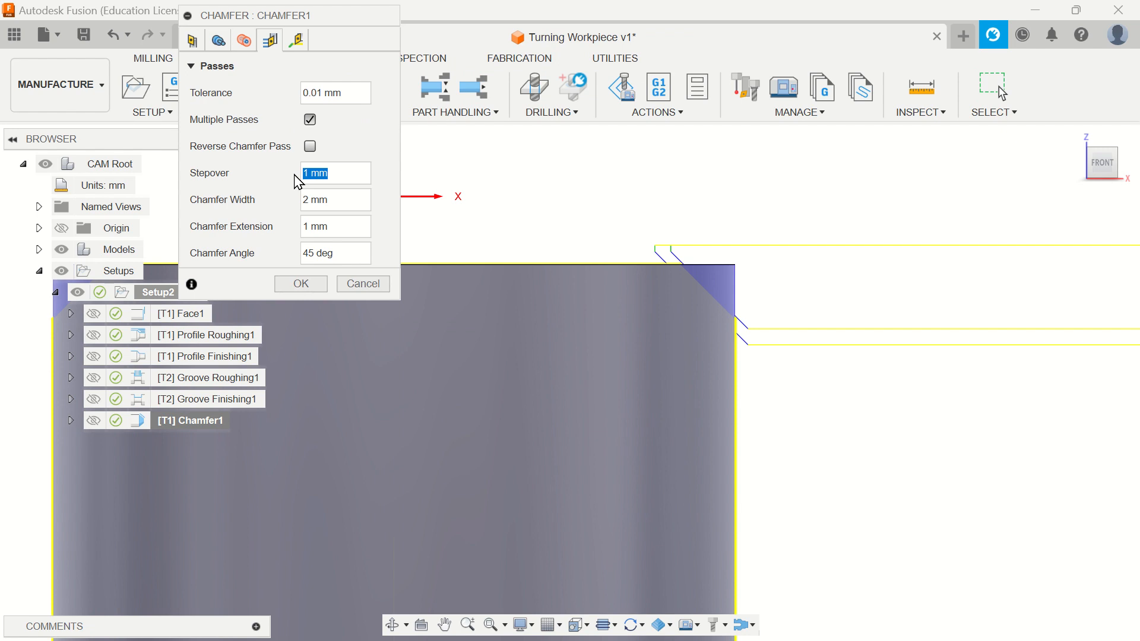
click(336, 174)
drag(338, 179, 304, 186)
text(0.5)
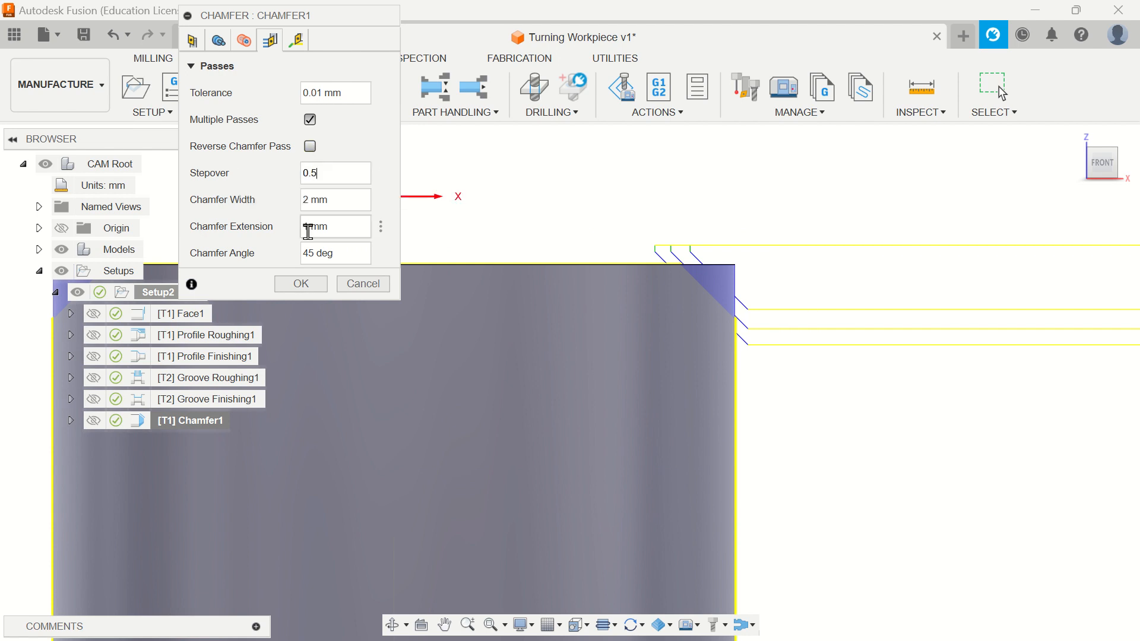
click(301, 284)
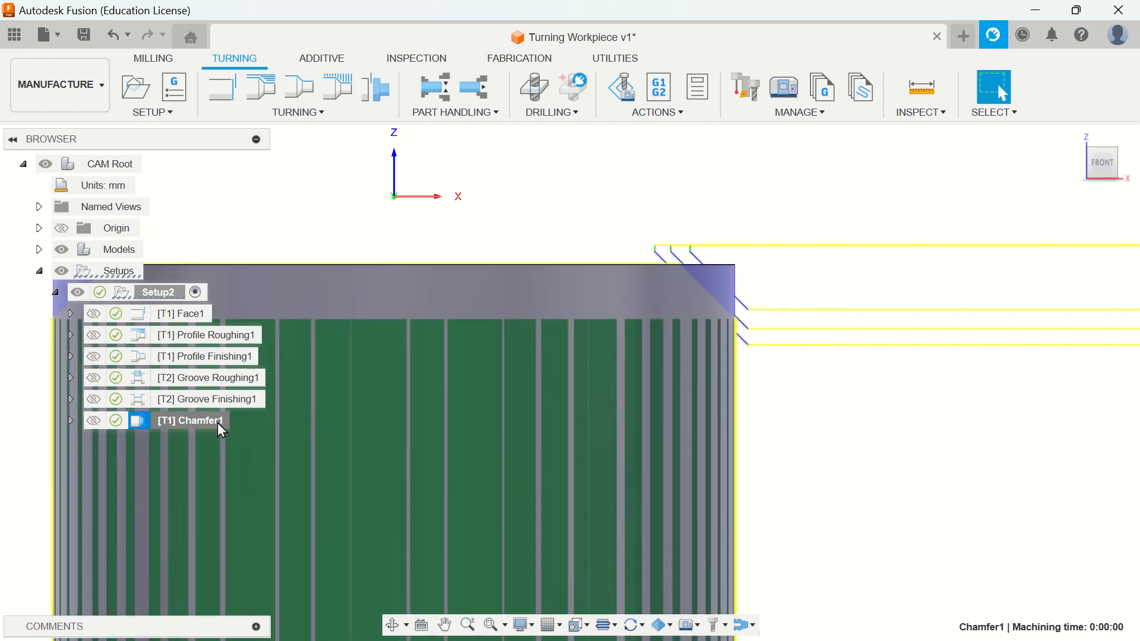
Simulate the multi-pass chamfer operation, exit the simulation, and inspect the toolpath around the whole part.
click(217, 421)
key(Escape)
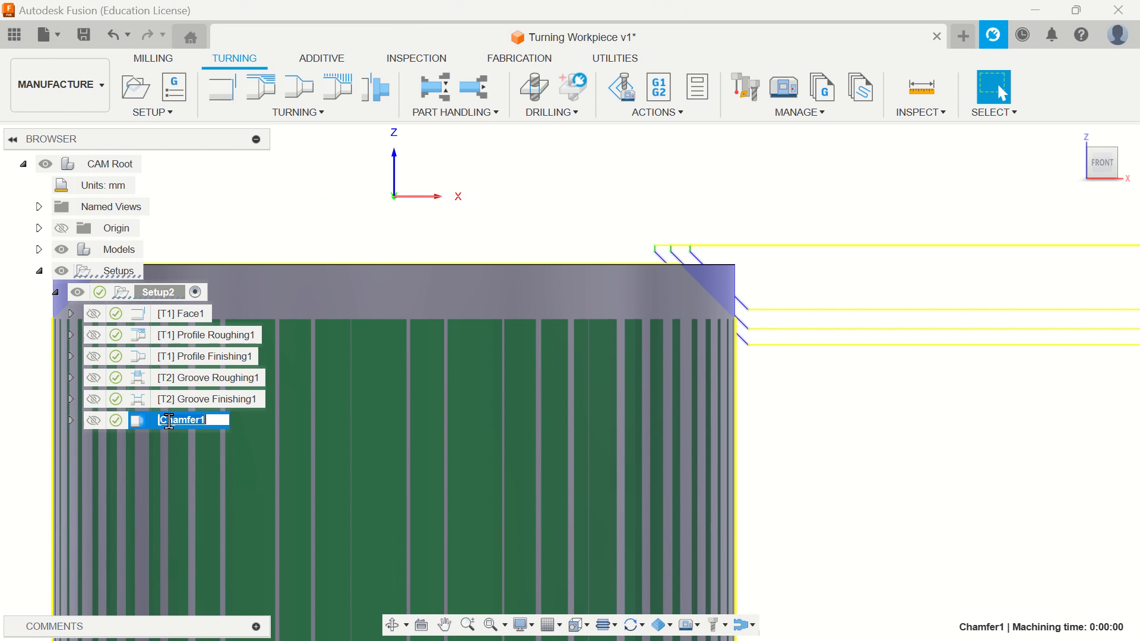
right_click(156, 422)
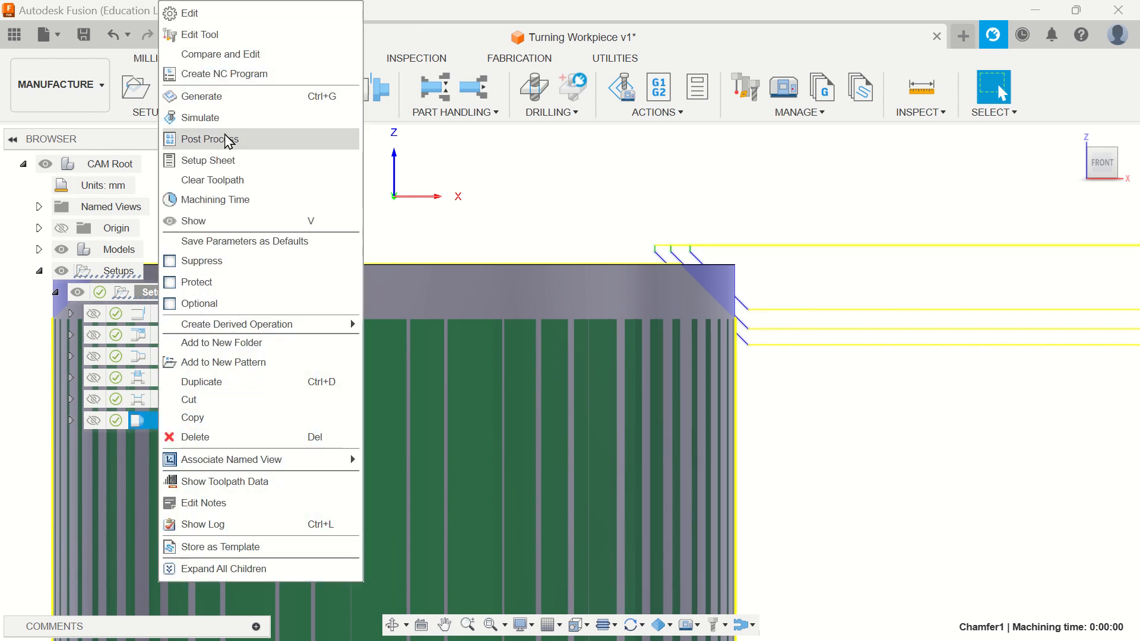
click(226, 117)
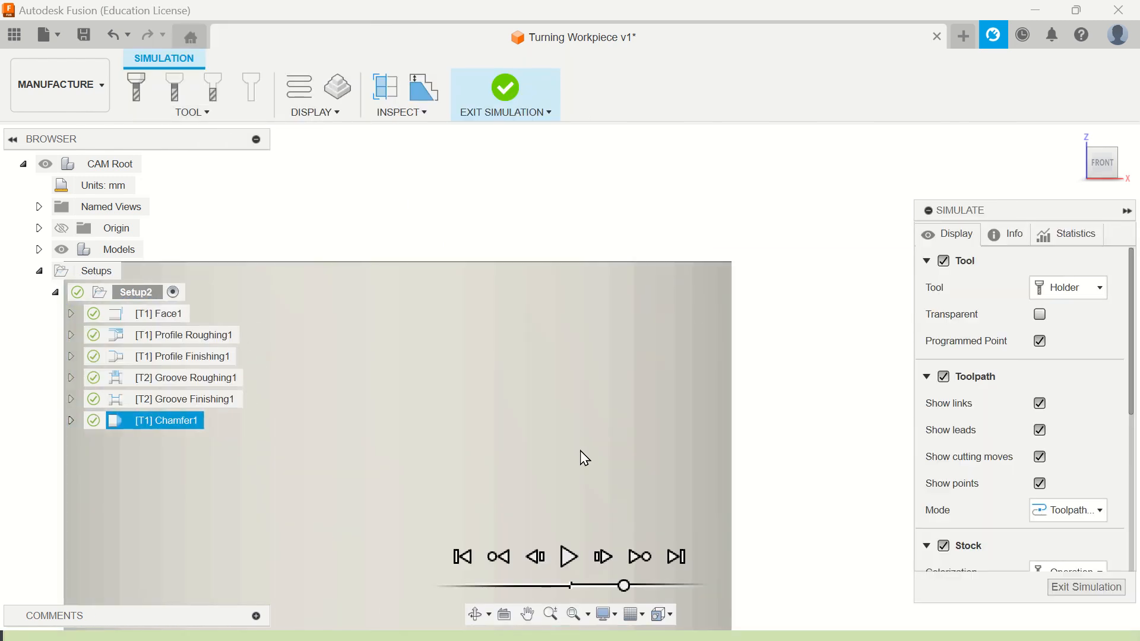
click(571, 557)
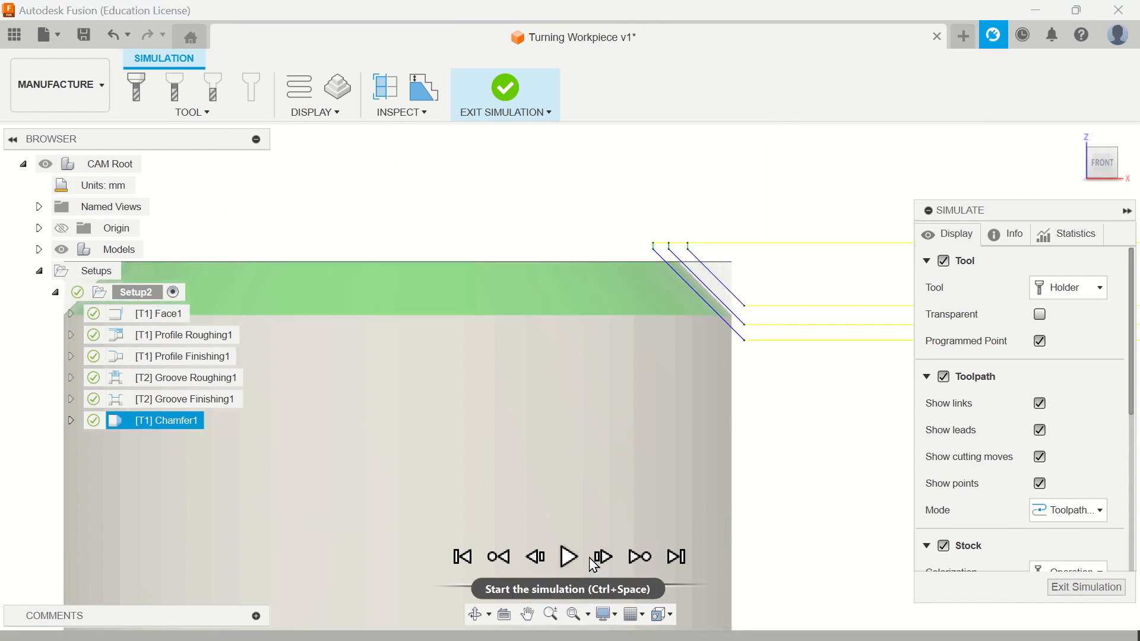
click(521, 114)
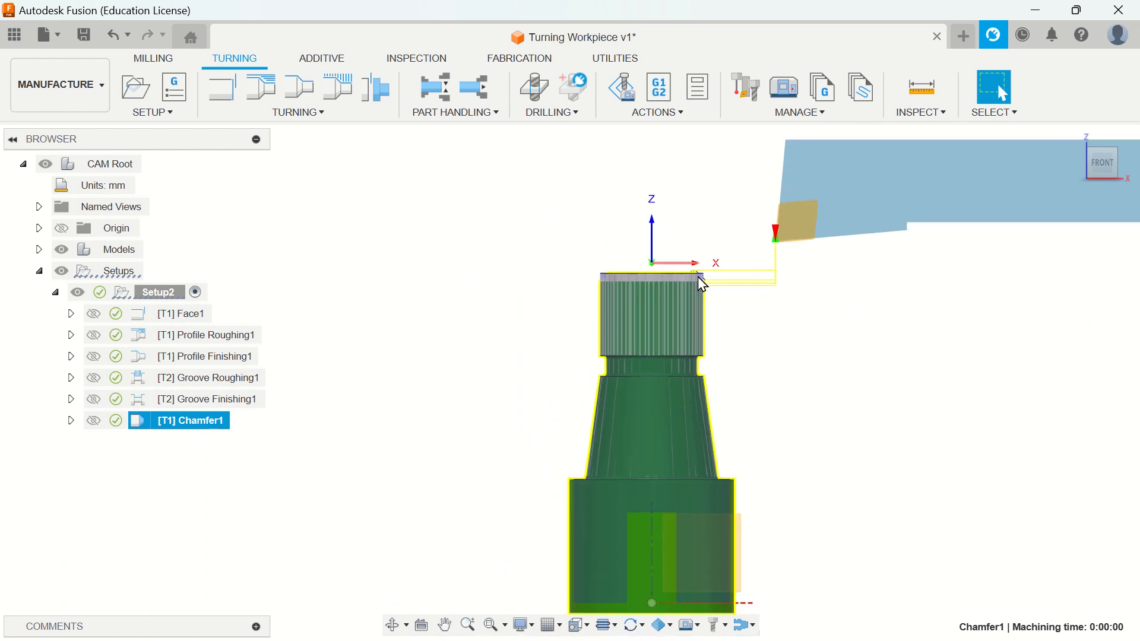
scroll(703, 380, up, 3)
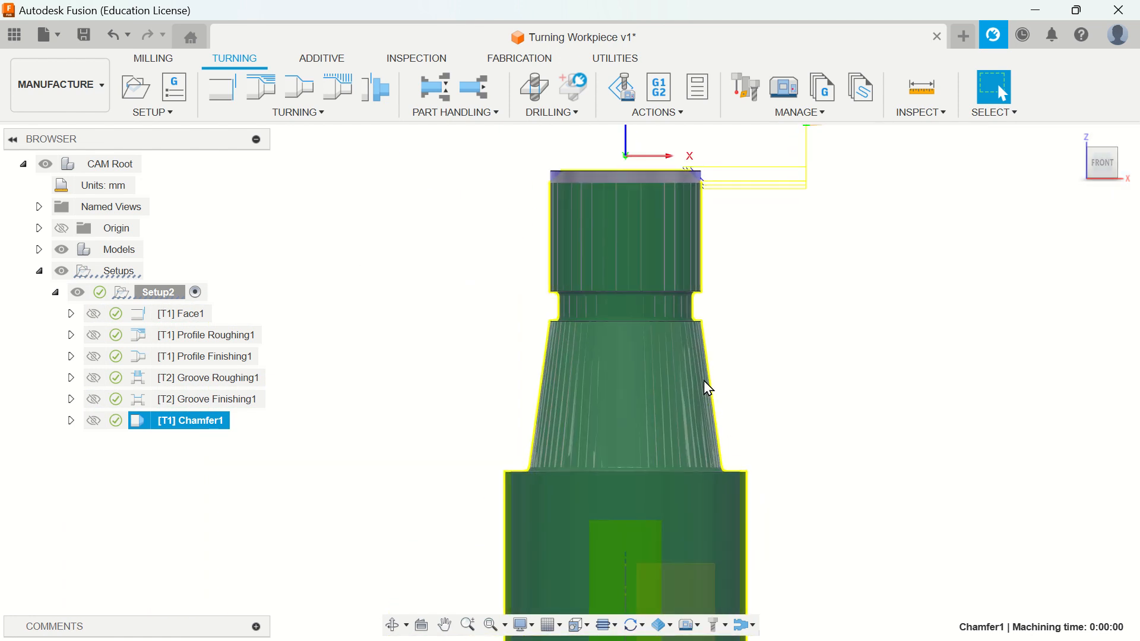
scroll(703, 379, down, 3)
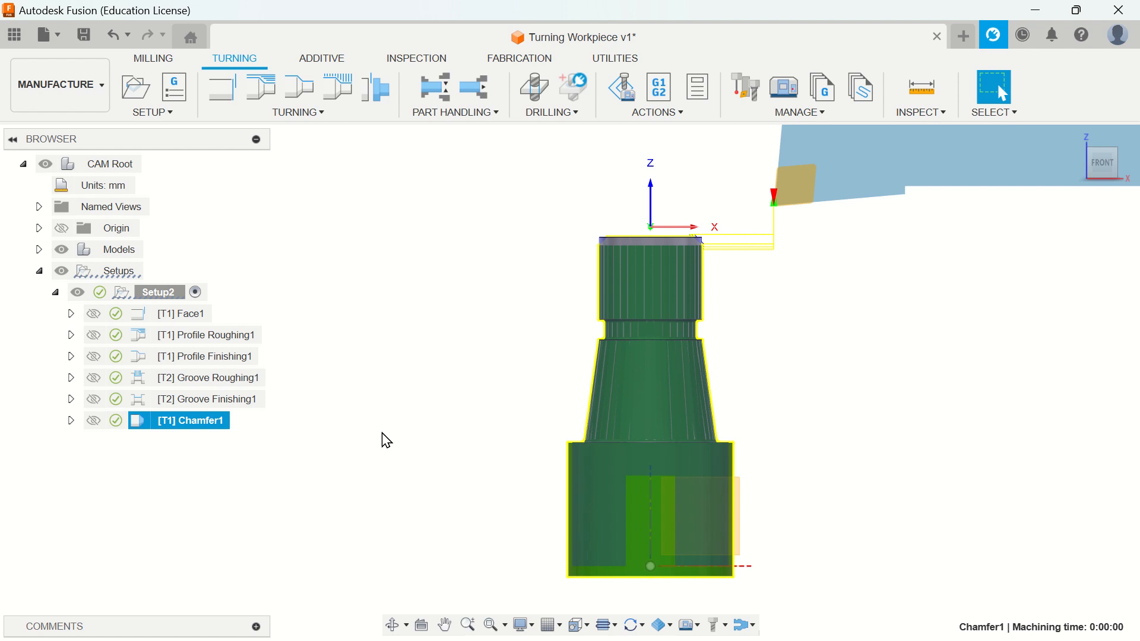
click(307, 374)
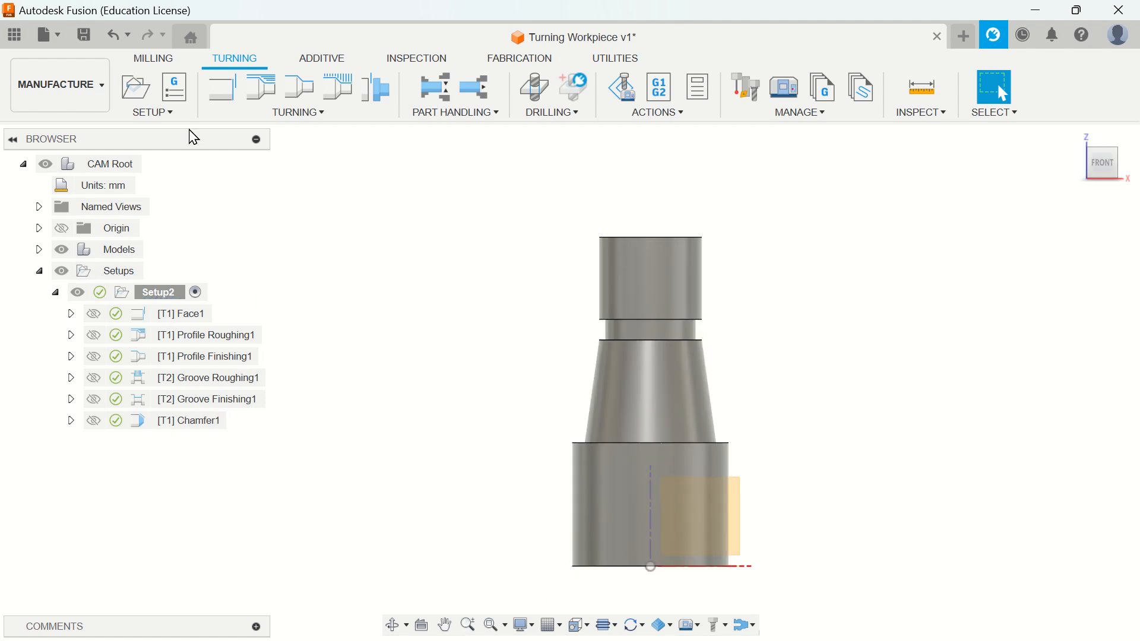
Create a second turning setup with the Z axis flipped and the origin at the stock front.
click(136, 87)
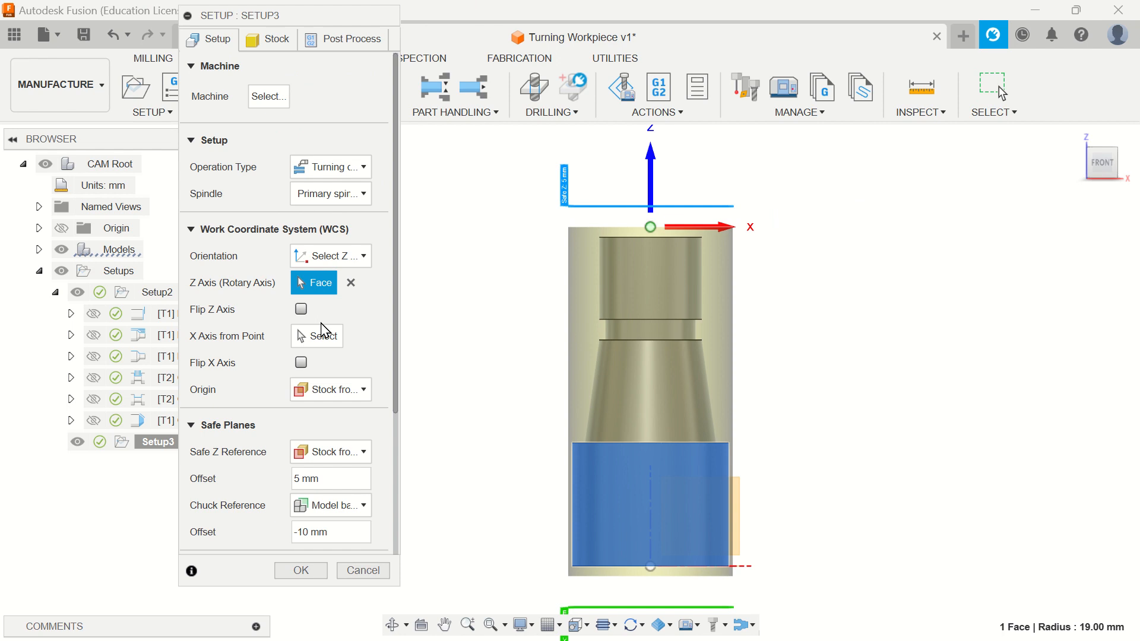
click(351, 392)
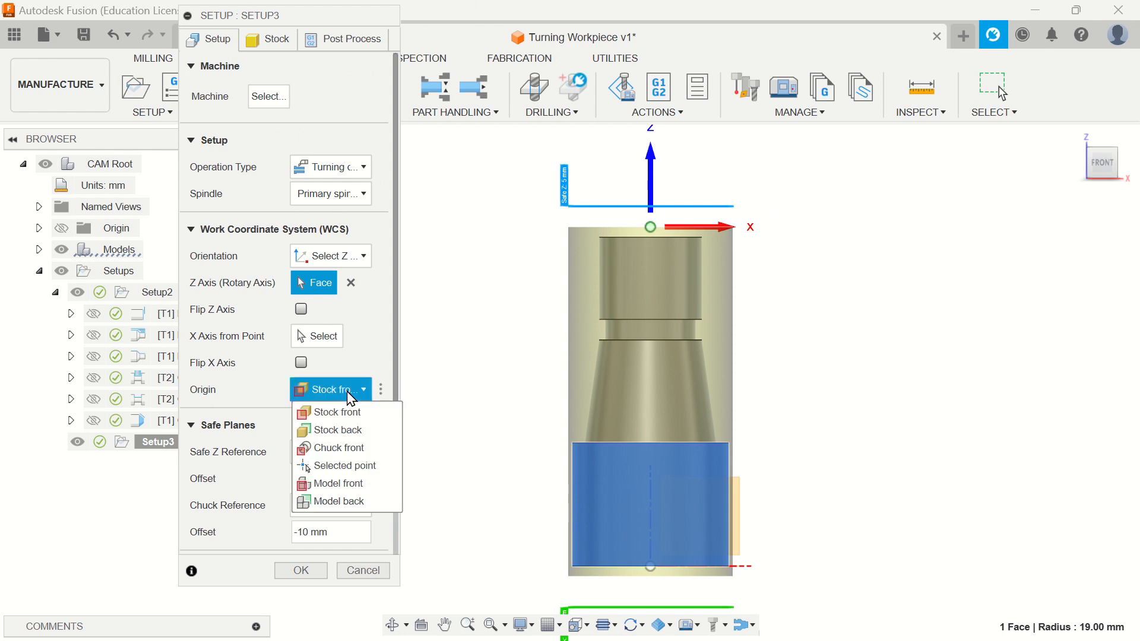
click(355, 439)
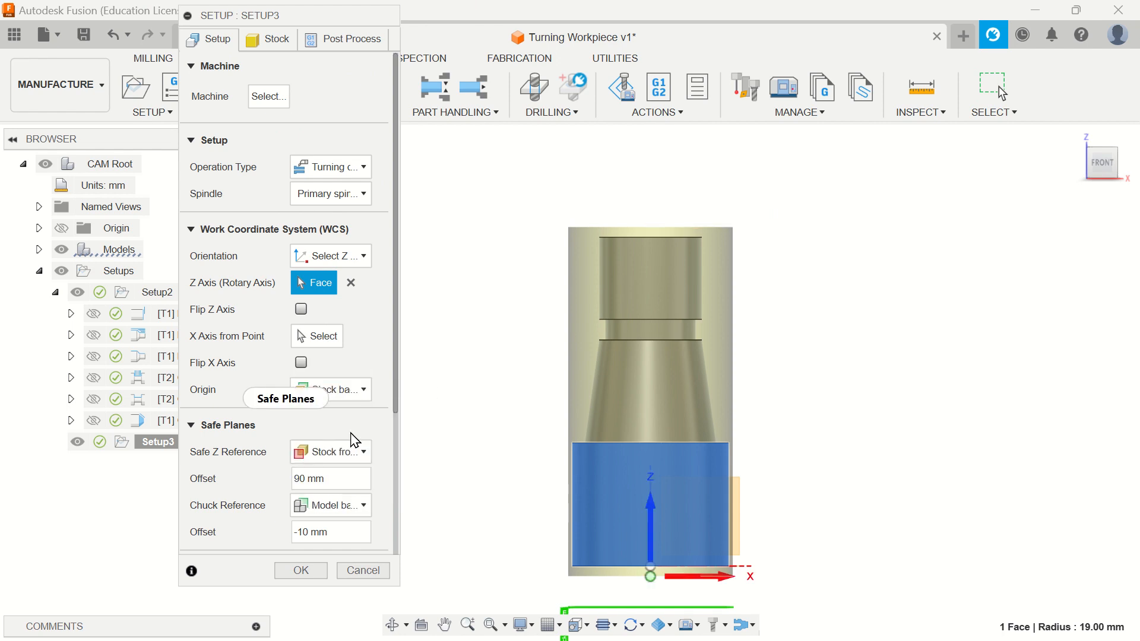
scroll(355, 439, down, 3)
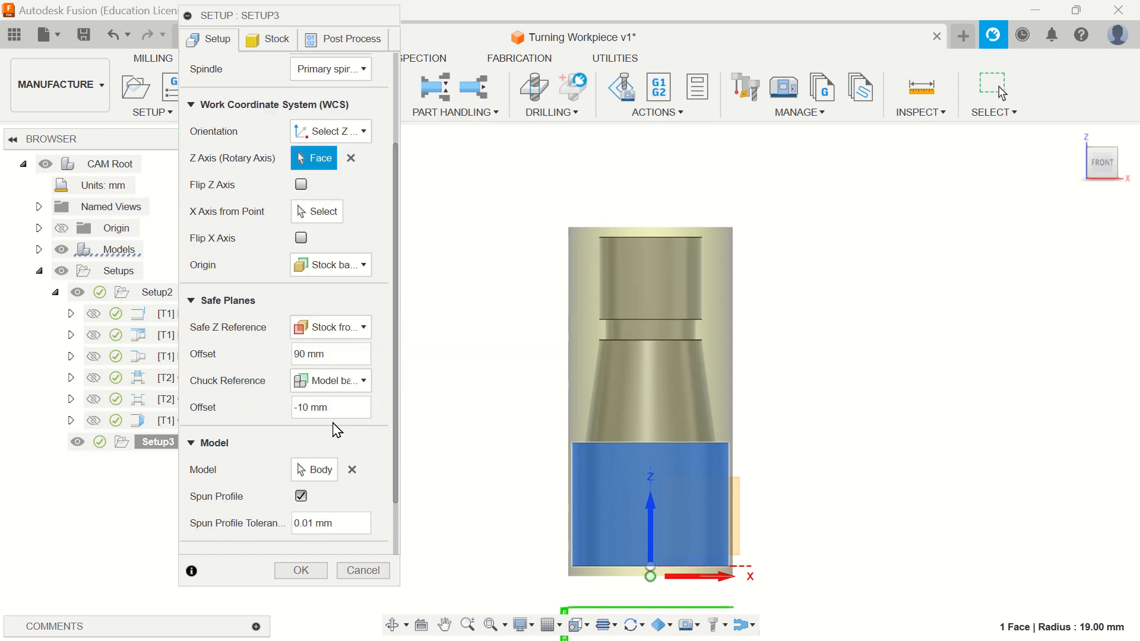
click(301, 184)
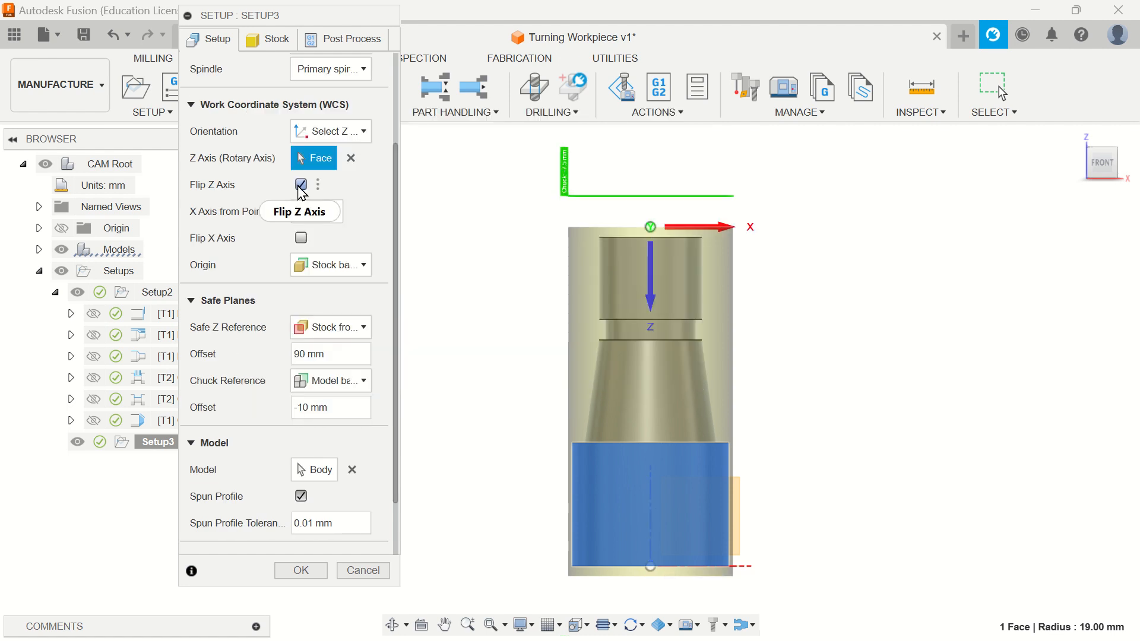
click(333, 262)
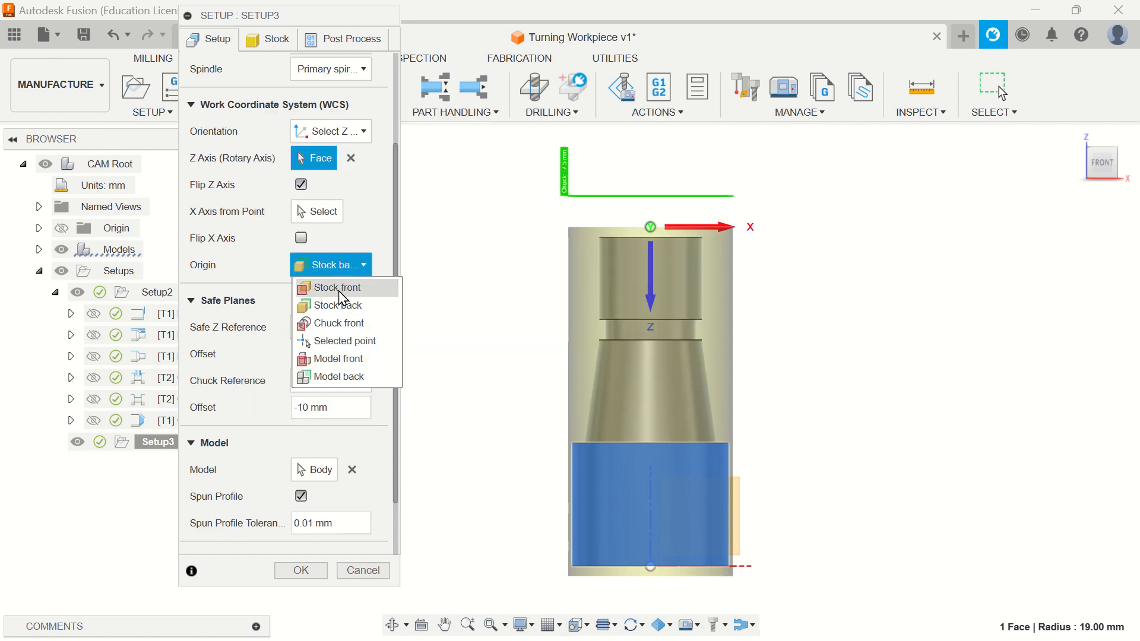
click(332, 285)
scroll(1003, 469, down, 3)
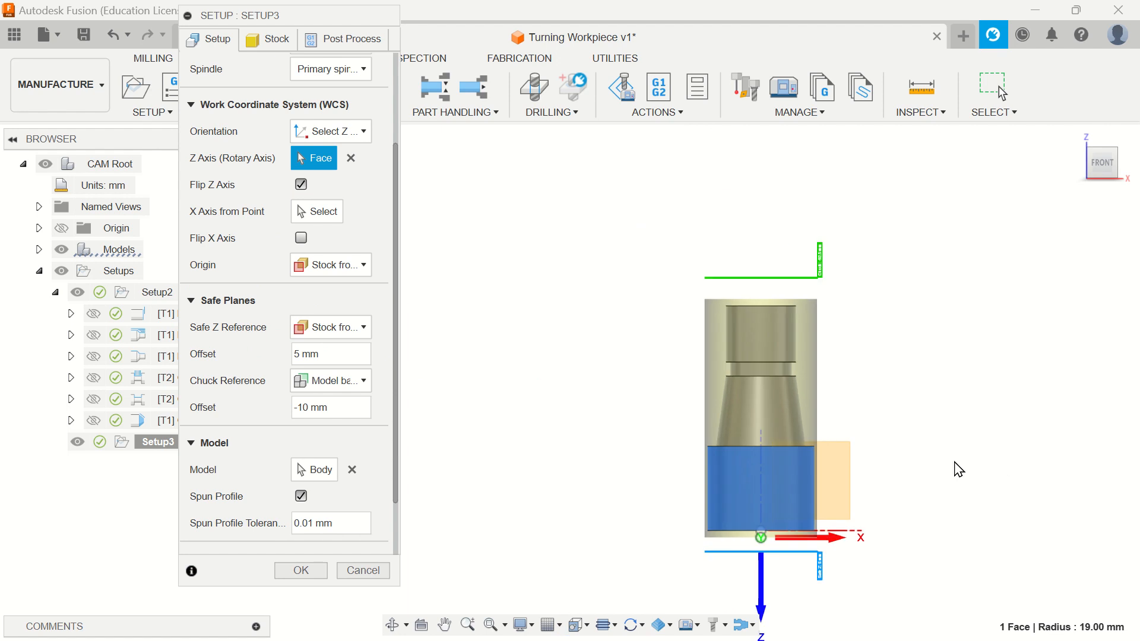
middle_drag(956, 468, 886, 366)
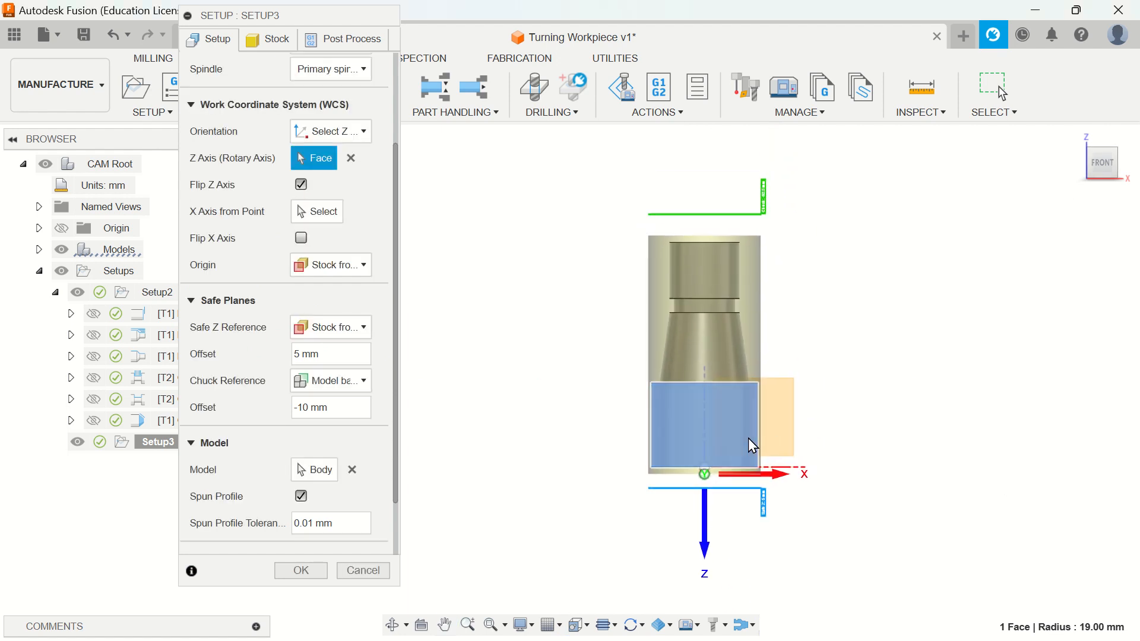
Set the new setup's chuck offset to 20 mm from the model back.
scroll(676, 179, up, 4)
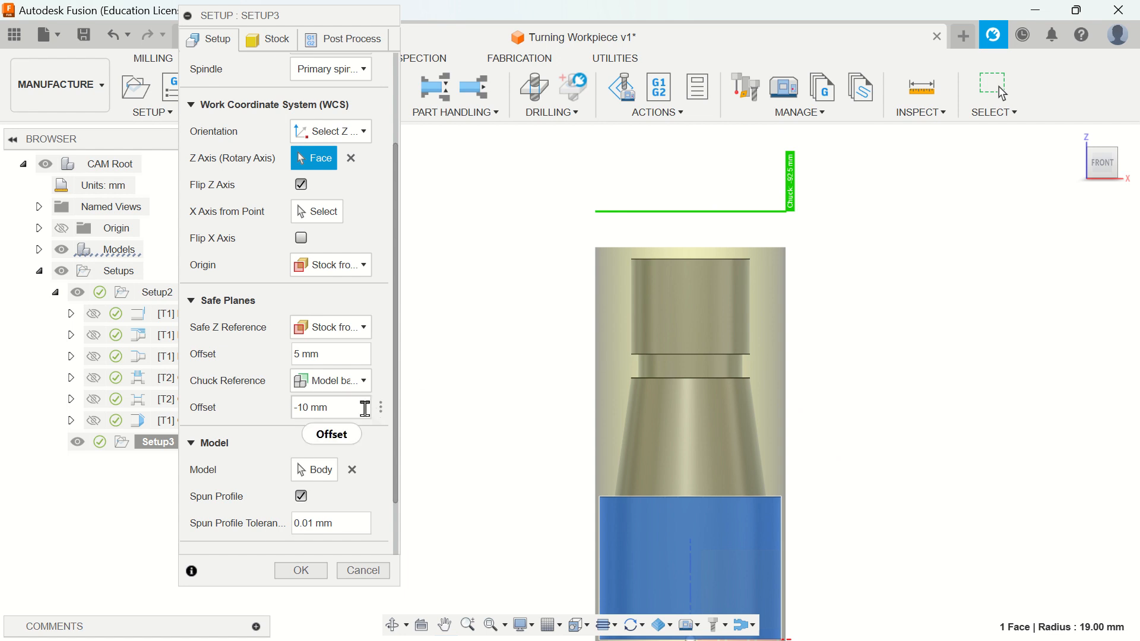
drag(365, 409, 276, 417)
text(20)
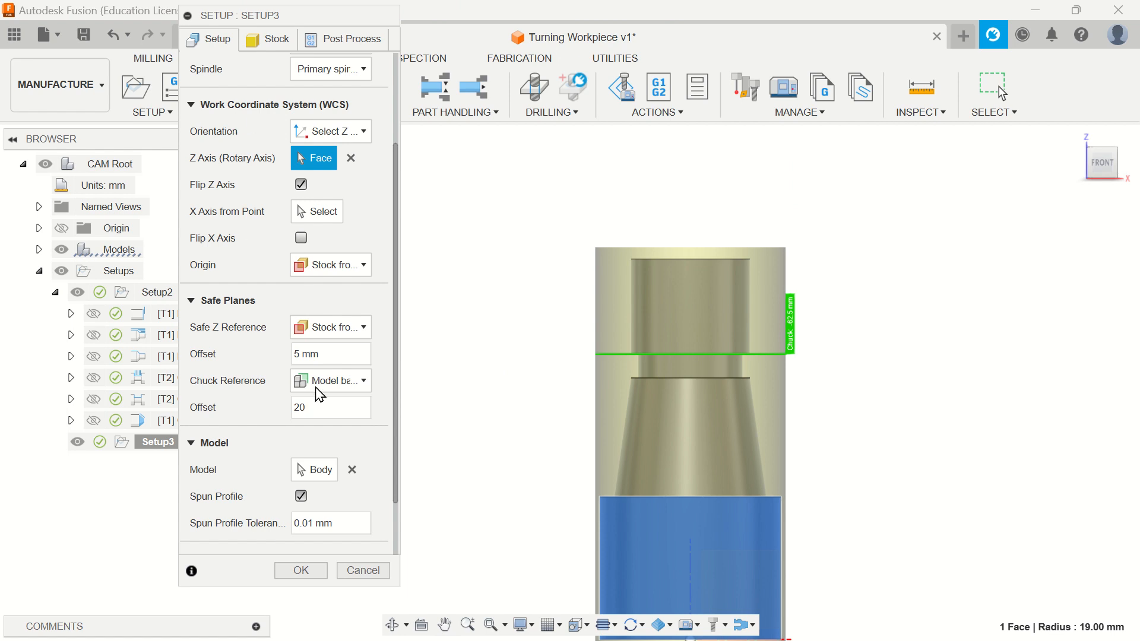
Use stock from the preceding setup, check the post process settings, accept the new setup, and inspect its origin.
click(268, 39)
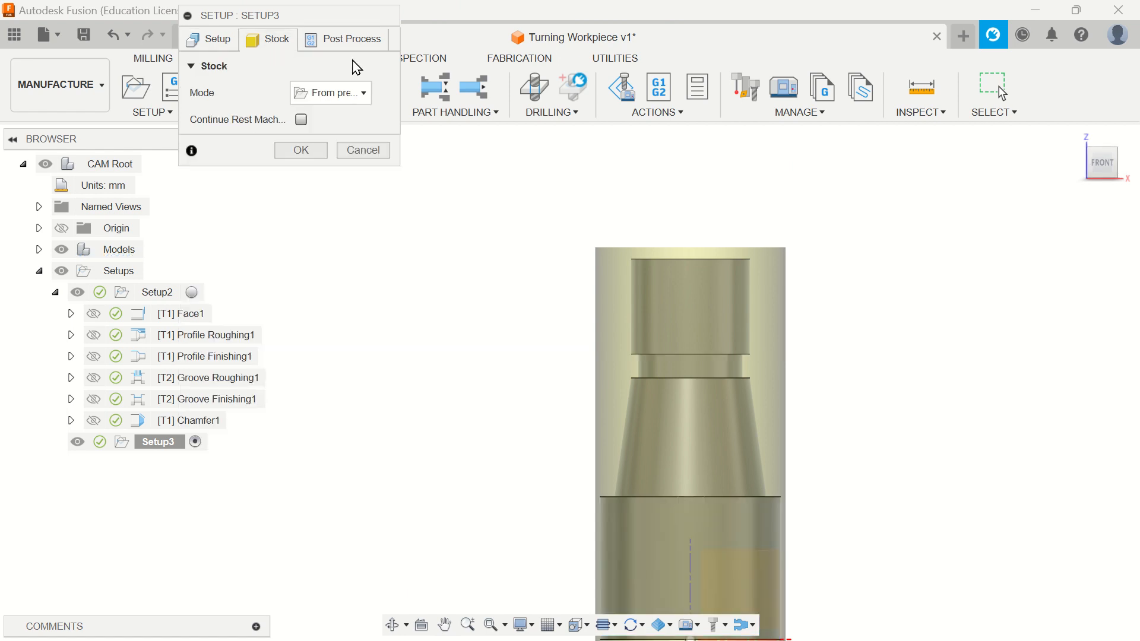
click(359, 93)
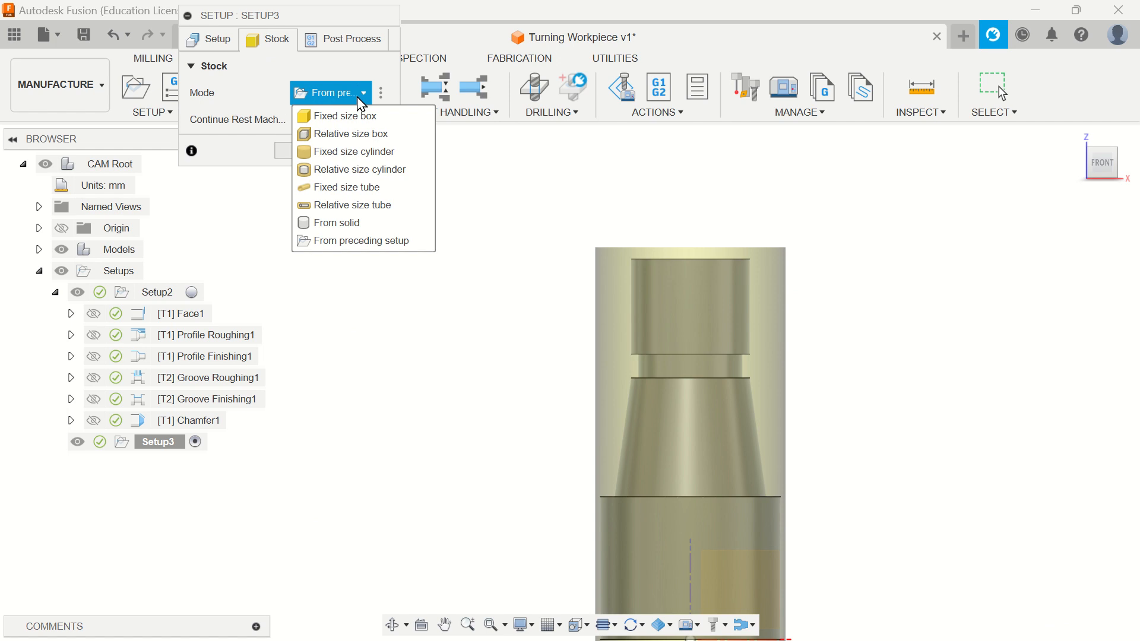
click(391, 241)
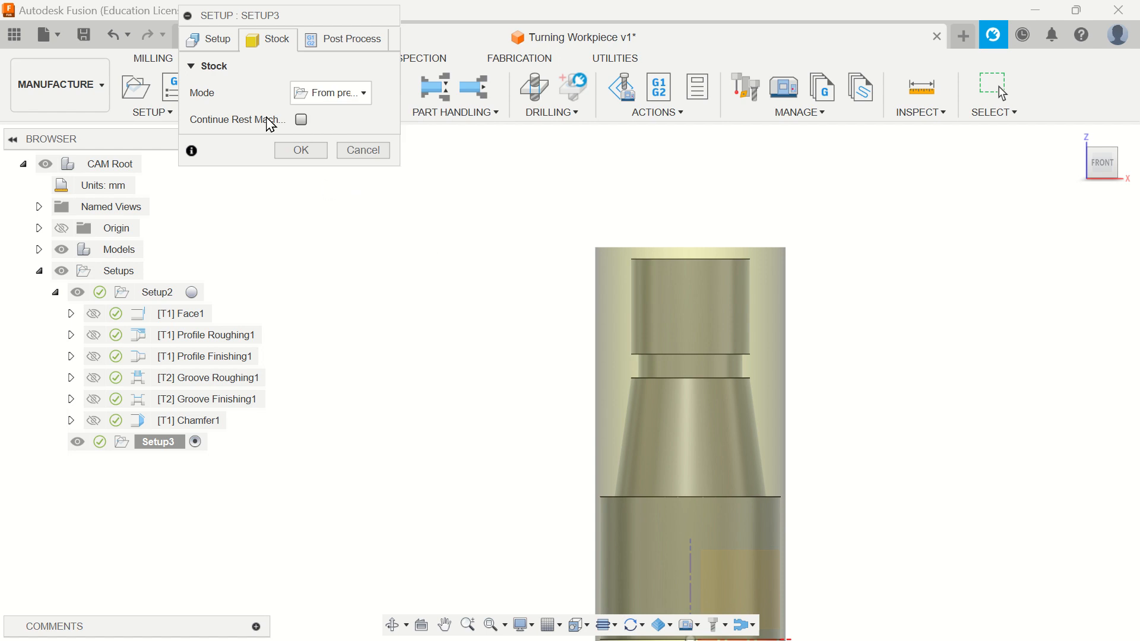
click(338, 47)
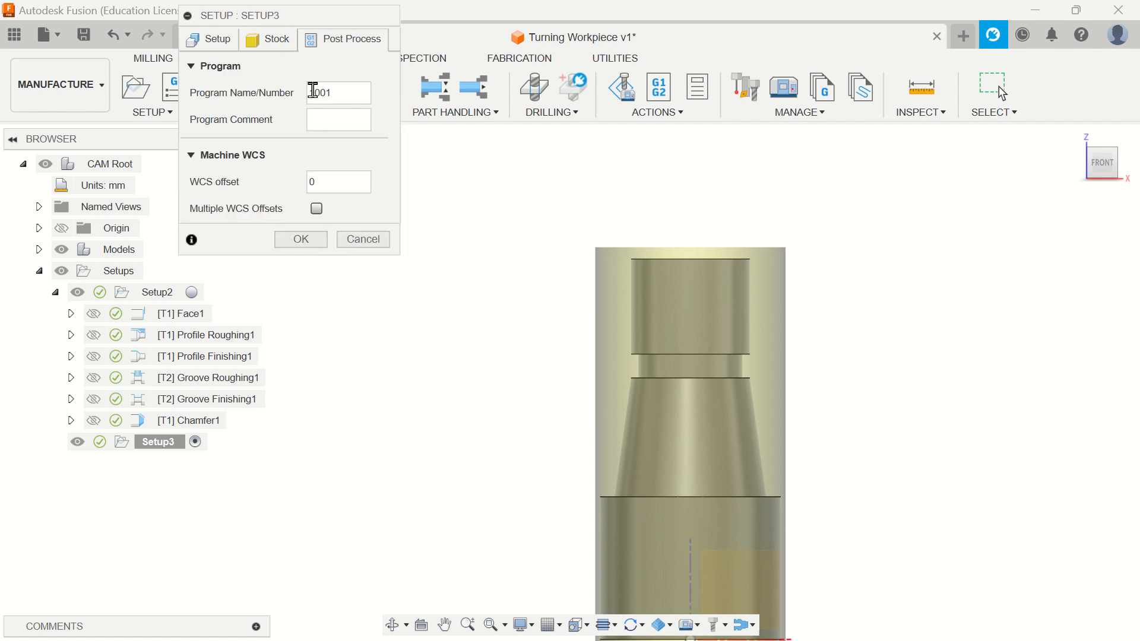
click(302, 241)
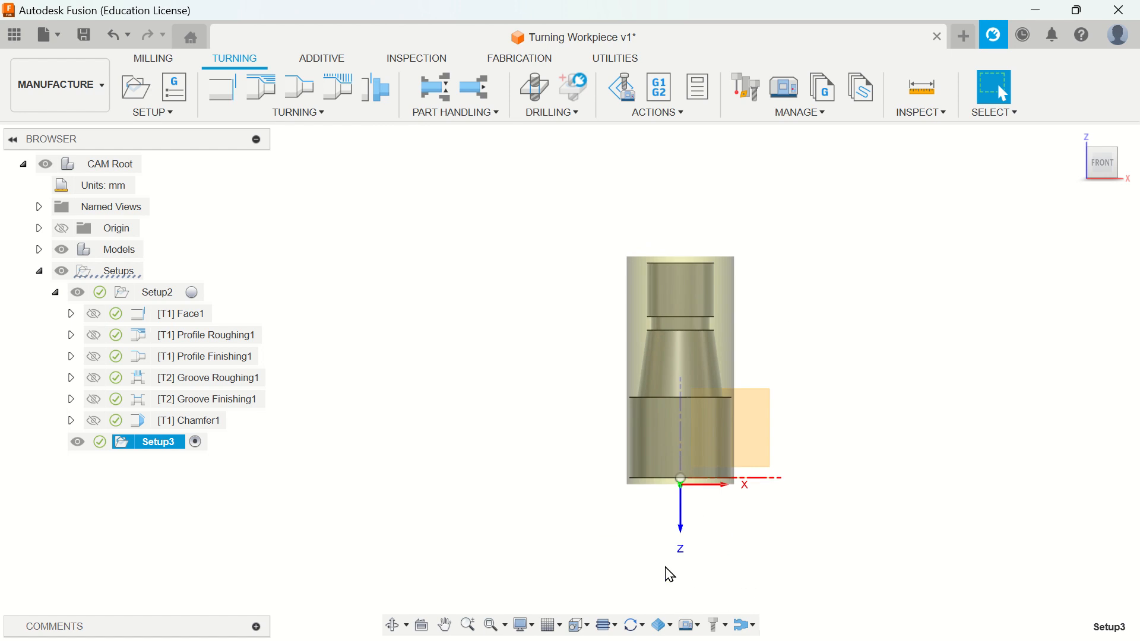
scroll(670, 575, up, 5)
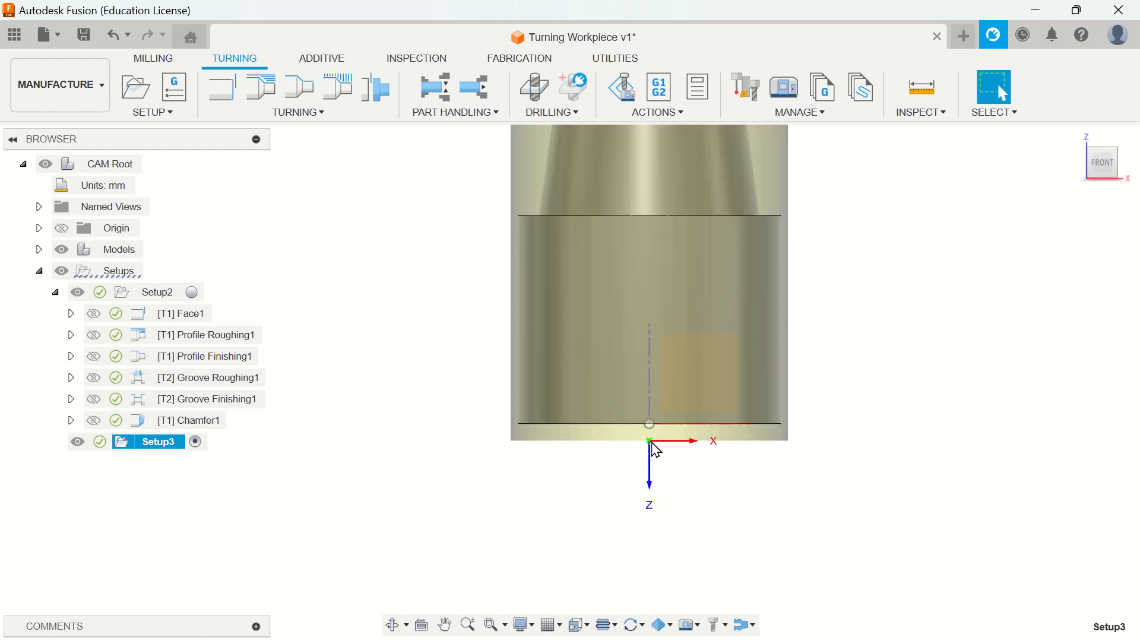
Start a Face turning operation in the flipped setup and check its tool, front geometry and radii settings.
click(1077, 138)
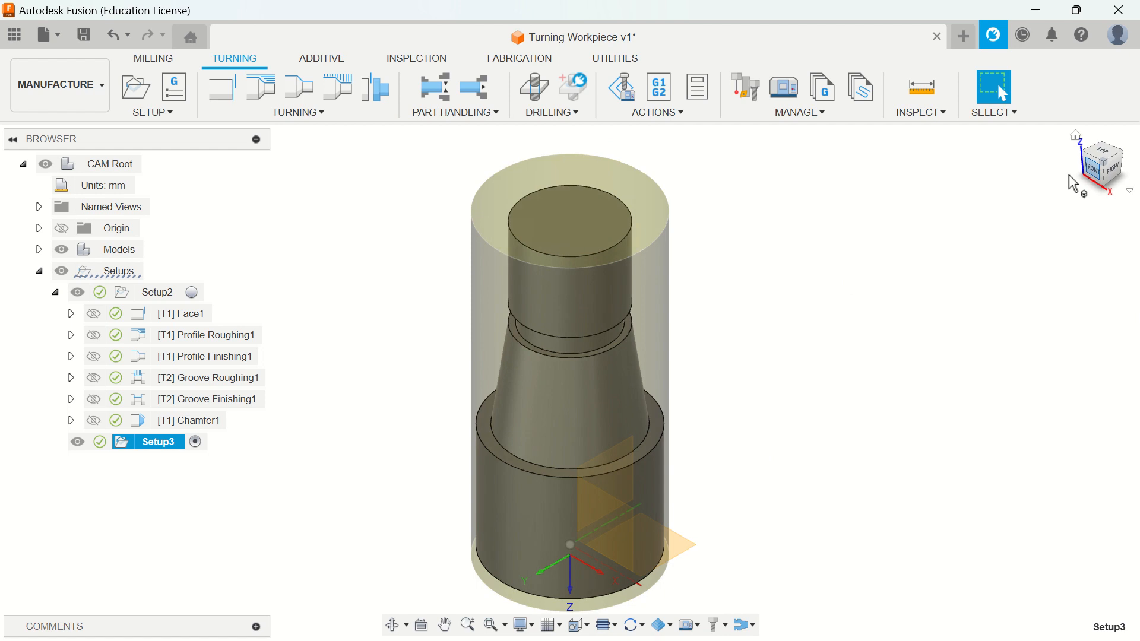
click(1091, 169)
scroll(606, 600, down, 3)
middle_drag(832, 330, 888, 118)
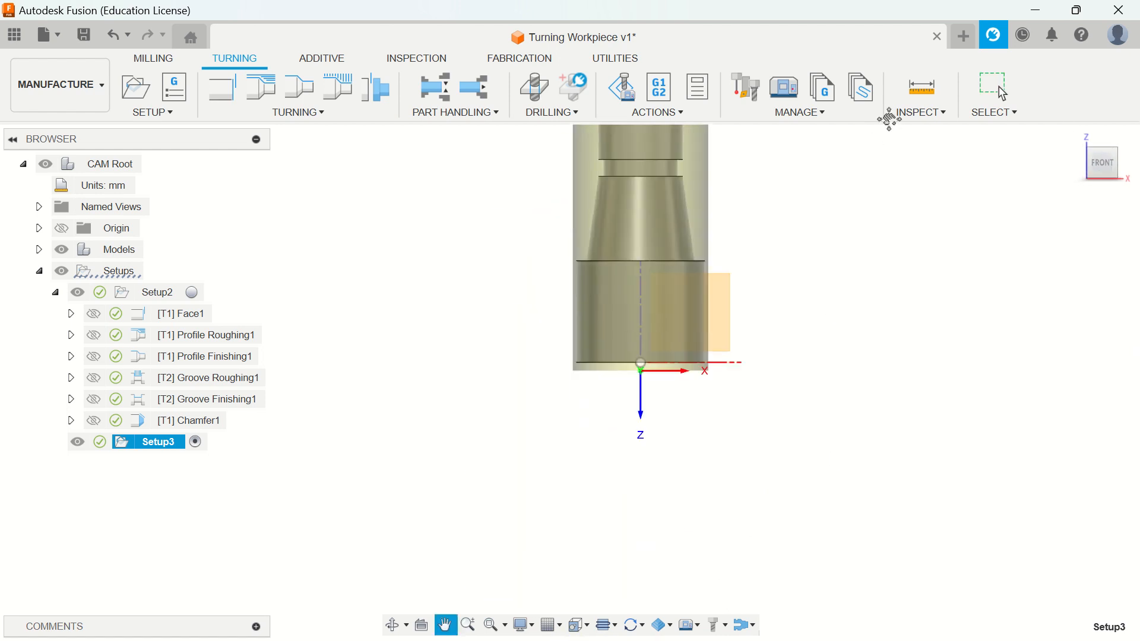
scroll(605, 376, up, 2)
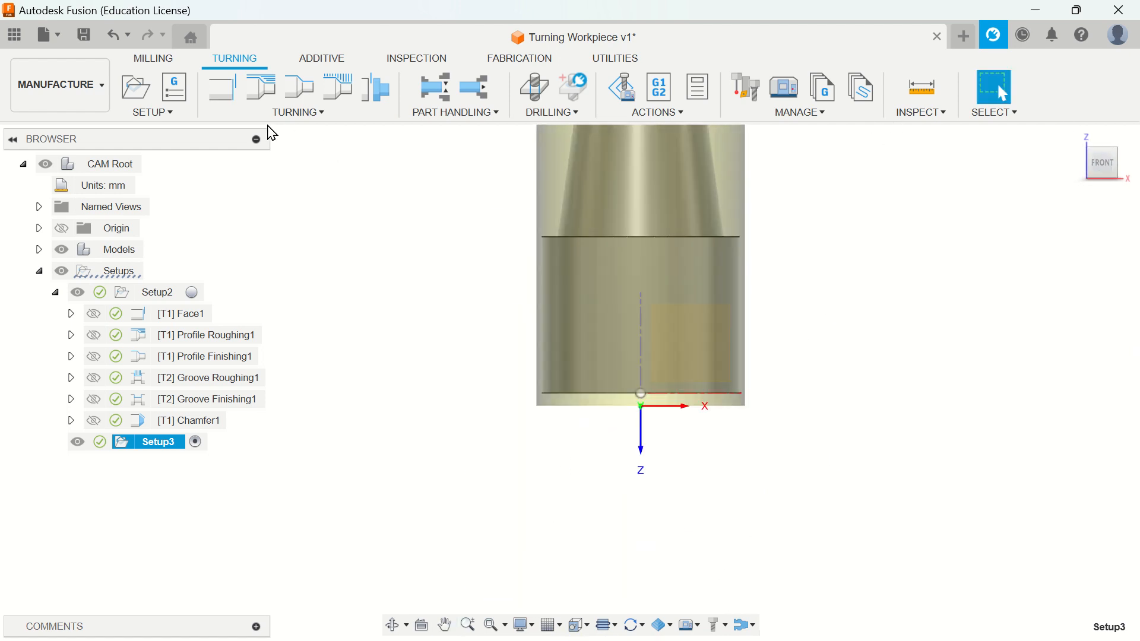
click(221, 88)
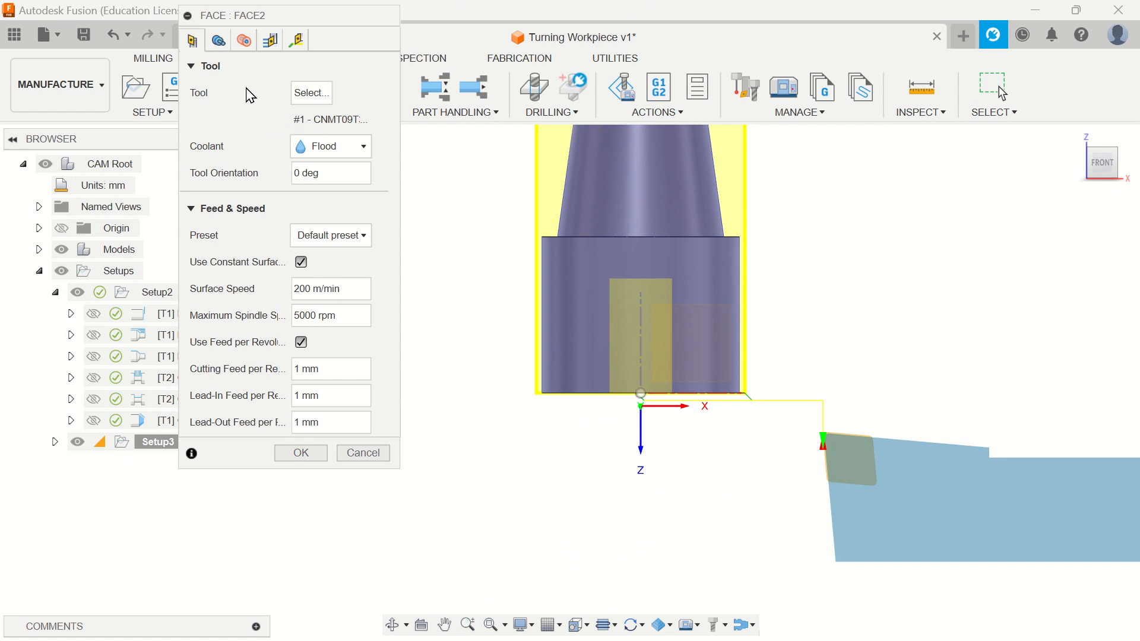
click(220, 43)
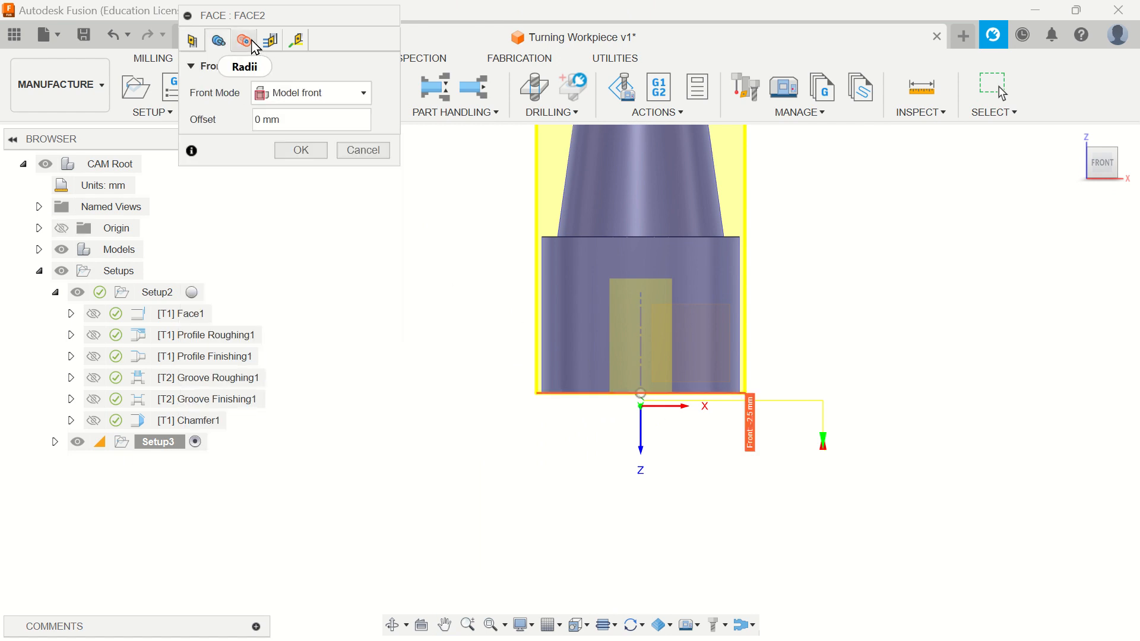
click(256, 43)
Enable multiple passes and finishing passes for the facing operation, check its linking settings, and accept it.
click(270, 41)
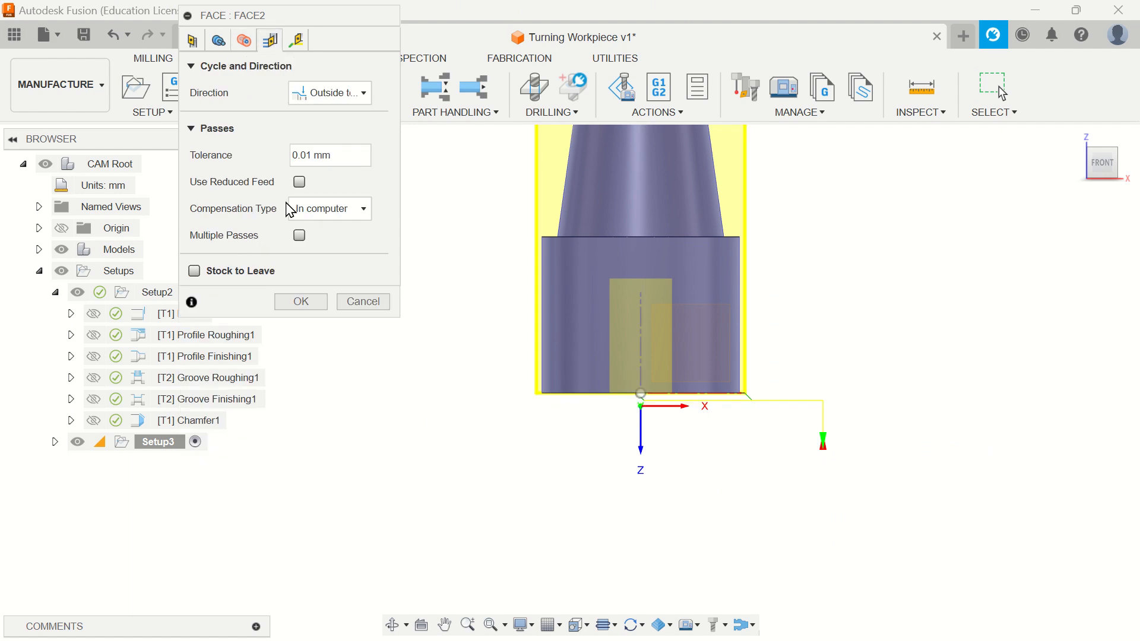
click(300, 236)
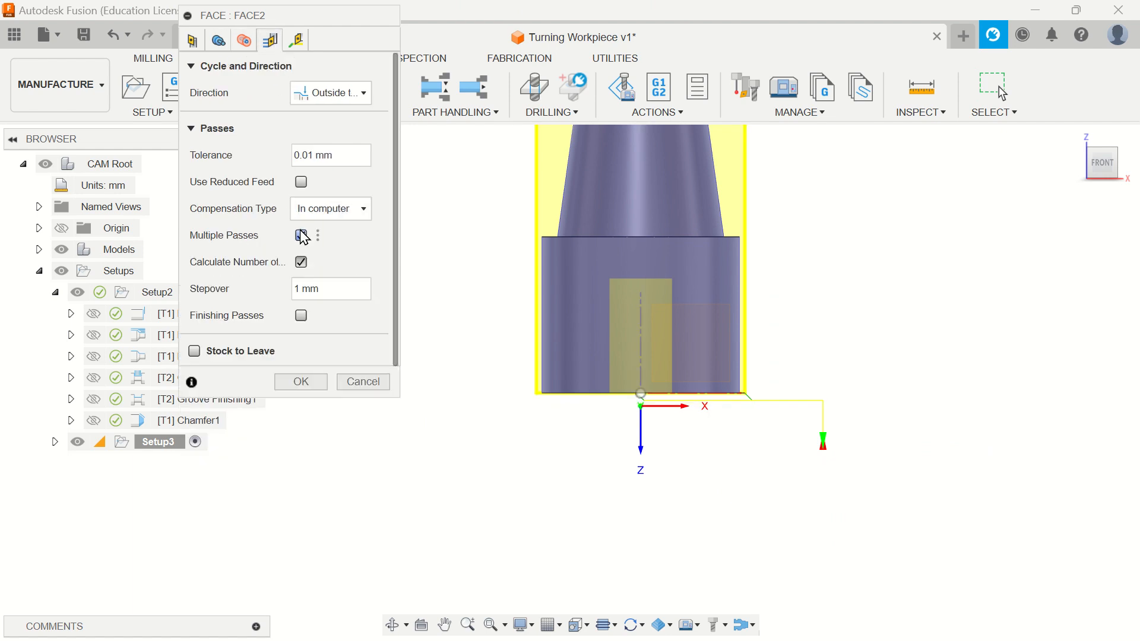
click(301, 315)
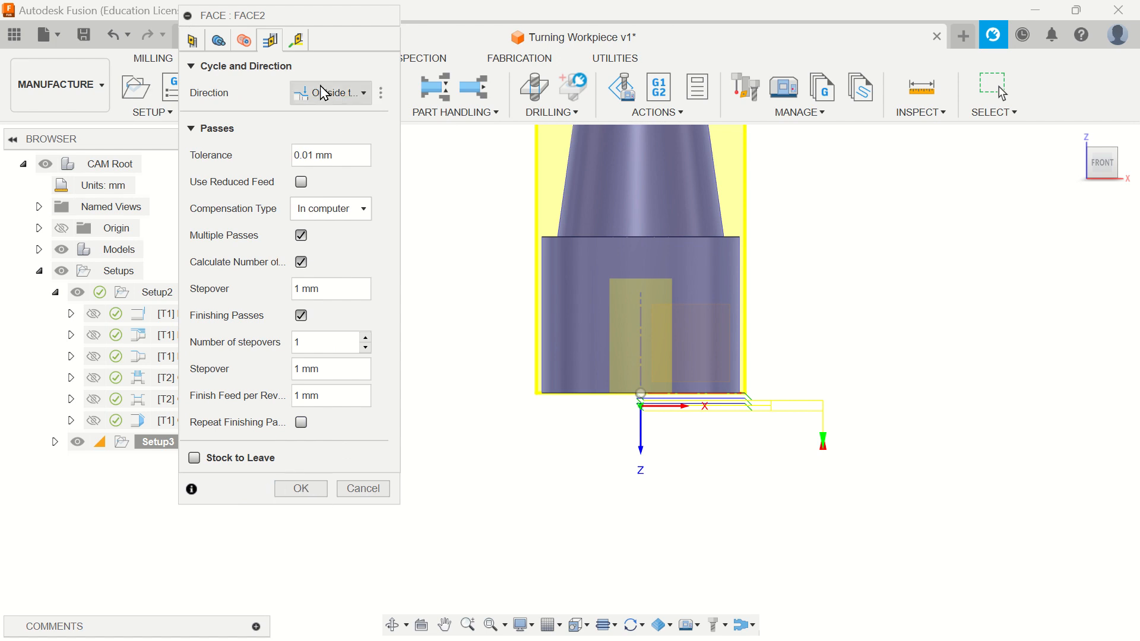
click(296, 41)
click(302, 437)
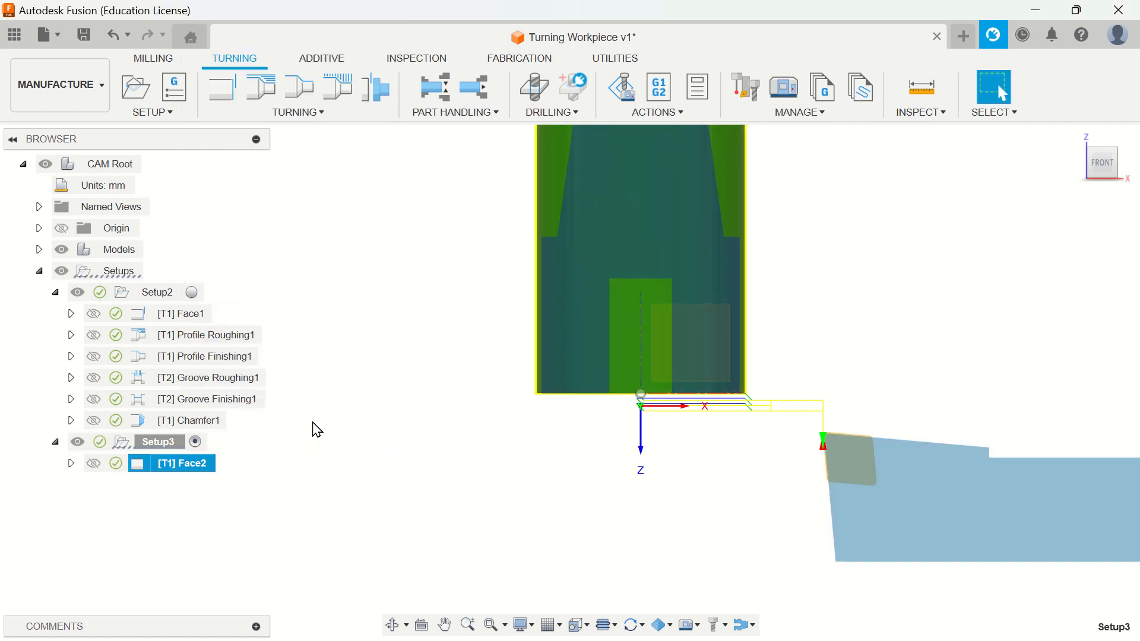
Simulate the new facing operation on the flipped end and exit the simulation.
right_click(180, 465)
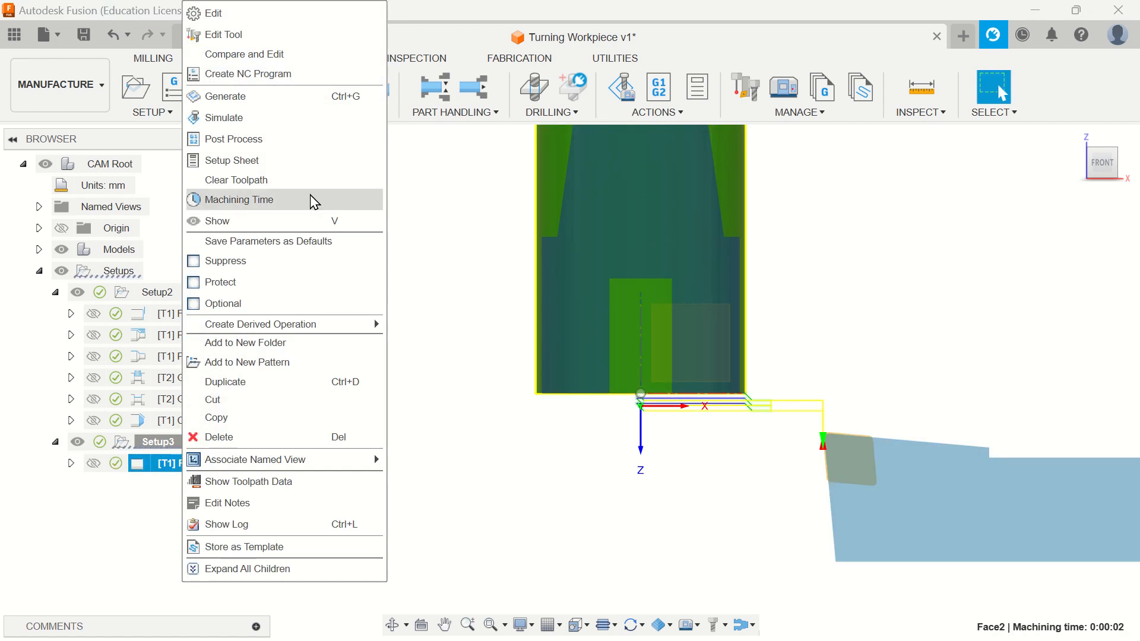
click(306, 118)
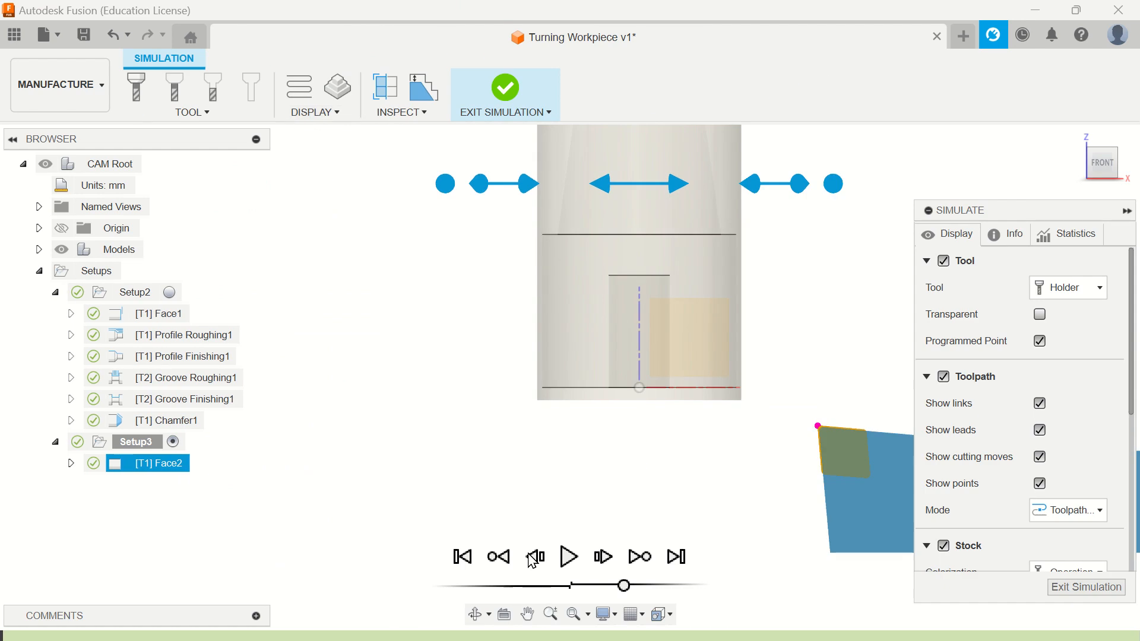
click(568, 557)
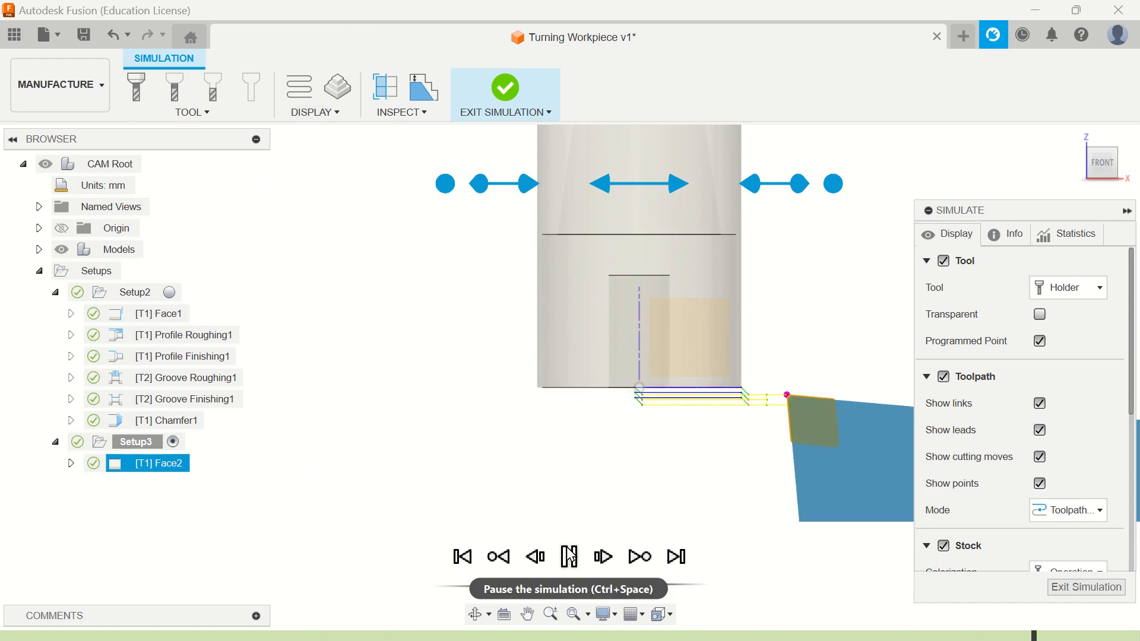
click(569, 558)
click(1079, 587)
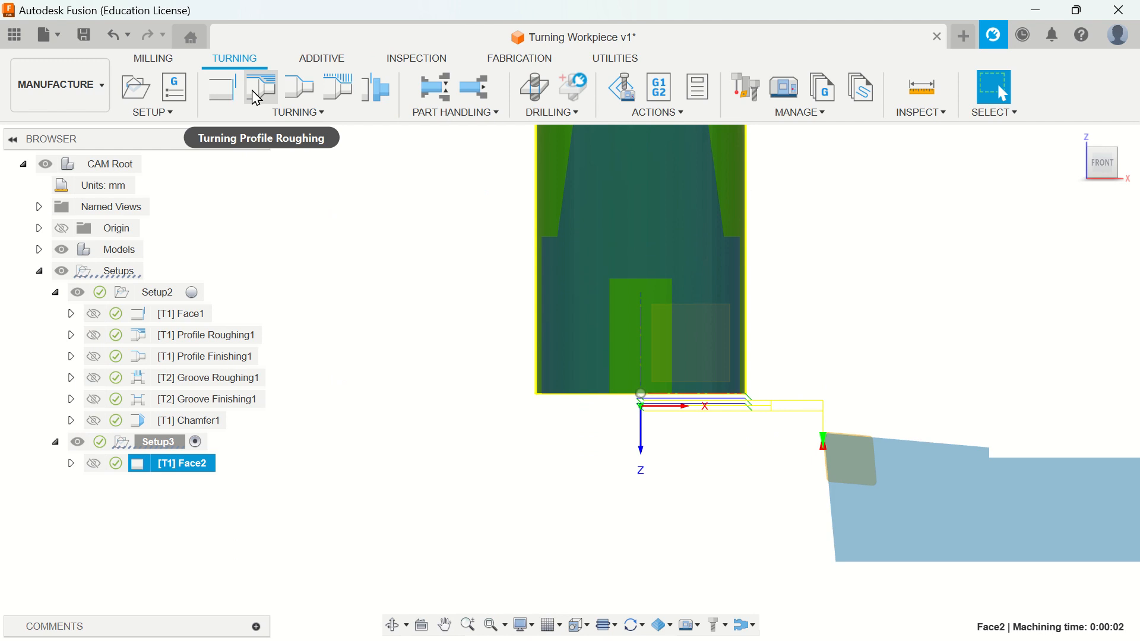
Start a Profile Roughing operation in the flipped setup and open the choices for its back boundary reference.
click(257, 98)
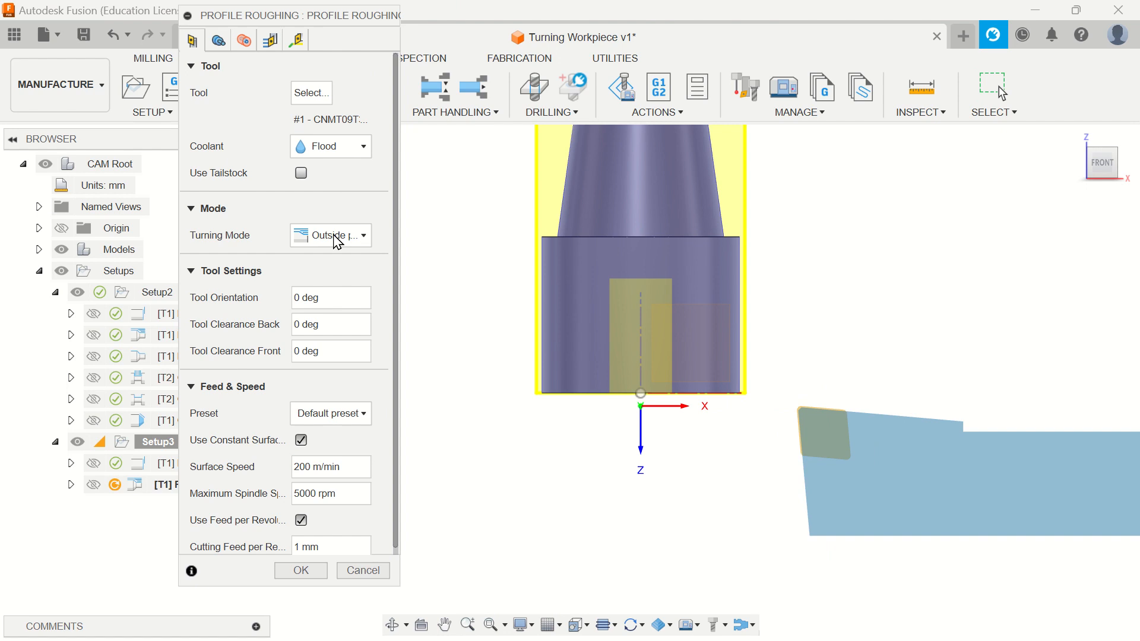
click(218, 42)
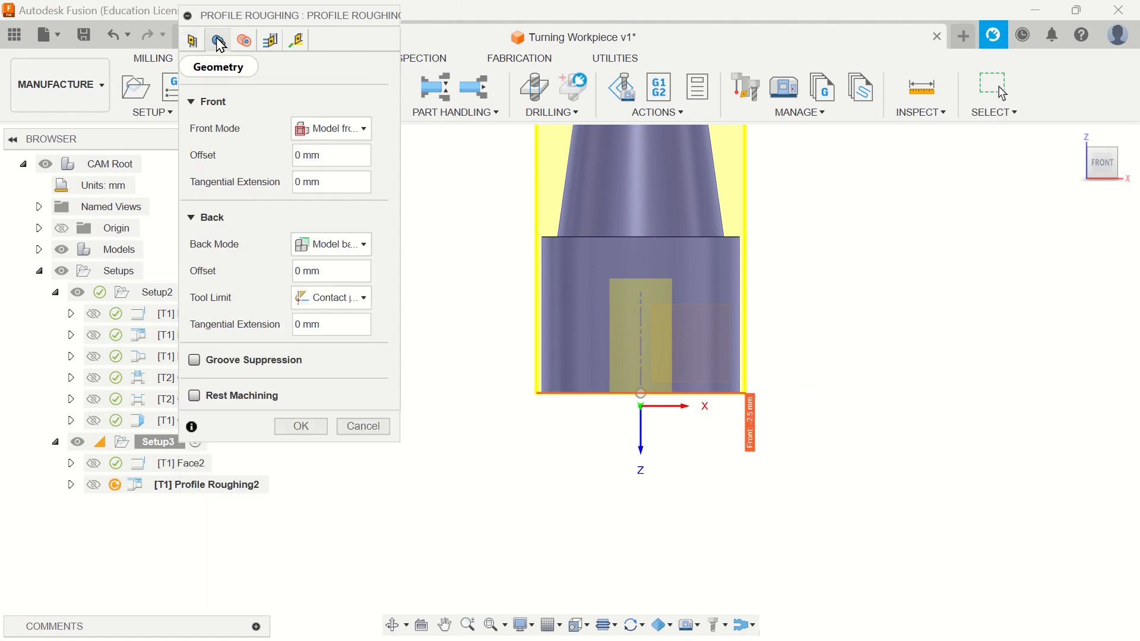
scroll(803, 425, down, 2)
scroll(773, 433, up, 5)
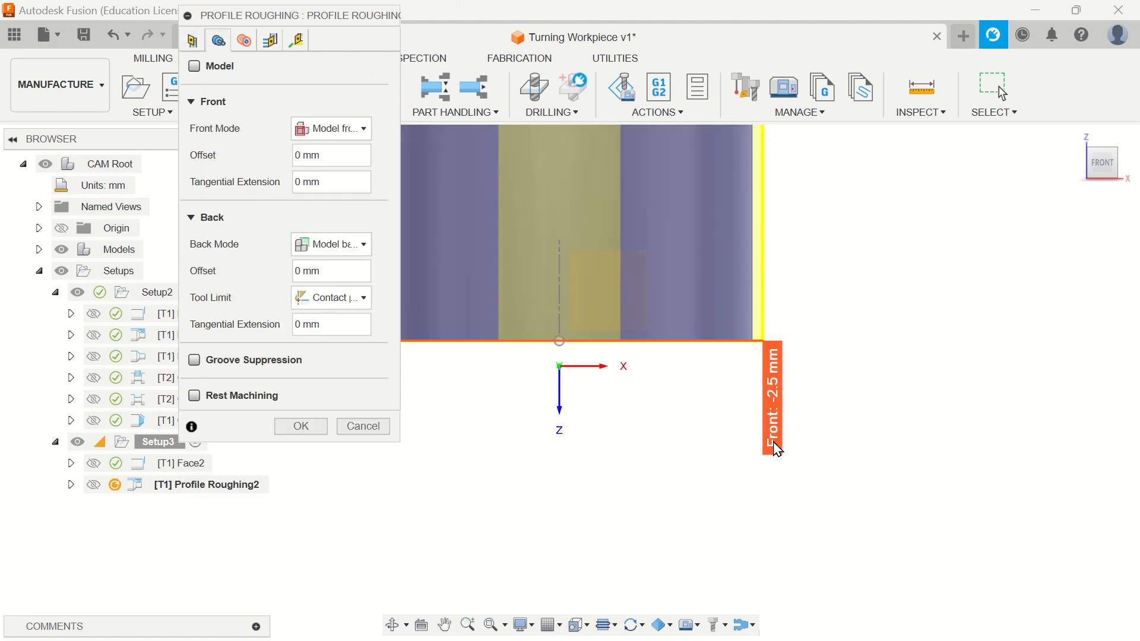
scroll(775, 450, down, 4)
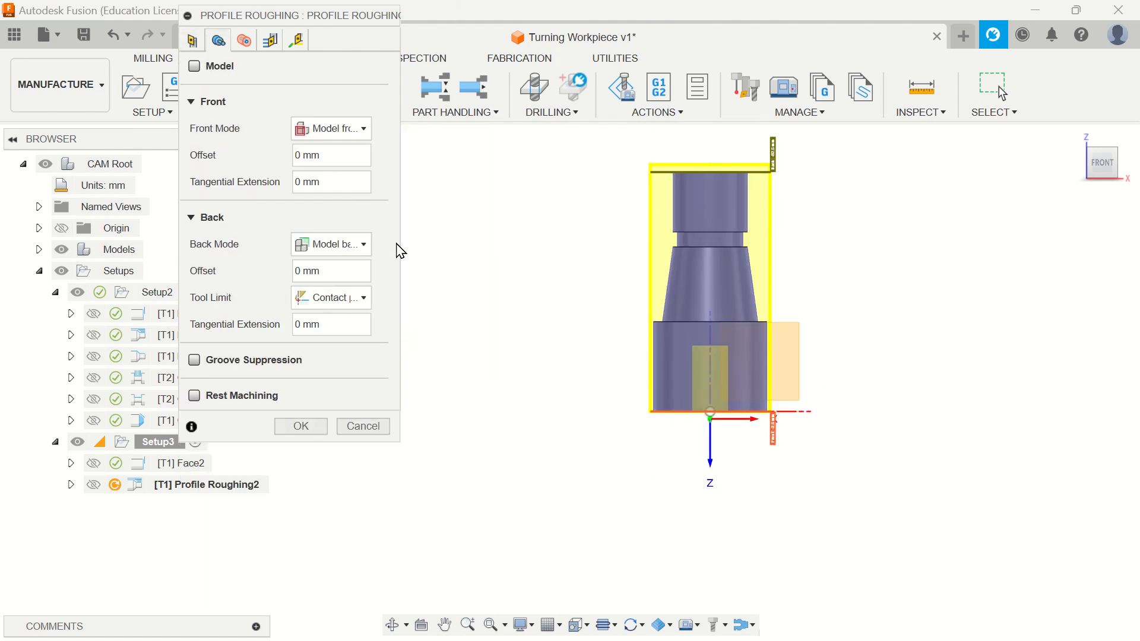
click(307, 245)
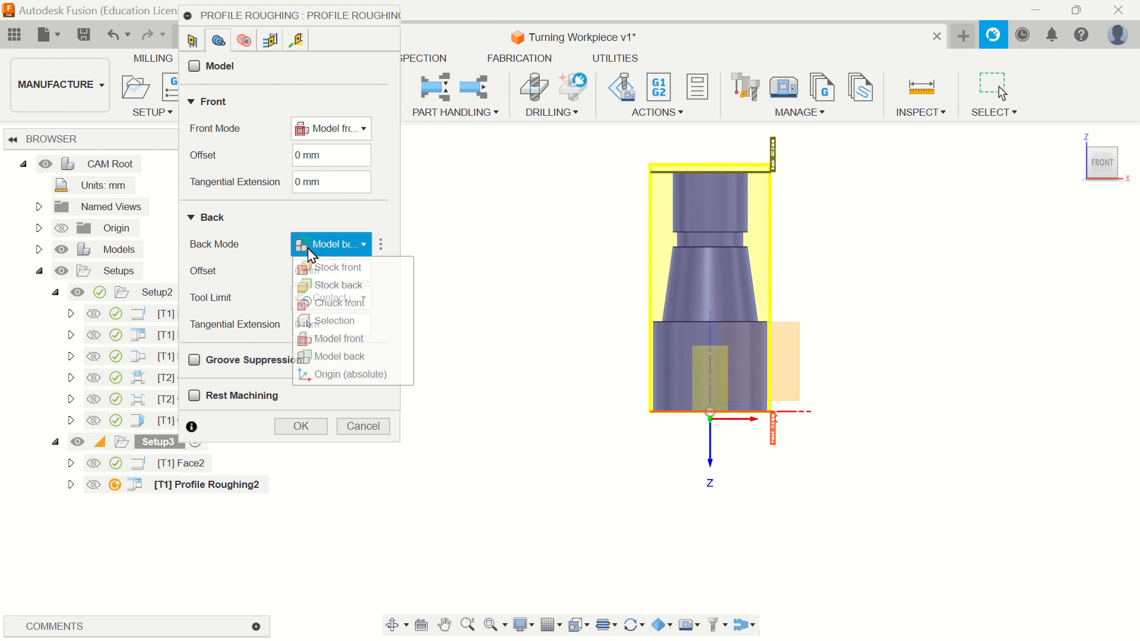
Set the roughing's back mode to Selection and pick the ring-shaped shoulder face above the wide cylinder as the back reference.
click(345, 324)
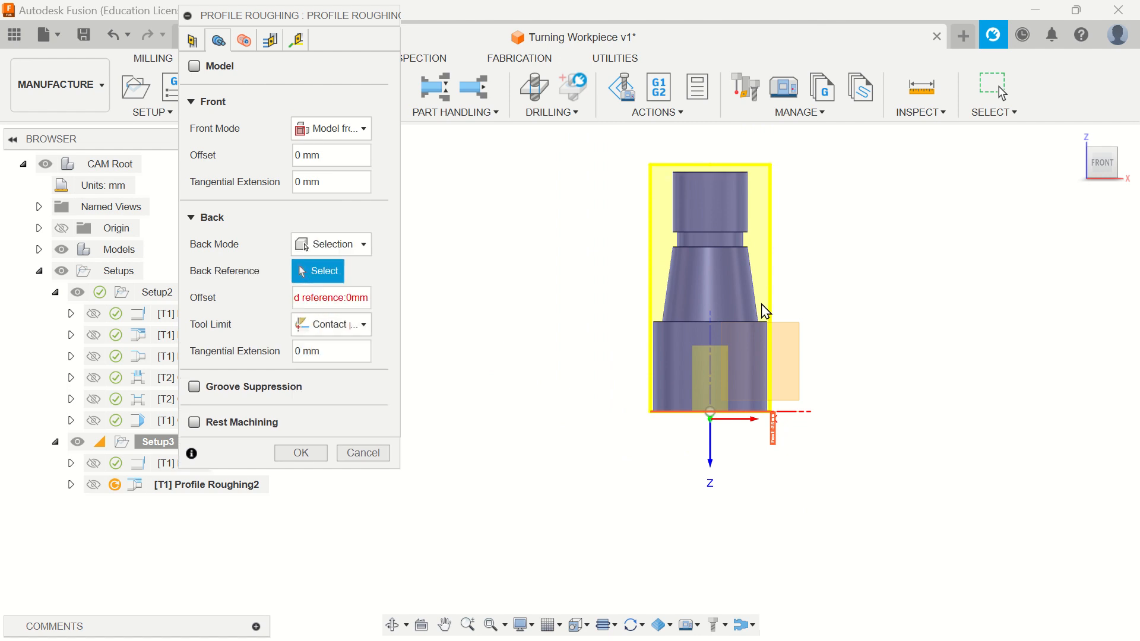
click(1114, 151)
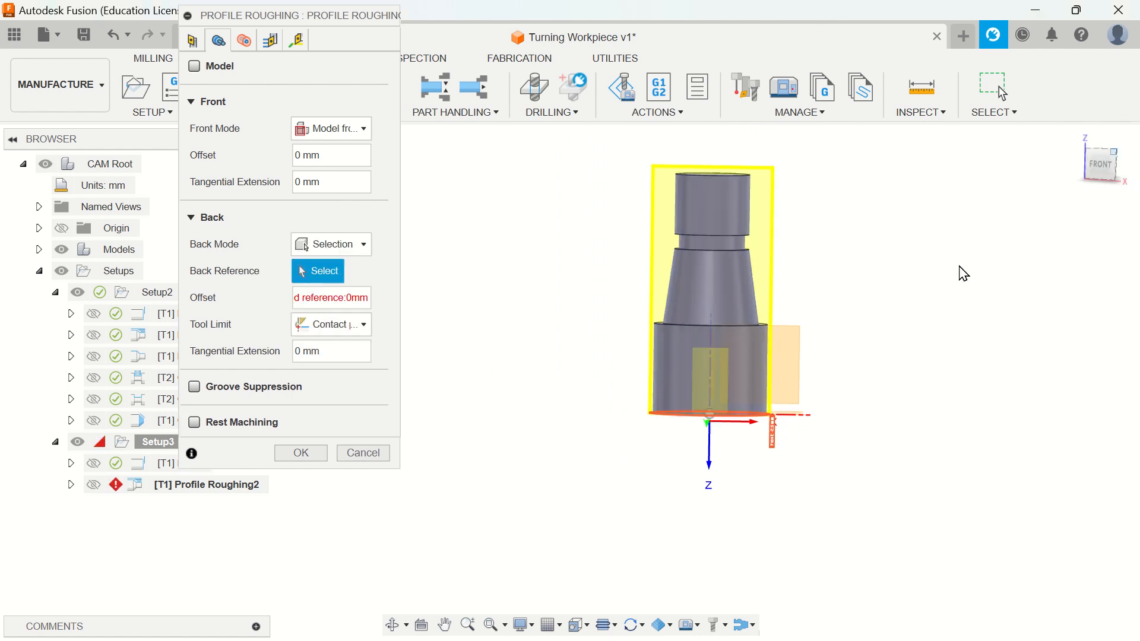
scroll(646, 440, up, 6)
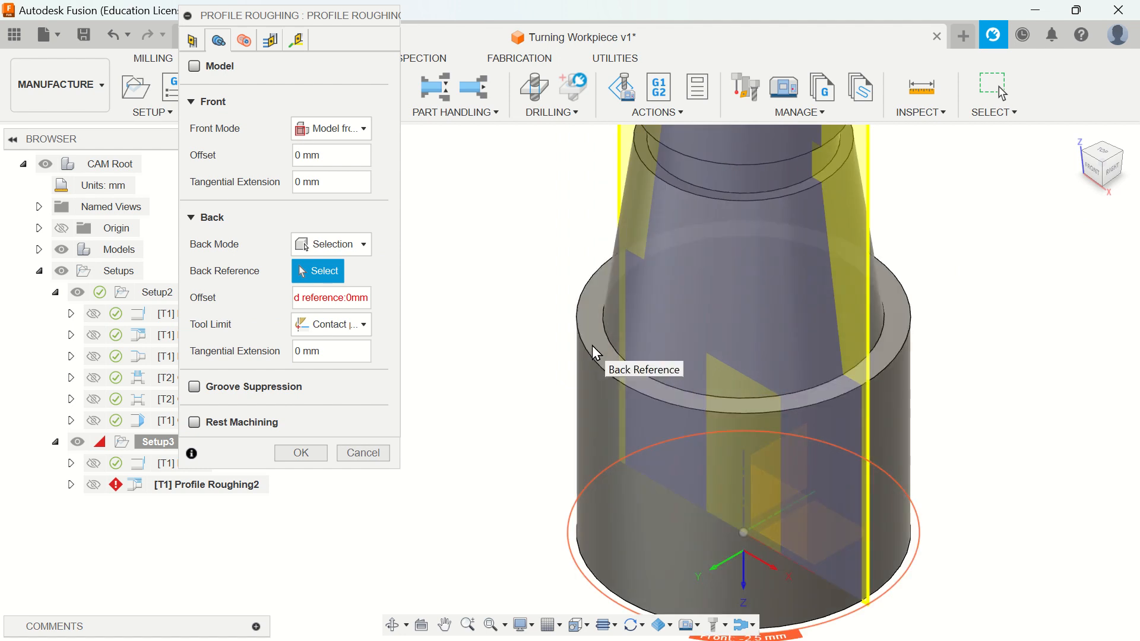
click(595, 351)
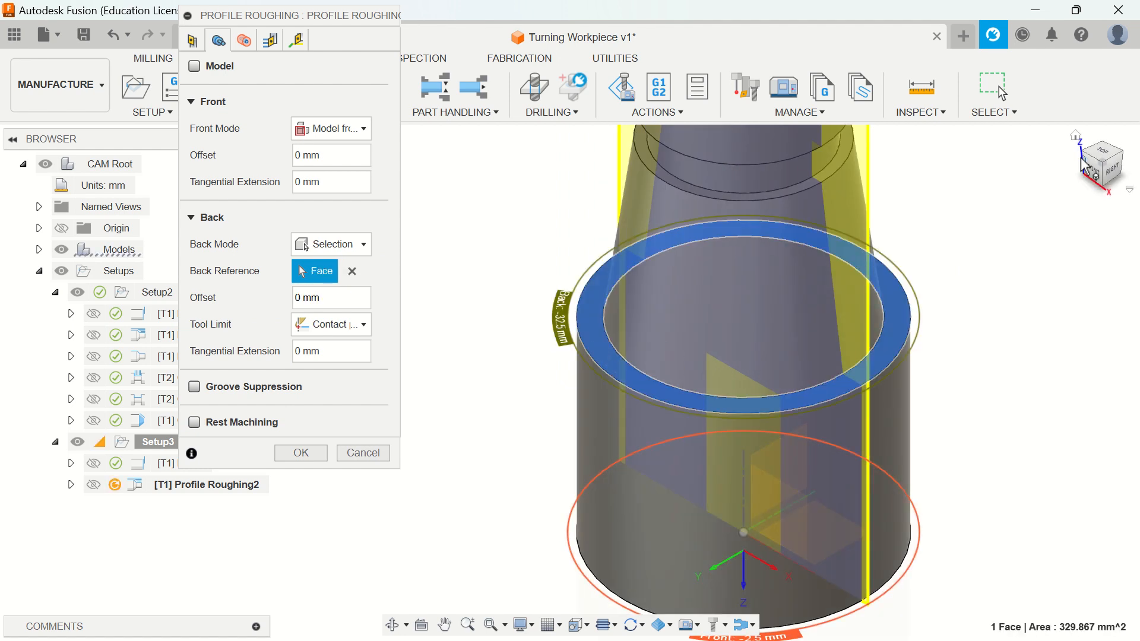
click(1100, 174)
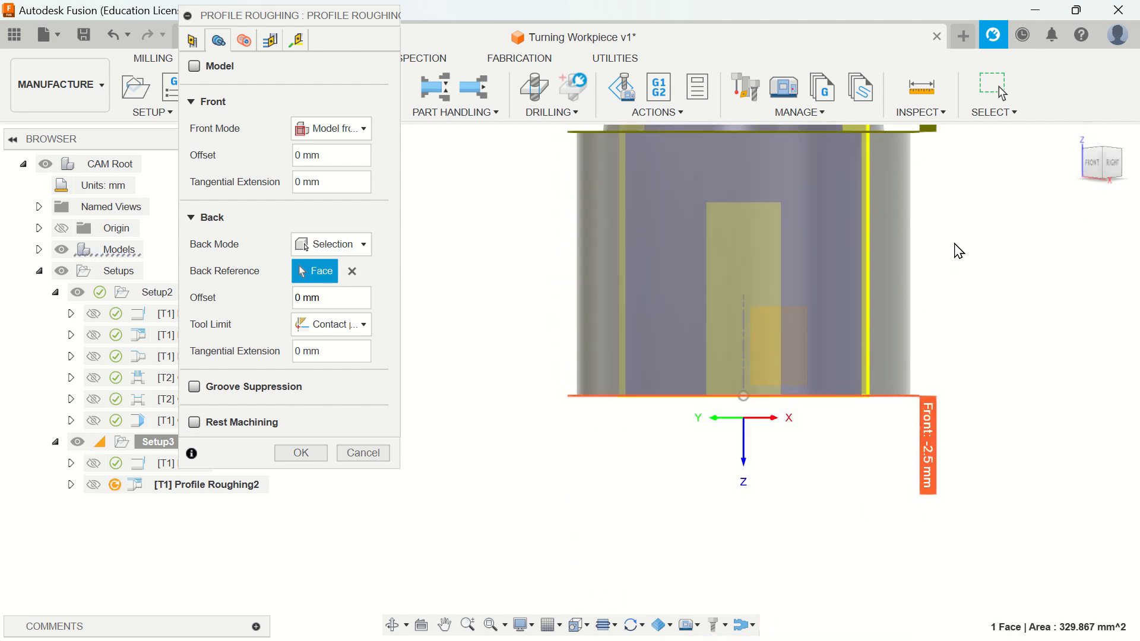
scroll(955, 245, down, 3)
middle_drag(922, 307, 630, 413)
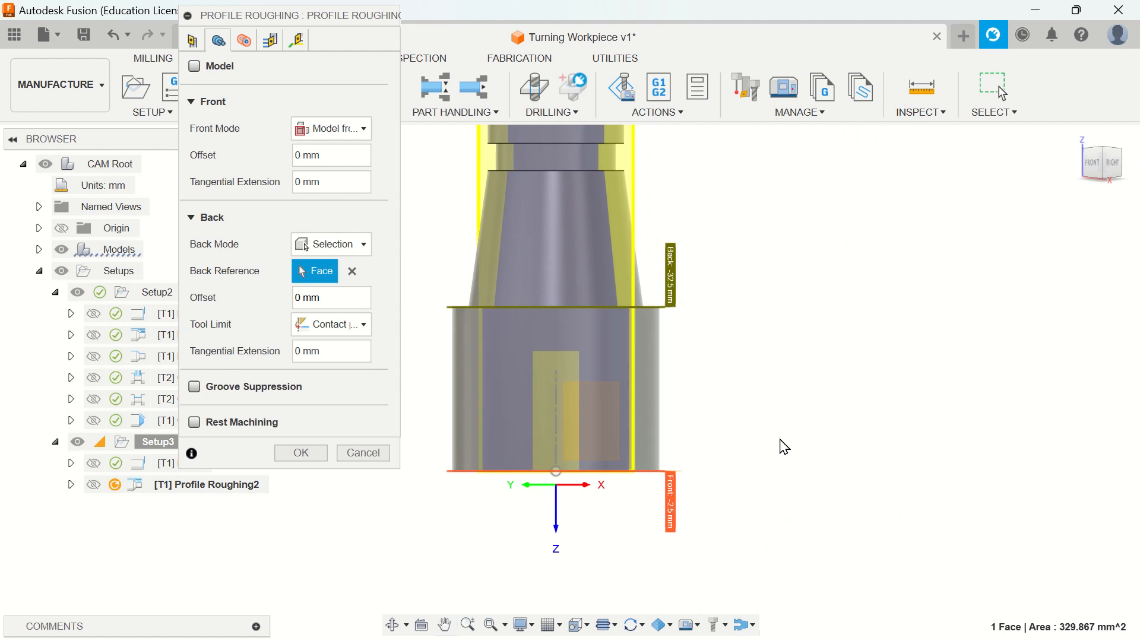
scroll(753, 383, down, 2)
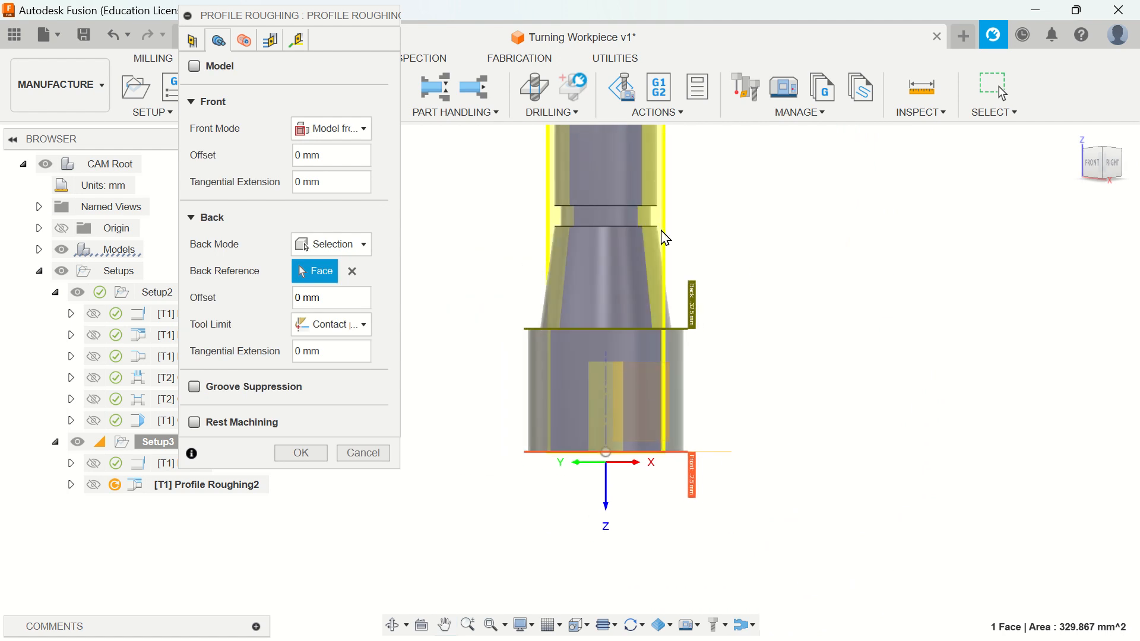
middle_drag(881, 406, 867, 463)
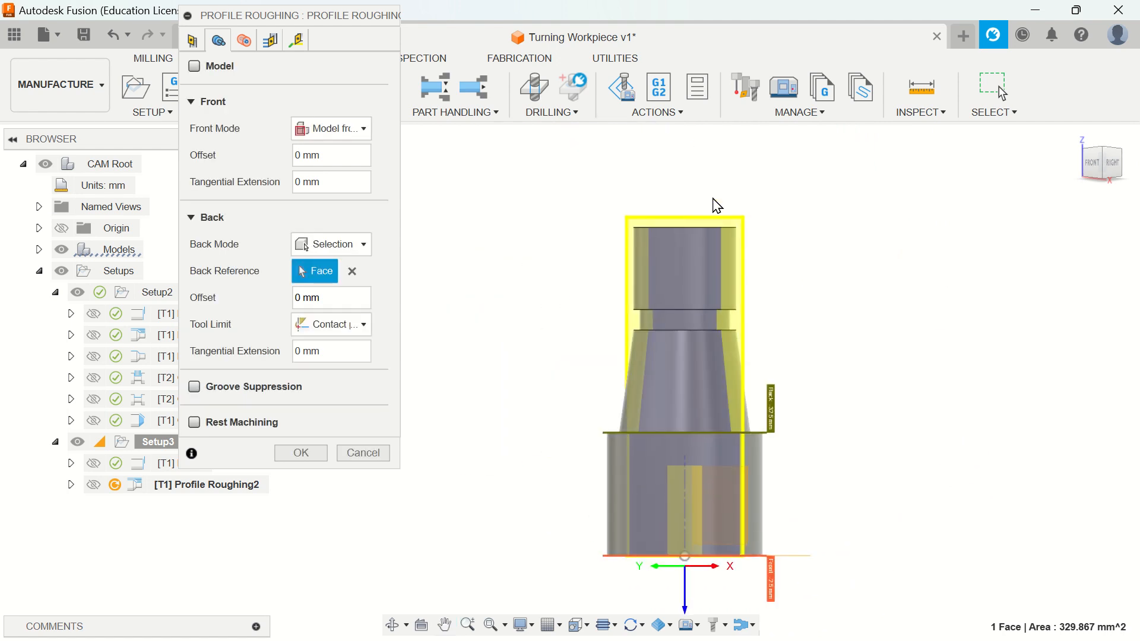
scroll(795, 570, up, 2)
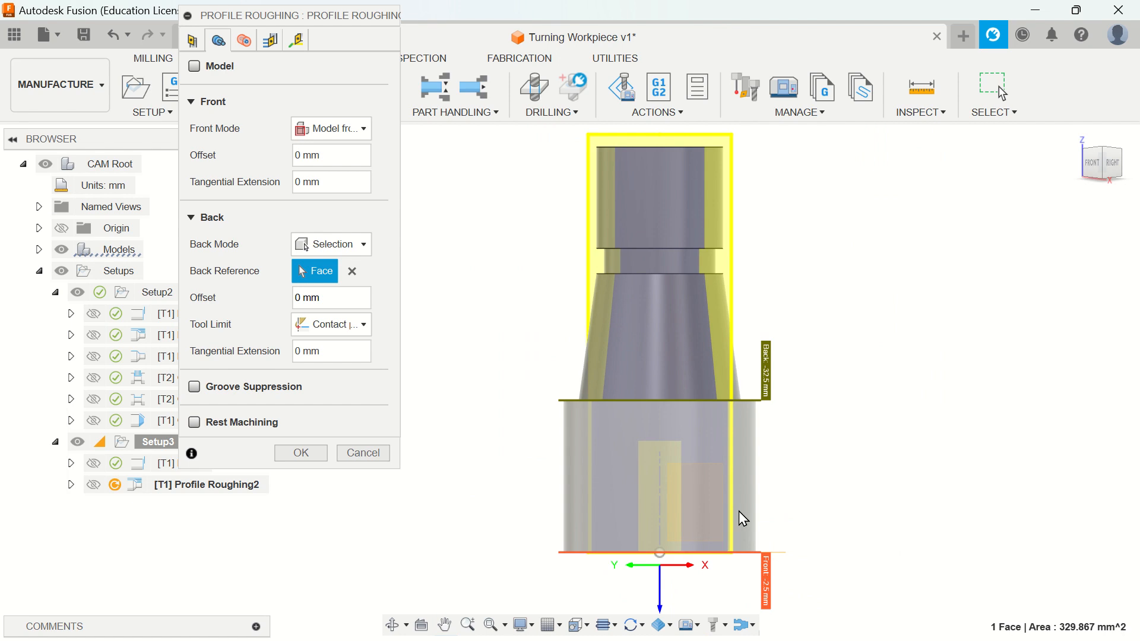
click(345, 245)
click(345, 248)
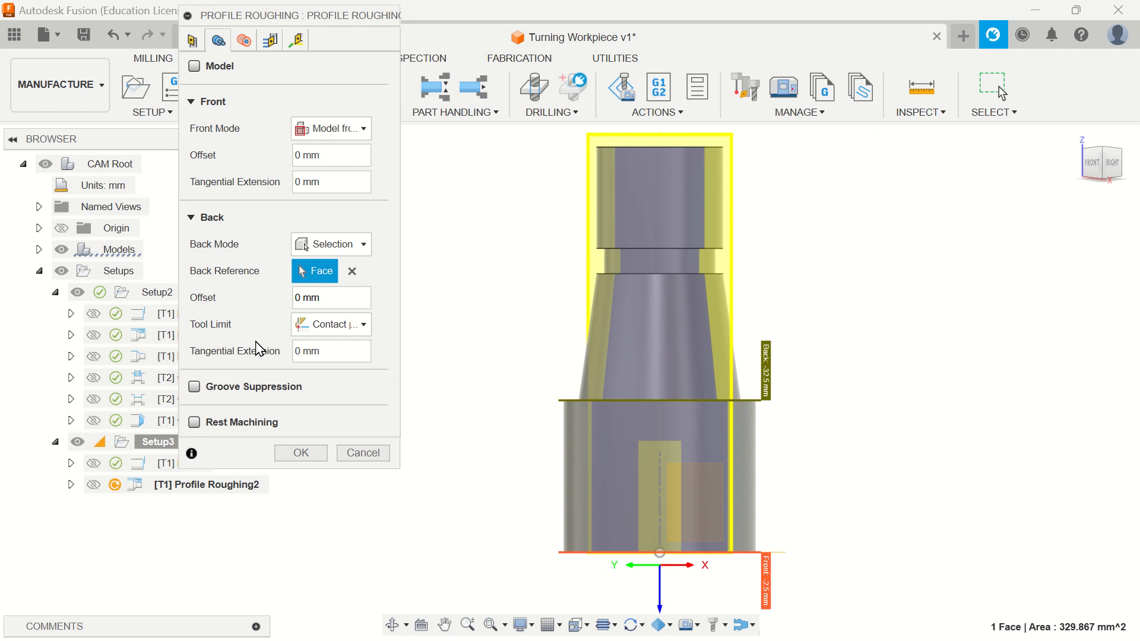
Disallow grooving for the profile roughing operation and accept its settings to generate the toolpath.
click(246, 43)
click(271, 40)
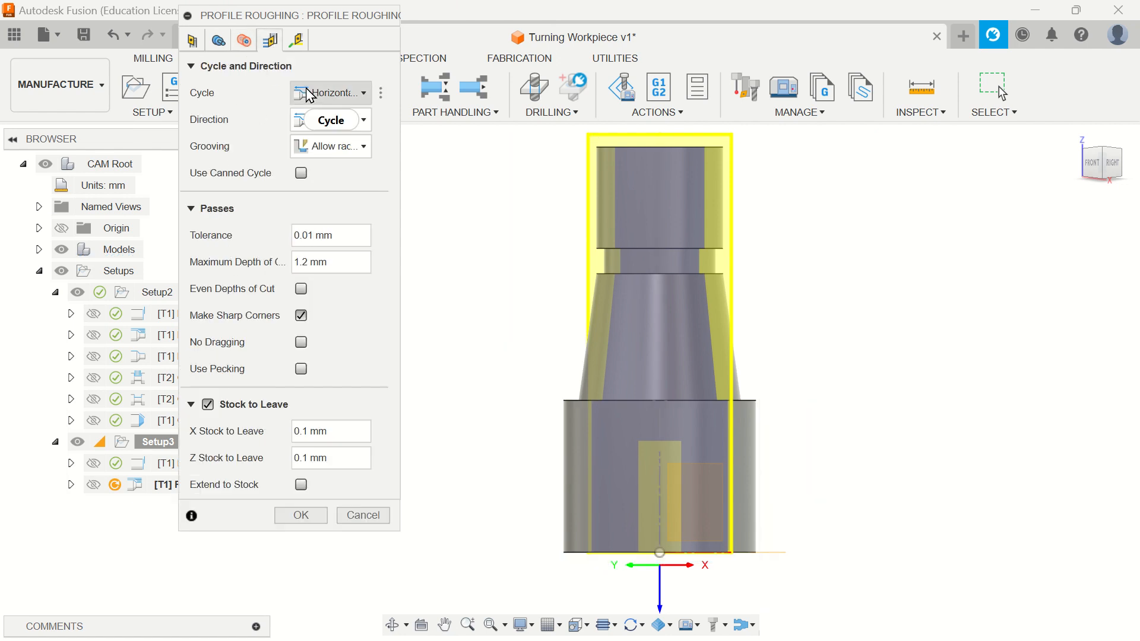
click(322, 149)
click(328, 172)
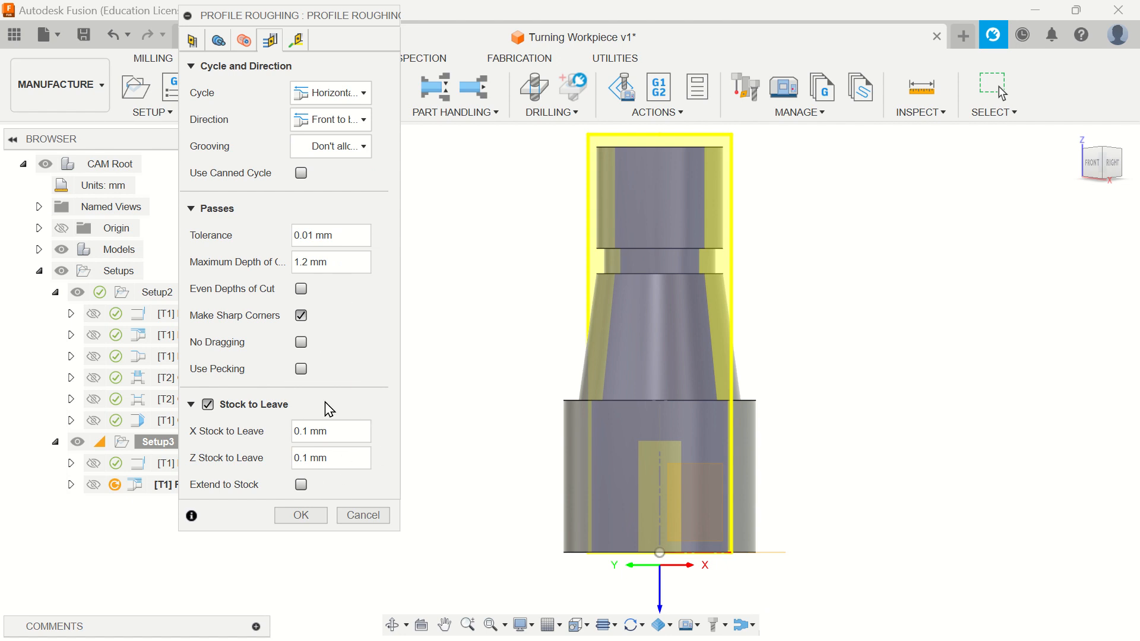
click(297, 41)
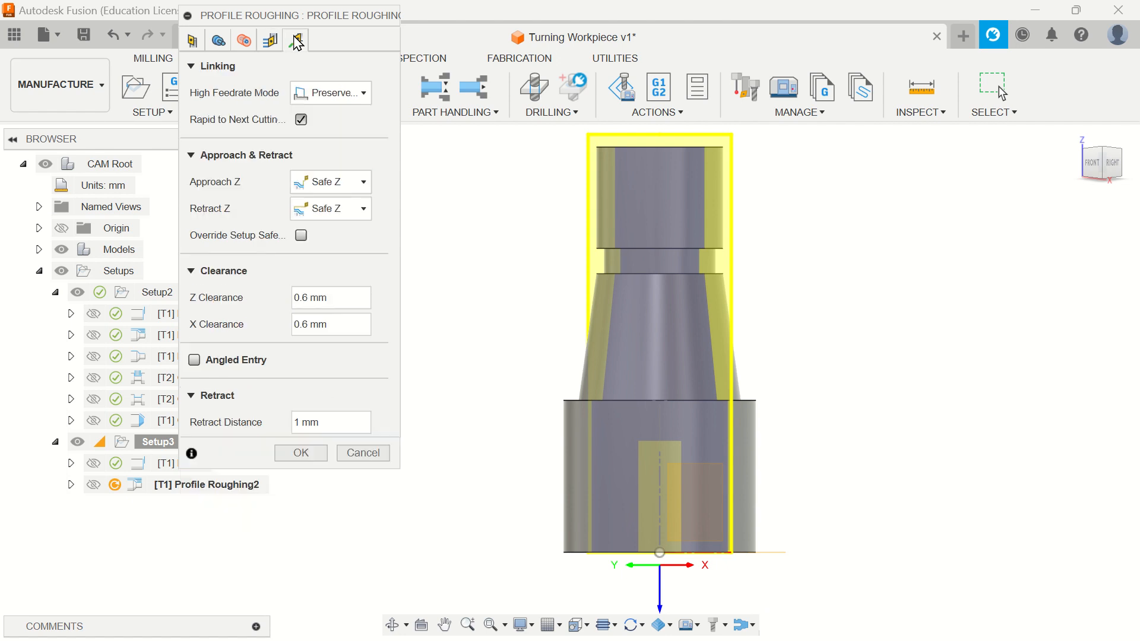
click(313, 453)
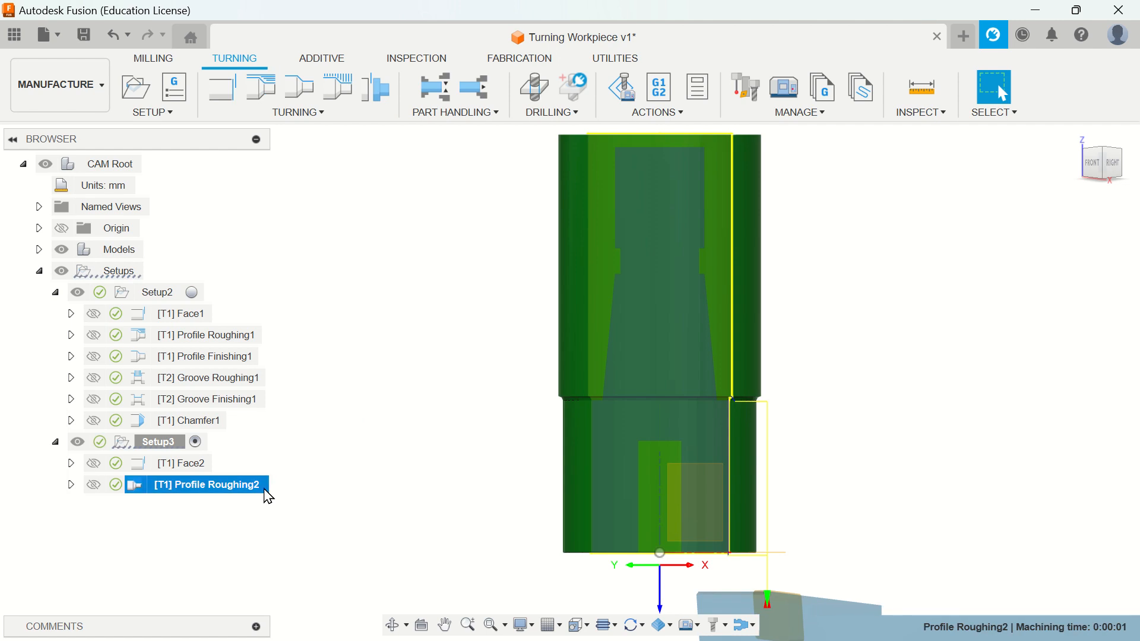
Simulate Profile Roughing2, examine the toolpath around the shoulder and along the wide cylinder, and exit the simulation.
right_click(262, 484)
click(297, 117)
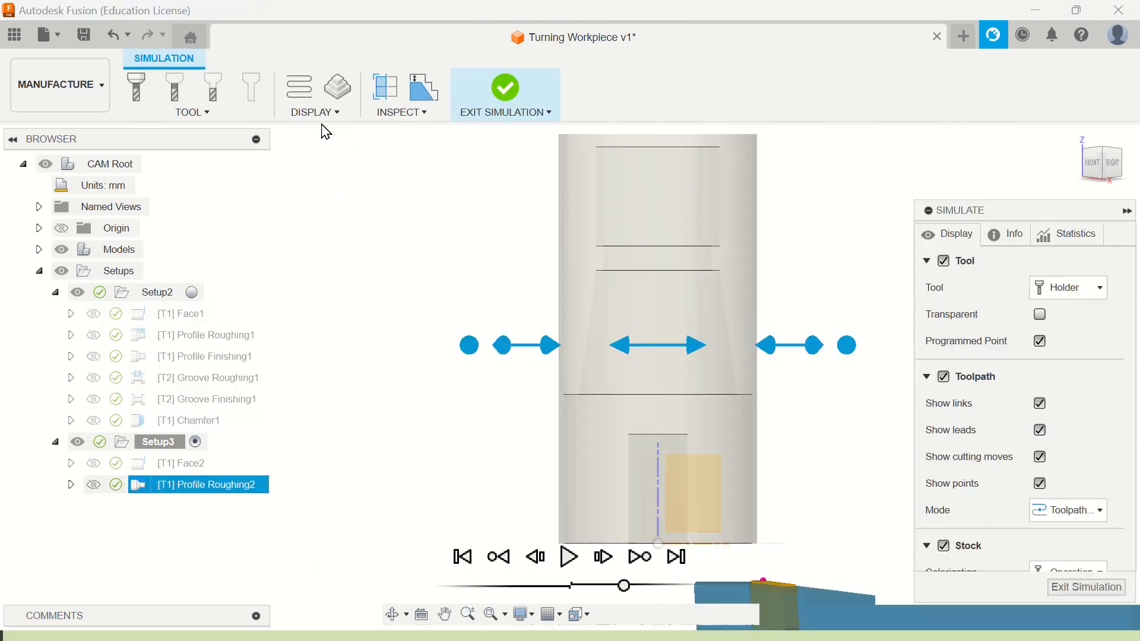
click(569, 558)
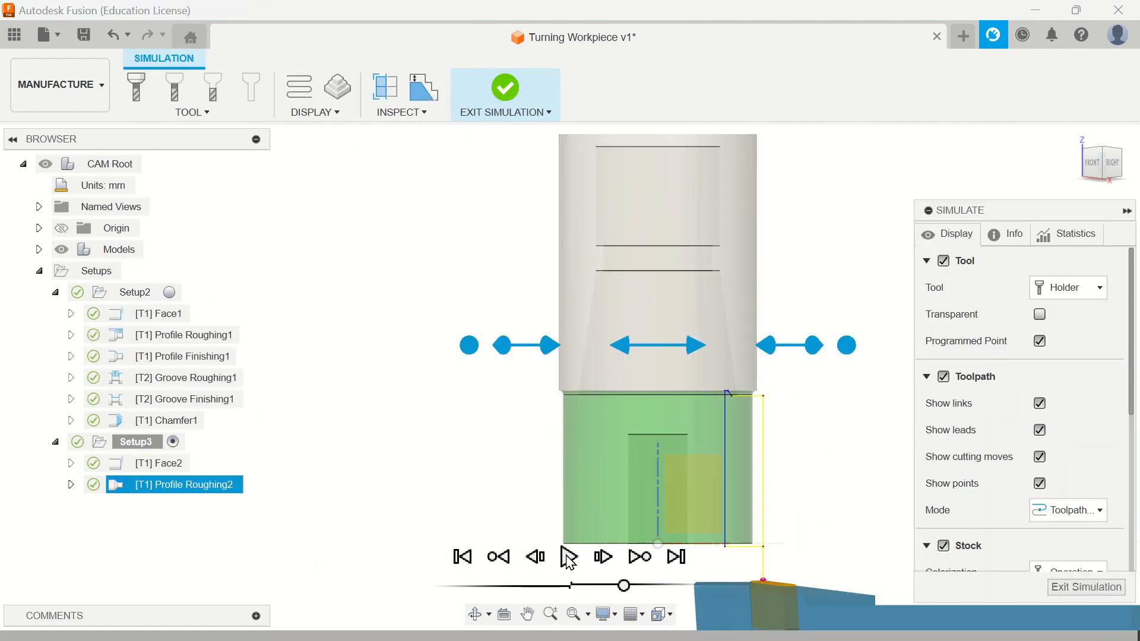
scroll(732, 450, up, 4)
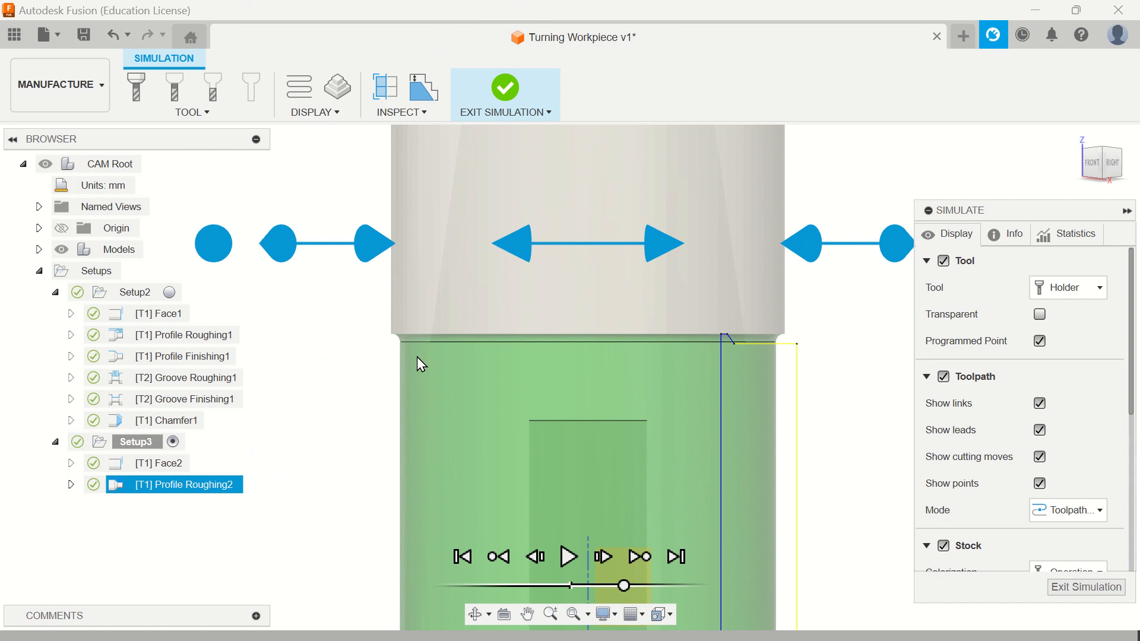
scroll(425, 376, down, 5)
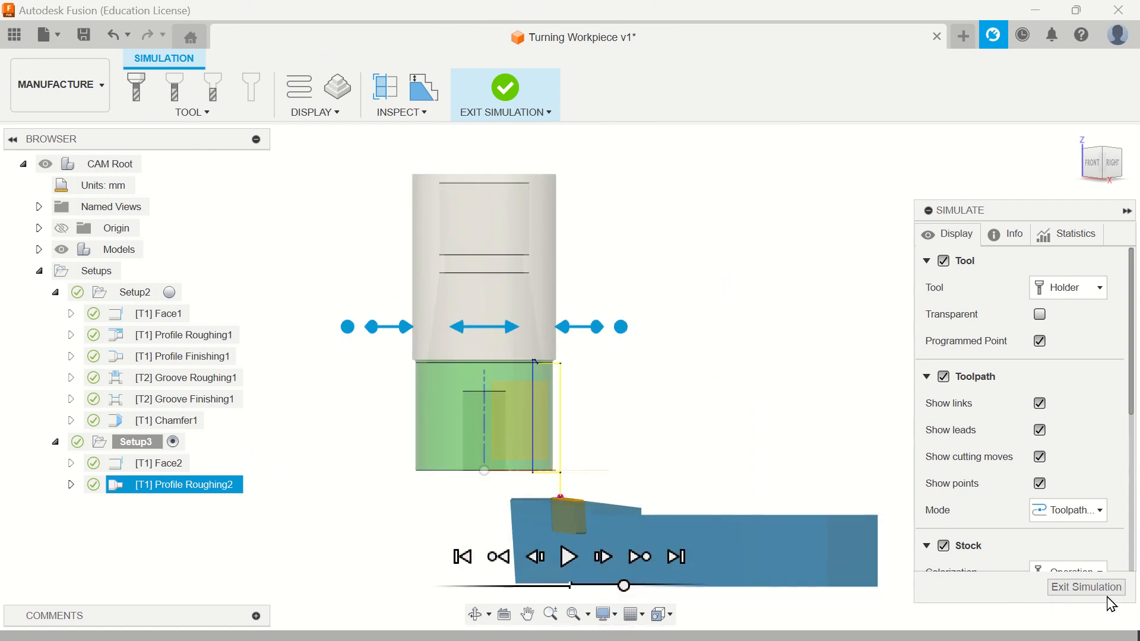
scroll(558, 437, up, 3)
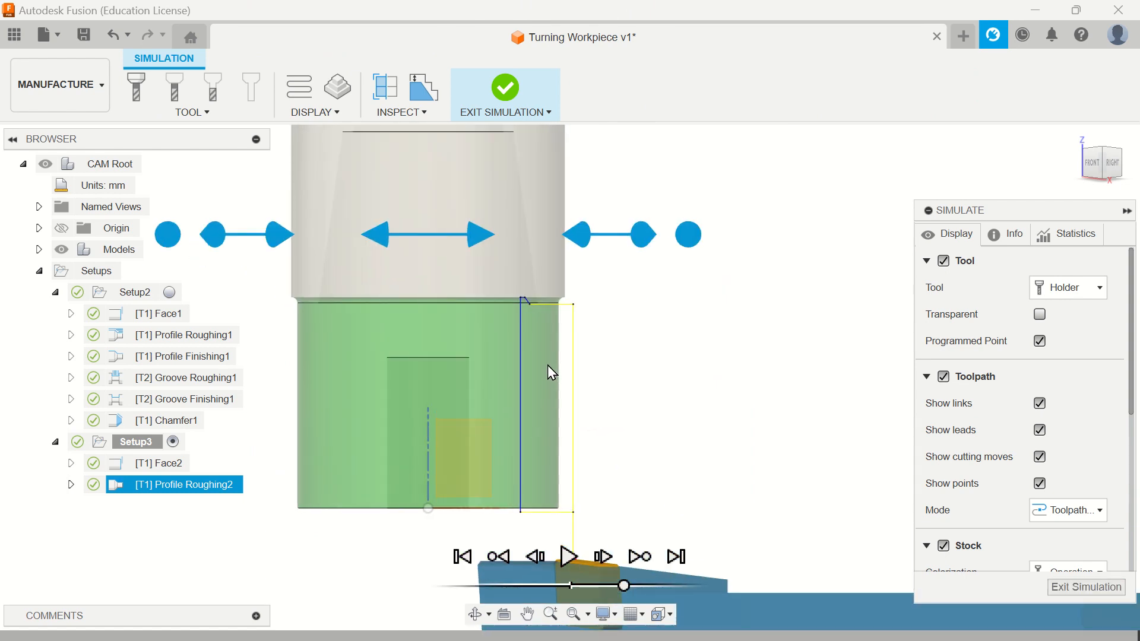
click(1076, 138)
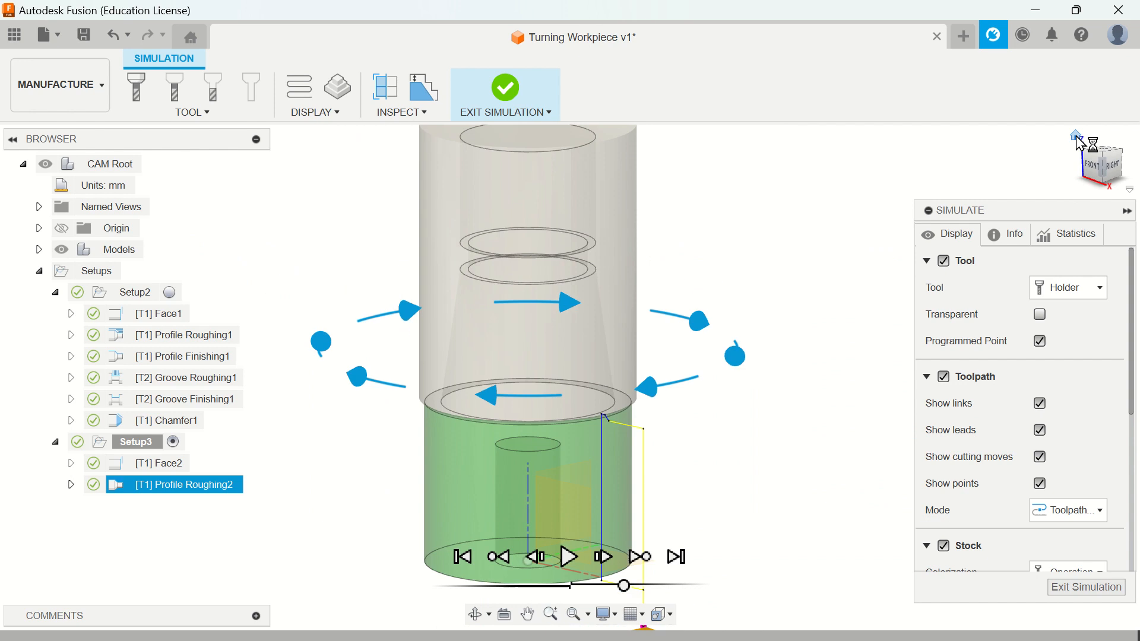
click(1091, 170)
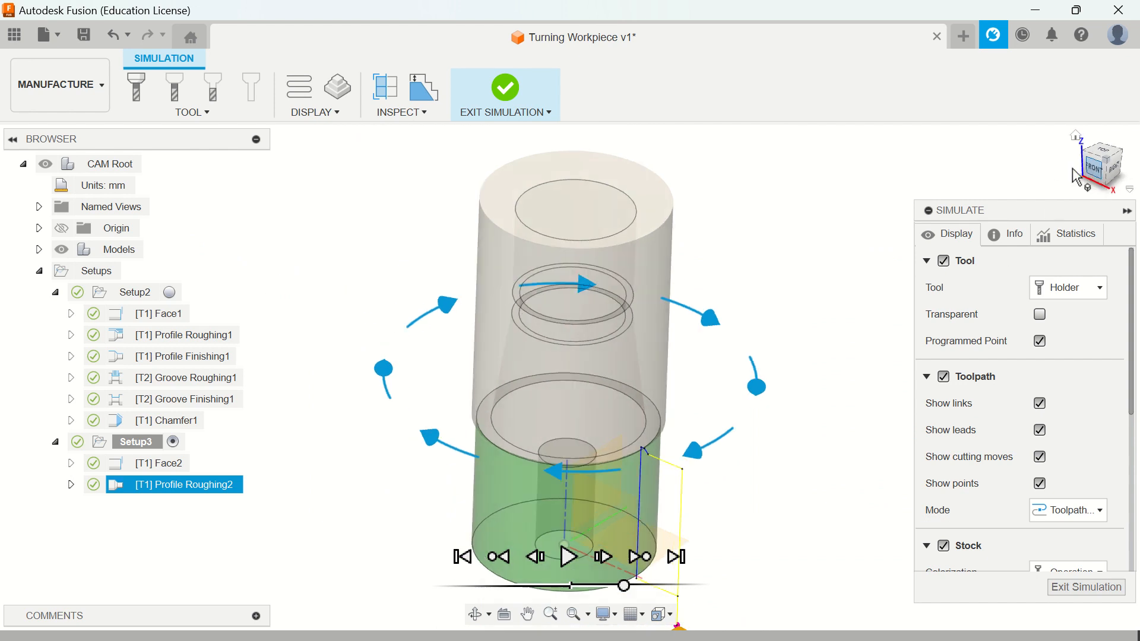
scroll(635, 529, up, 3)
middle_drag(745, 444, 691, 254)
right_click(203, 486)
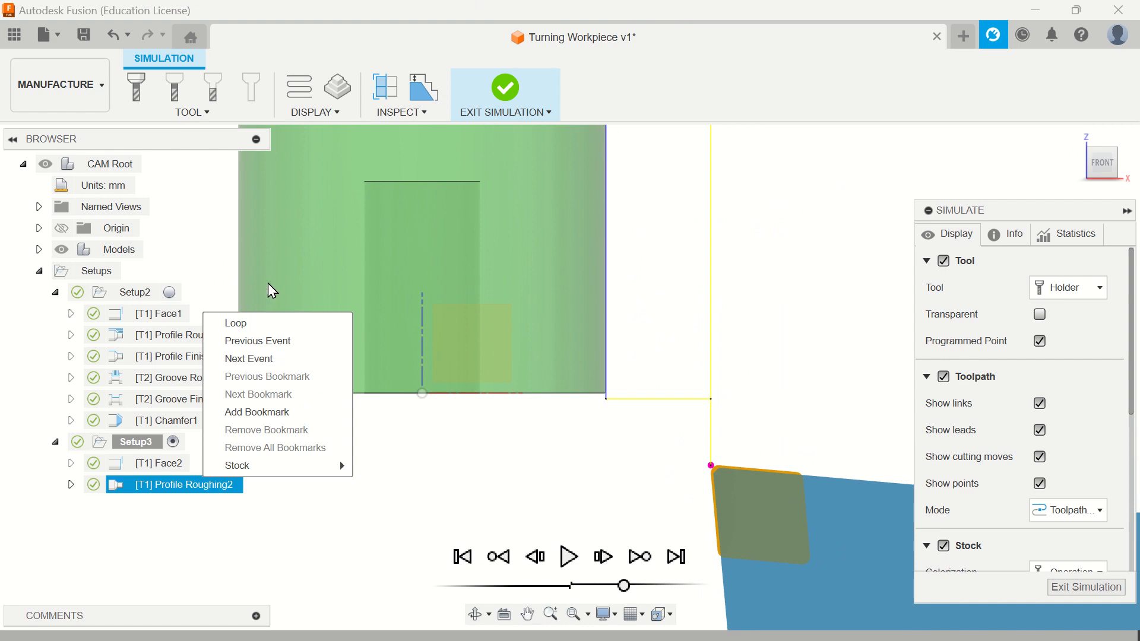
click(495, 83)
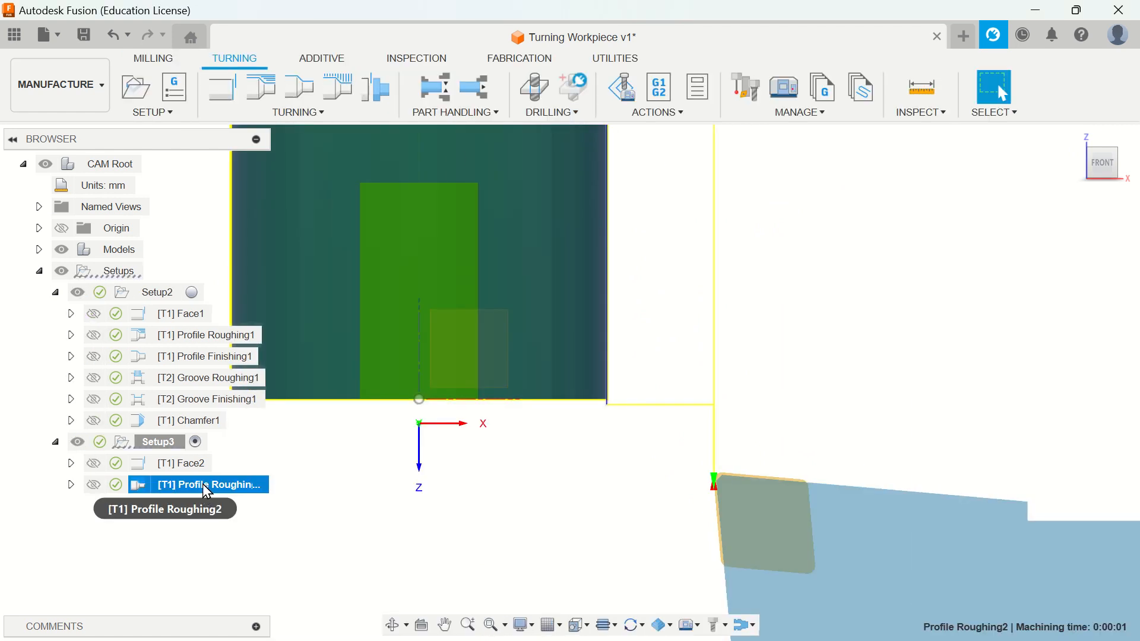
Edit Profile Roughing2 to use a maximum depth of cut of 0.5 mm and regenerate its toolpath.
right_click(201, 483)
click(277, 12)
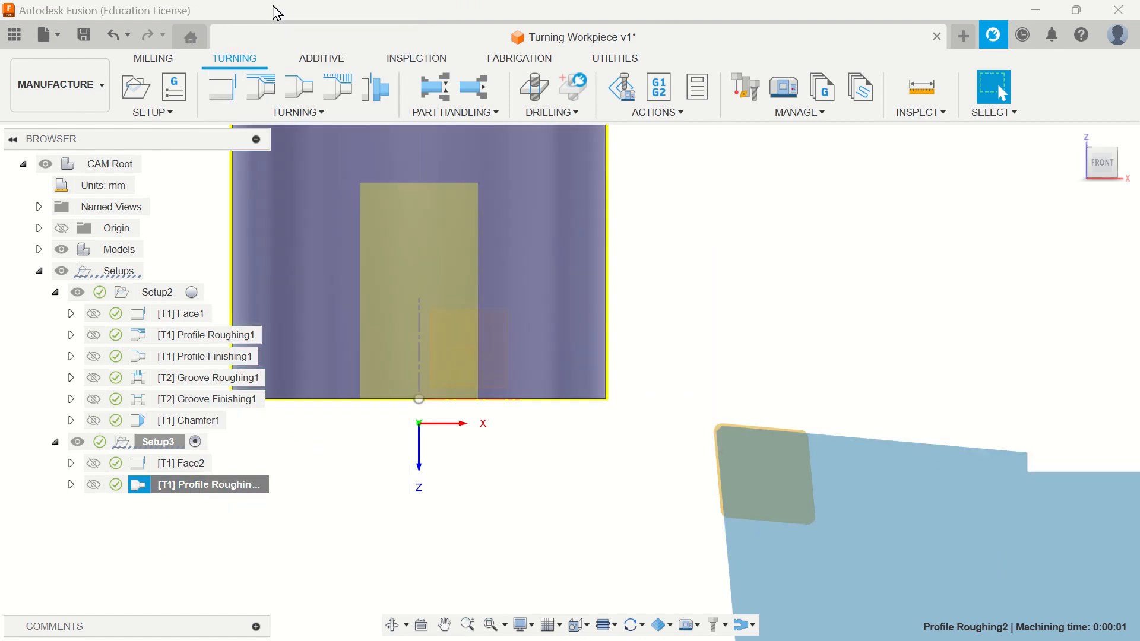
click(272, 40)
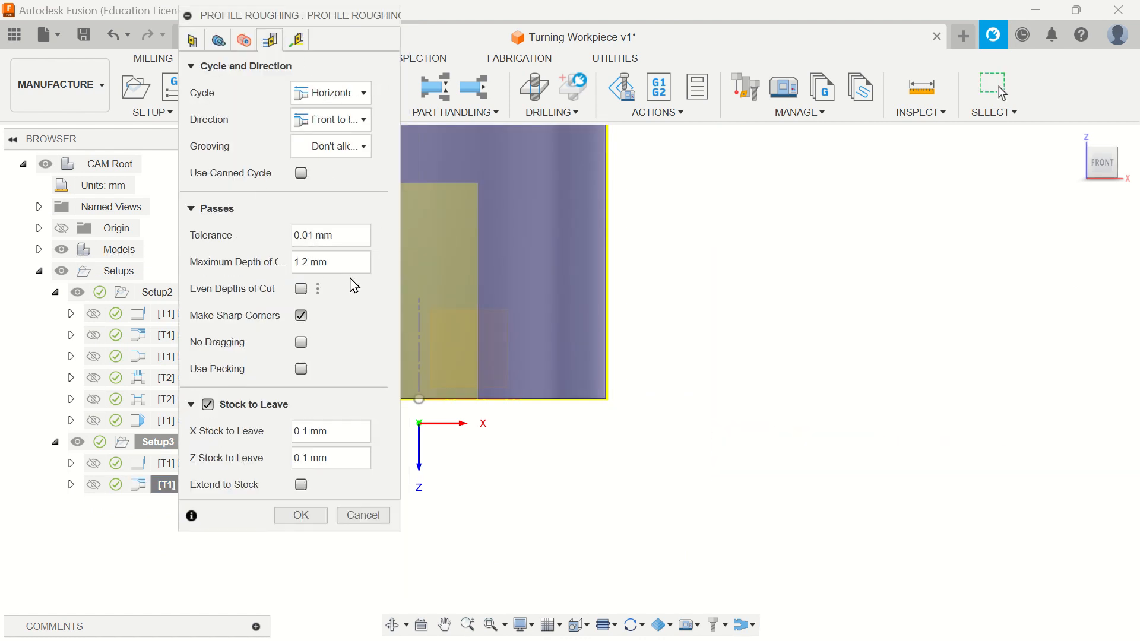
click(348, 259)
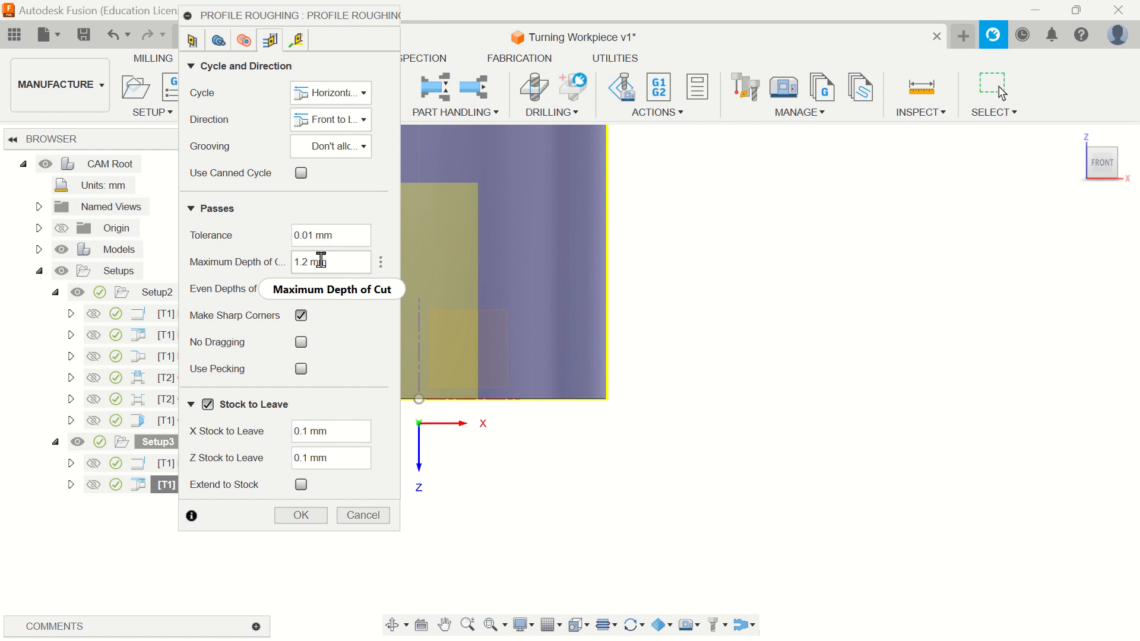
drag(321, 260, 294, 255)
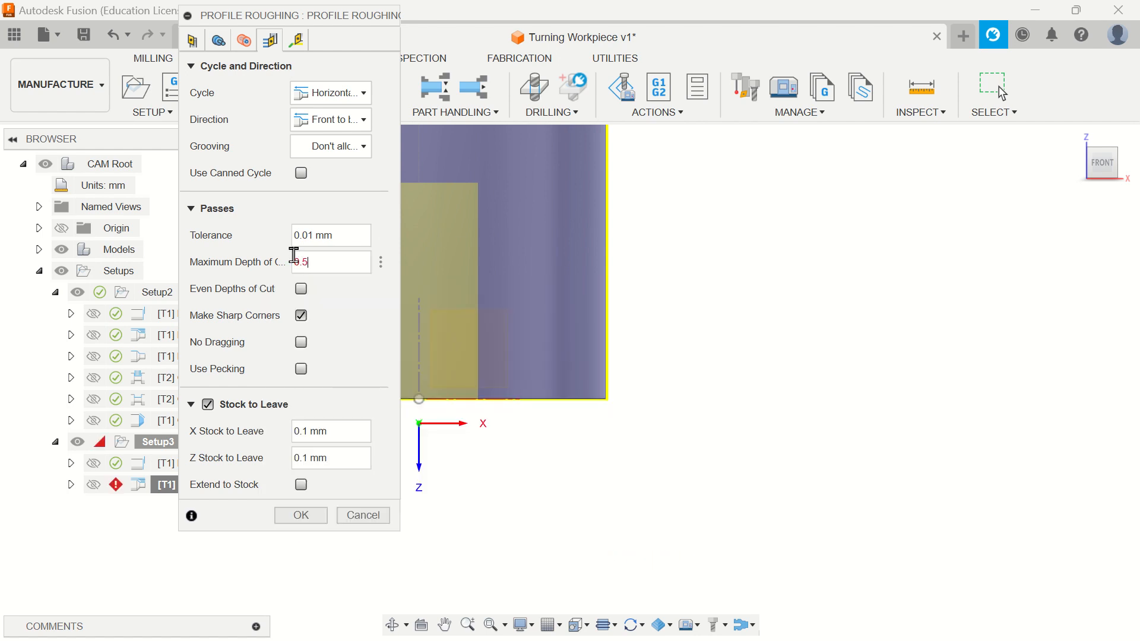
click(302, 290)
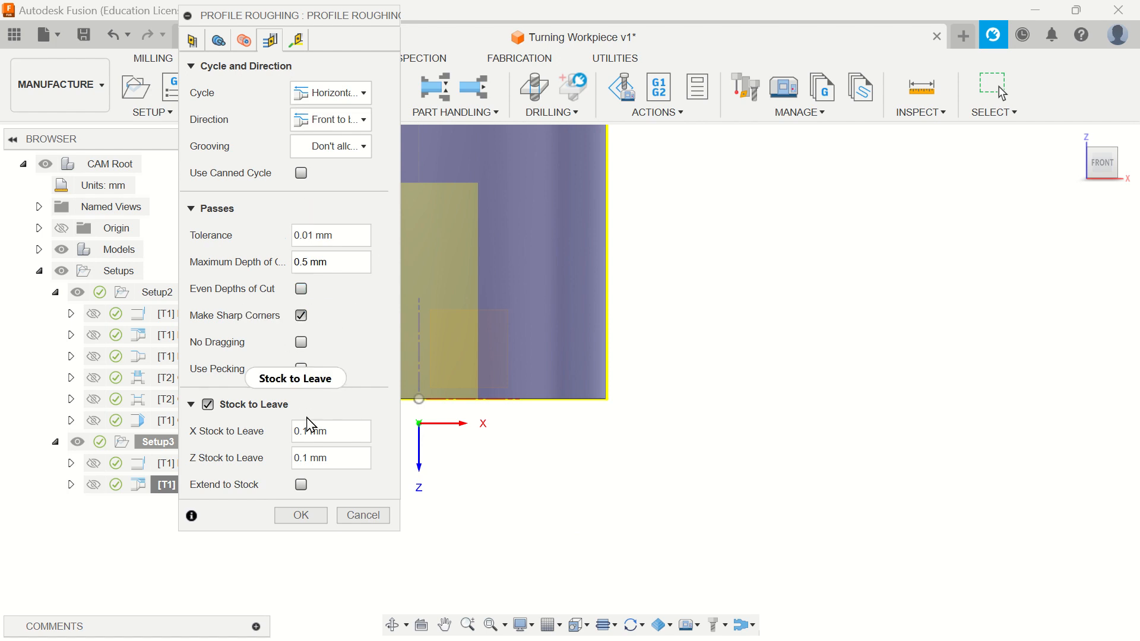
click(298, 41)
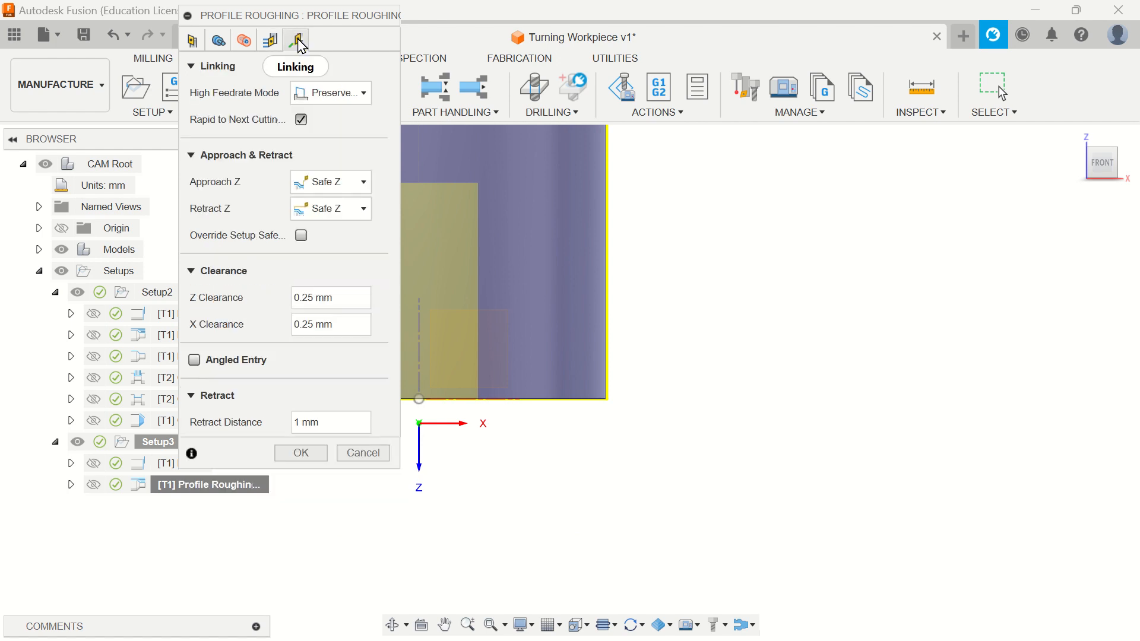
click(302, 456)
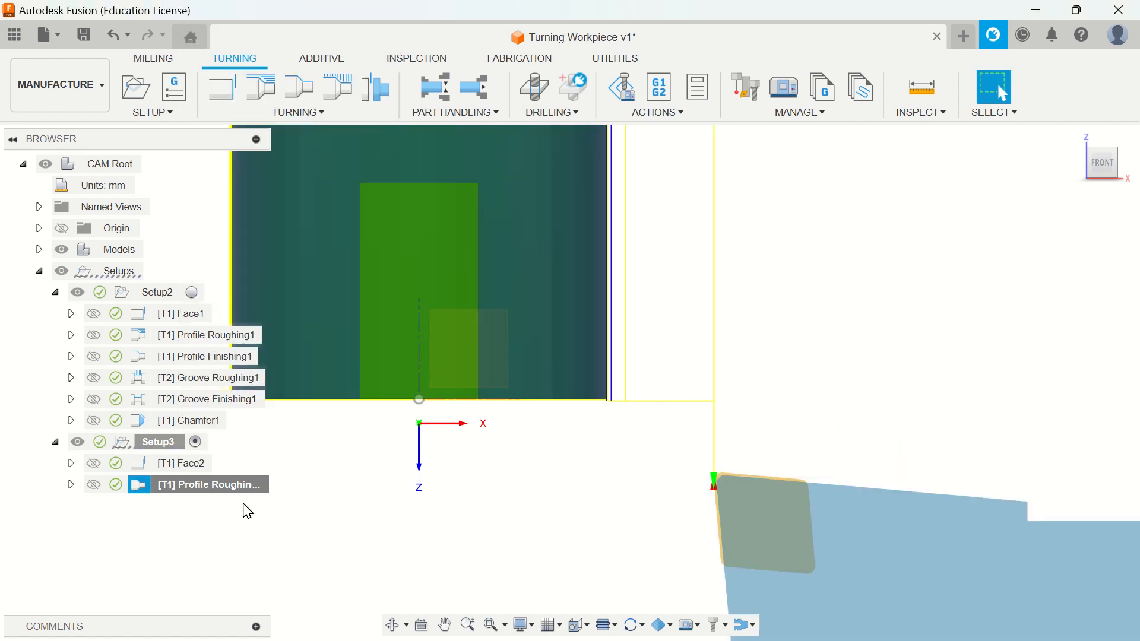
Simulate the revised Profile Roughing2 and examine its passes along the wide cylinder up to the shoulder.
right_click(247, 488)
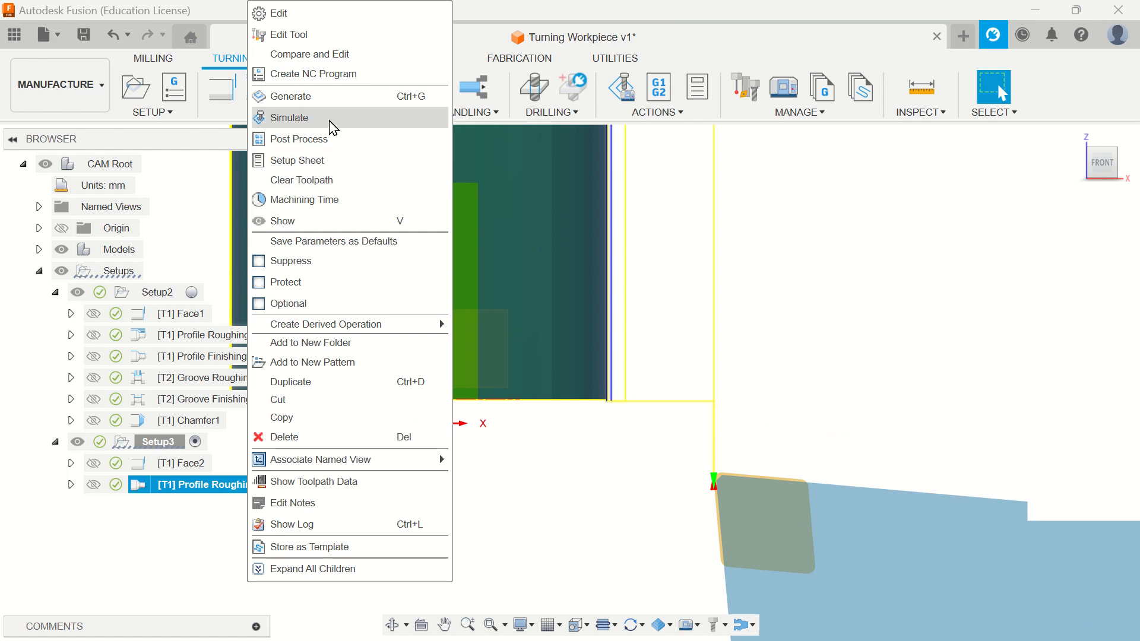
click(333, 127)
click(567, 560)
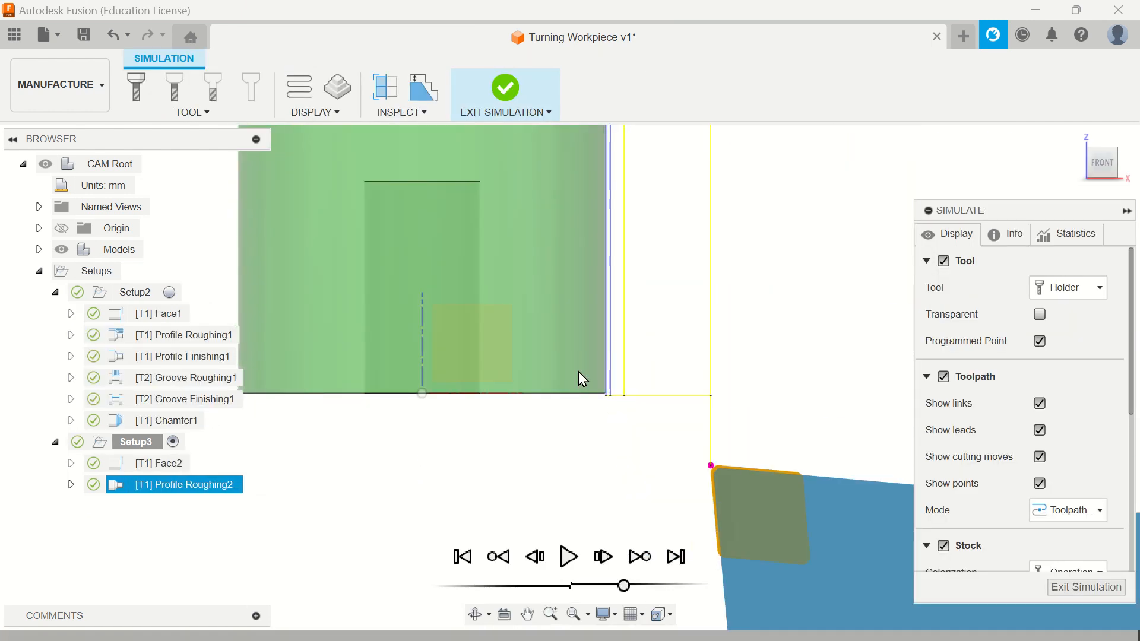
scroll(572, 362, down, 2)
scroll(596, 224, up, 5)
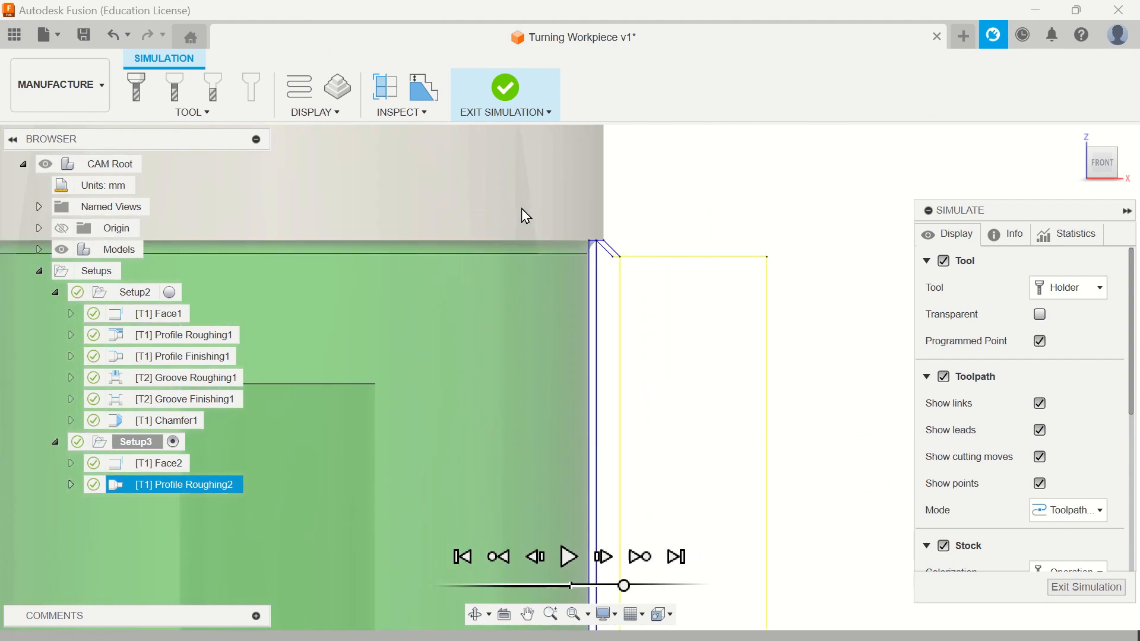
scroll(556, 273, down, 2)
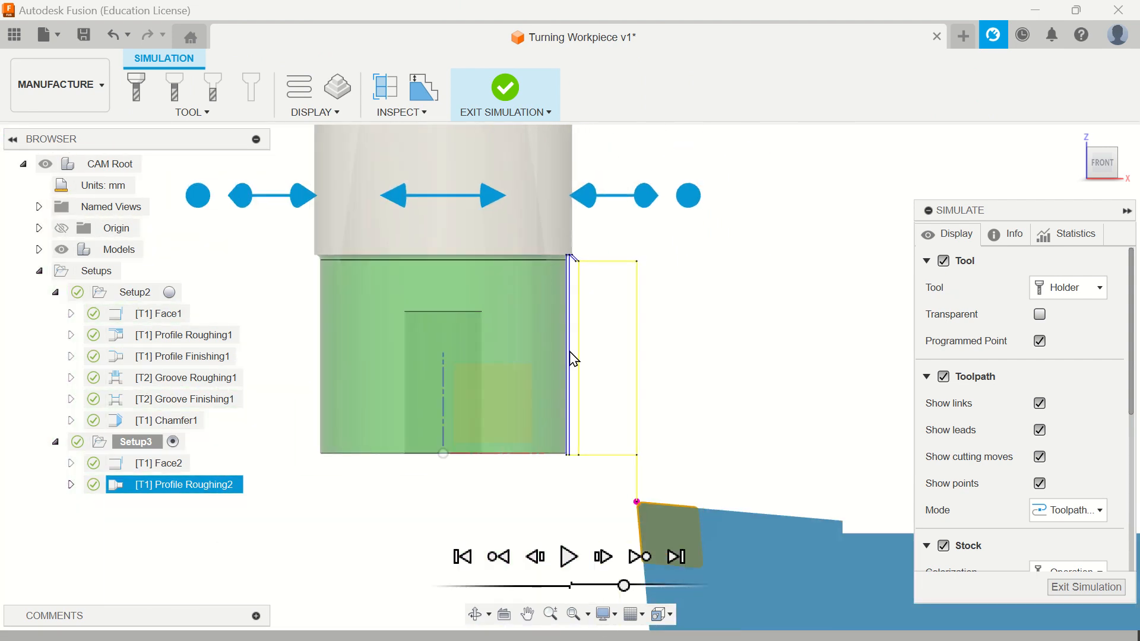
scroll(573, 359, down, 1)
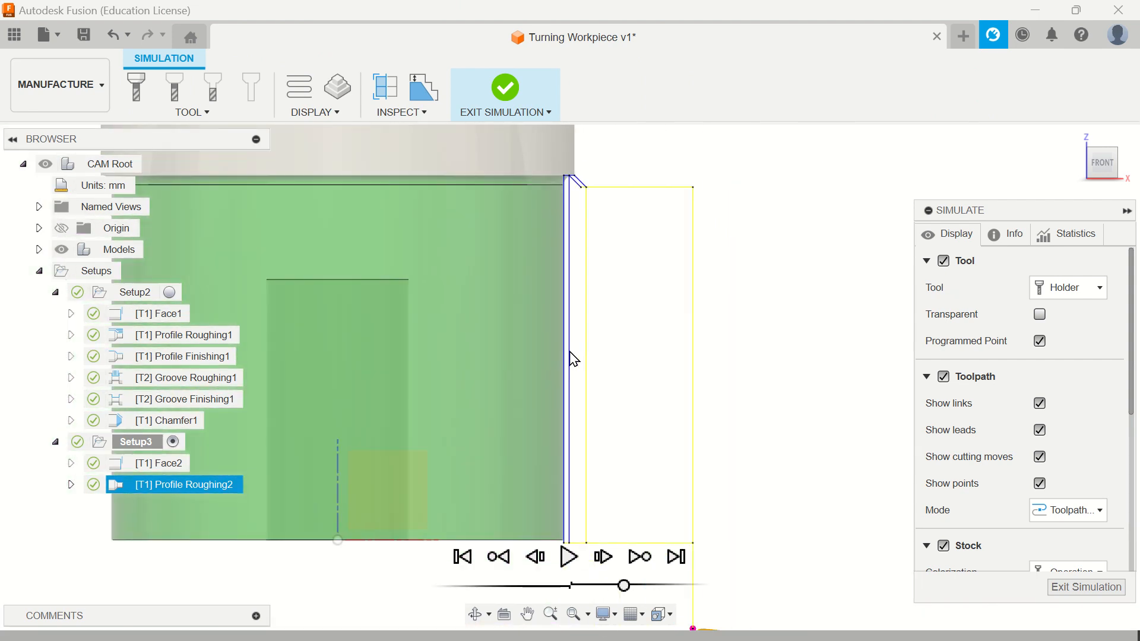
Replay the Profile Roughing2 simulation at an adjusted speed, inspect the cutting passes up to the shoulder, and exit the simulation.
click(609, 585)
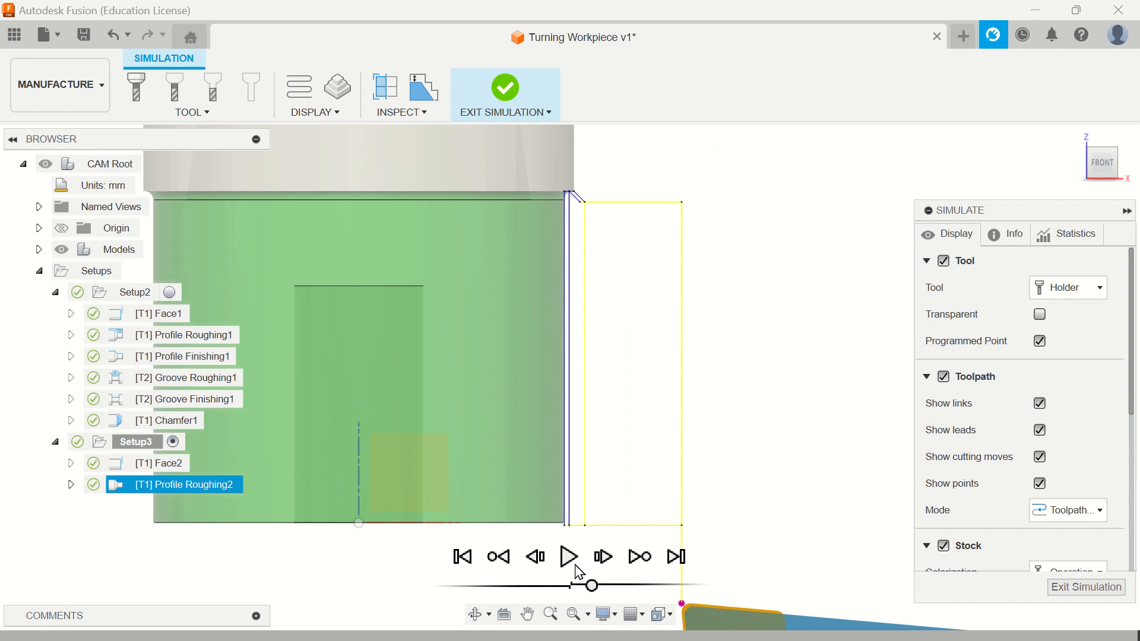
click(571, 557)
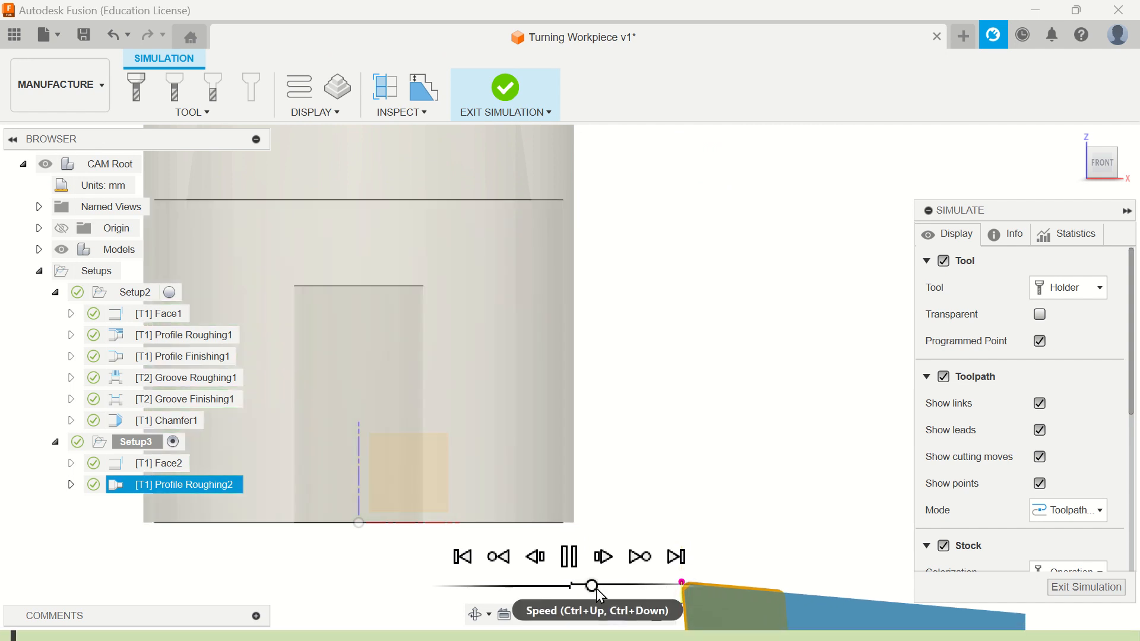
drag(594, 587, 603, 586)
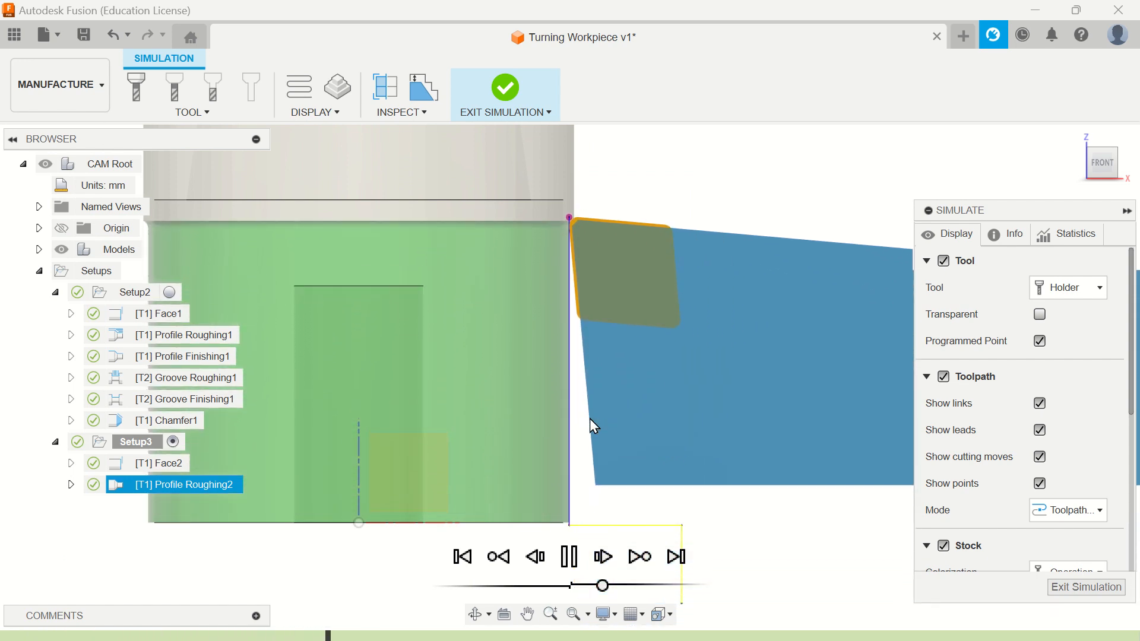
scroll(594, 426, down, 2)
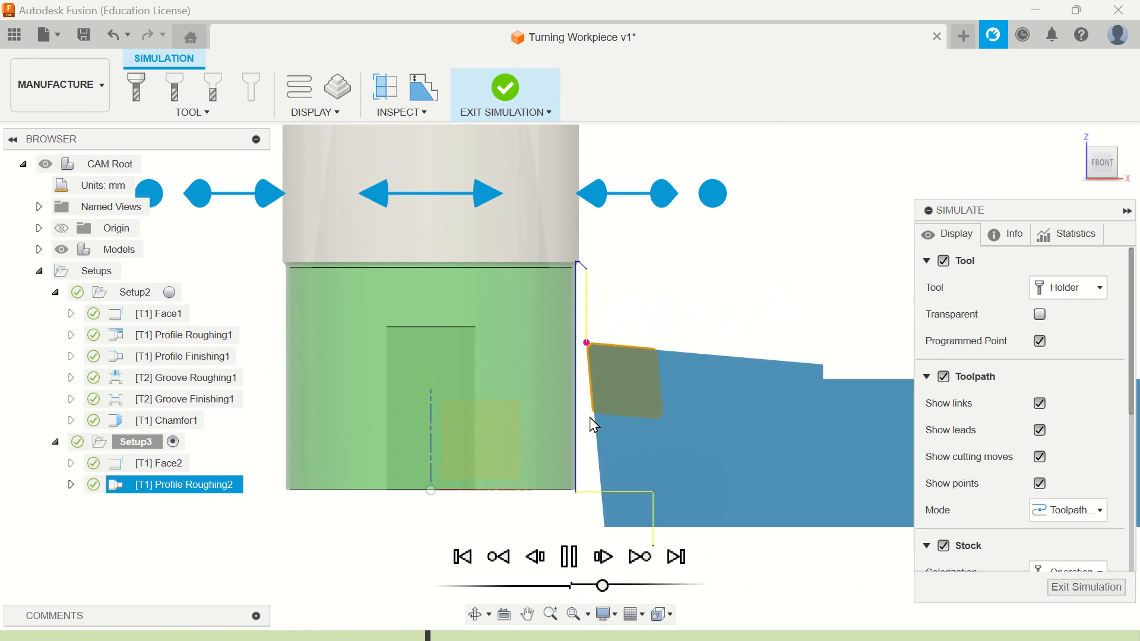
scroll(590, 418, up, 3)
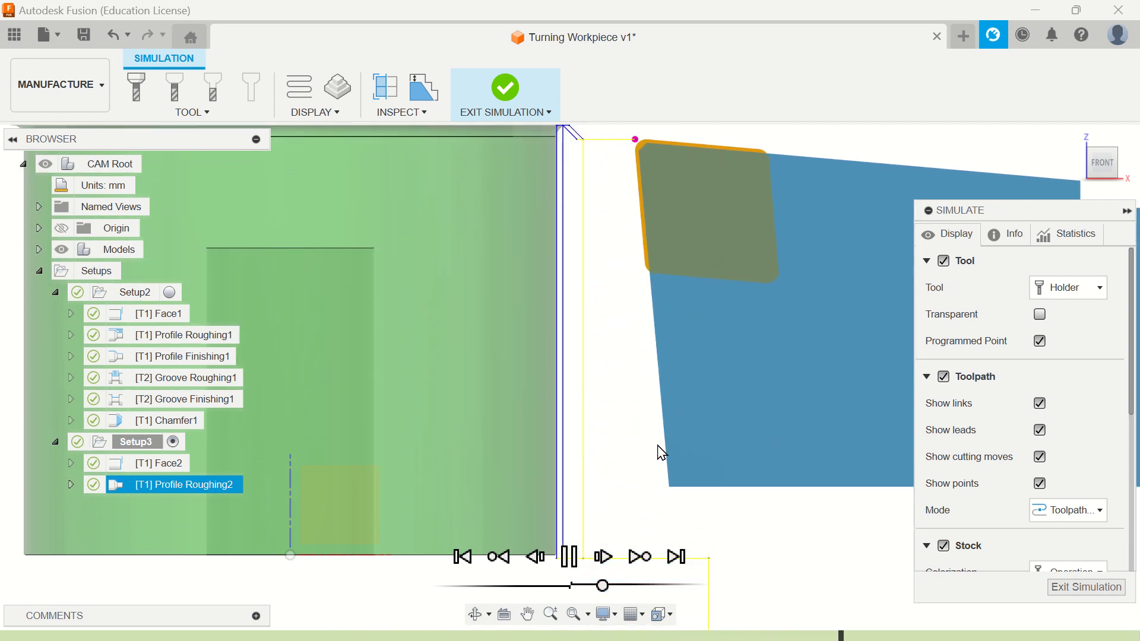
scroll(677, 448, down, 2)
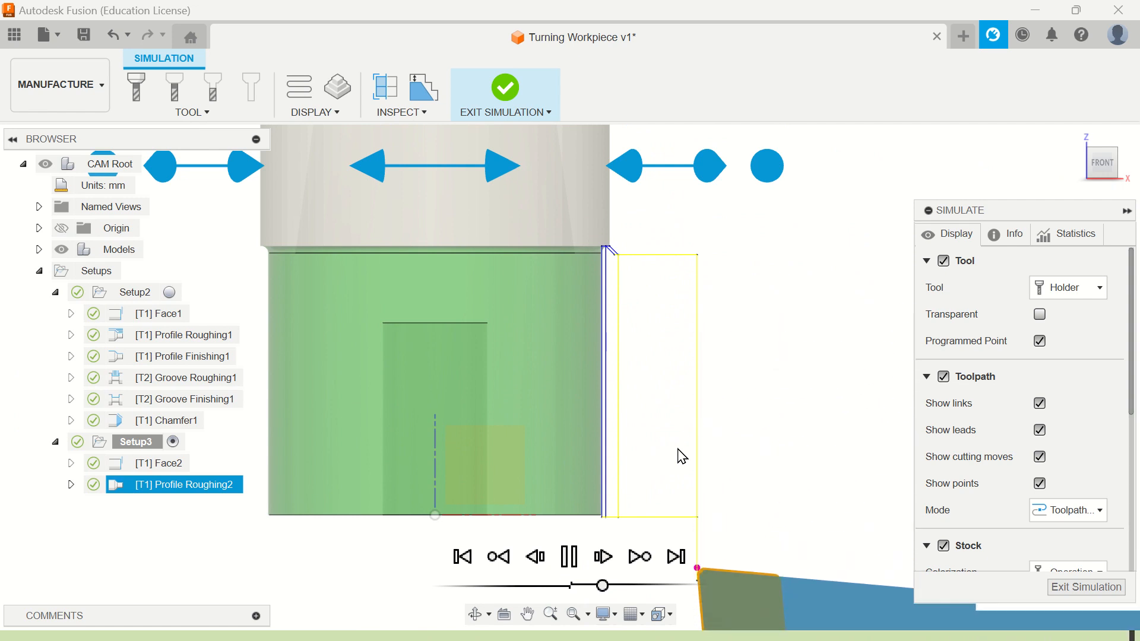
click(1100, 594)
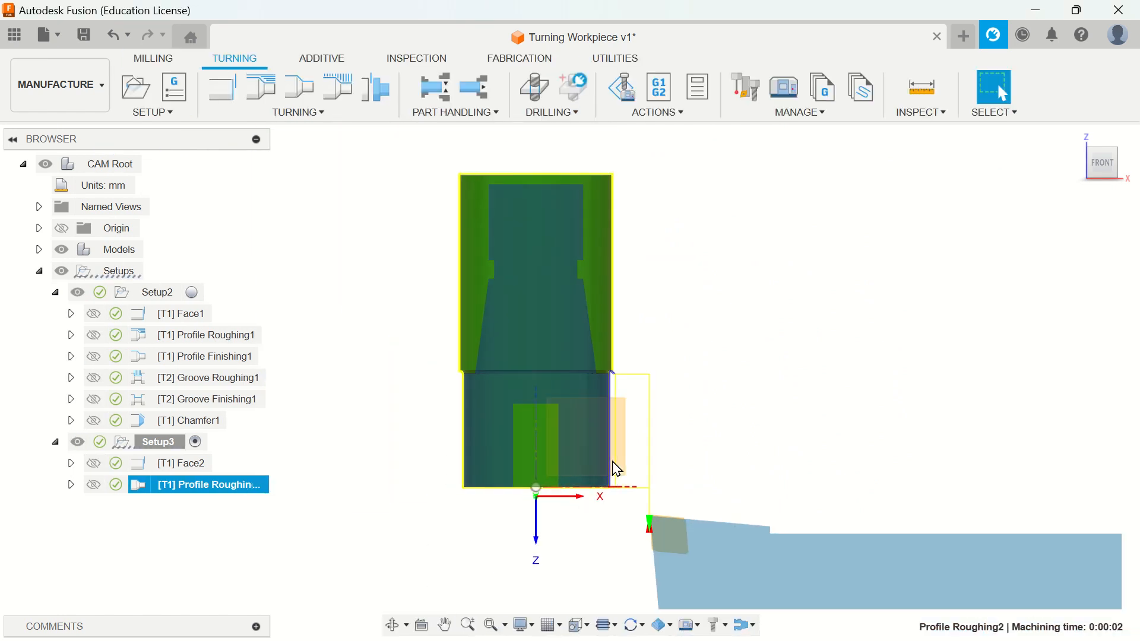
Create a derived Turning Profile Finishing operation from Profile Roughing2.
right_click(243, 494)
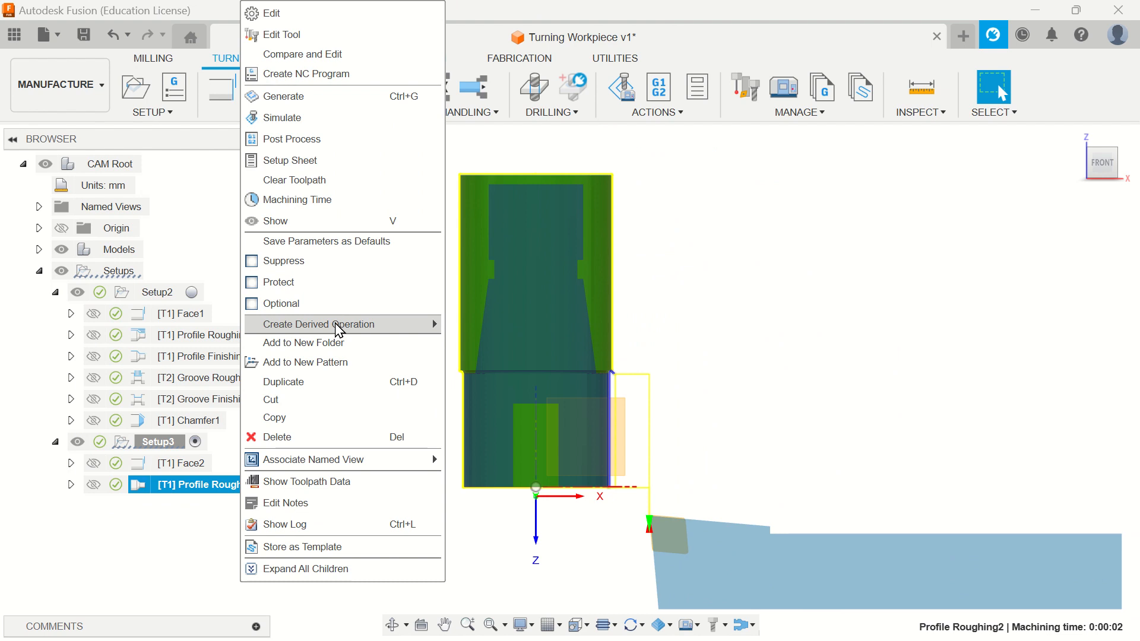
mouse_move(339, 325)
mouse_move(477, 325)
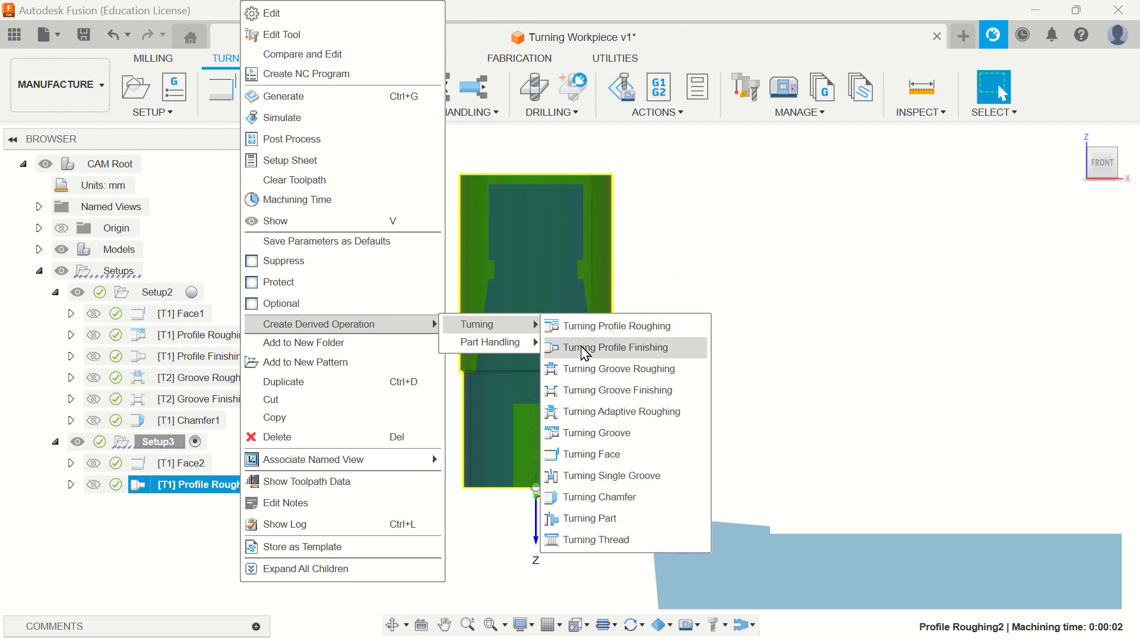
click(584, 353)
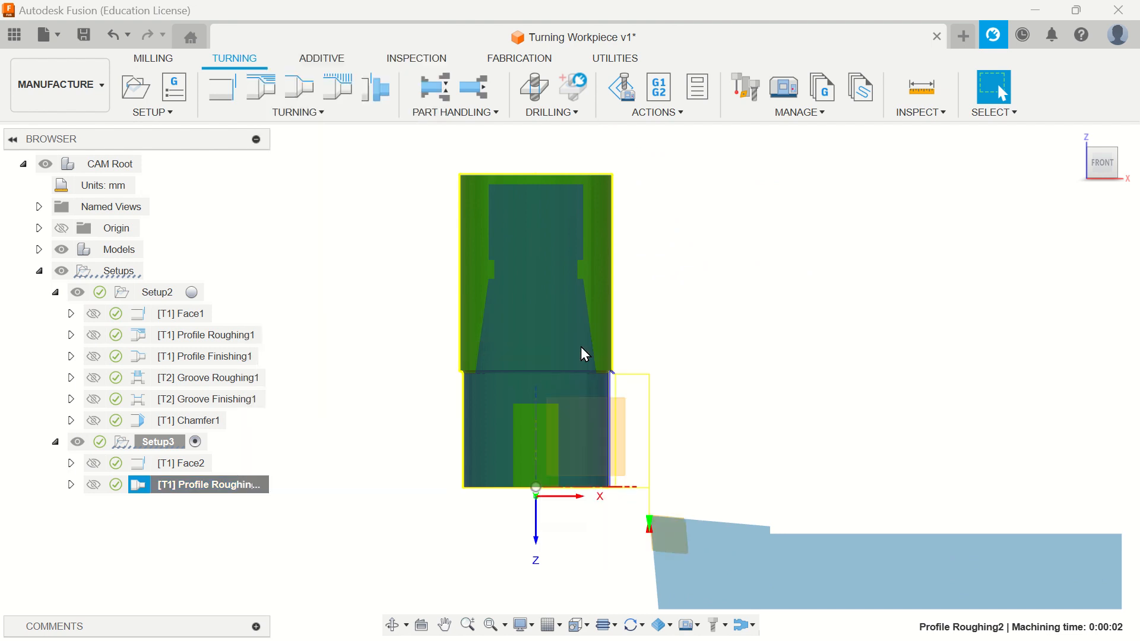
Turn off the lead-in and lead-out of the new profile finishing operation and accept its settings to generate the toolpath.
click(219, 41)
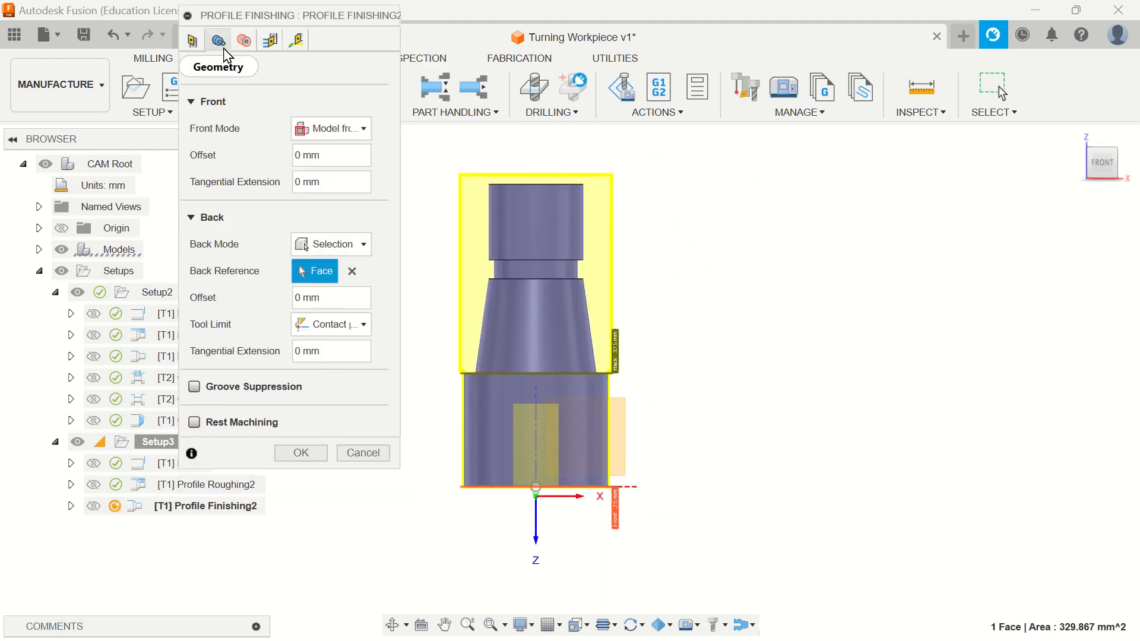
click(244, 41)
click(270, 40)
click(298, 42)
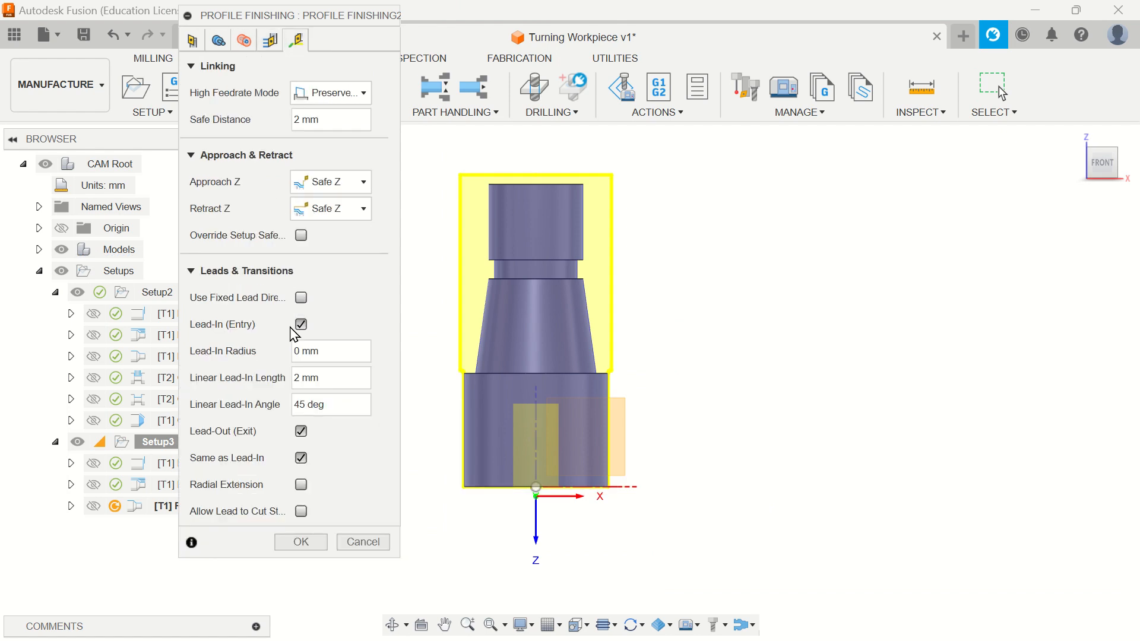
click(301, 325)
click(301, 352)
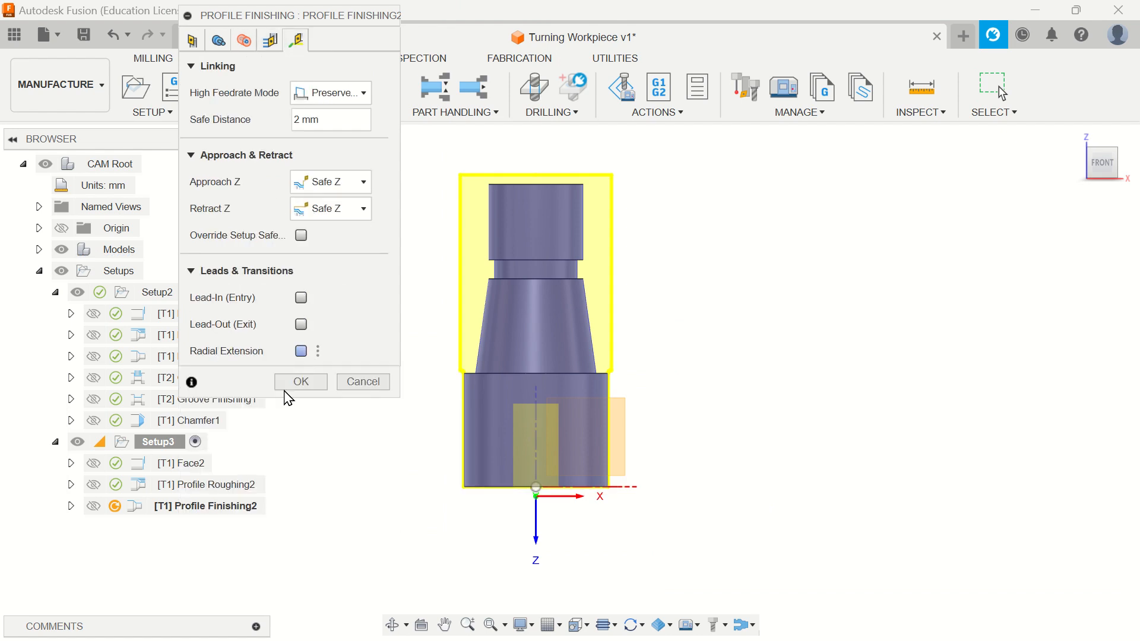
click(301, 382)
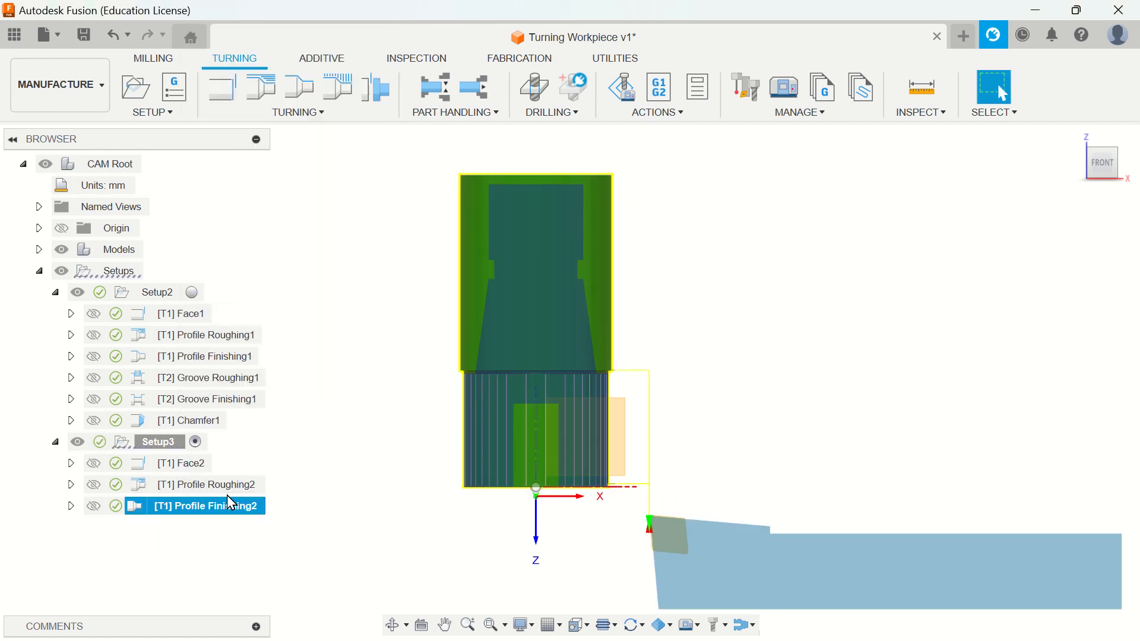
Simulate Profile Finishing2 along the wide cylinder and exit the simulation.
right_click(241, 514)
click(300, 116)
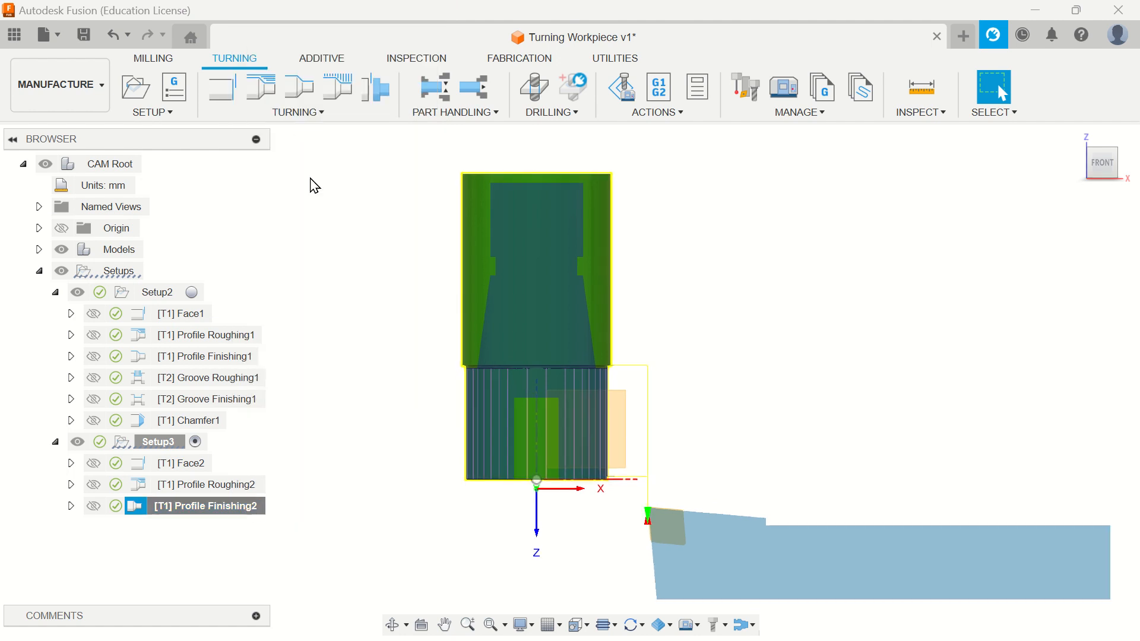
click(569, 557)
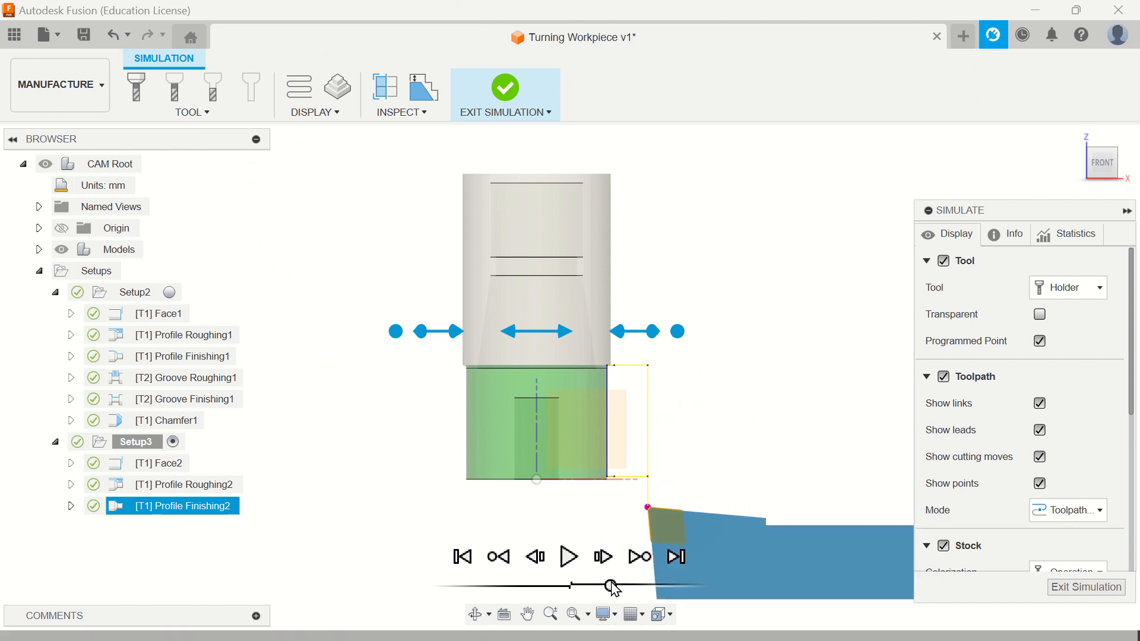
click(1071, 593)
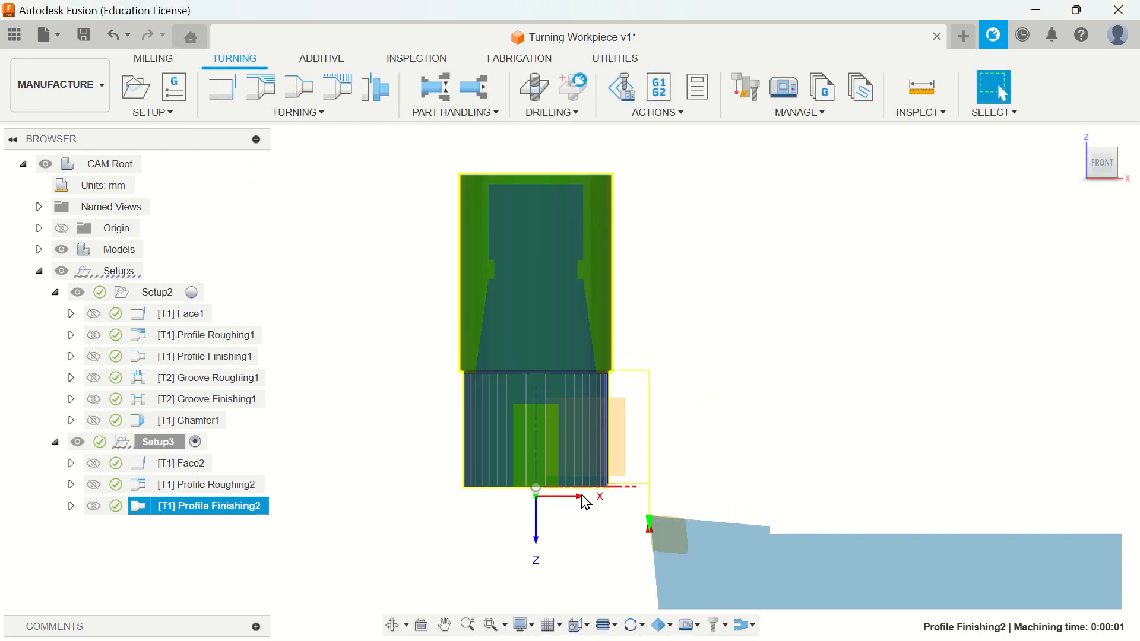
Start a Turning Chamfer operation in Setup3 and select the outer edge at the wide cylinder's free end as its geometry.
scroll(586, 494, up, 3)
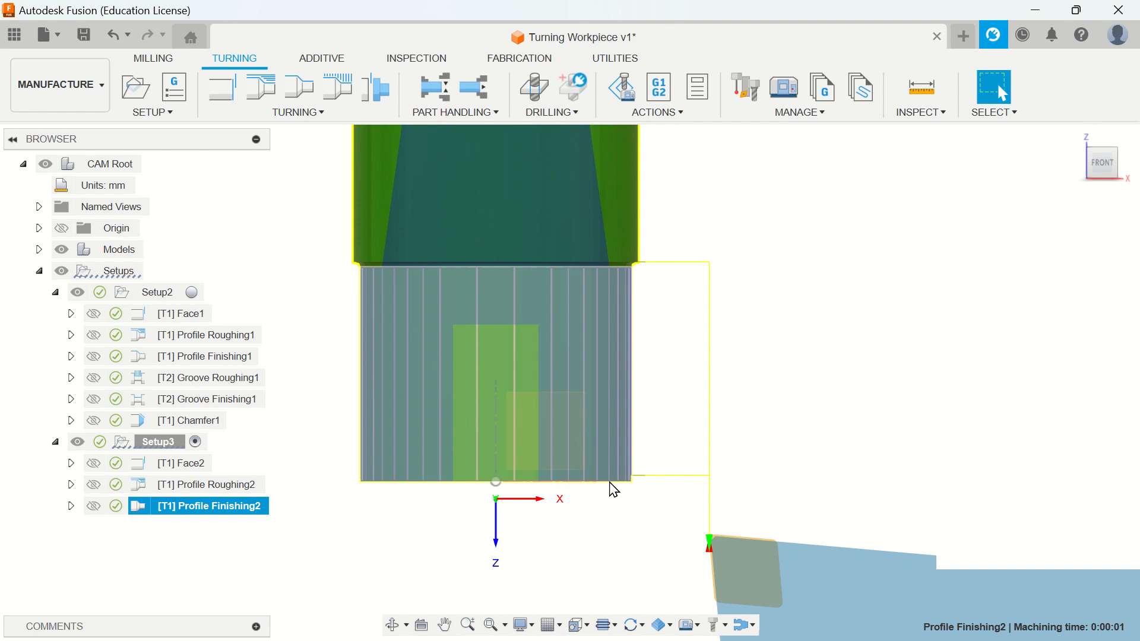
click(293, 114)
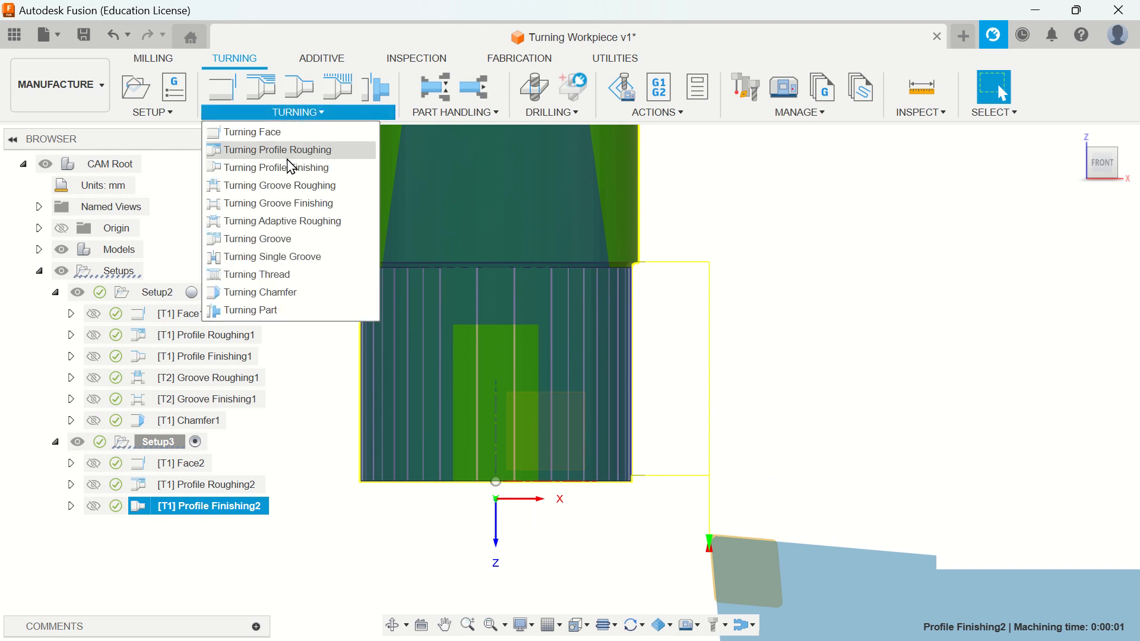
click(290, 292)
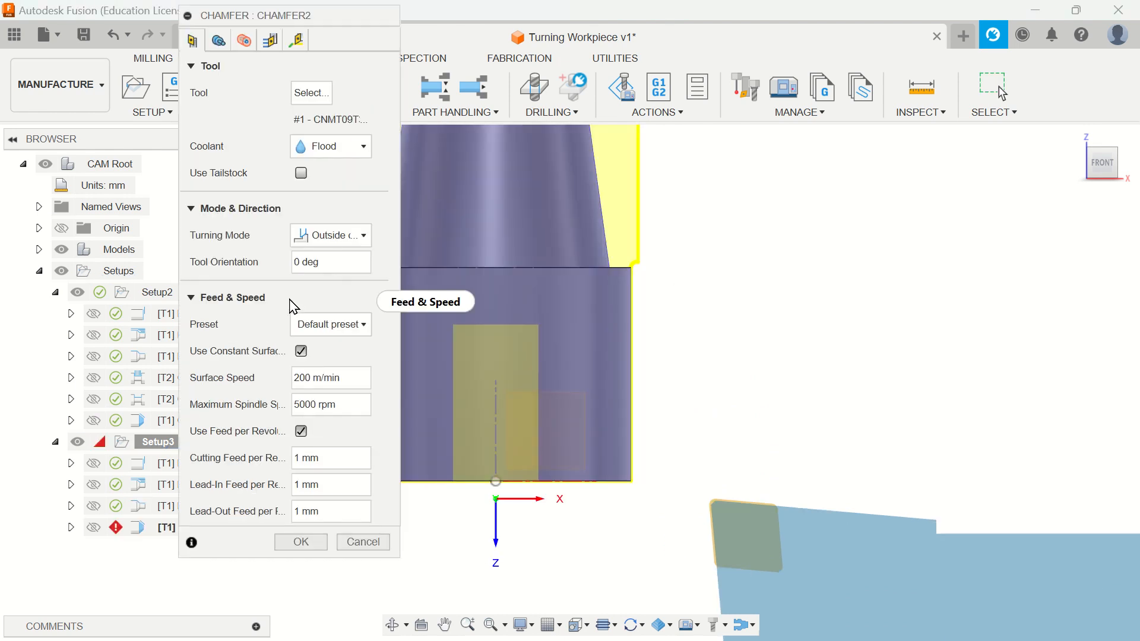
scroll(804, 427, down, 3)
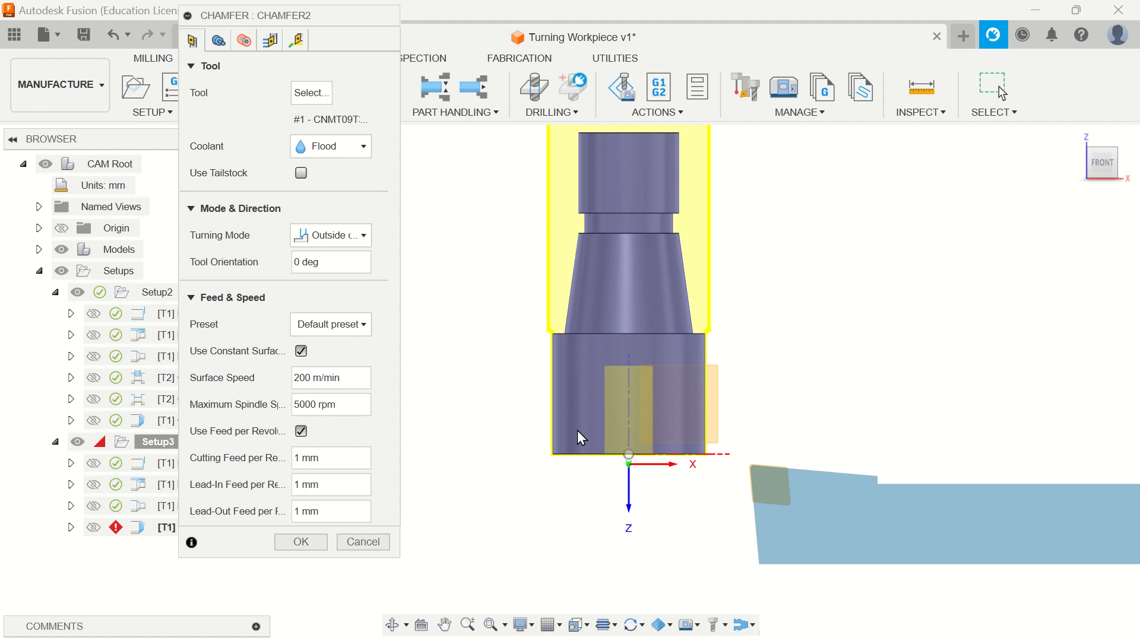
scroll(475, 440, up, 1)
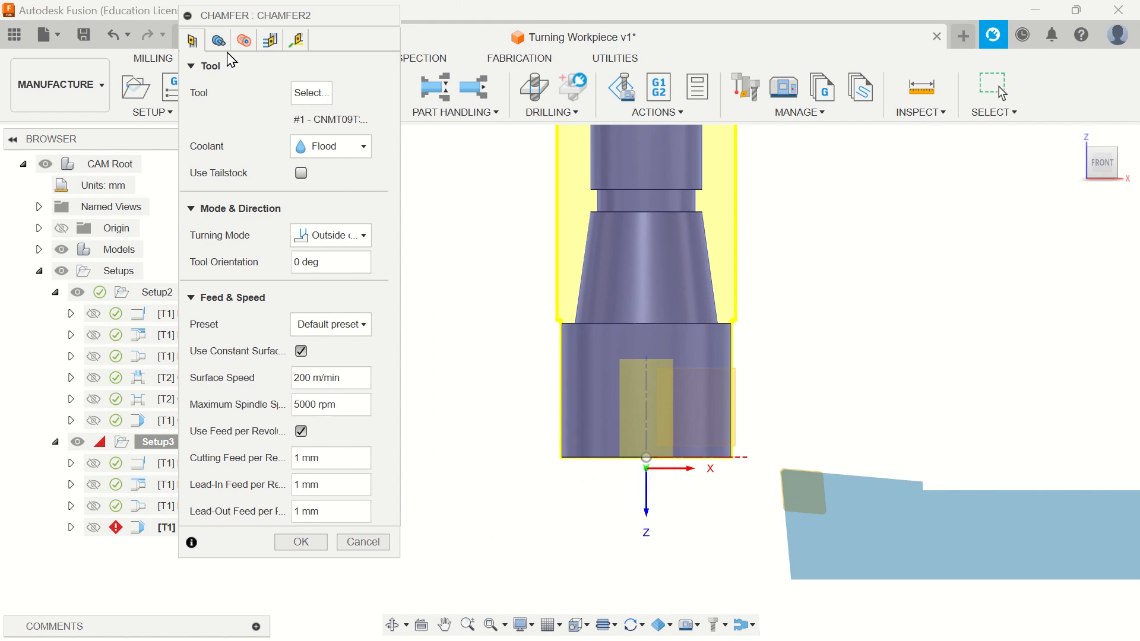
click(243, 42)
scroll(547, 445, up, 5)
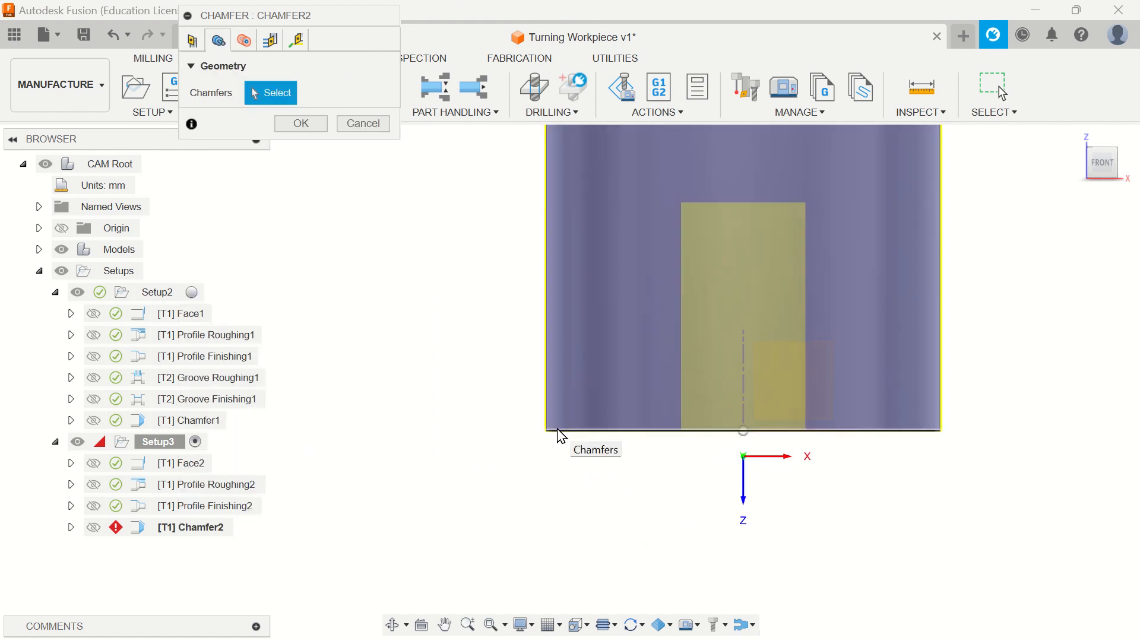
click(565, 438)
scroll(564, 438, down, 3)
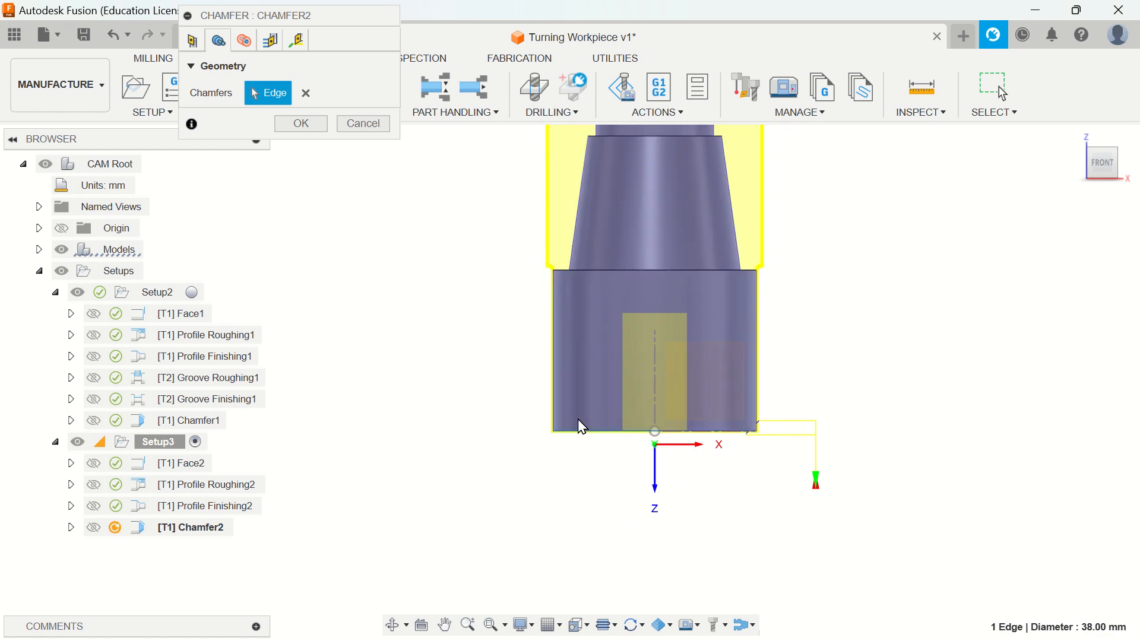
Enable multiple chamfer passes with a 0.5 mm stepover, set the chamfer width to 2 mm, and accept to generate the toolpath.
click(272, 45)
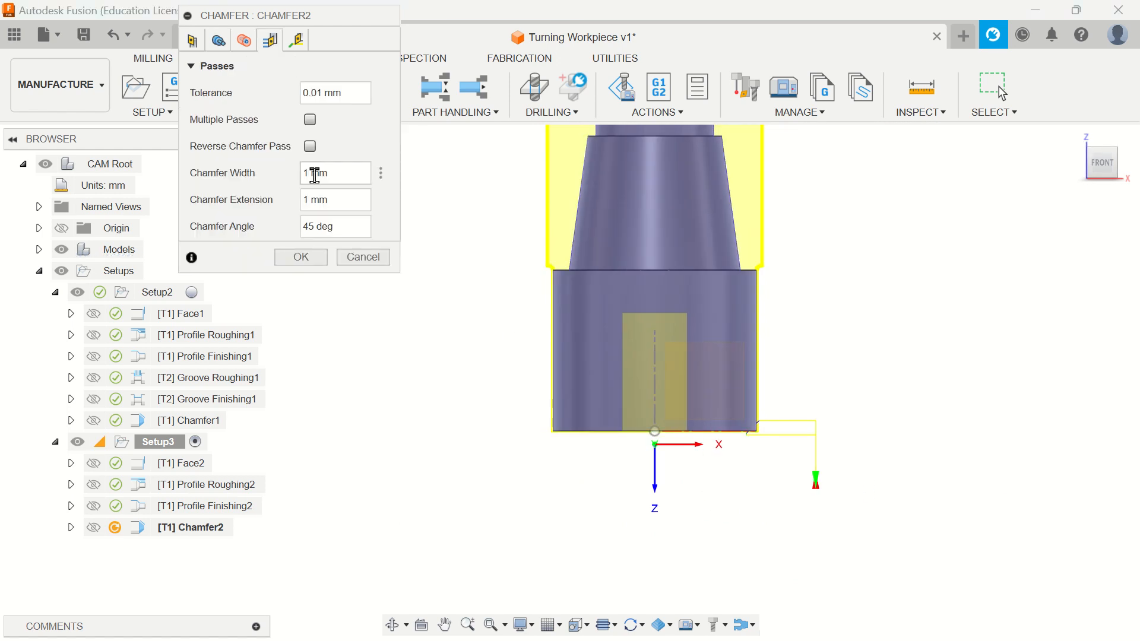
click(309, 120)
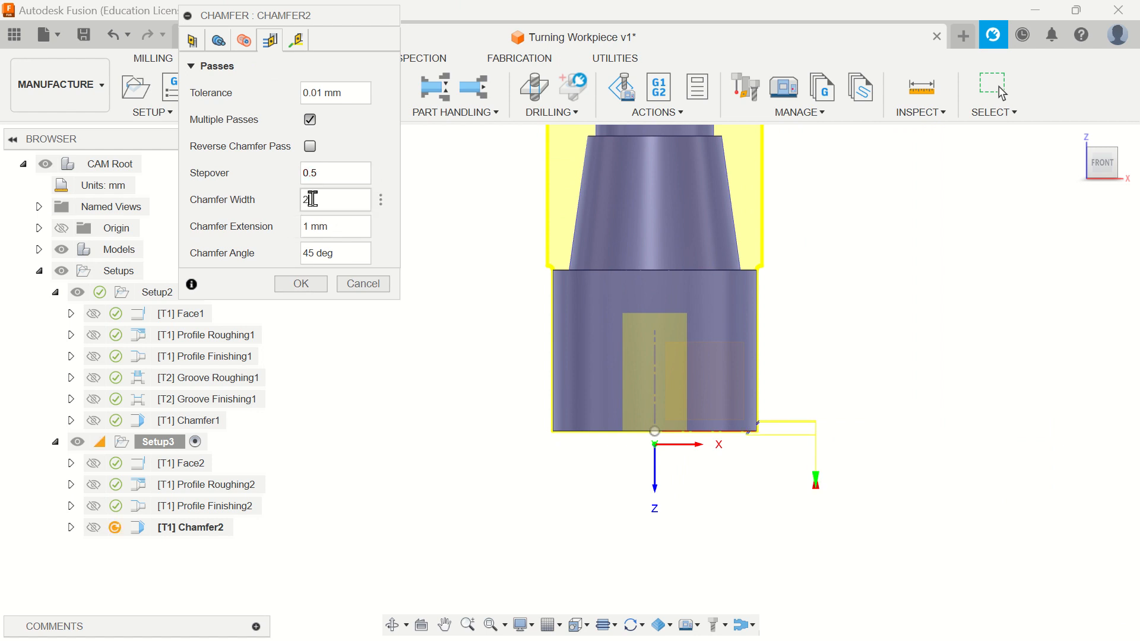
click(356, 255)
click(298, 40)
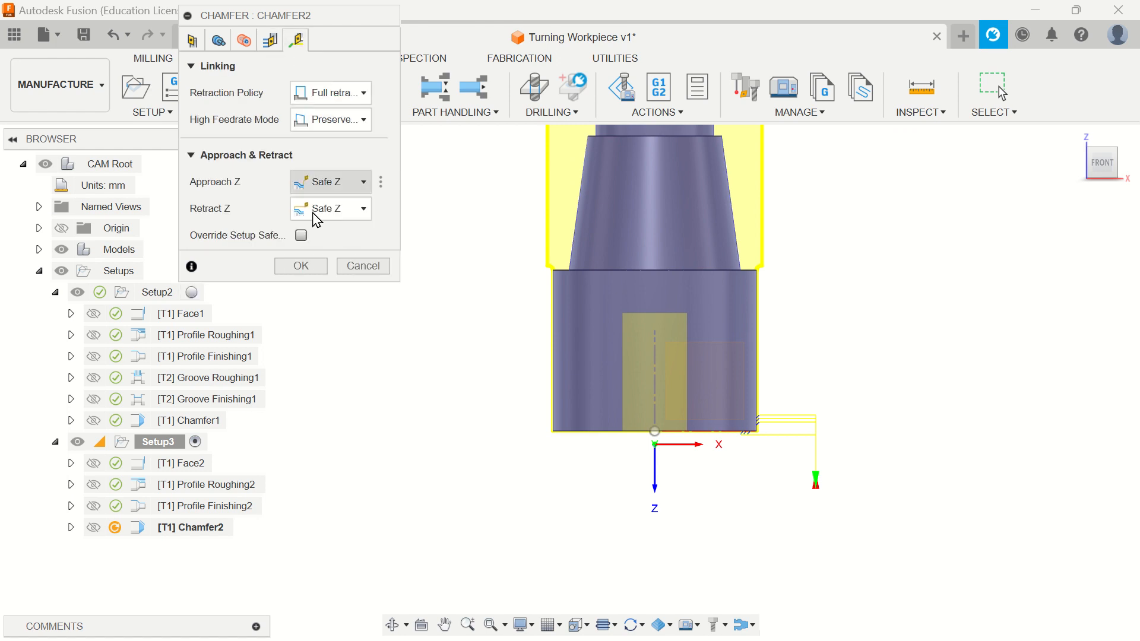
click(301, 265)
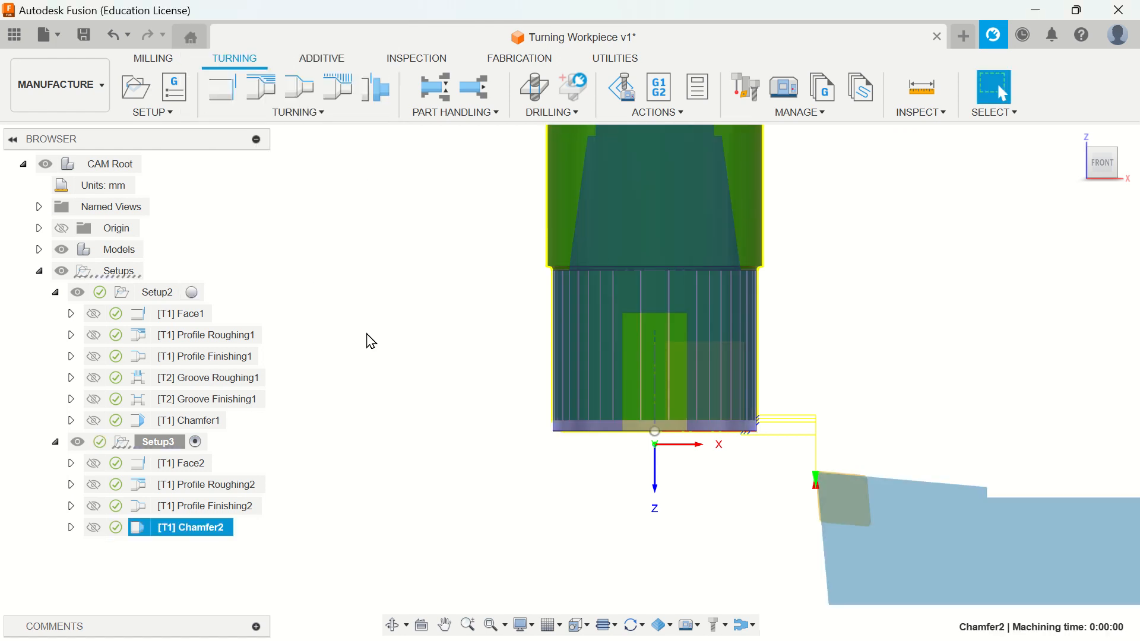
Simulate Chamfer2, examine its passes closely at the wide cylinder's end edge, and exit the simulation.
right_click(219, 533)
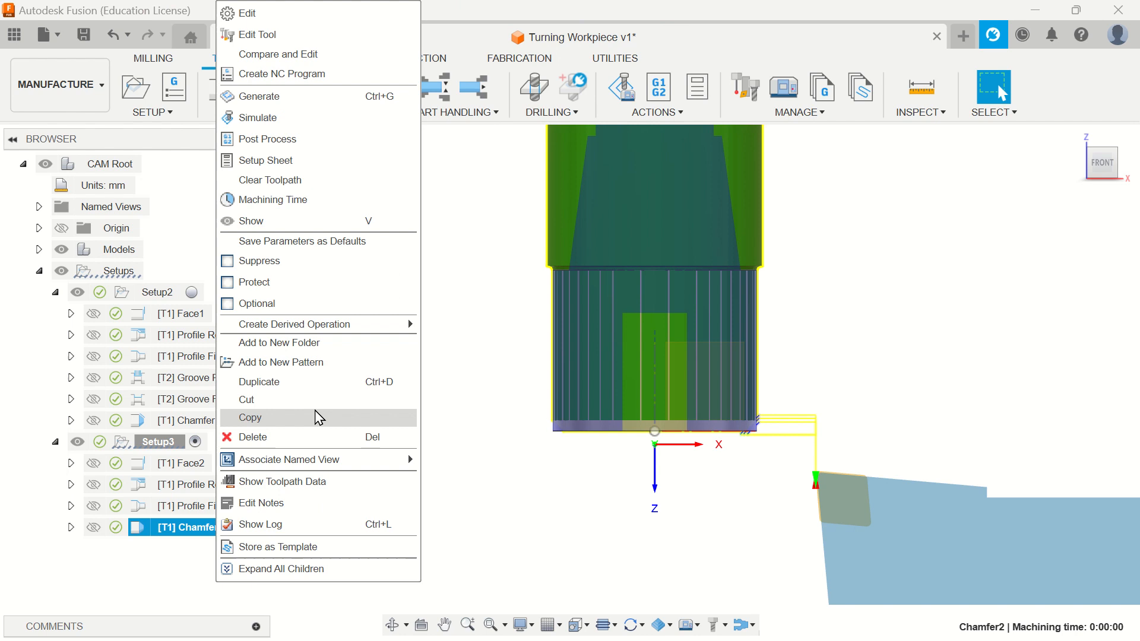
click(303, 118)
click(568, 556)
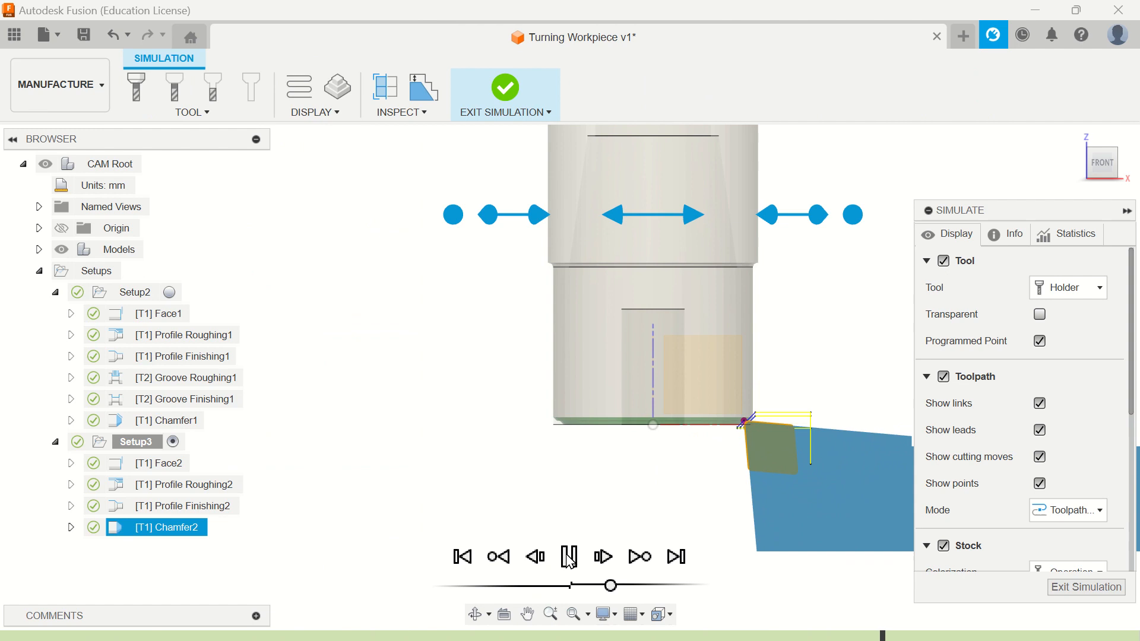
click(568, 558)
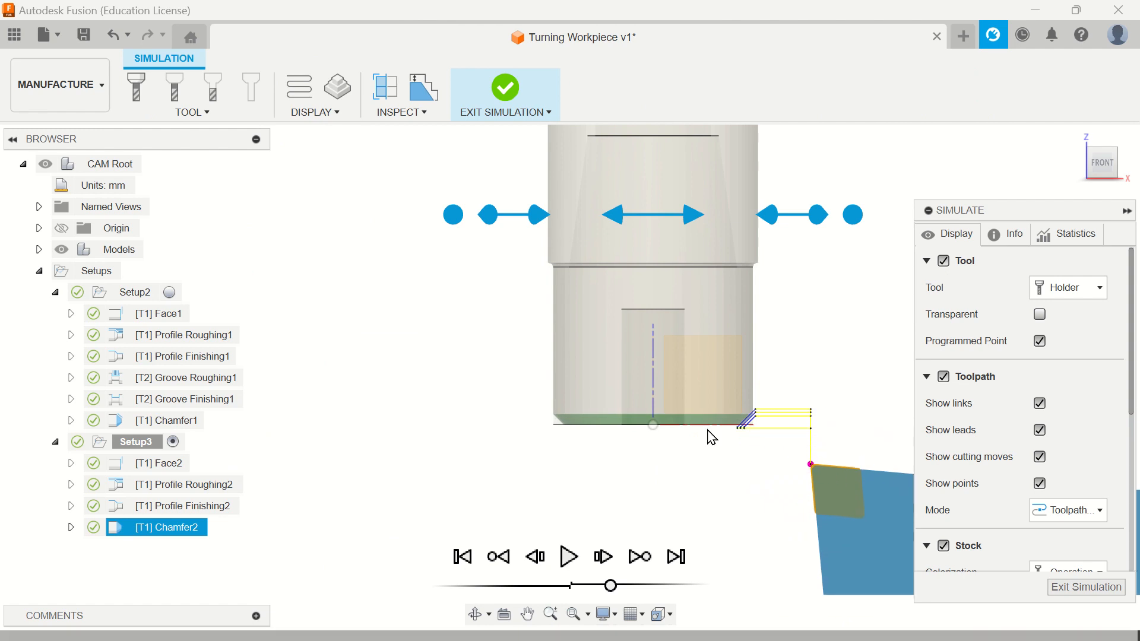
scroll(739, 417, up, 8)
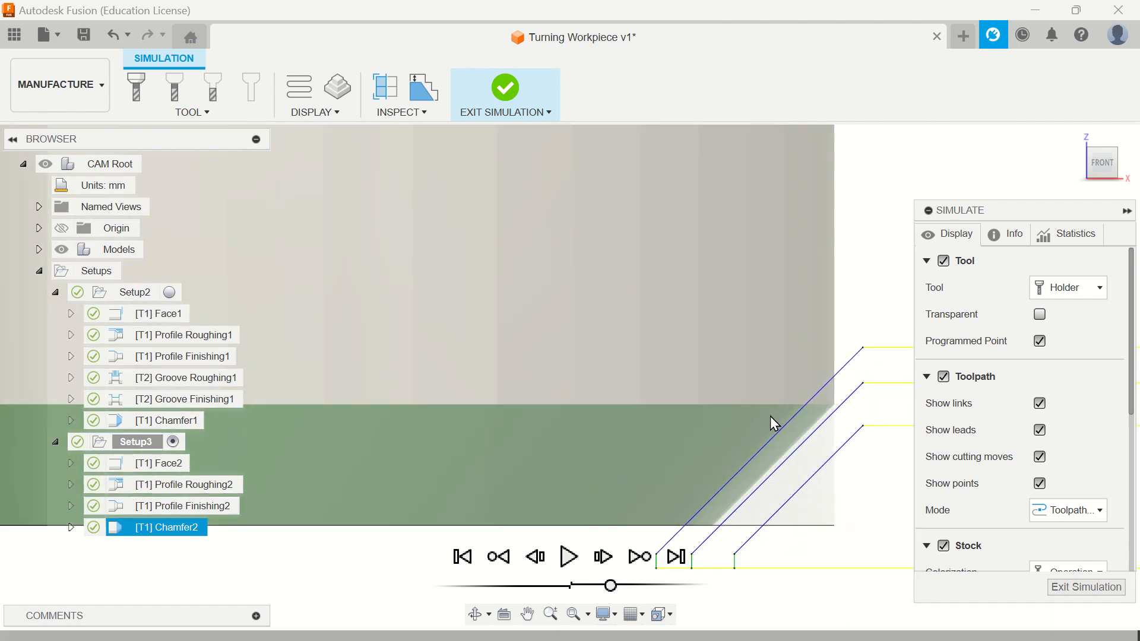
scroll(770, 418, down, 10)
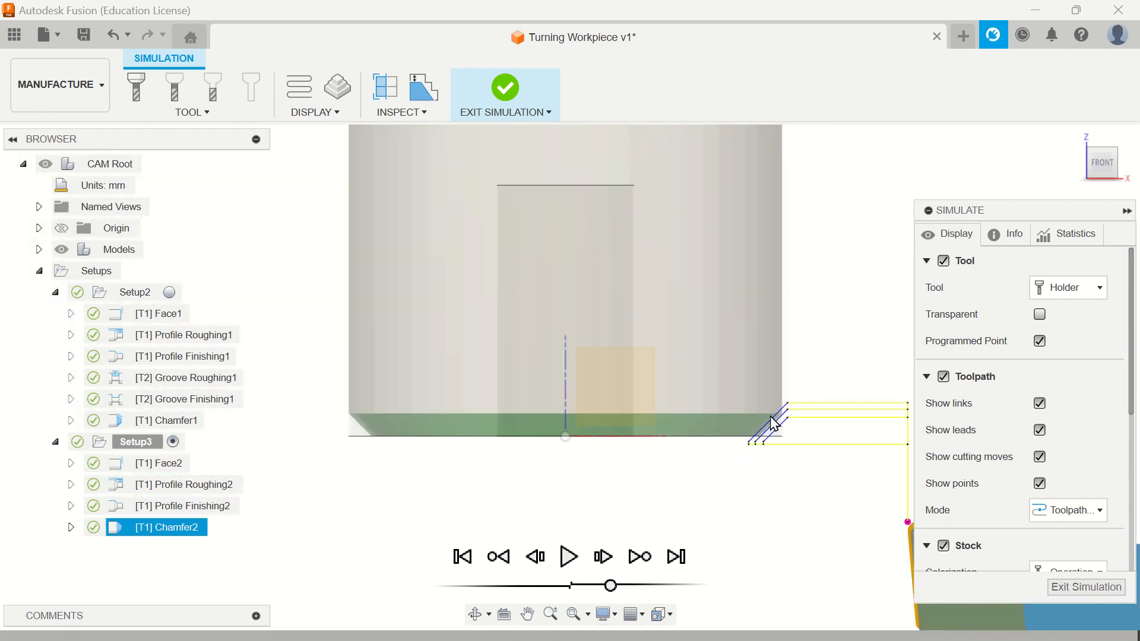
scroll(775, 424, down, 2)
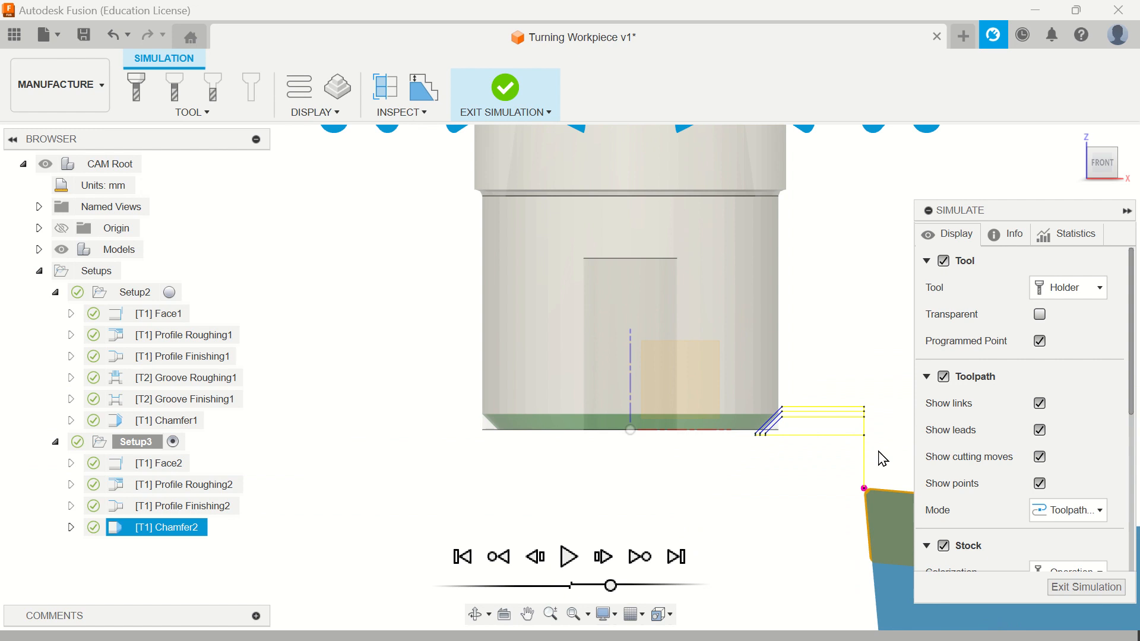
click(1081, 587)
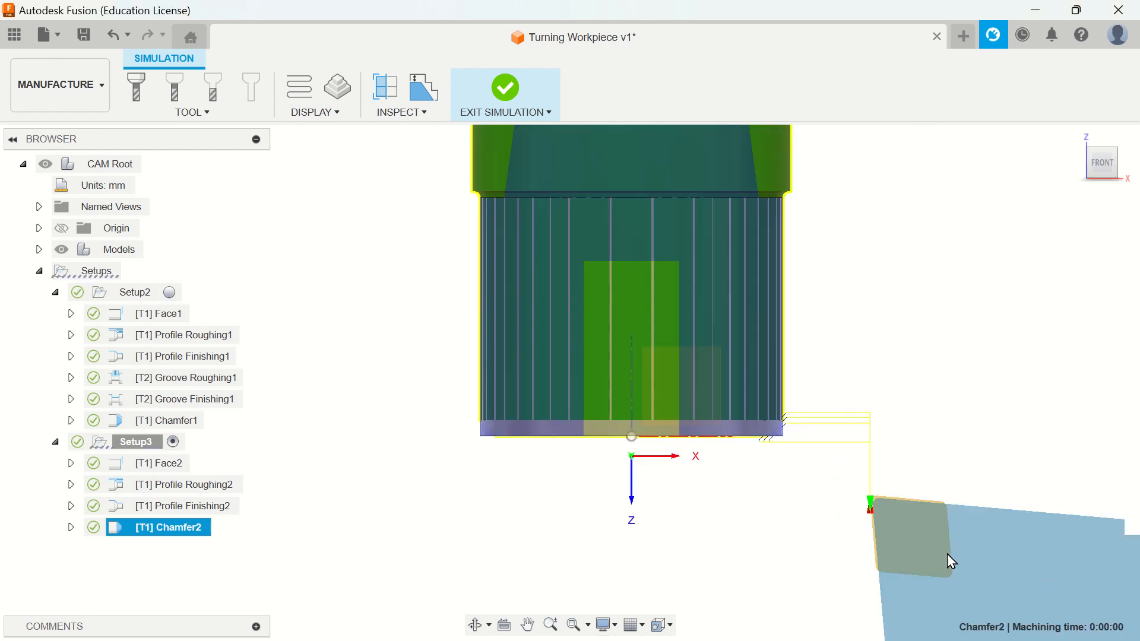
Edit Chamfer2 to set its chamfer extension to 0 mm, and regenerate the toolpath.
right_click(219, 537)
click(304, 24)
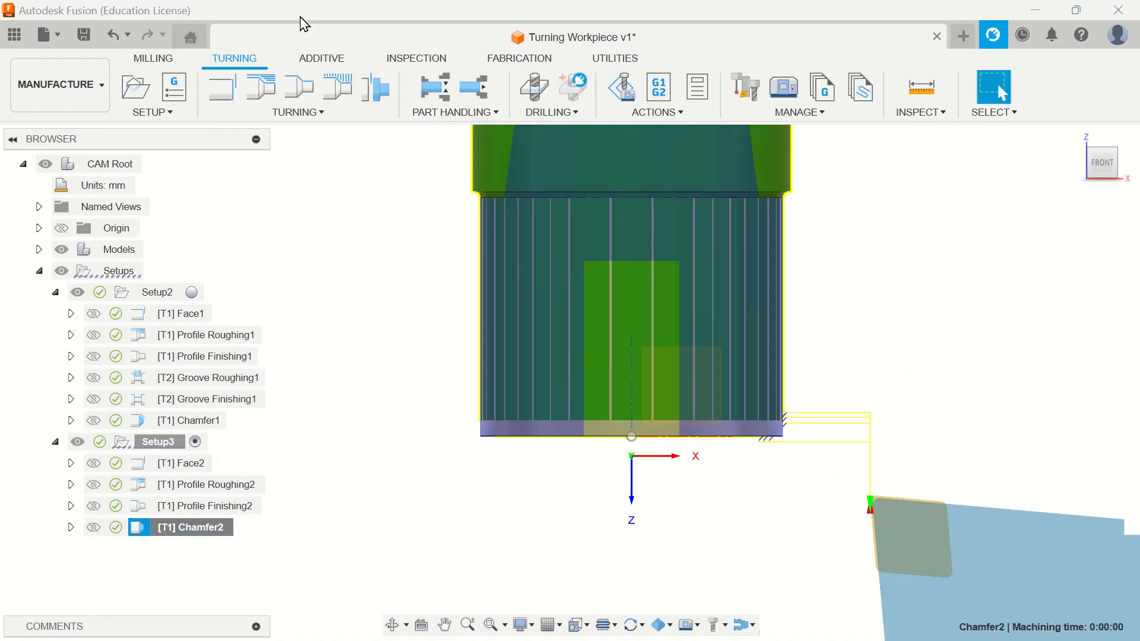
click(273, 42)
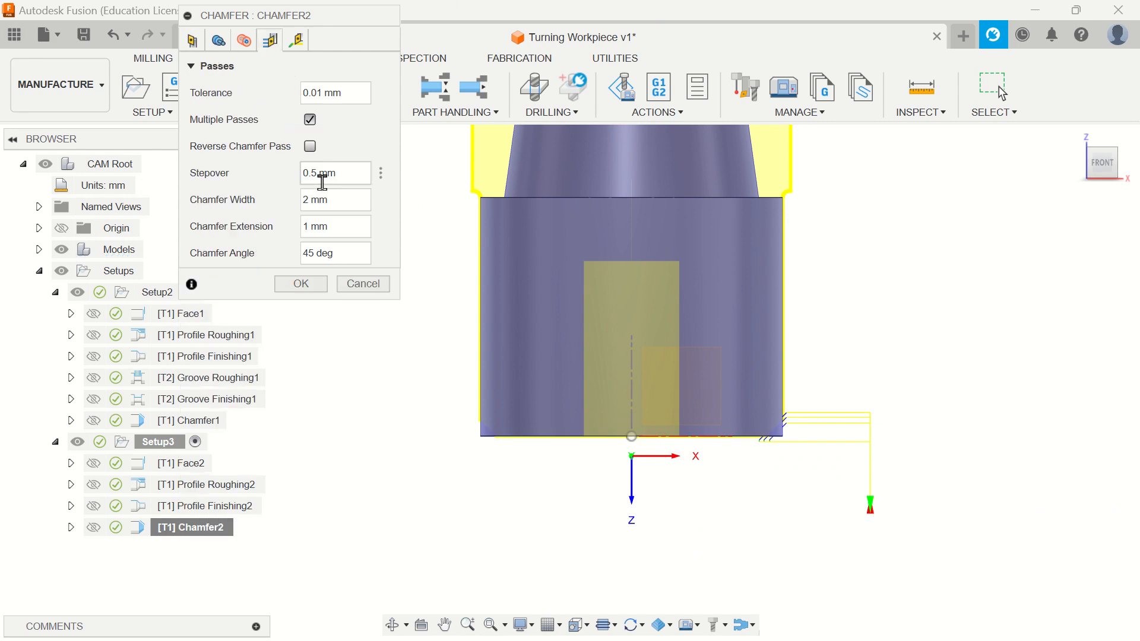
click(336, 231)
text(0)
click(312, 278)
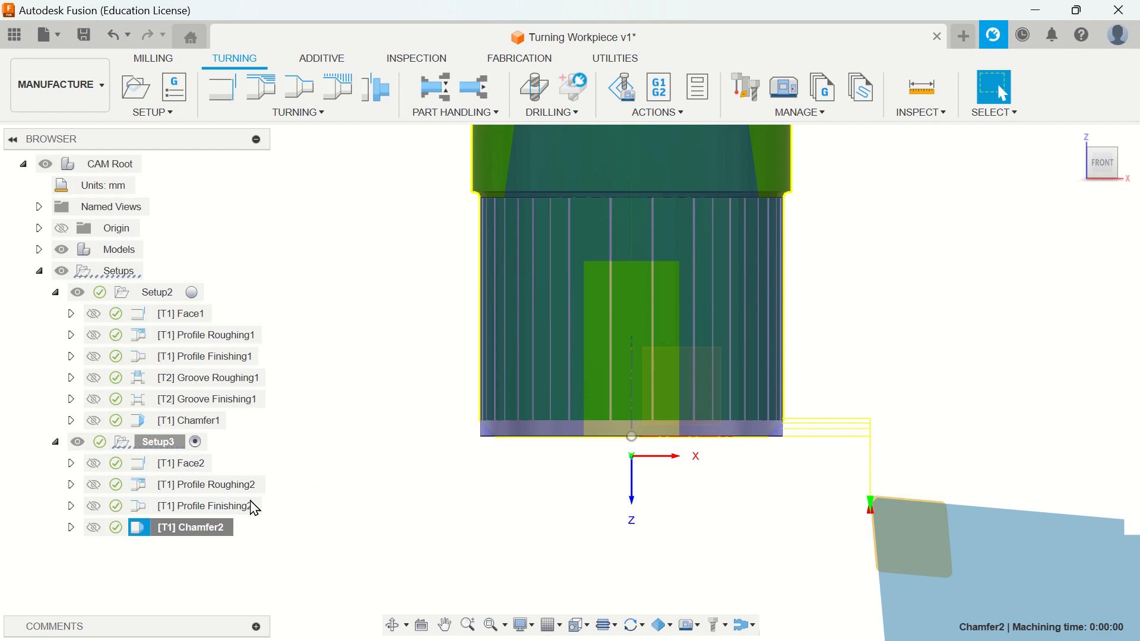
right_click(215, 530)
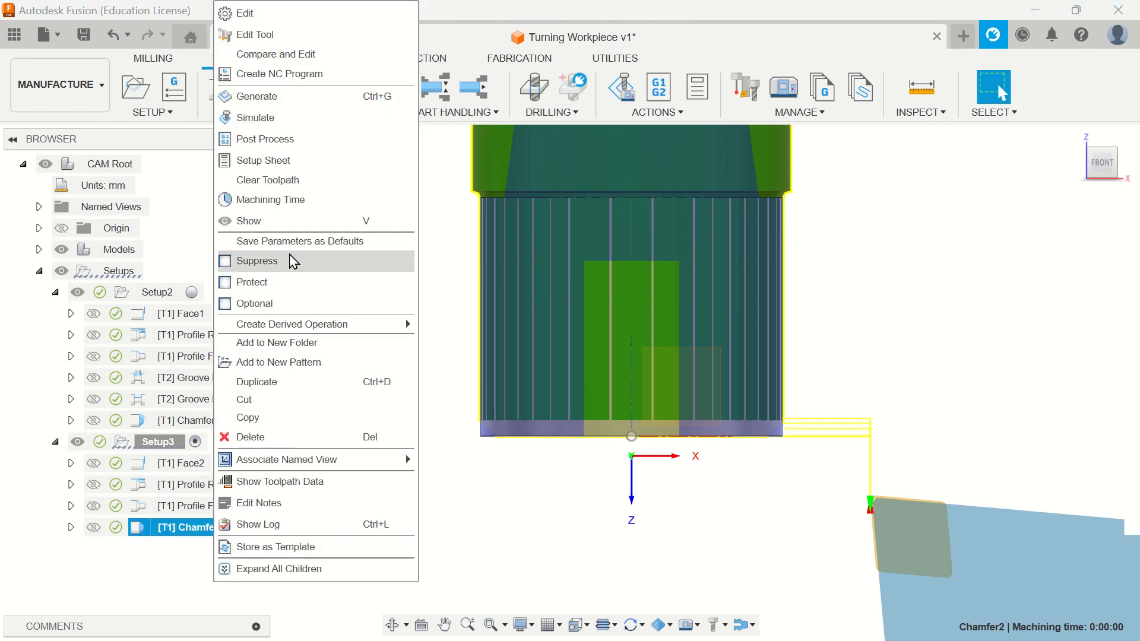
click(292, 97)
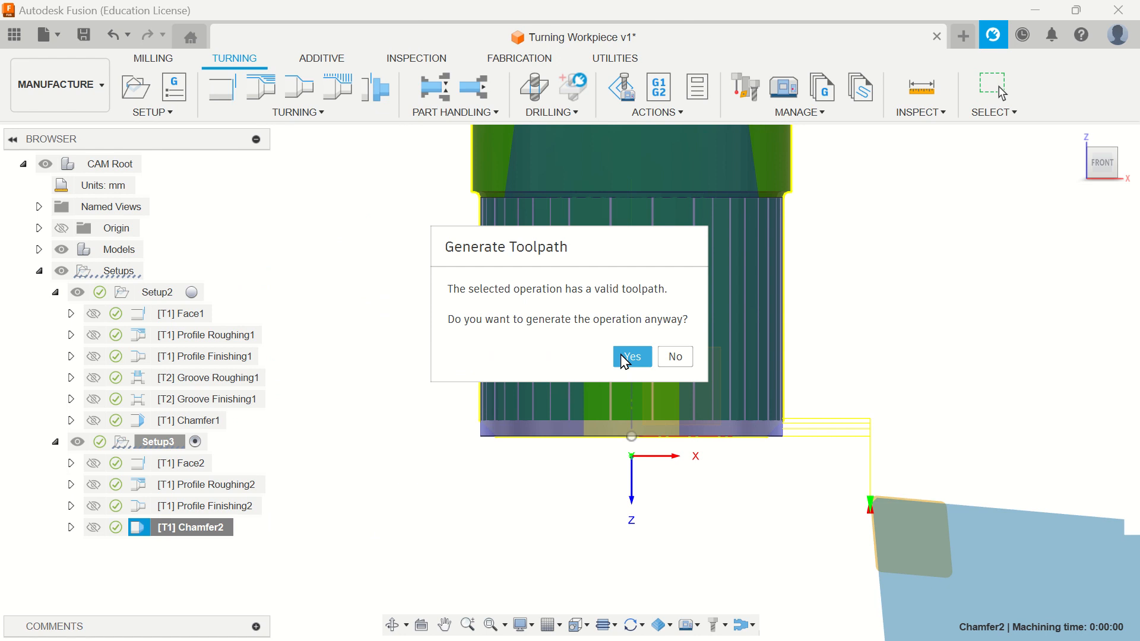
click(623, 357)
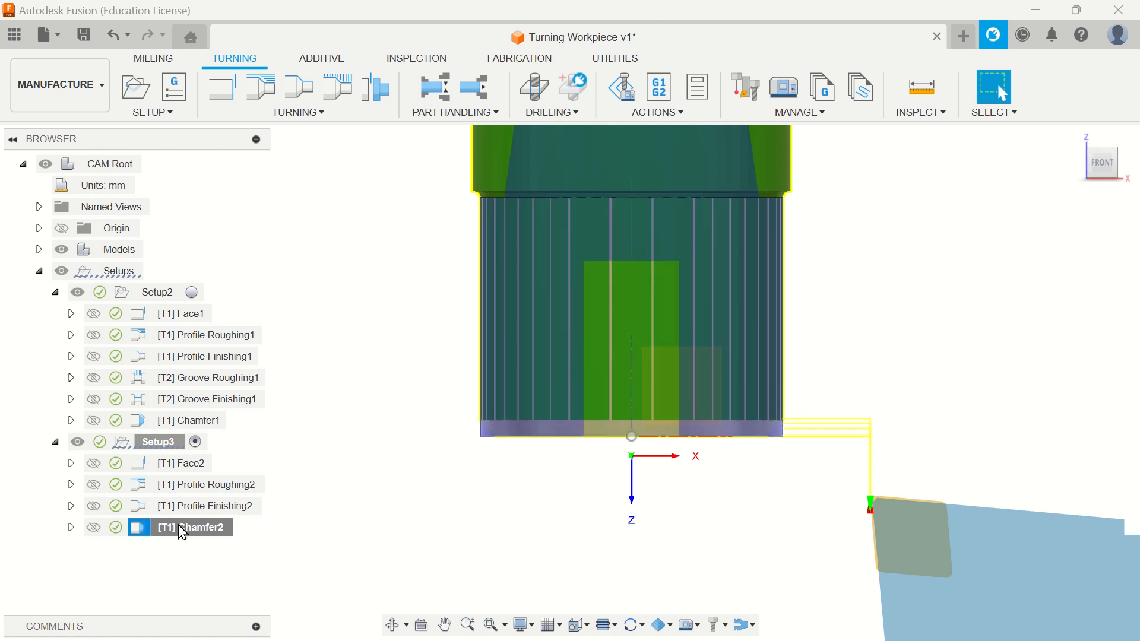
Simulate Chamfer2 at the wide cylinder's end edge with the current chamfer extension and exit the simulation.
right_click(182, 532)
click(264, 116)
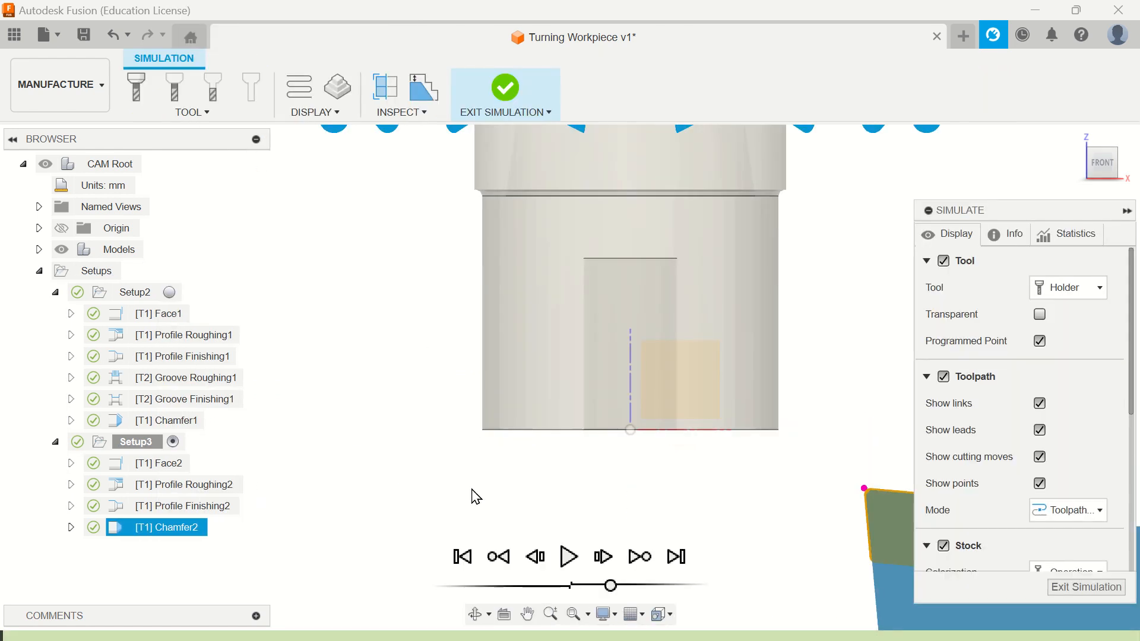
click(568, 556)
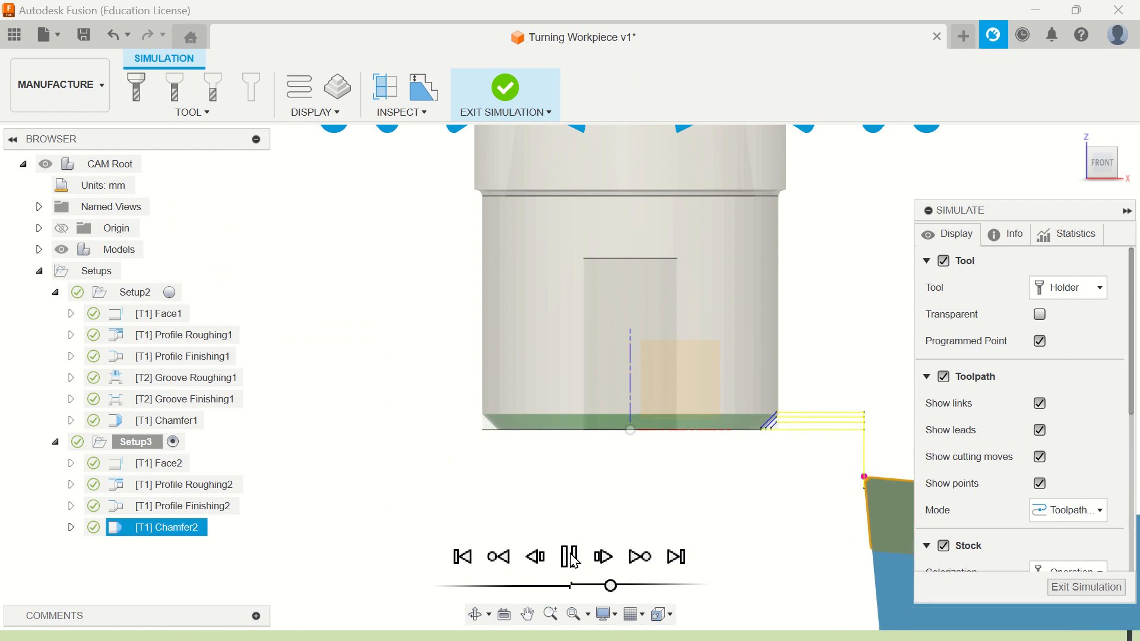
click(574, 559)
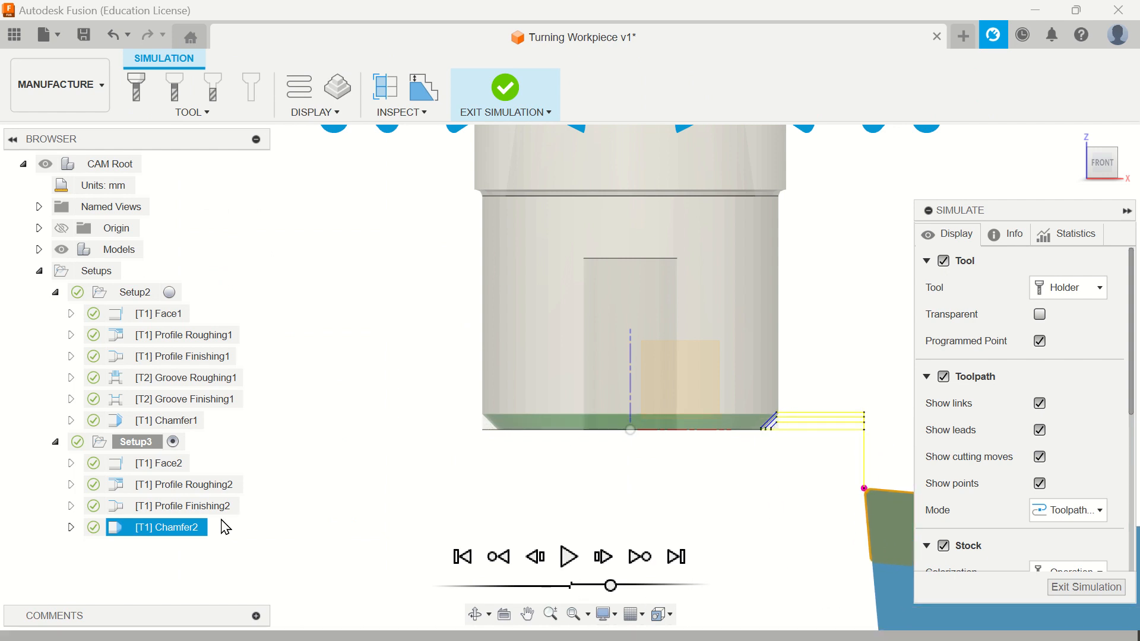
right_click(196, 527)
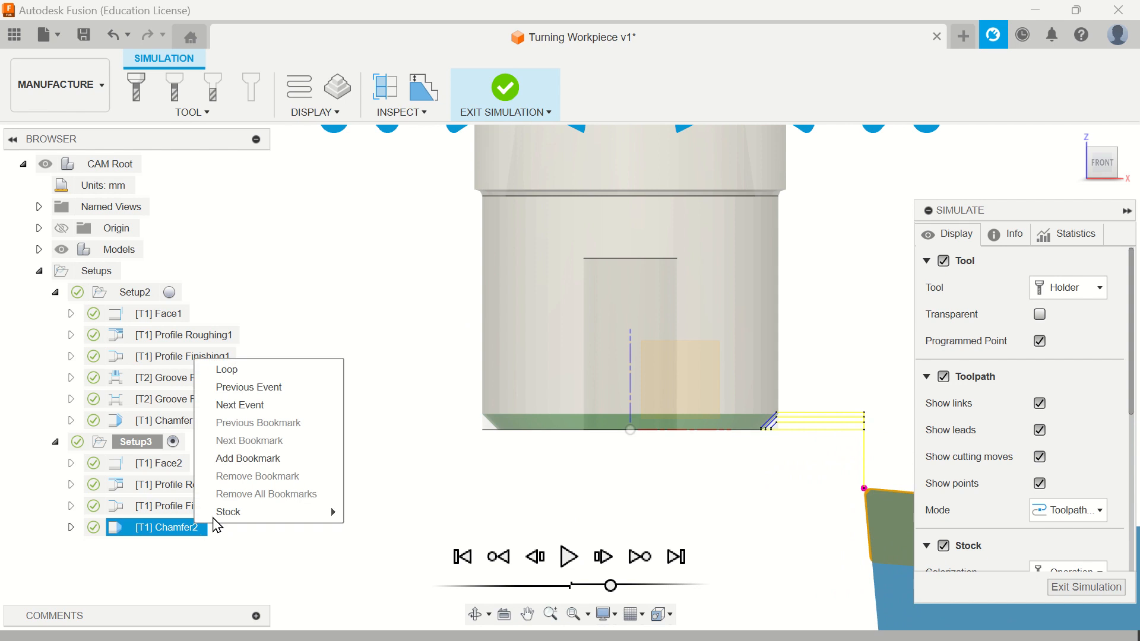
click(326, 565)
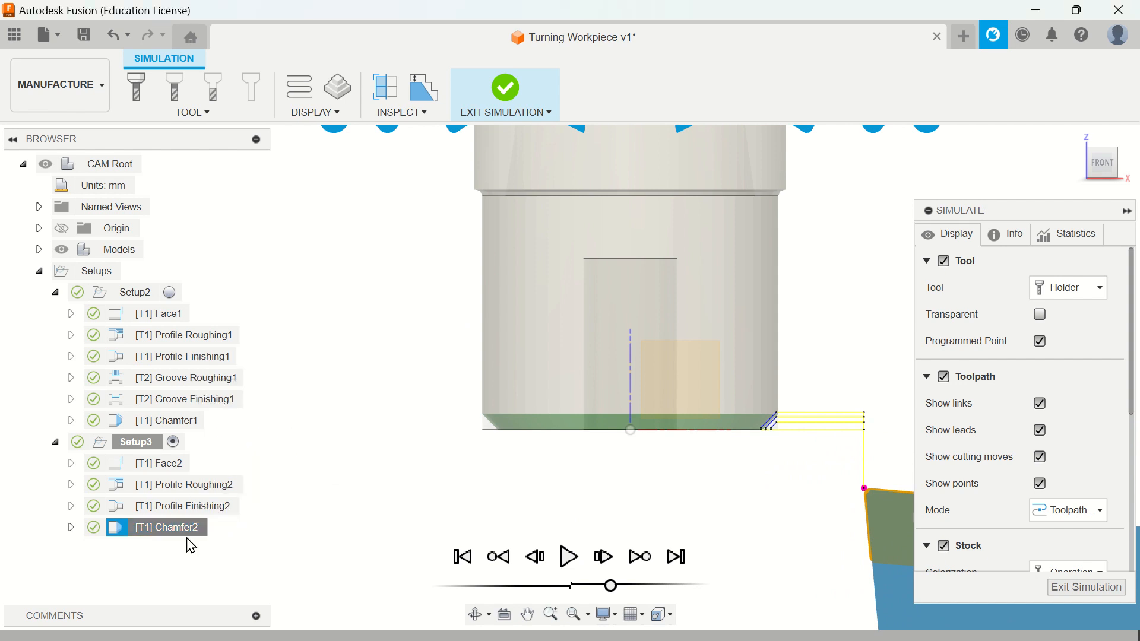
click(514, 105)
Edit Chamfer2 again and set its chamfer extension to 1 mm.
right_click(223, 529)
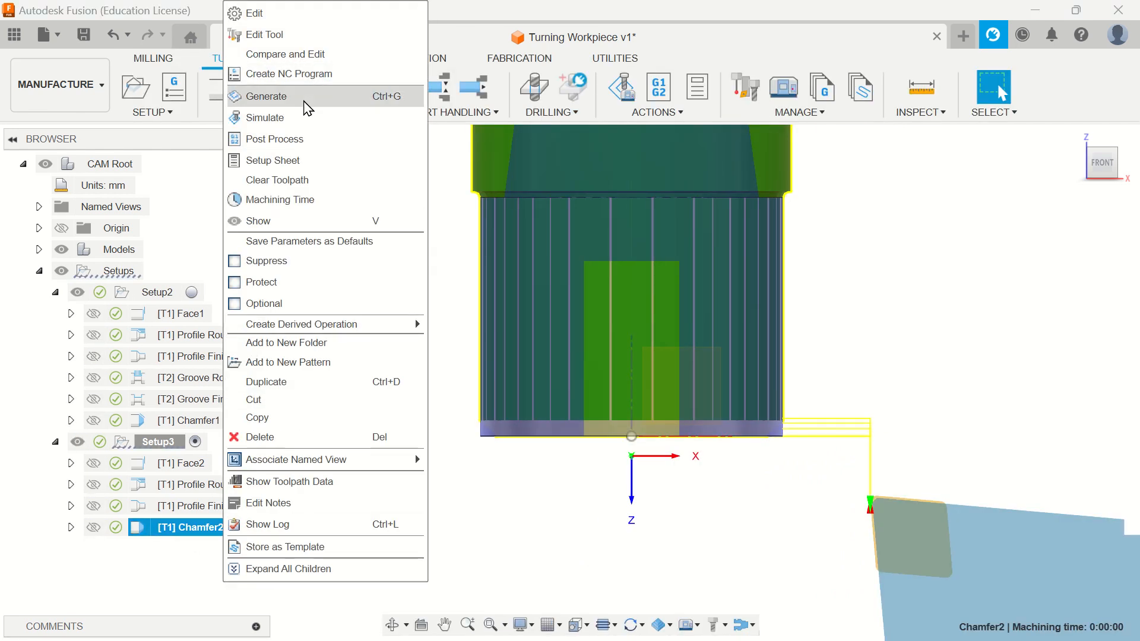
click(309, 14)
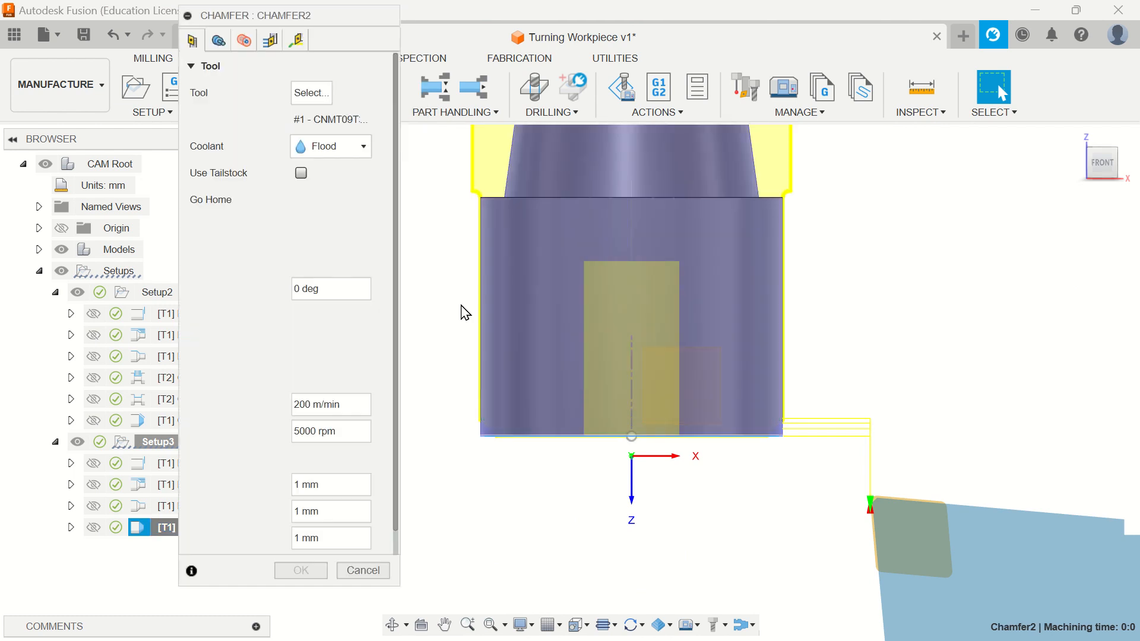
click(268, 39)
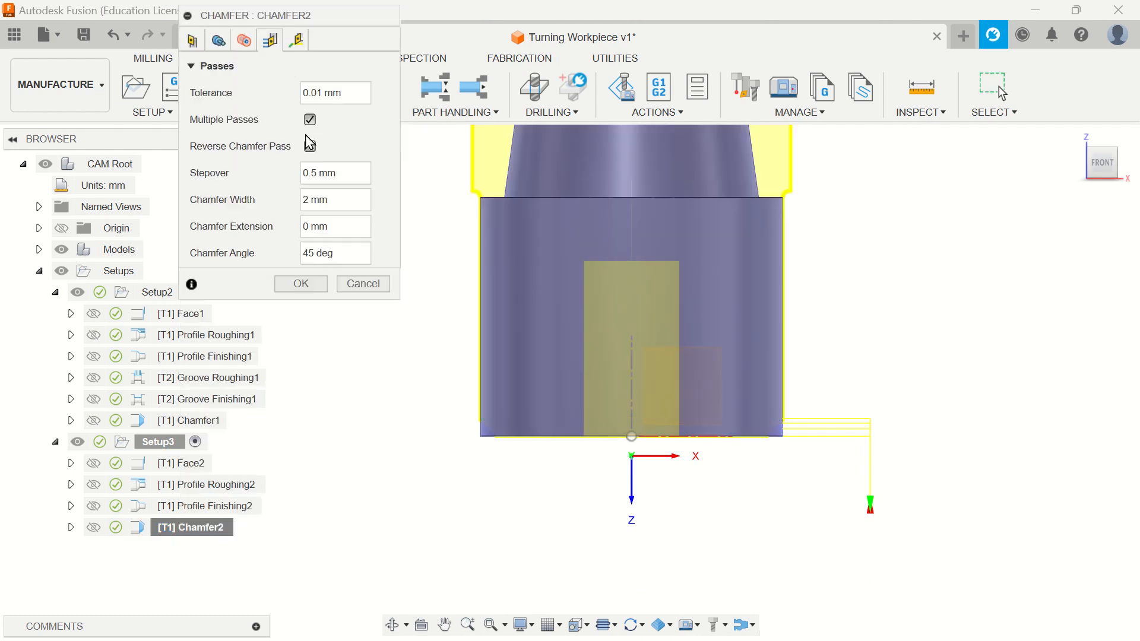
click(342, 222)
text(1)
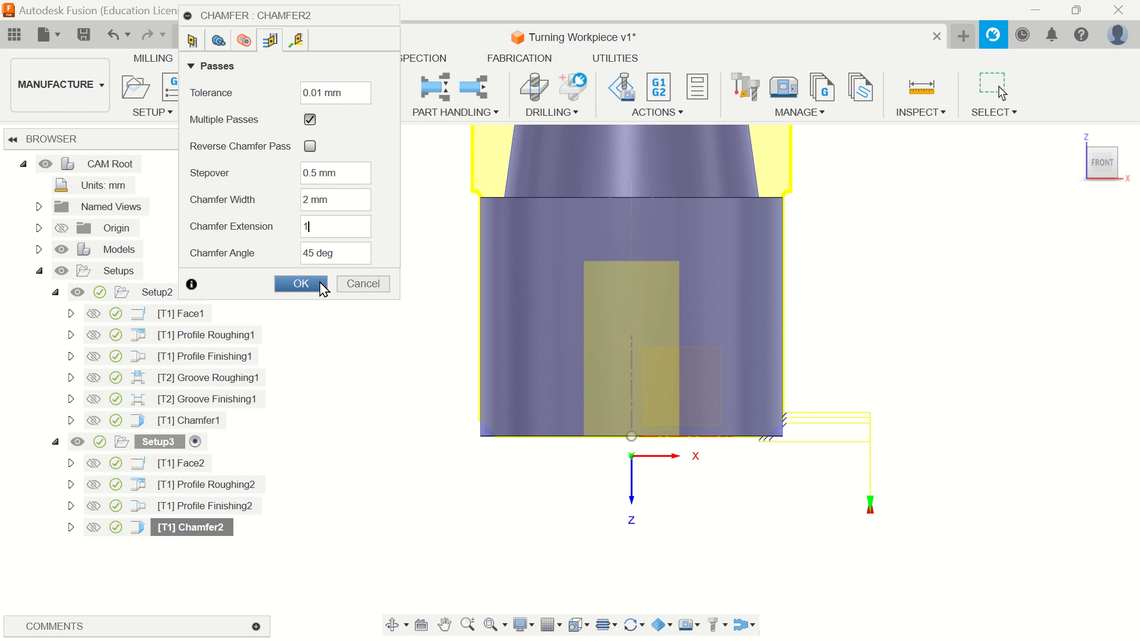
click(300, 284)
Start a Drill operation in Setup3 and narrow its tool choice to drills in the Hole Making Tools (Metric) library.
scroll(853, 476, down, 3)
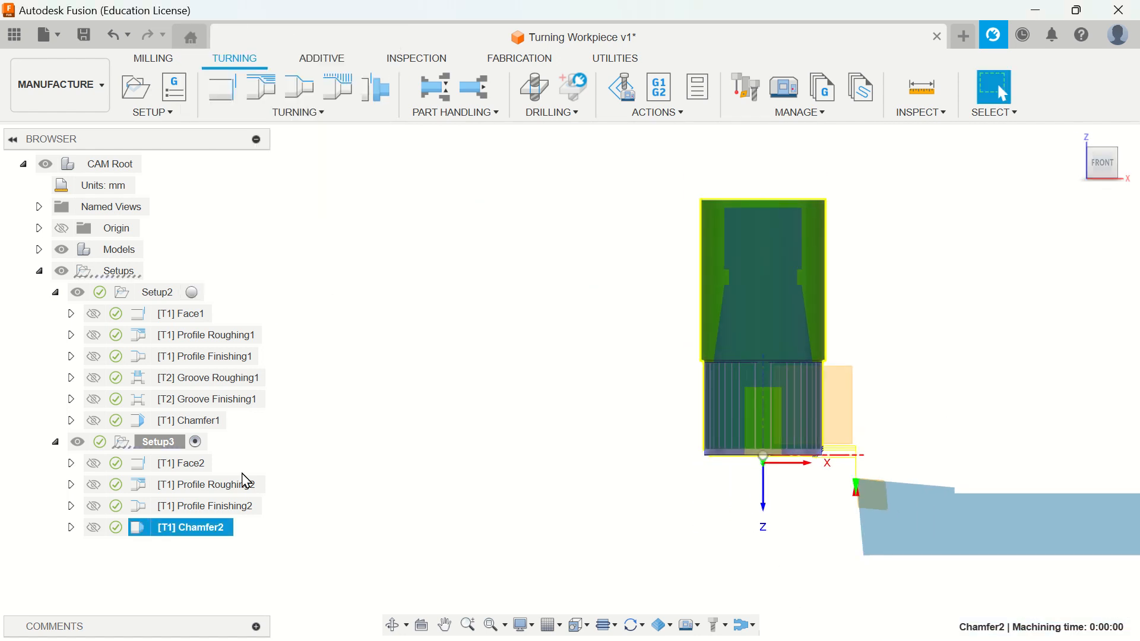
click(536, 89)
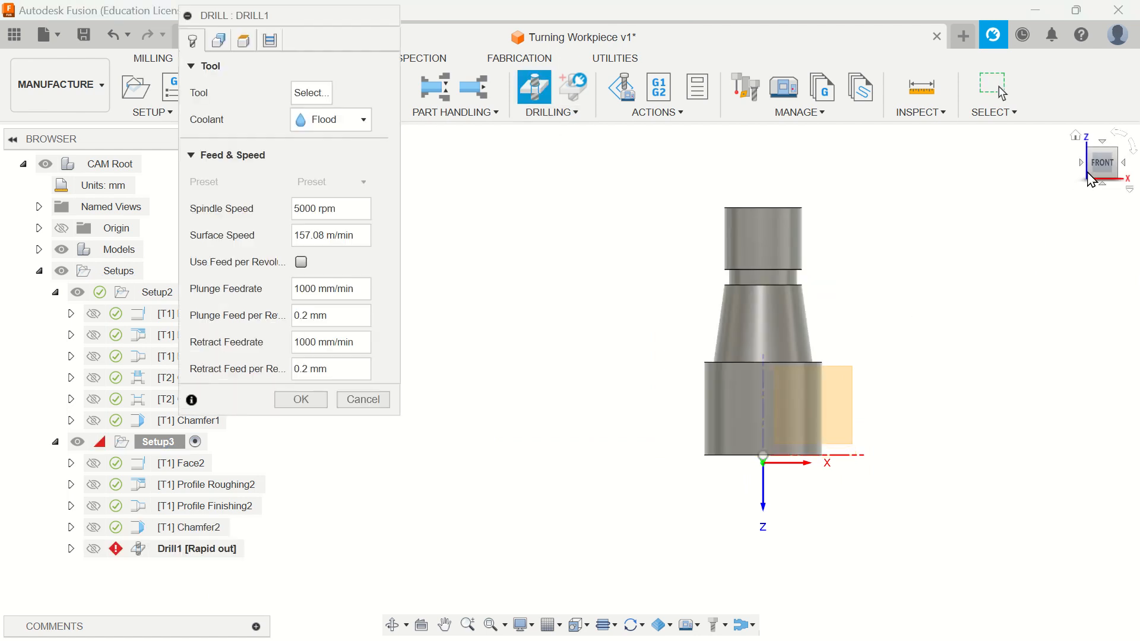
click(1091, 178)
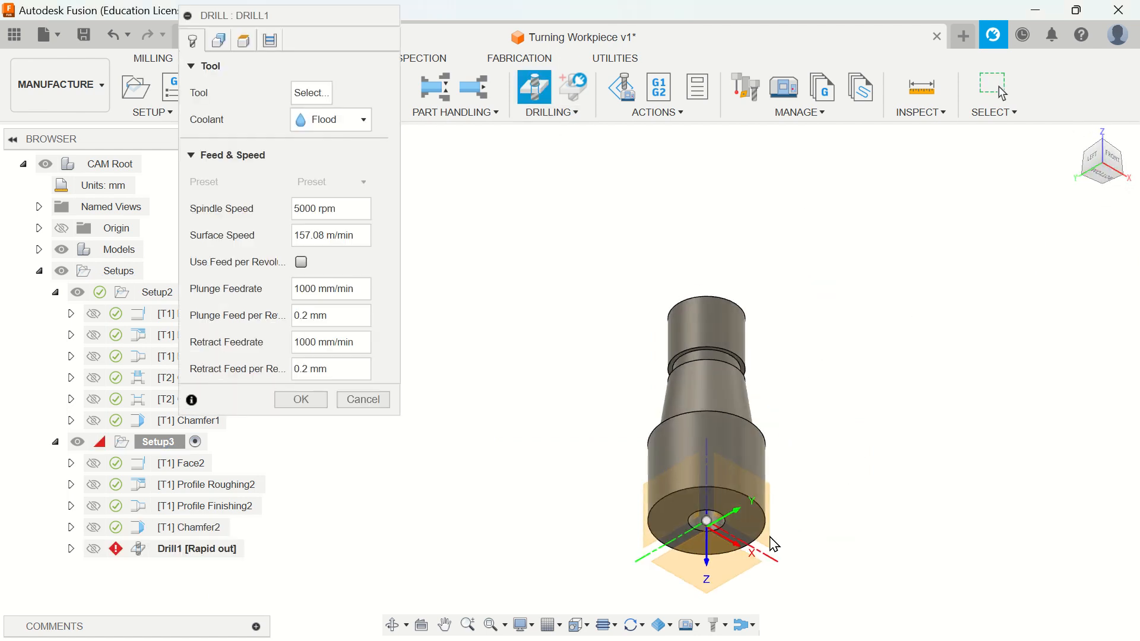
scroll(692, 588, up, 5)
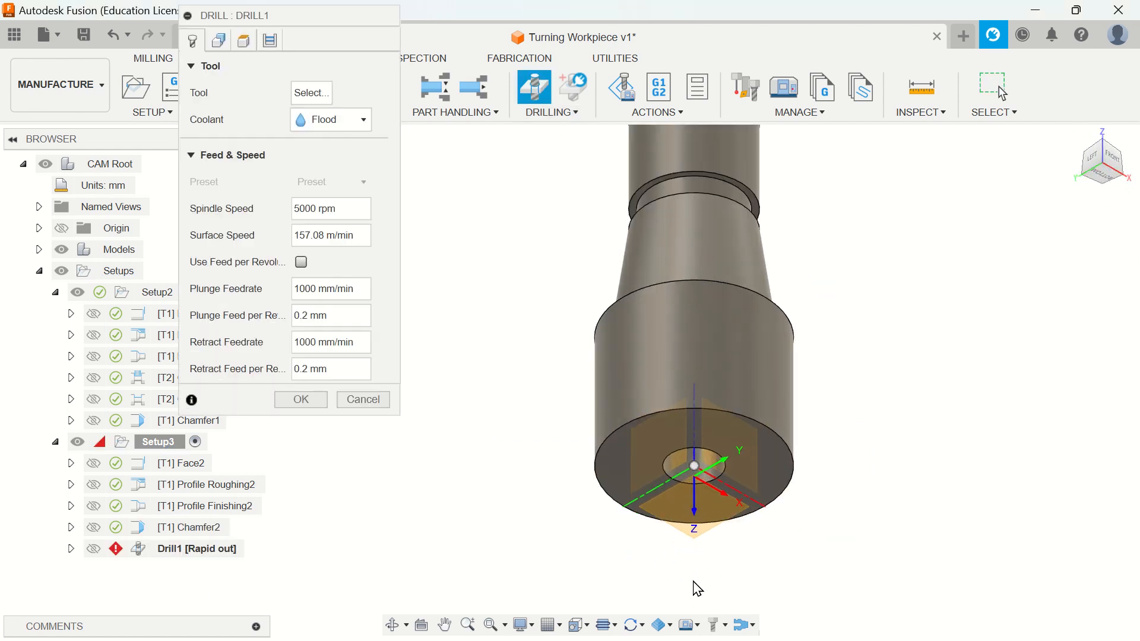
click(304, 98)
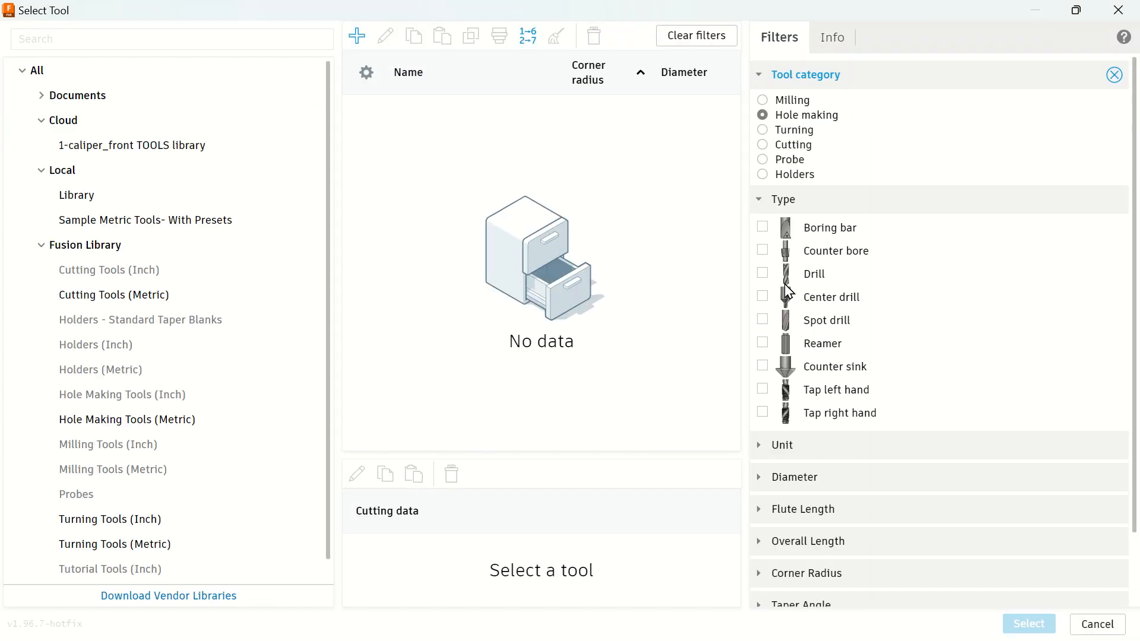
click(763, 274)
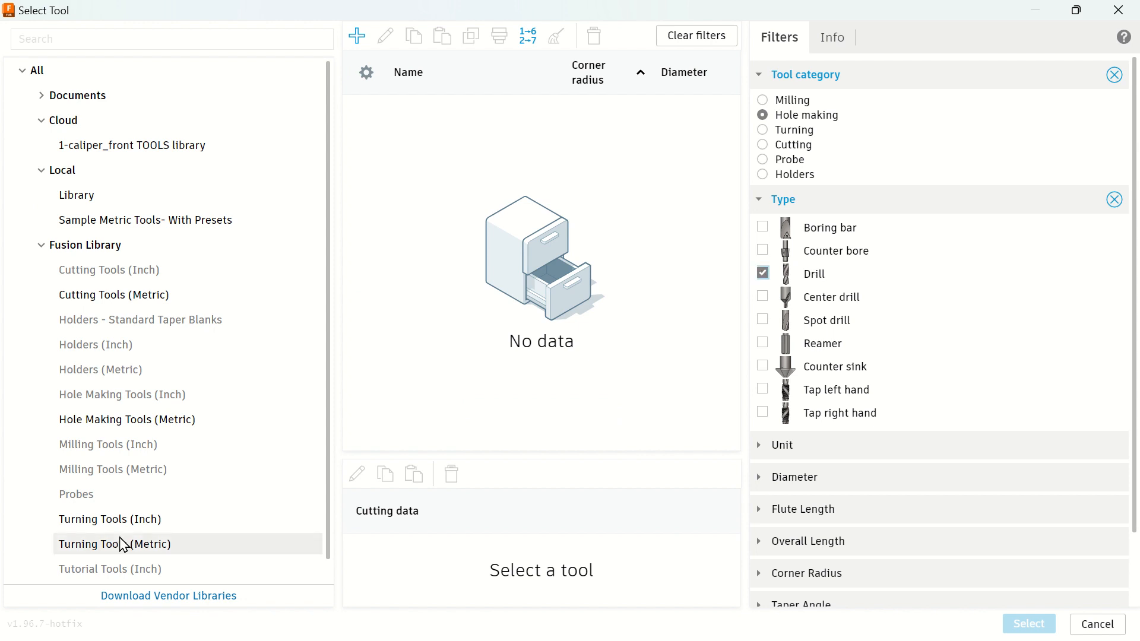
click(145, 420)
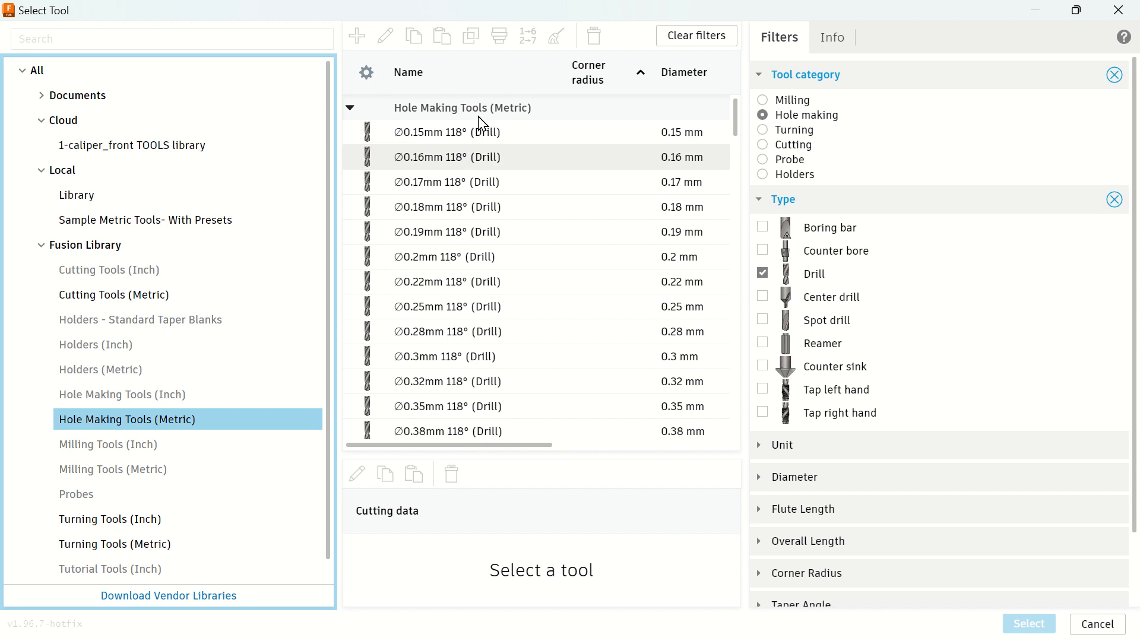
Choose the Ø12mm 118° drill as the tool and apply the Low Carbon Steel - Drilling preset.
scroll(482, 178, down, 5)
scroll(484, 212, down, 20)
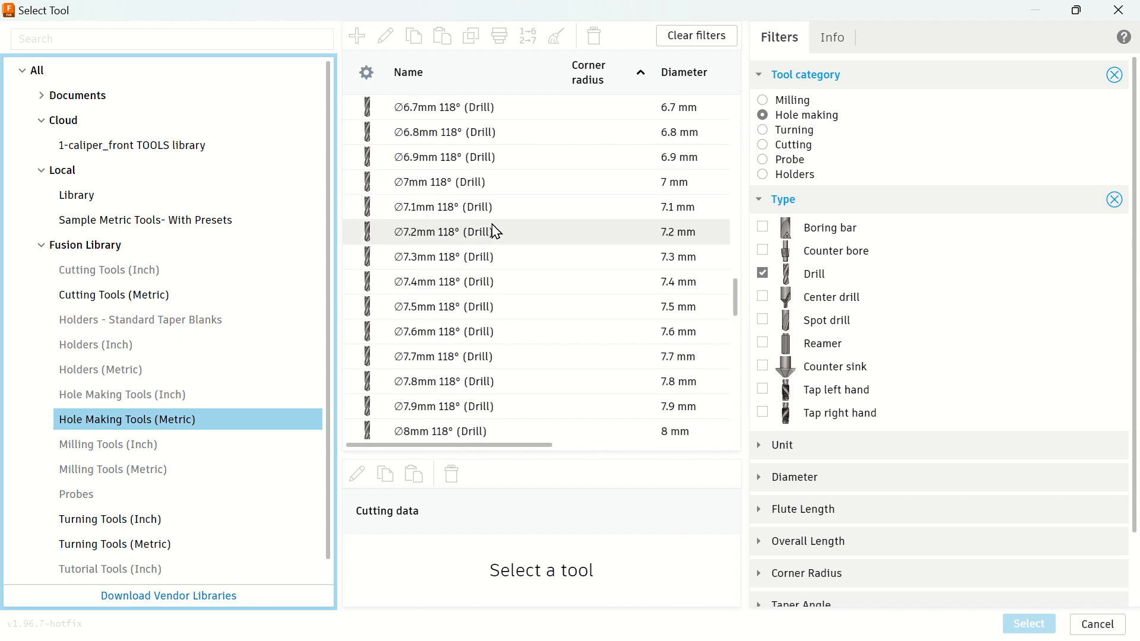
scroll(498, 238, down, 9)
scroll(498, 237, up, 2)
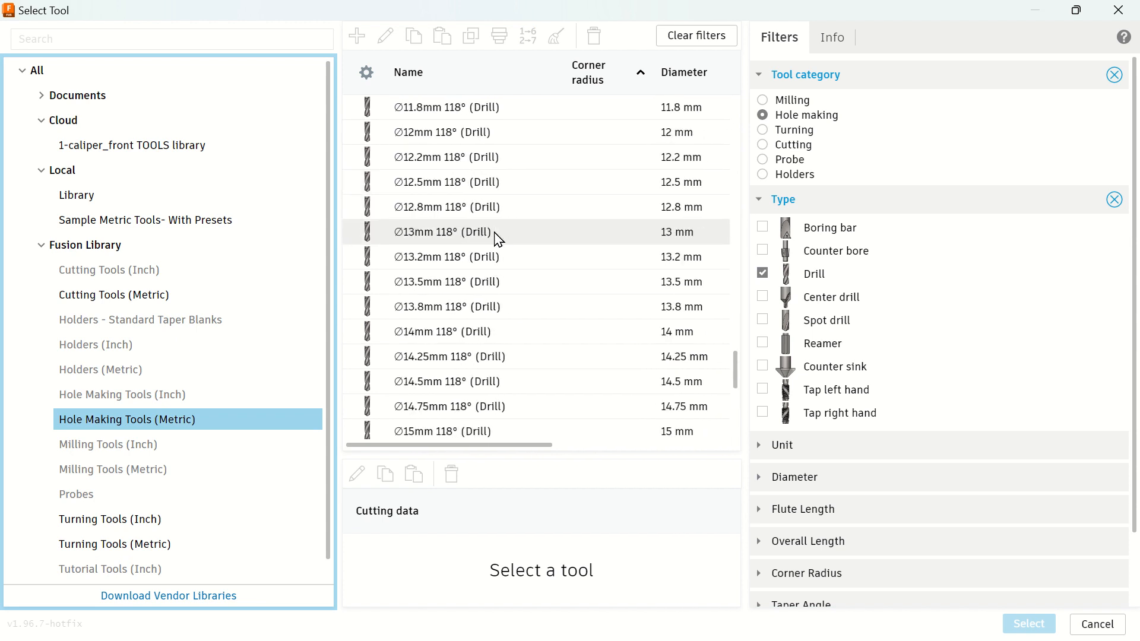
click(592, 140)
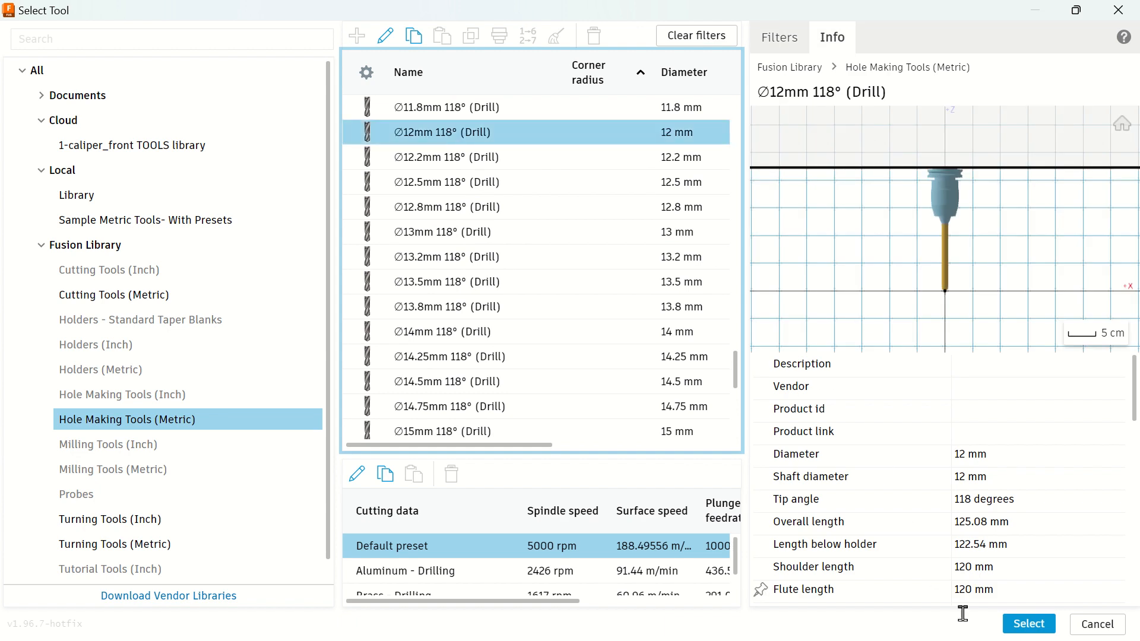
click(1024, 623)
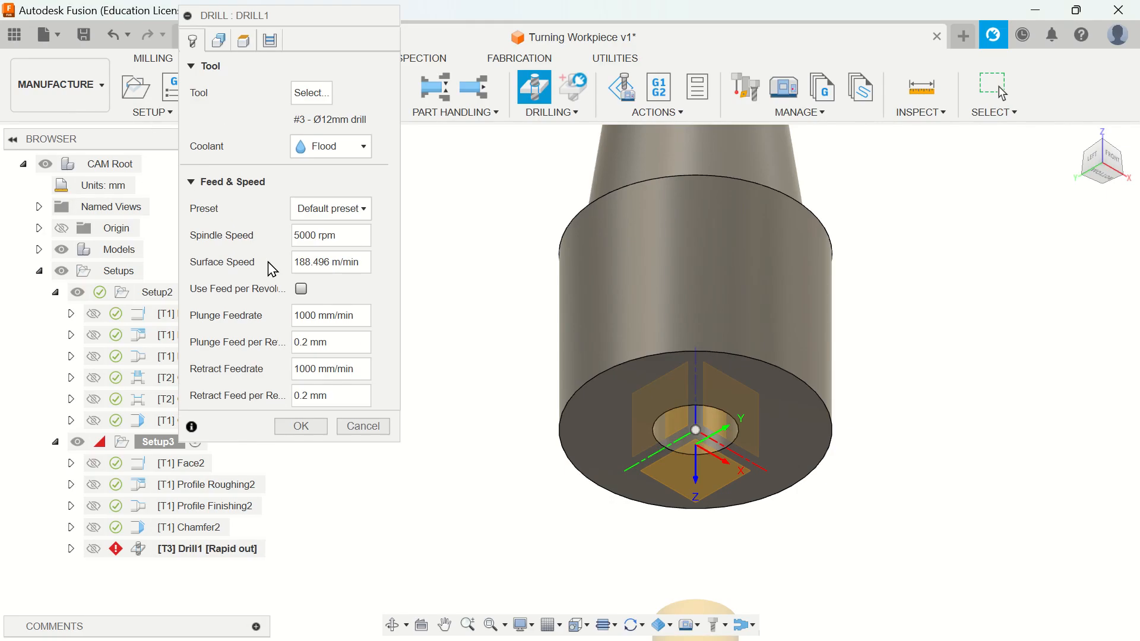
click(324, 209)
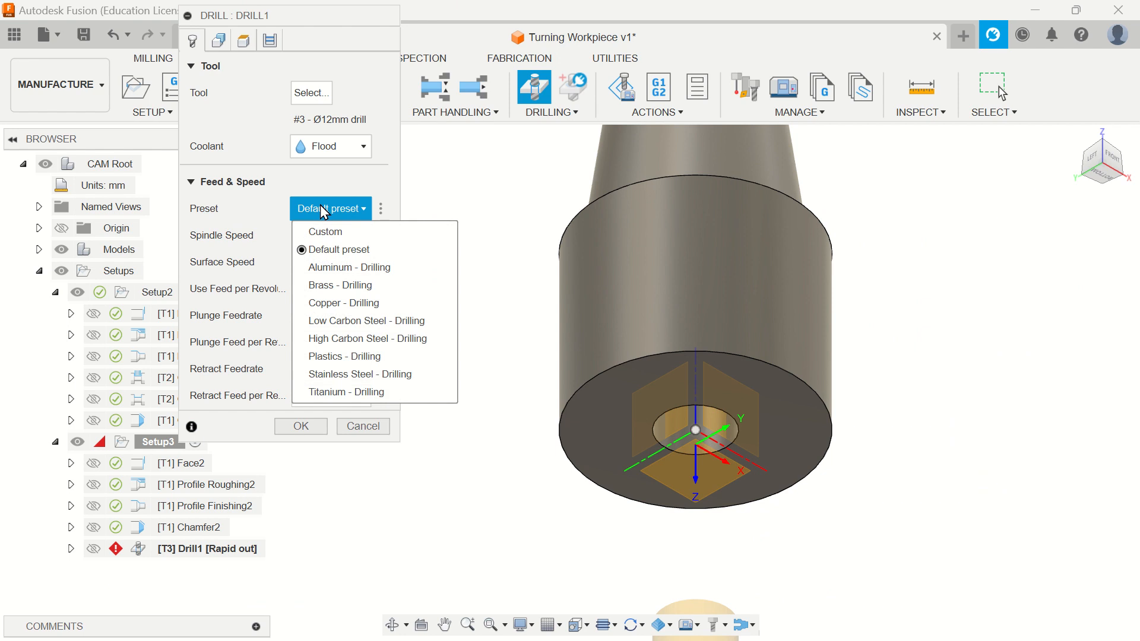
click(397, 326)
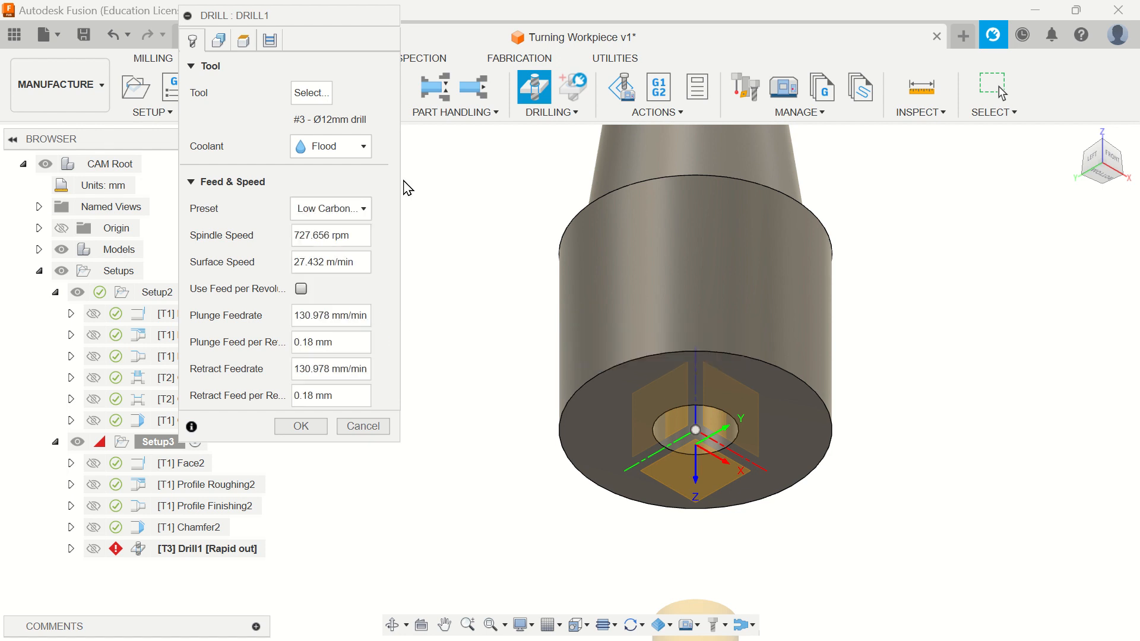
Select the cylindrical face of the center hole in the wide cylinder's end as the drilling geometry.
click(219, 42)
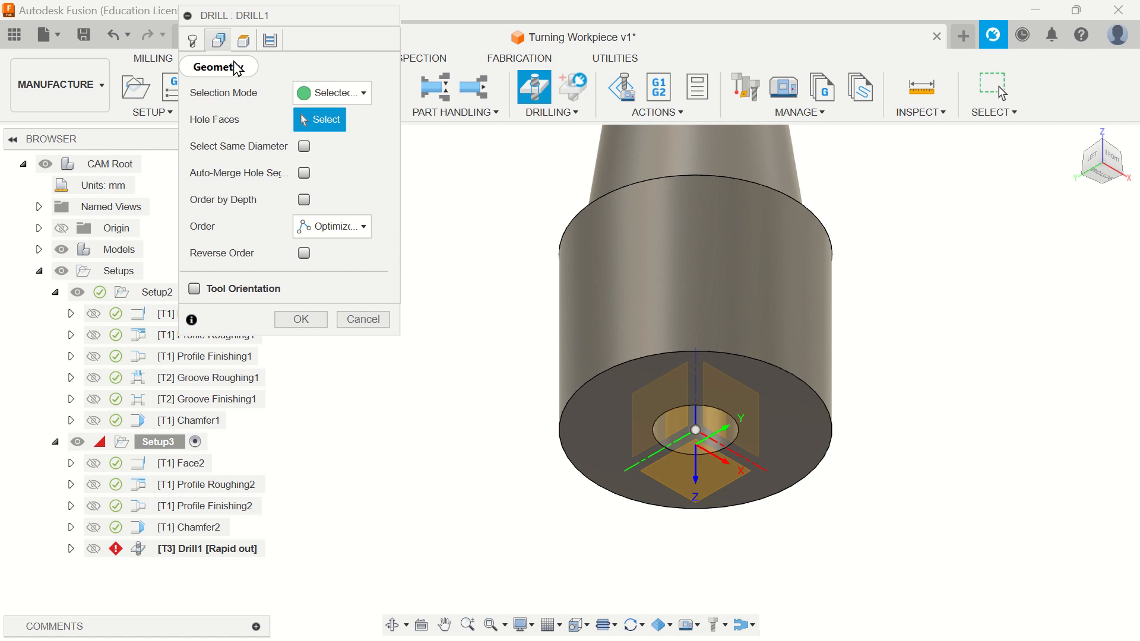
click(355, 96)
click(355, 98)
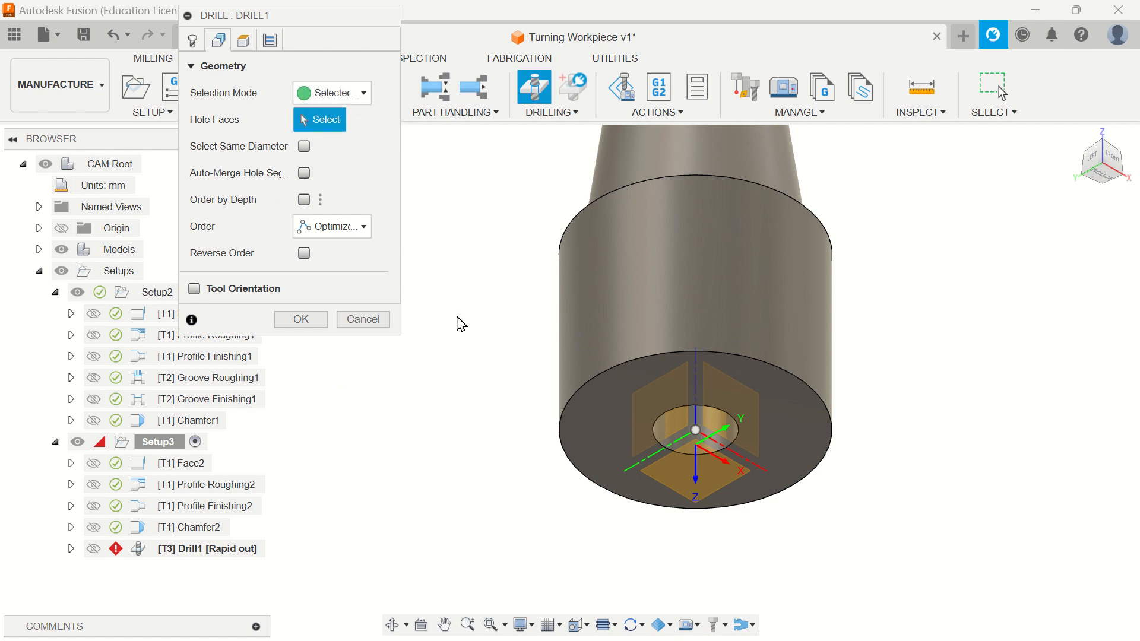
scroll(668, 428, up, 3)
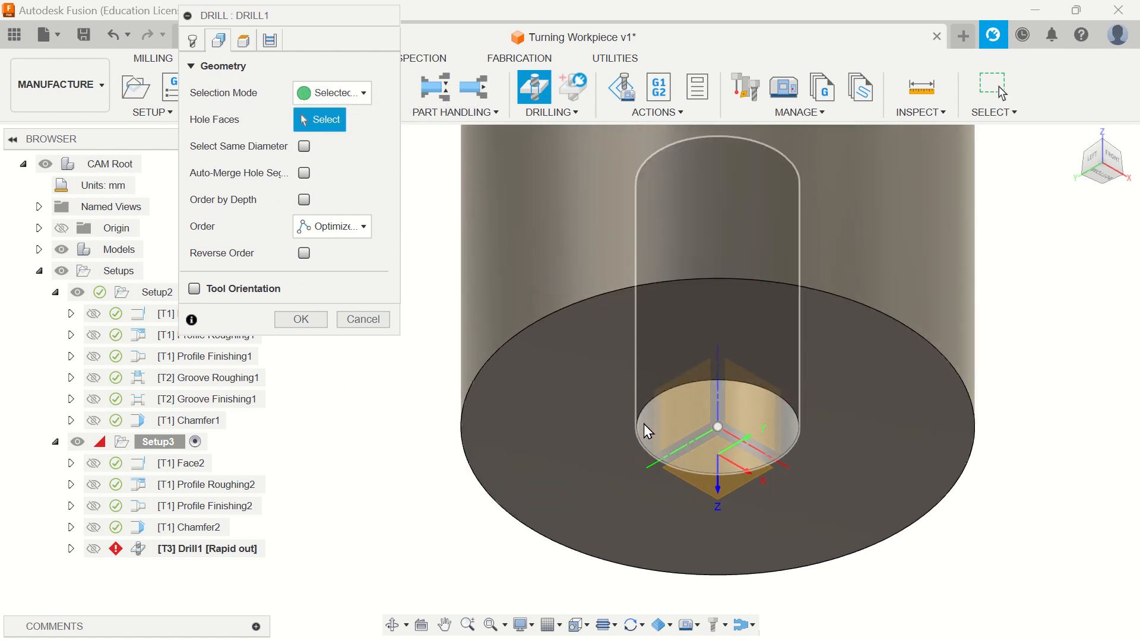
click(643, 424)
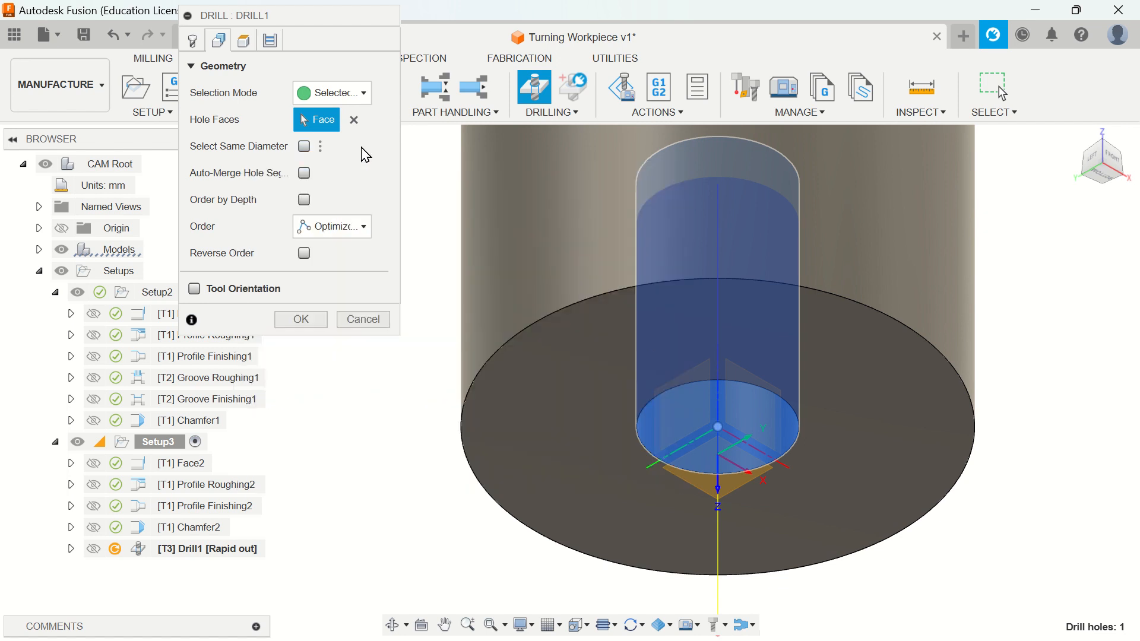
mouse_move(307, 178)
Examine the drill operation's clearance, retract, feed, top and bottom heights against the hole in the front view.
click(245, 42)
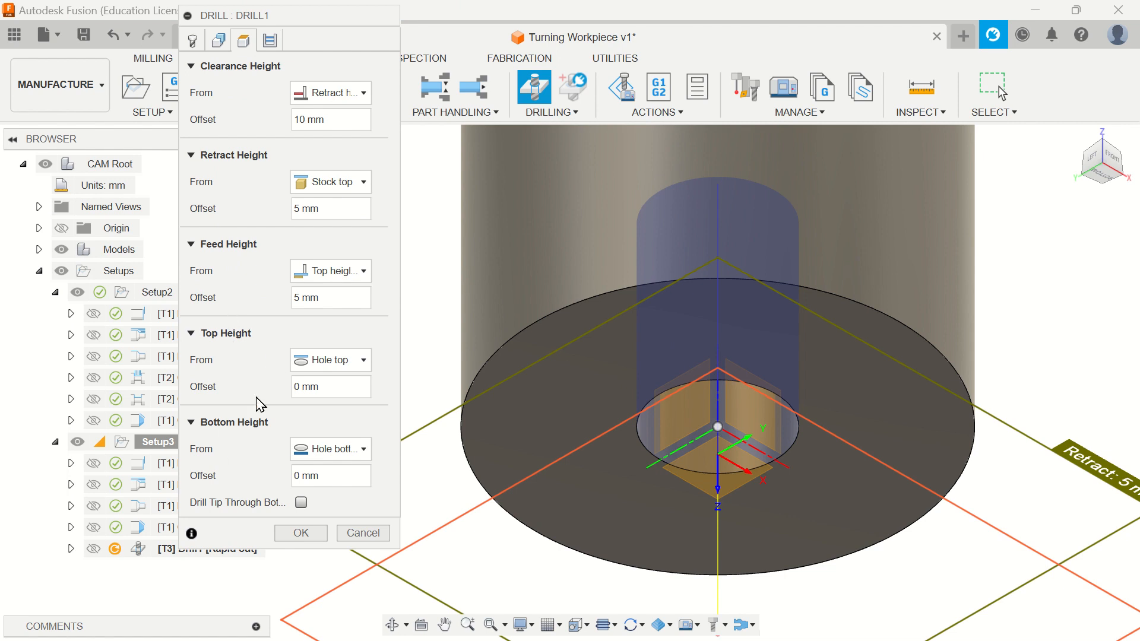
mouse_move(322, 372)
click(1102, 178)
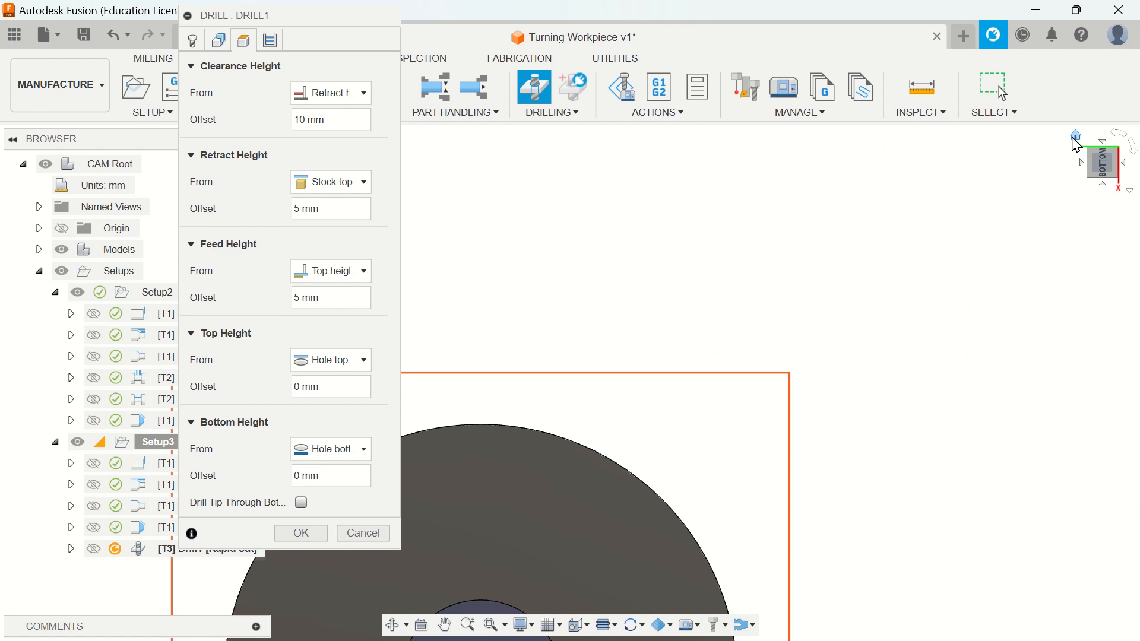
click(1075, 136)
click(1097, 173)
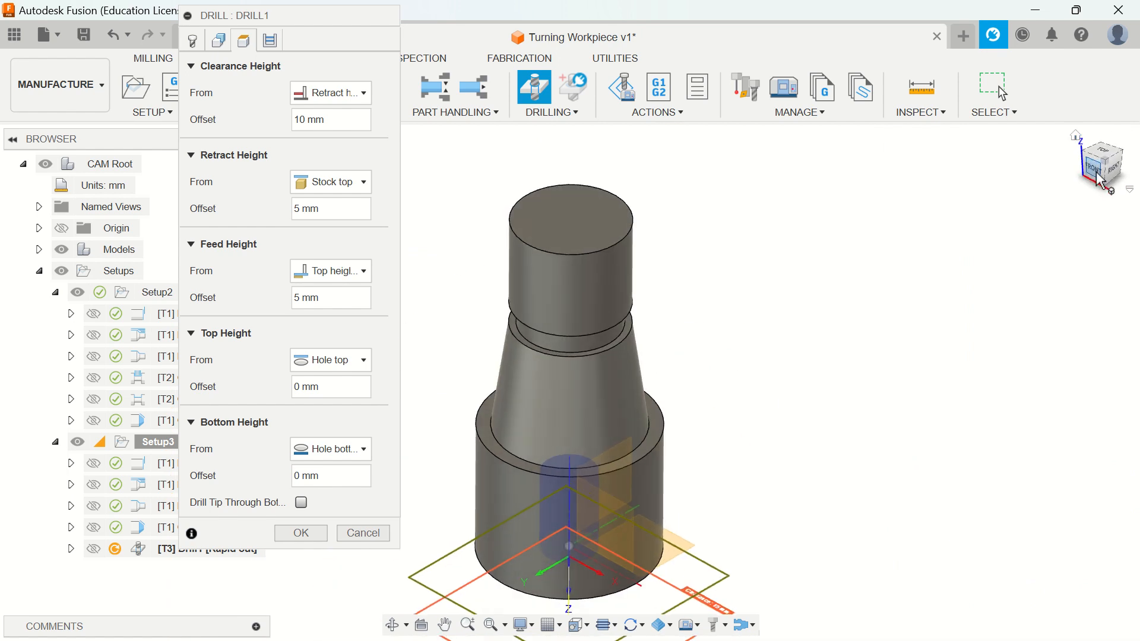
scroll(818, 485, up, 2)
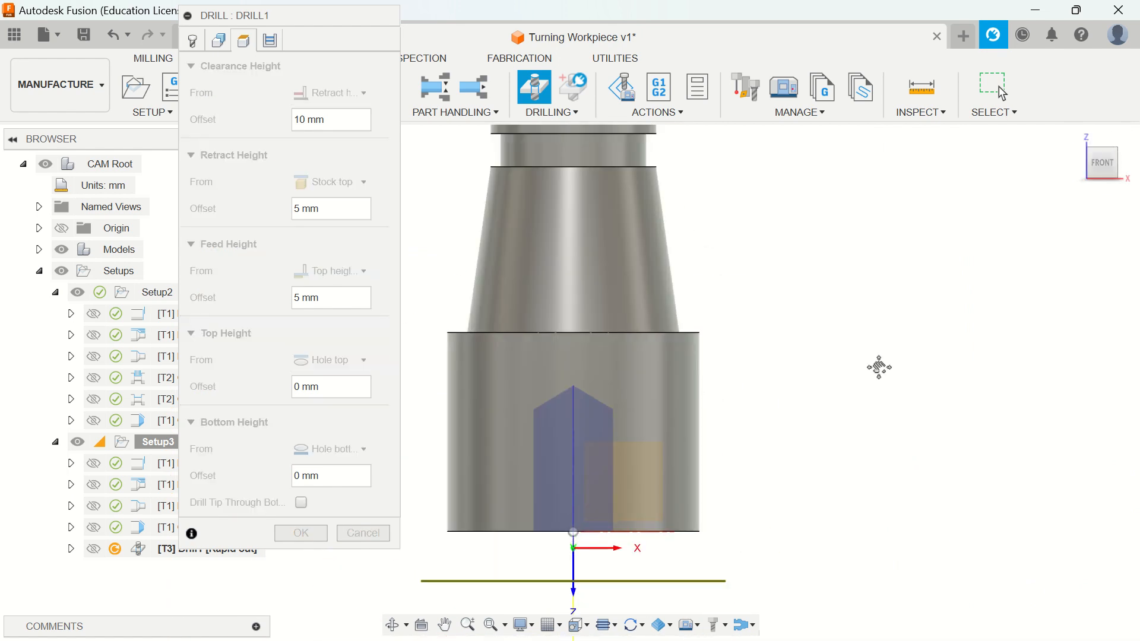
scroll(878, 369, up, 2)
scroll(725, 420, up, 2)
scroll(693, 396, up, 2)
scroll(693, 396, down, 3)
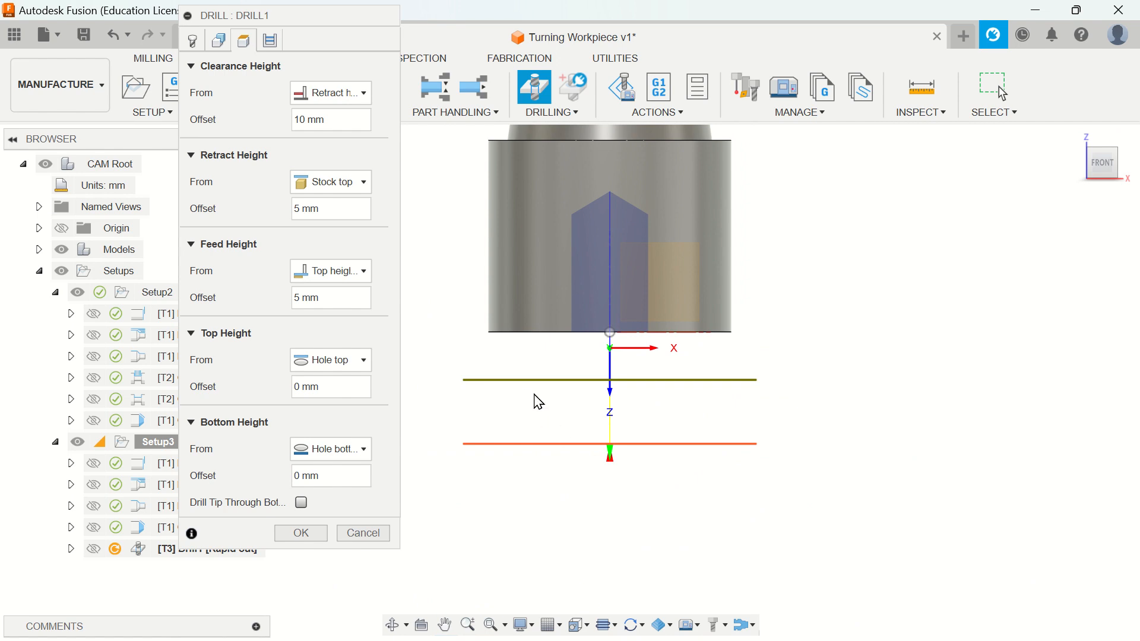
Keep Hole top as the top height and Drilling - rapid out as the cycle type, and finish the drill operation.
click(321, 358)
click(339, 368)
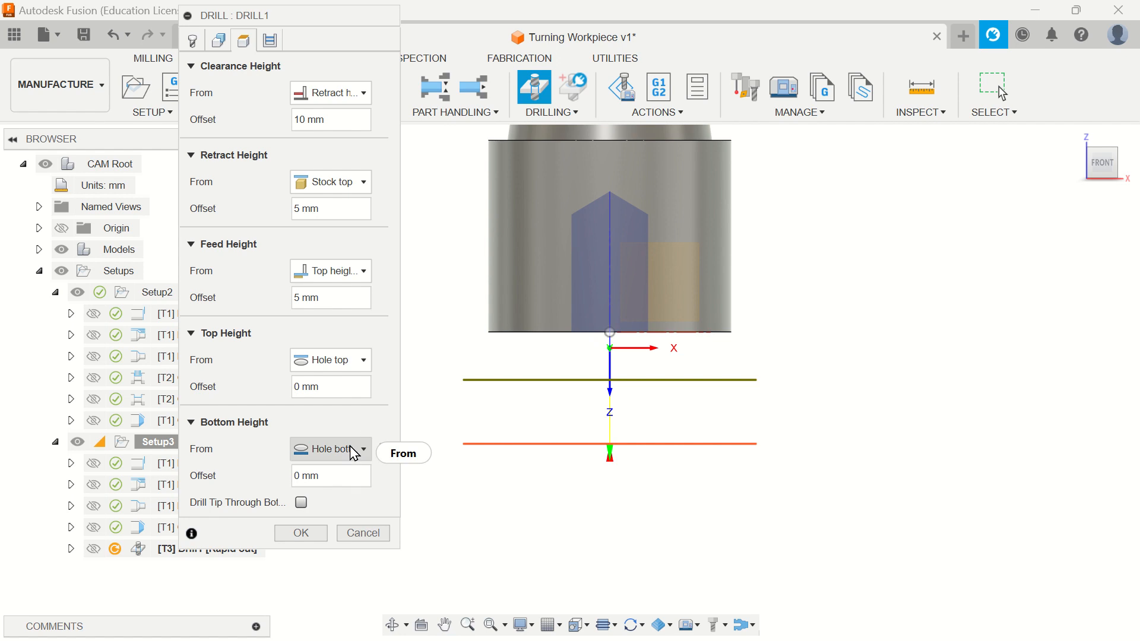
mouse_move(355, 454)
click(271, 42)
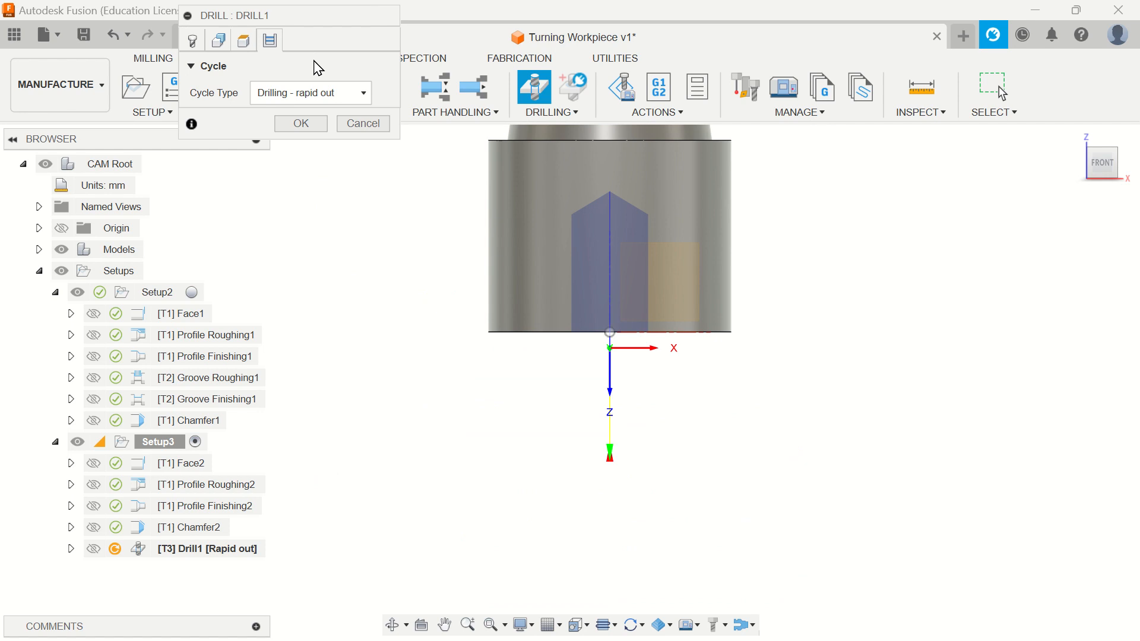
click(304, 124)
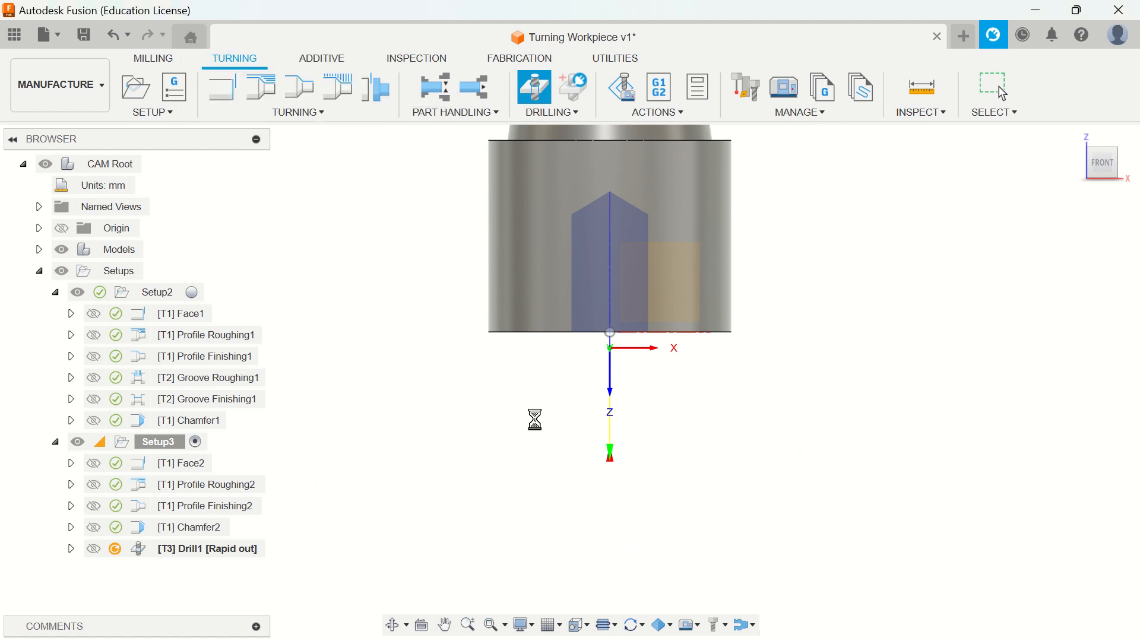
Simulate the Drill1 toolpath through to the end and exit the simulation.
click(259, 552)
right_click(254, 553)
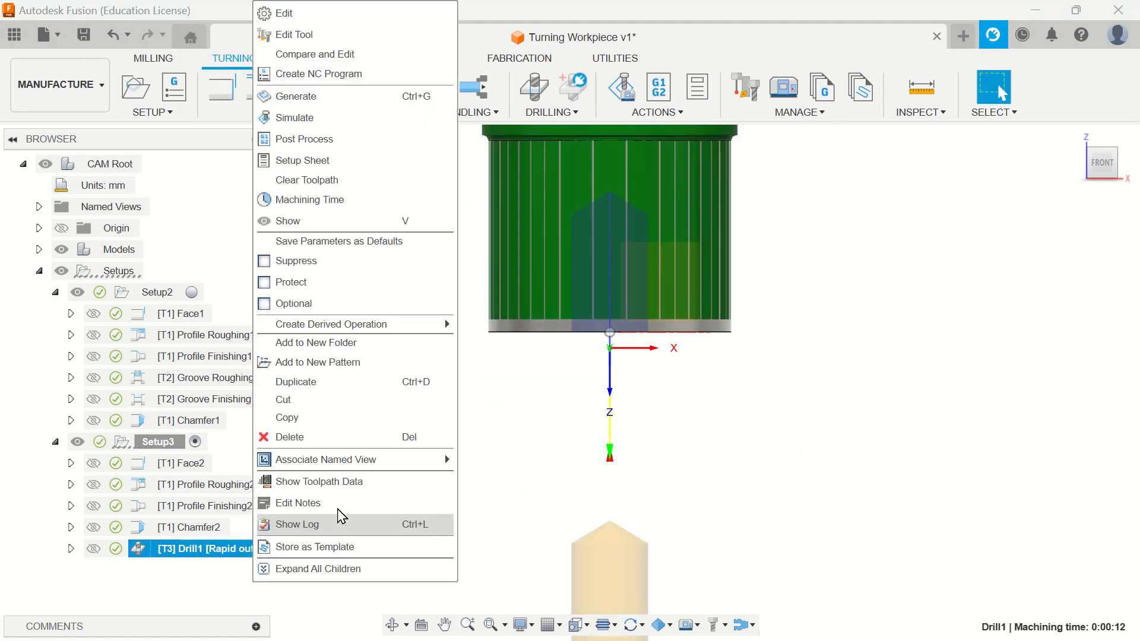
click(294, 118)
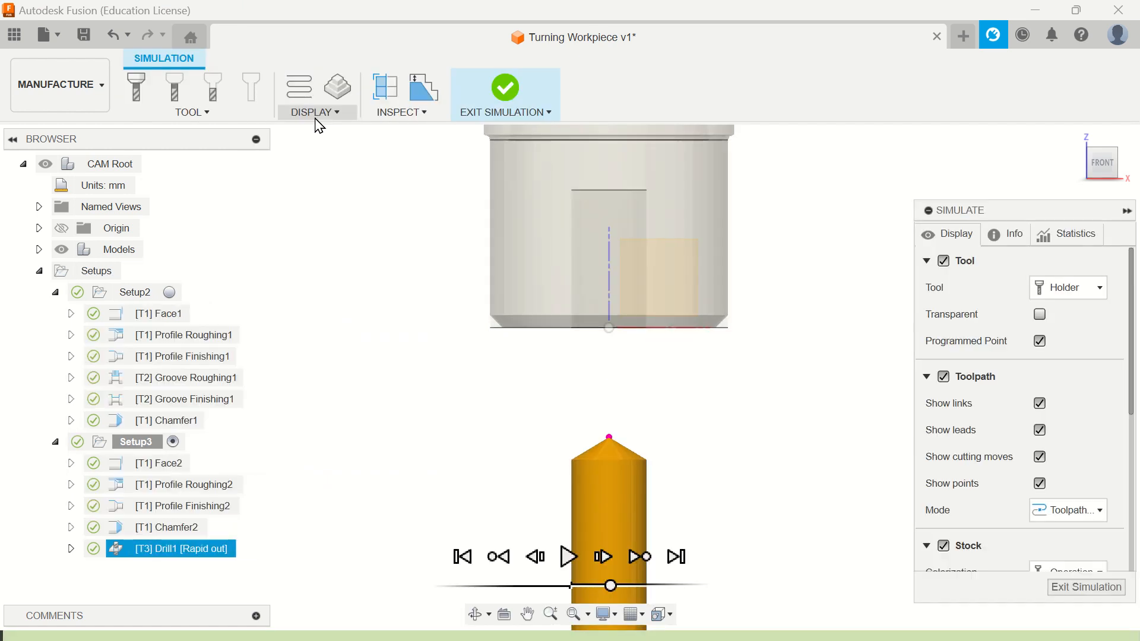
click(574, 557)
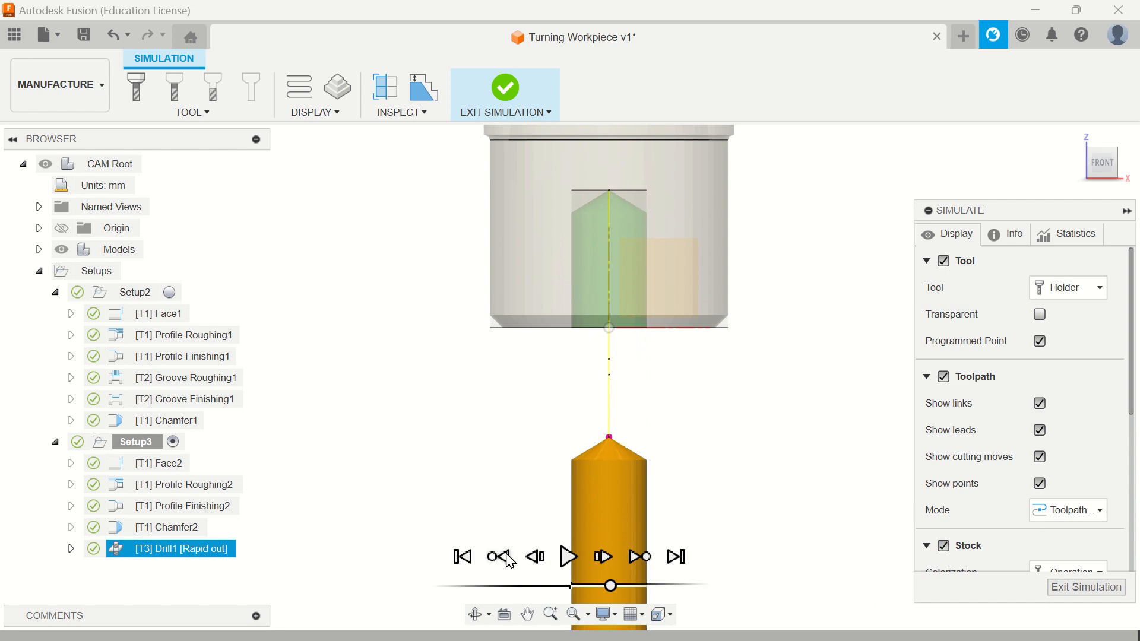
click(1073, 591)
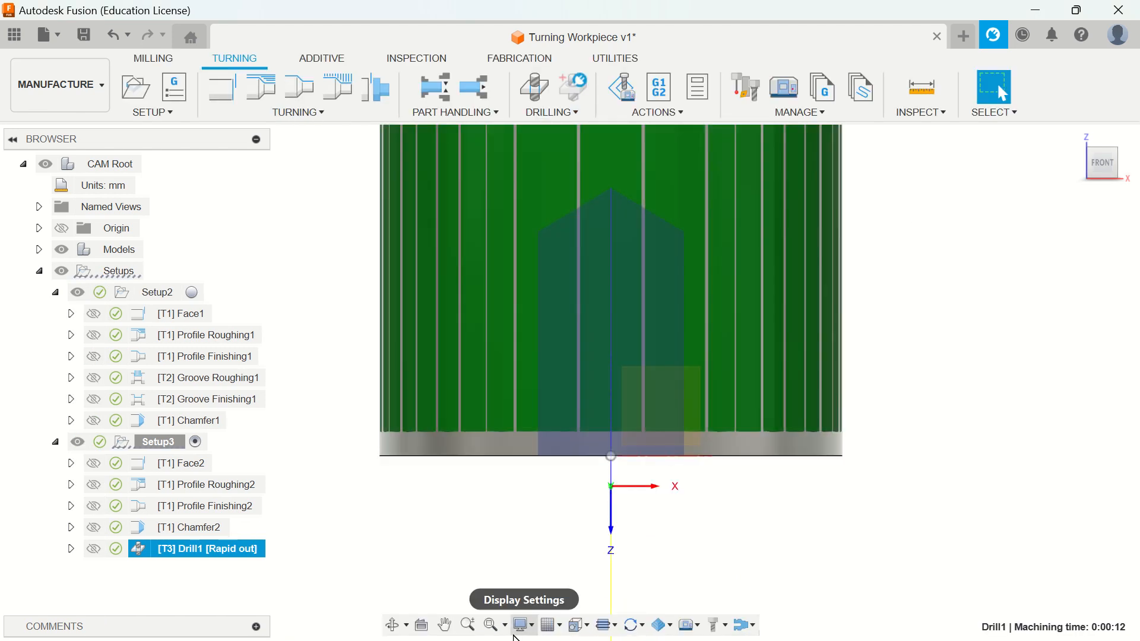
Switch to PowerPoint to check the center hole's depth on the part drawing, and return to Fusion.
key(super)
click(460, 620)
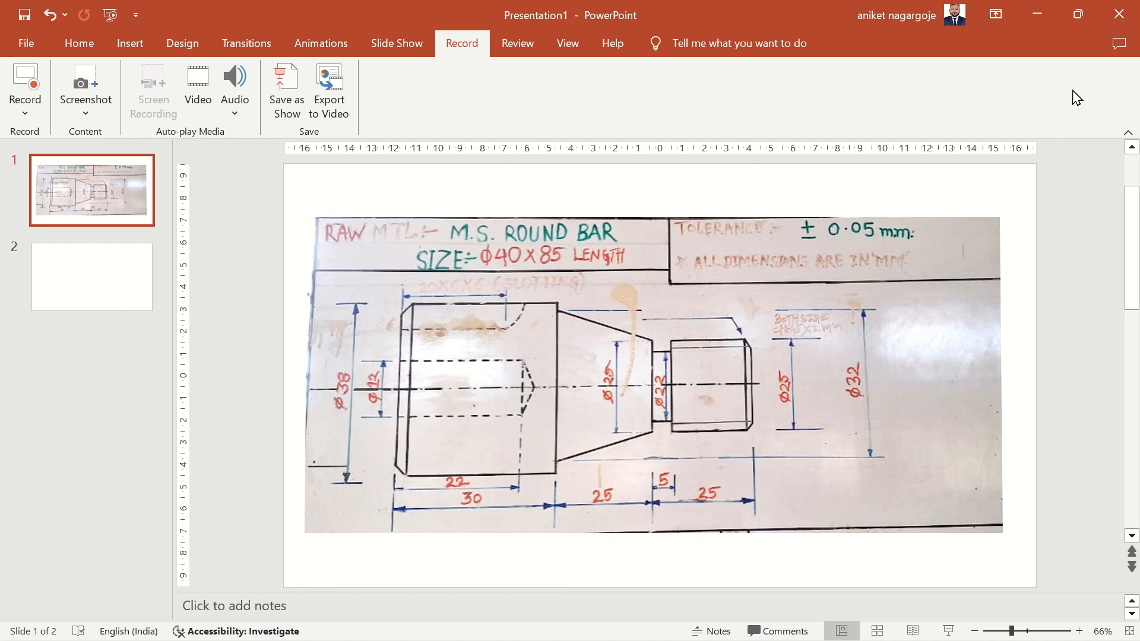
click(1036, 14)
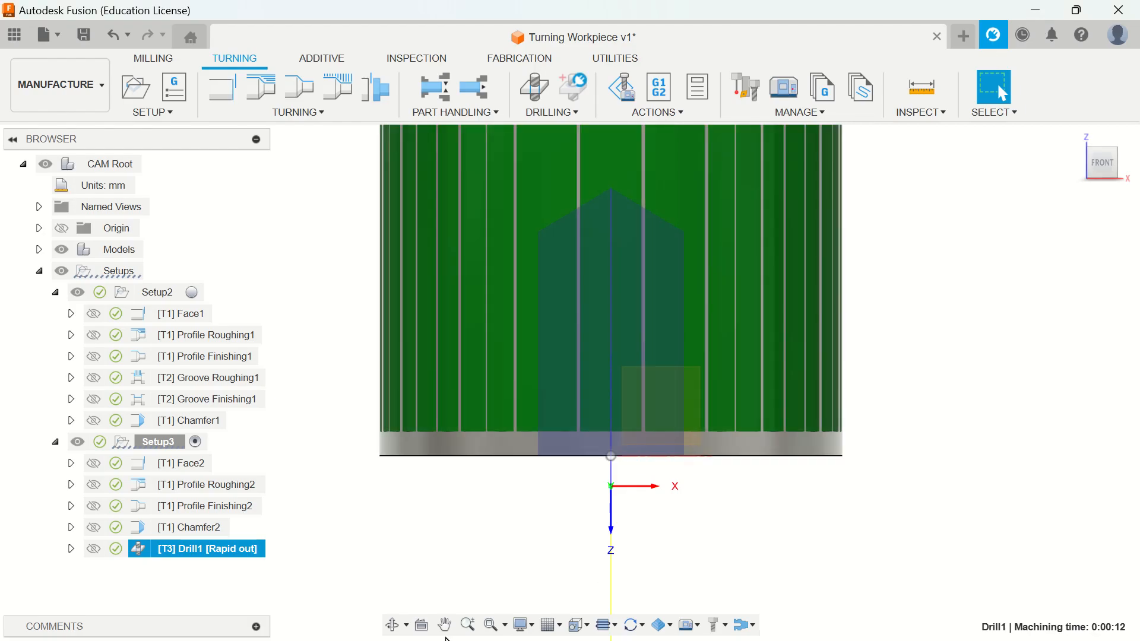
Edit Drill1 so its bottom height is taken from Hole top with an offset of -22 mm.
right_click(232, 563)
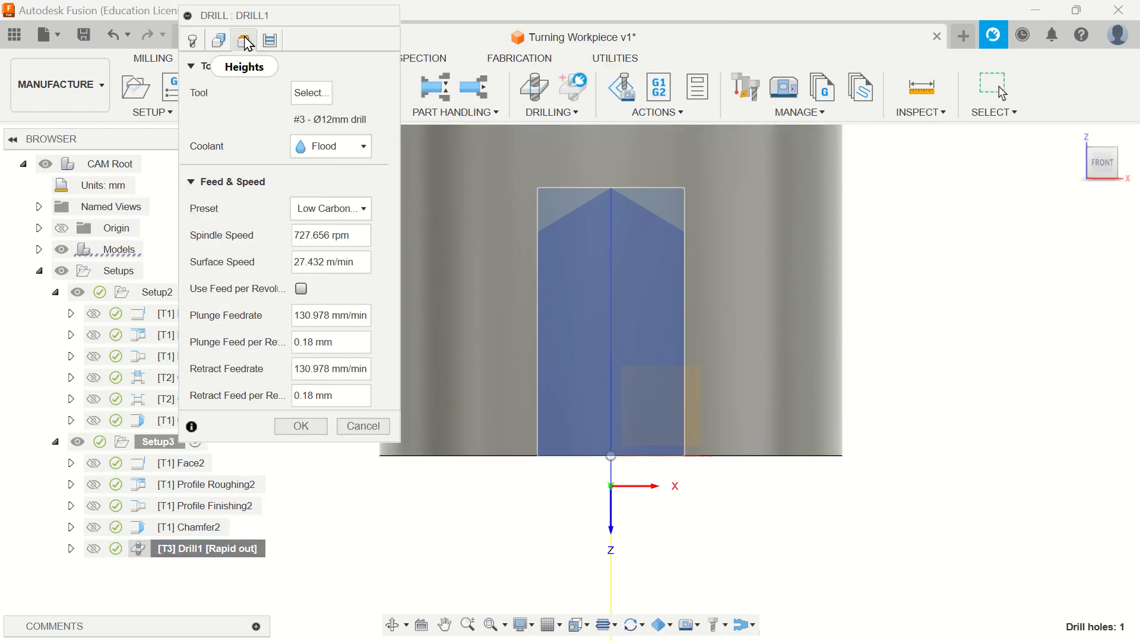
click(244, 41)
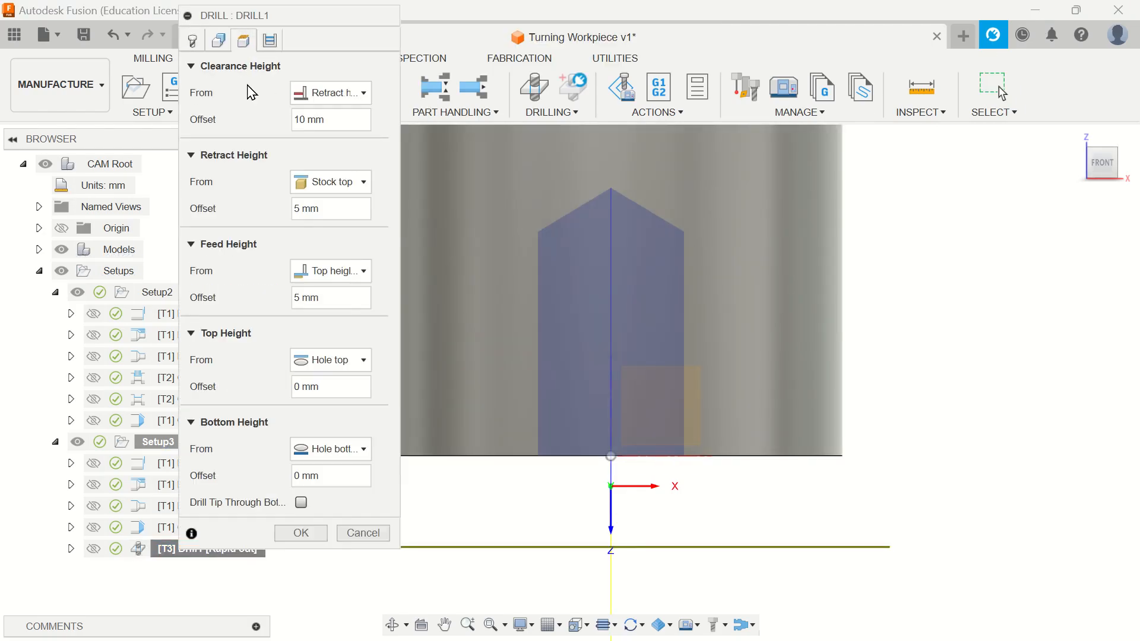
click(347, 449)
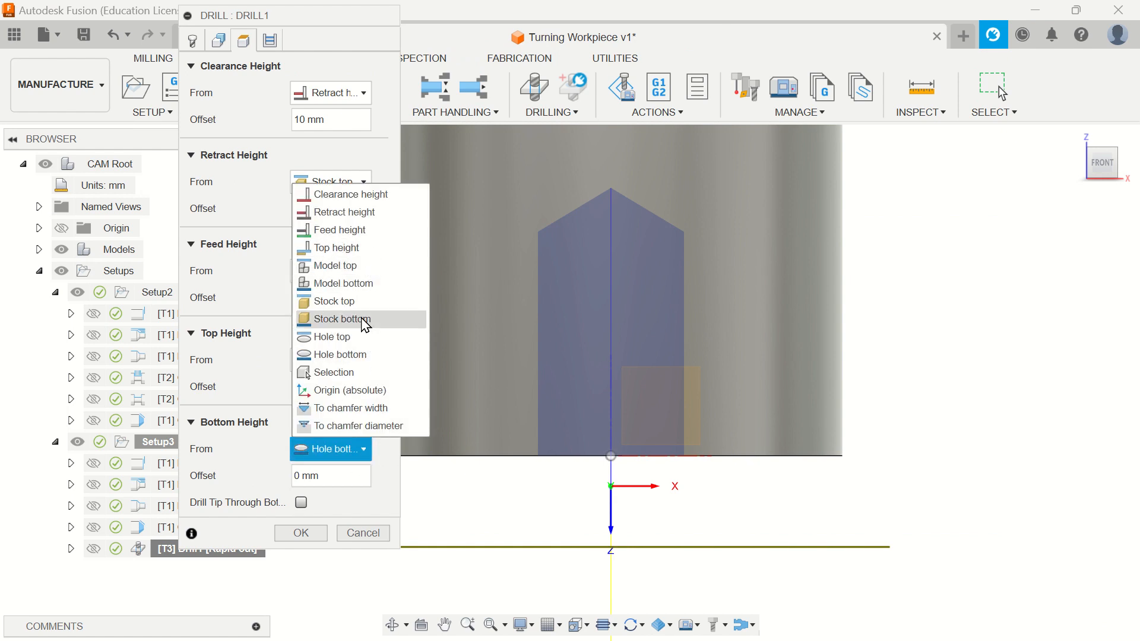
click(359, 355)
drag(343, 475, 279, 483)
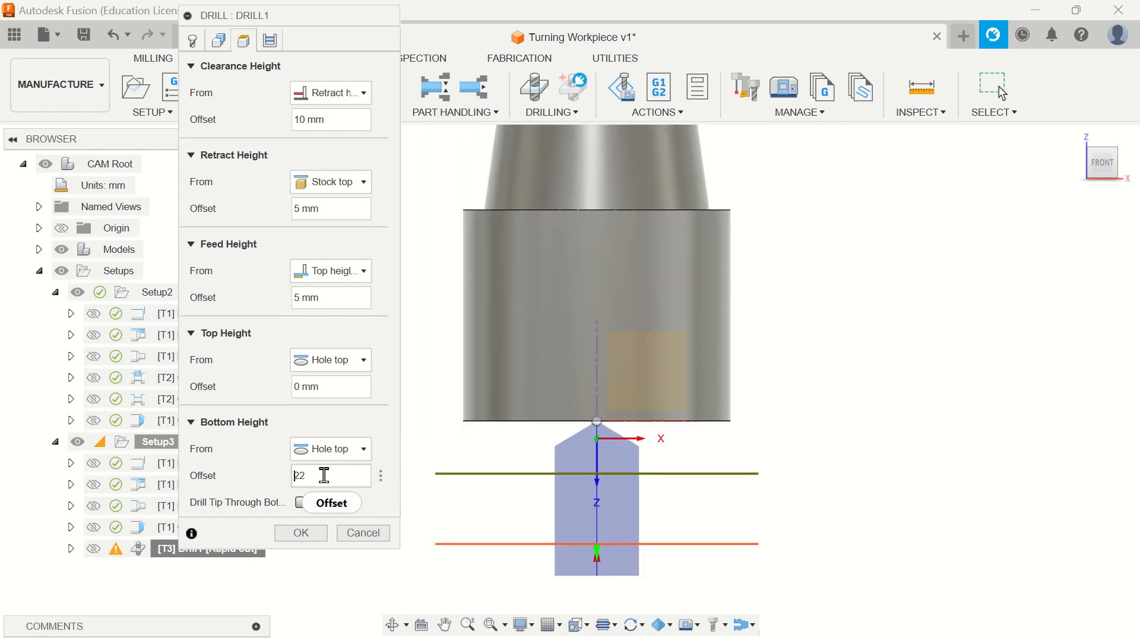
text(-)
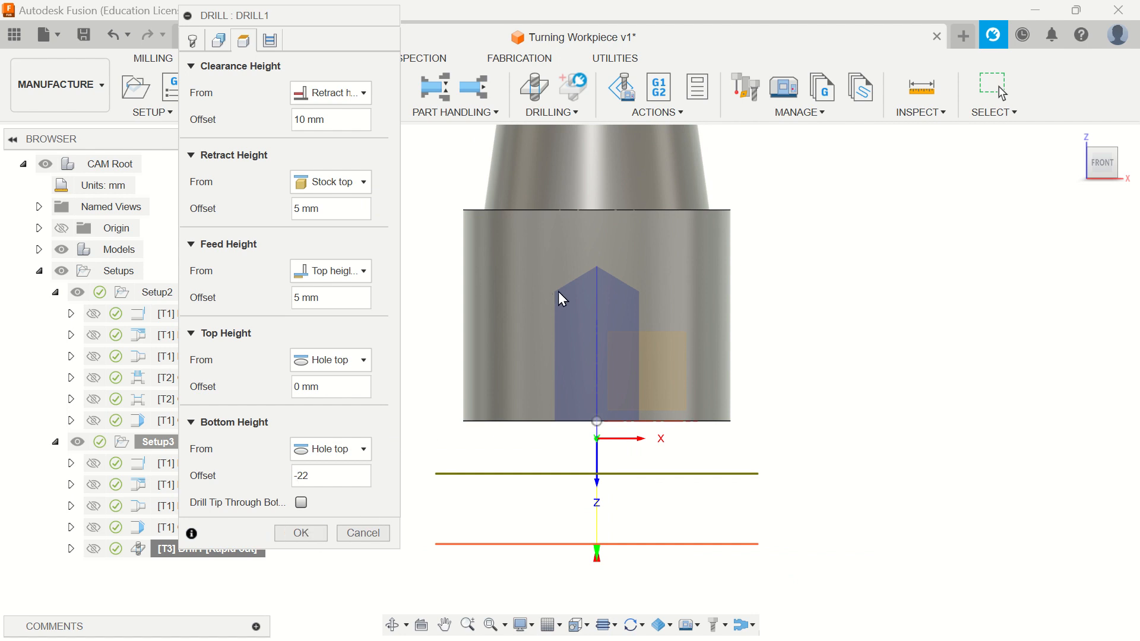
click(301, 533)
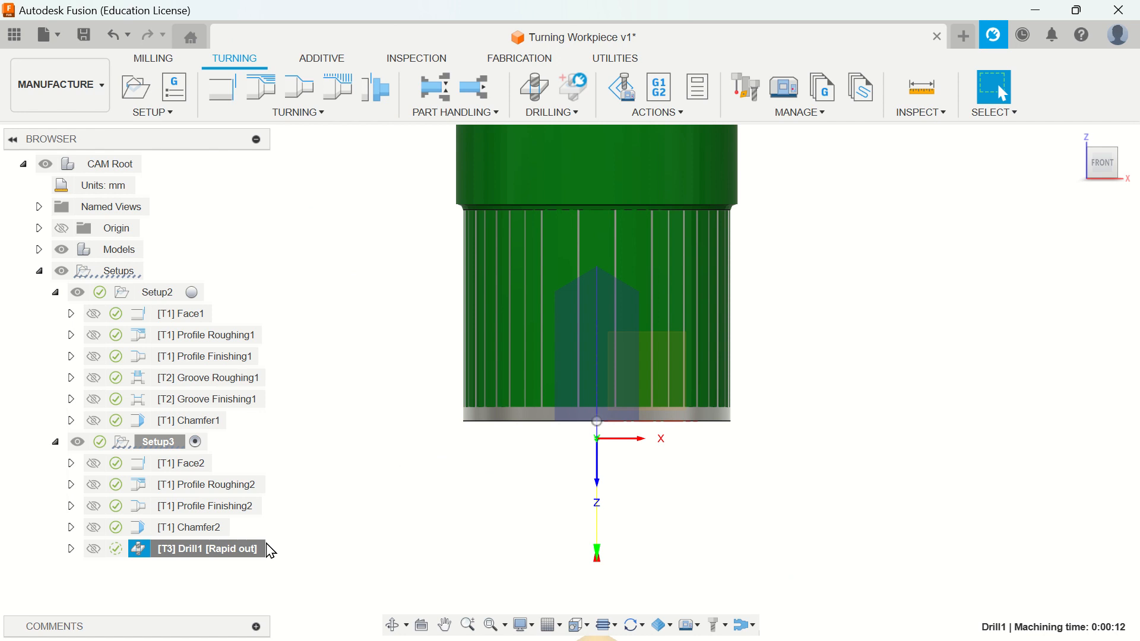
Replay the Drill1 simulation with the revised bottom height and exit it.
right_click(247, 554)
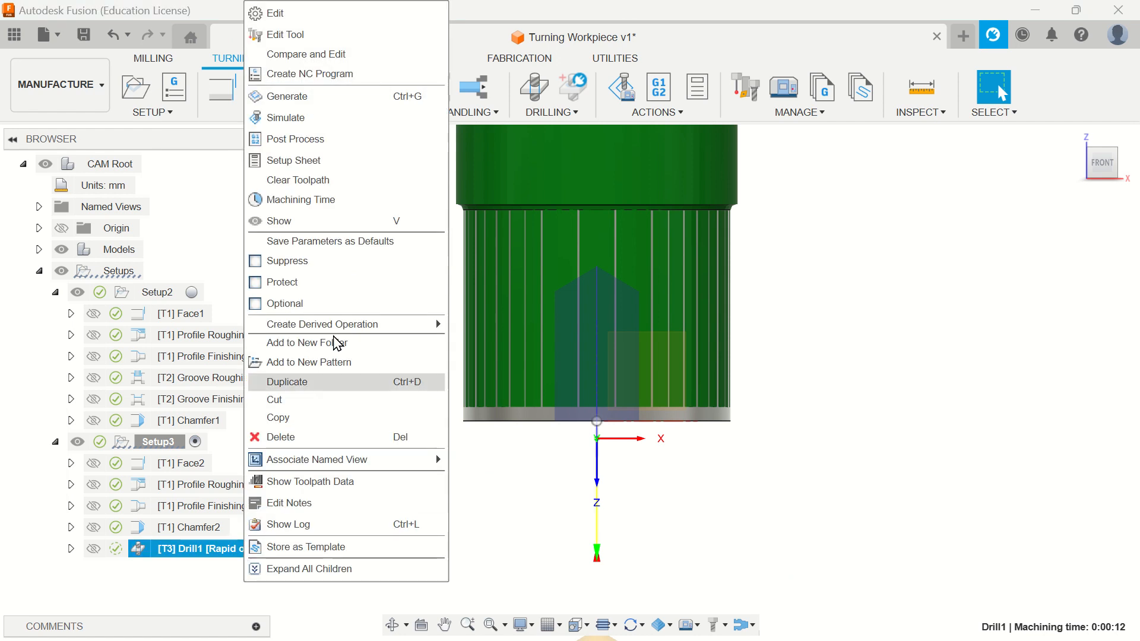
click(314, 118)
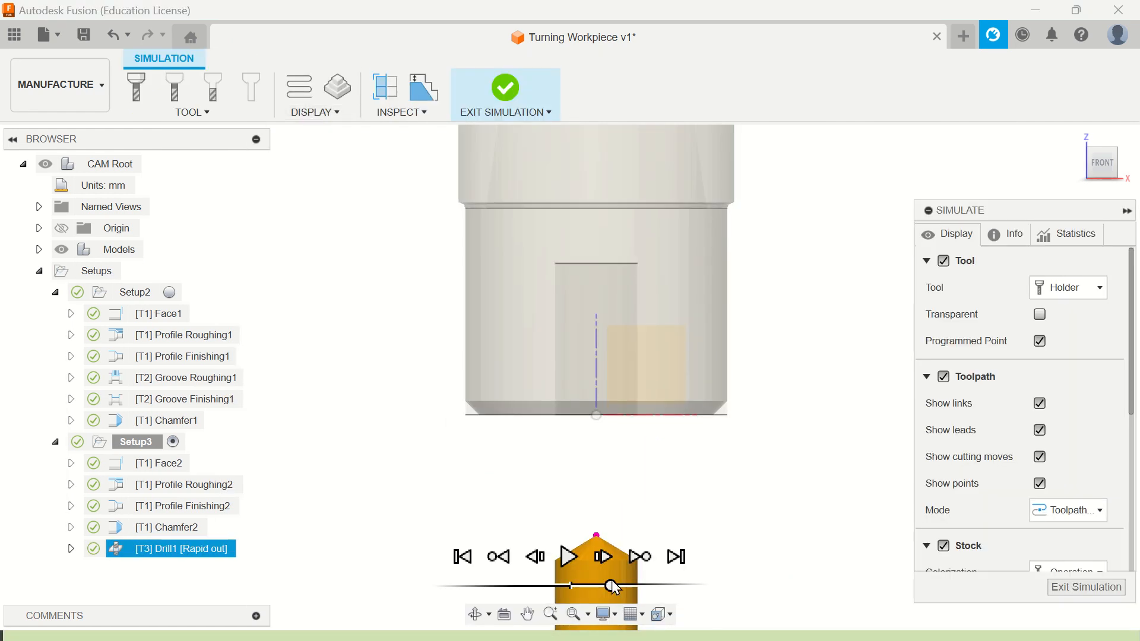
click(569, 556)
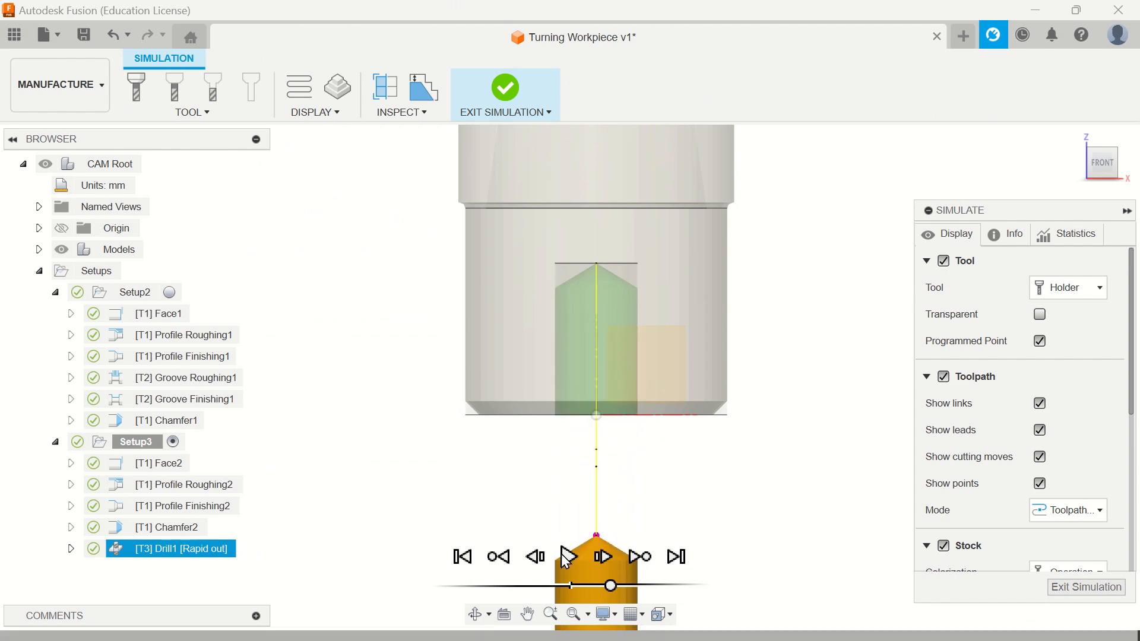
click(1060, 587)
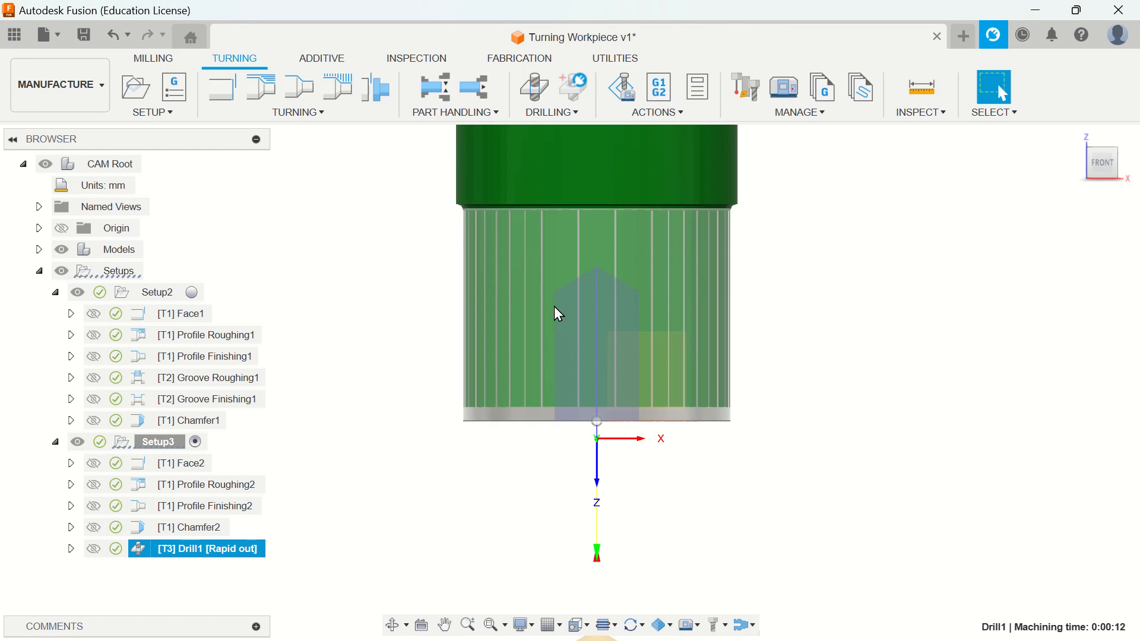
Measure the center hole's circular edge together with its cylindrical face, and close the measurement.
scroll(569, 386, up, 4)
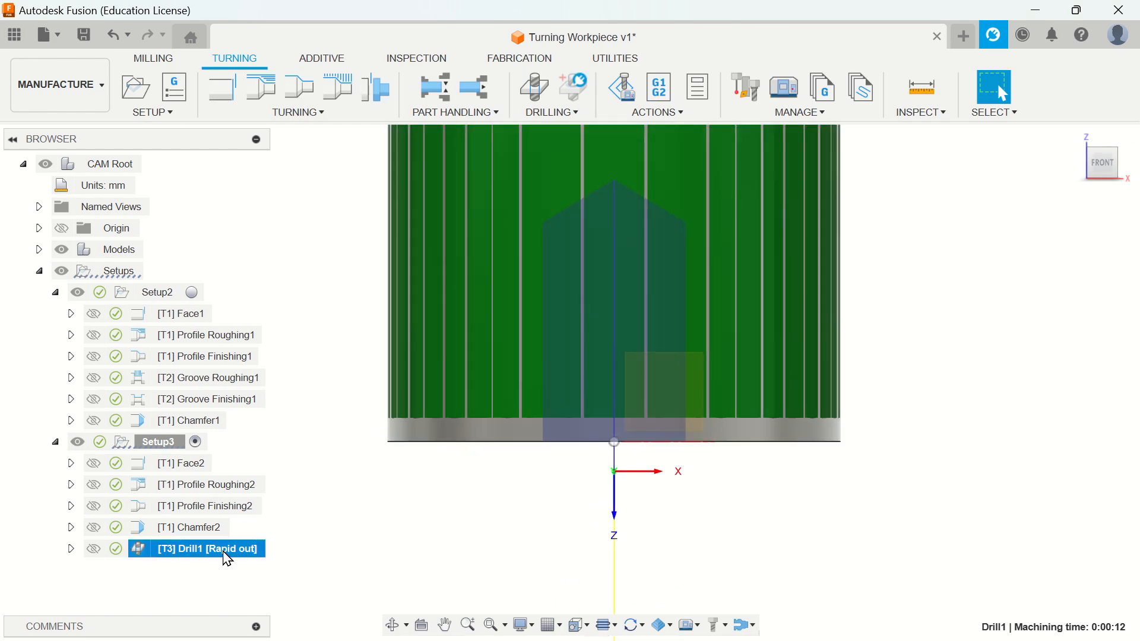
click(922, 88)
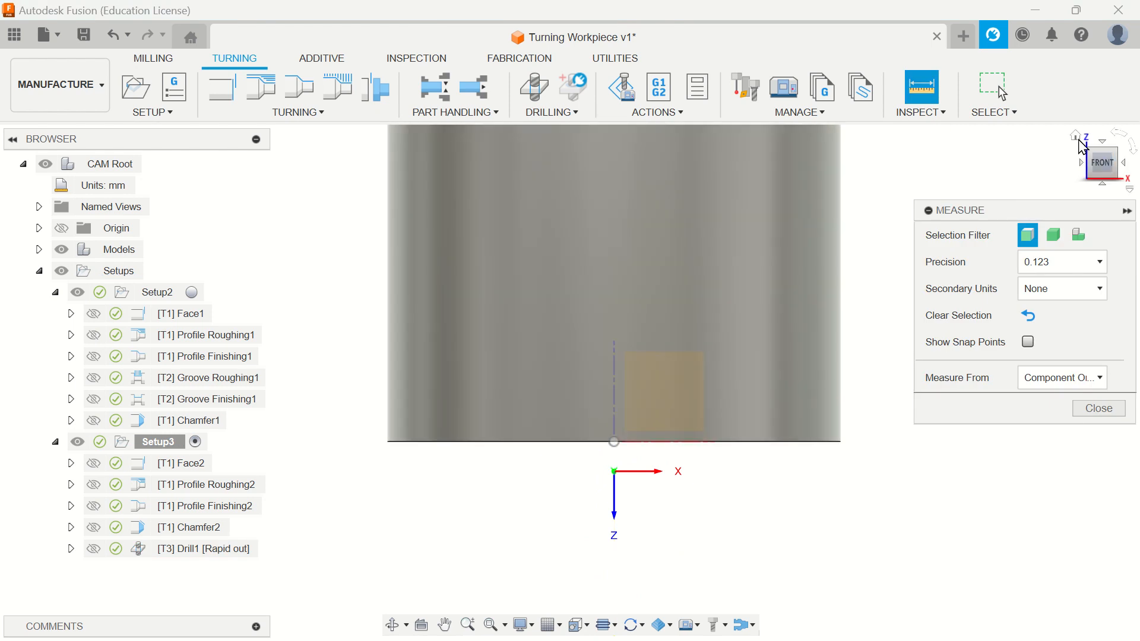
click(1093, 186)
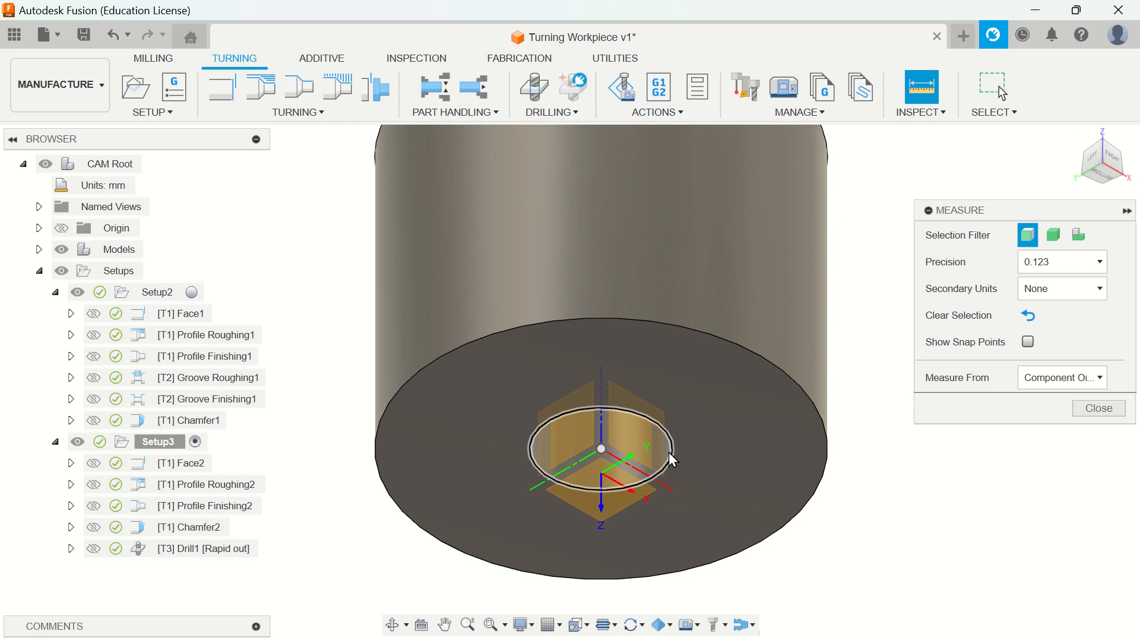
click(667, 454)
click(654, 444)
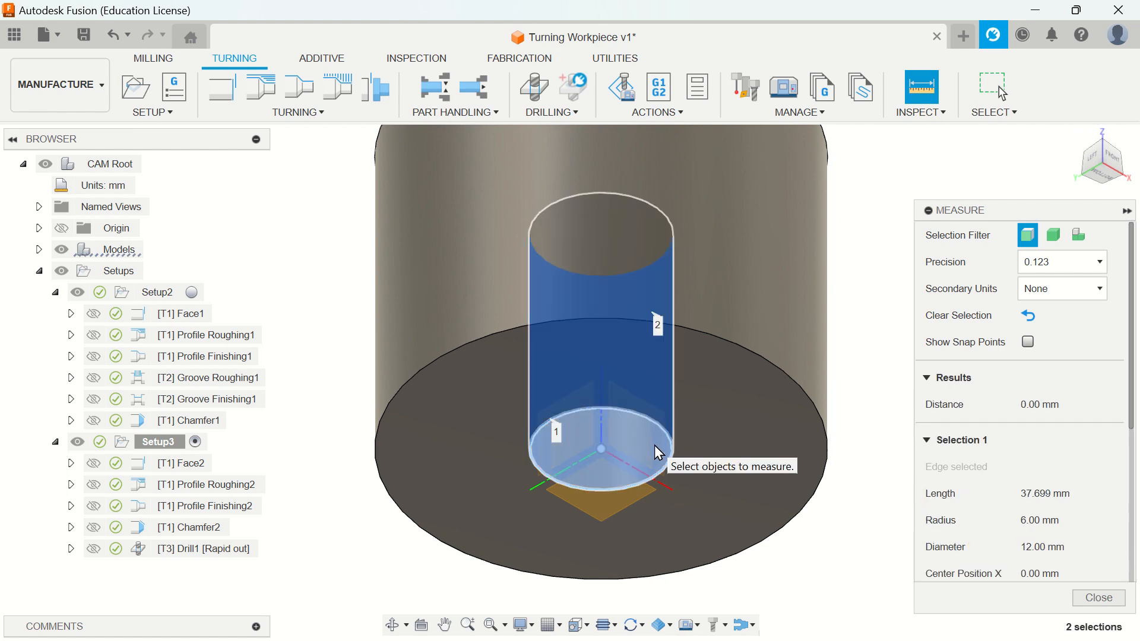
scroll(1033, 516, down, 3)
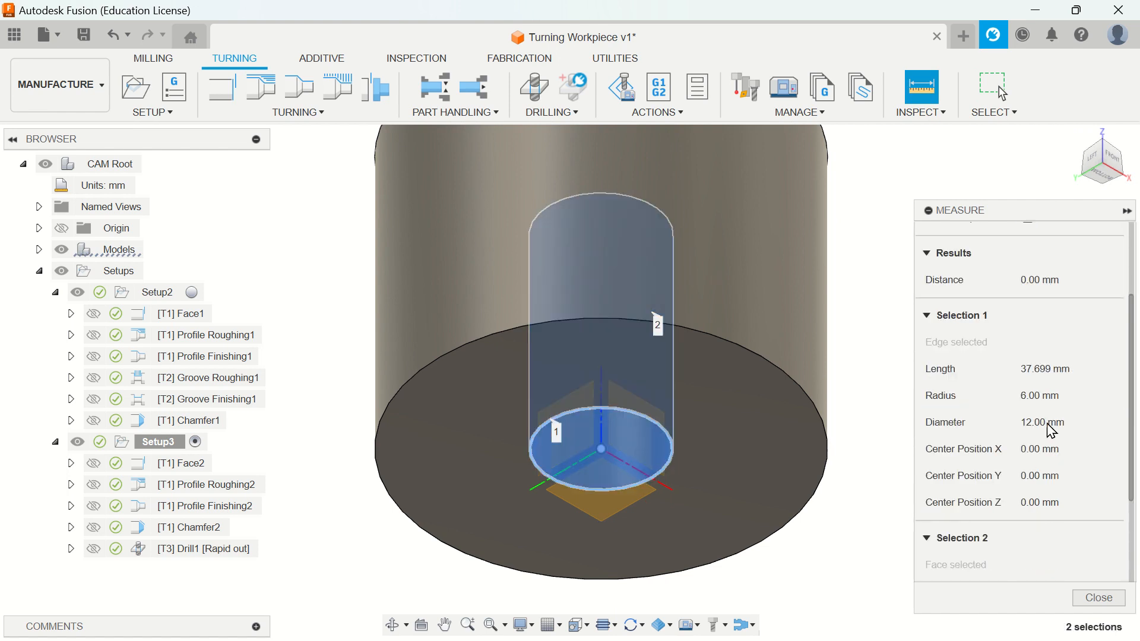
click(1095, 598)
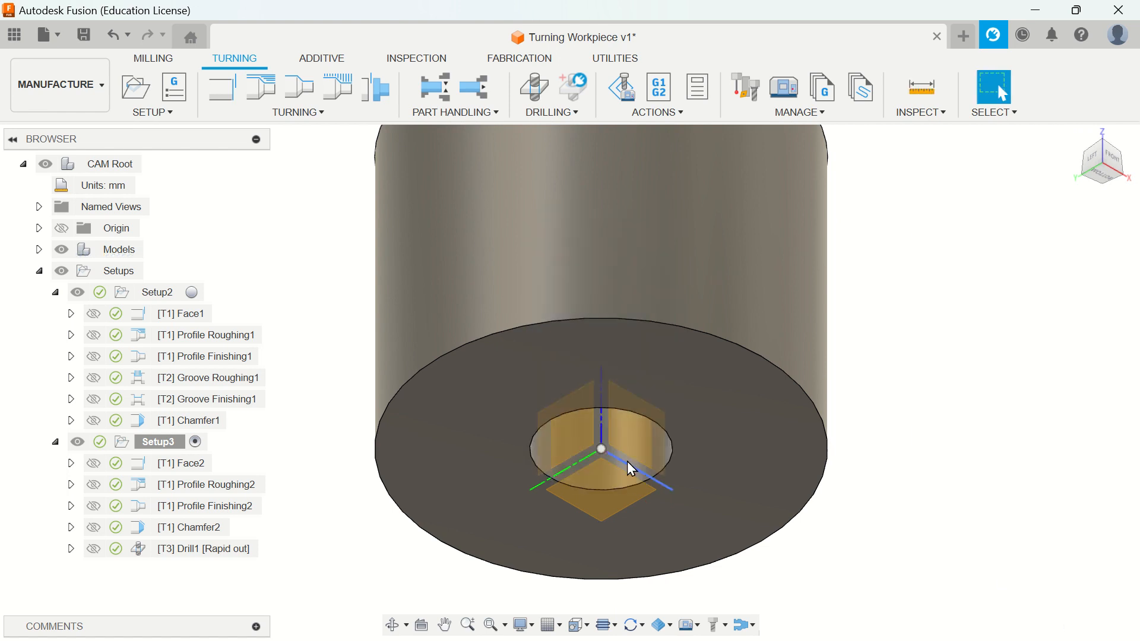
Measure the center hole's cylindrical face relative to the Active Setup WCS, and close the measurement.
click(933, 95)
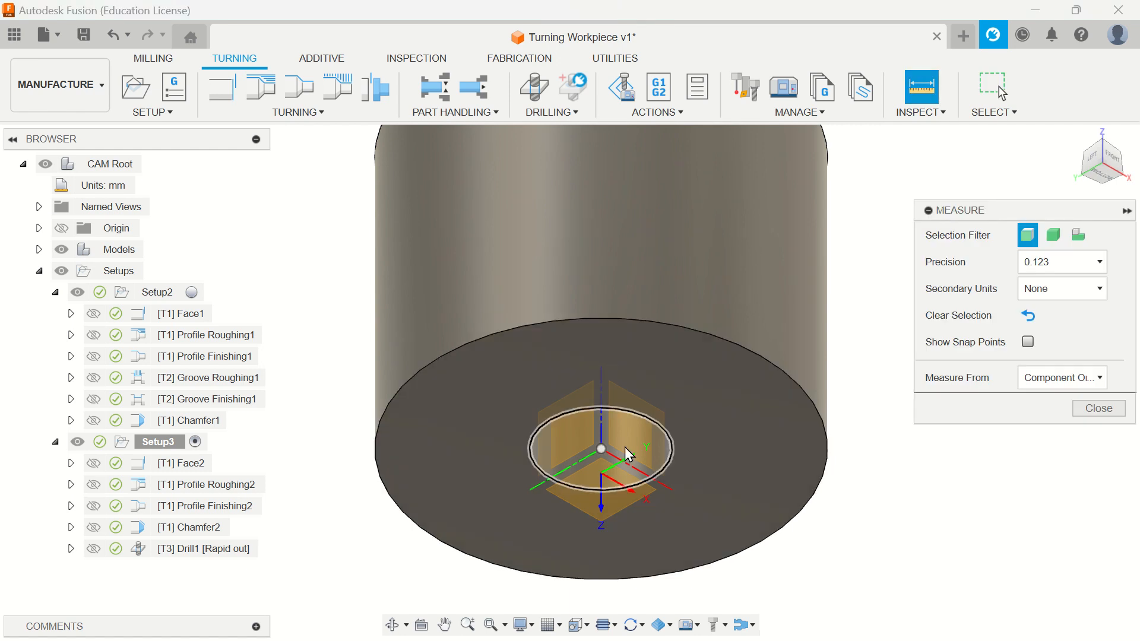
click(664, 446)
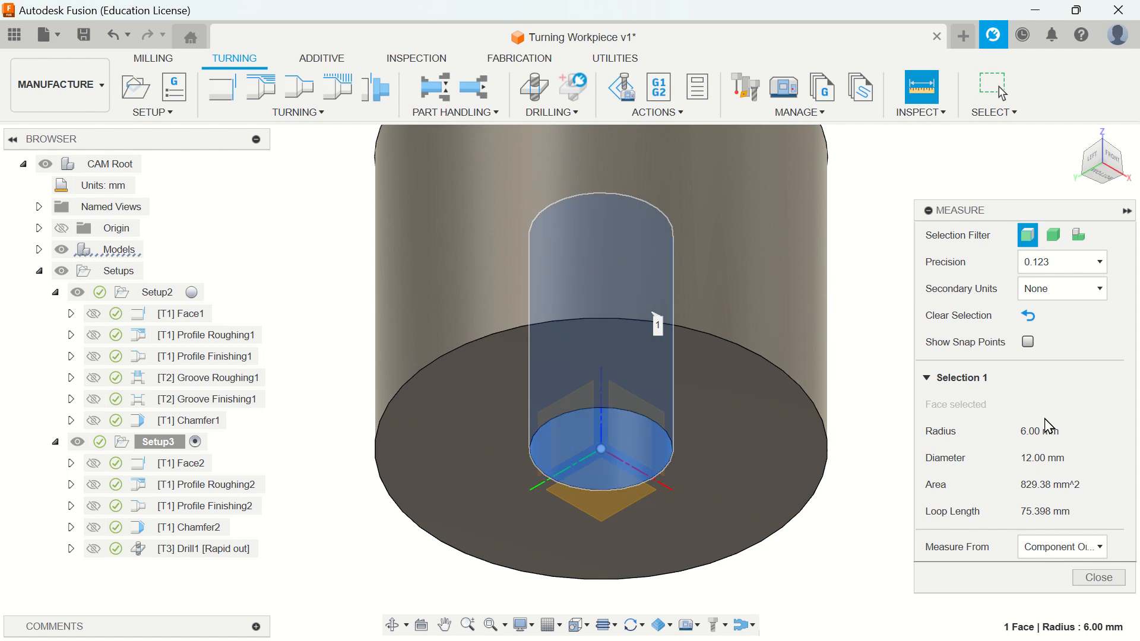
click(1054, 236)
click(1075, 238)
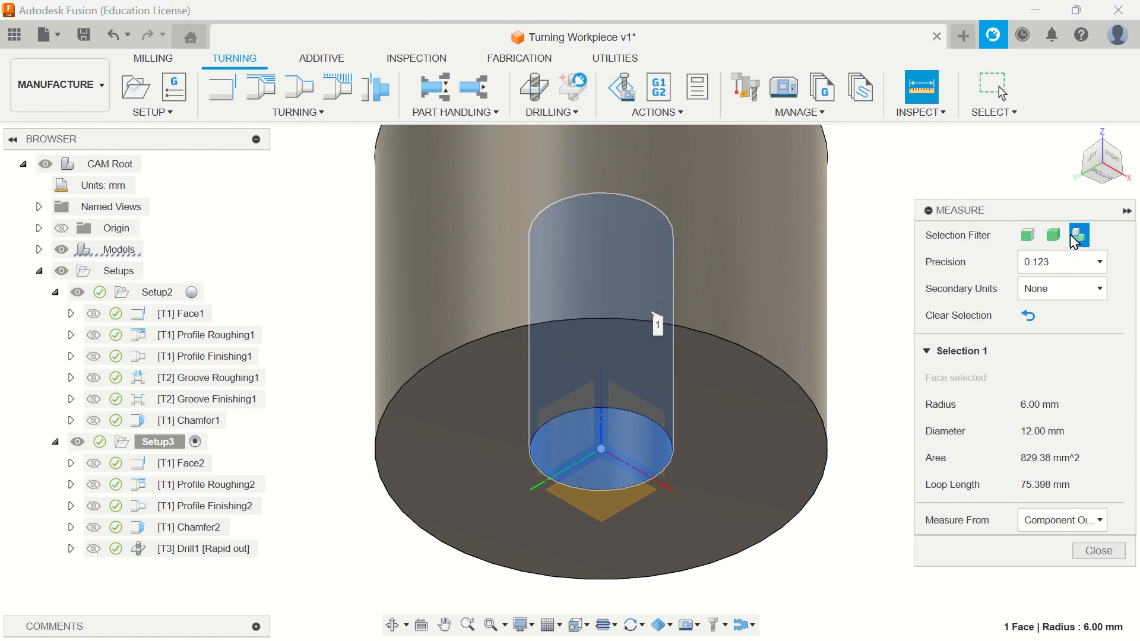
click(1028, 236)
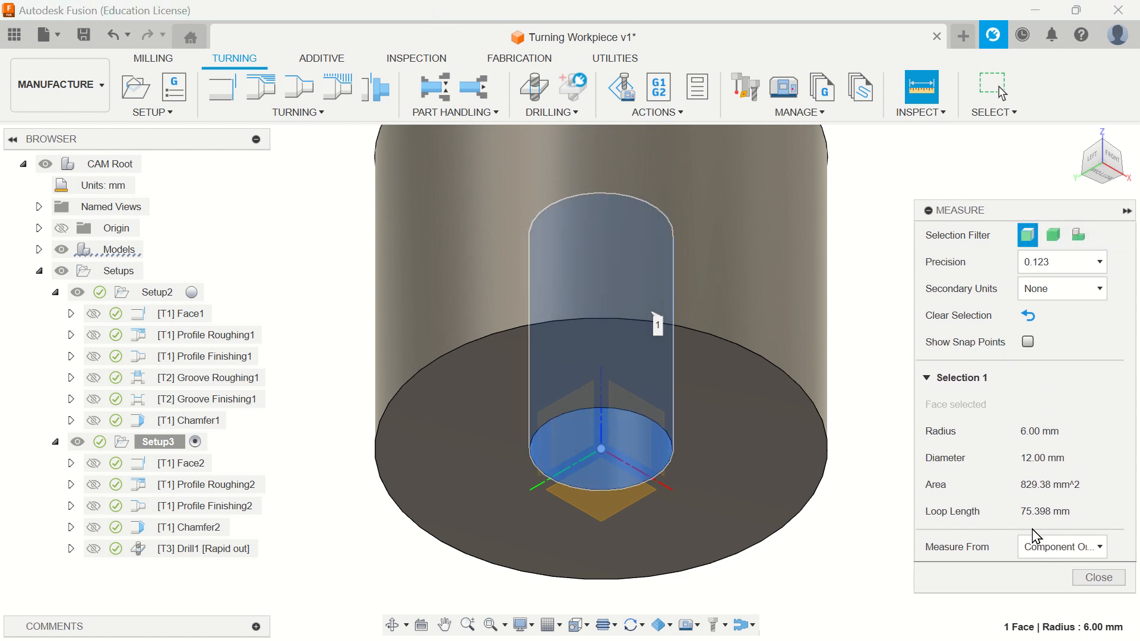
click(1075, 562)
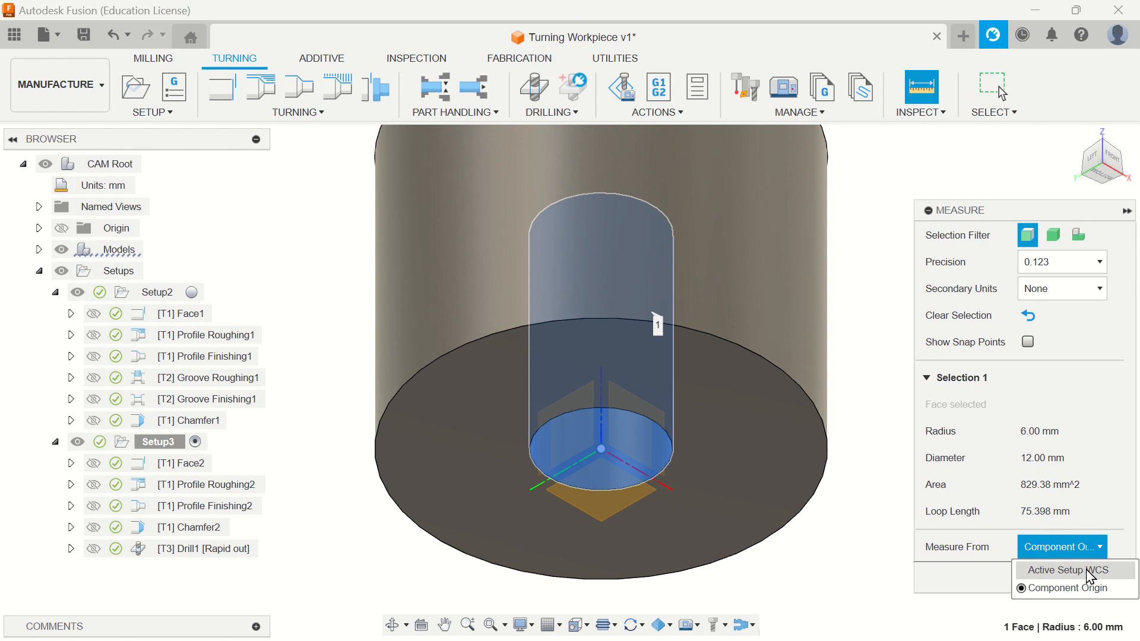
click(1089, 570)
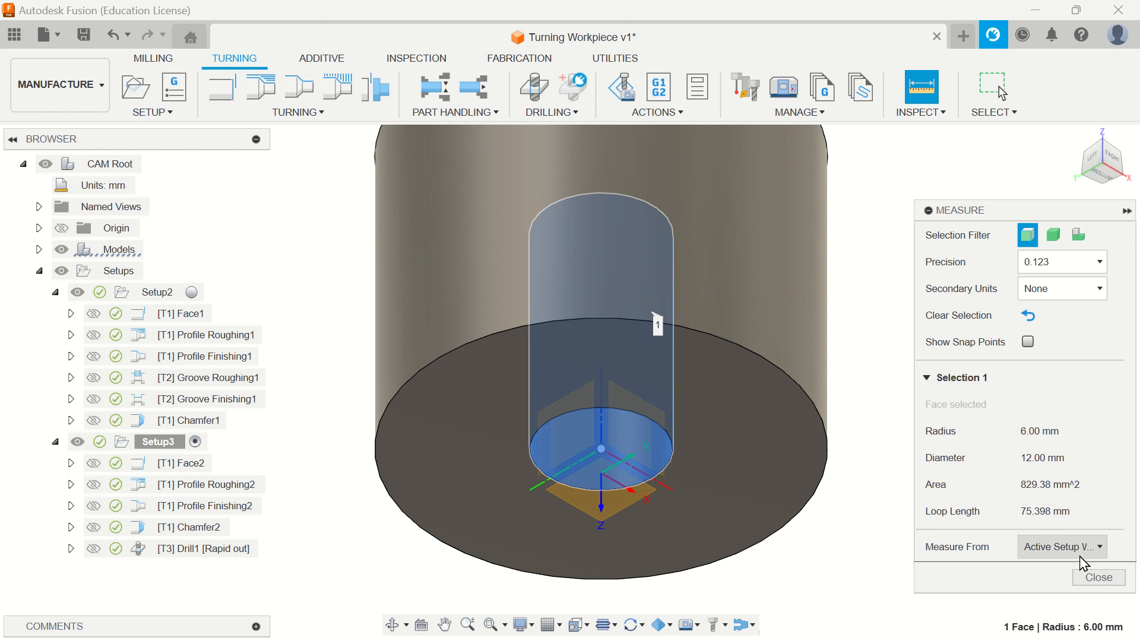
click(1092, 580)
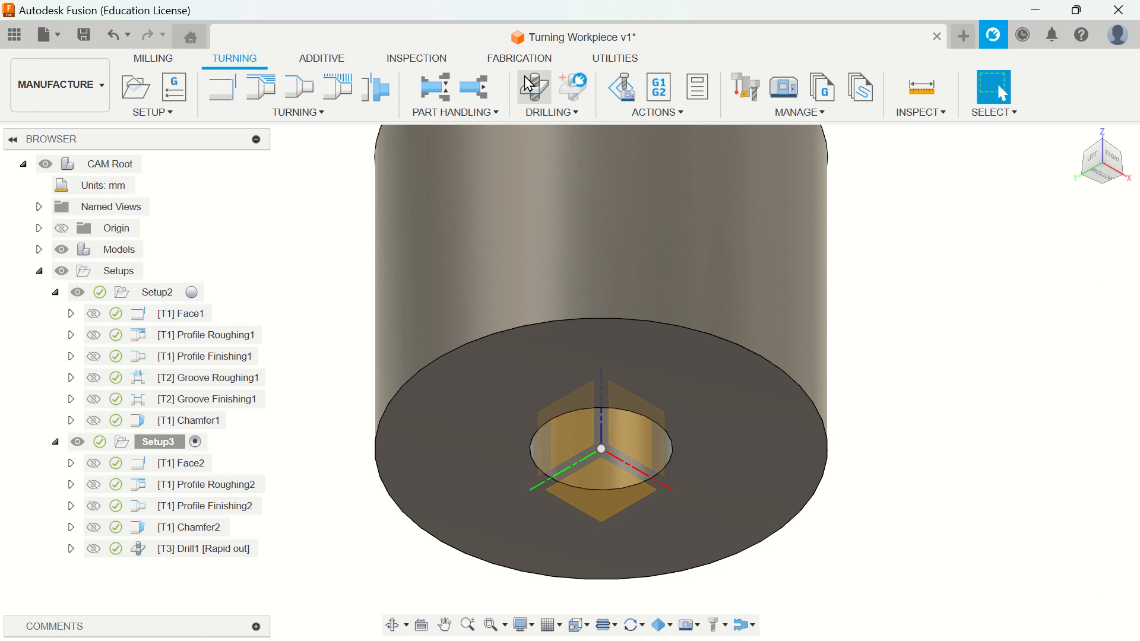
Create a flipped section analysis of the workpiece on the XZ plane to cut through the center hole.
click(632, 64)
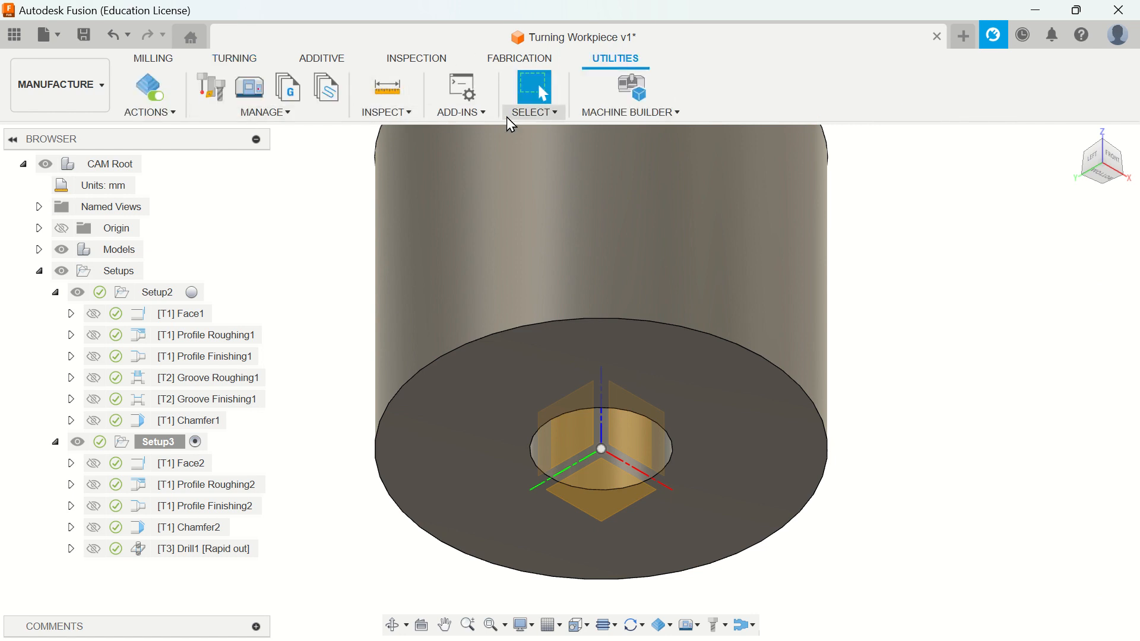
click(152, 113)
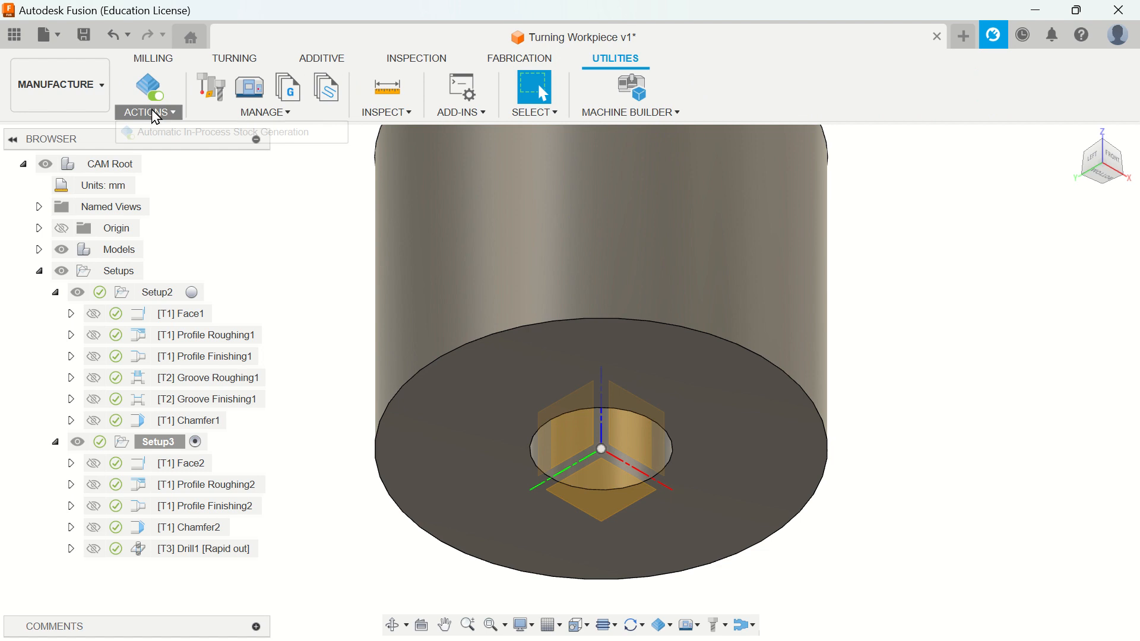
click(390, 113)
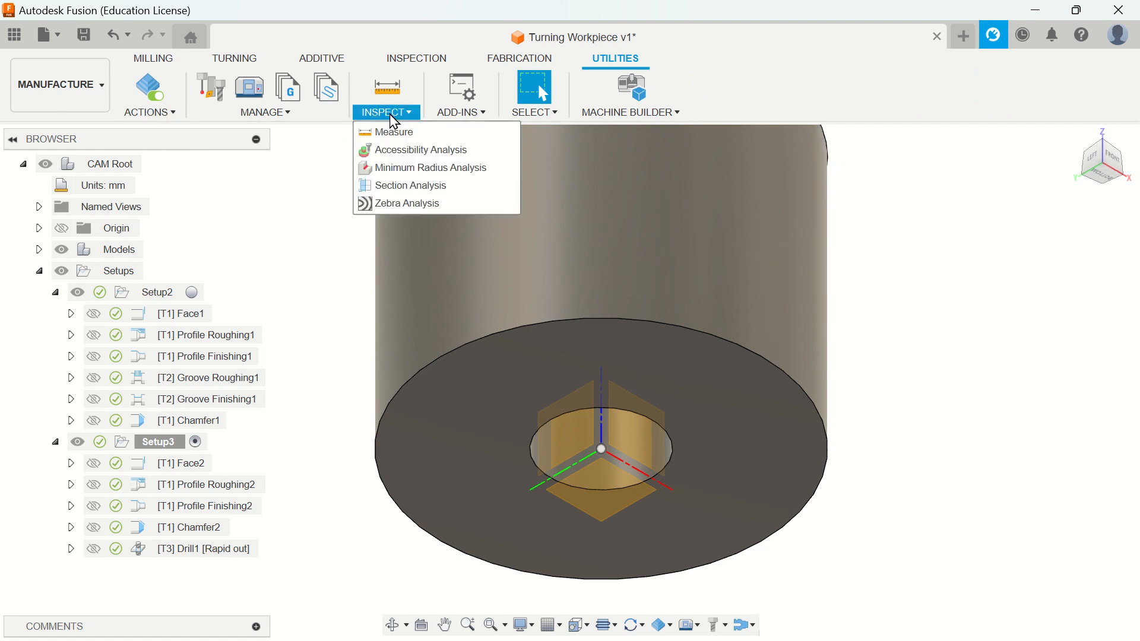
click(442, 186)
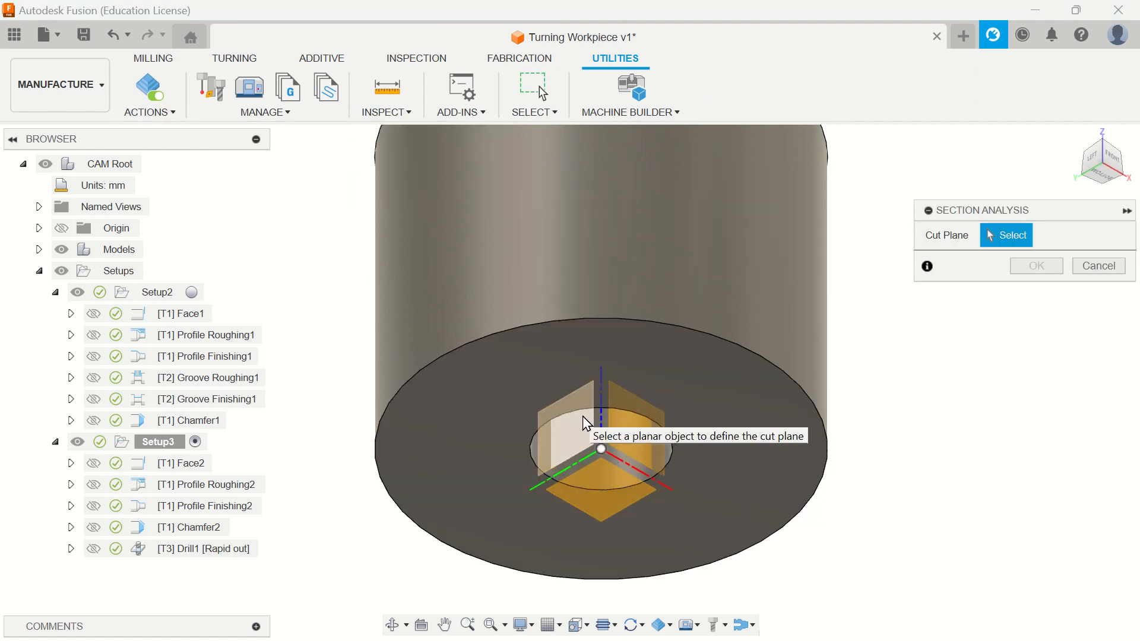
click(1076, 135)
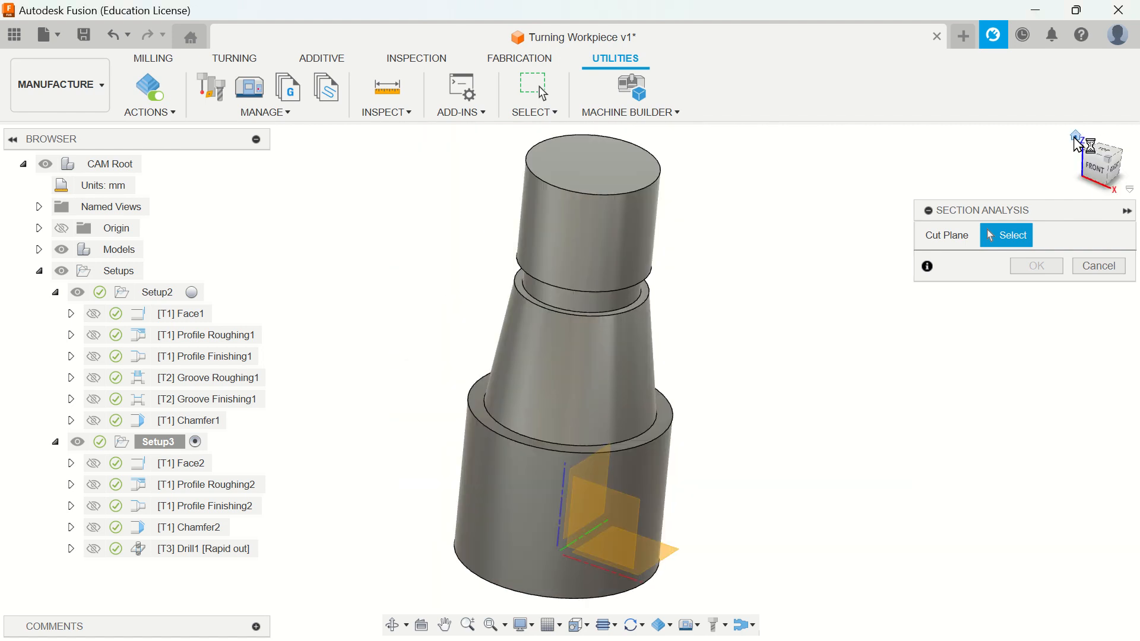
click(604, 509)
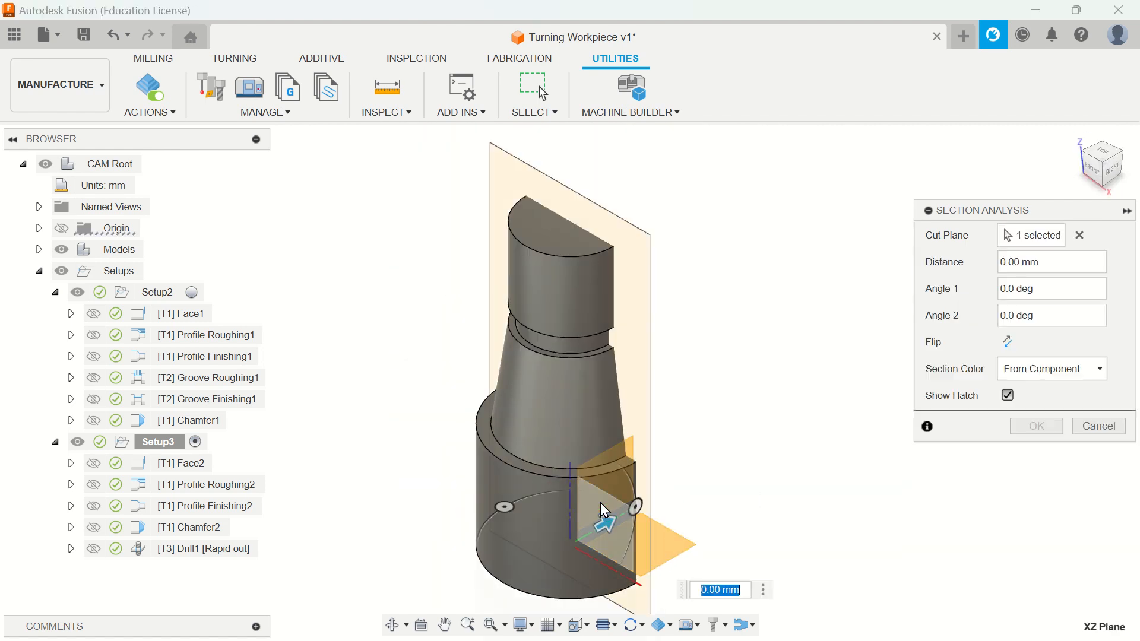
click(1003, 342)
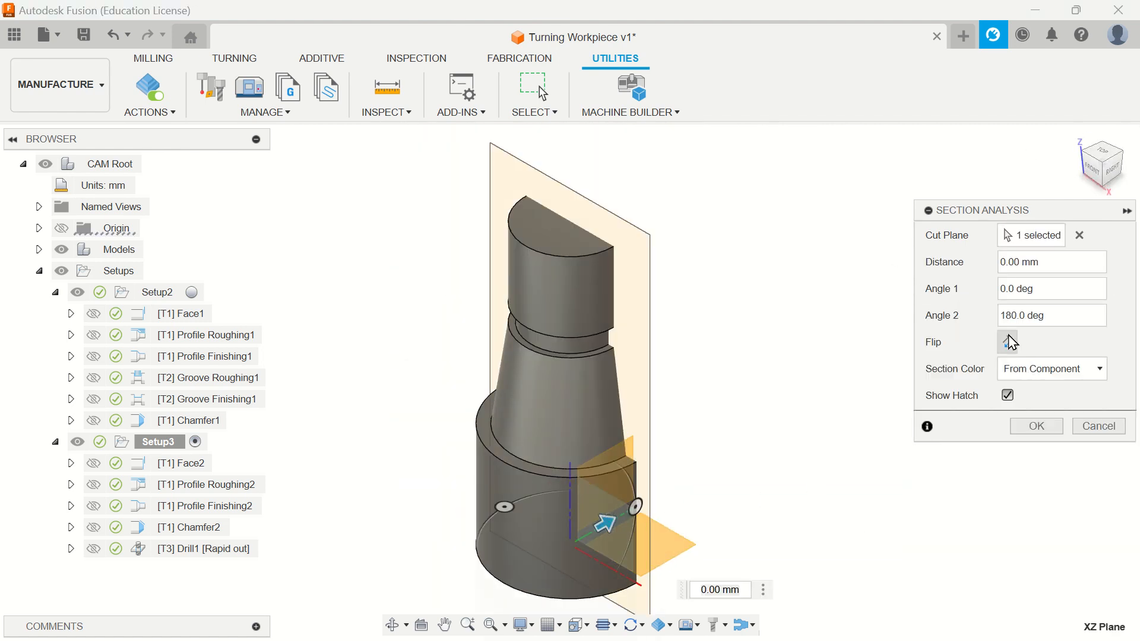
click(1032, 426)
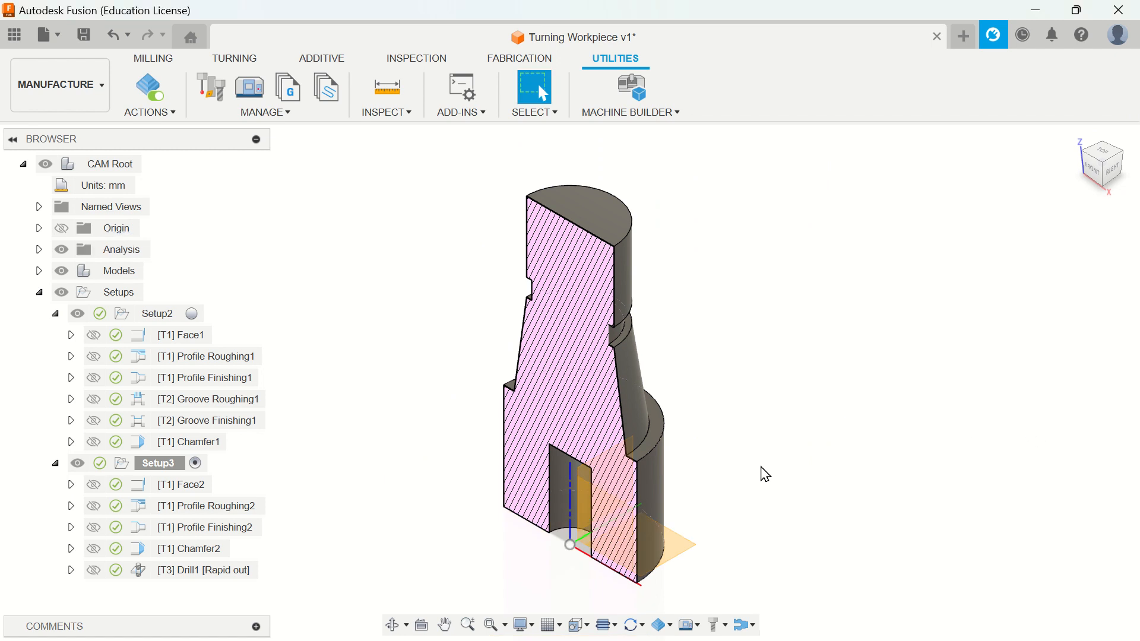
Try to measure the center hole in a front view of the sectioned workpiece, and close the measurement.
click(1097, 181)
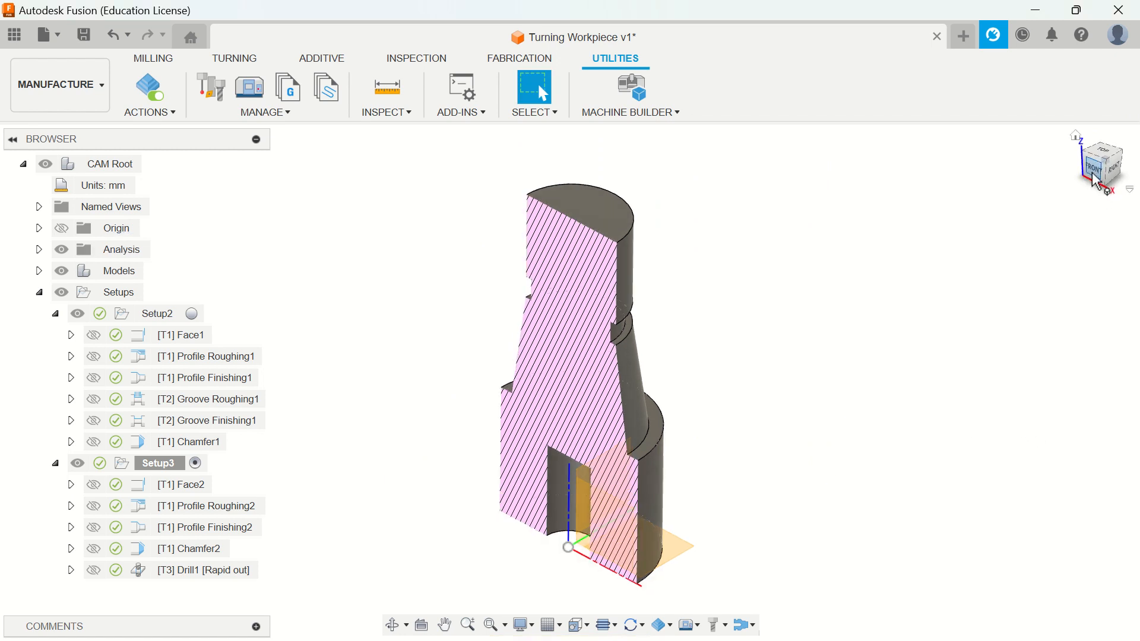
scroll(706, 442, up, 3)
middle_drag(748, 392, 728, 138)
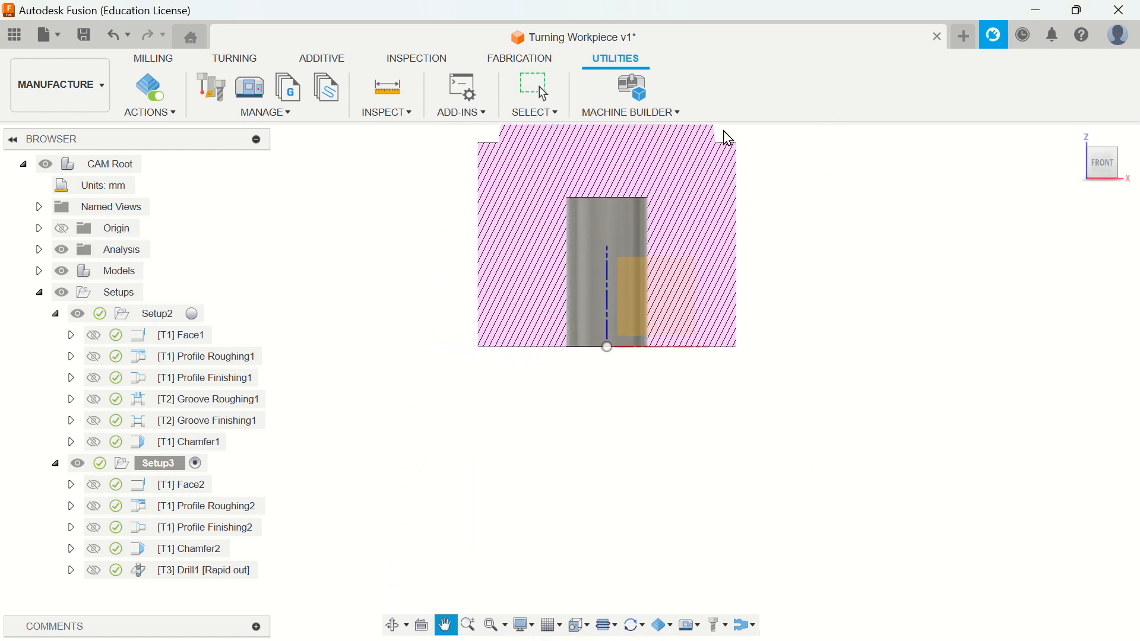
click(387, 88)
click(613, 229)
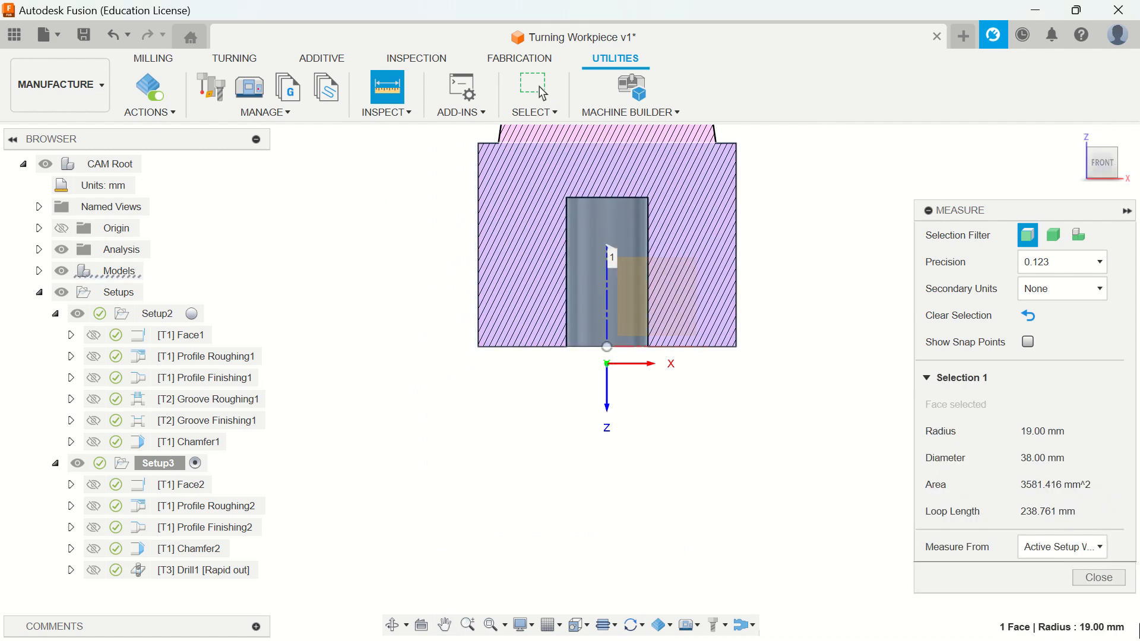
click(1099, 577)
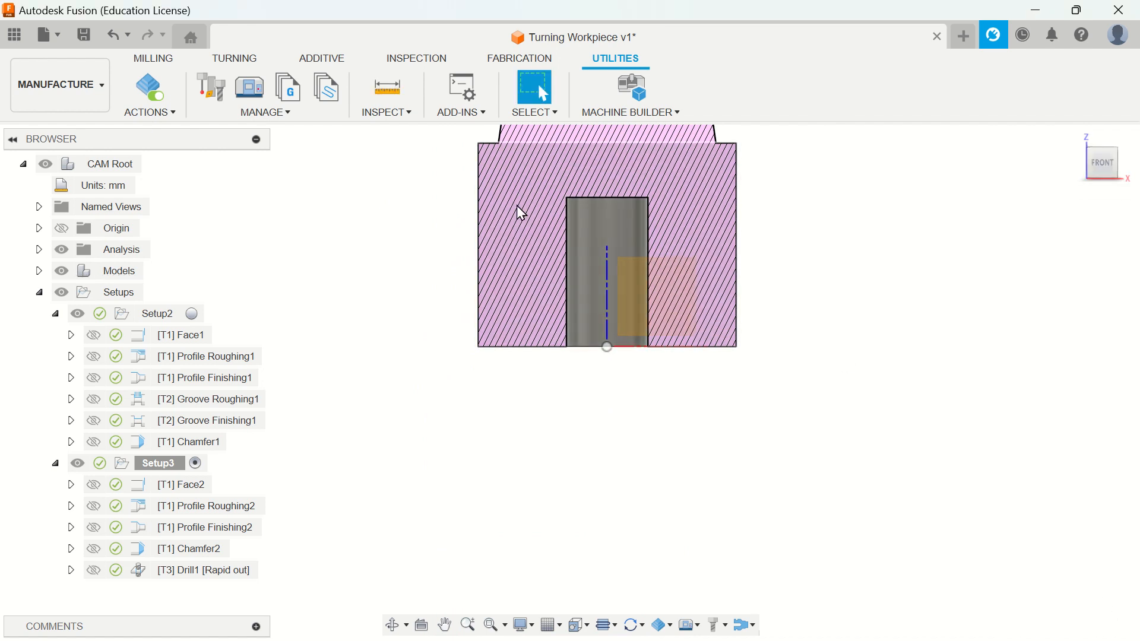
Measure the distance between the center hole's flat inner end face and the workpiece's lower end face, and close the measurement.
click(387, 87)
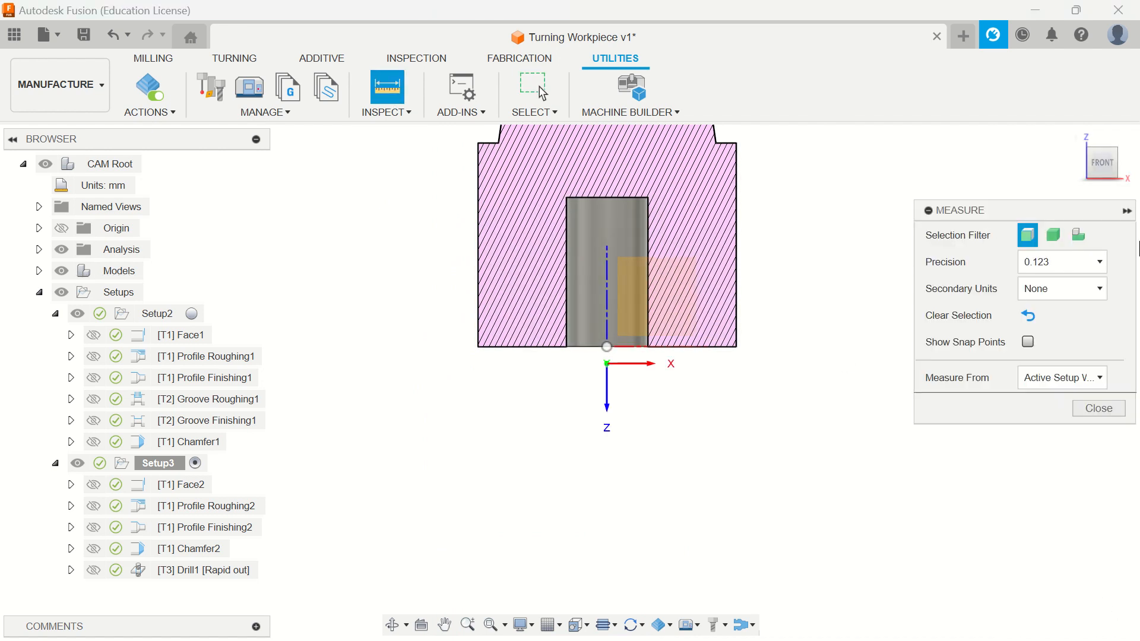
click(1090, 182)
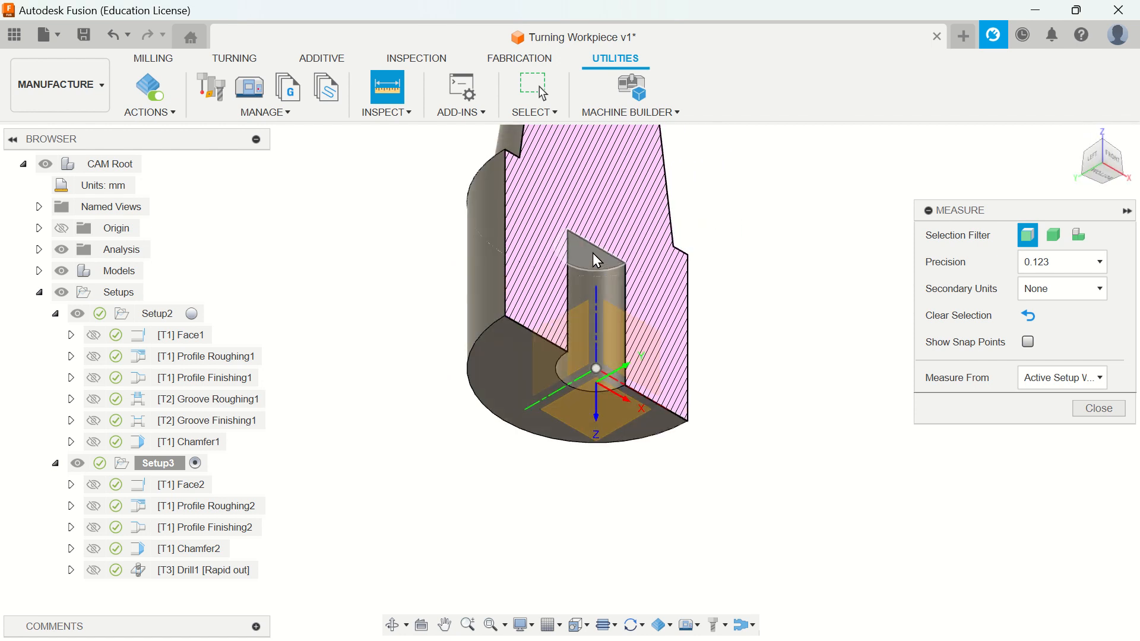
click(588, 276)
click(521, 371)
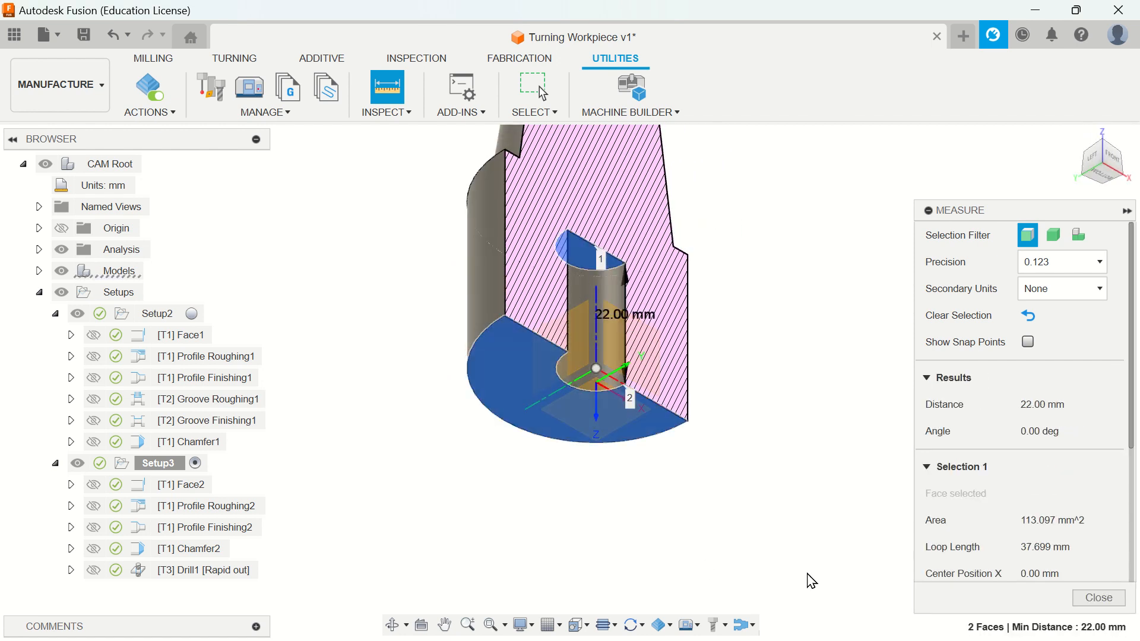
click(1123, 600)
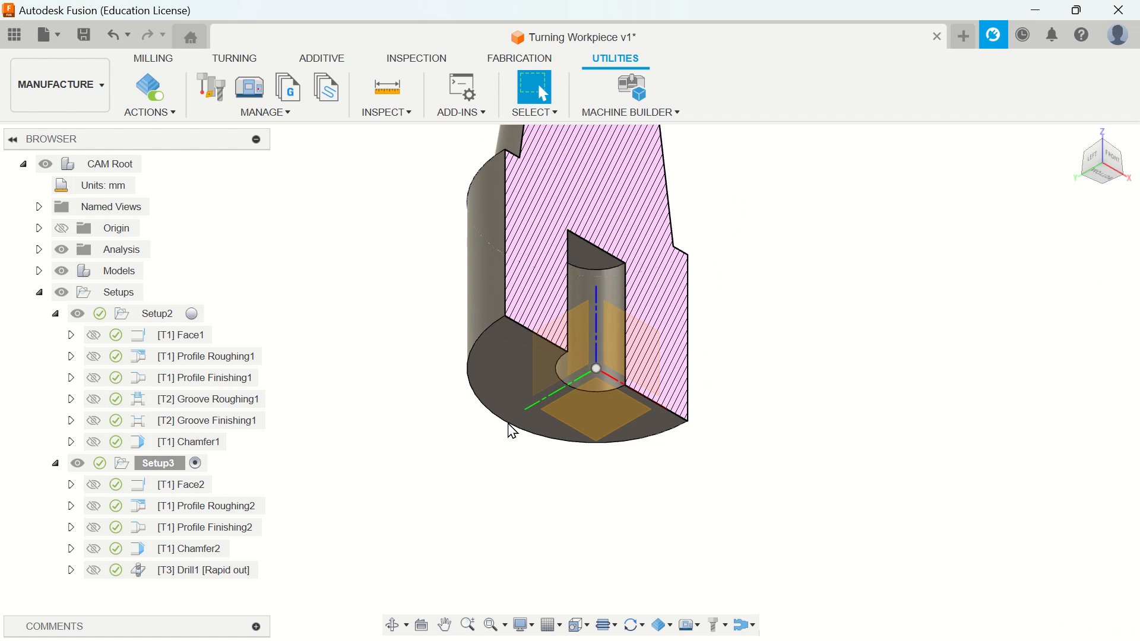
click(216, 575)
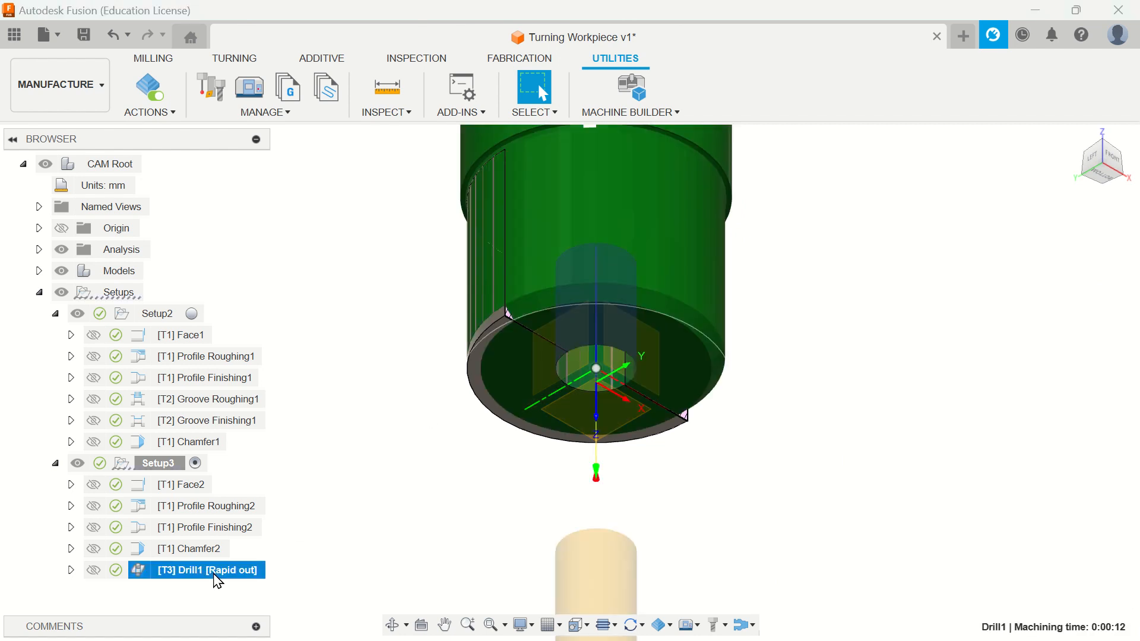
right_click(218, 581)
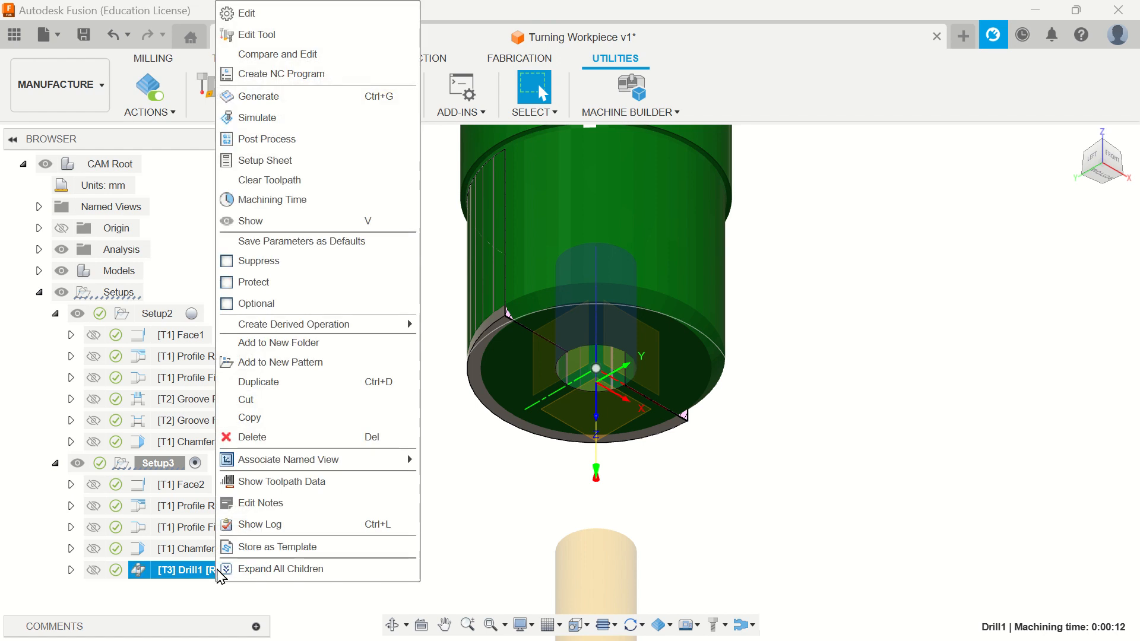
click(905, 358)
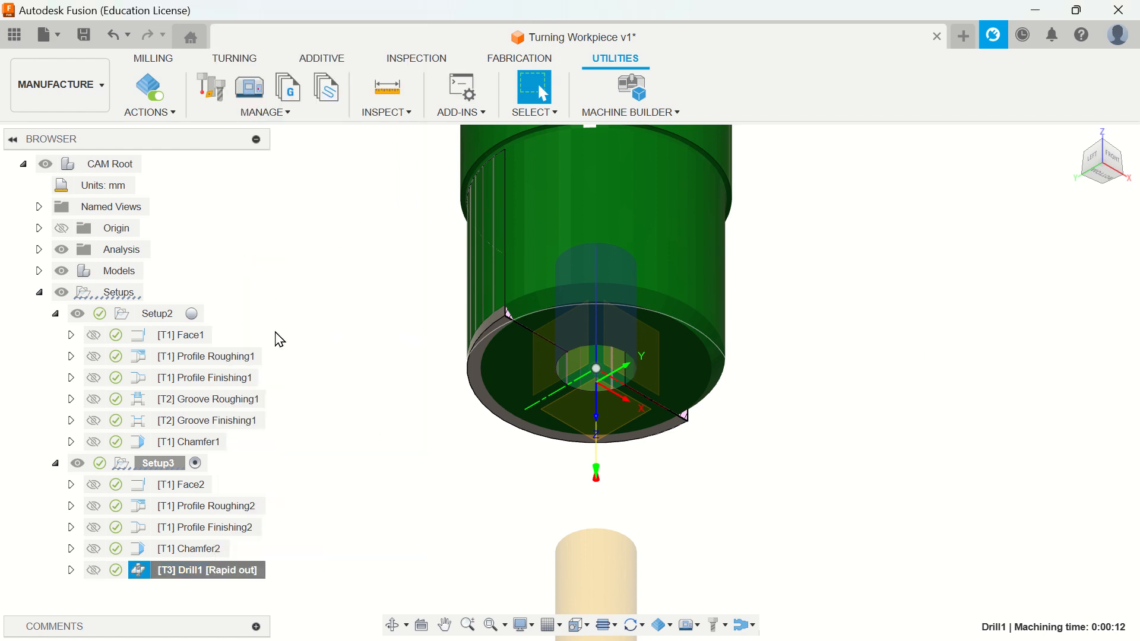
right_click(259, 579)
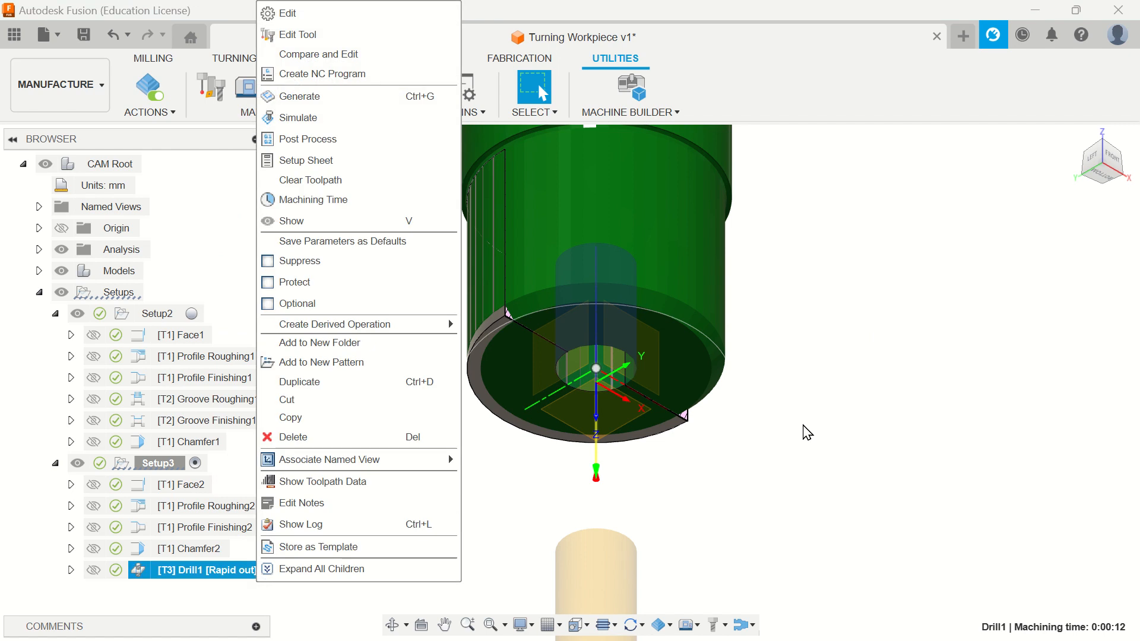
click(807, 432)
click(152, 59)
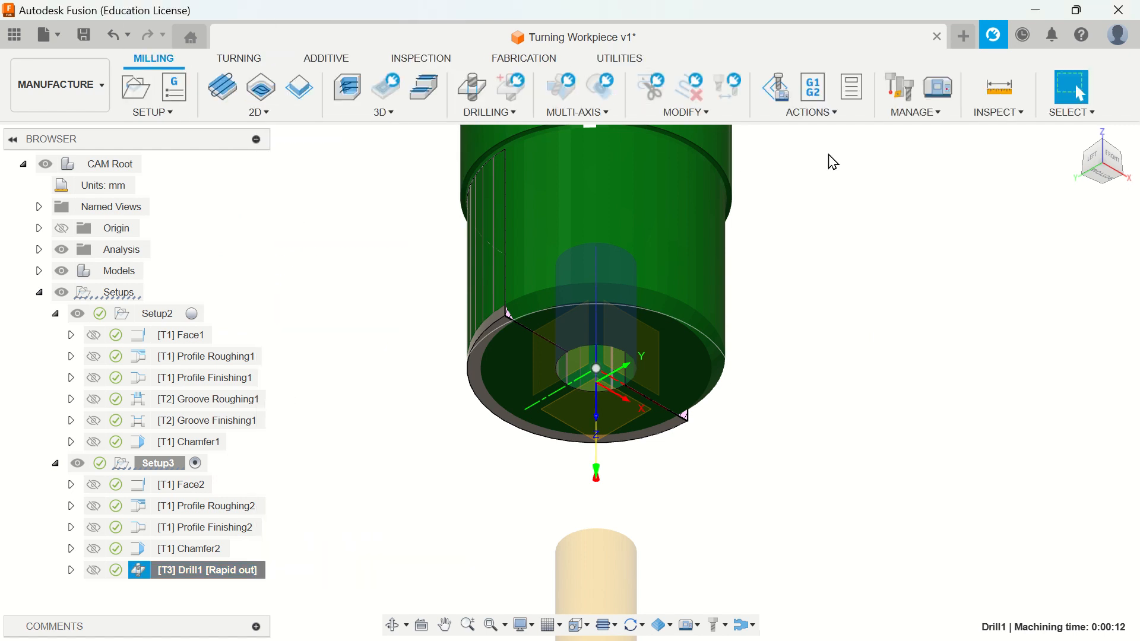
click(909, 116)
click(910, 116)
click(913, 119)
click(910, 117)
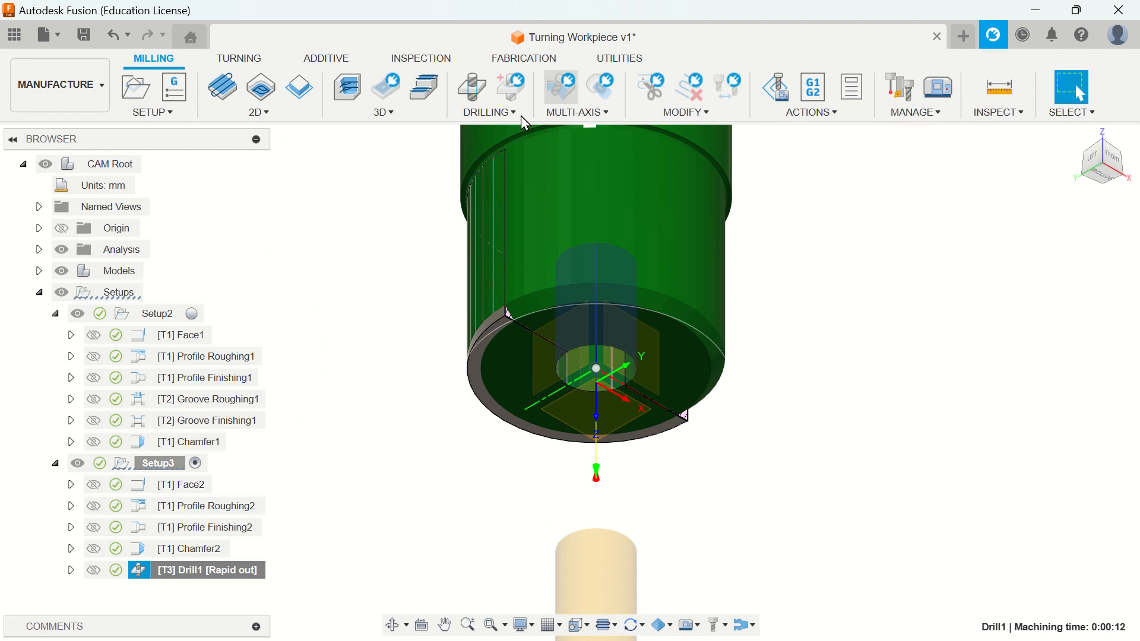
Compare Drill1's drill tip with the flat end of the sectioned center hole in a close front view.
click(1117, 165)
scroll(617, 221, up, 6)
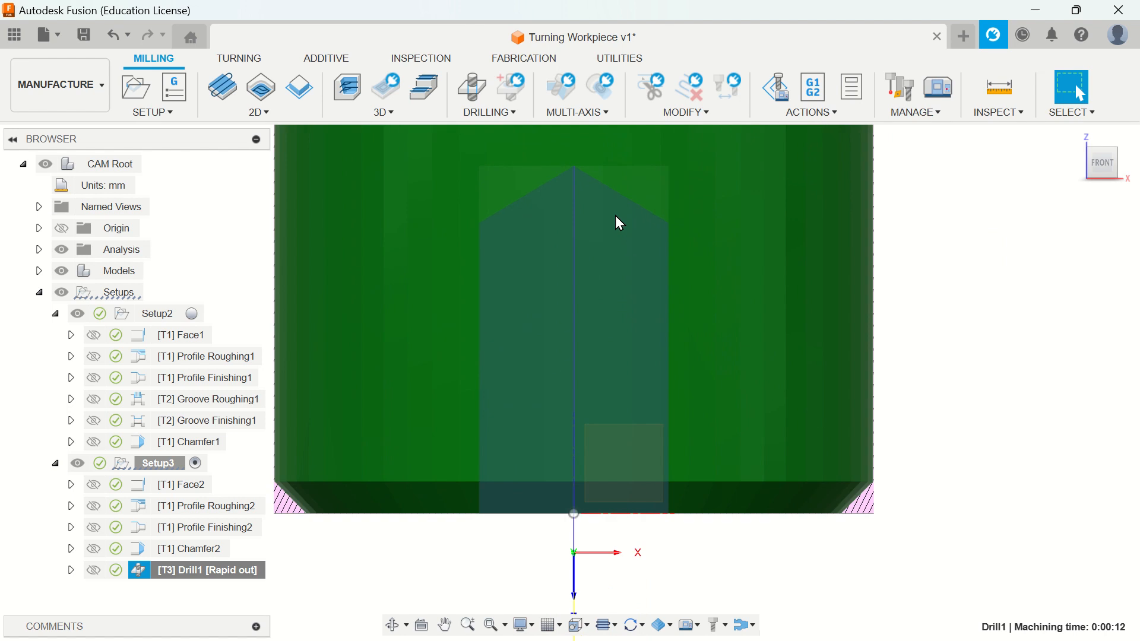
click(492, 166)
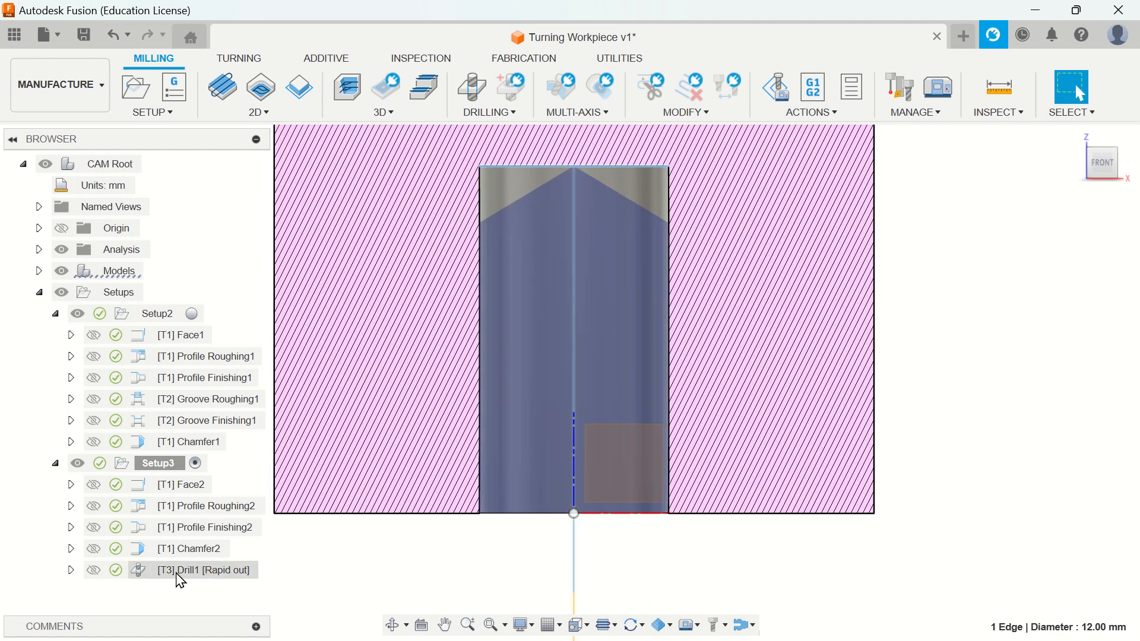
Edit Drill1 so its bottom height is taken from a selection, picking the circular edge at the center hole's flat inner end.
right_click(179, 576)
click(229, 24)
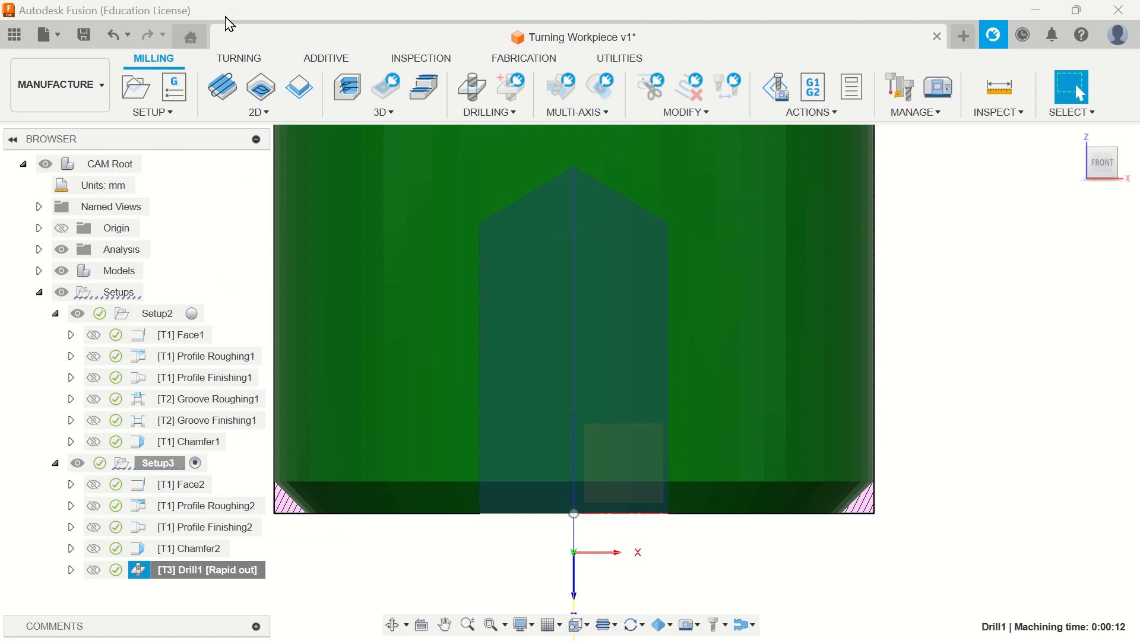
click(228, 43)
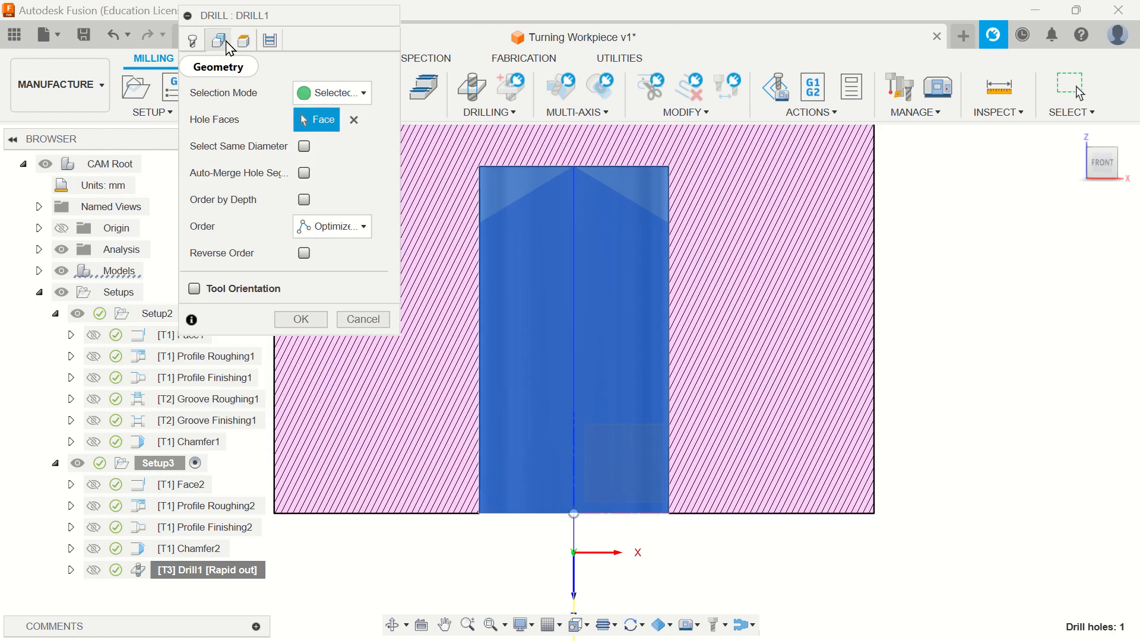
click(243, 40)
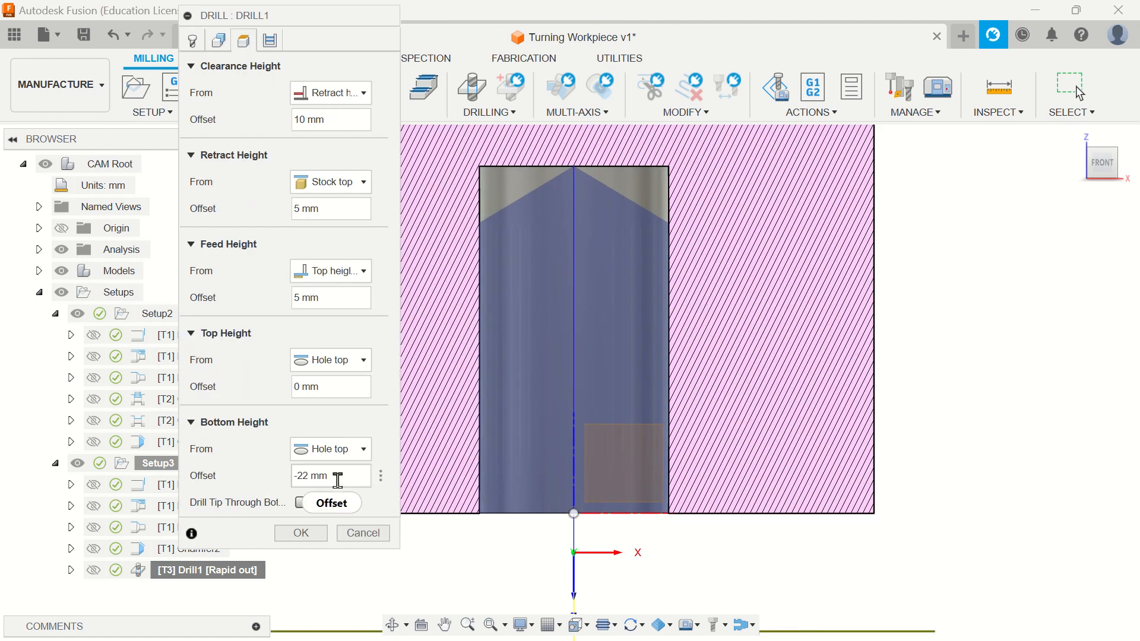
click(330, 449)
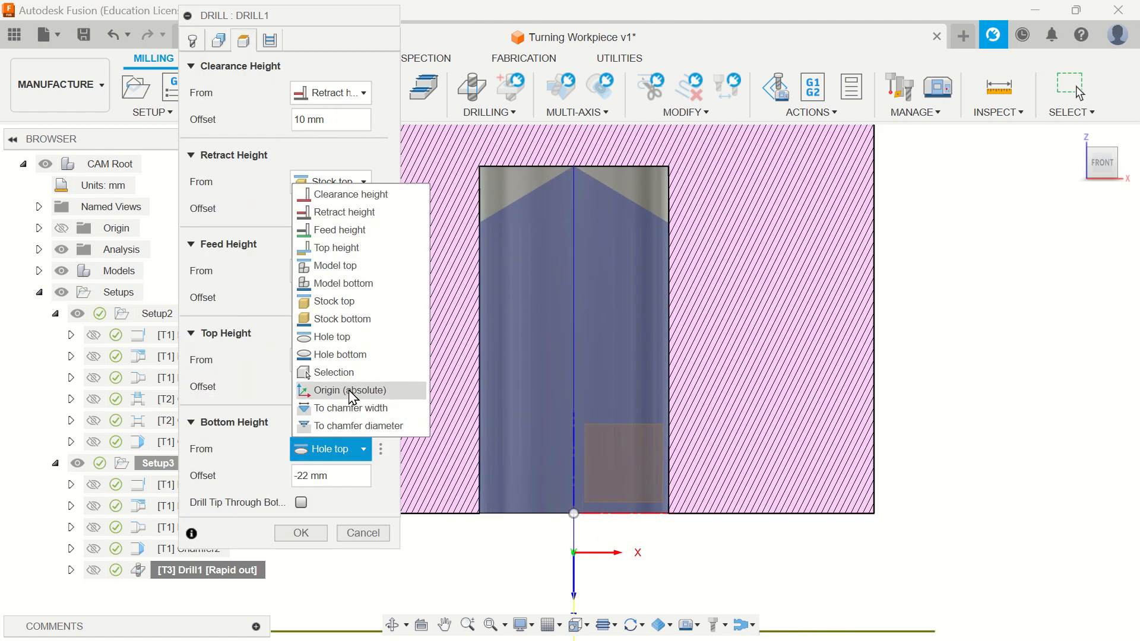
click(350, 374)
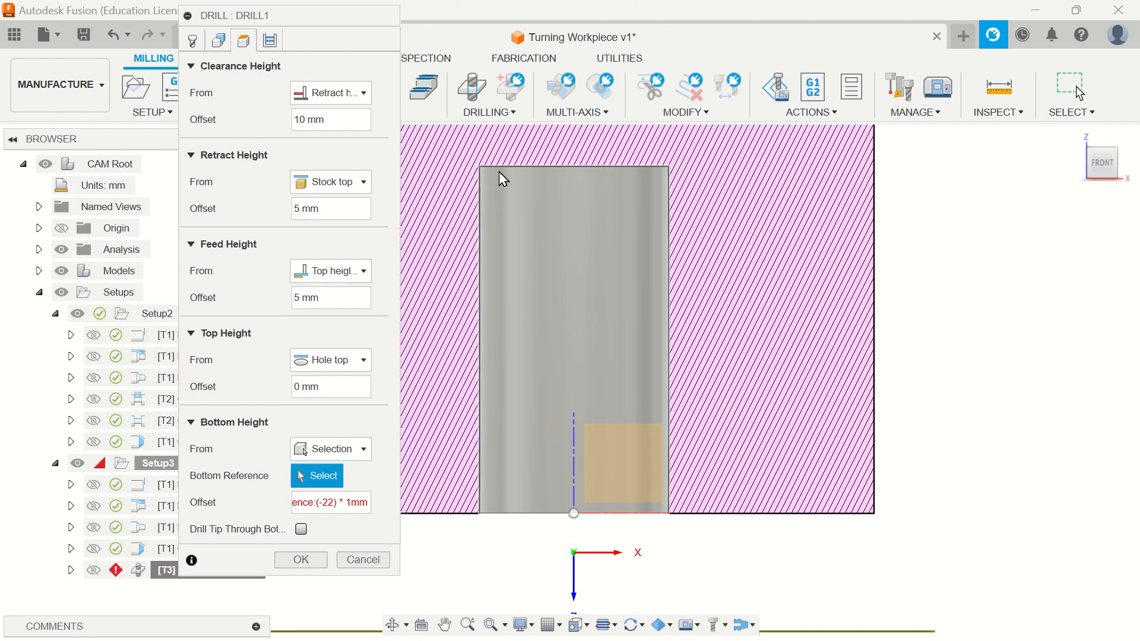
click(500, 165)
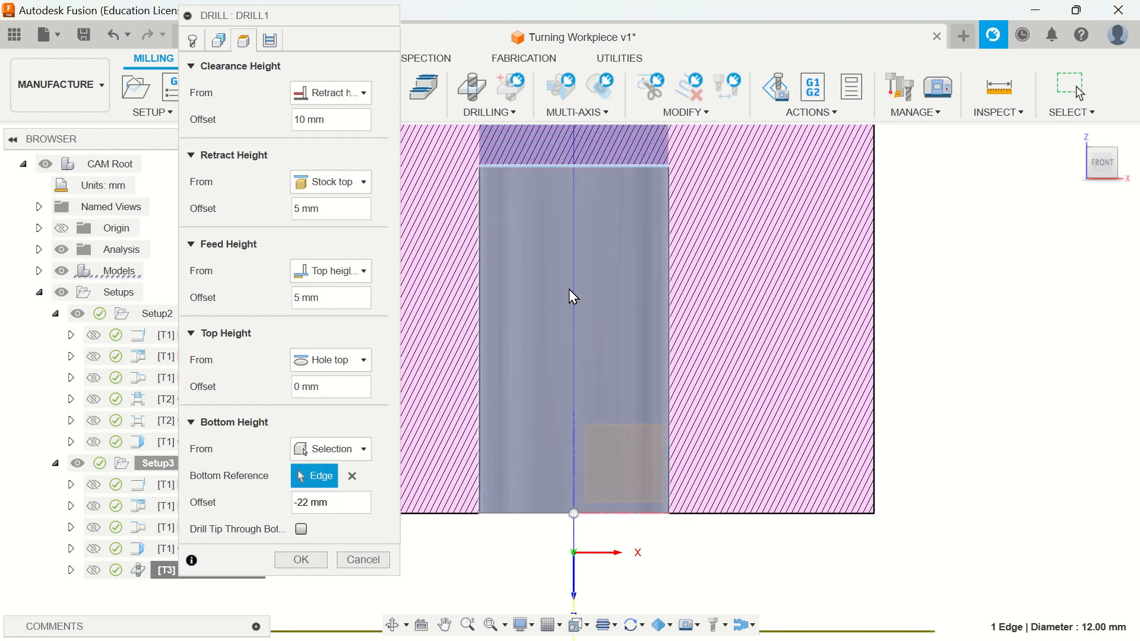
Set Drill1's bottom height offset to 0 and accept the edited operation.
scroll(584, 423, down, 3)
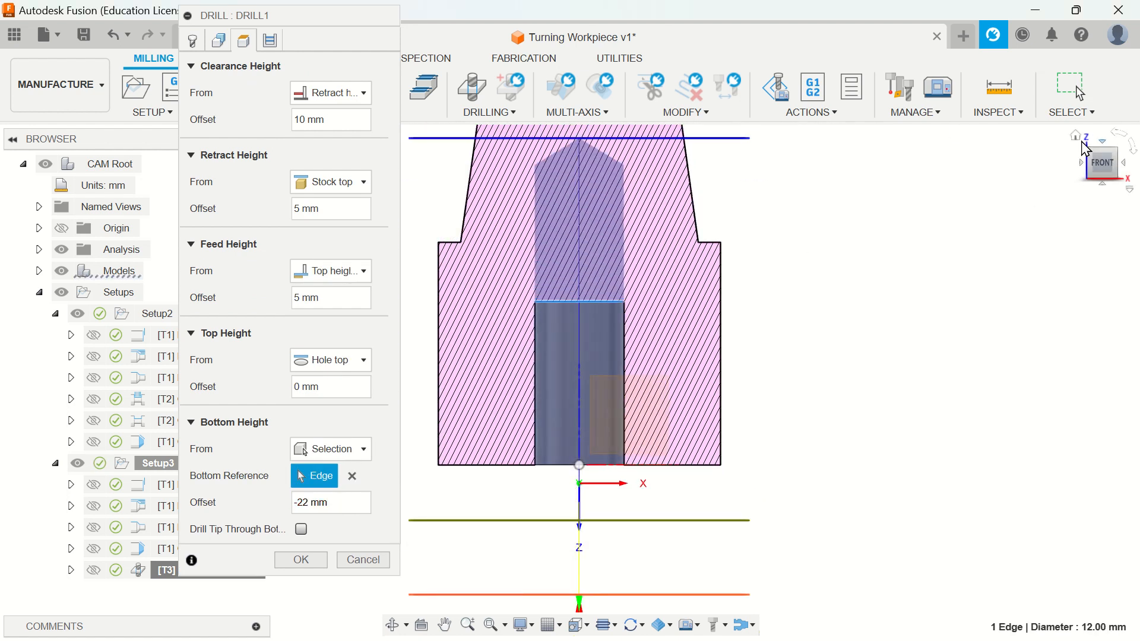
double_click(339, 502)
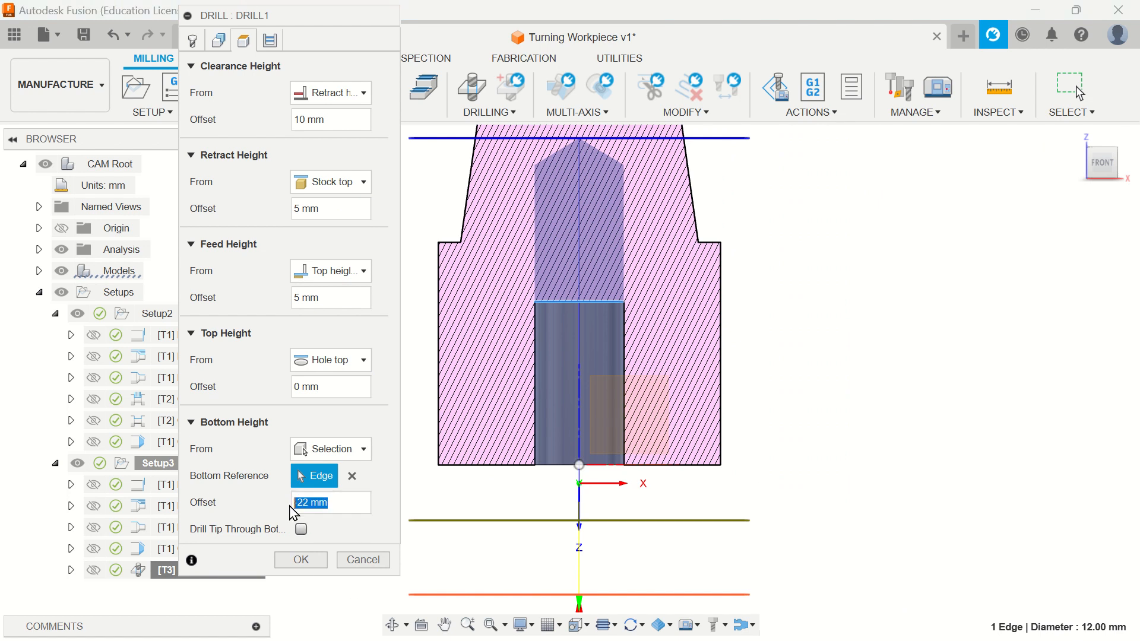
key(BackSpace)
text(0)
scroll(590, 301, up, 4)
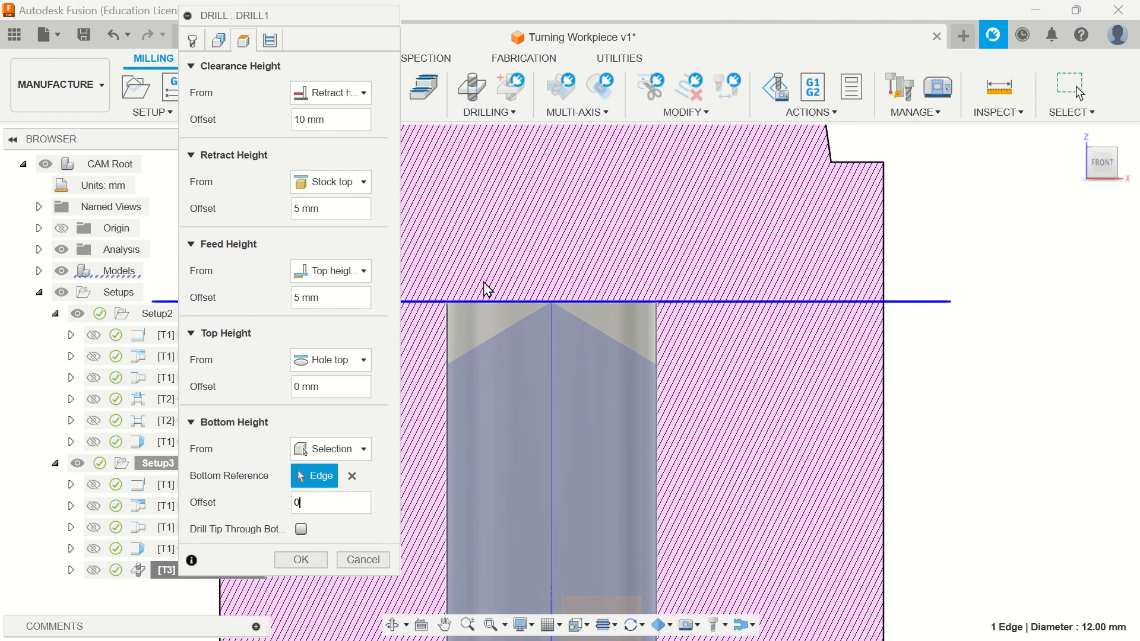
click(347, 449)
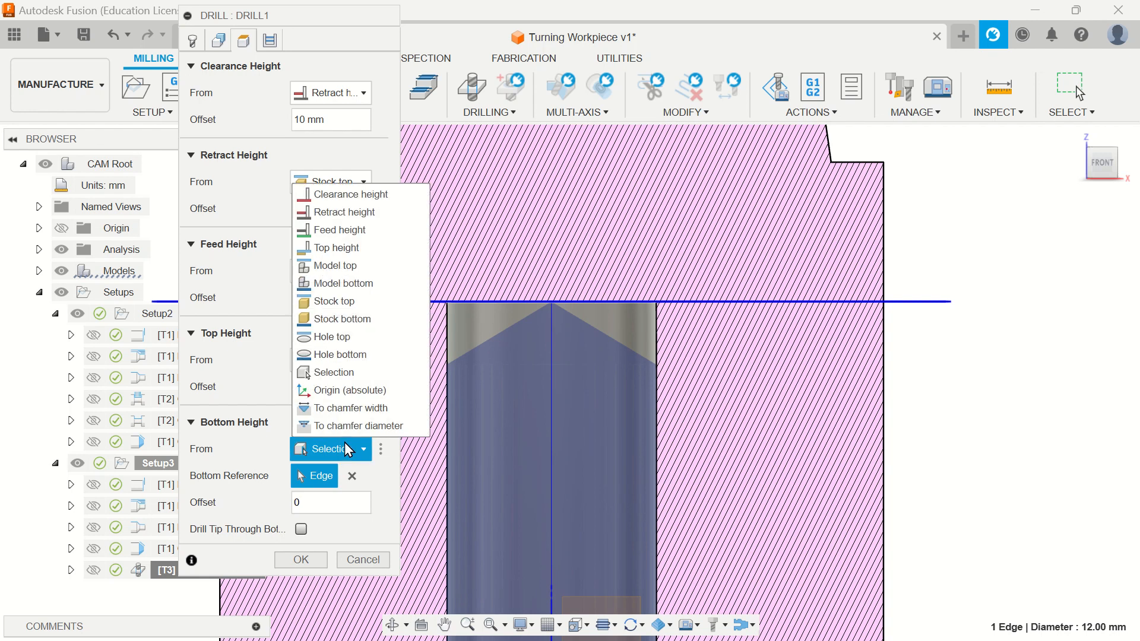
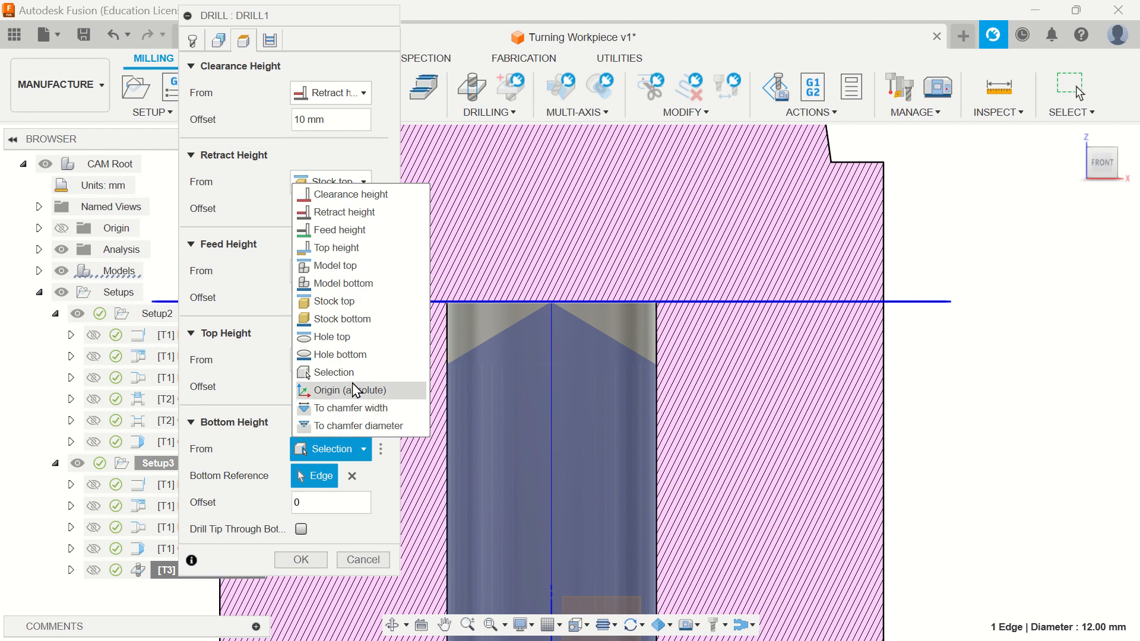
click(383, 488)
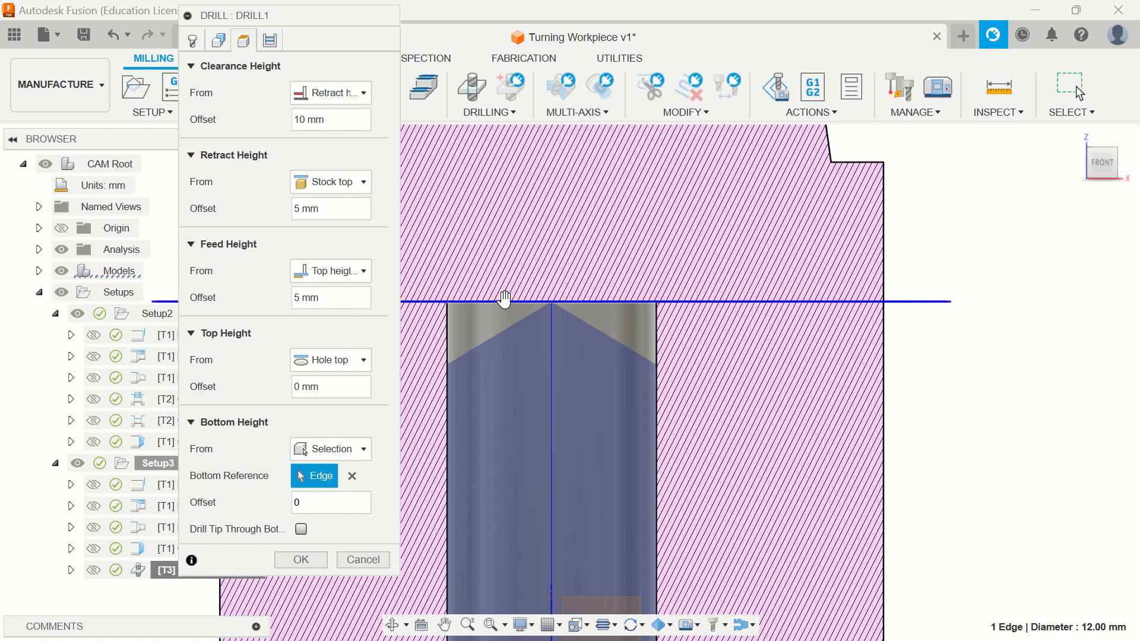
scroll(516, 297, down, 3)
scroll(645, 386, down, 1)
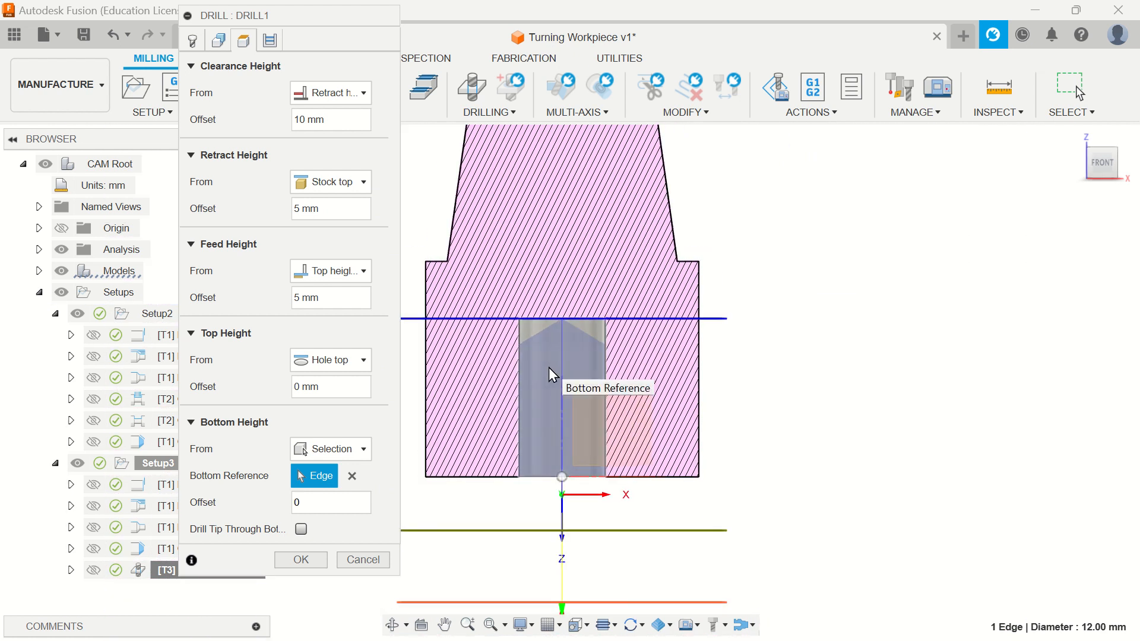
scroll(751, 318, up, 5)
scroll(752, 322, down, 6)
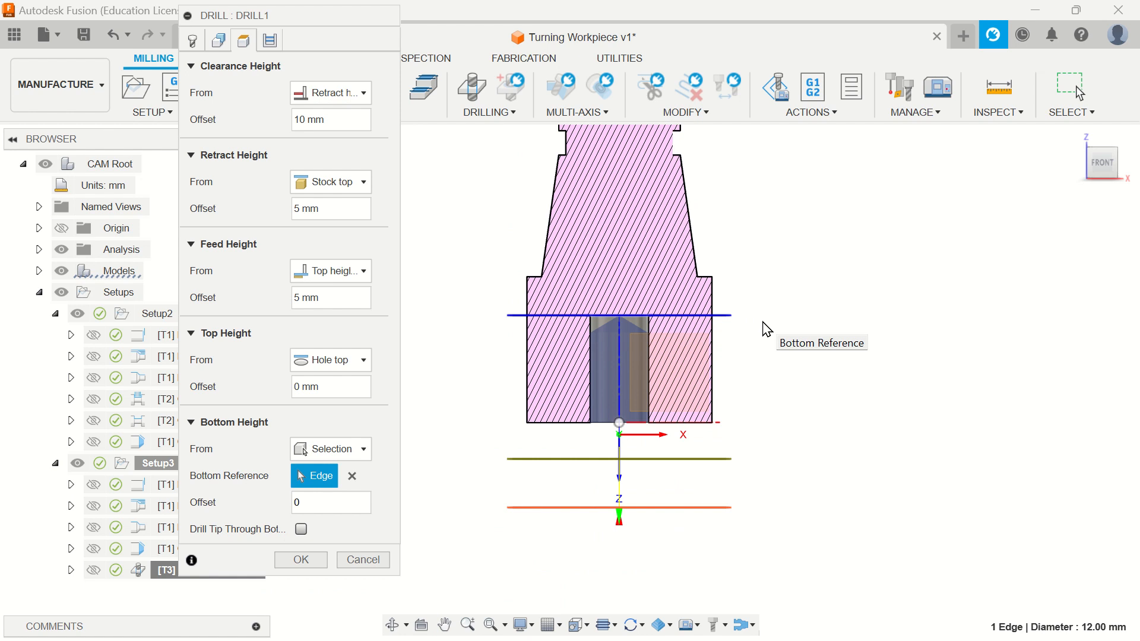
click(301, 559)
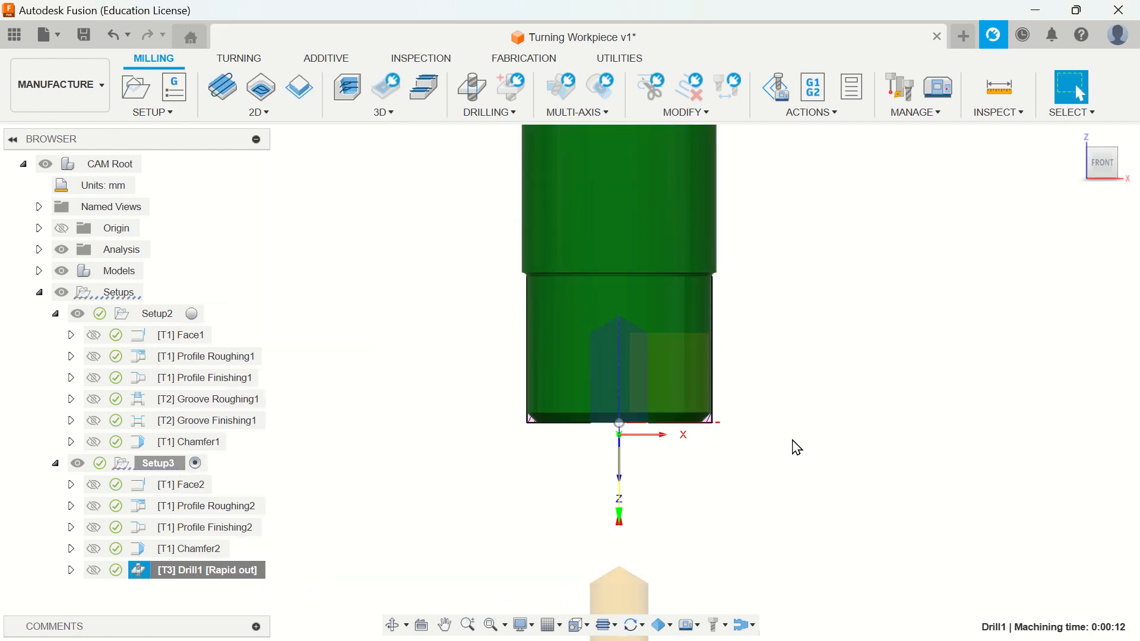
Switch to the Design workspace and edit the center hole feature to use an angled drill point instead of a flat one.
click(65, 95)
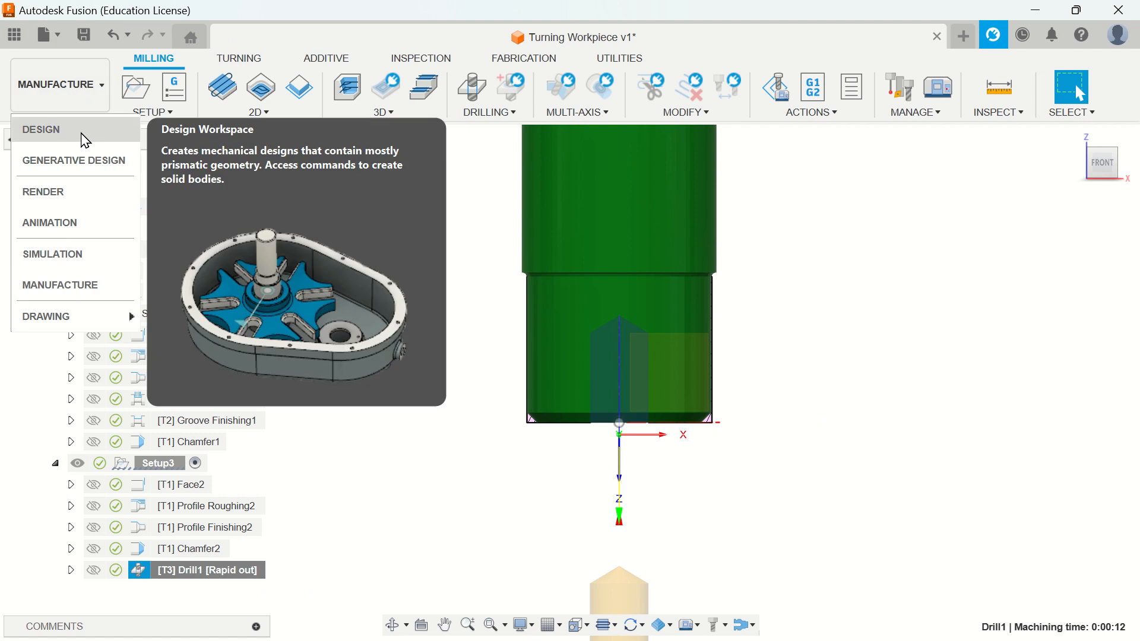
click(84, 131)
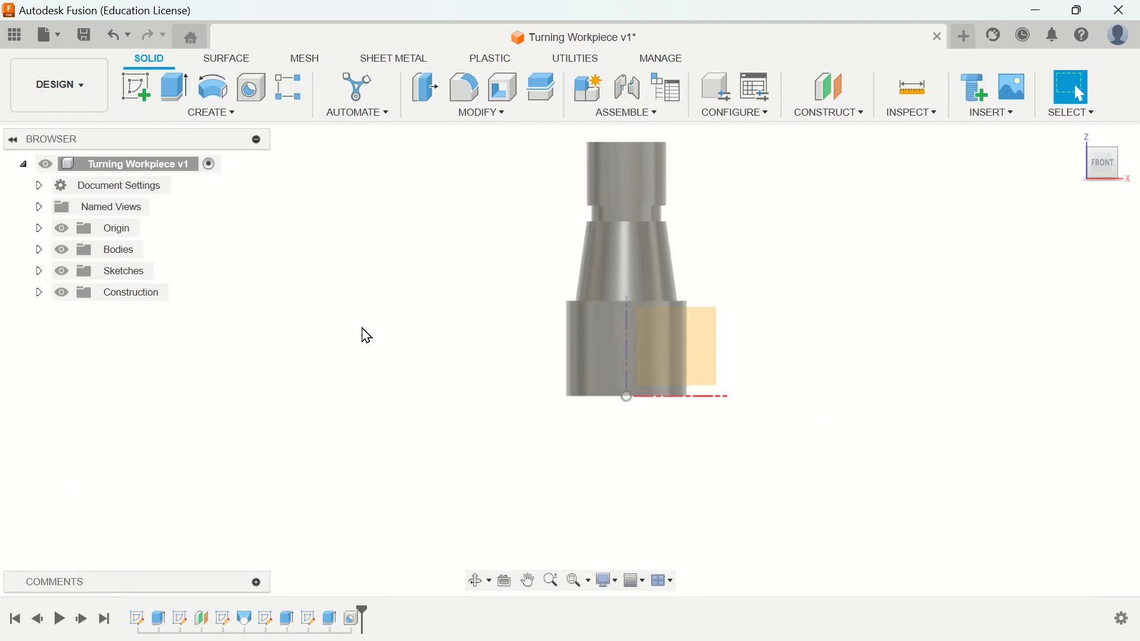
click(40, 250)
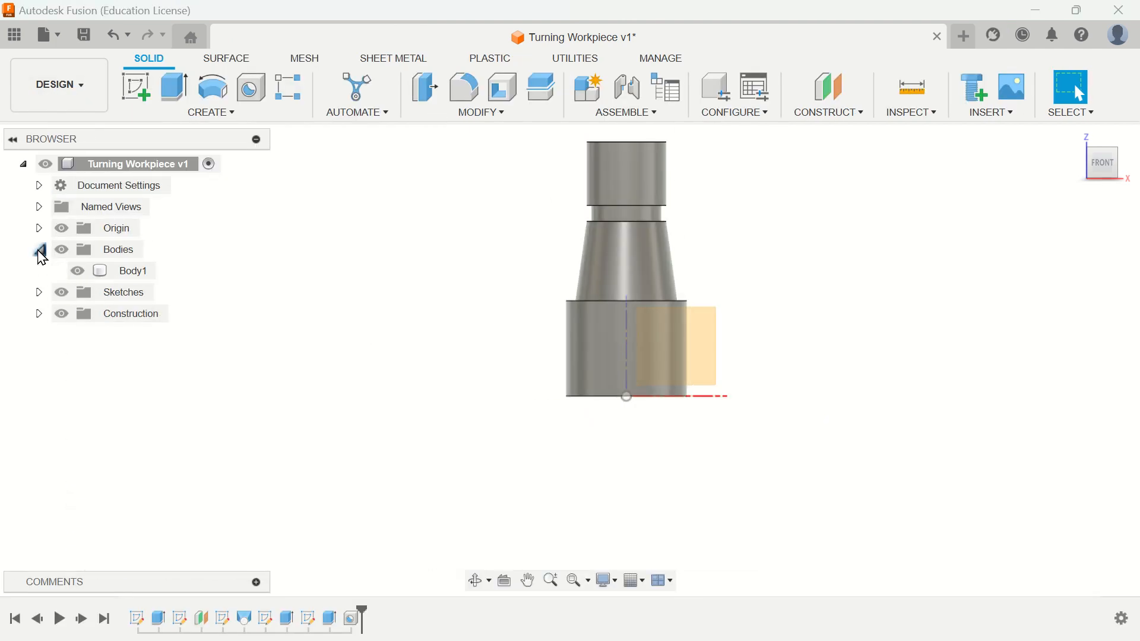
right_click(351, 620)
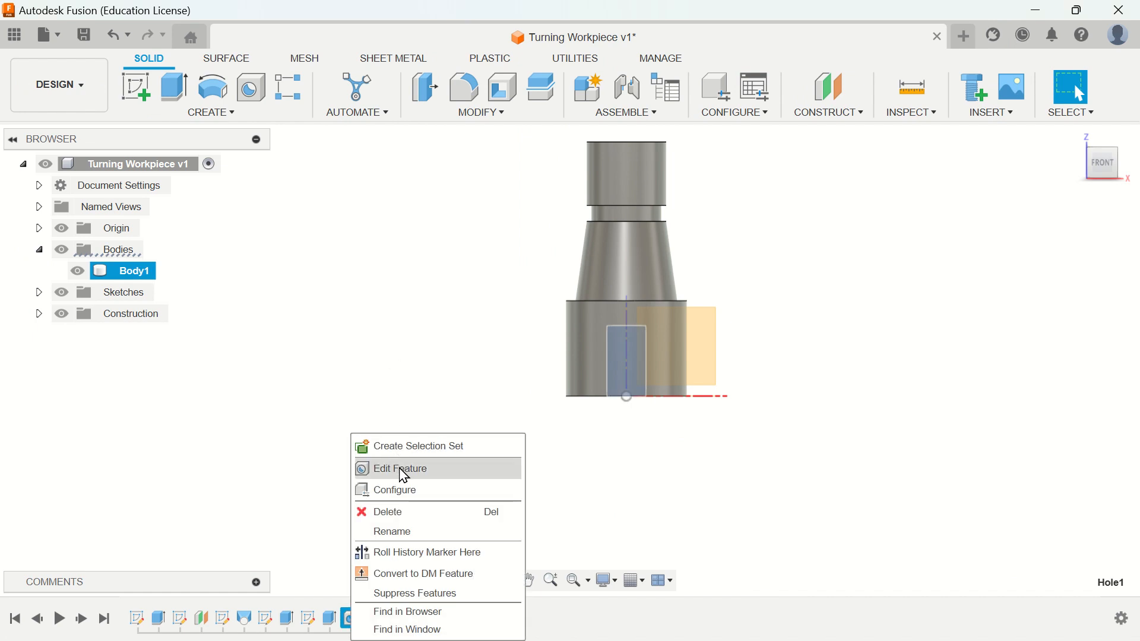
click(405, 469)
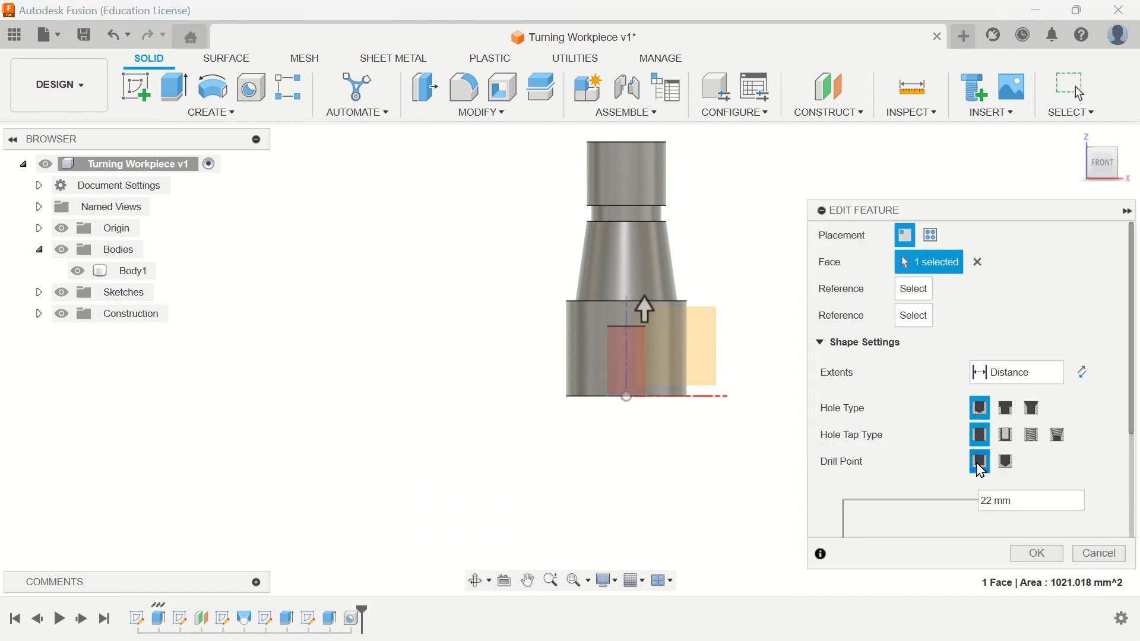
click(1007, 463)
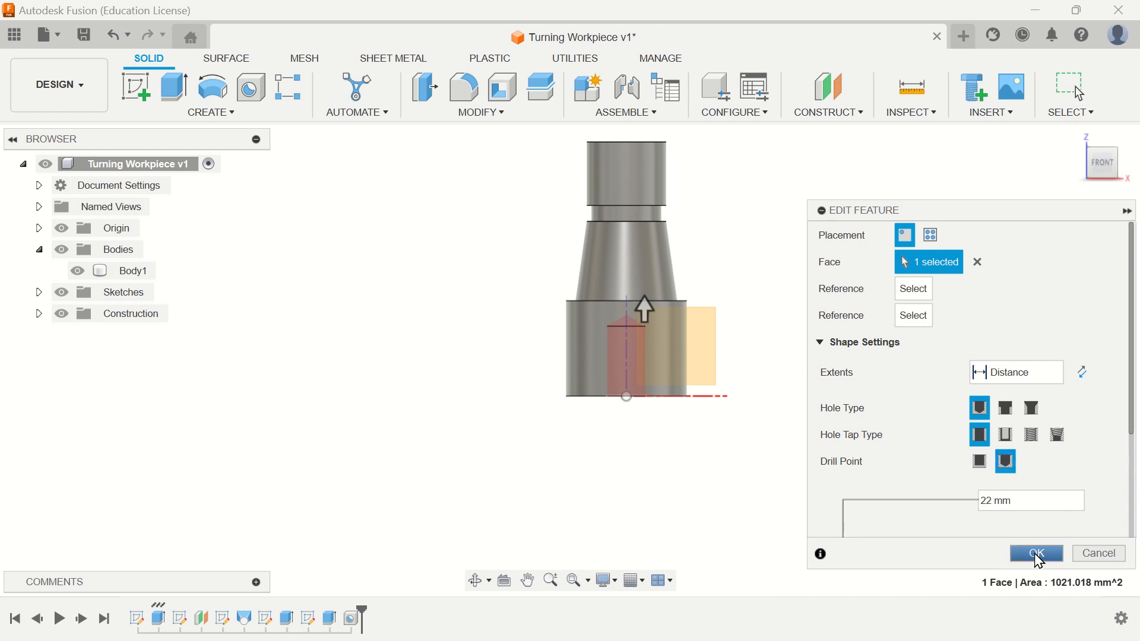
scroll(943, 508, down, 3)
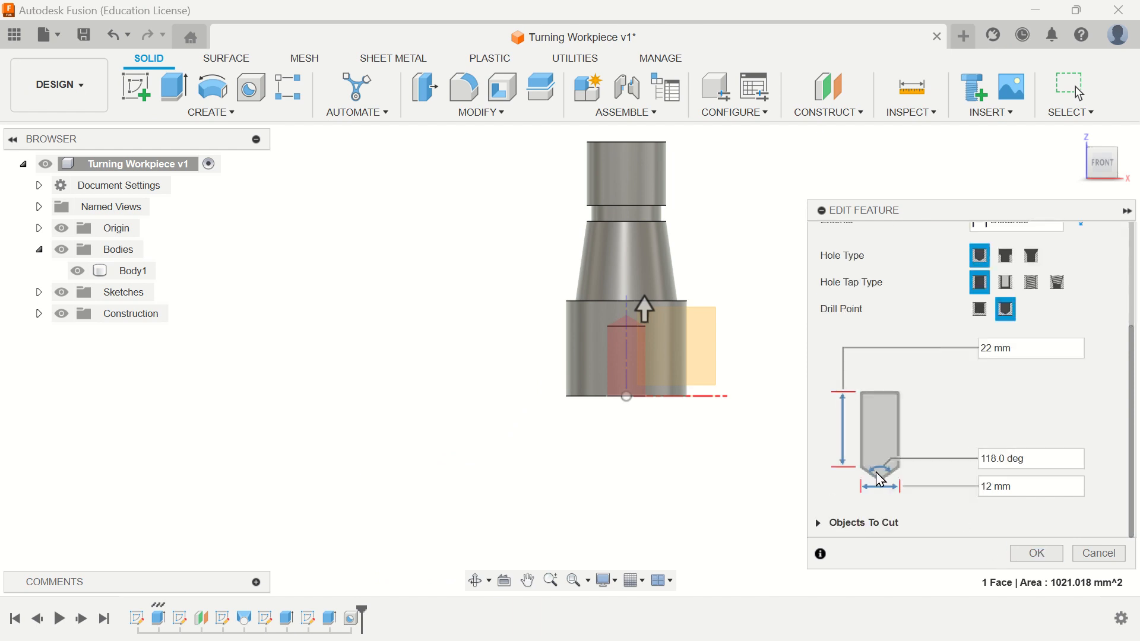
click(1036, 554)
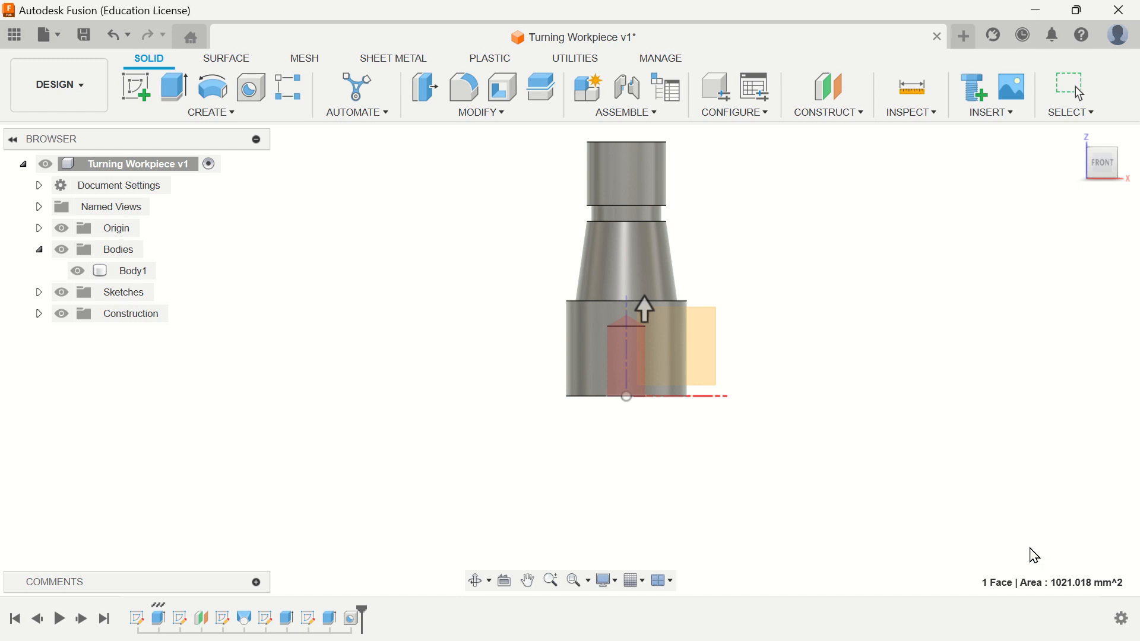
Return to the Manufacture workspace with the sectioned center hole in close view.
click(56, 95)
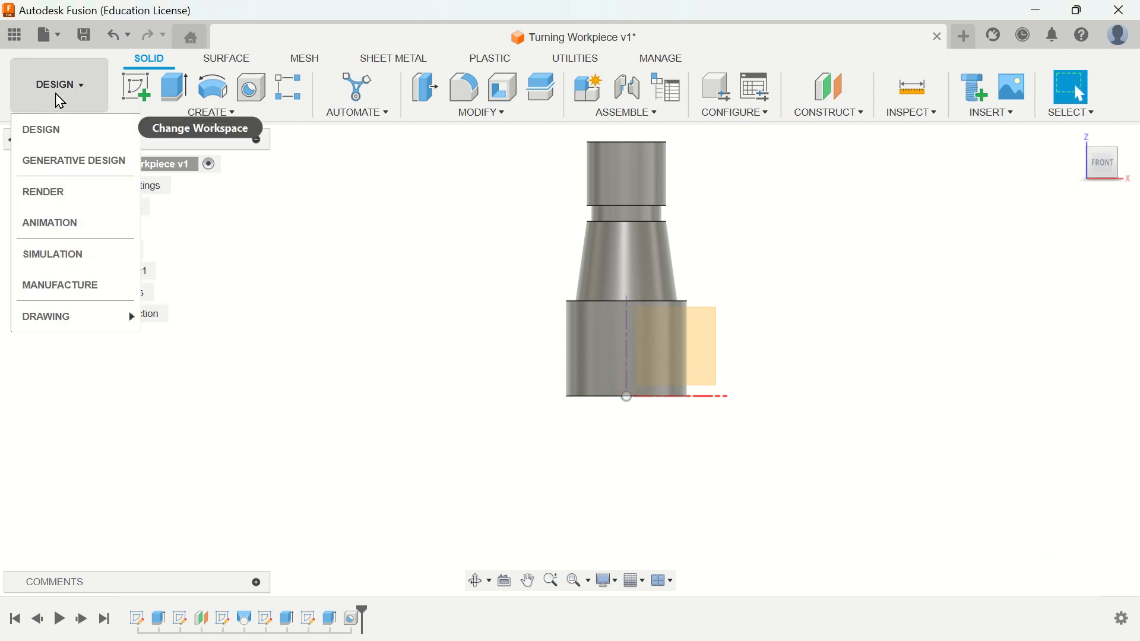
mouse_move(62, 307)
click(62, 287)
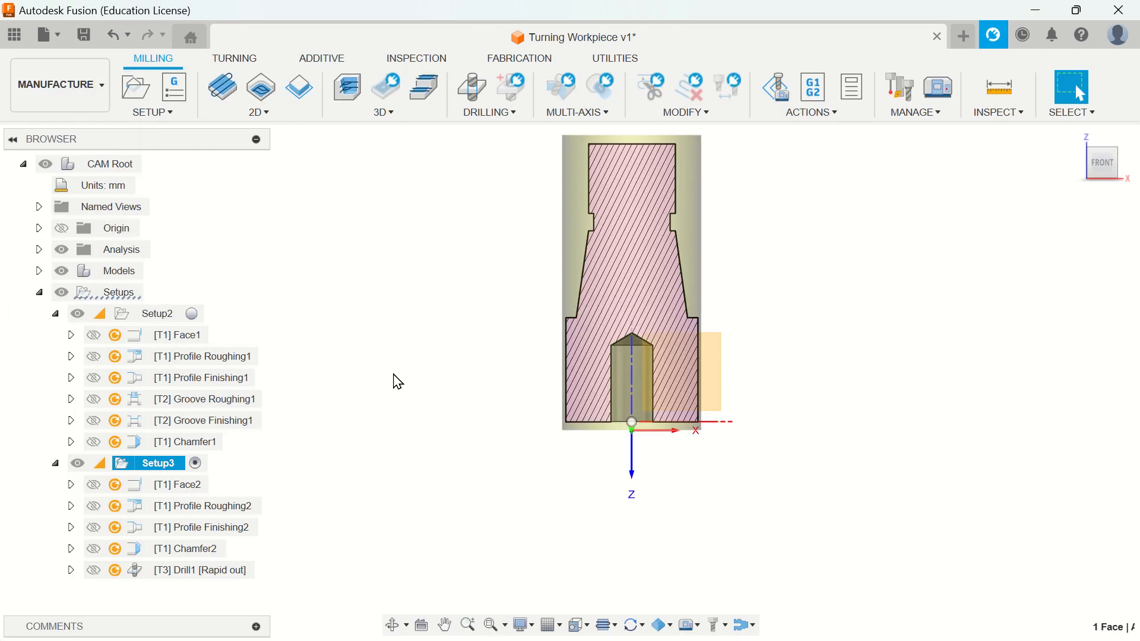
scroll(631, 404, up, 5)
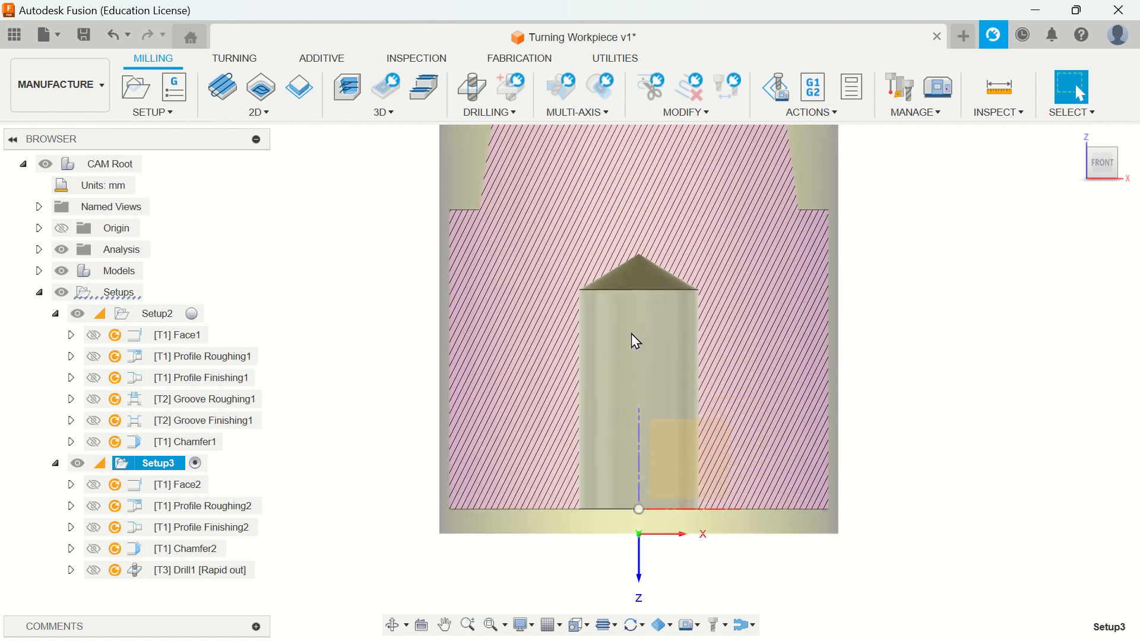
Measure the distance from the edge at the base of the hole's conical tip to the X axis at the lower end face, and close the measurement.
click(998, 95)
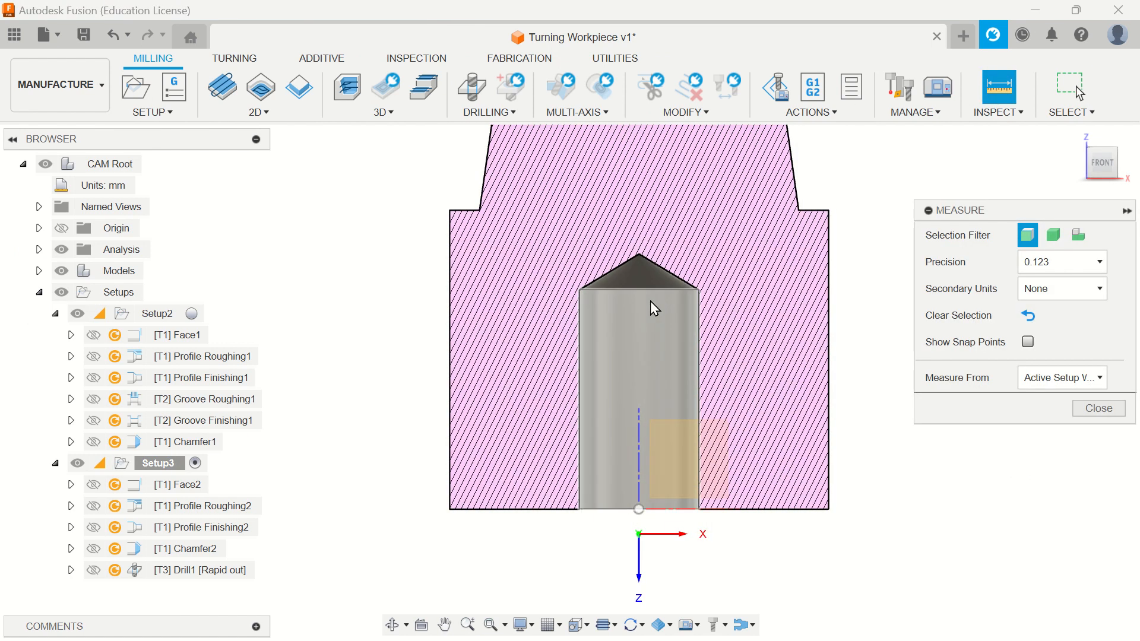
click(650, 289)
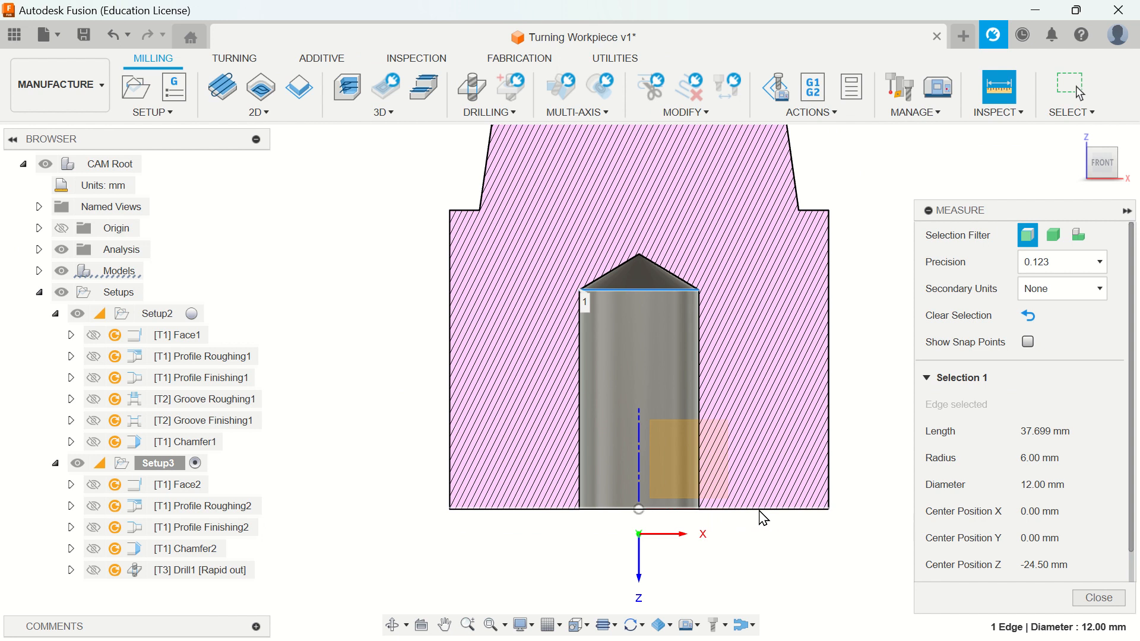
click(685, 521)
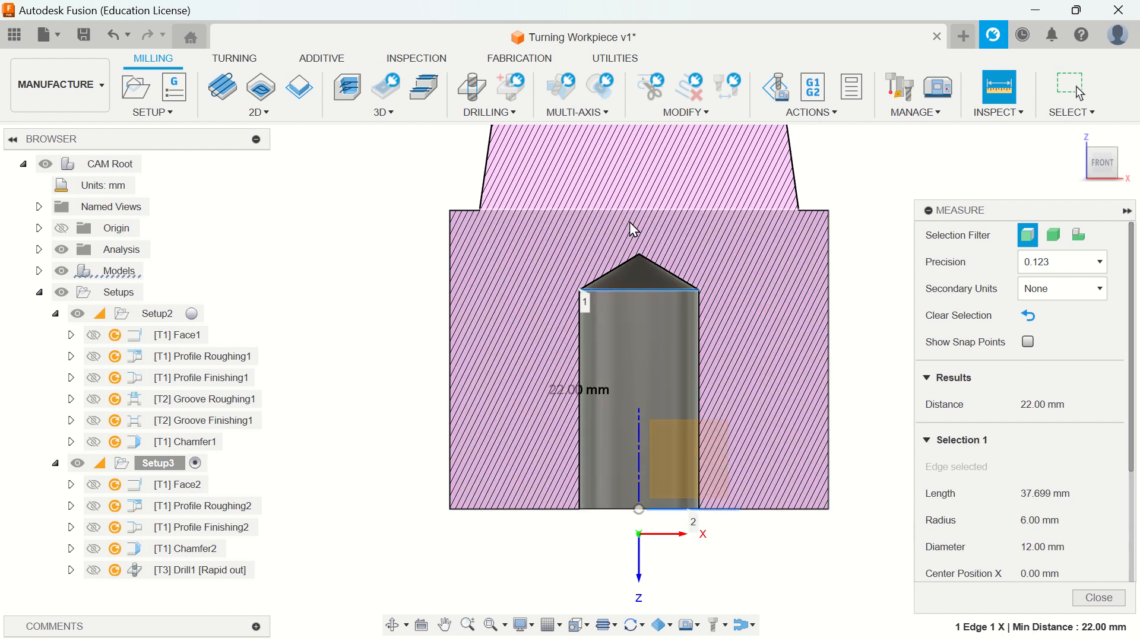
click(1097, 599)
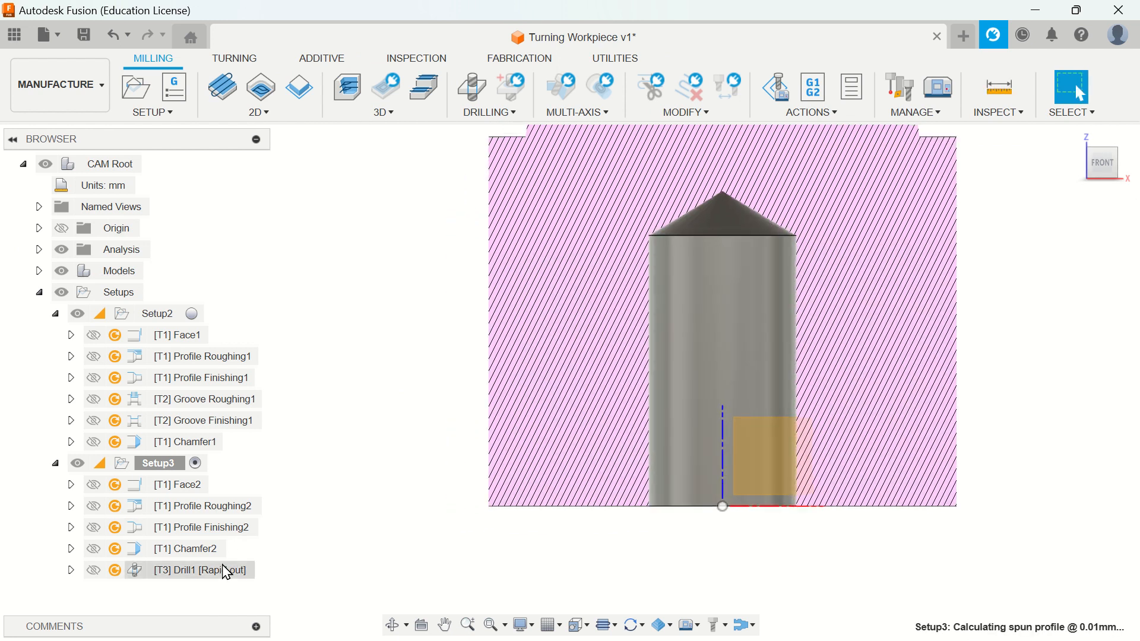
Simulate Drill1 to compare the drilled depth with the hole's new conical end, and exit the simulation.
click(223, 569)
right_click(224, 570)
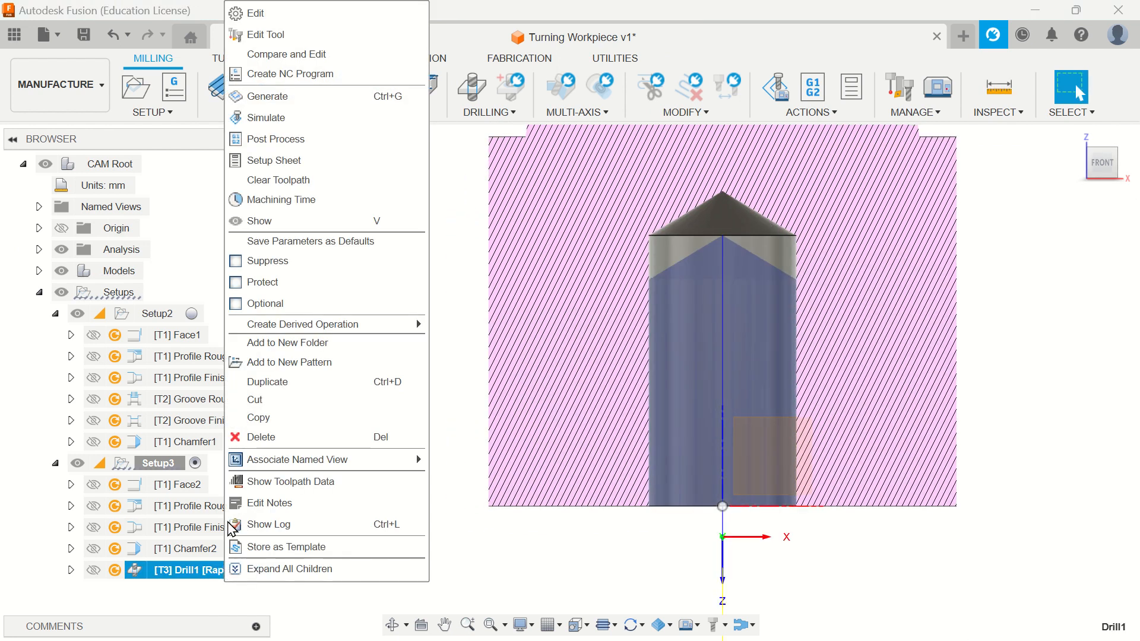
click(284, 119)
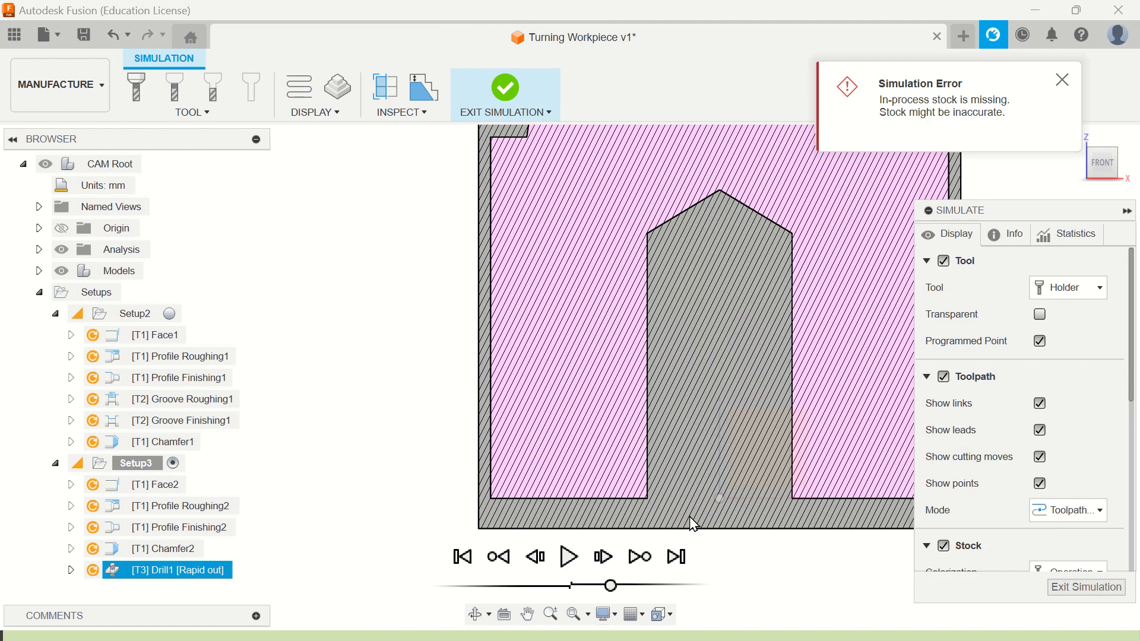
scroll(690, 515, down, 3)
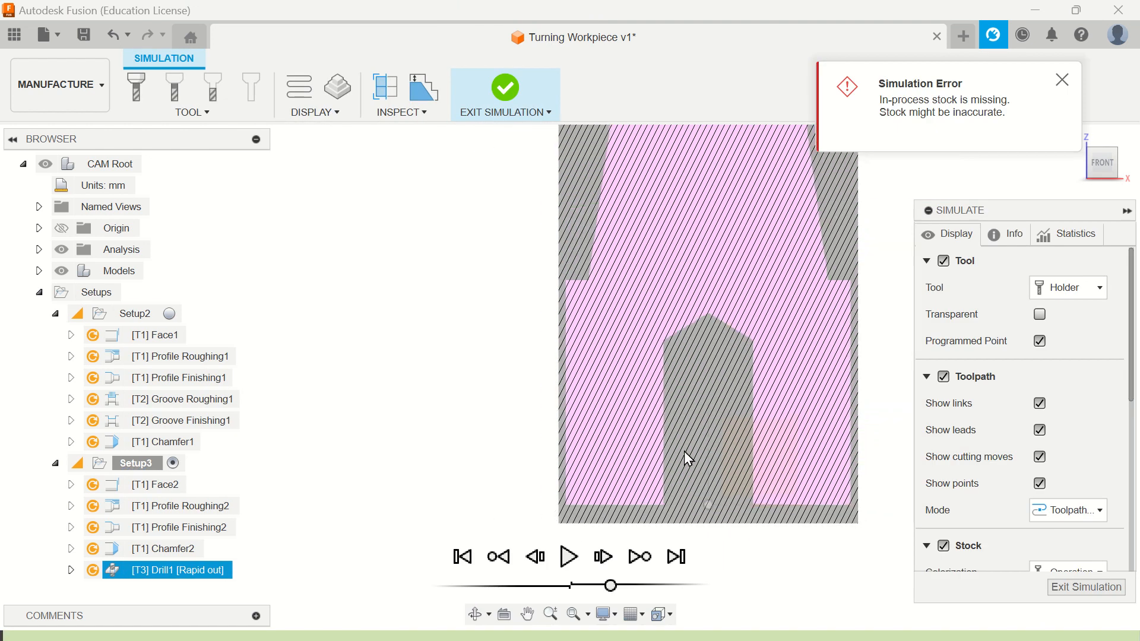
click(571, 563)
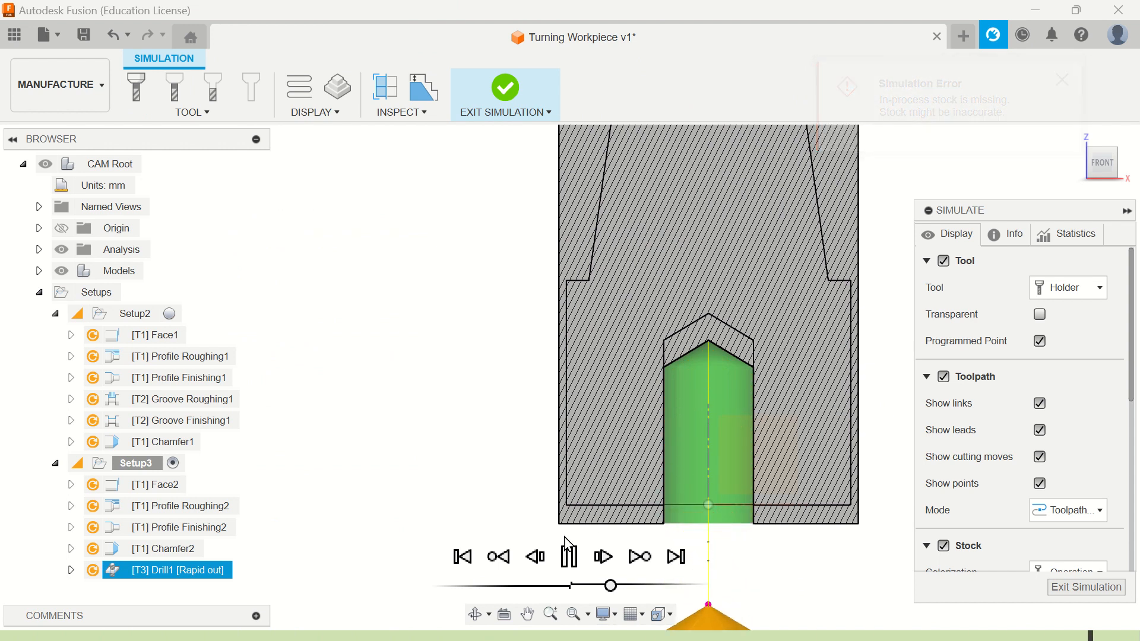
click(1107, 593)
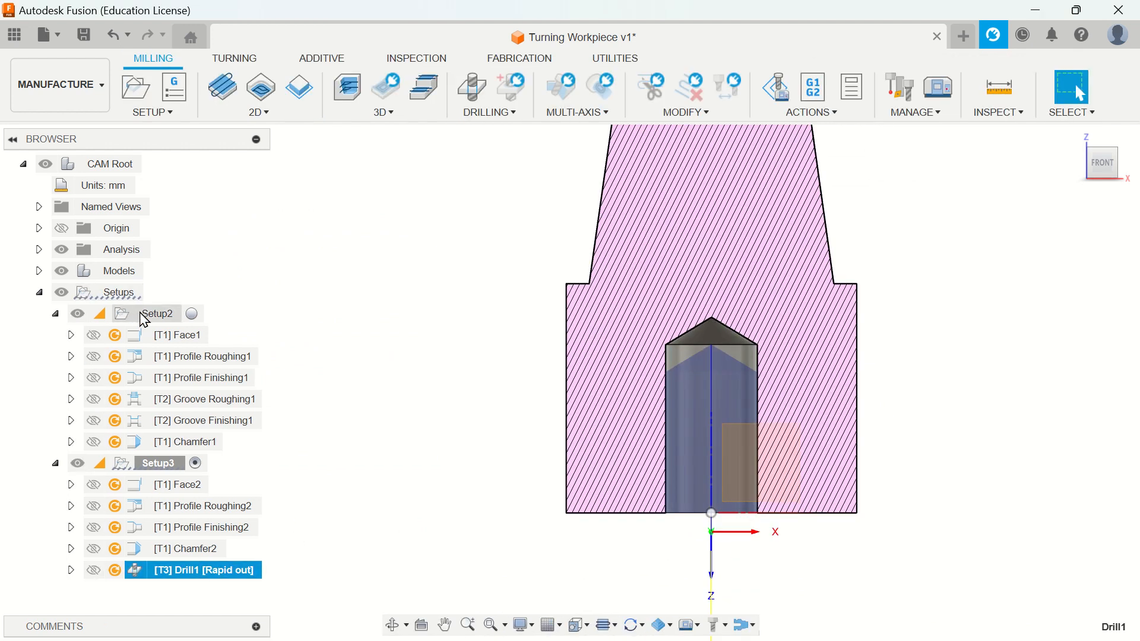
Regenerate all toolpaths in Setup2 and Setup3 to bring both setups up to date with the modified hole.
right_click(144, 313)
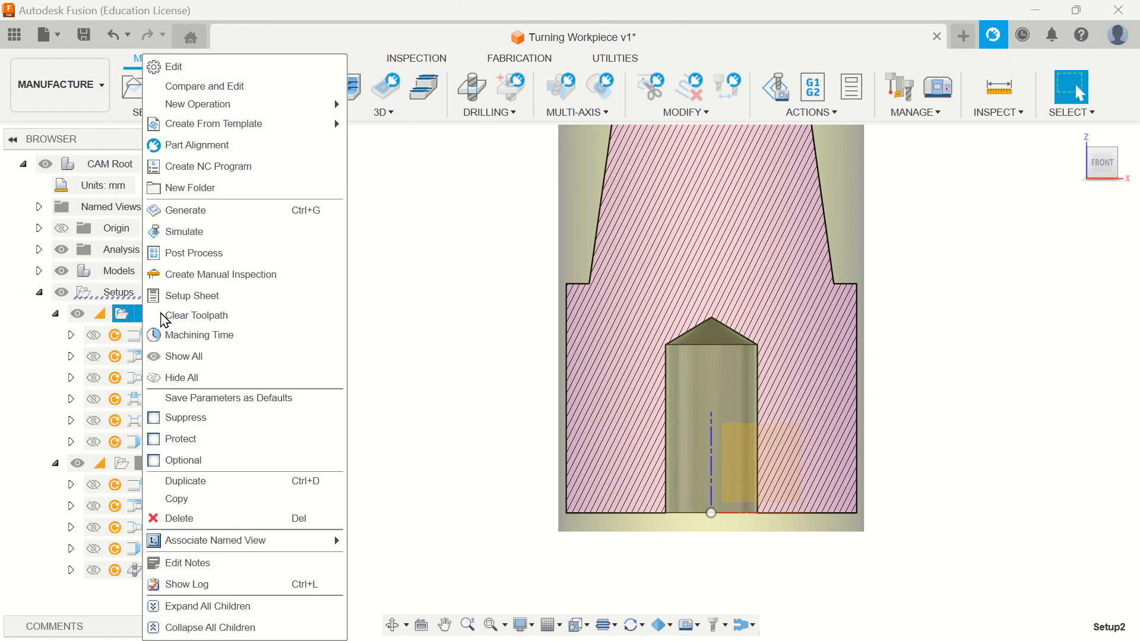
click(198, 211)
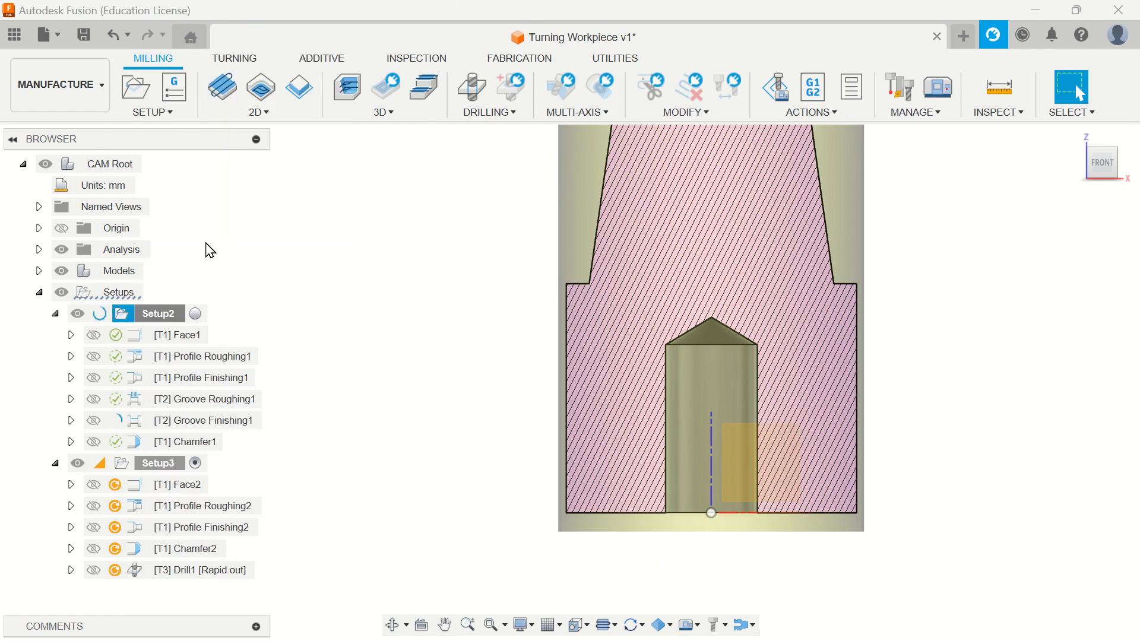
right_click(171, 469)
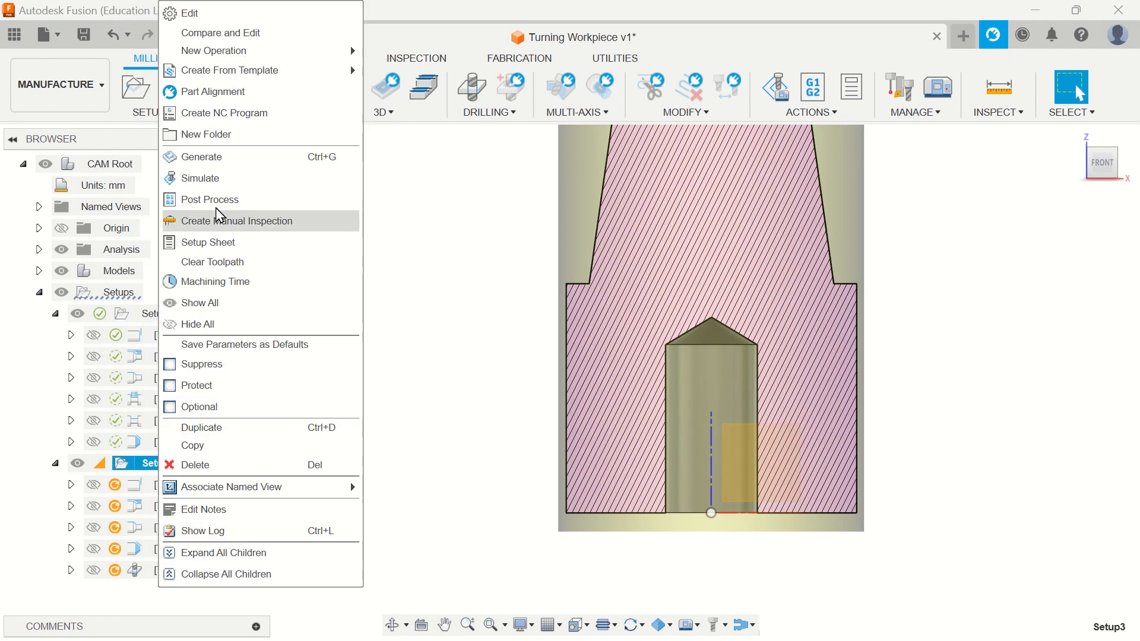
click(223, 162)
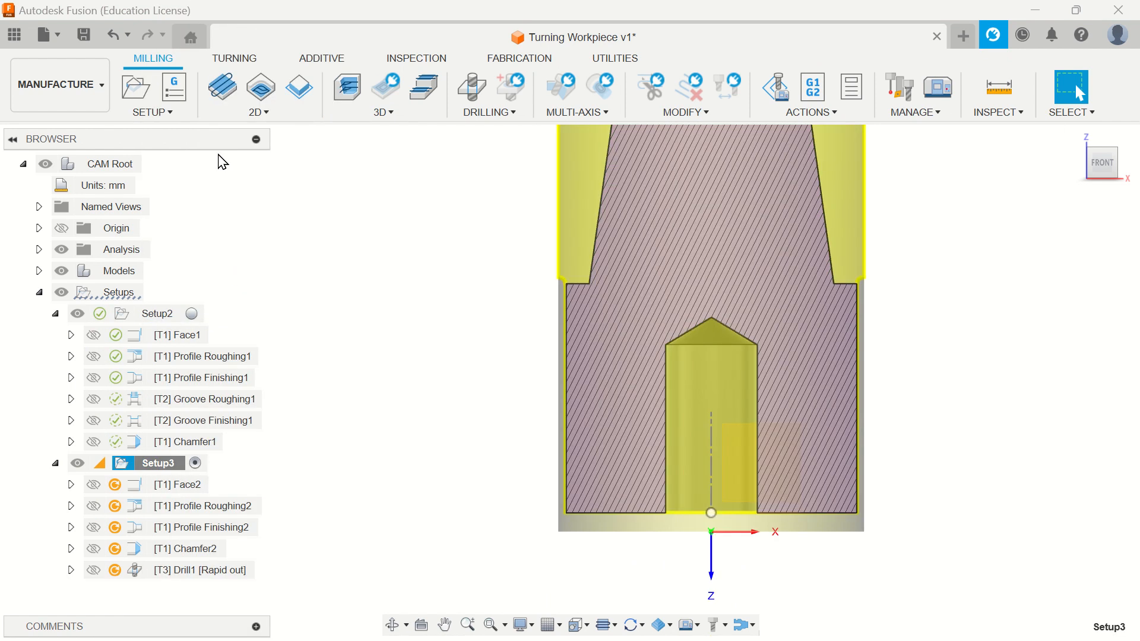
Edit Drill1, clear its missing reference selections, and try Hole bottom as the bottom height reference.
right_click(217, 571)
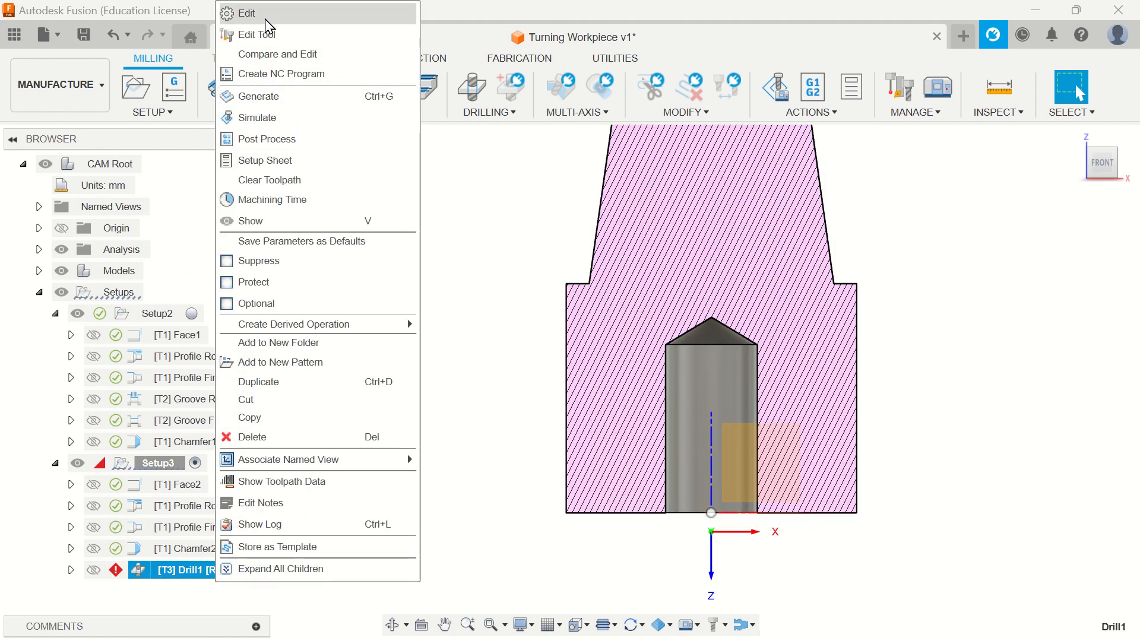
click(265, 18)
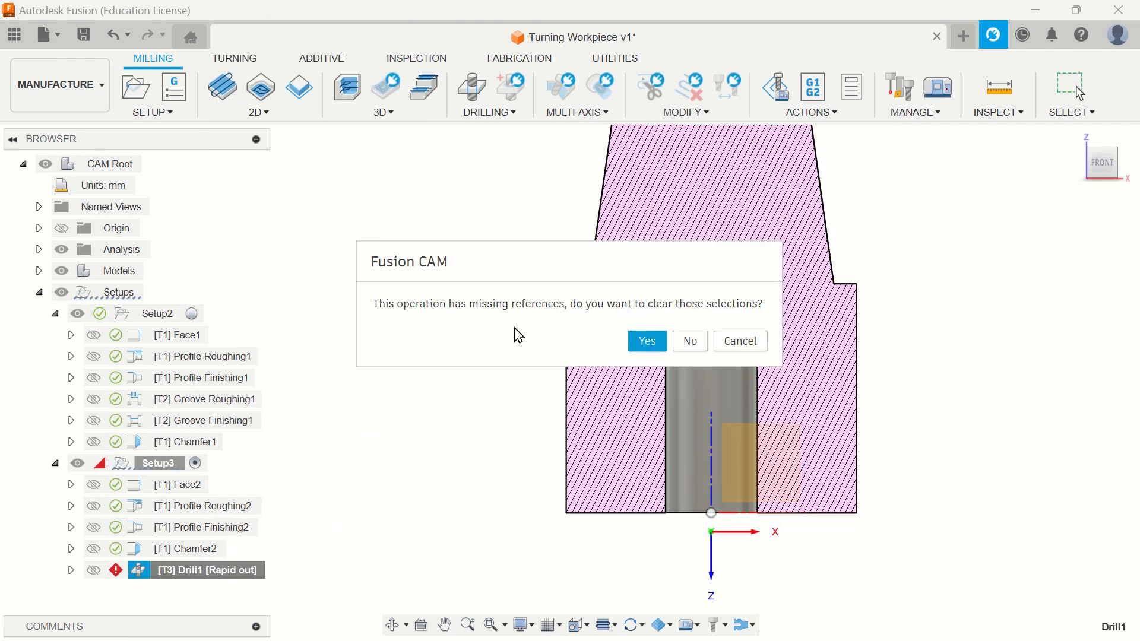
click(647, 341)
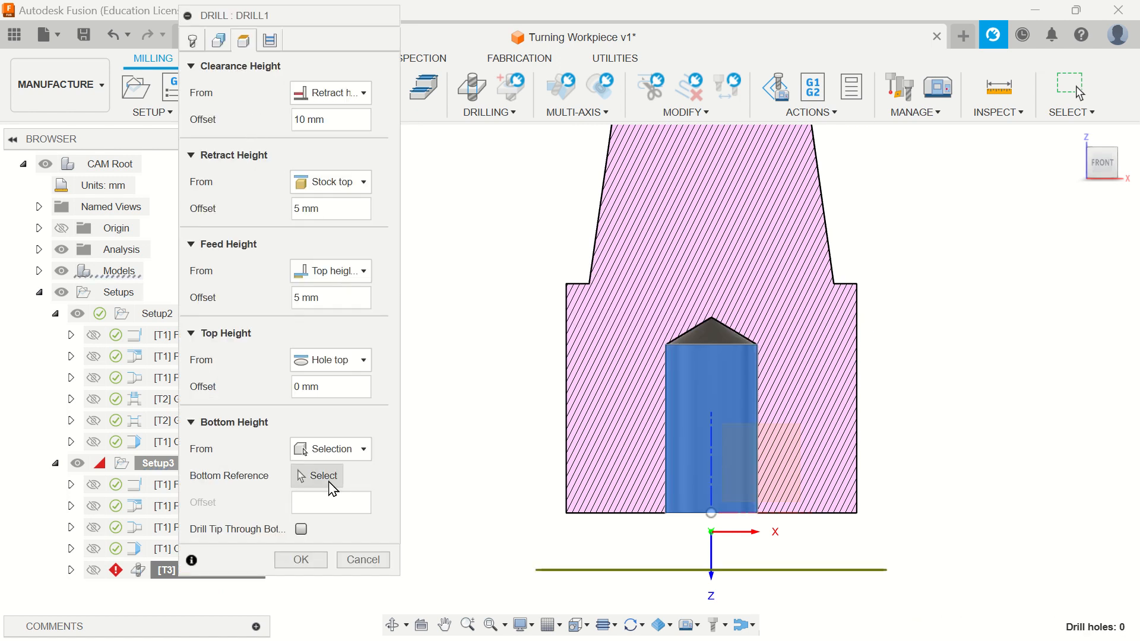
click(334, 446)
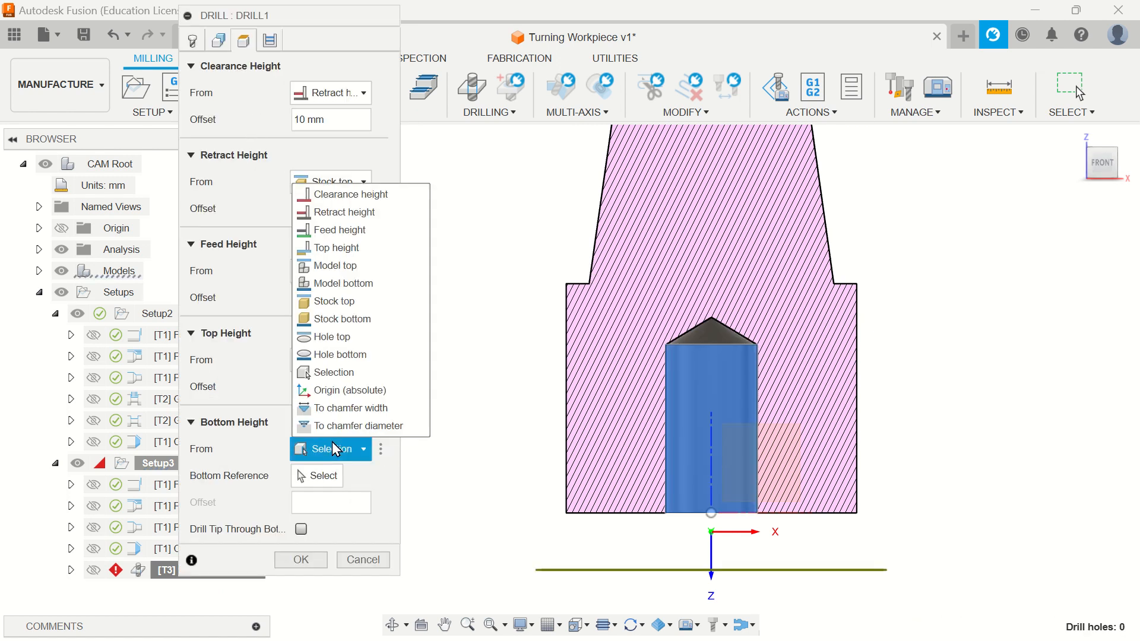
click(344, 354)
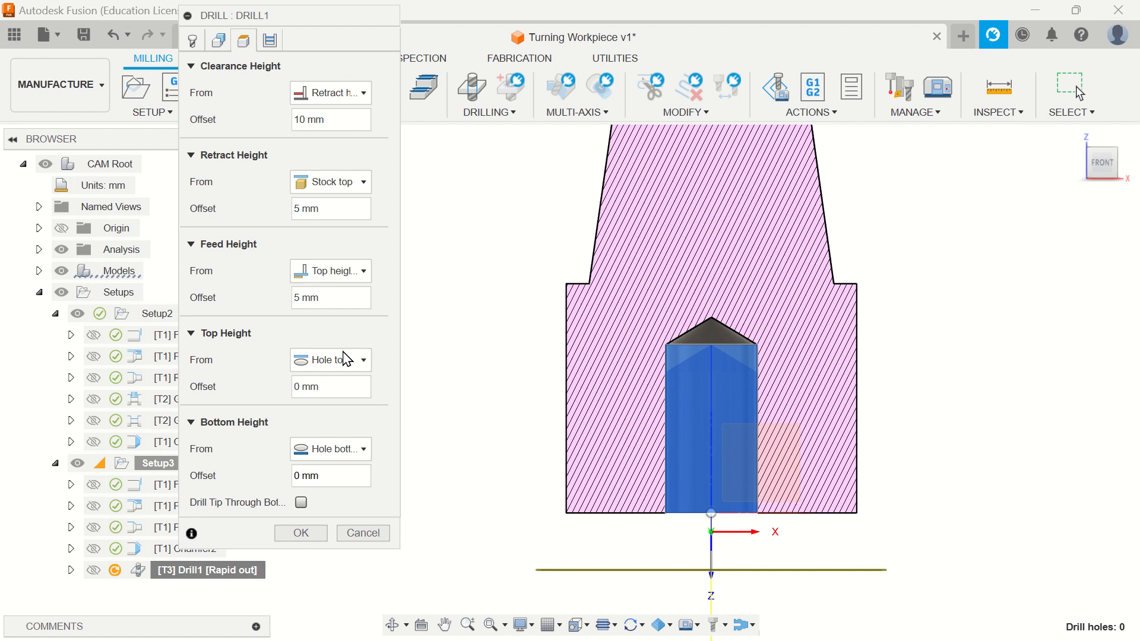
Set Drill1's bottom height from a selection, using the conical face at the hole's end as reference, and apply the operation.
click(325, 448)
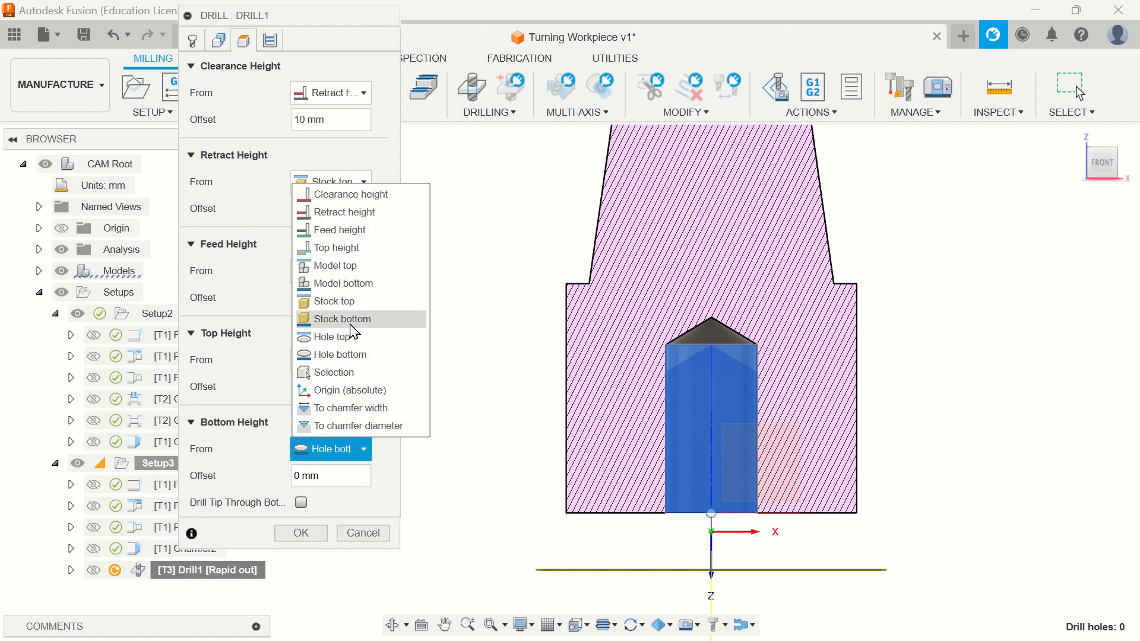
click(354, 372)
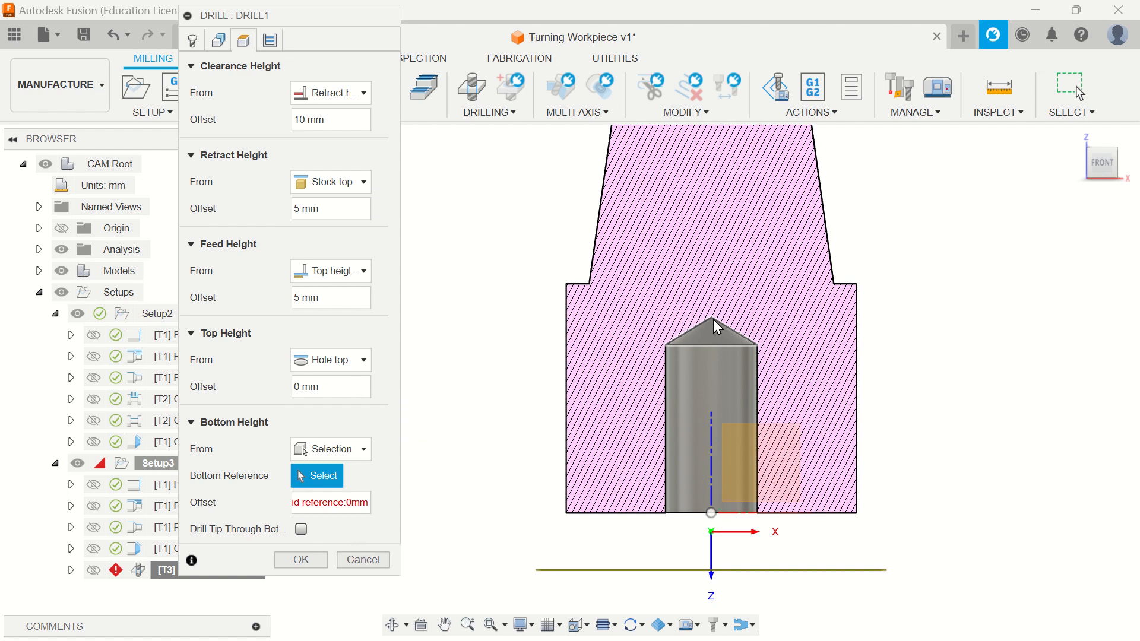
click(718, 322)
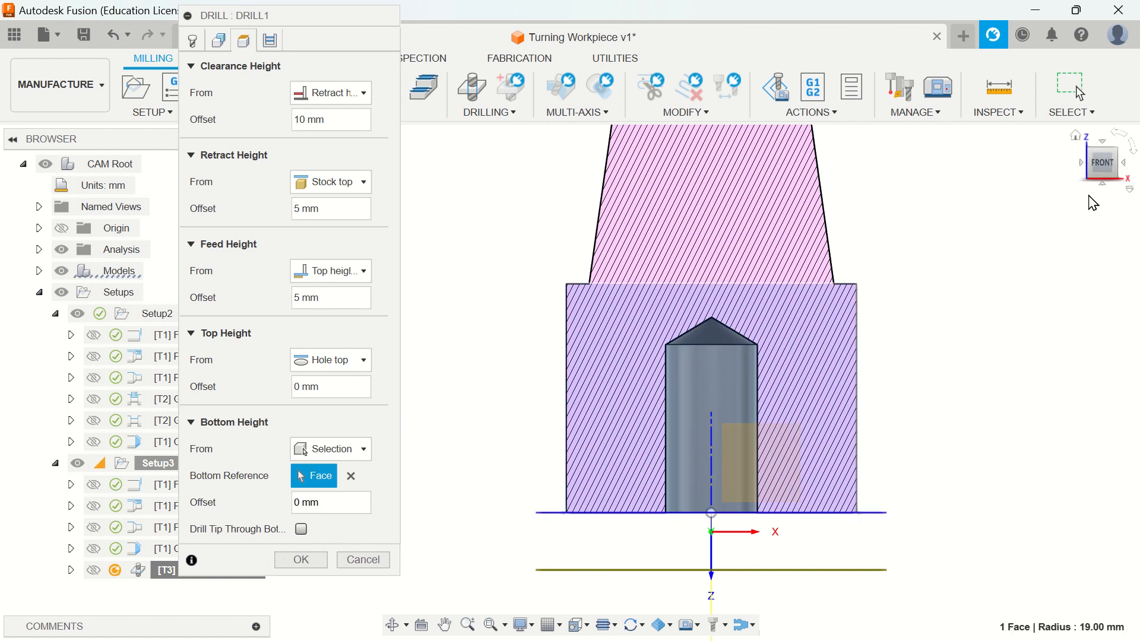
click(1118, 185)
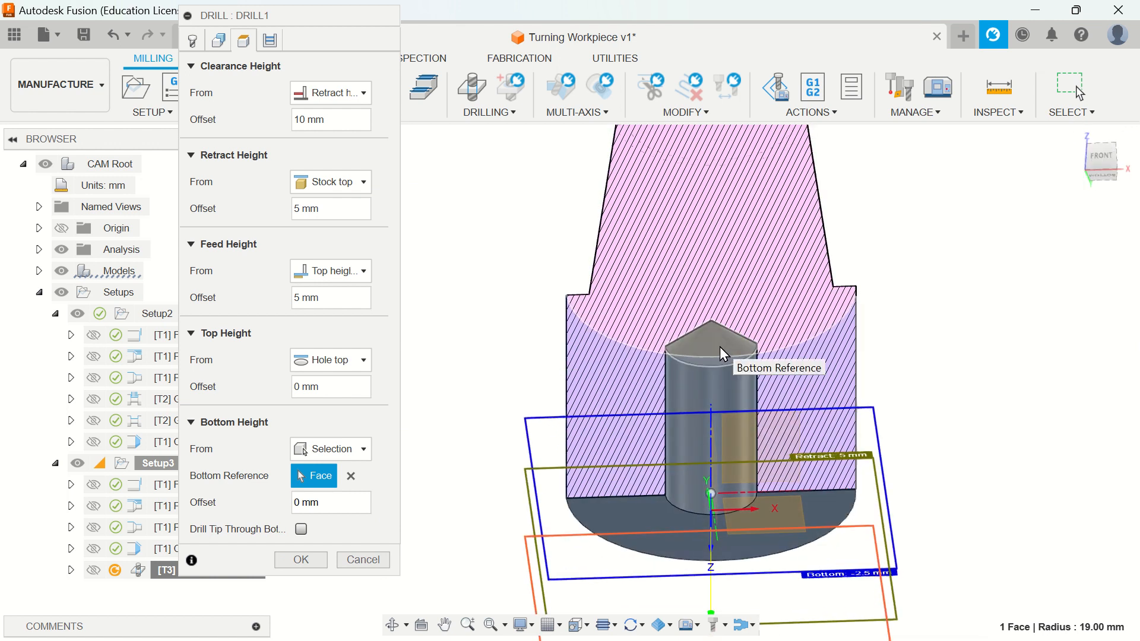
scroll(720, 346, up, 2)
scroll(720, 347, up, 1)
scroll(650, 432, down, 4)
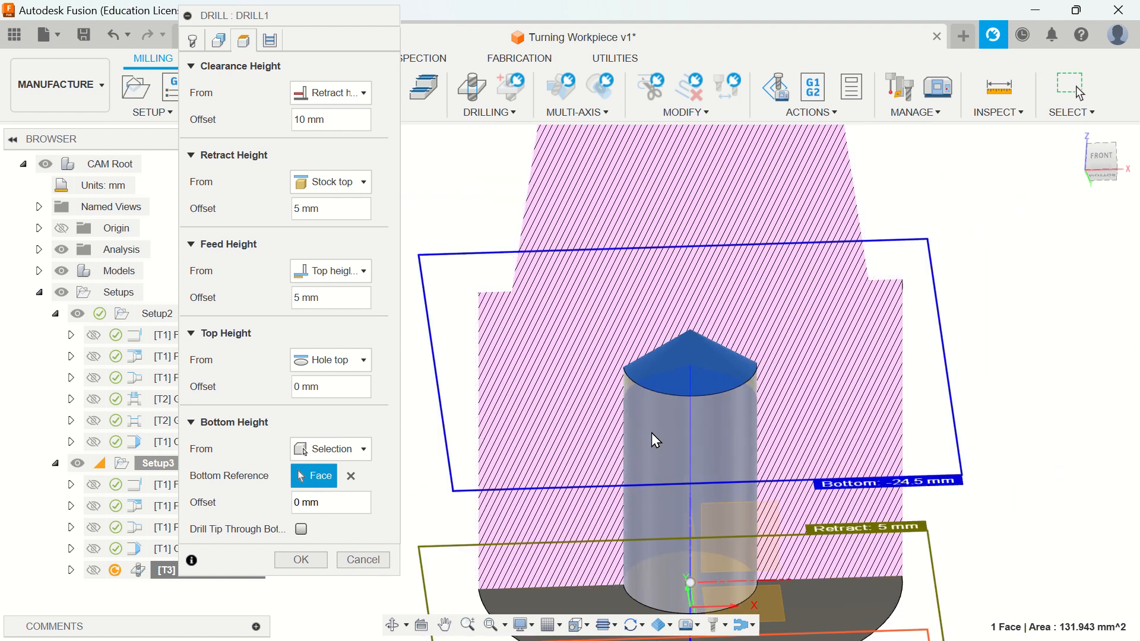
click(1099, 159)
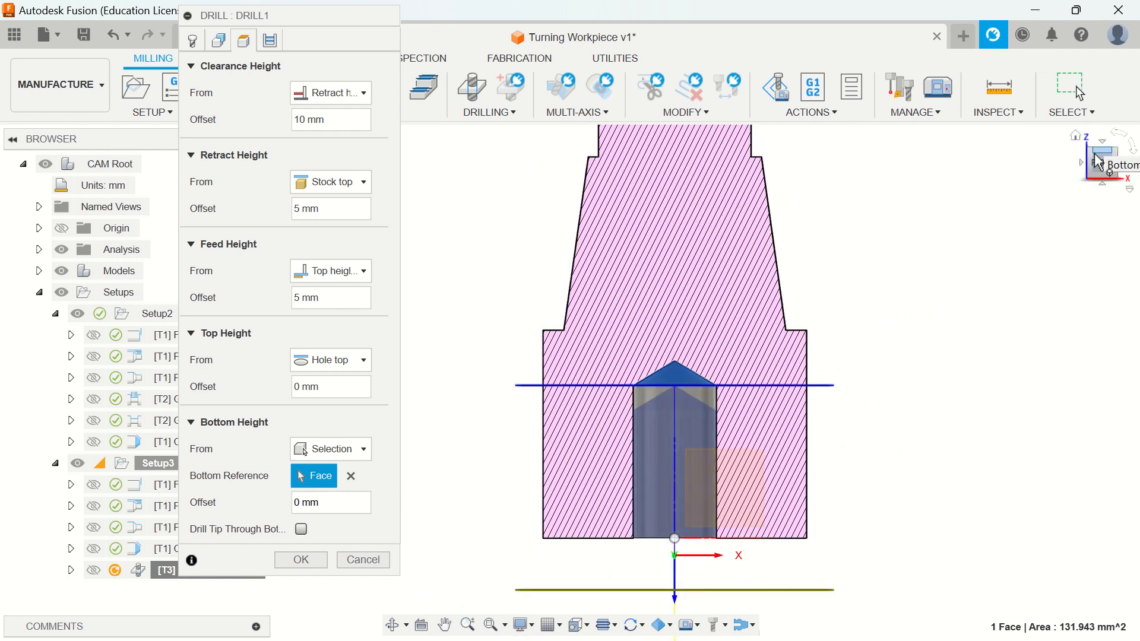
click(301, 560)
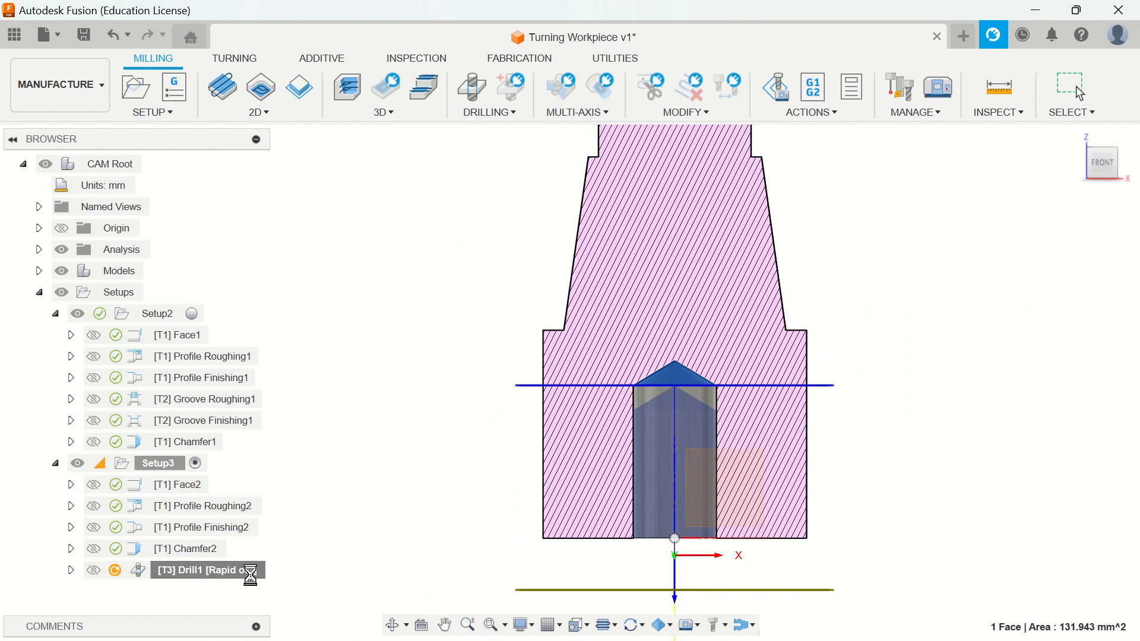
Simulate Drill1 to check whether the drill reaches the hole's conical end, and exit the simulation.
right_click(265, 571)
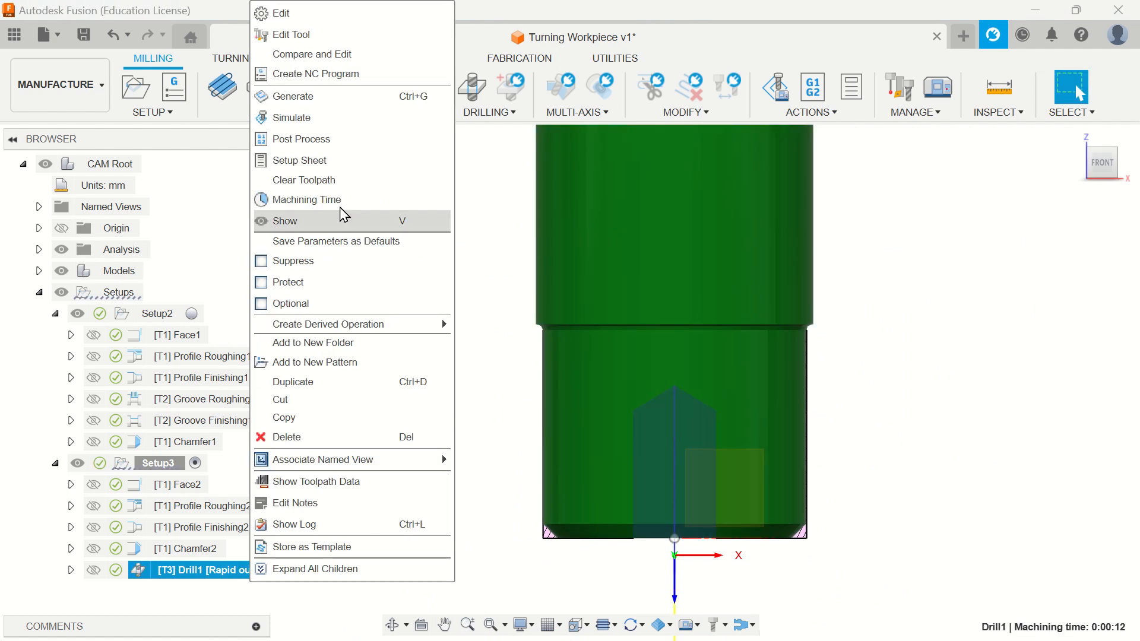
click(311, 127)
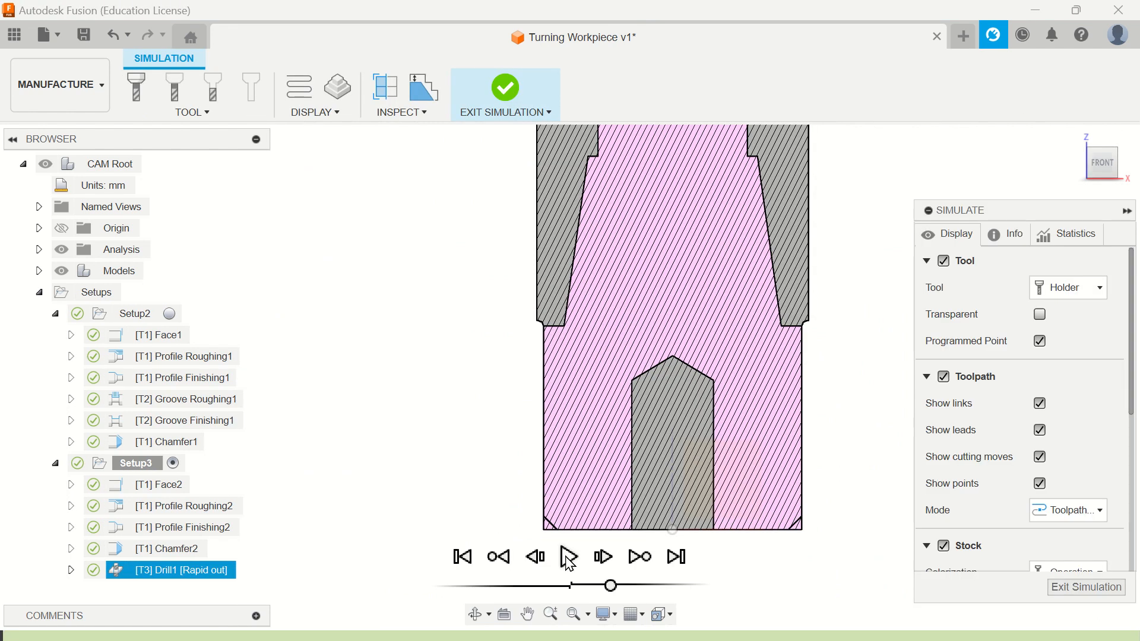
click(568, 558)
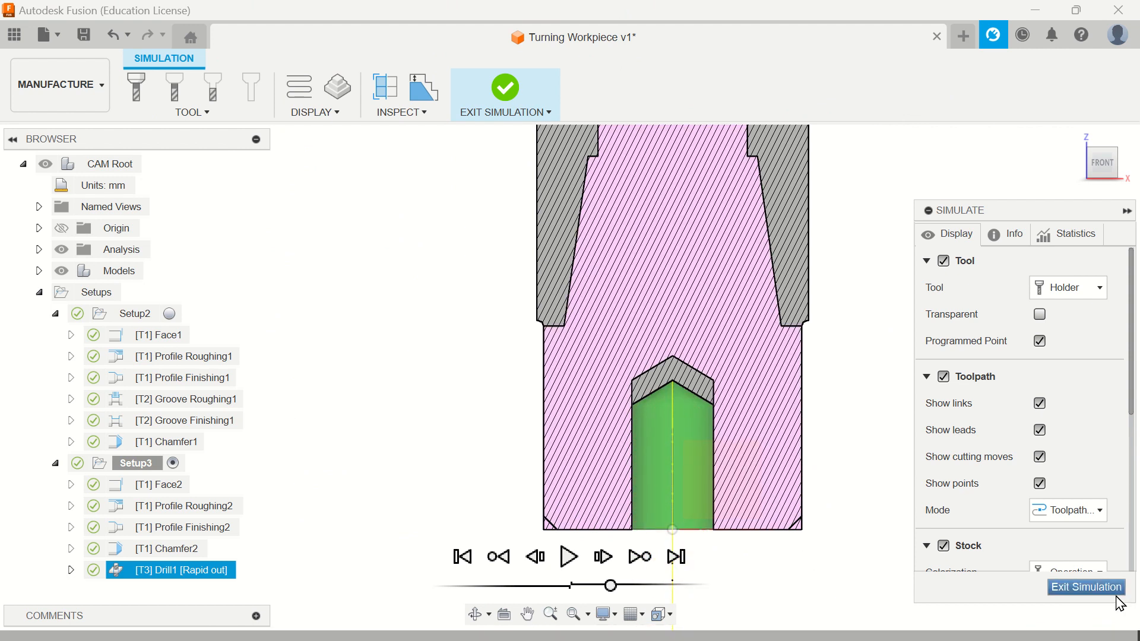
click(1117, 597)
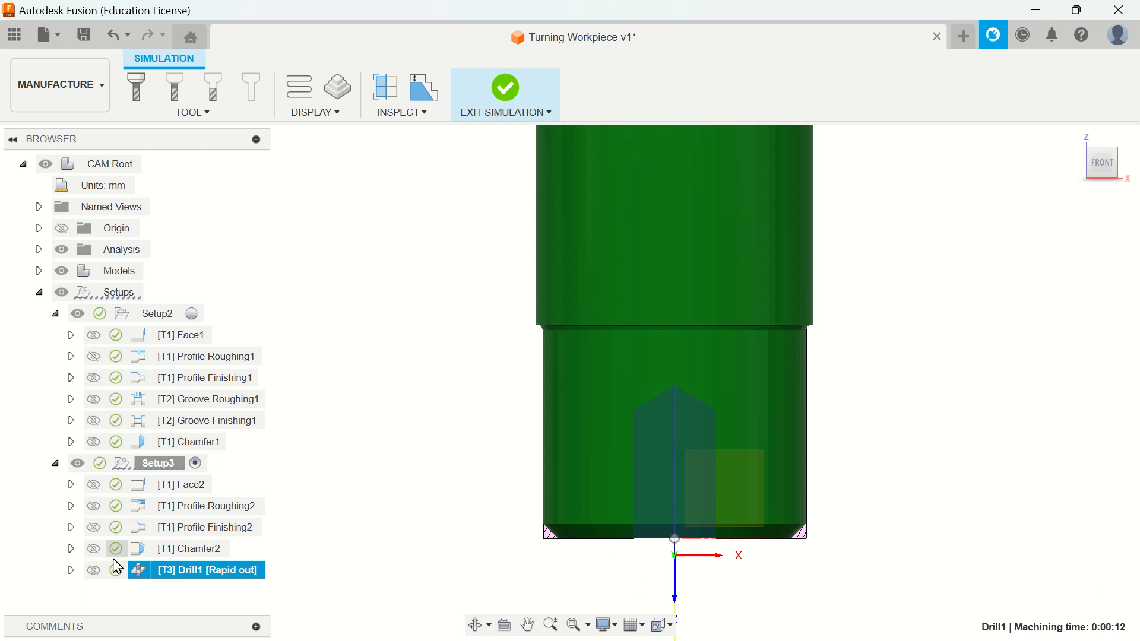
Edit Drill1's heights to enable Drill Tip Through Bottom, and apply the change.
right_click(254, 570)
click(273, 13)
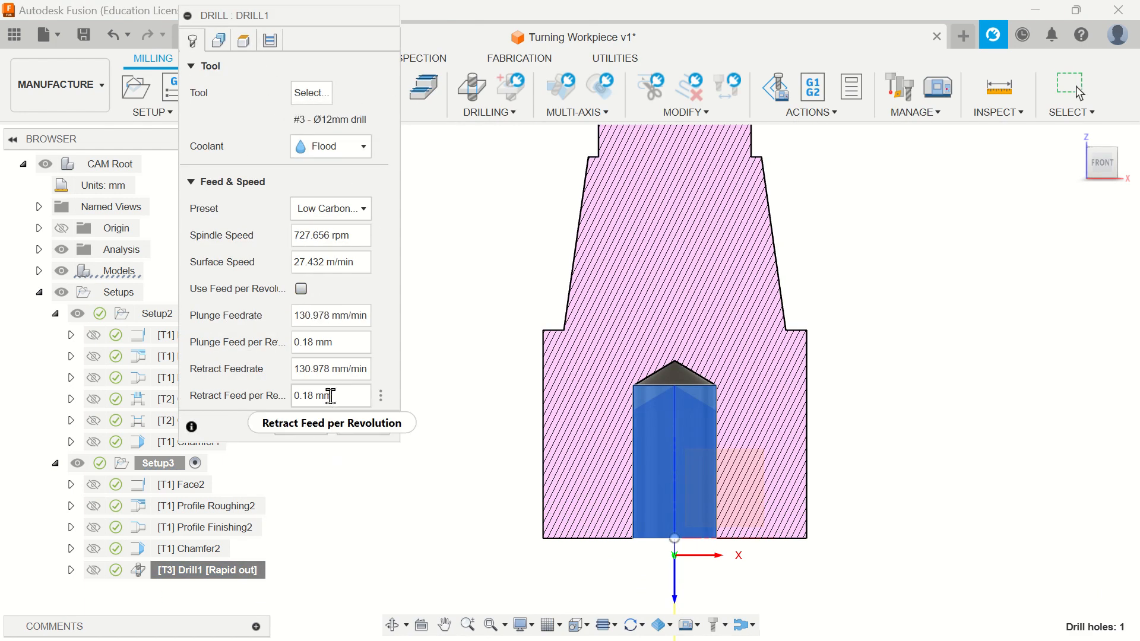
click(223, 39)
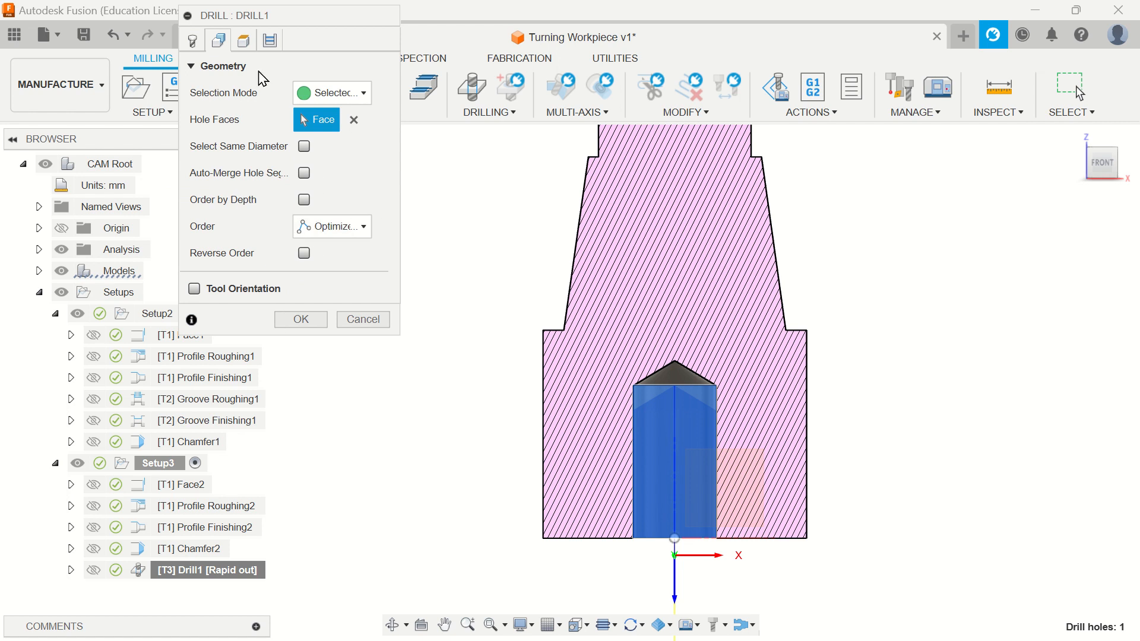
click(244, 40)
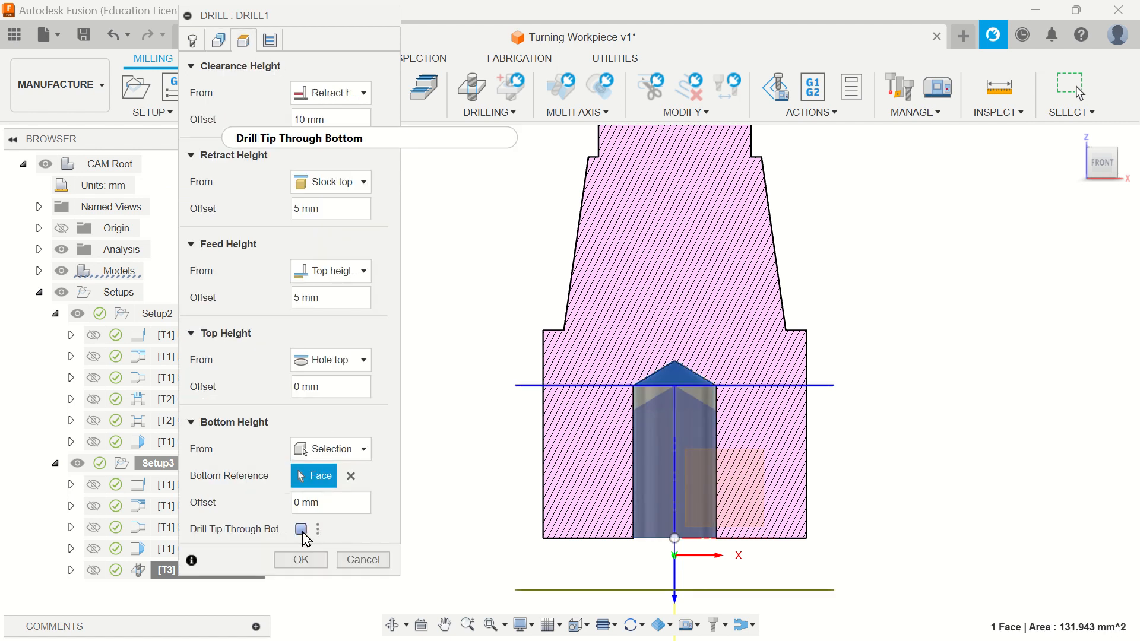
mouse_move(305, 537)
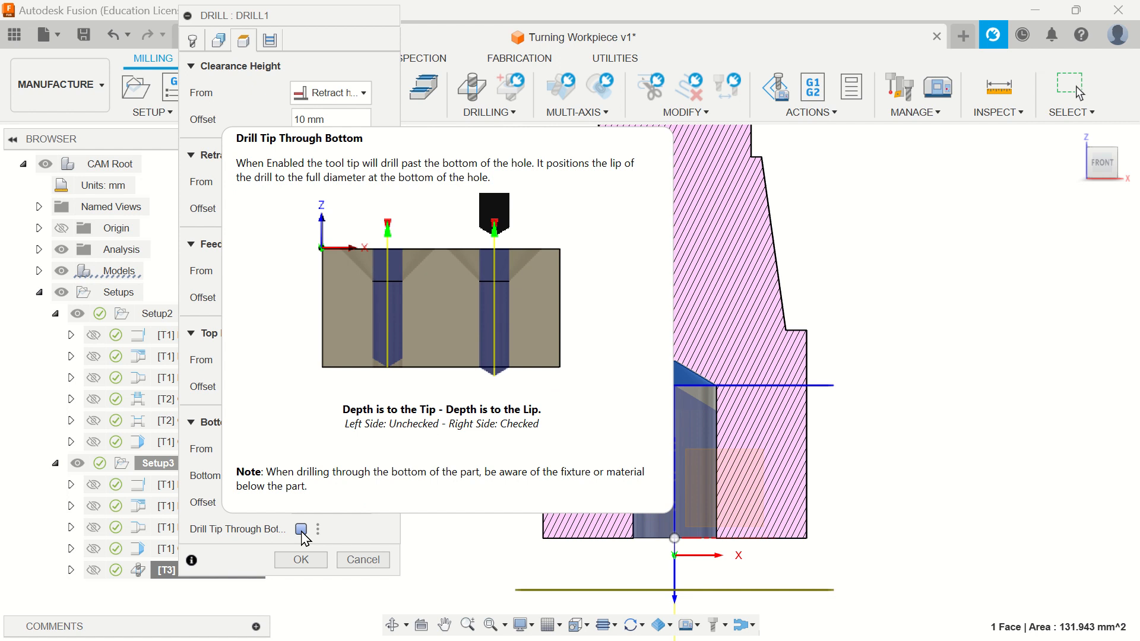
click(301, 529)
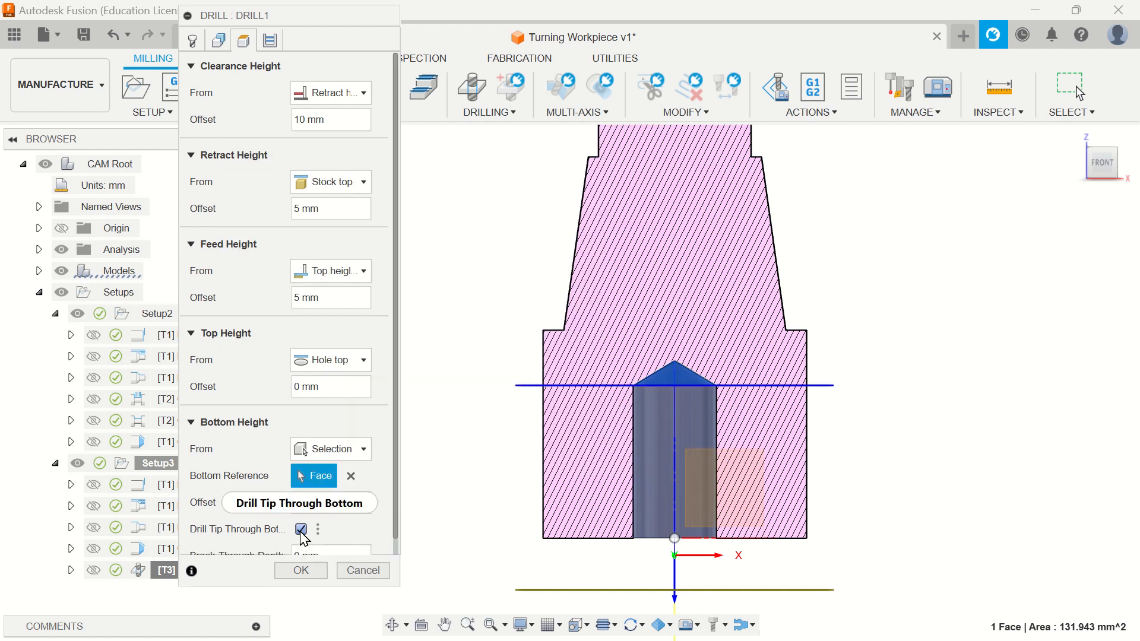
scroll(302, 541, down, 1)
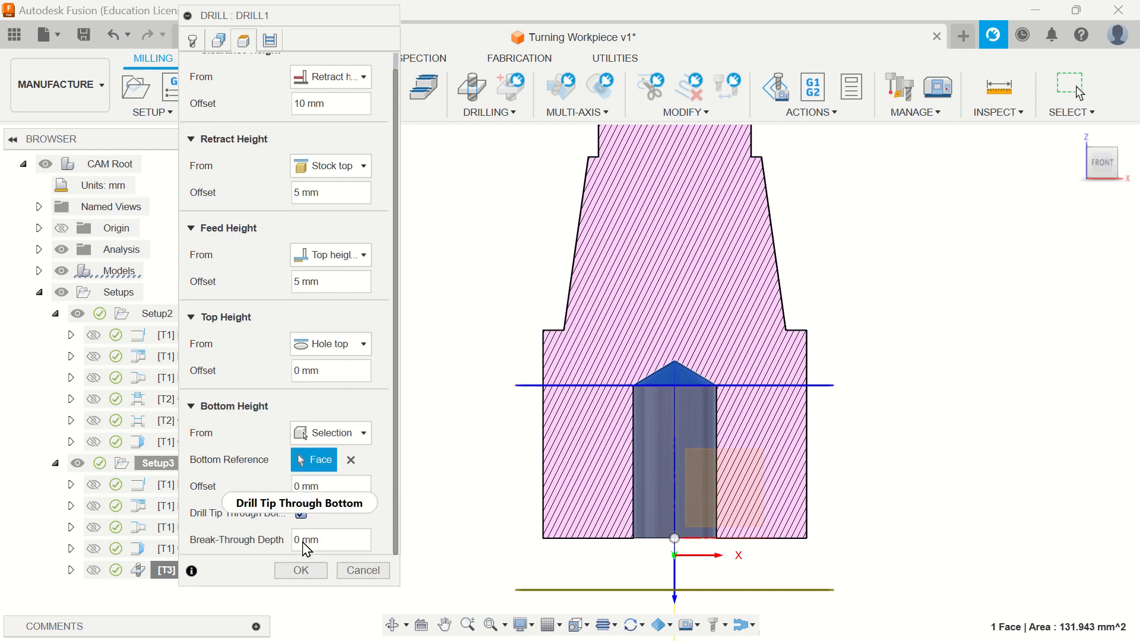
click(301, 571)
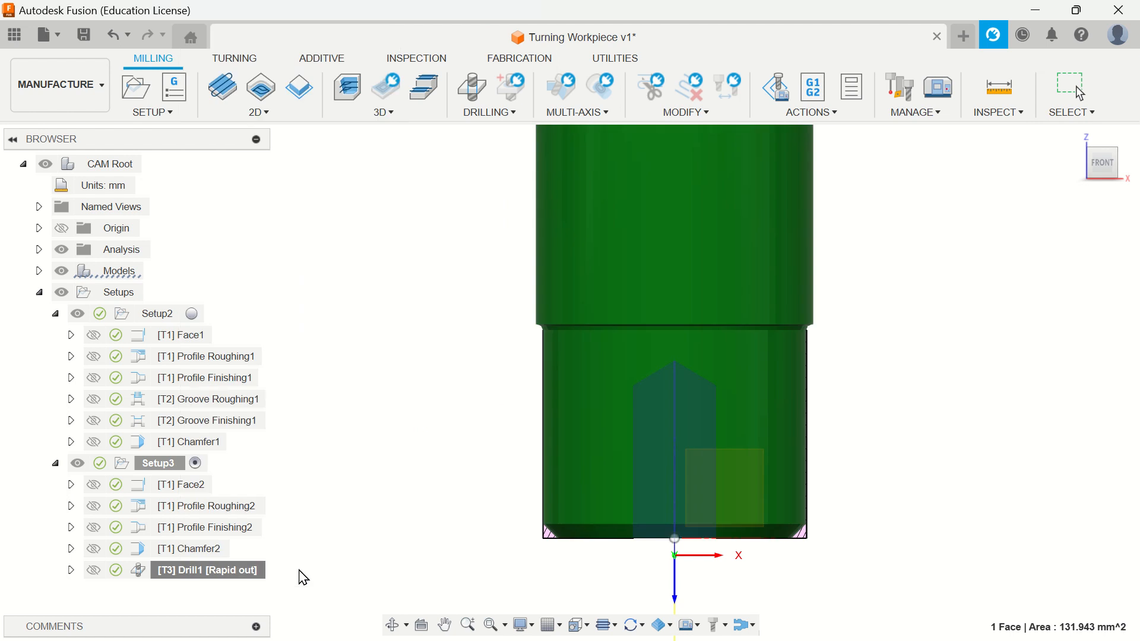
Simulate Drill1 with the drill tip going past the bottom height to compare it with the conical hole end, and exit.
right_click(233, 571)
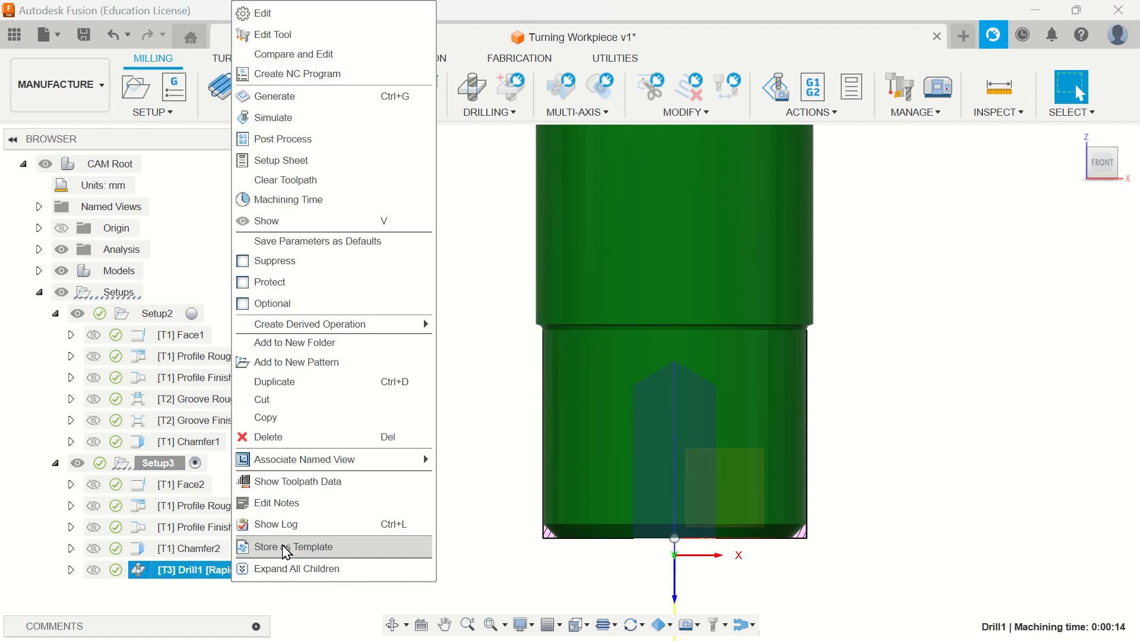
click(287, 118)
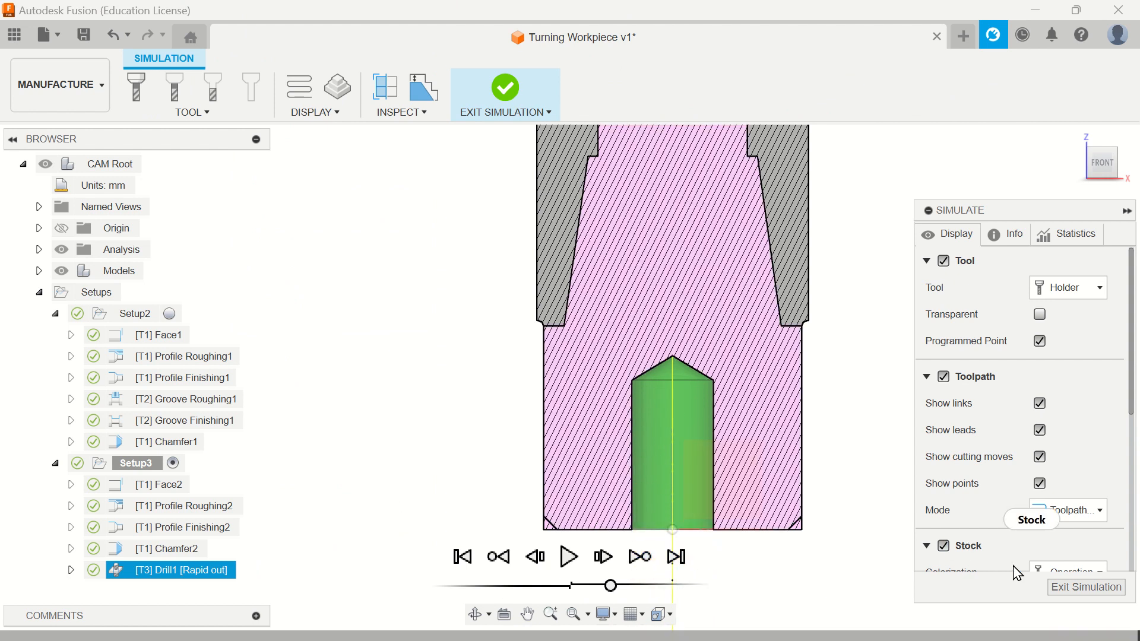
click(1087, 587)
right_click(218, 571)
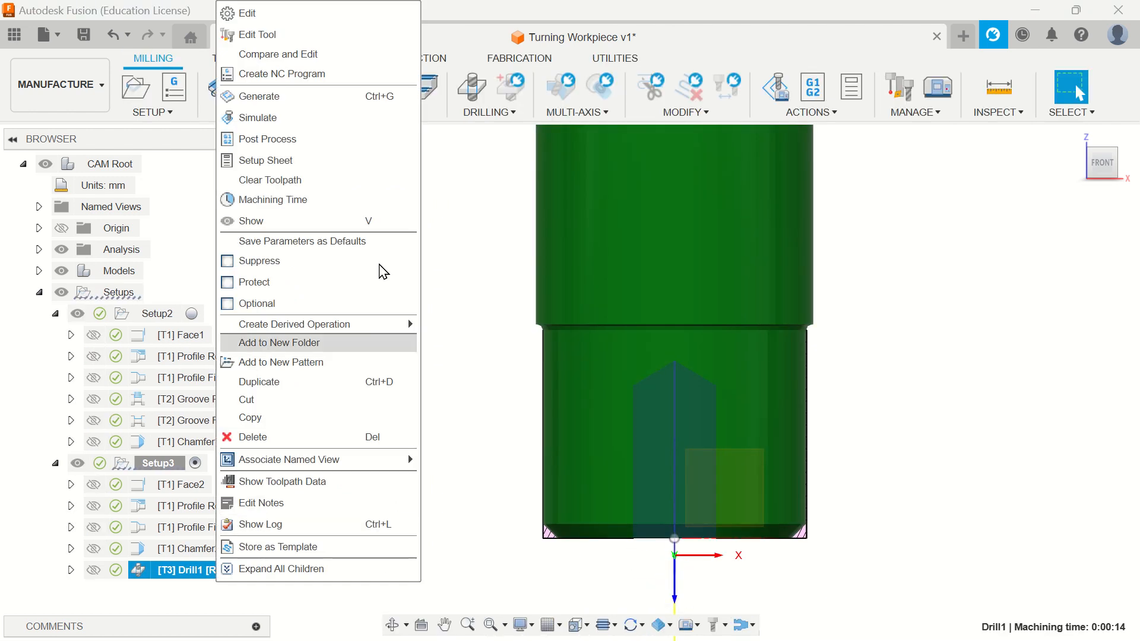
click(304, 112)
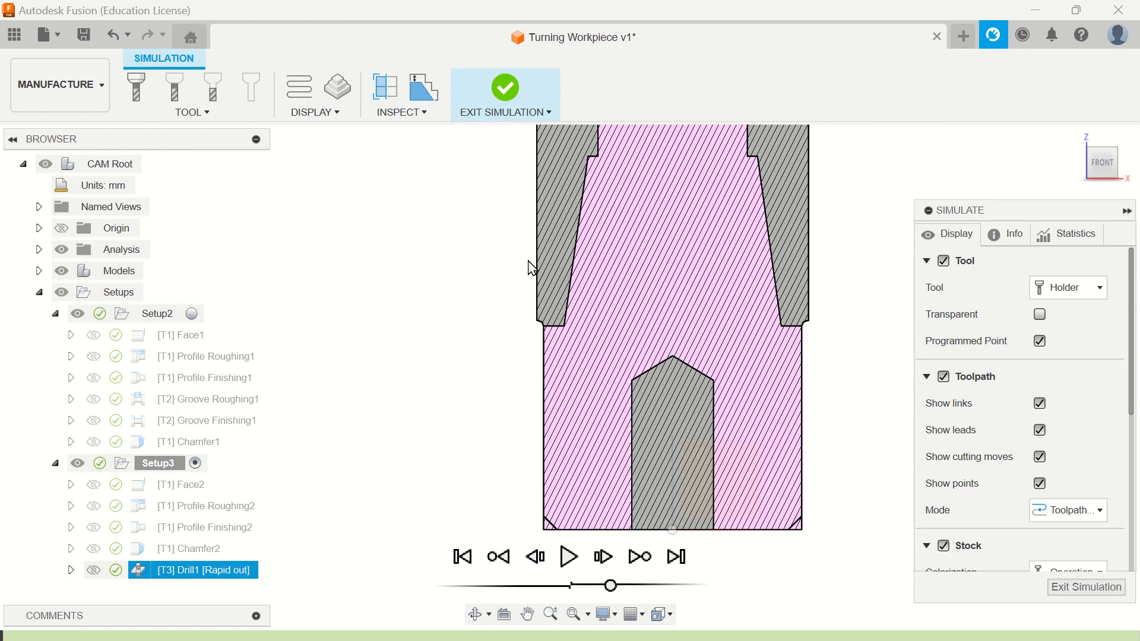
click(499, 113)
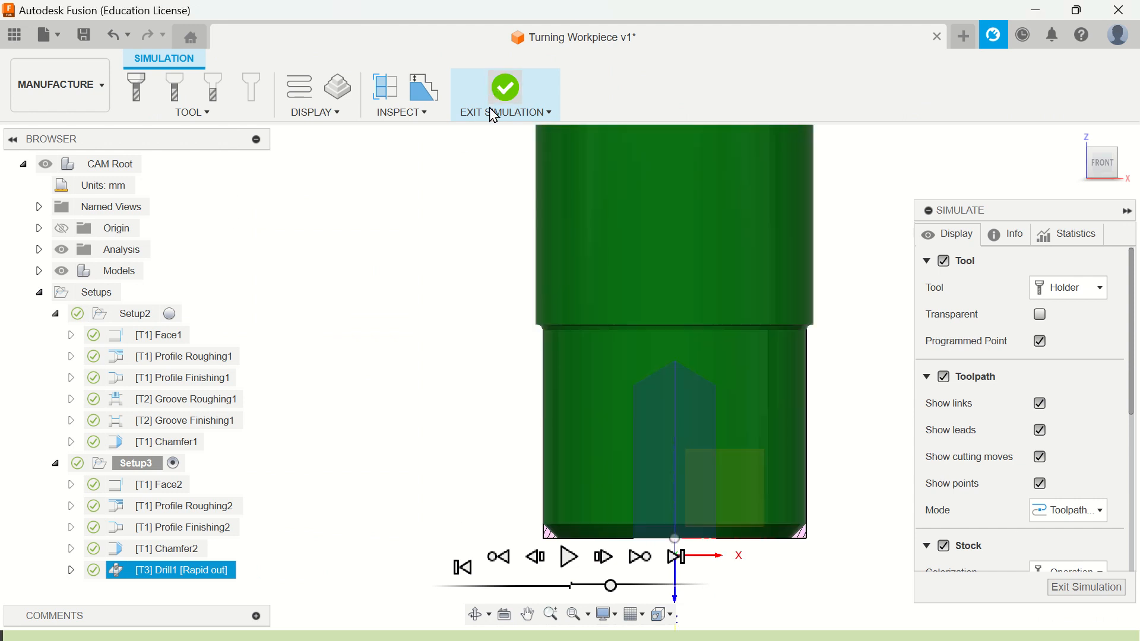
Review Drill1's height settings, including its bottom reference face and Drill Tip Through Bottom, and accept the operation.
right_click(218, 571)
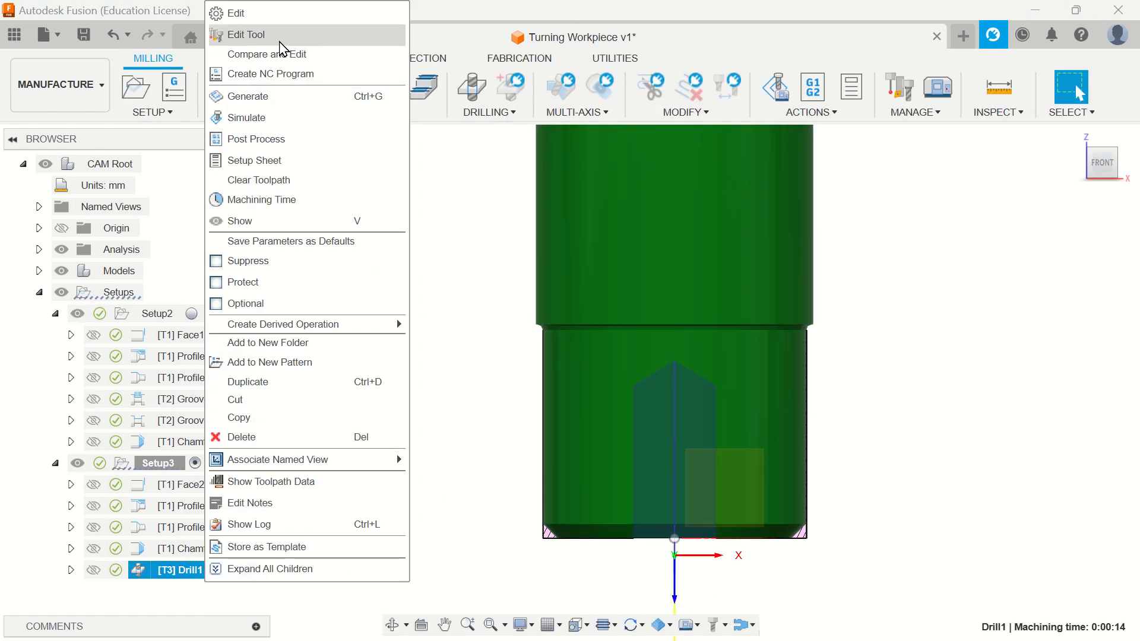
click(265, 13)
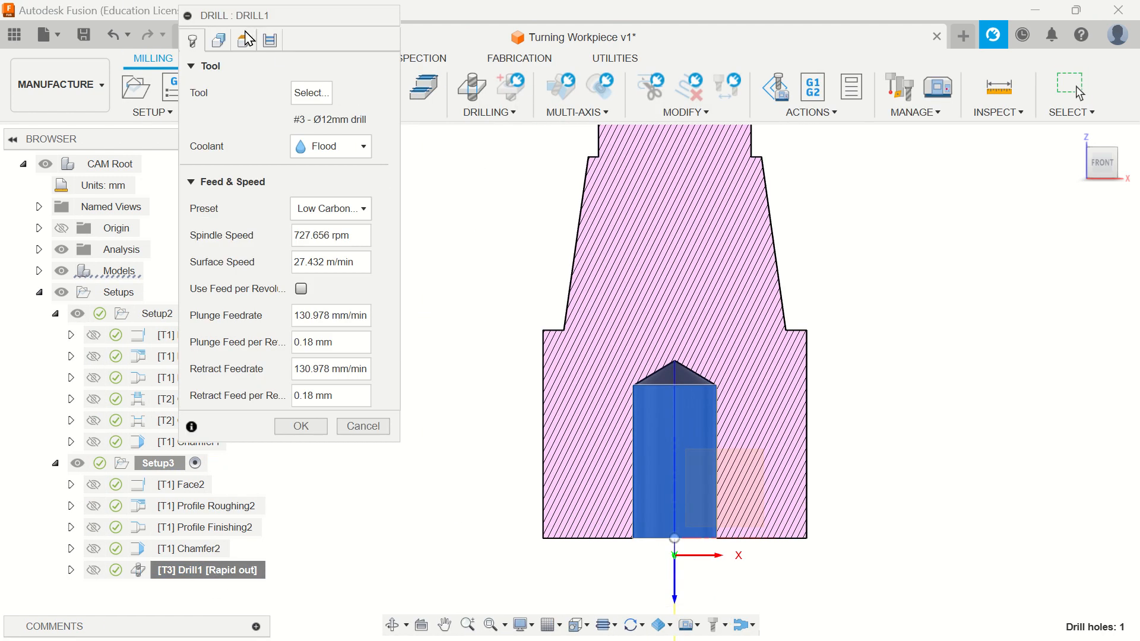
click(244, 40)
scroll(336, 505, down, 1)
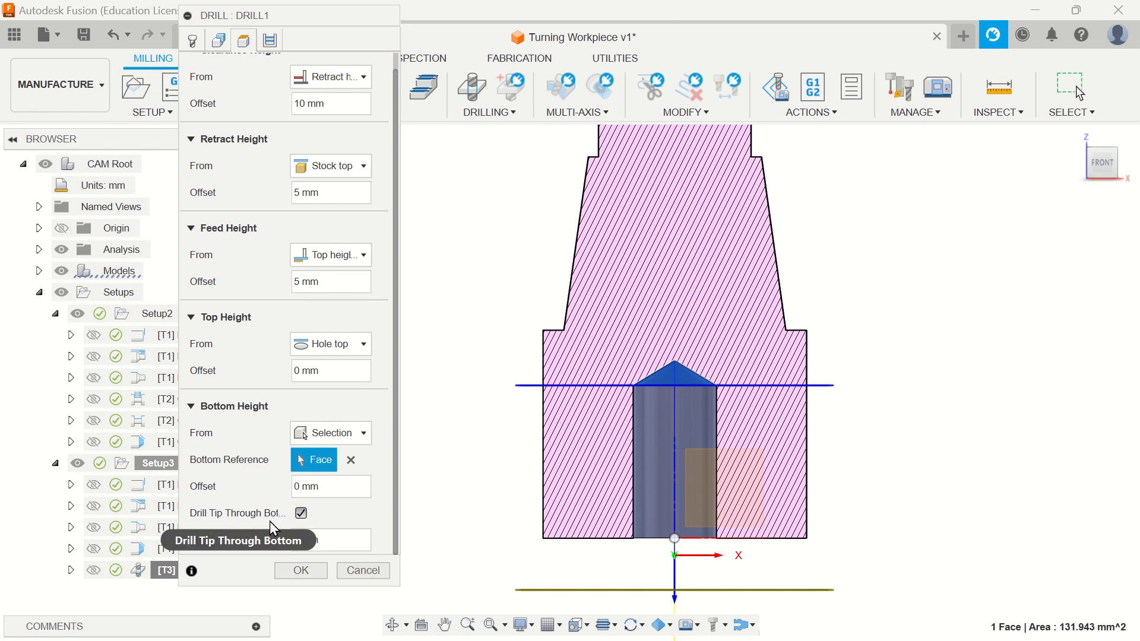
click(301, 571)
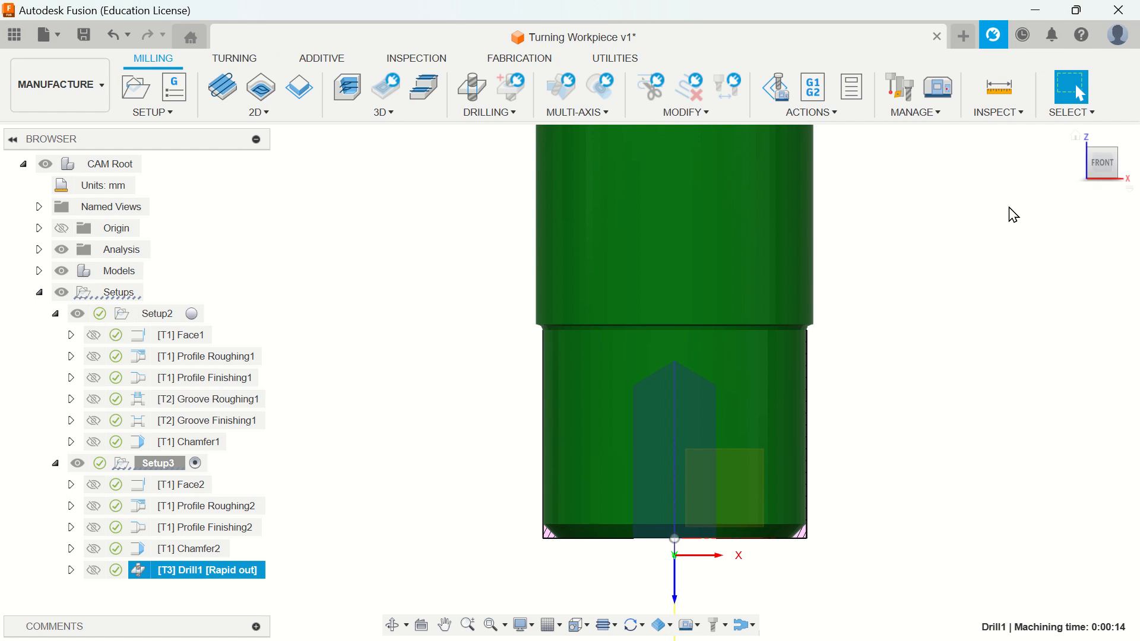
Examine the sectioned workpiece and the center hole's conical end in the home and front views.
click(1070, 138)
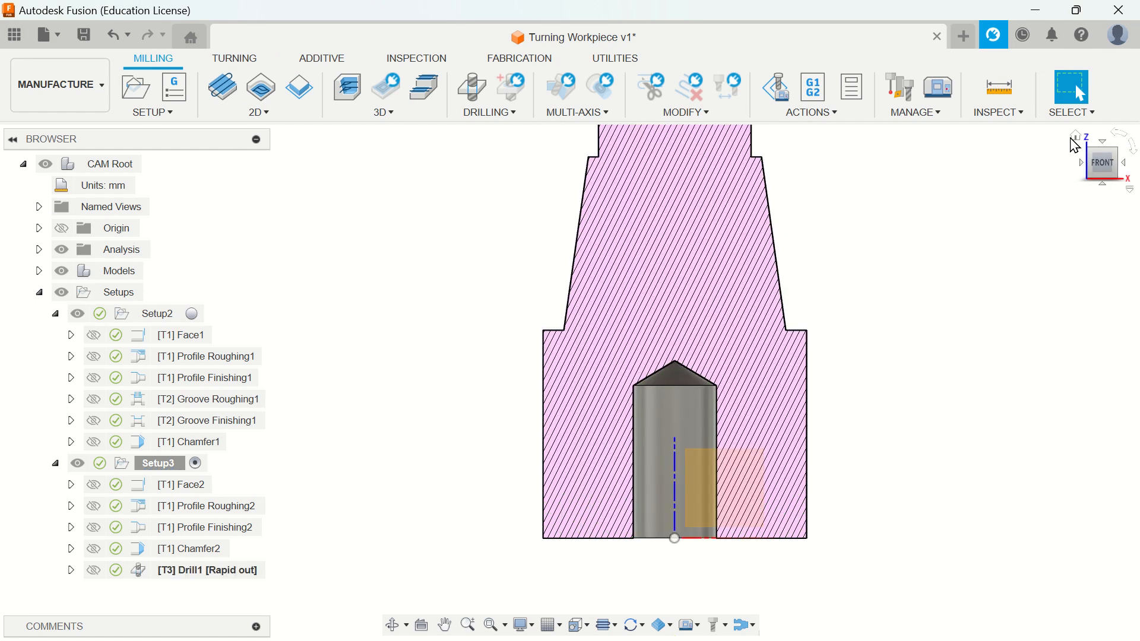
click(1077, 140)
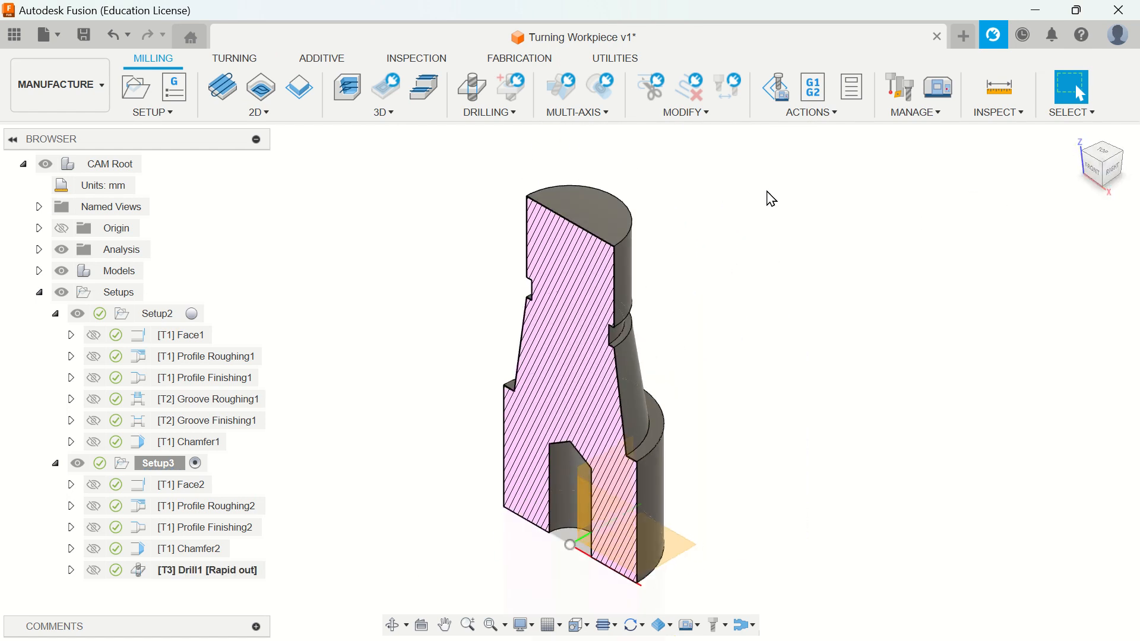
scroll(578, 493, up, 3)
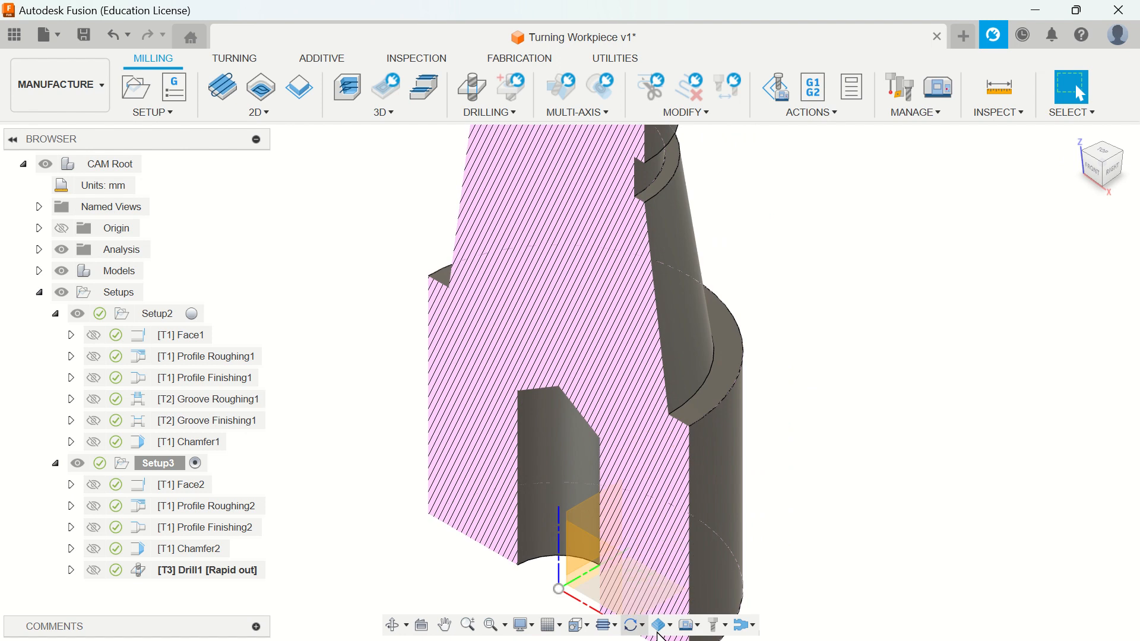
scroll(415, 516, up, 2)
scroll(455, 518, up, 3)
scroll(366, 530, down, 6)
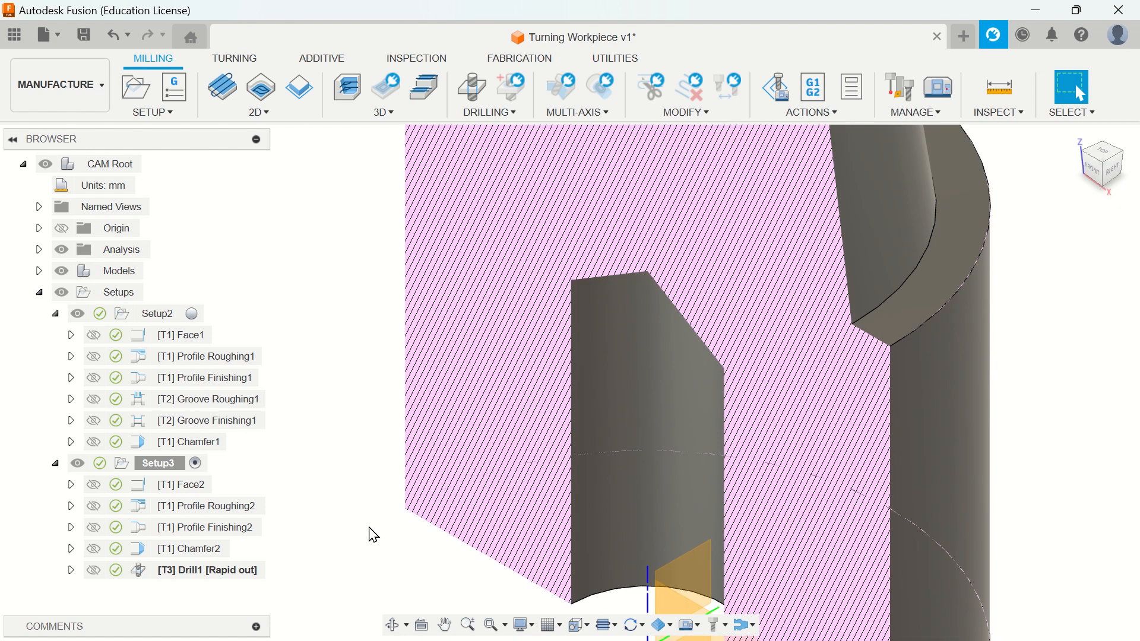
scroll(438, 489, up, 2)
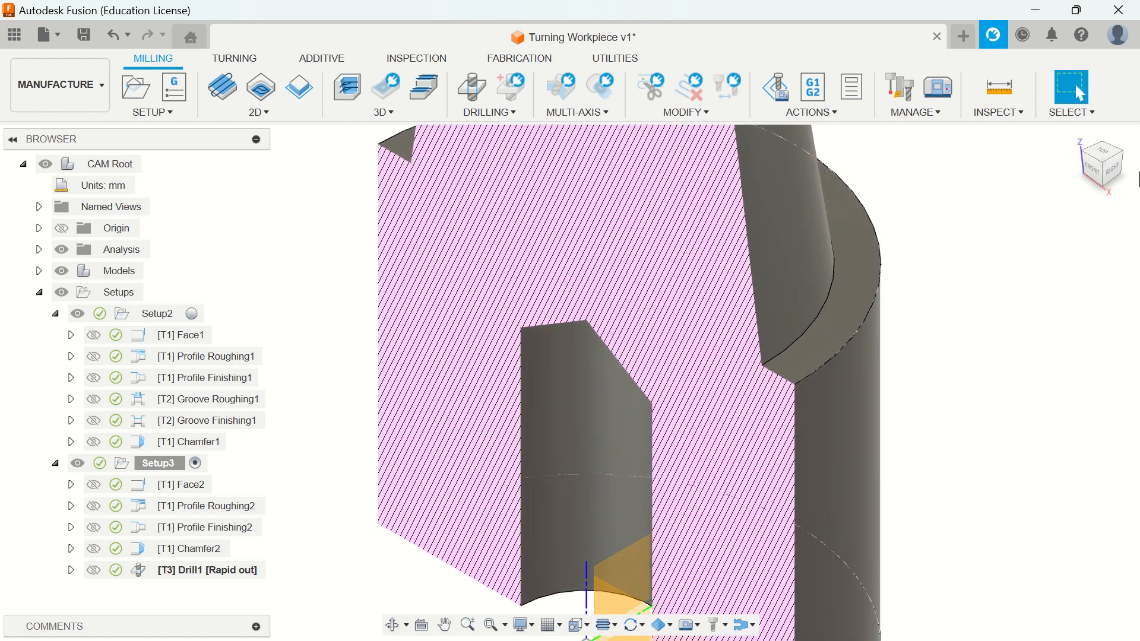
click(1092, 169)
scroll(896, 362, down, 5)
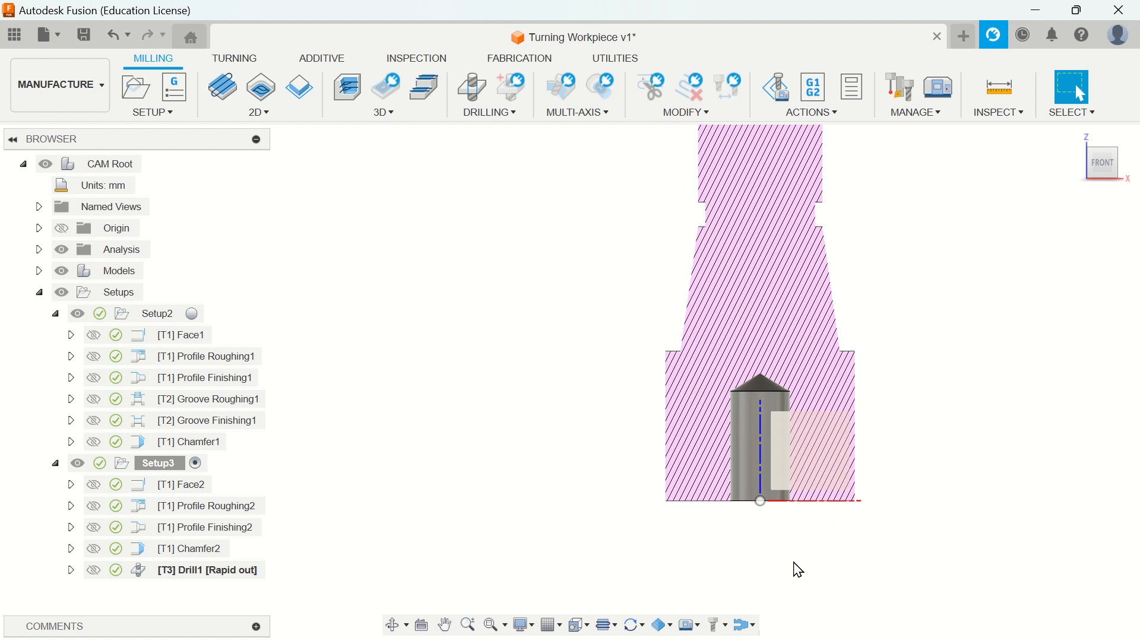
scroll(959, 384, up, 8)
scroll(861, 512, down, 5)
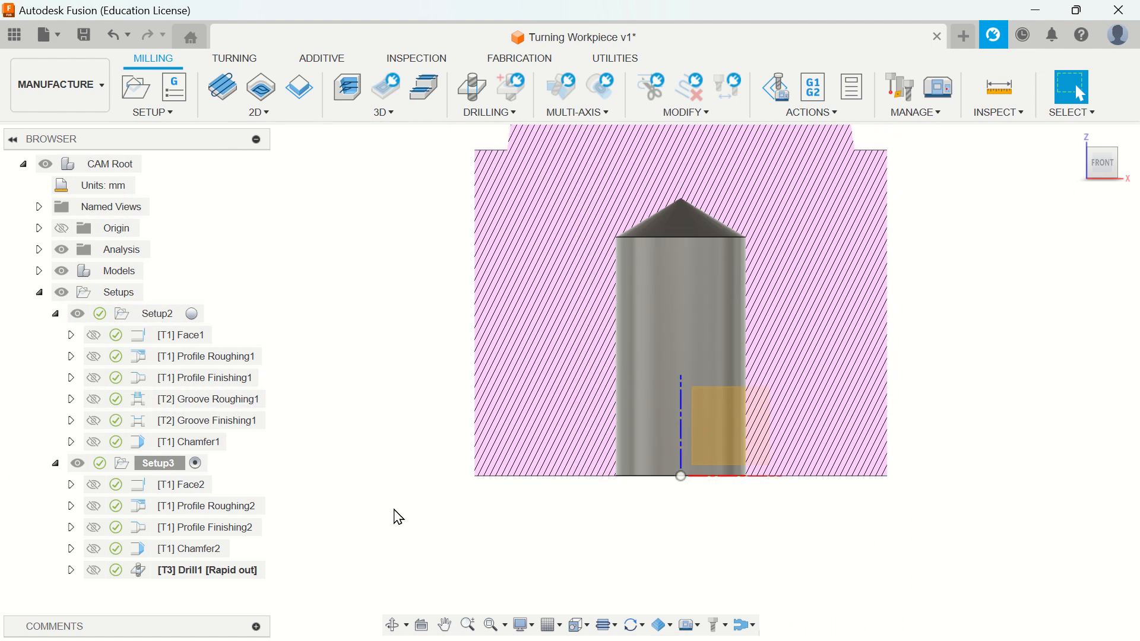
Regenerate the toolpaths of Setup2 and Setup3, including operations that do not require regeneration.
right_click(153, 319)
click(187, 209)
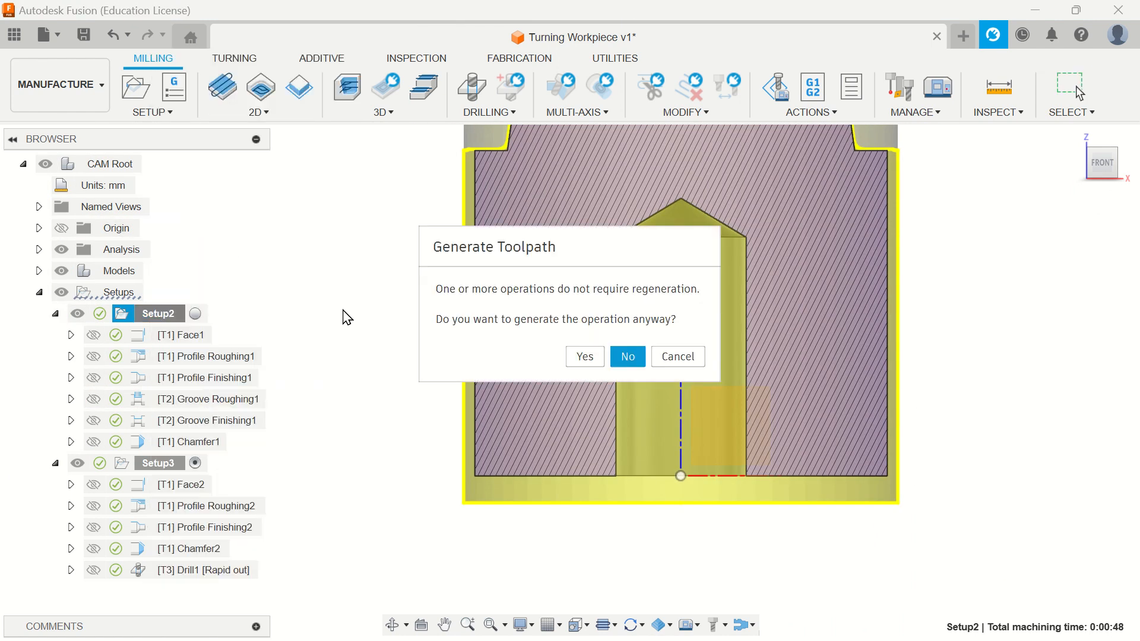
click(586, 355)
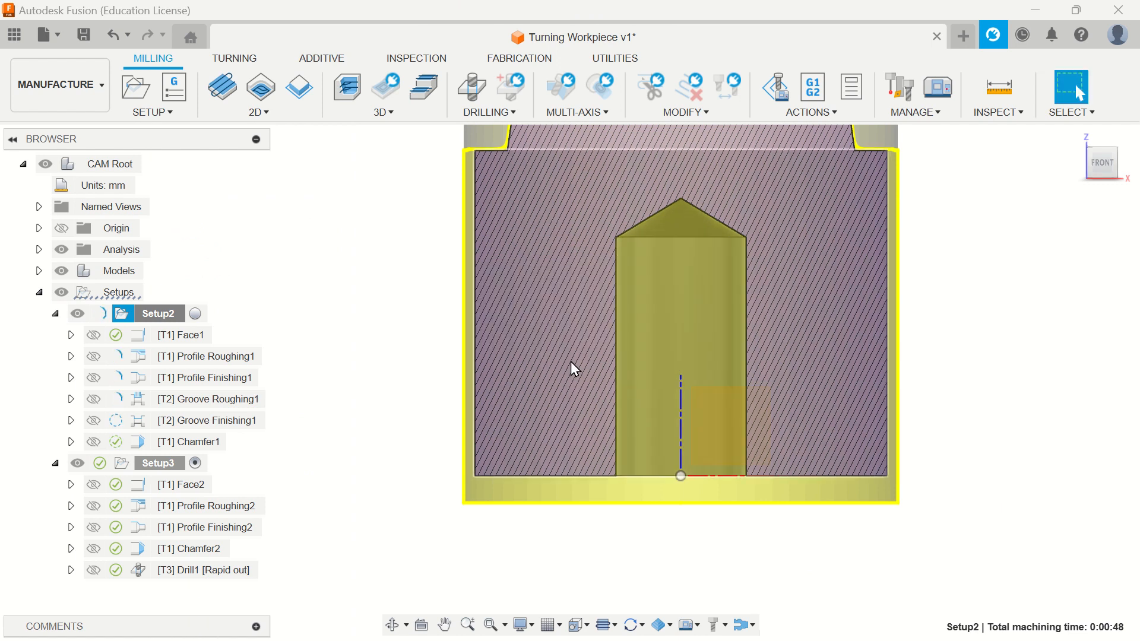
right_click(173, 463)
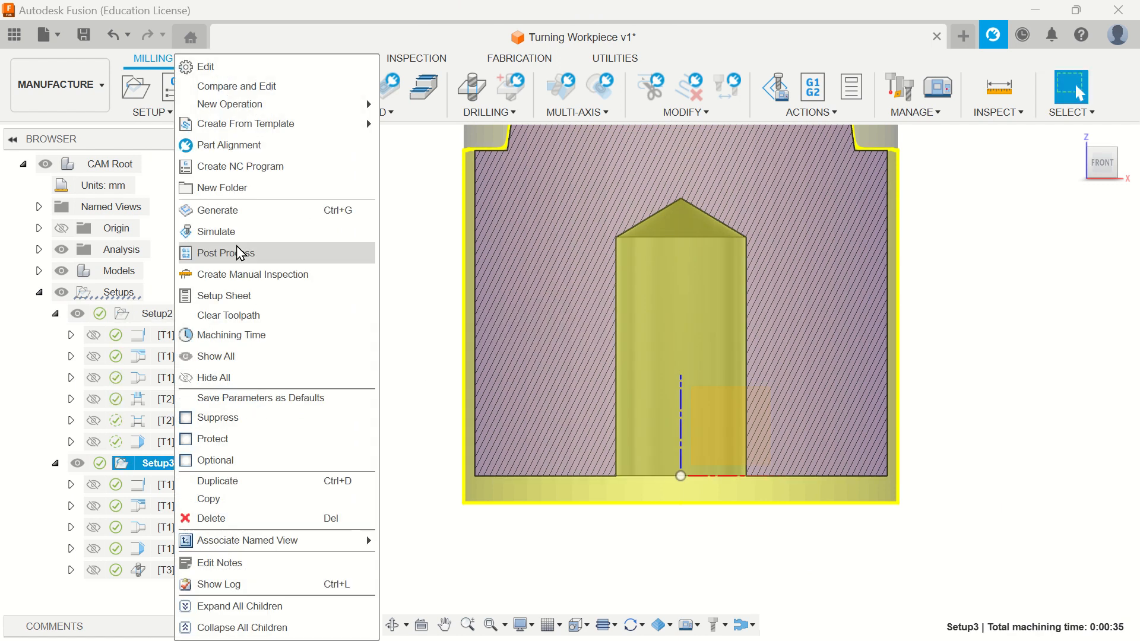
click(245, 209)
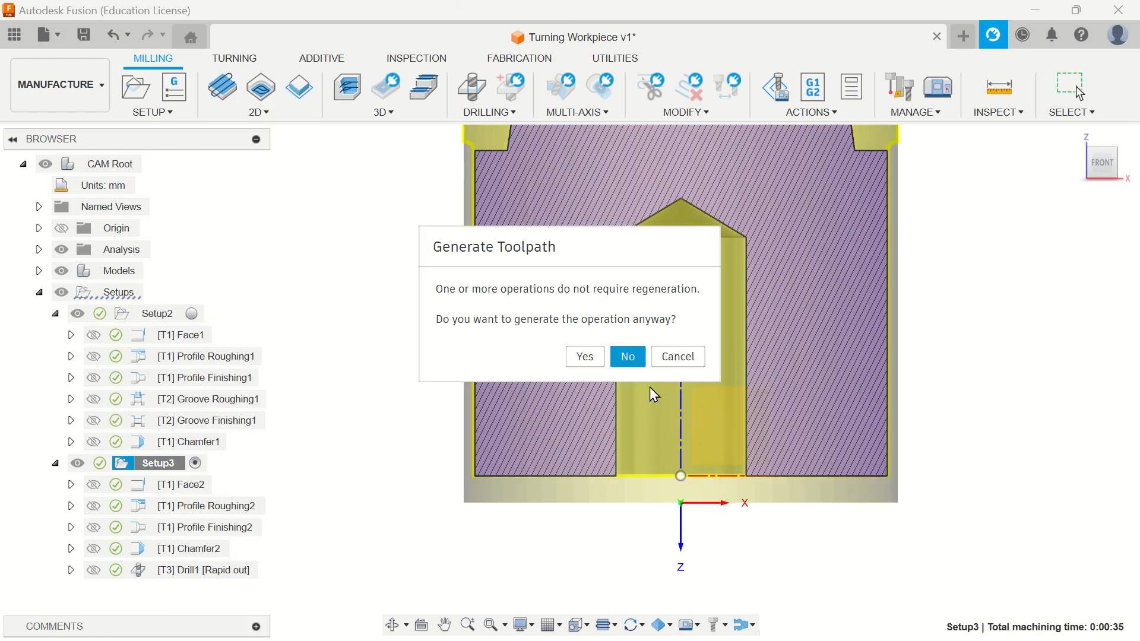
click(583, 354)
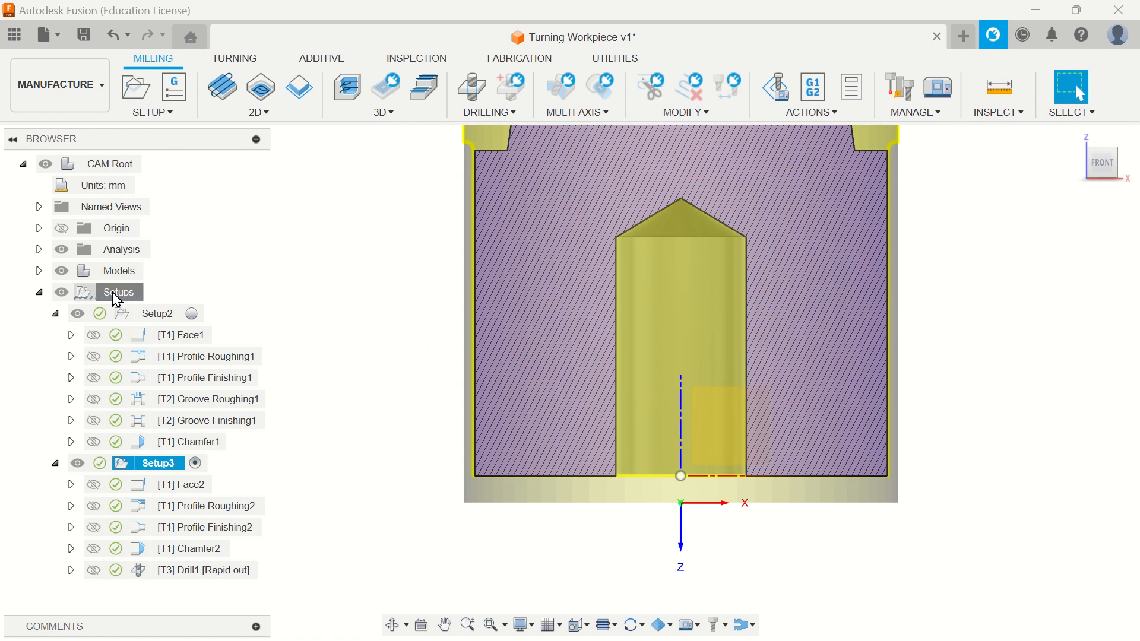
Regenerate the toolpaths of all setups together, including operations that do not require regeneration.
right_click(119, 292)
click(191, 349)
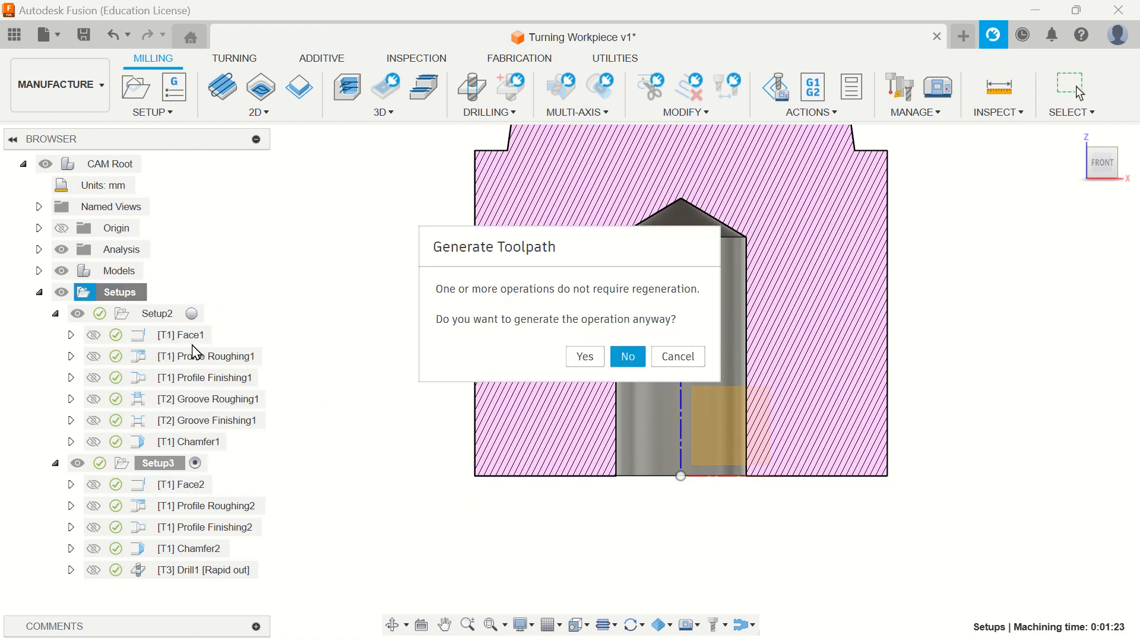
click(585, 356)
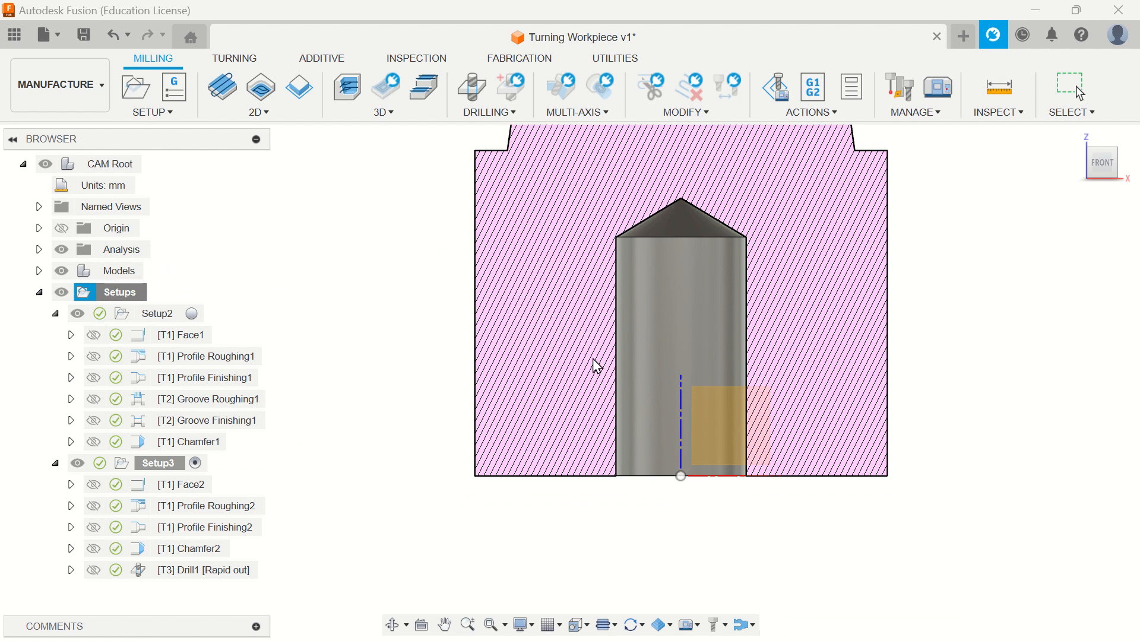
Simulate all setups together from Face1 through Drill1 at a slightly faster playback speed, and exit the simulation.
right_click(111, 292)
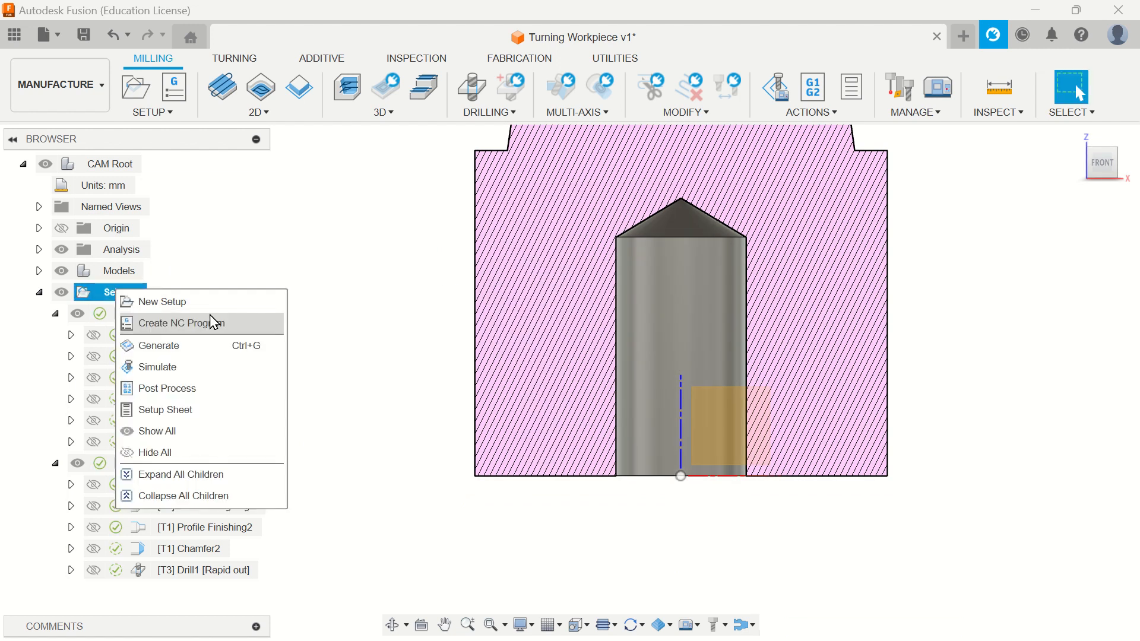
click(184, 349)
scroll(715, 460, down, 6)
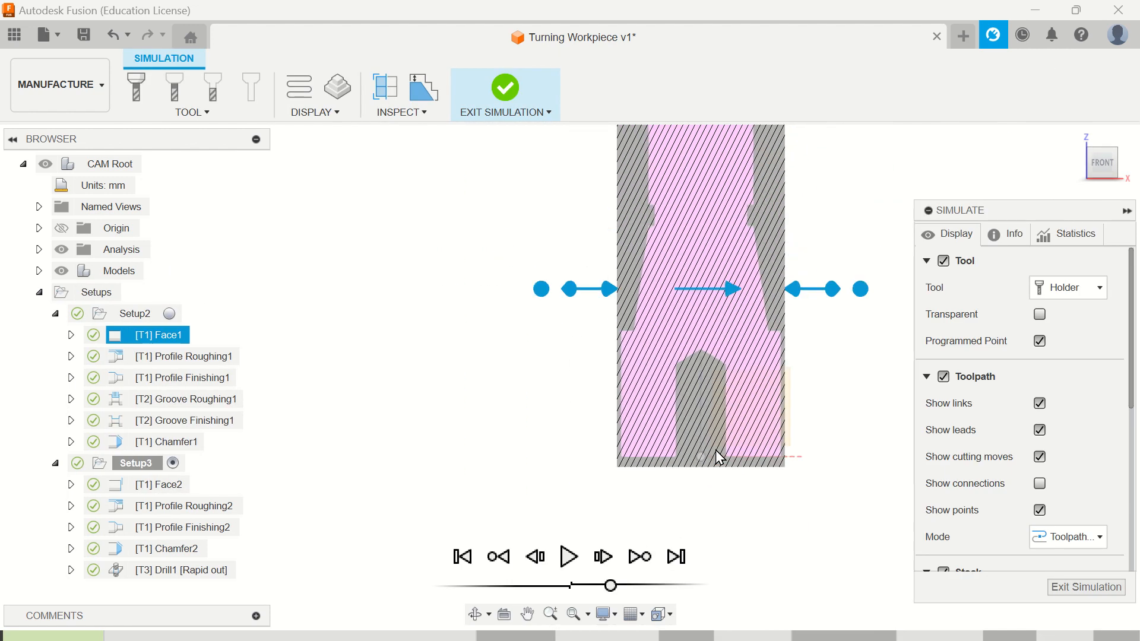
middle_drag(632, 459, 473, 438)
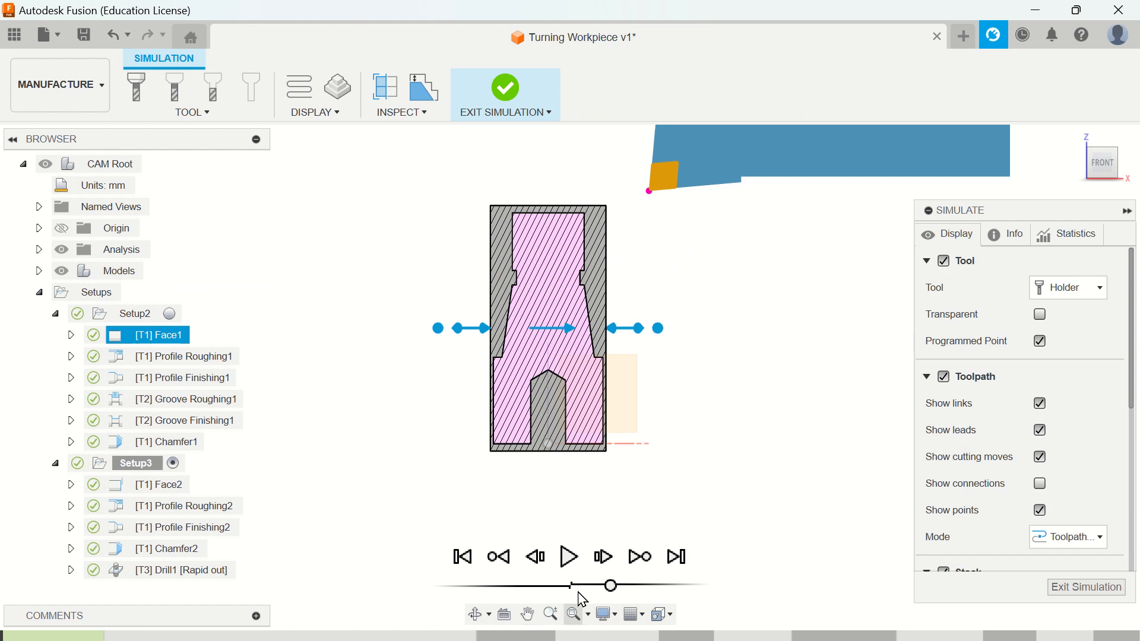
click(570, 558)
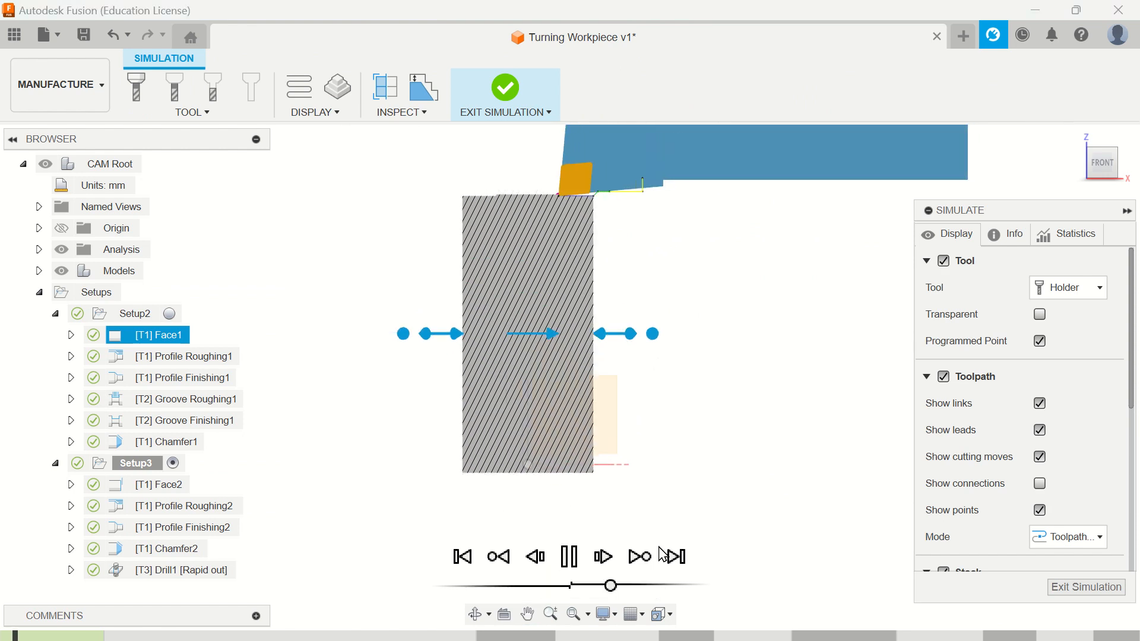
click(623, 587)
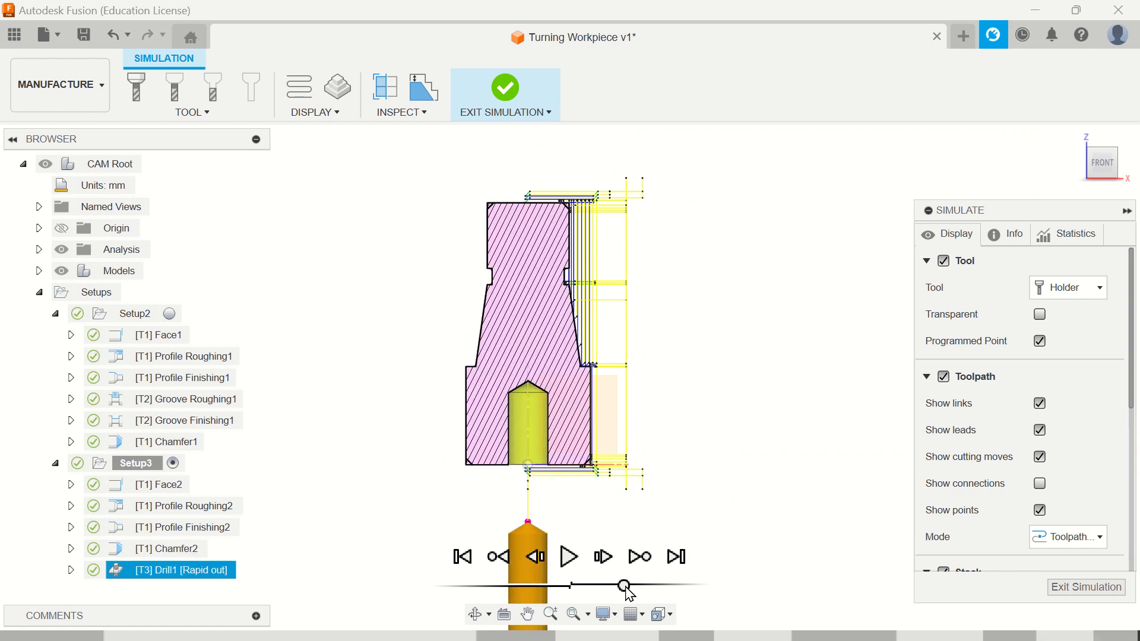
click(502, 98)
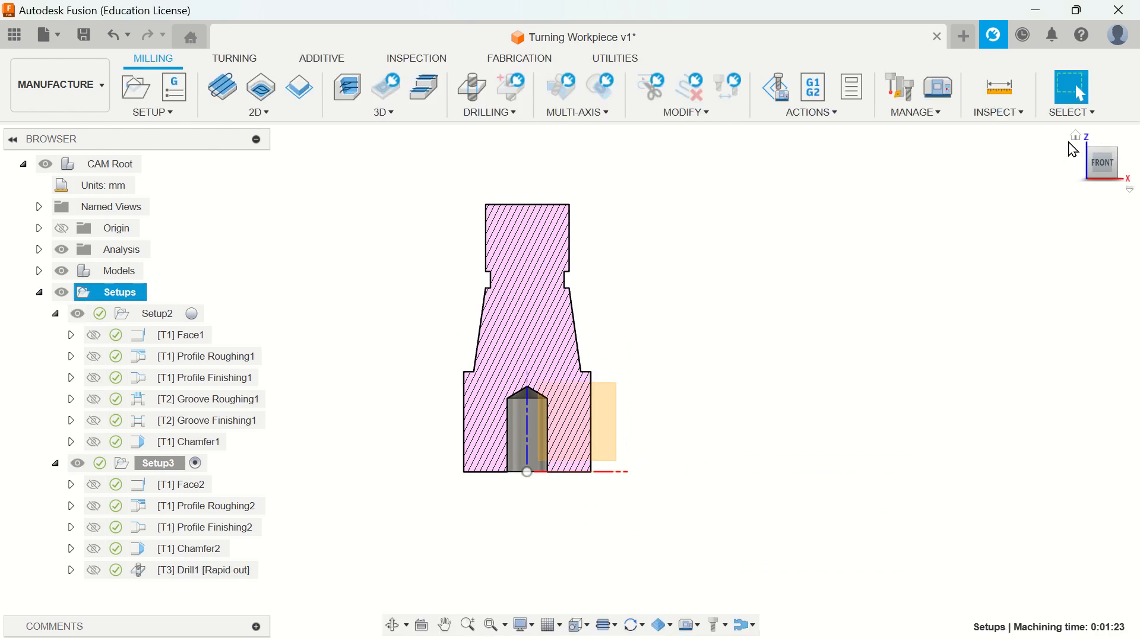
Return to the home view and hide the Section1 analysis to show the whole workpiece.
click(1076, 136)
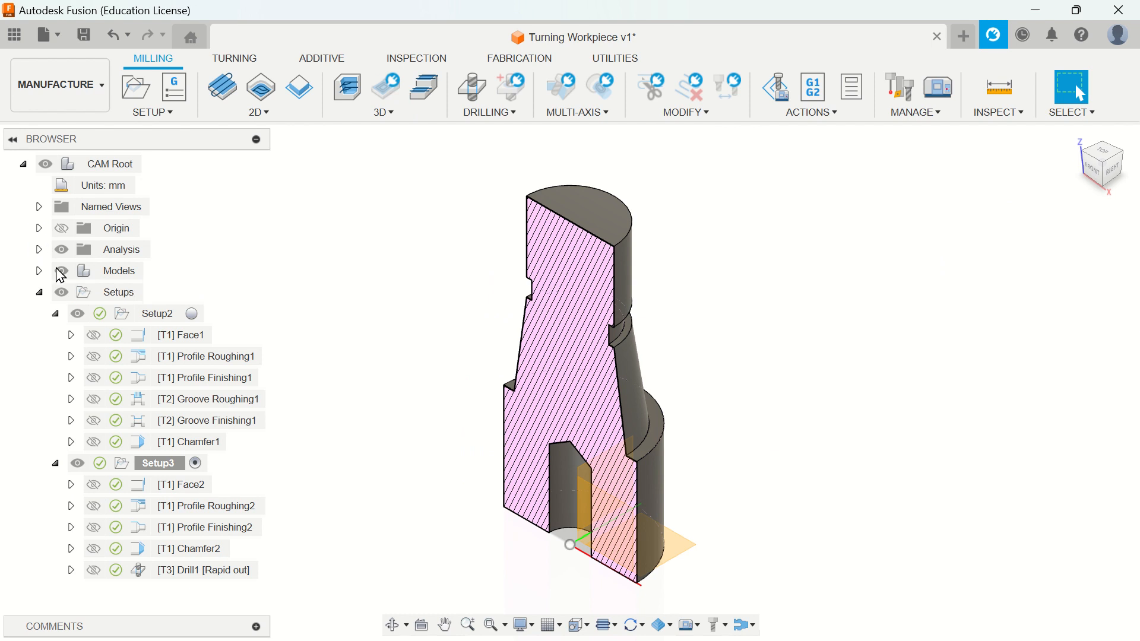
click(41, 251)
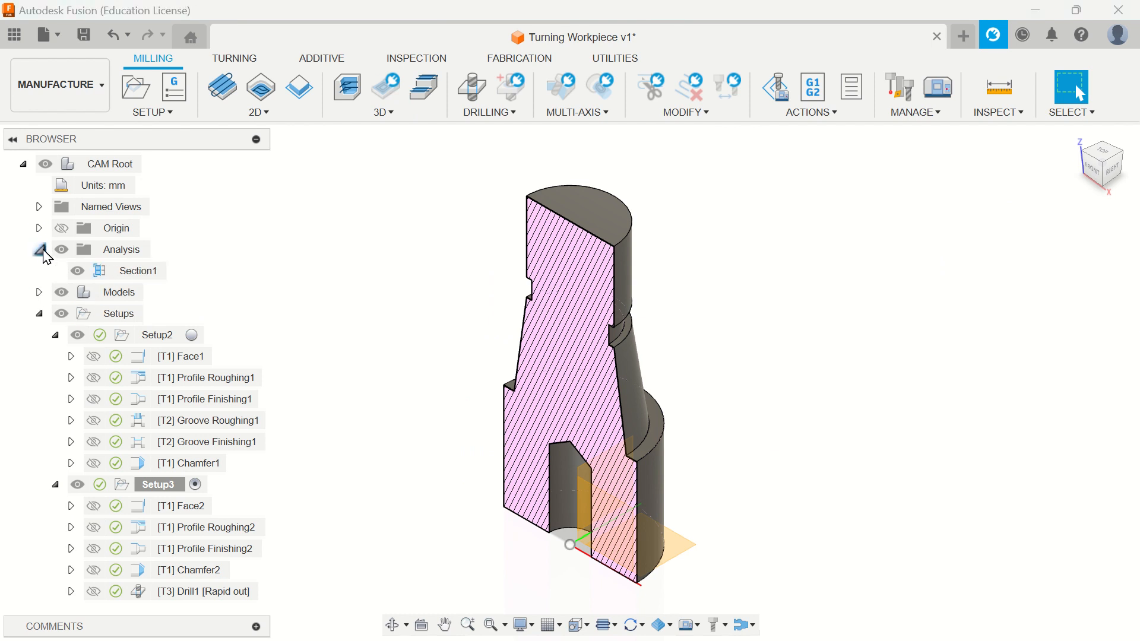
click(78, 271)
scroll(696, 307, down, 3)
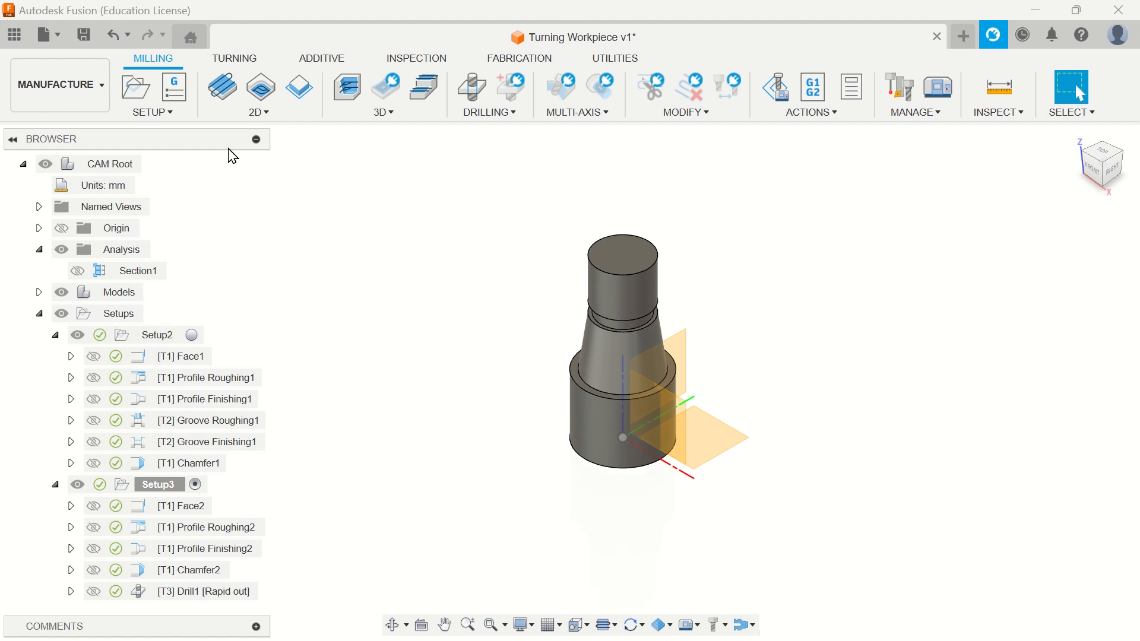
Start a new NC program and open the post library for its post processor.
click(171, 114)
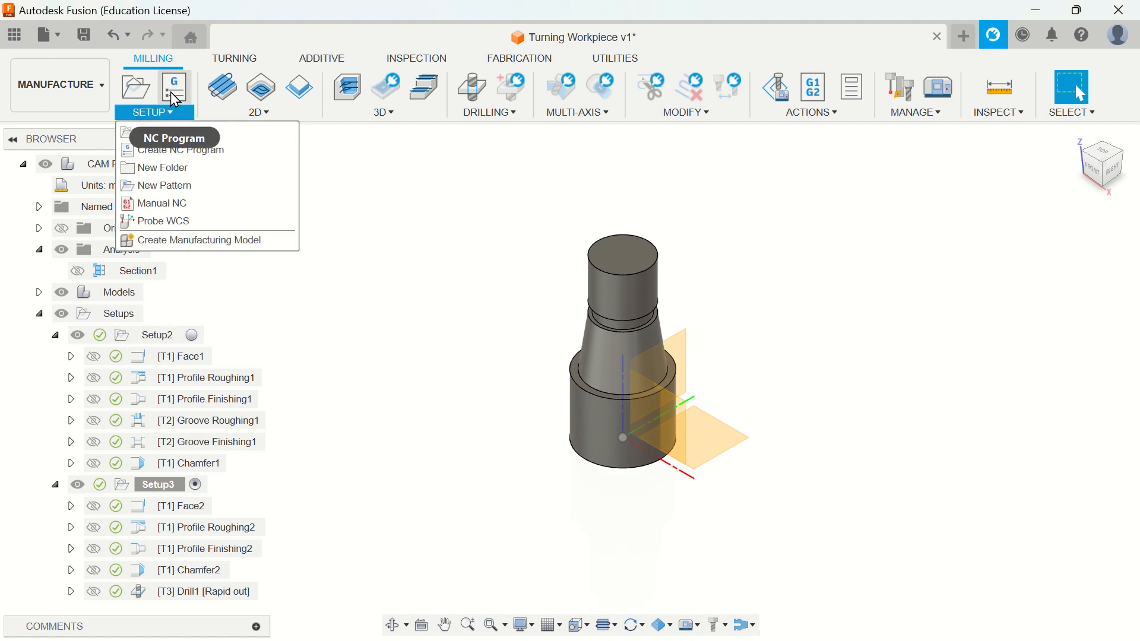
click(170, 93)
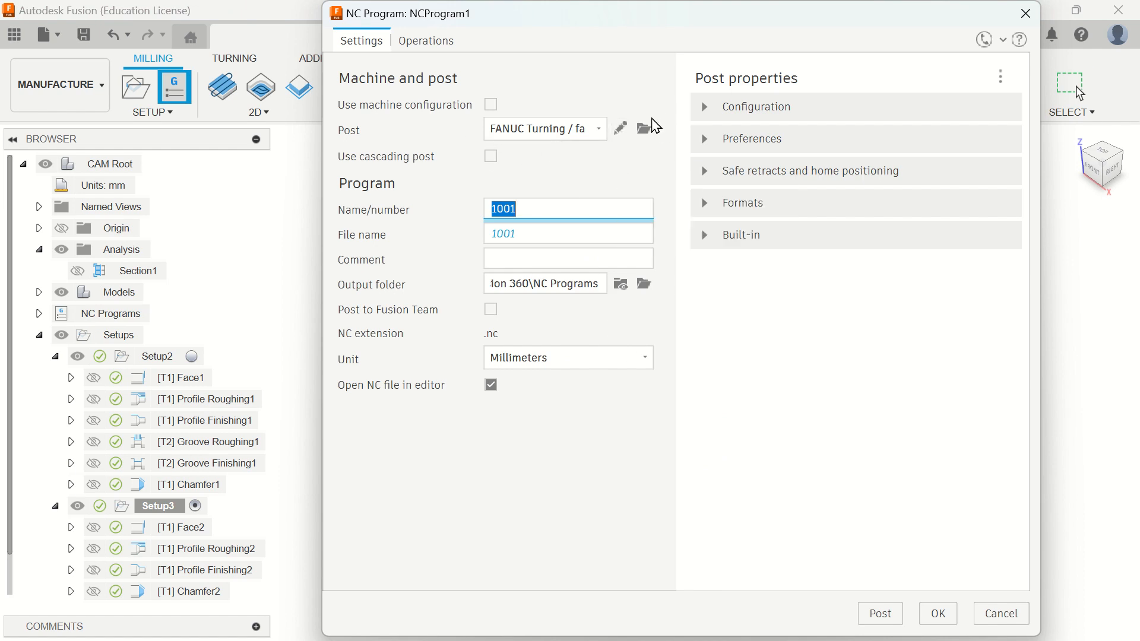
click(645, 129)
click(652, 129)
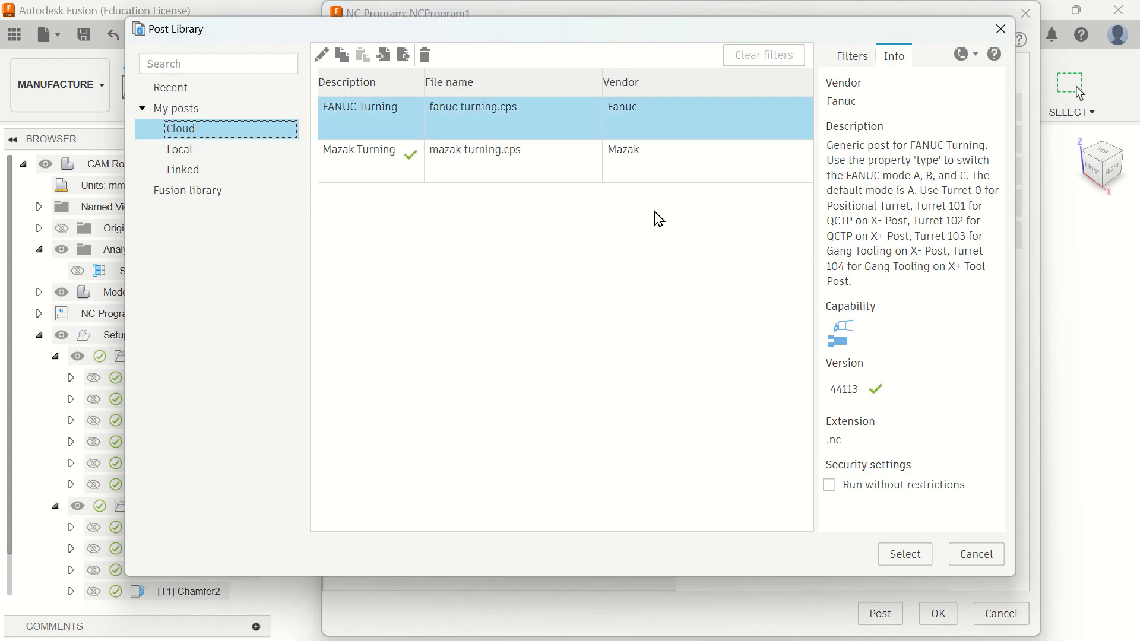
Browse the post processors in the Fusion library and filter them by the Turning capability.
click(187, 199)
scroll(466, 315, down, 8)
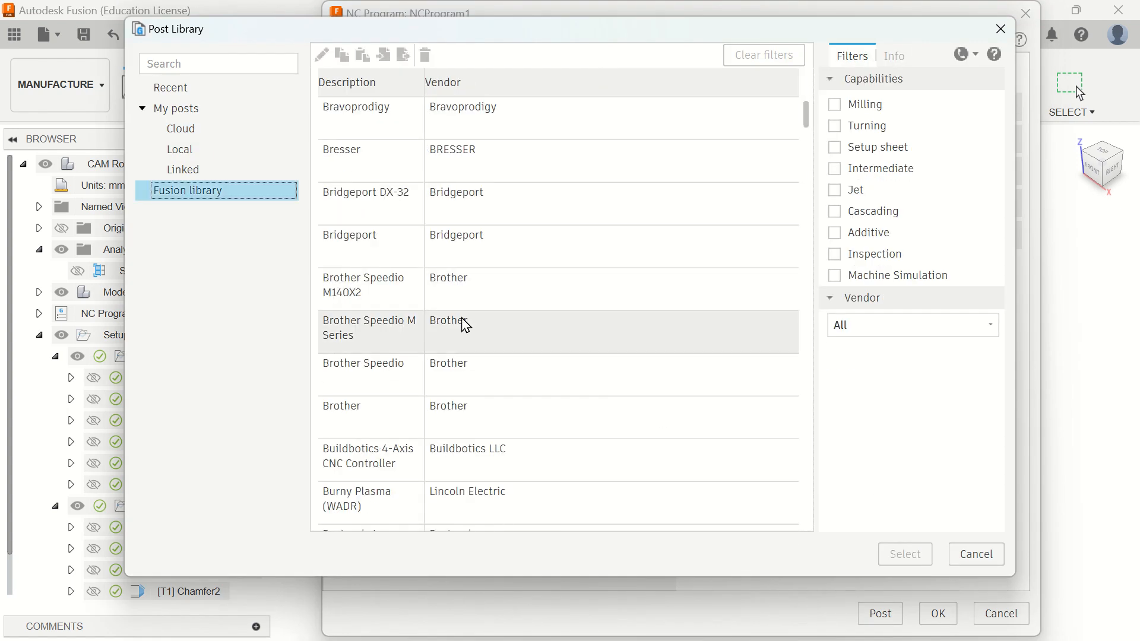
scroll(466, 325, down, 15)
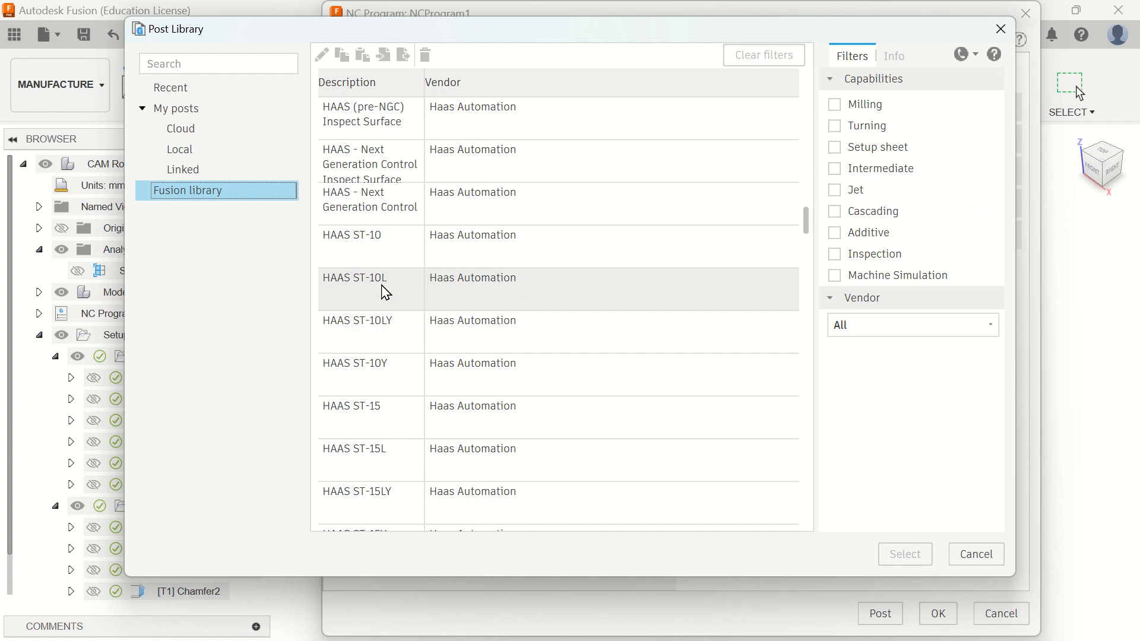
scroll(392, 231, up, 20)
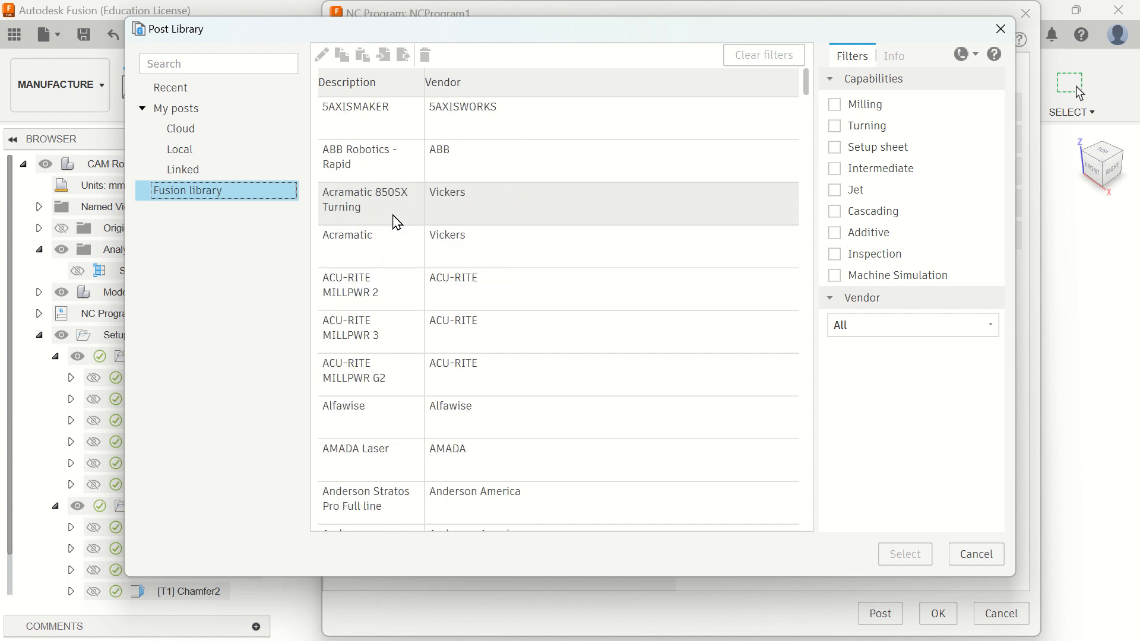
click(835, 126)
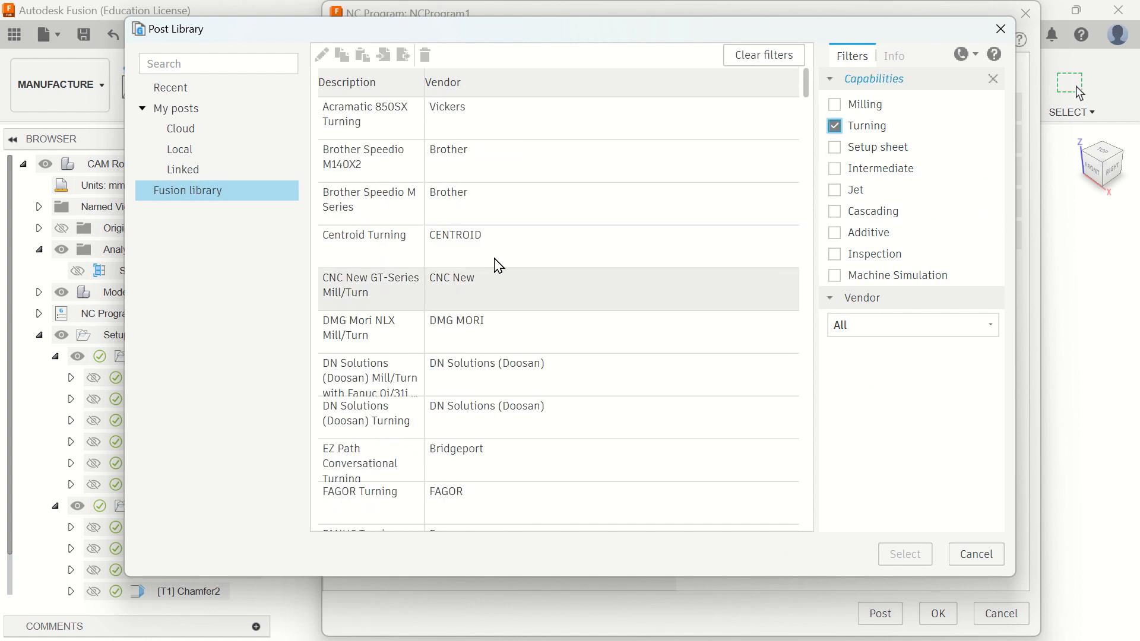
scroll(484, 273, down, 20)
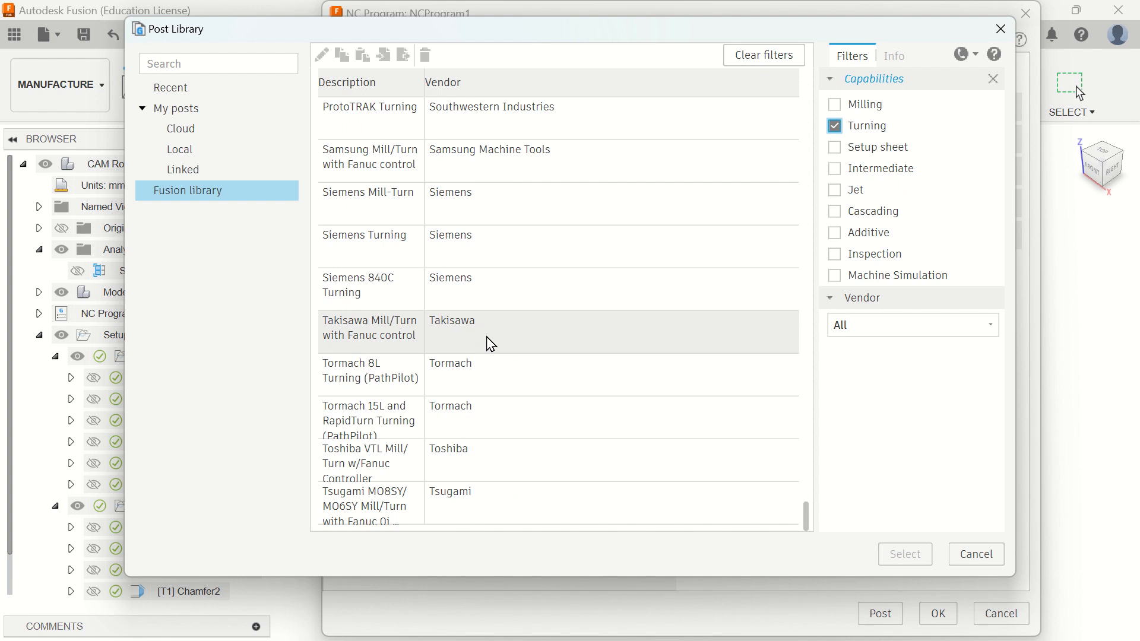
Choose the Siemens Turning post from the Fusion library and copy it to the Cloud location of My Posts.
click(338, 258)
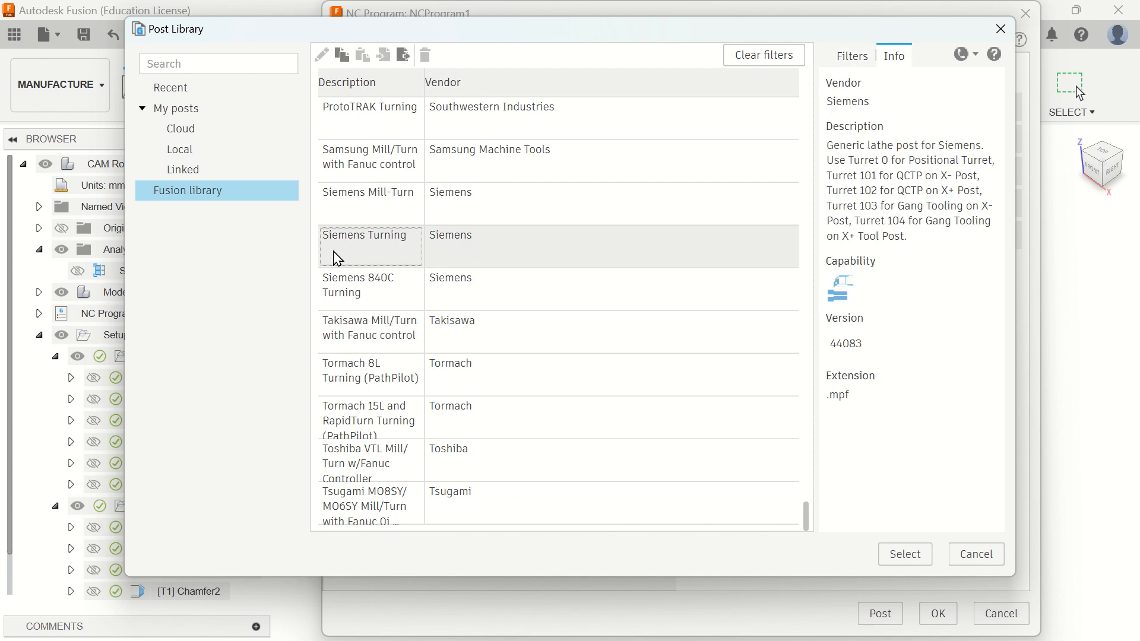
double_click(415, 257)
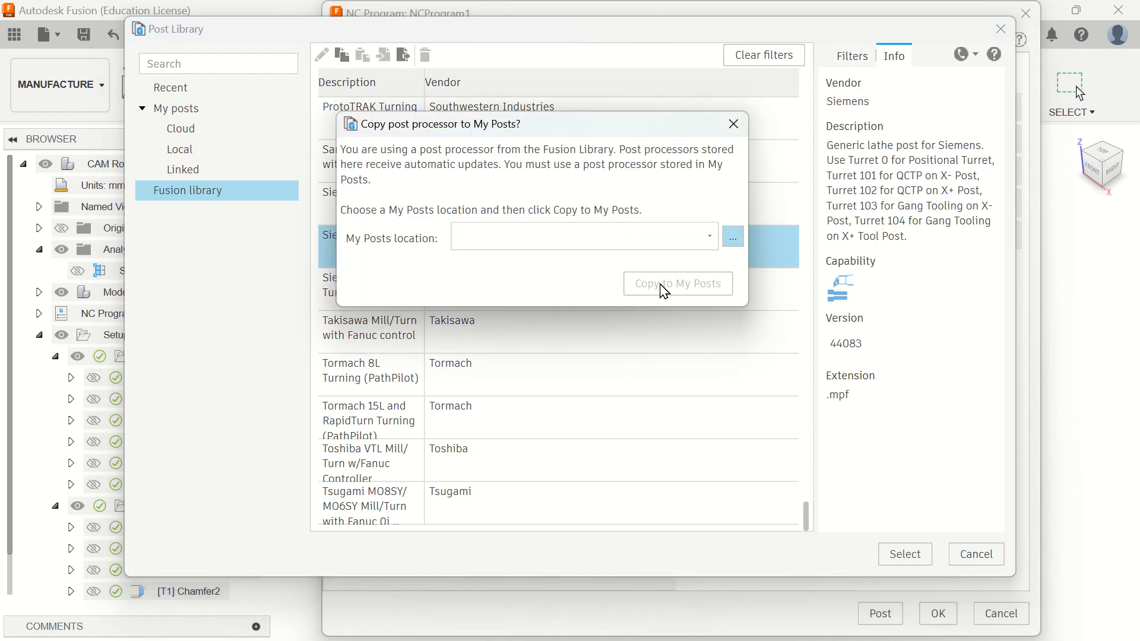
click(733, 238)
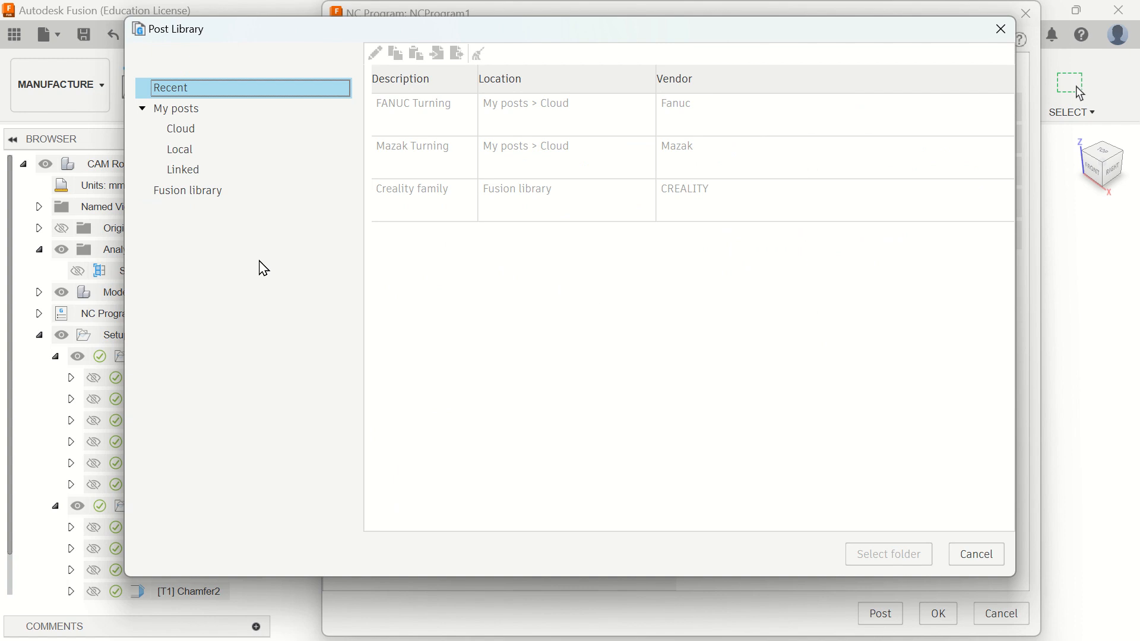
click(182, 130)
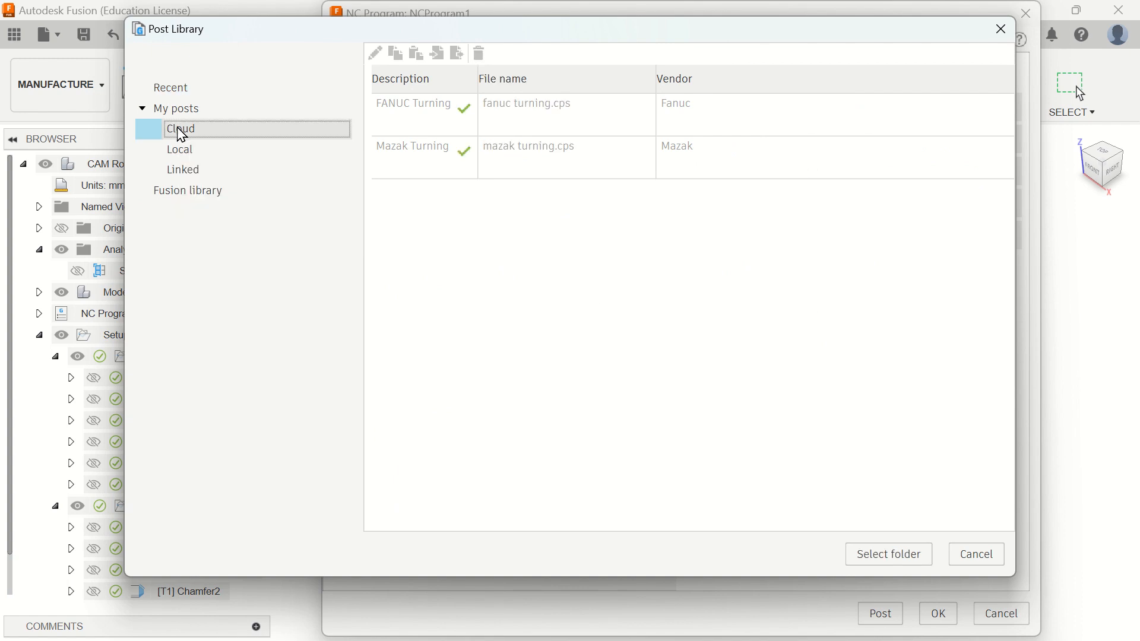
click(888, 554)
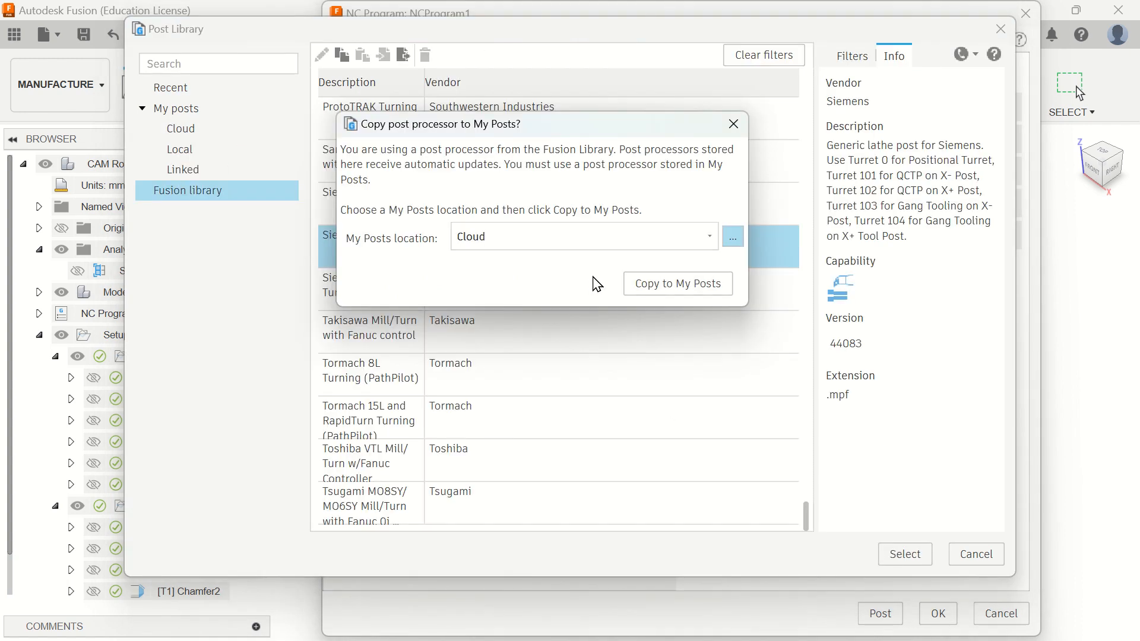
click(643, 286)
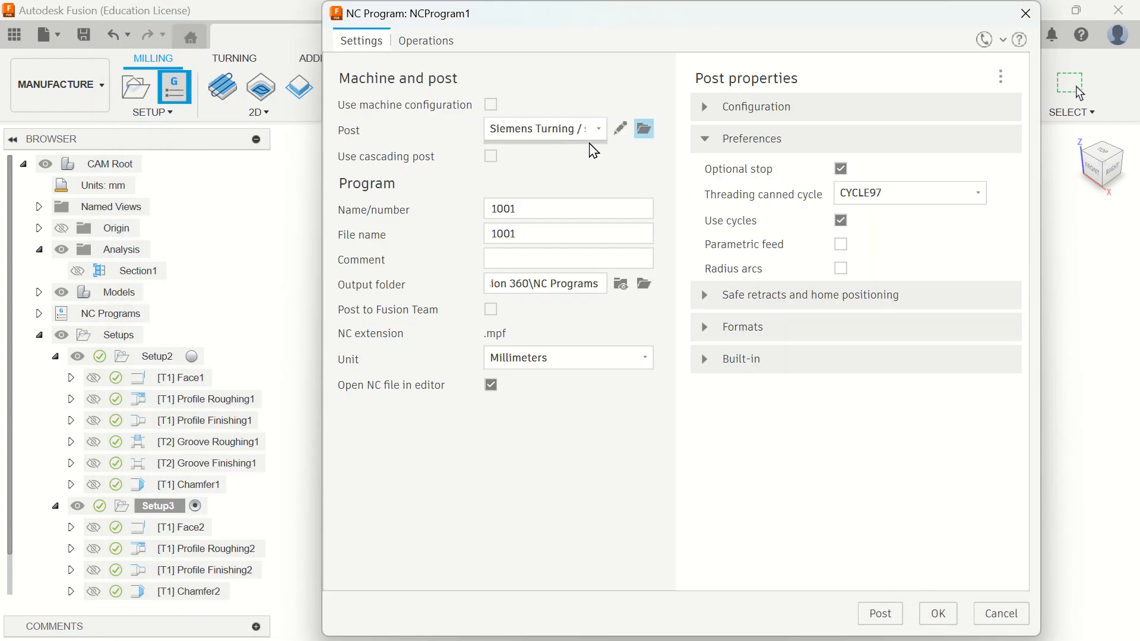
Set the NC program's file name to Turning01.
drag(534, 208, 477, 212)
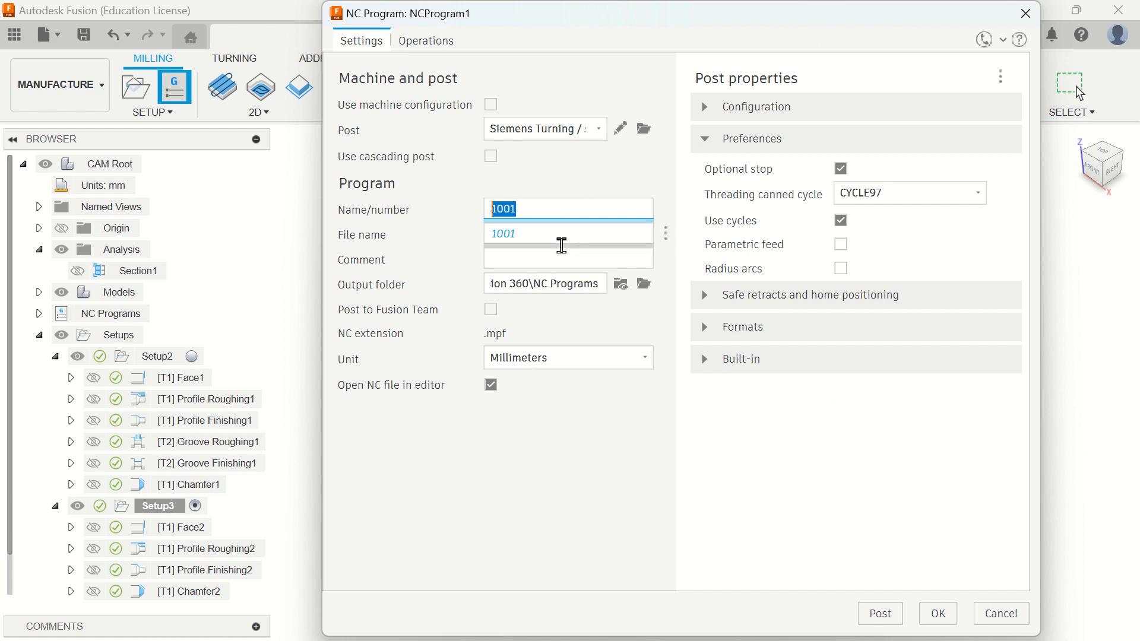
click(518, 245)
drag(519, 244, 426, 249)
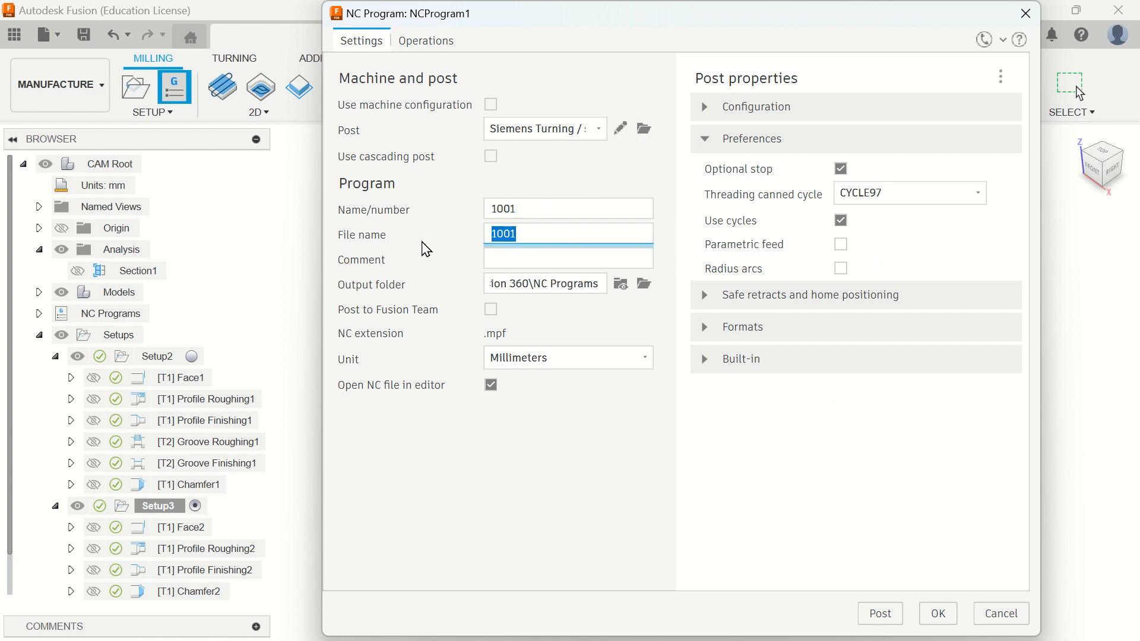
text(Turning)
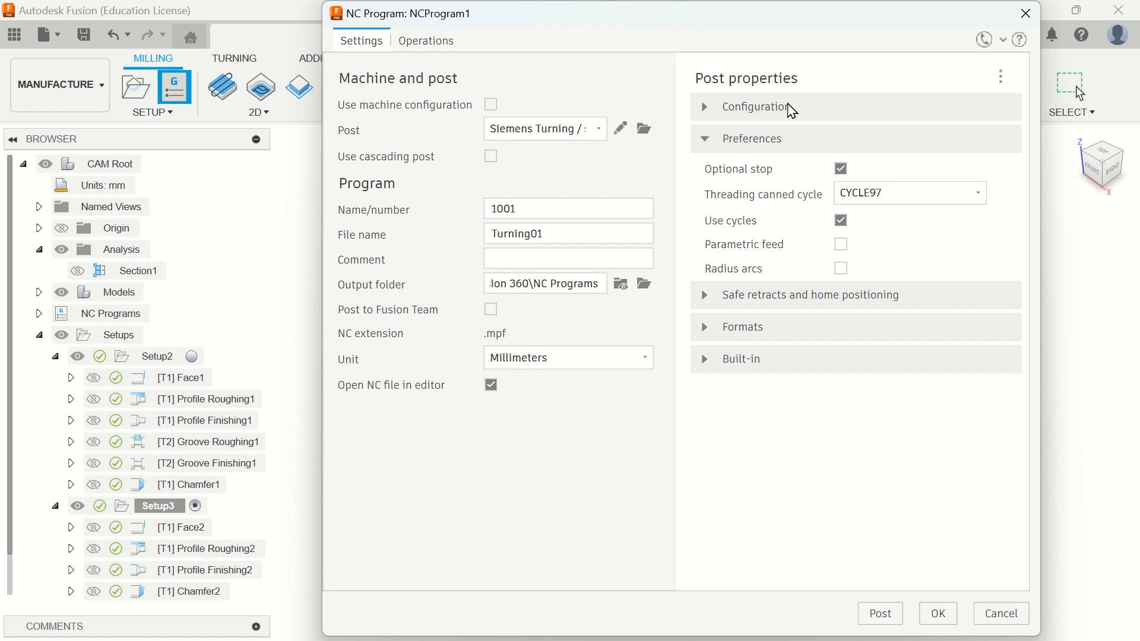
Check the Configuration post properties, collapse the property groups, and try to post the NC program.
click(705, 108)
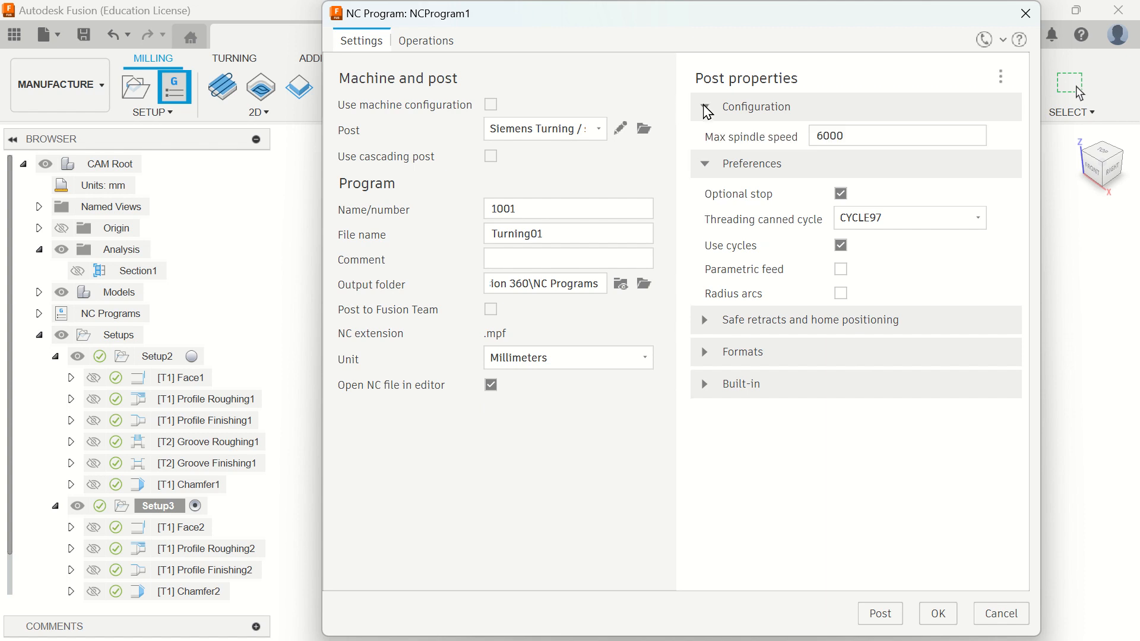
click(706, 108)
click(706, 140)
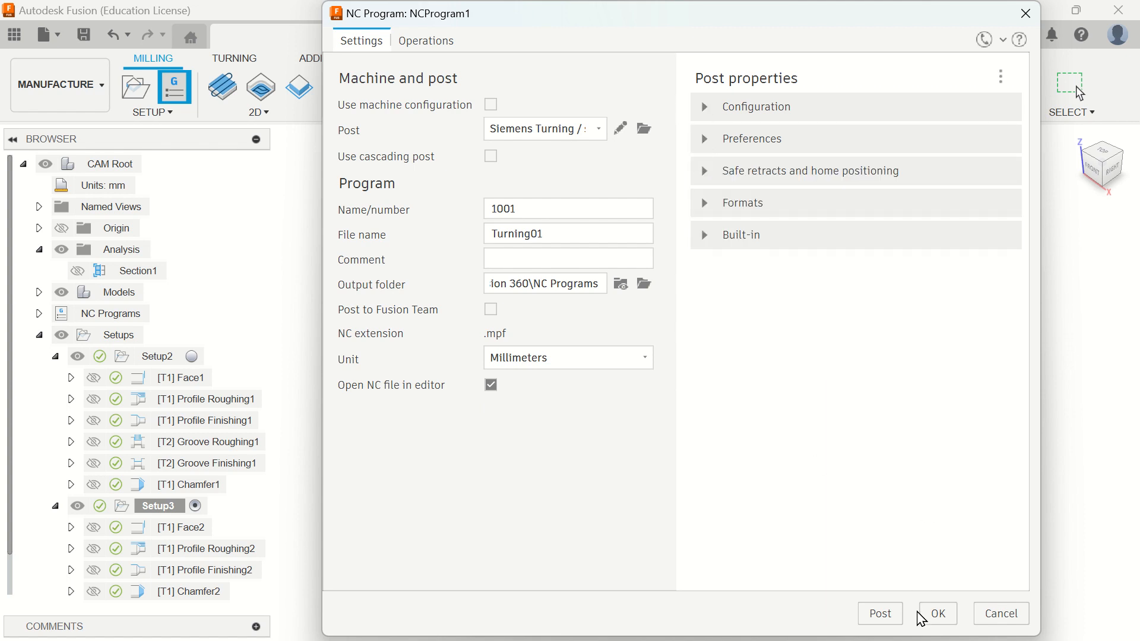
click(896, 618)
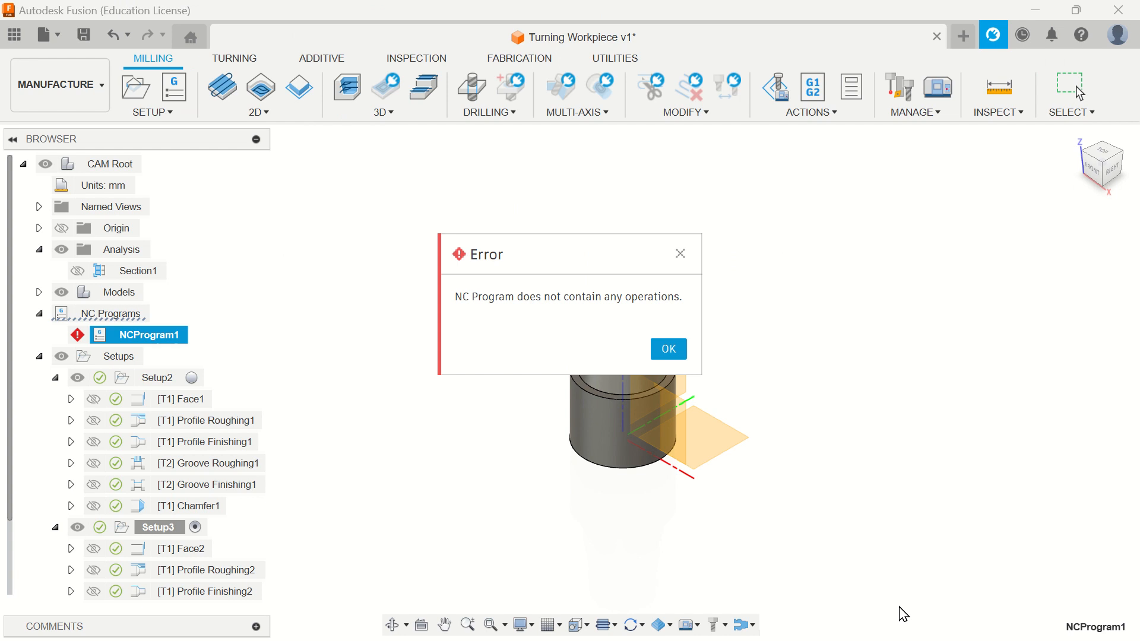
click(667, 348)
Edit NCProgram1 to include all operations of Setup2 and Setup3, and post it.
right_click(153, 337)
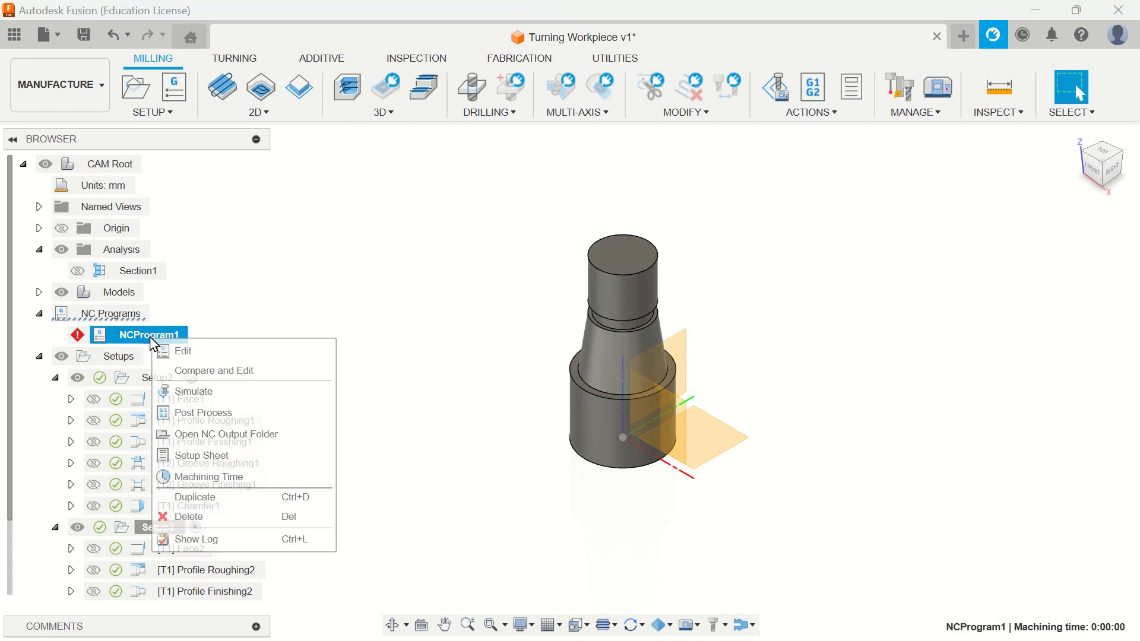
click(189, 351)
click(424, 41)
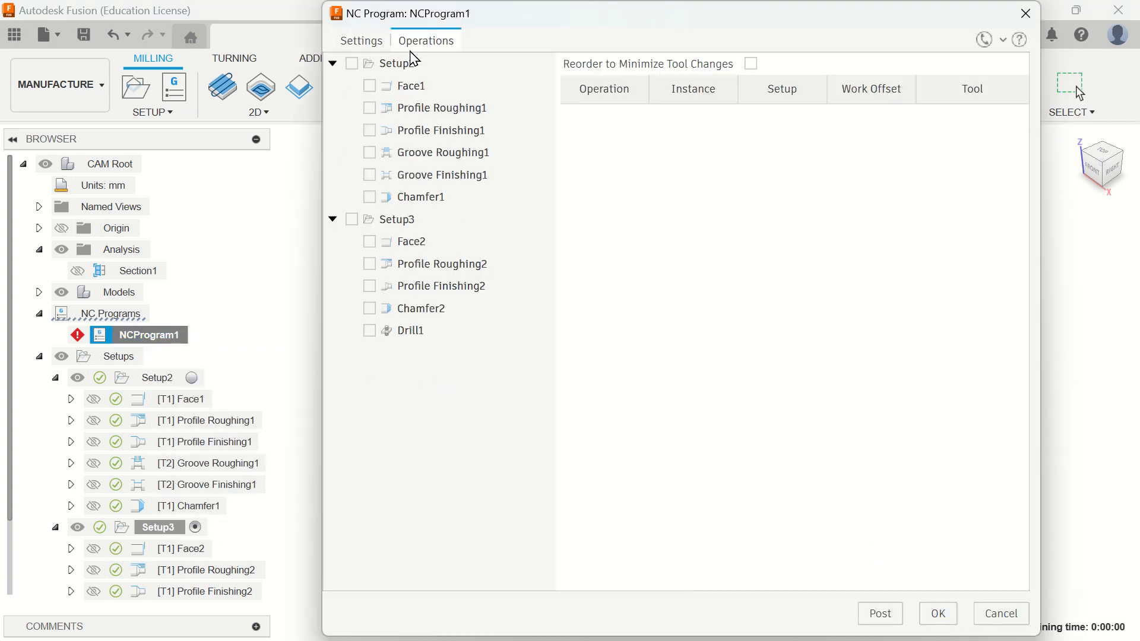
click(352, 64)
click(352, 219)
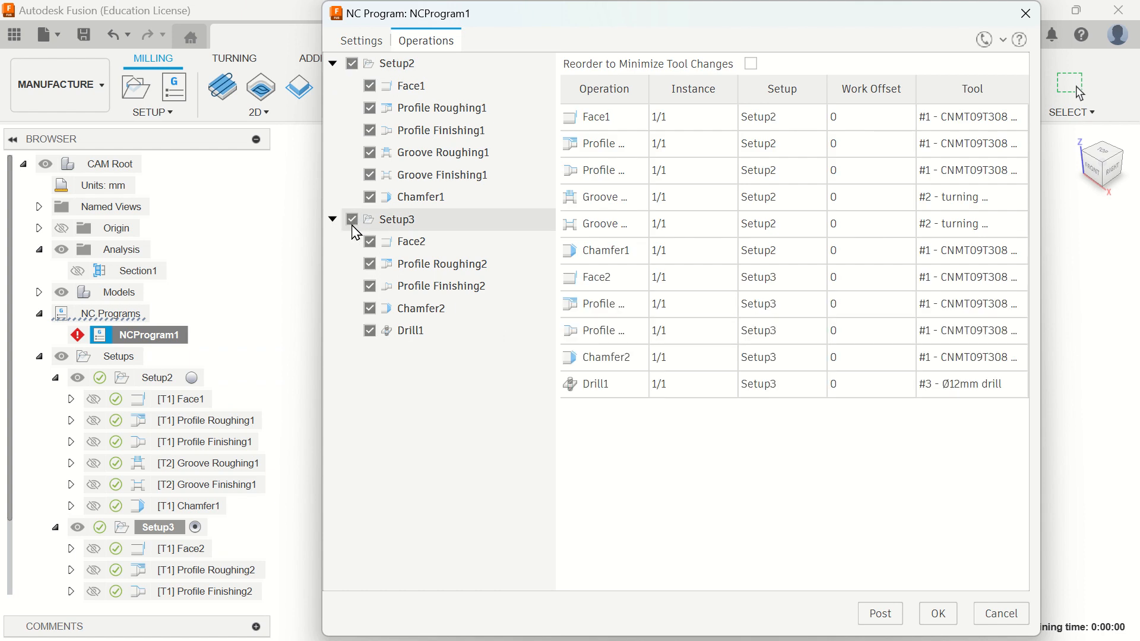
click(881, 614)
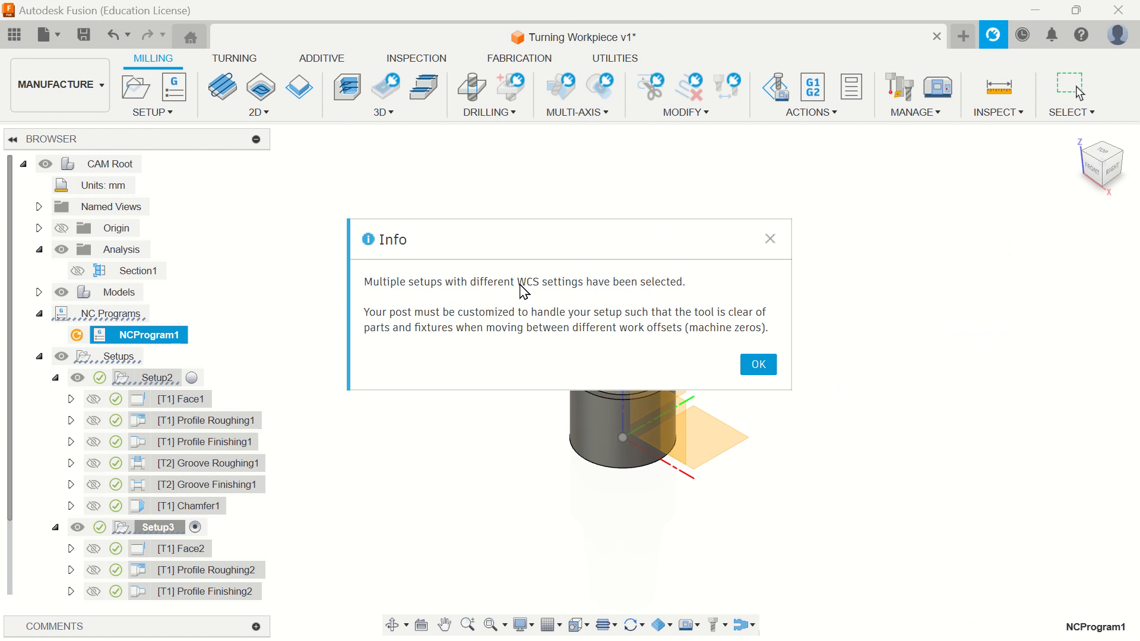
click(749, 362)
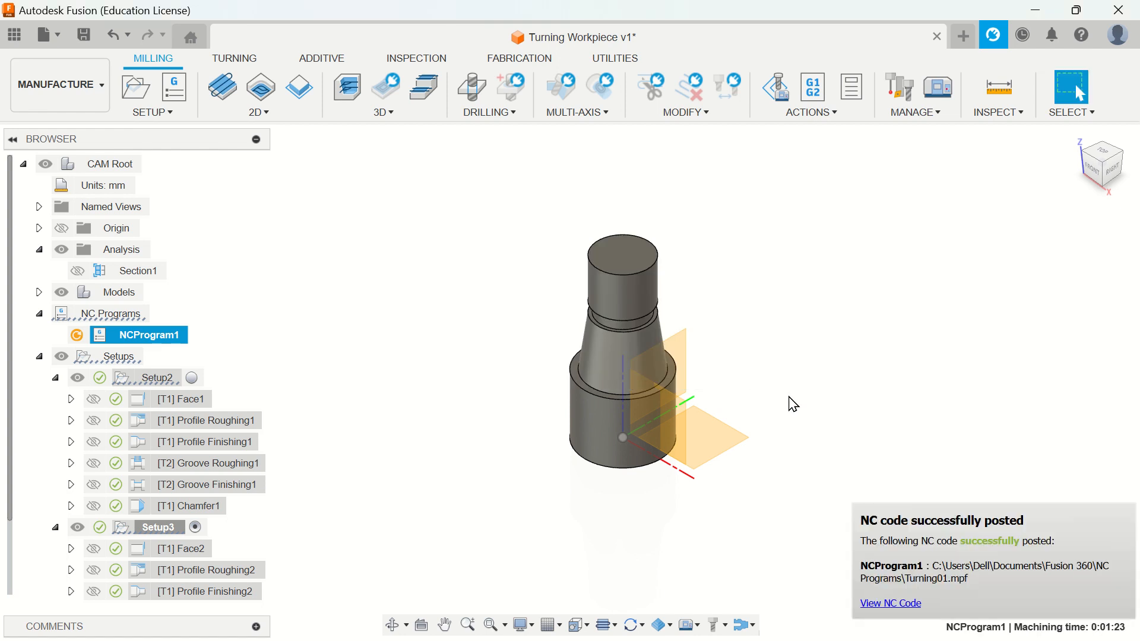
Open the posted Turning01.mpf code in the code editor, read through its operation blocks to the end, and close the editor.
click(891, 604)
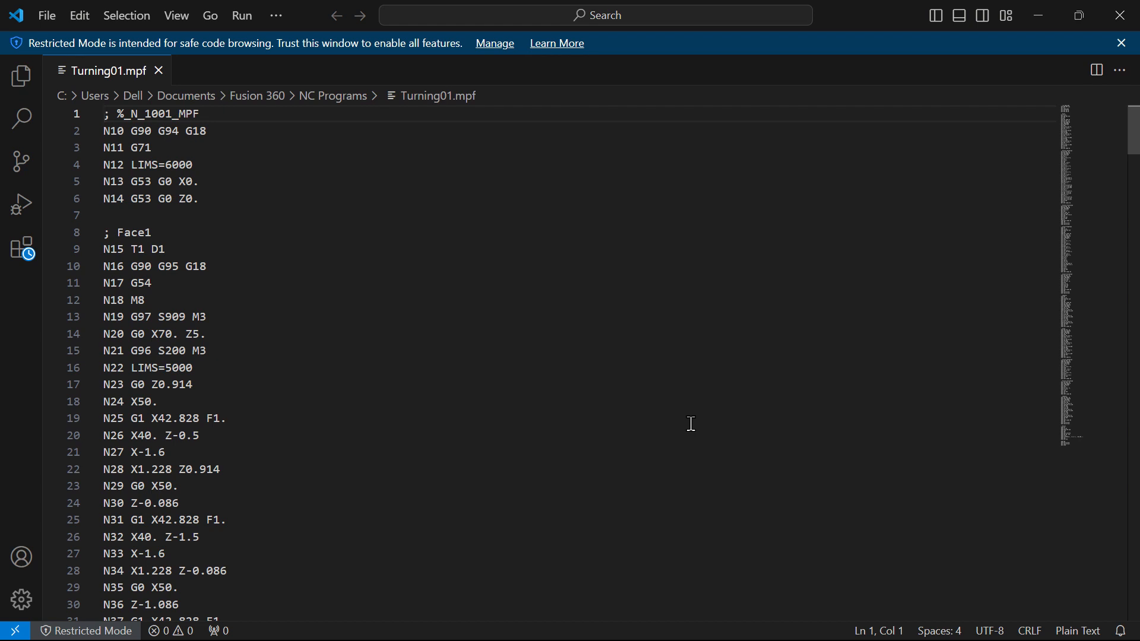
scroll(677, 321, down, 20)
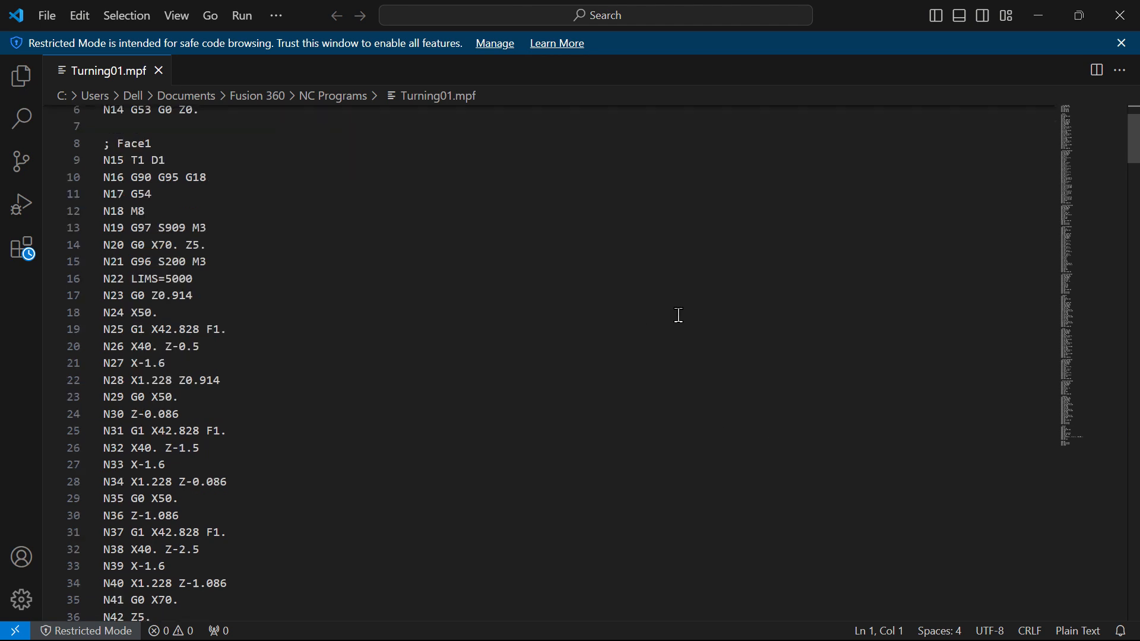
scroll(677, 329, down, 15)
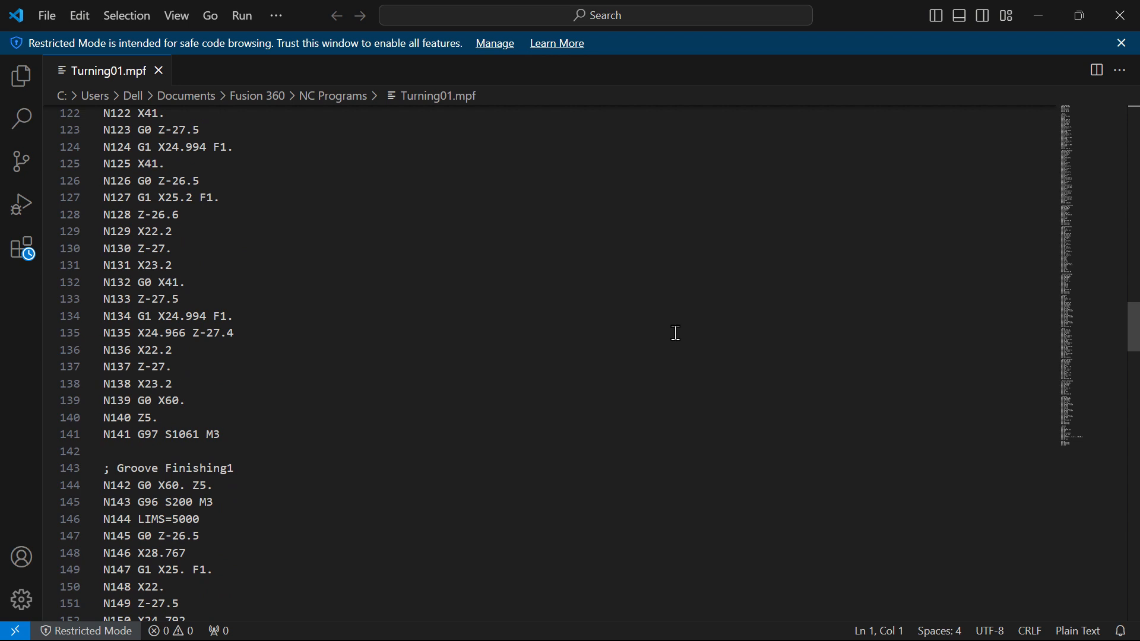
scroll(677, 333, down, 20)
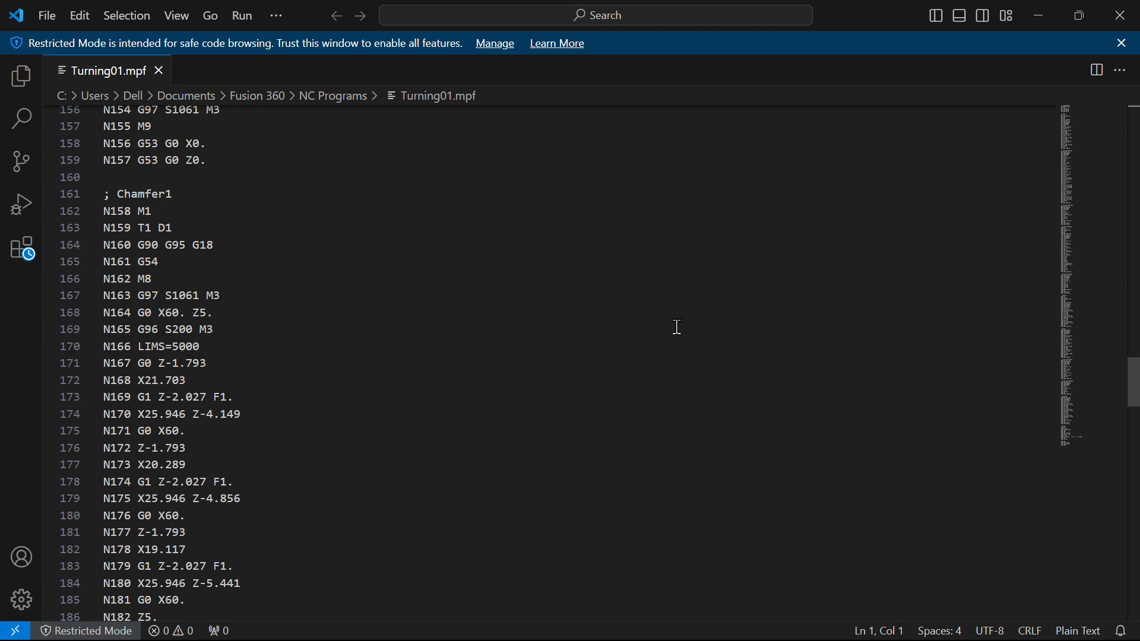
scroll(644, 375, down, 20)
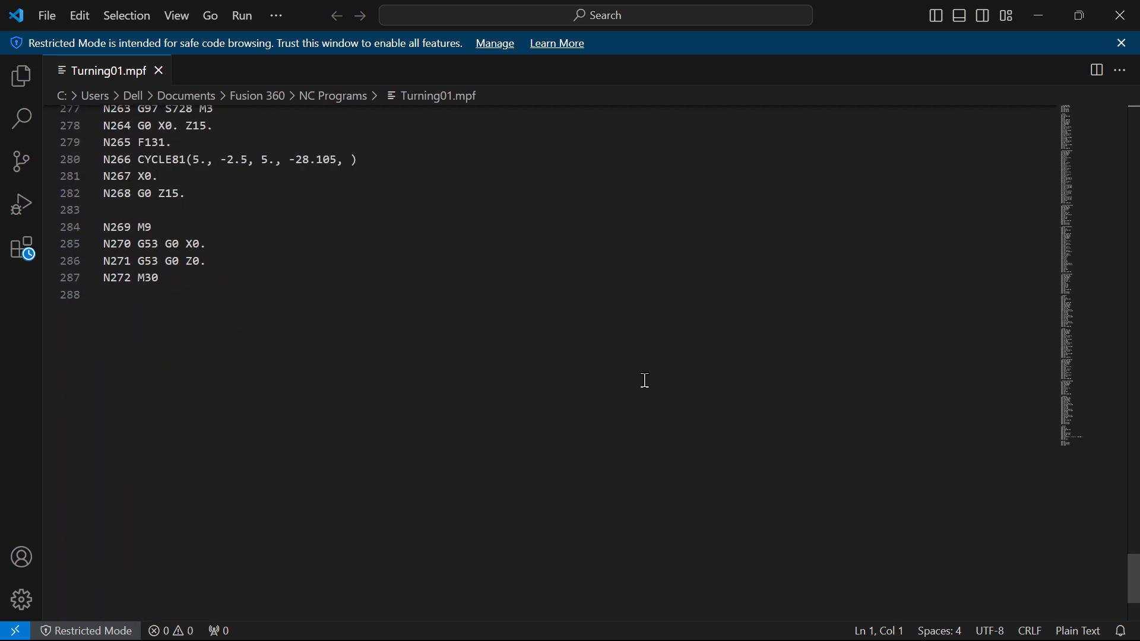
scroll(645, 380, up, 10)
scroll(645, 380, up, 20)
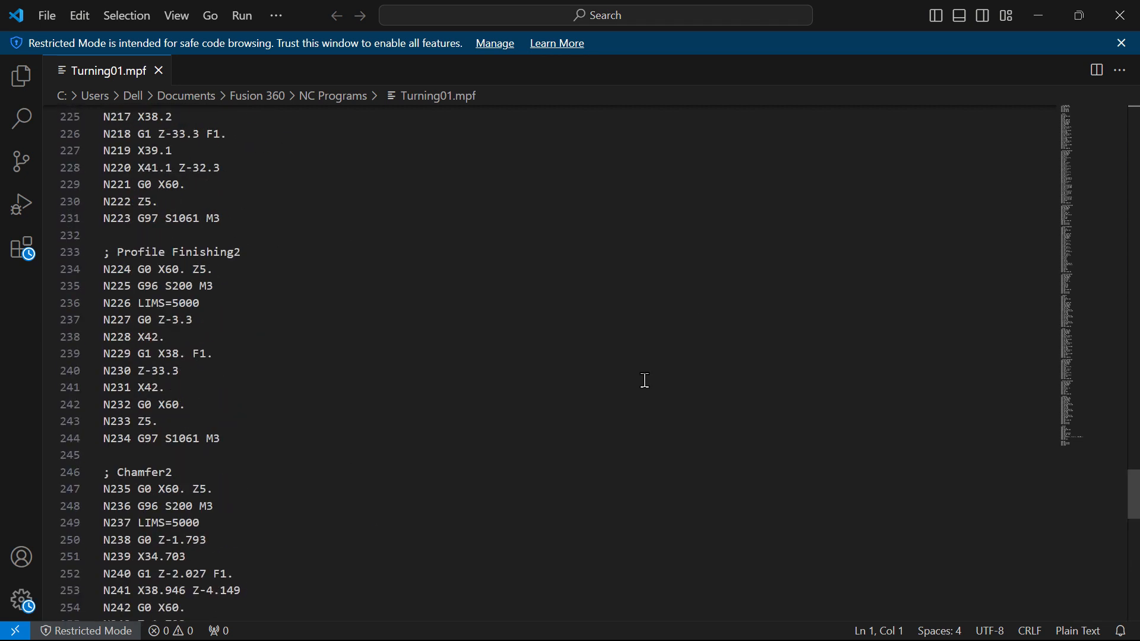
click(1125, 11)
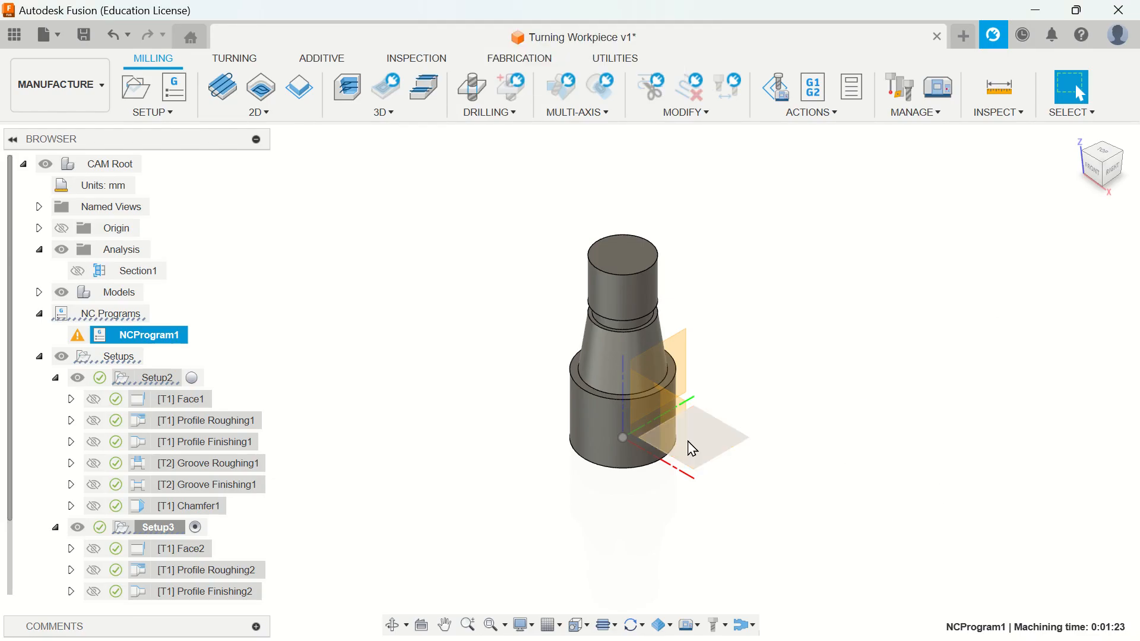
Create a second NC program from the whole Setups folder and check which operations it includes.
right_click(116, 356)
click(349, 248)
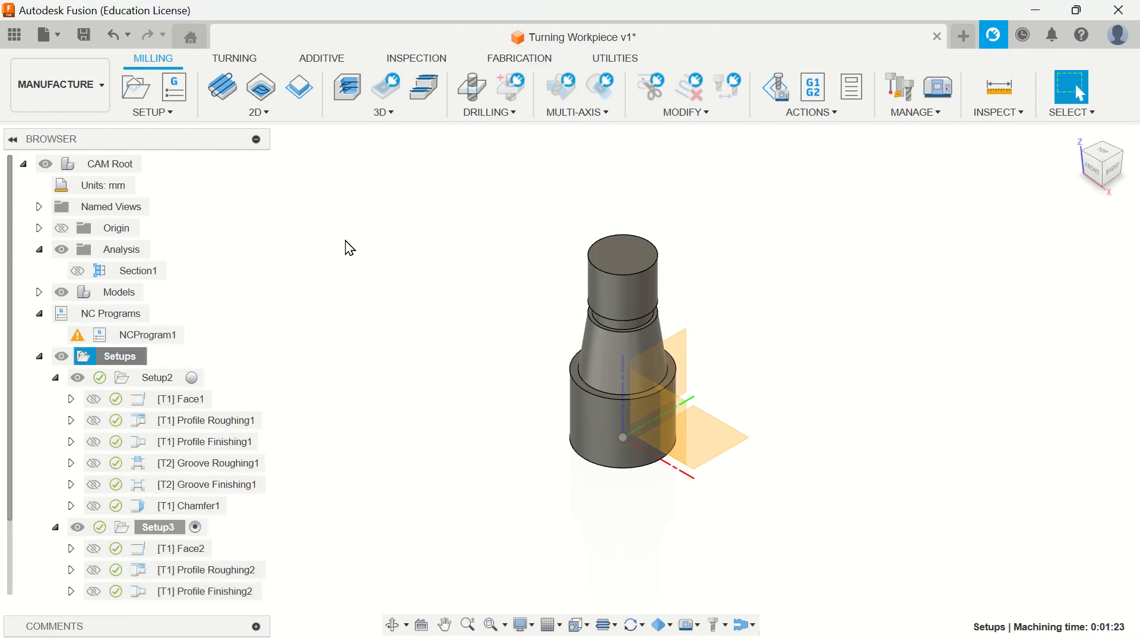
click(174, 97)
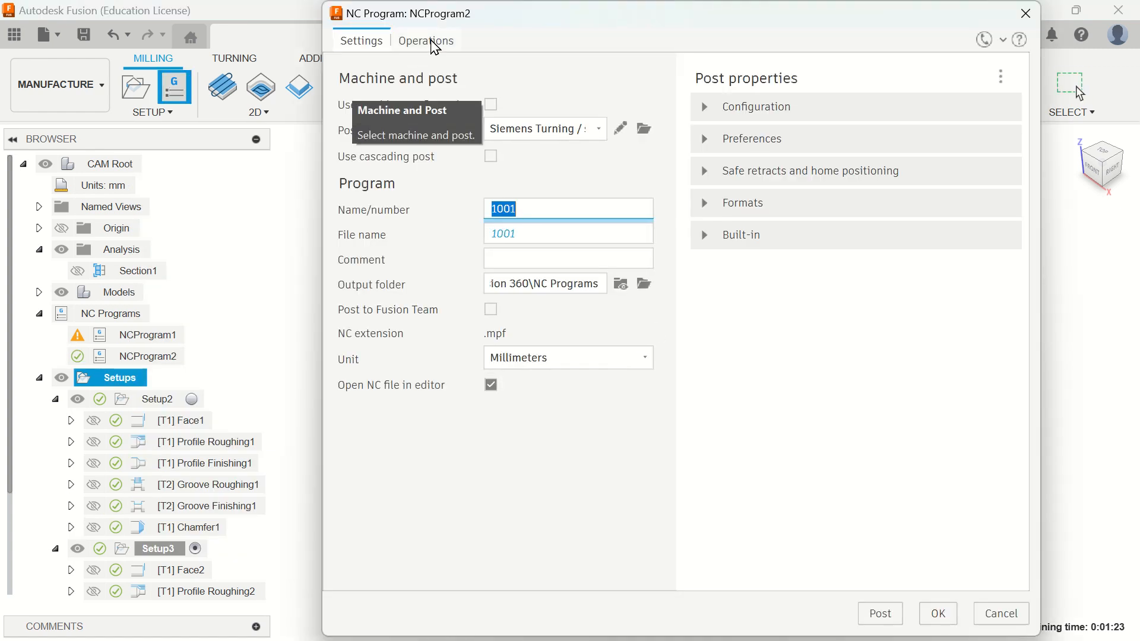
click(430, 41)
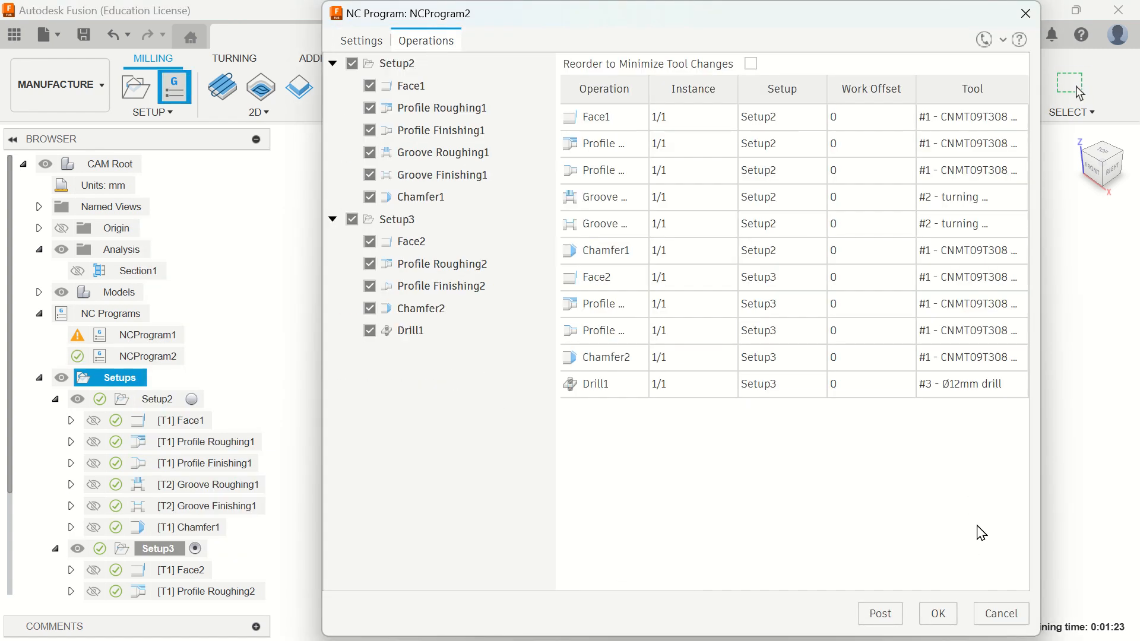
click(375, 45)
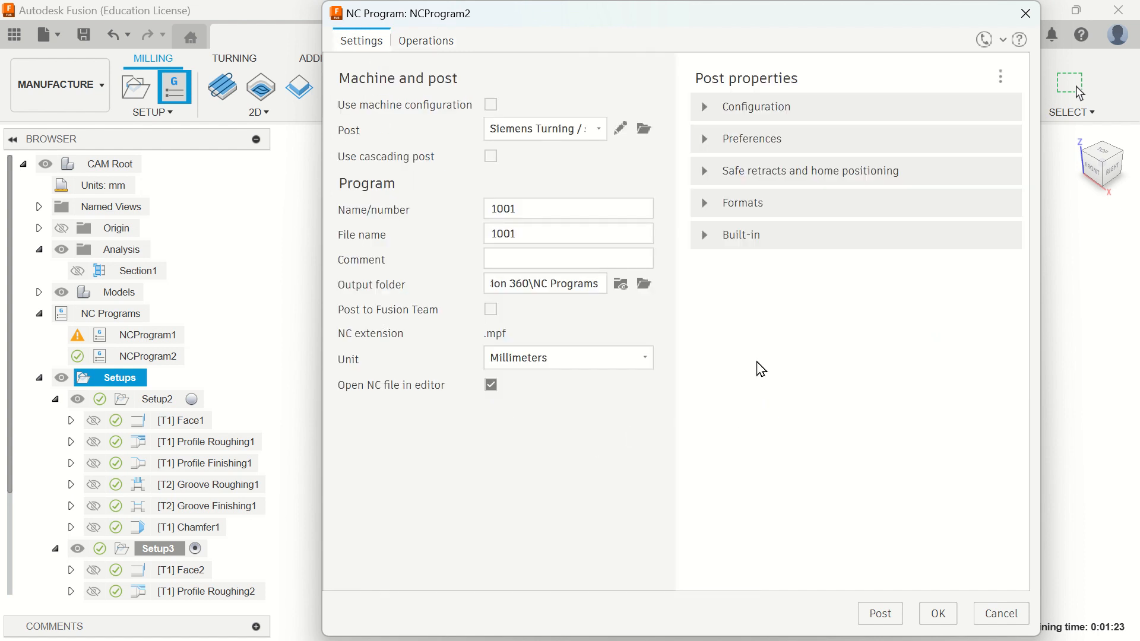
Review the Built-in, Formats, Safe retracts, Preferences and Configuration post properties, then save the second NC program and select it.
click(710, 243)
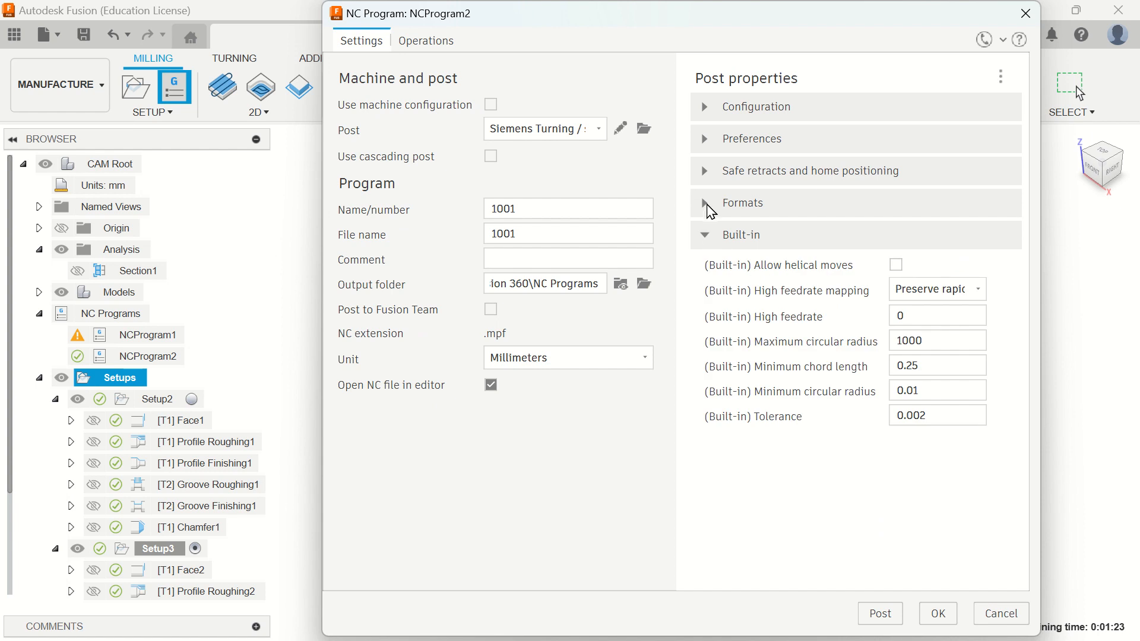
click(710, 211)
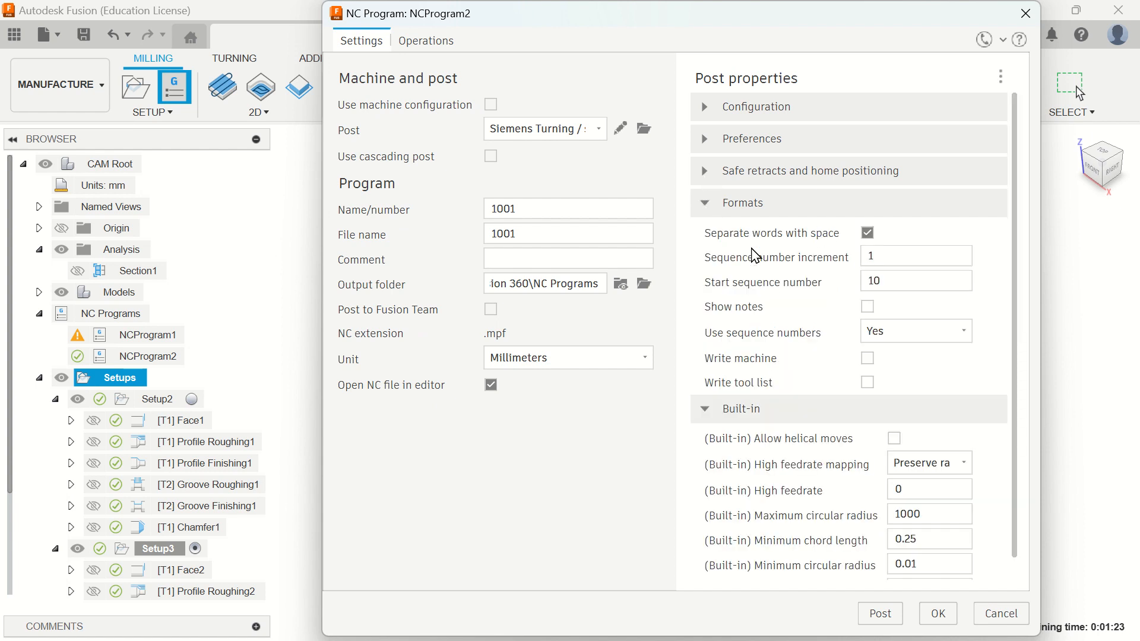
click(708, 172)
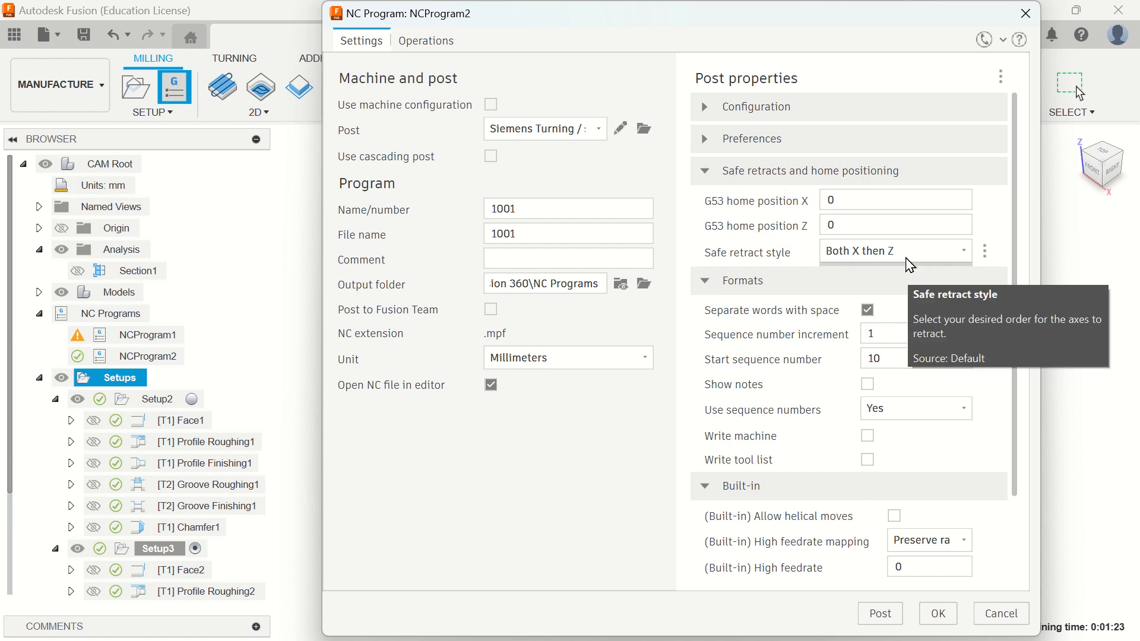
click(707, 142)
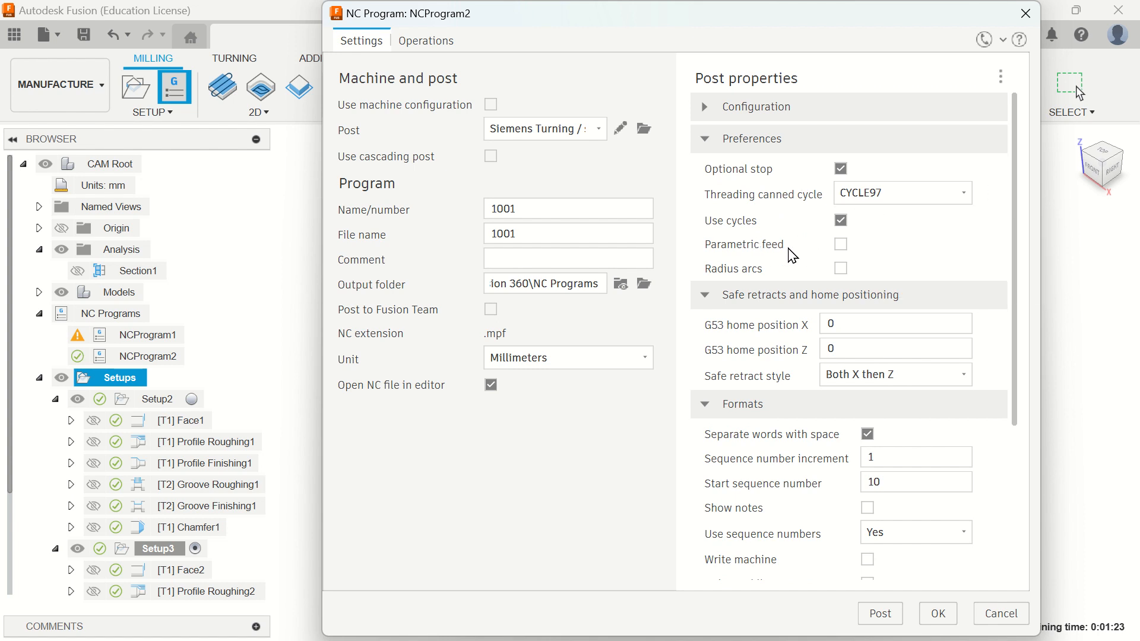
click(703, 107)
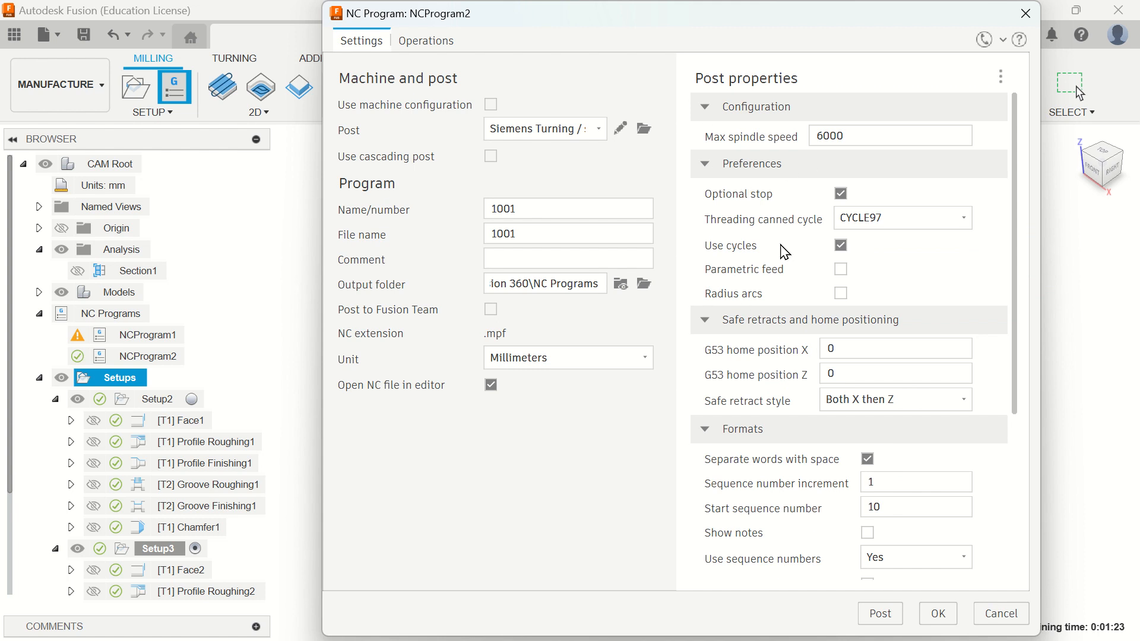
click(937, 613)
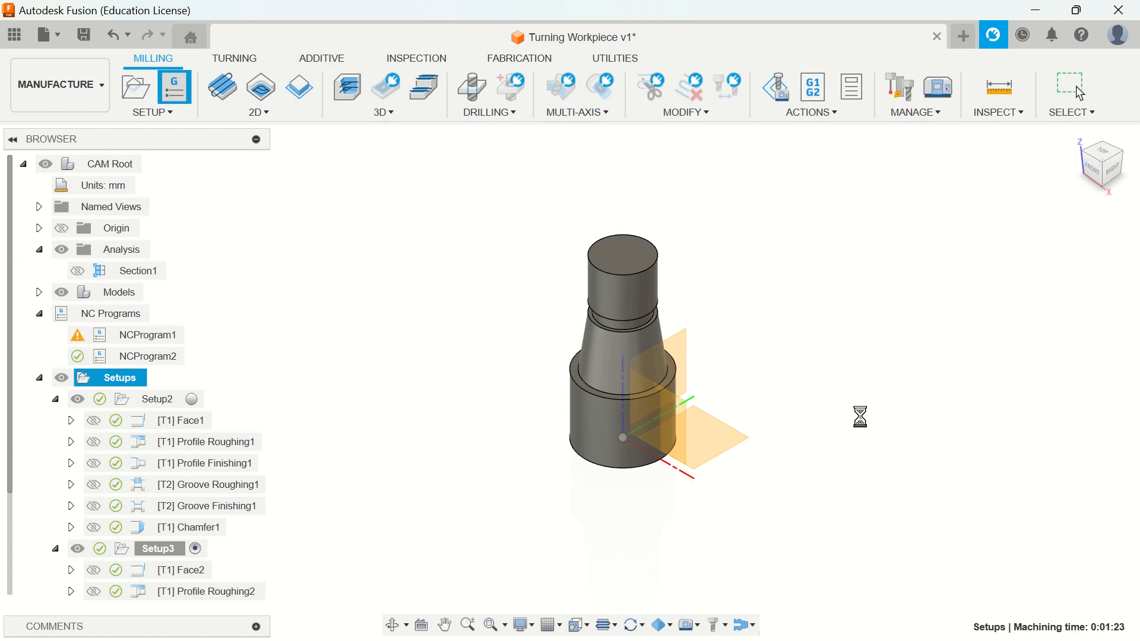
click(164, 358)
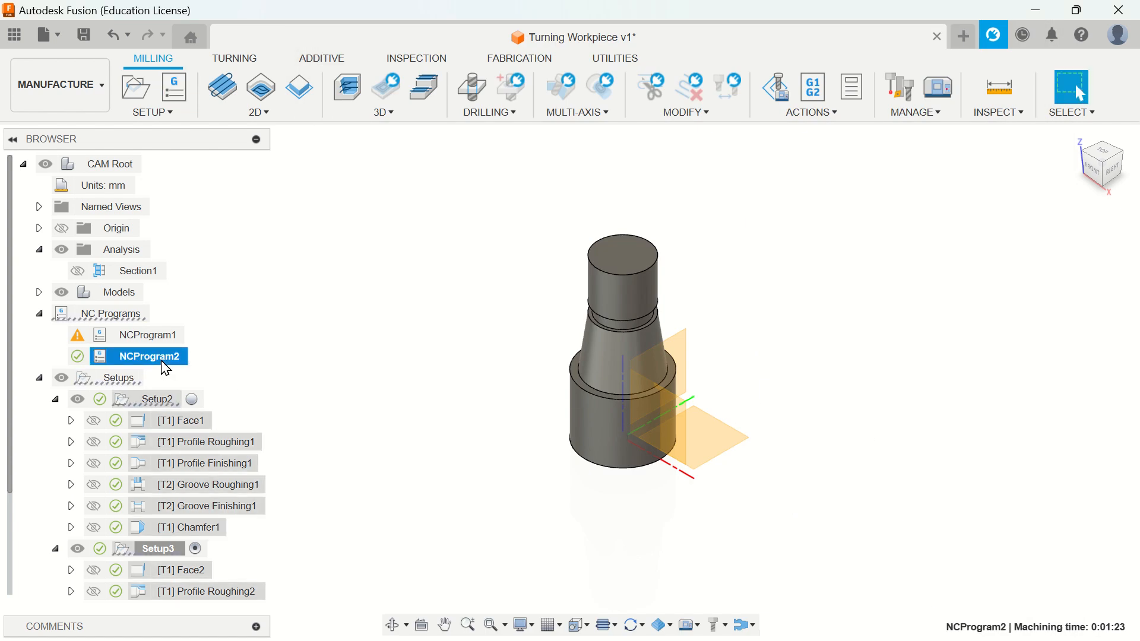
Simulate all operations of NCProgram2 through to the final drilling, and exit the simulation.
right_click(164, 363)
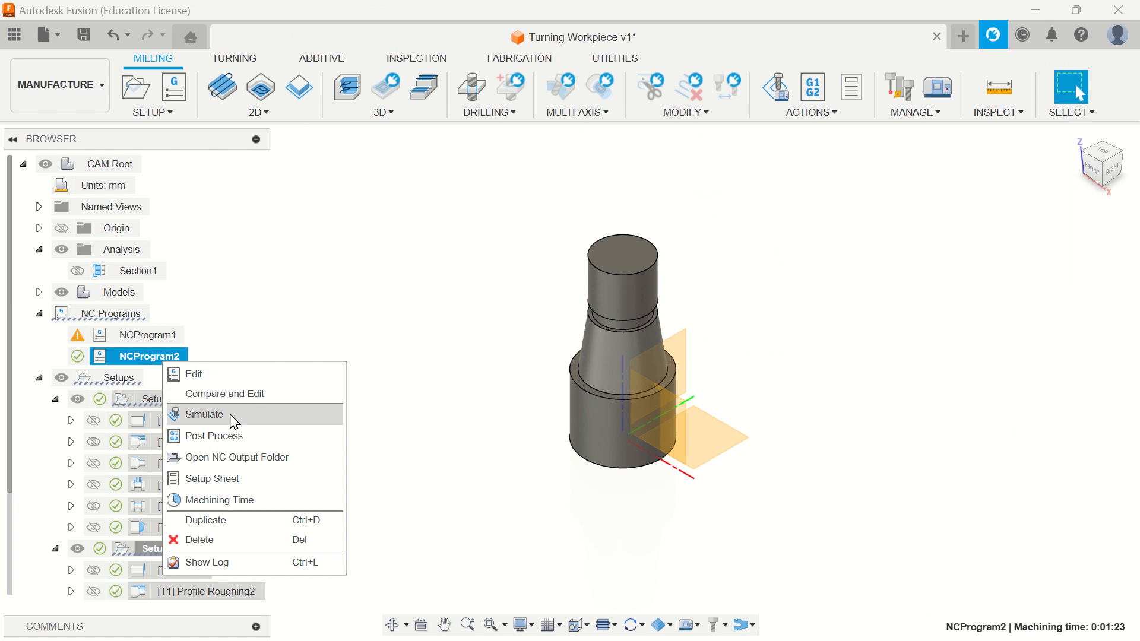
click(233, 421)
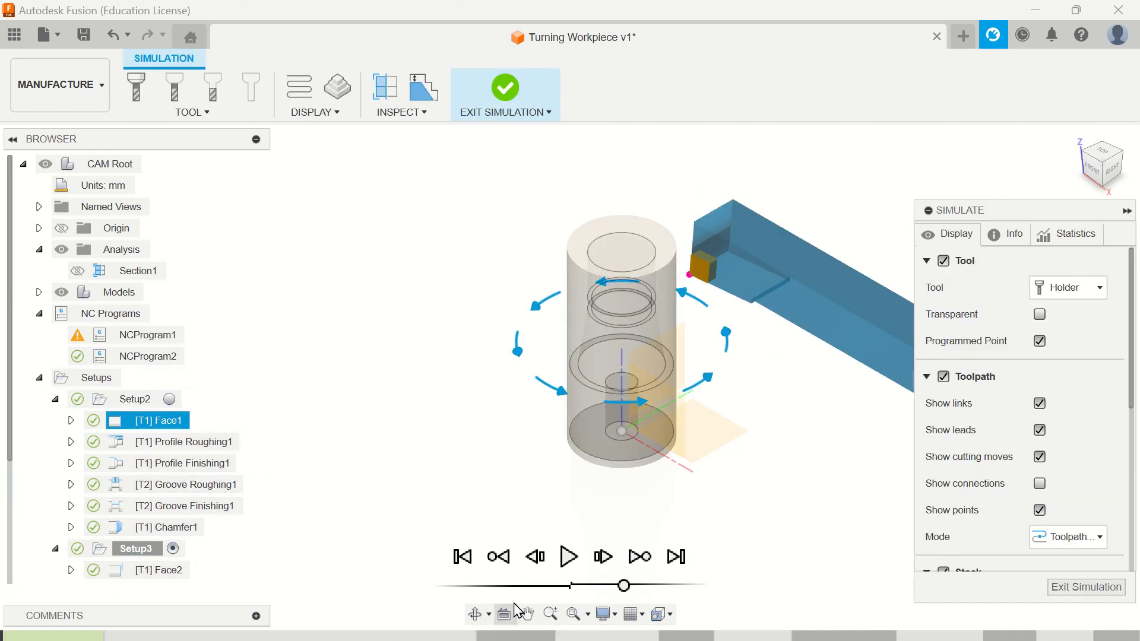
click(568, 556)
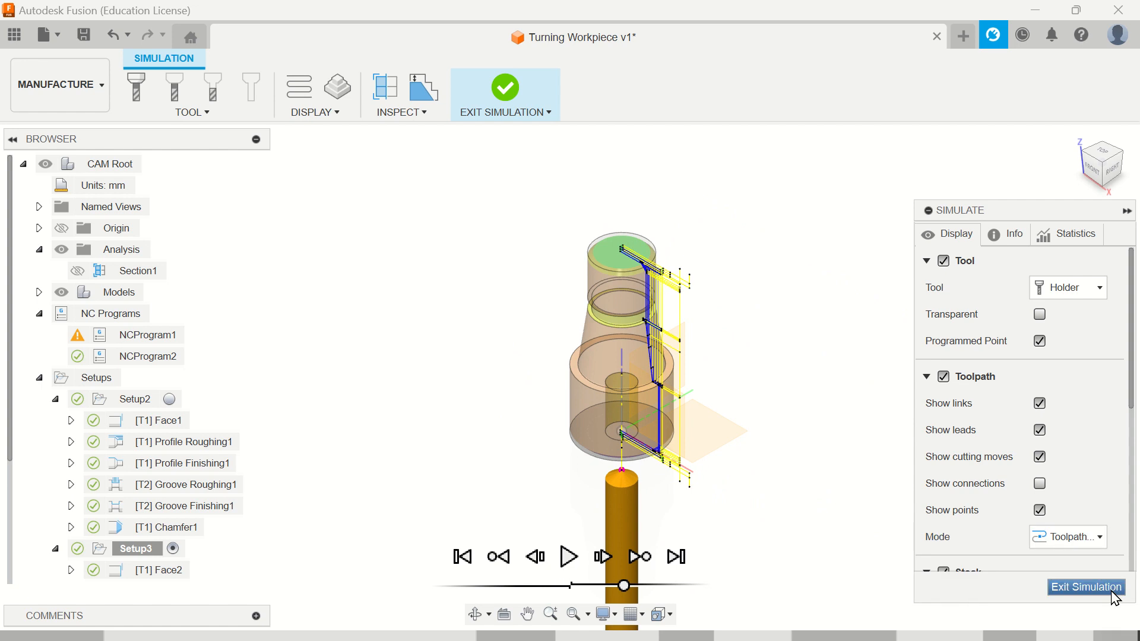
click(1085, 587)
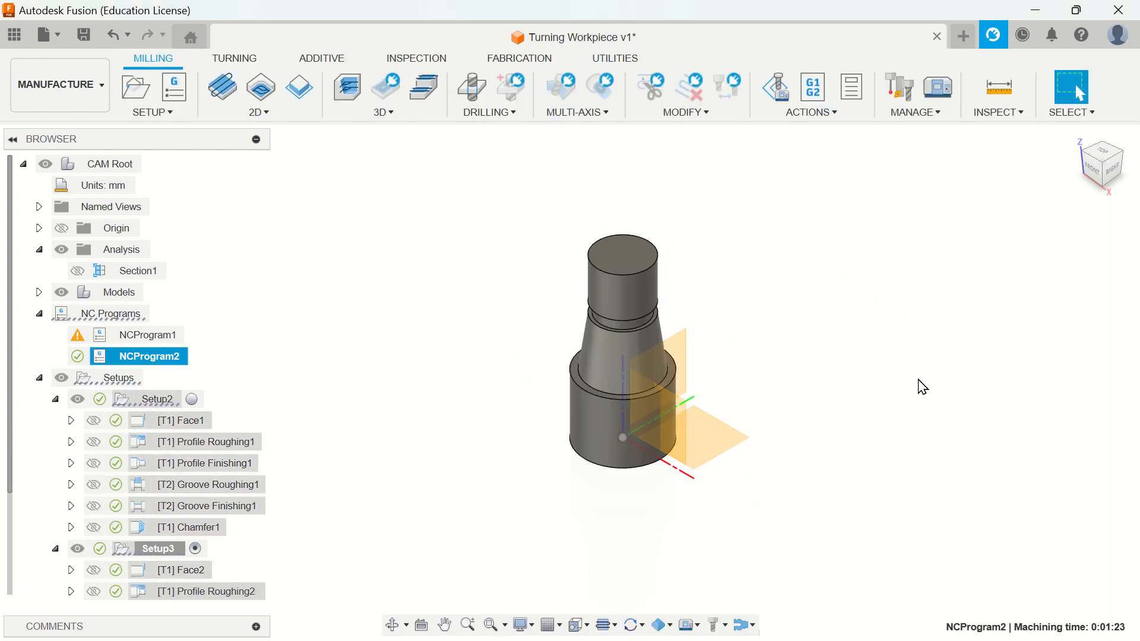
scroll(783, 350, up, 4)
scroll(782, 375, down, 3)
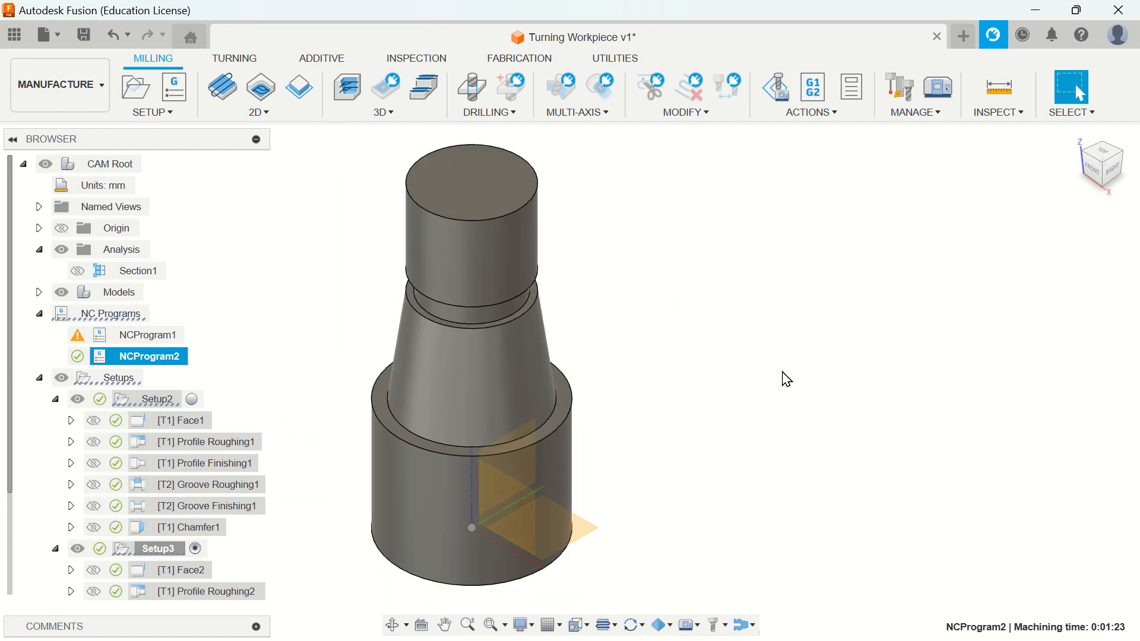
scroll(391, 426, up, 3)
scroll(386, 426, down, 2)
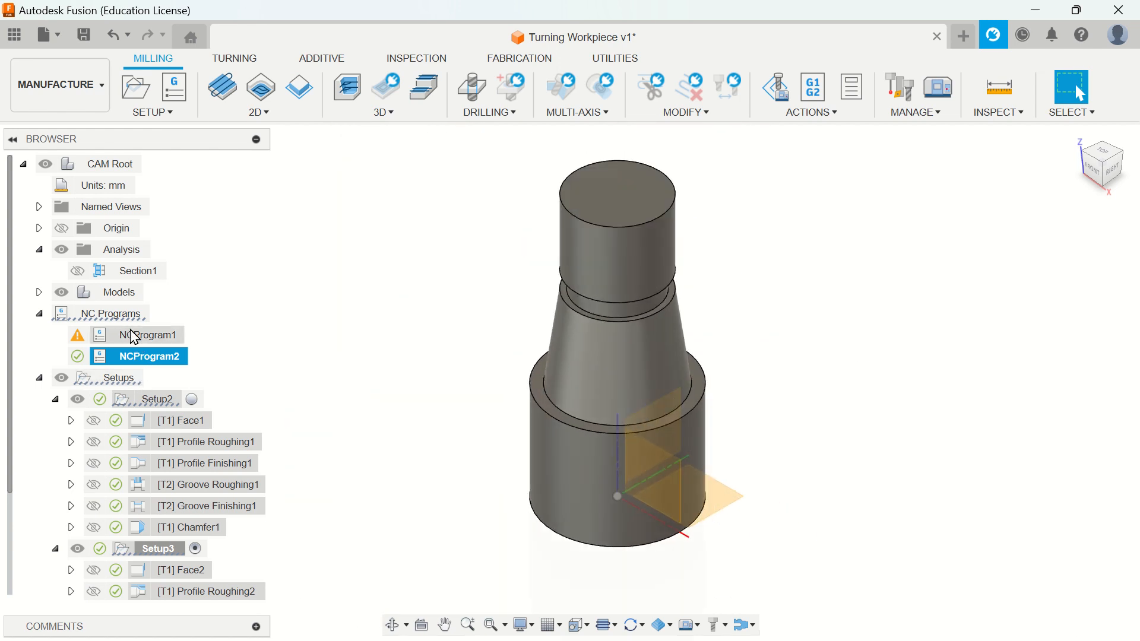
Run the NCProgram2 simulation again at a higher playback speed until all operations are finished.
click(122, 381)
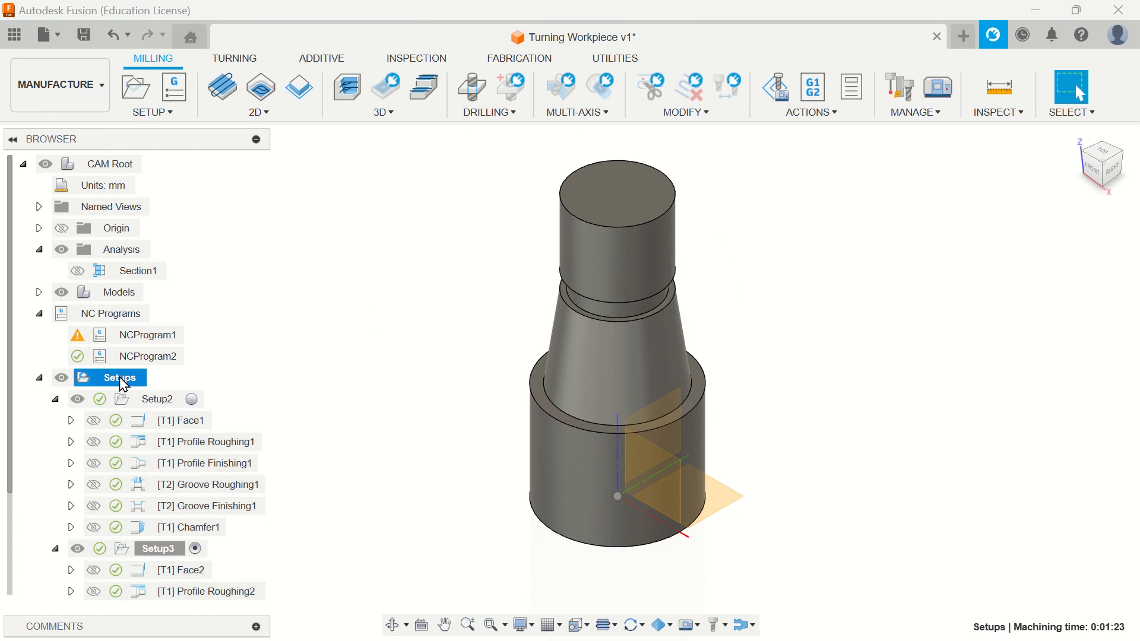
right_click(122, 387)
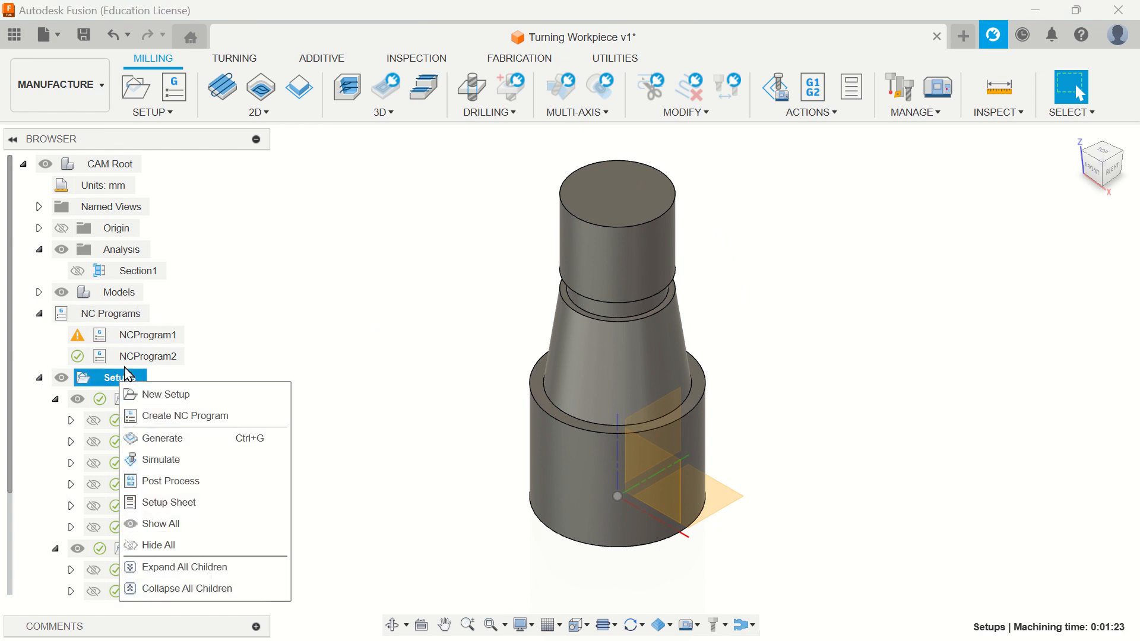
click(124, 356)
right_click(130, 357)
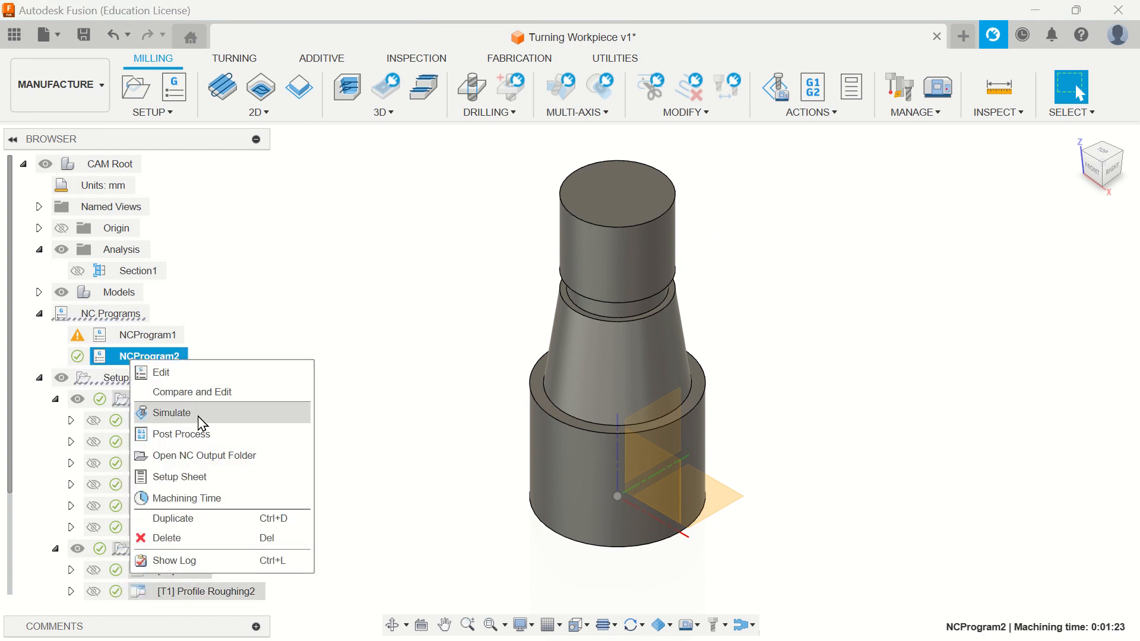
click(172, 412)
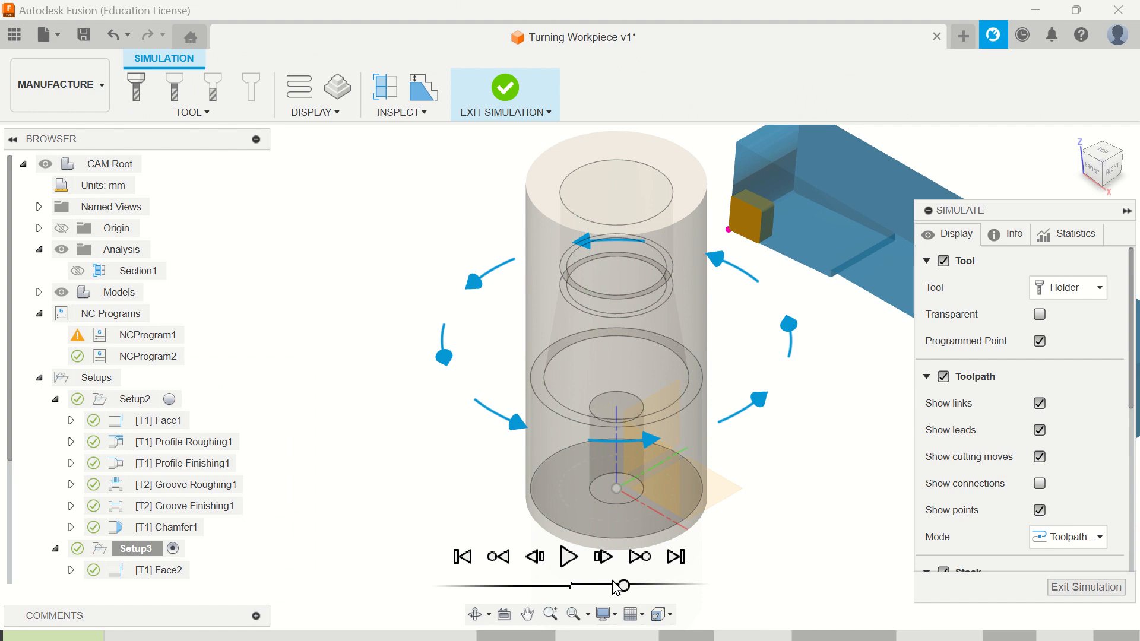
click(568, 557)
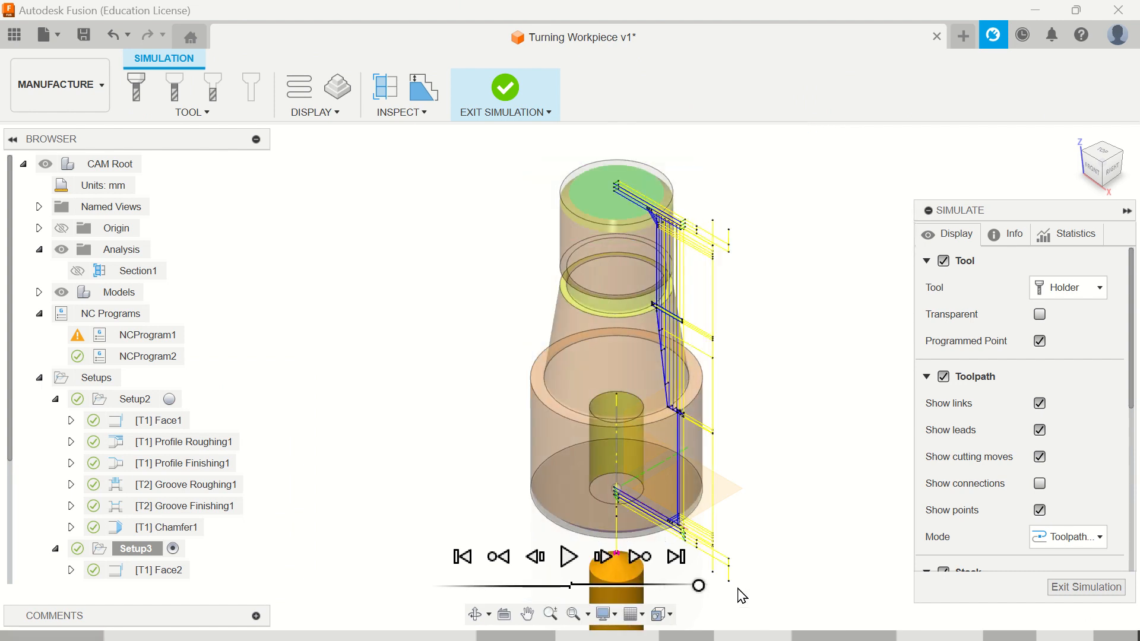
Examine the finished simulated part and its toolpaths from the front, with the whole workpiece in view.
click(1101, 177)
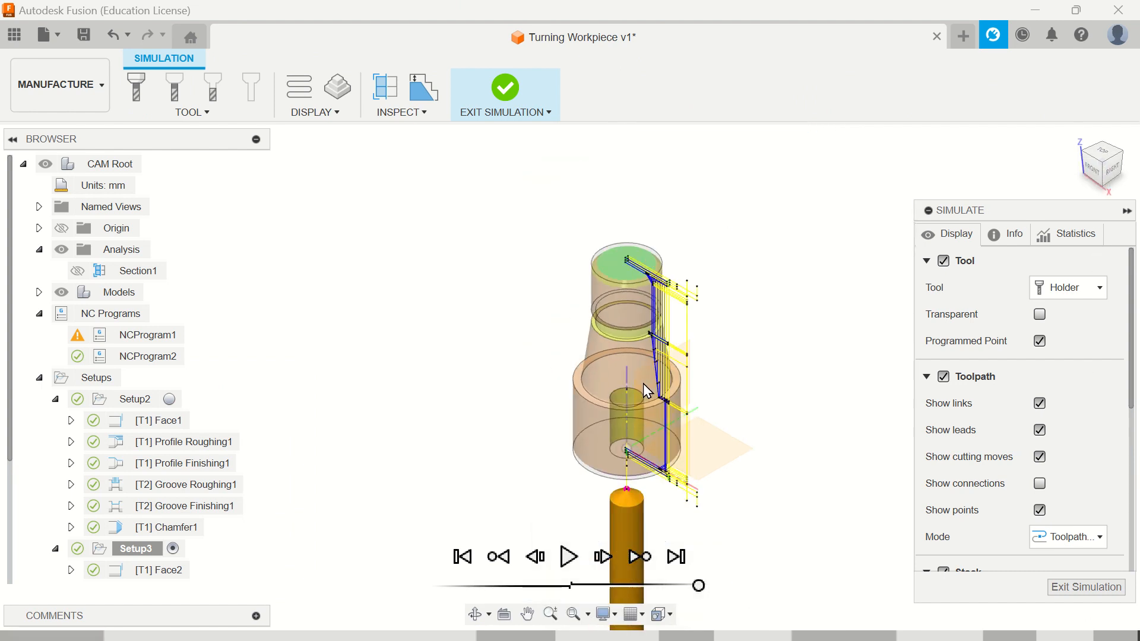
click(1092, 172)
scroll(717, 270, up, 3)
middle_drag(717, 270, 755, 202)
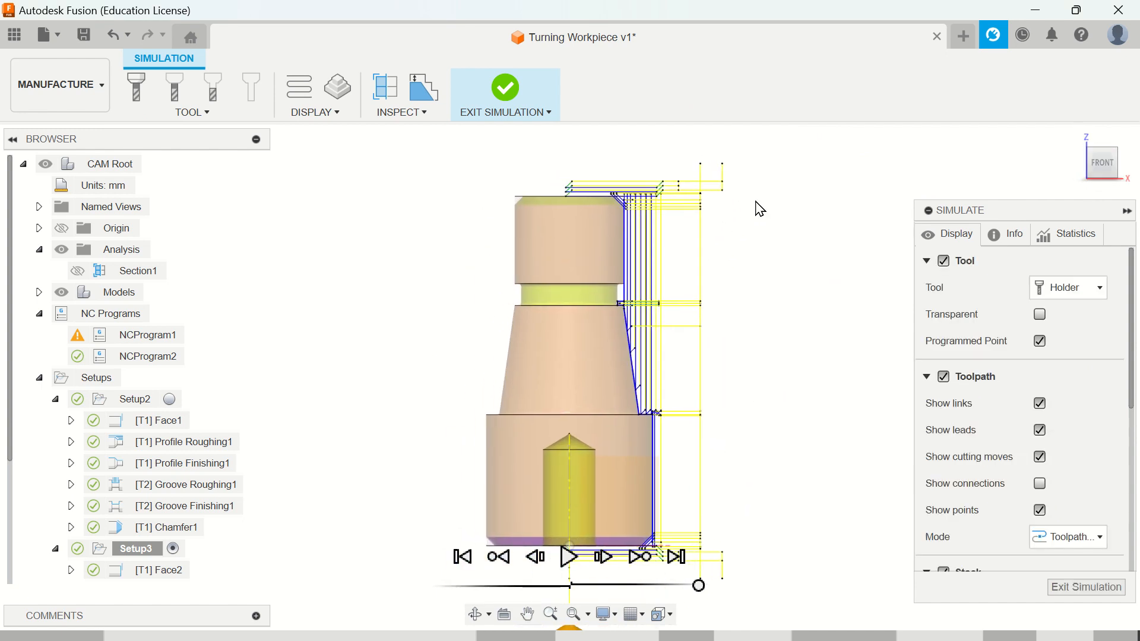
middle_drag(796, 274, 808, 244)
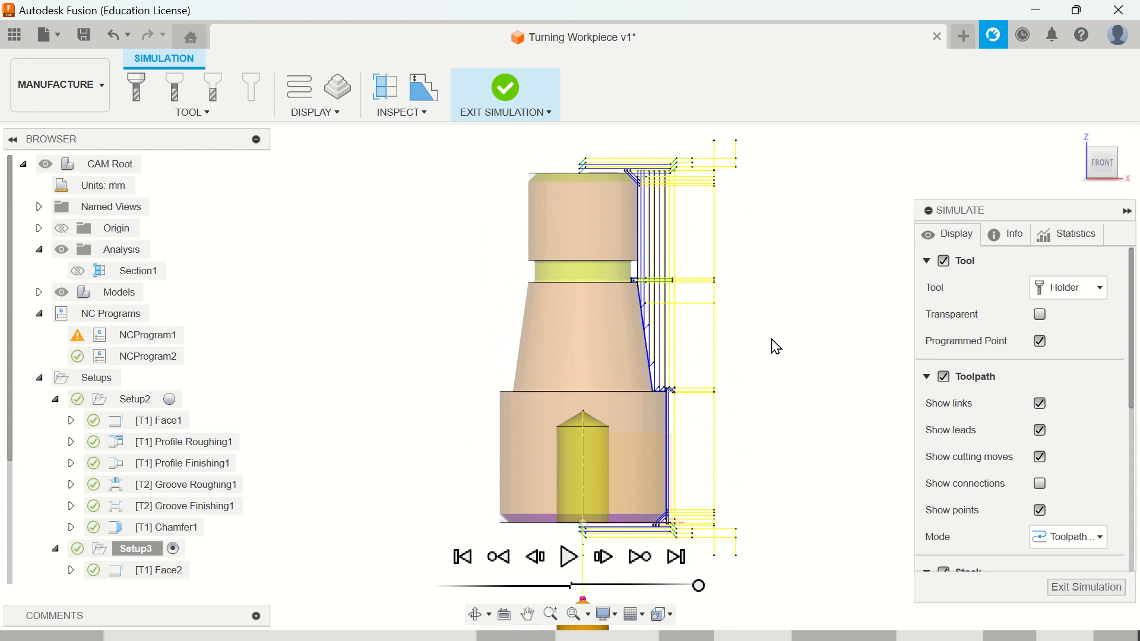
mouse_move(502, 6)
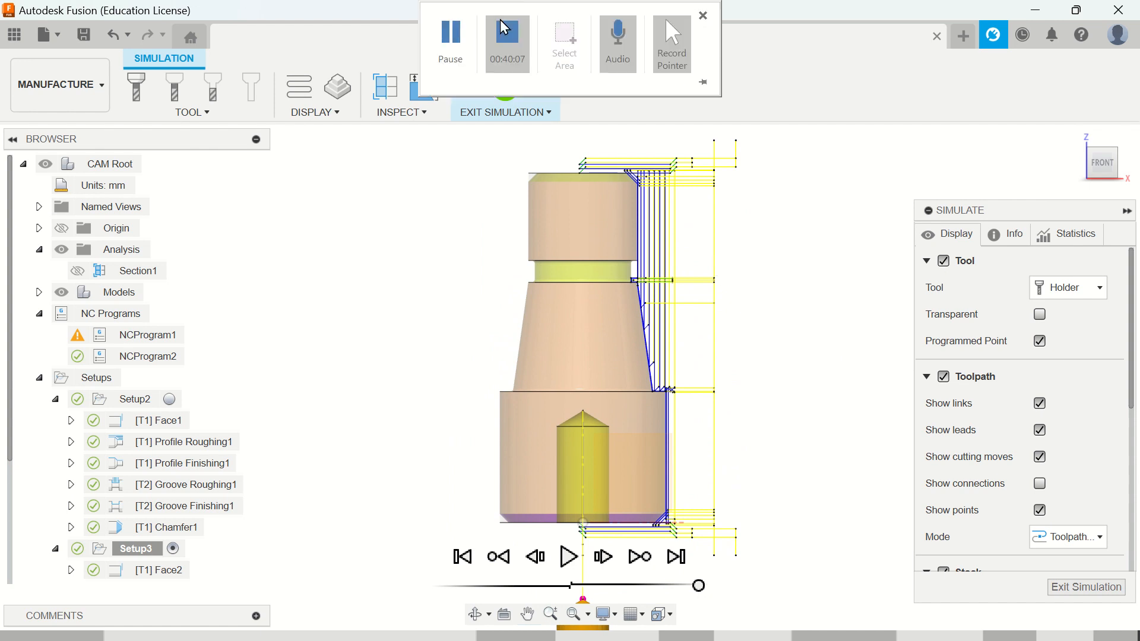